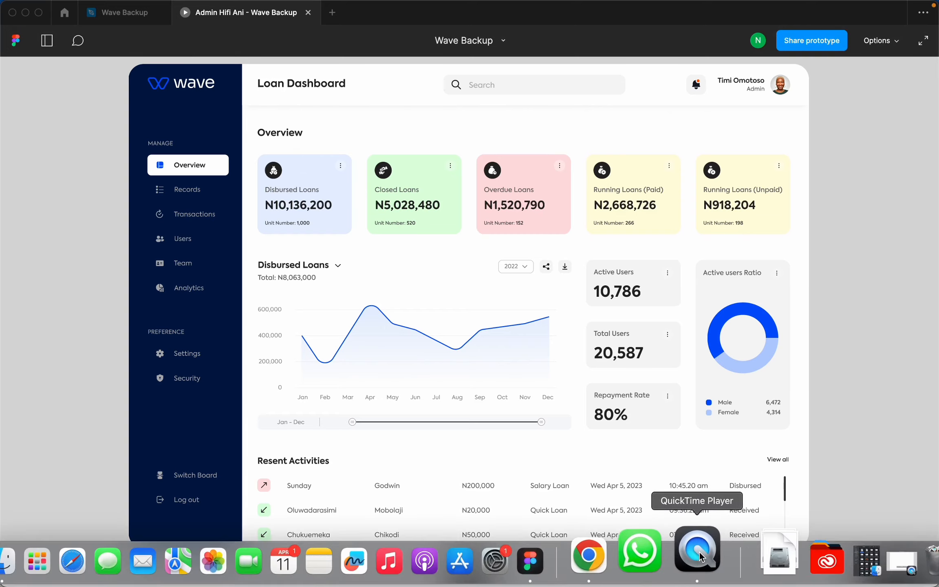
Switch to QuickTime Player and examine the Wave dashboard animation from its opening through the entrance of the loan overview cards.
click(716, 551)
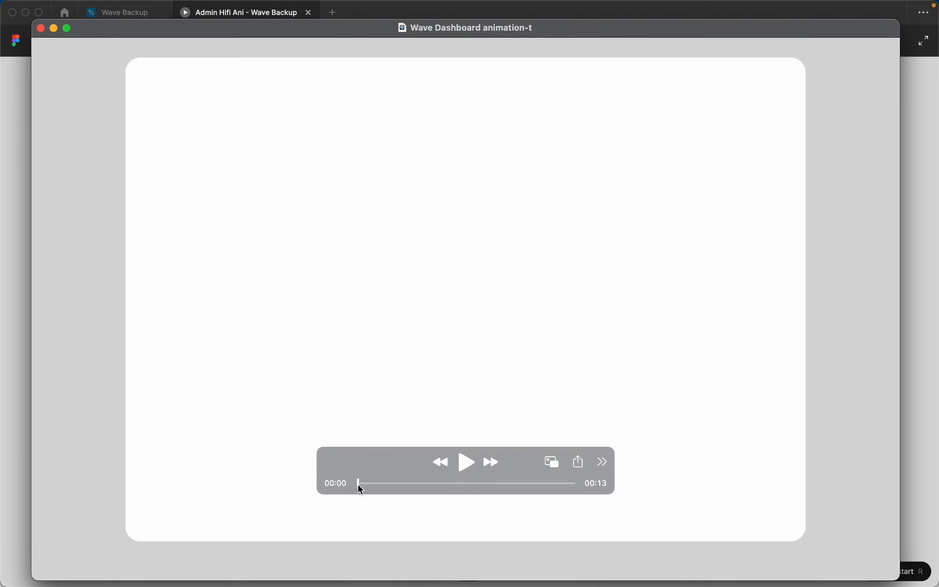
drag(361, 490, 391, 489)
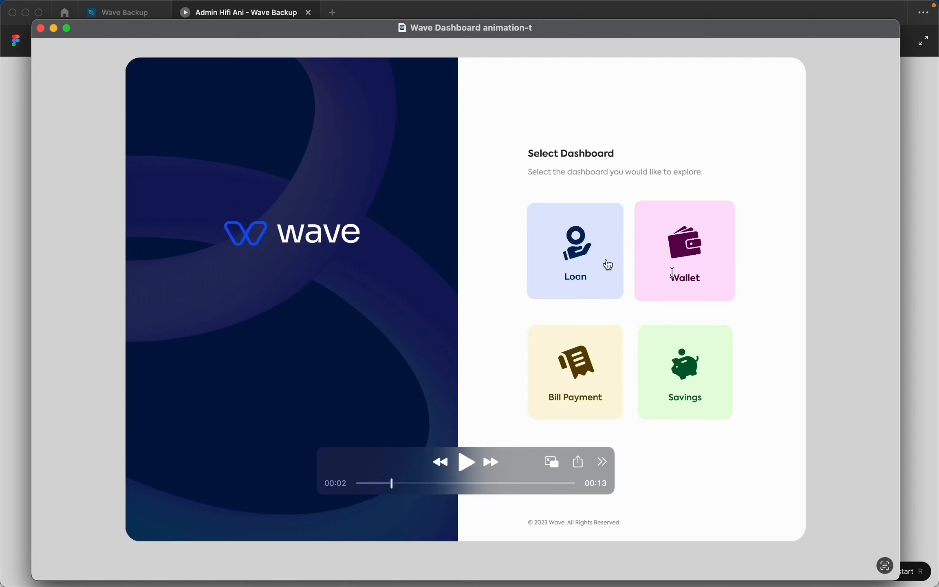
drag(391, 485, 407, 488)
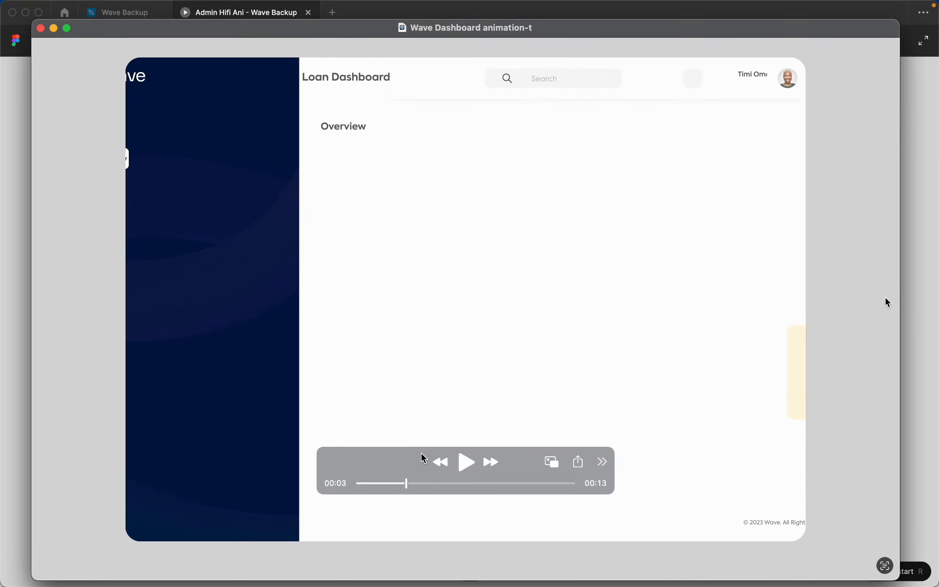
drag(406, 482, 409, 482)
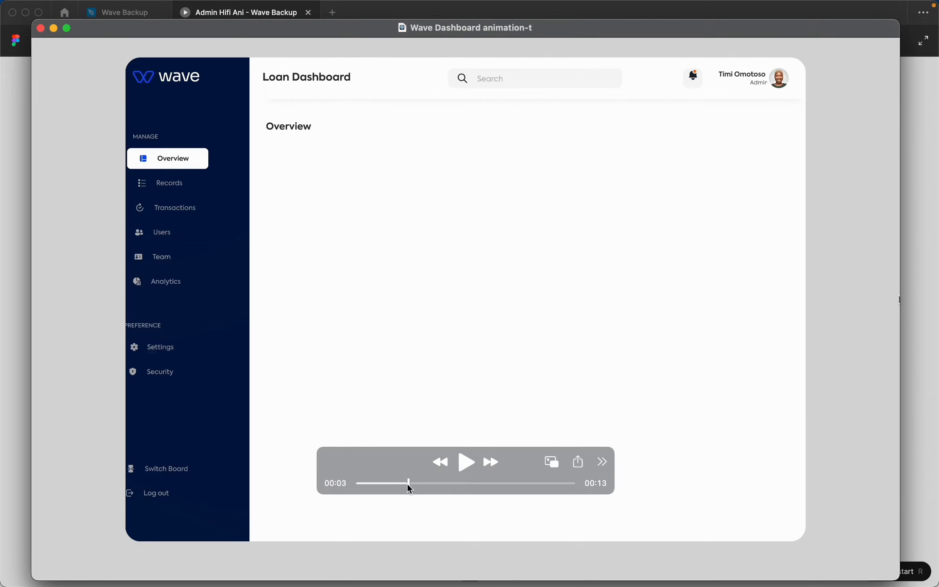
drag(411, 493, 413, 486)
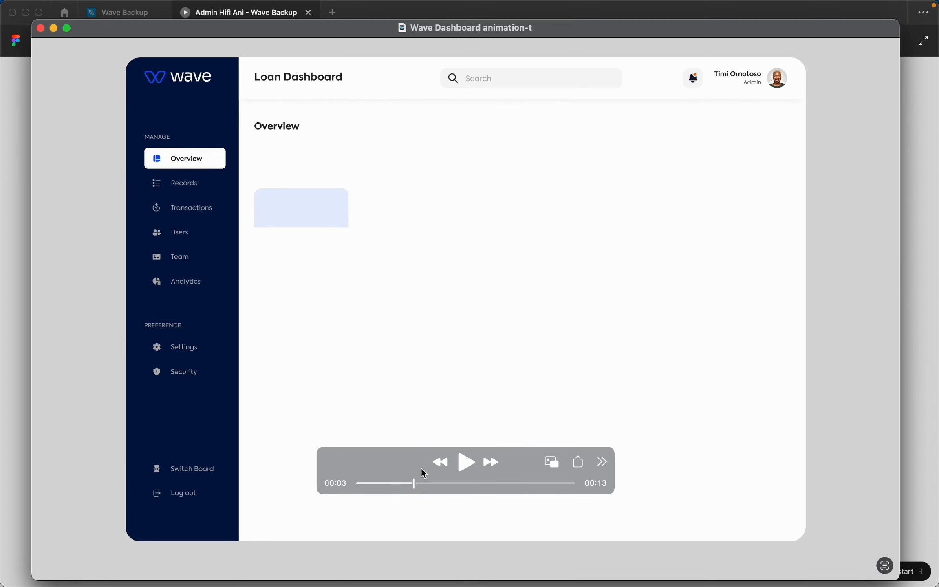
drag(415, 487, 416, 486)
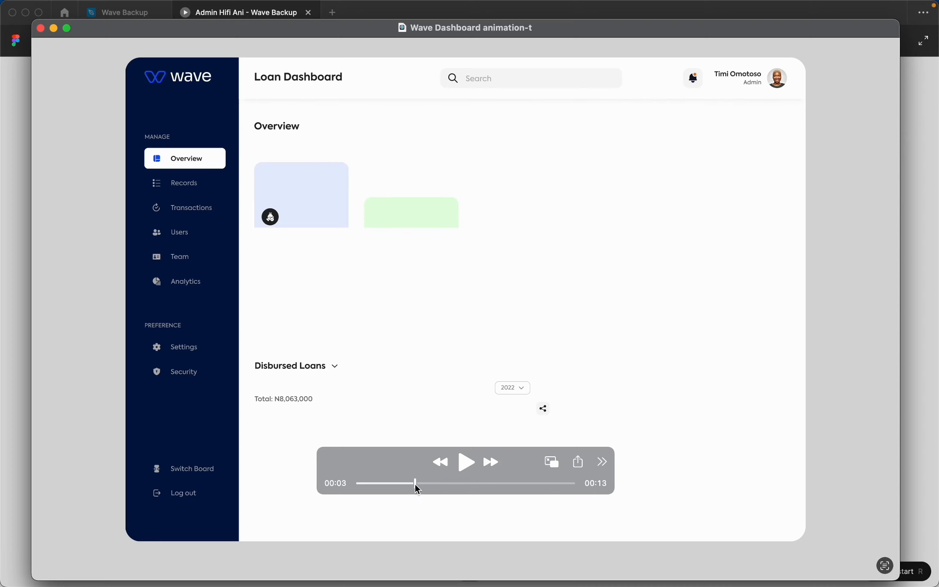
mouse_move(417, 487)
mouse_down()
mouse_move(429, 486)
mouse_move(417, 486)
mouse_up()
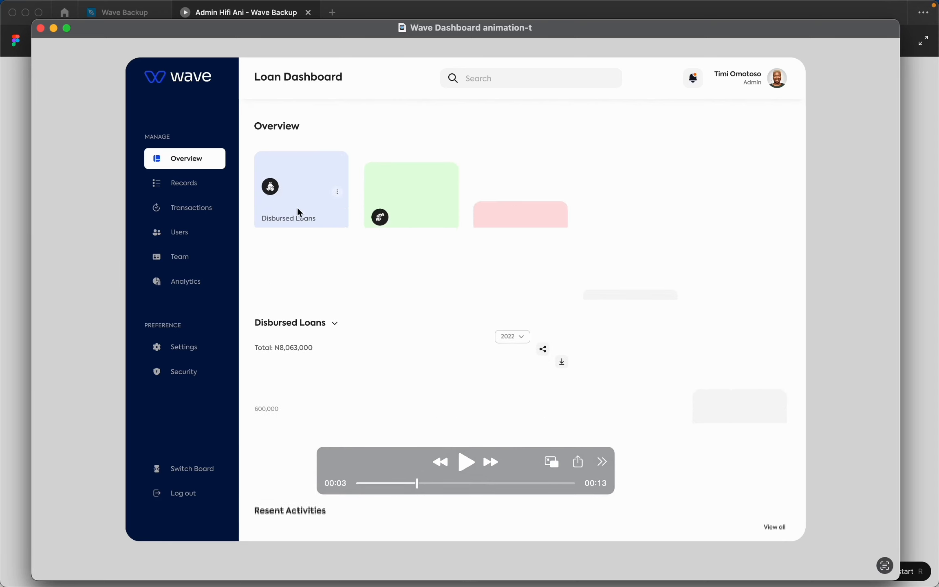
Examine the animation's card counters, line graph and pie chart, revisit the Select Dashboard transition, and close the video.
drag(417, 486, 428, 486)
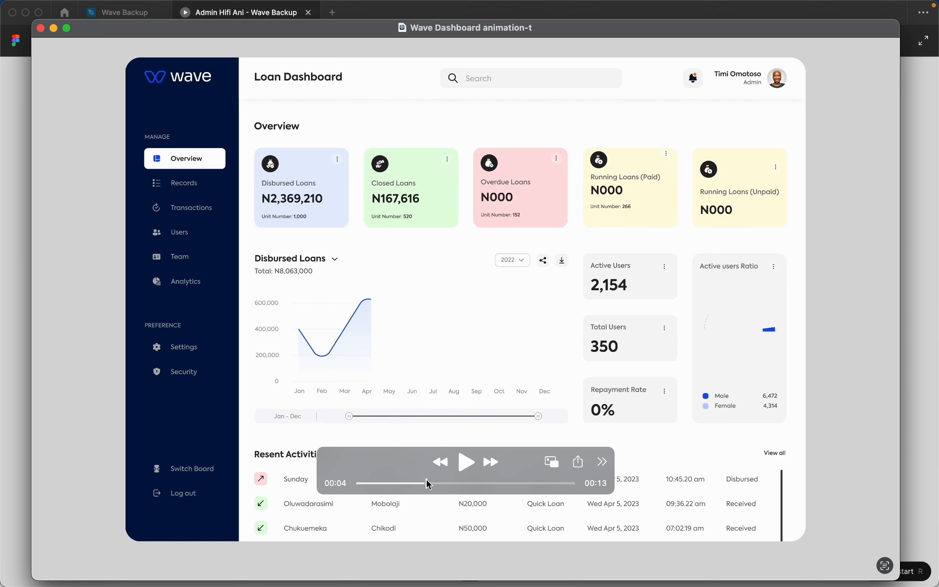
mouse_move(427, 480)
mouse_down()
mouse_move(442, 486)
mouse_move(413, 486)
mouse_move(426, 485)
mouse_up()
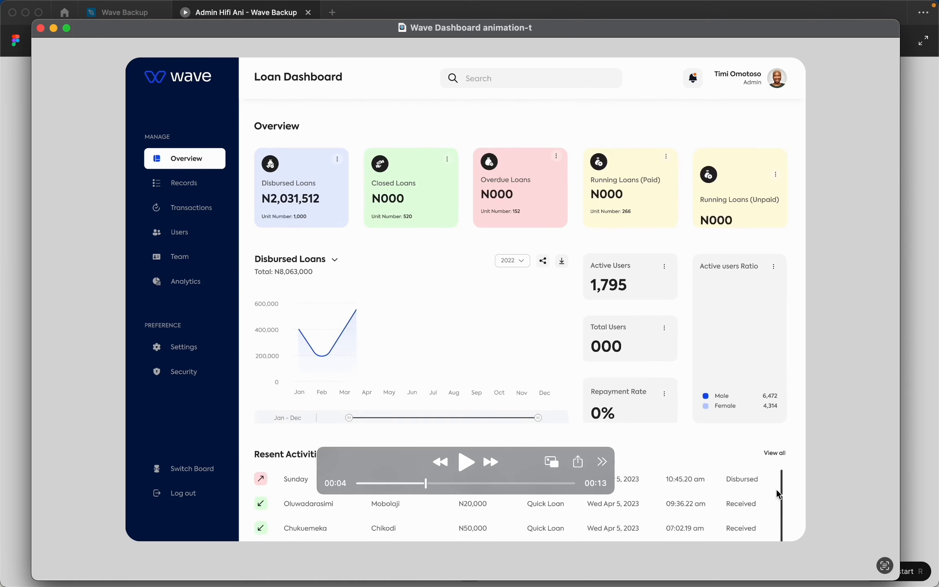
drag(426, 489, 444, 490)
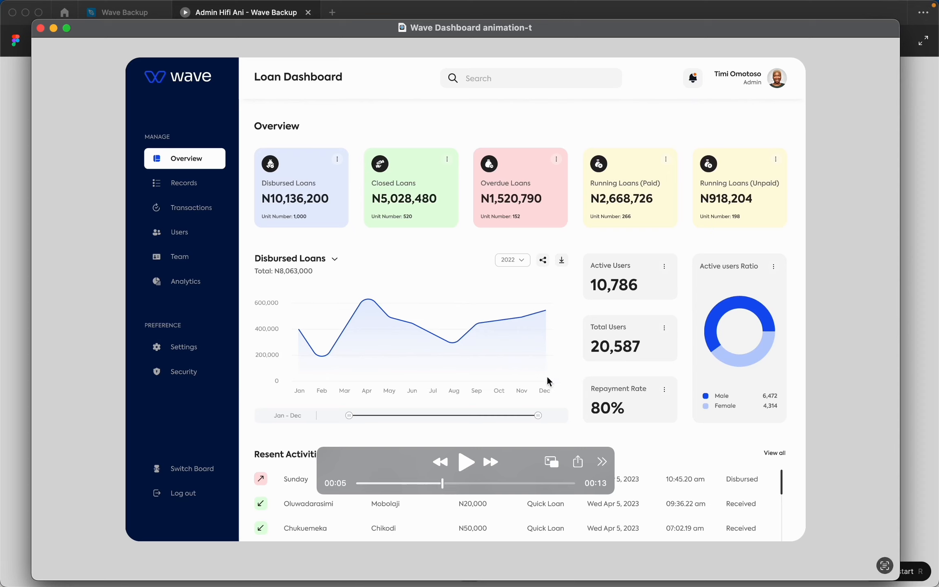
drag(443, 488, 517, 485)
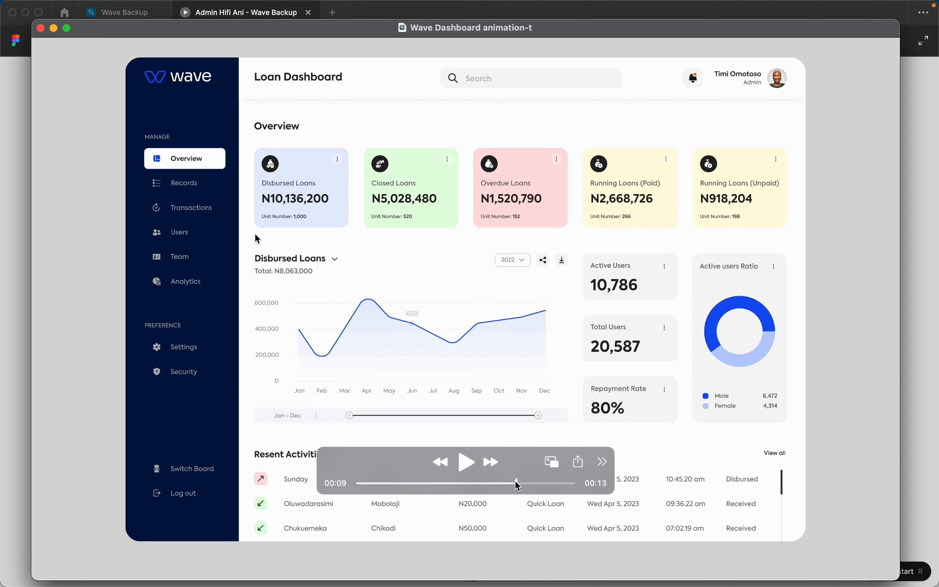
drag(517, 485, 394, 486)
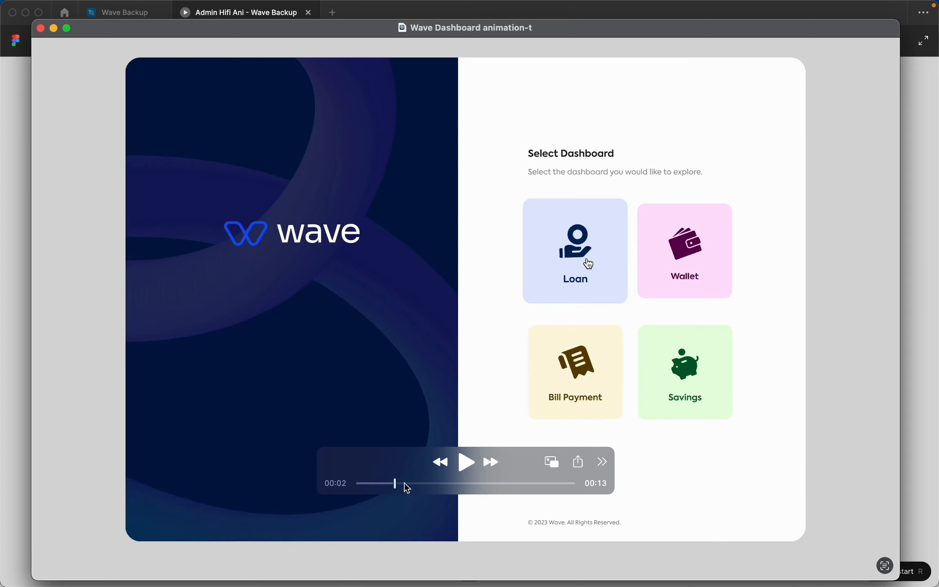
drag(397, 486, 420, 491)
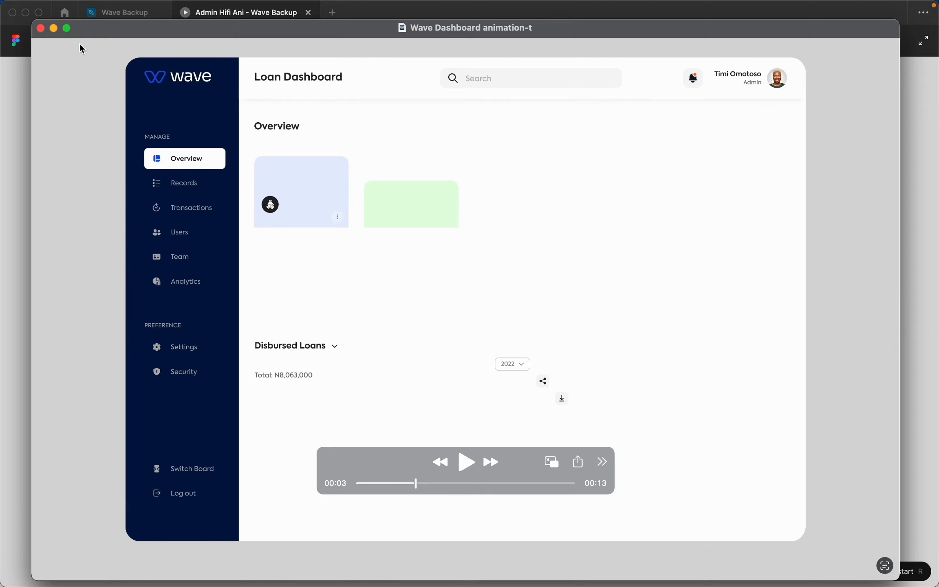
click(41, 29)
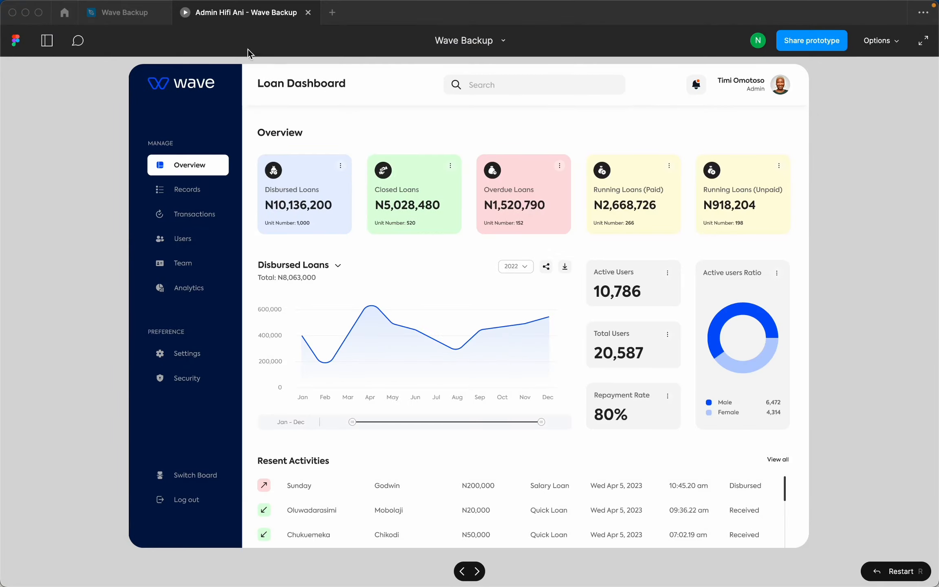
Switch to the Wave Backup design file and examine the component sets and screen frames on the Admin Hifi Ani page.
click(140, 20)
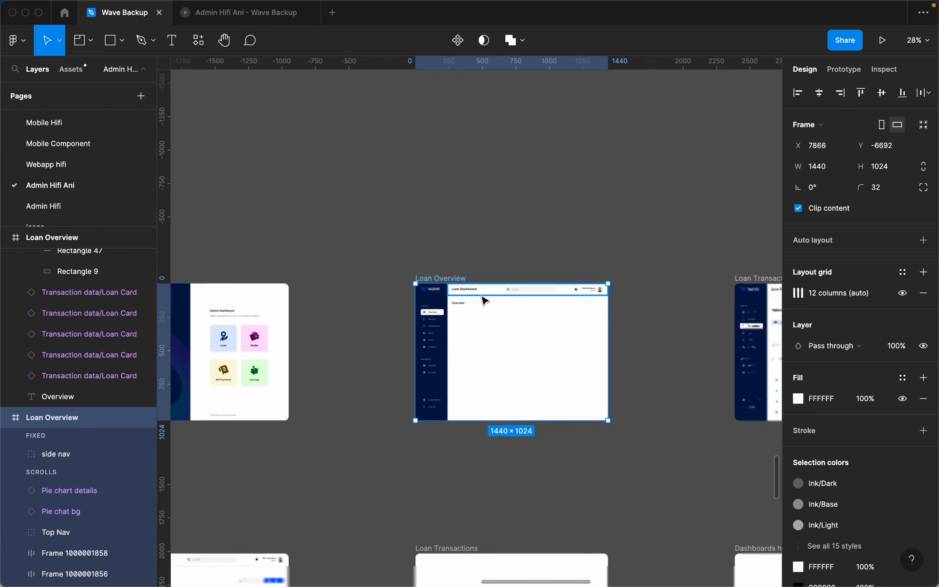
scroll(474, 300, down, 5)
scroll(474, 304, down, 12)
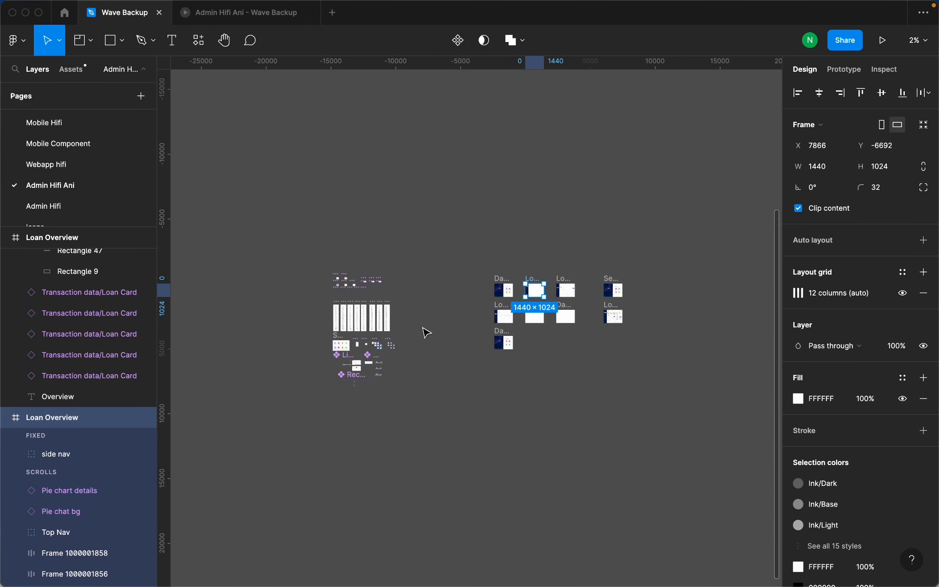
scroll(394, 350, up, 2)
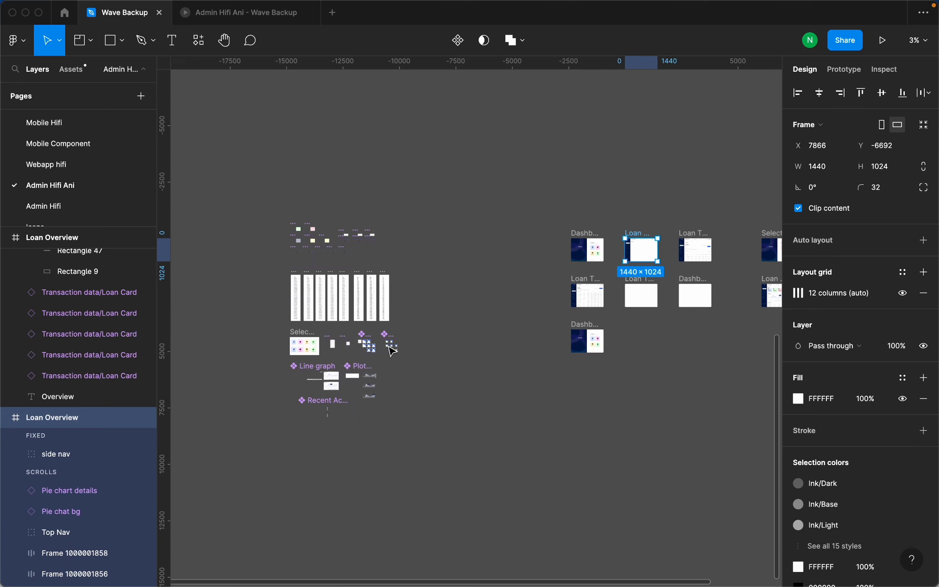
scroll(290, 340, up, 4)
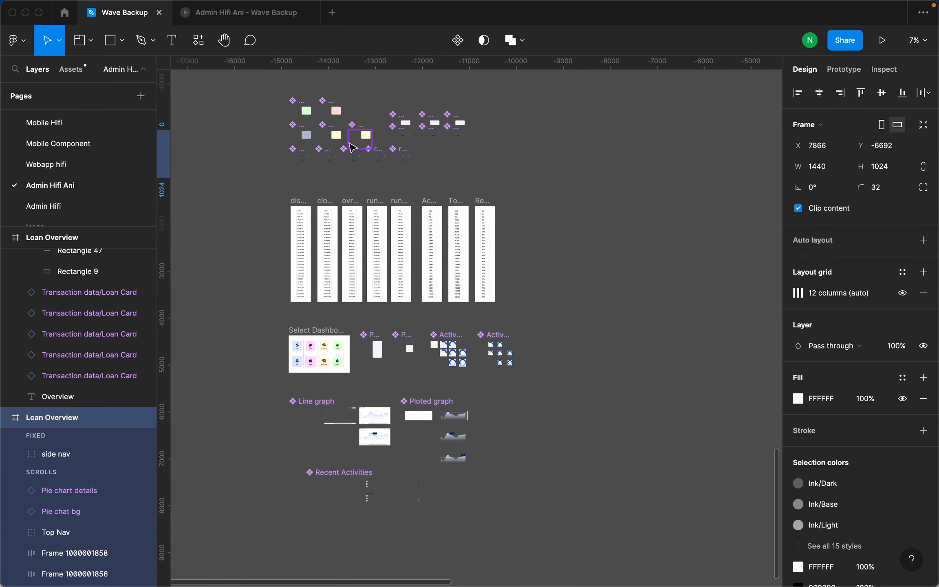
scroll(353, 148, up, 3)
scroll(311, 131, up, 1)
scroll(443, 338, up, 1)
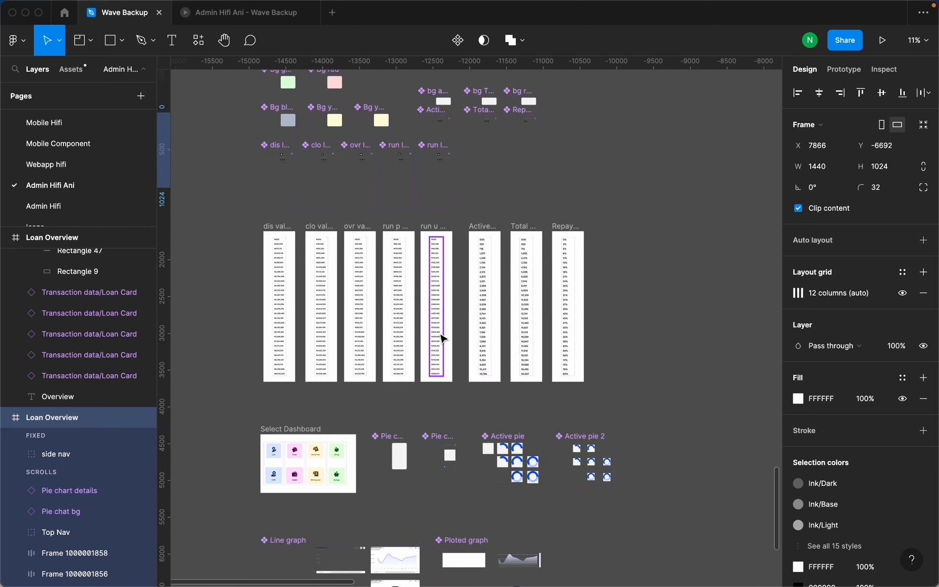
scroll(359, 269, down, 3)
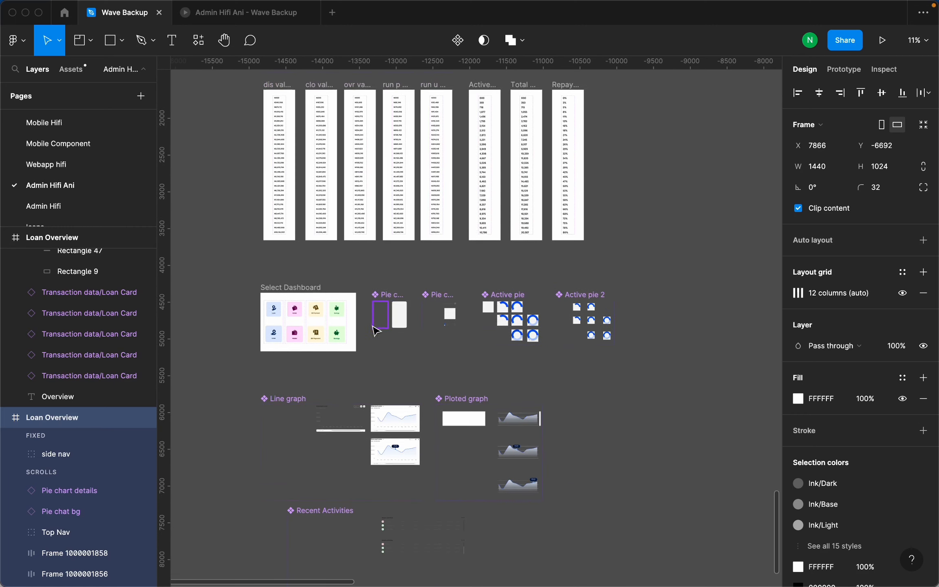
scroll(374, 331, down, 1)
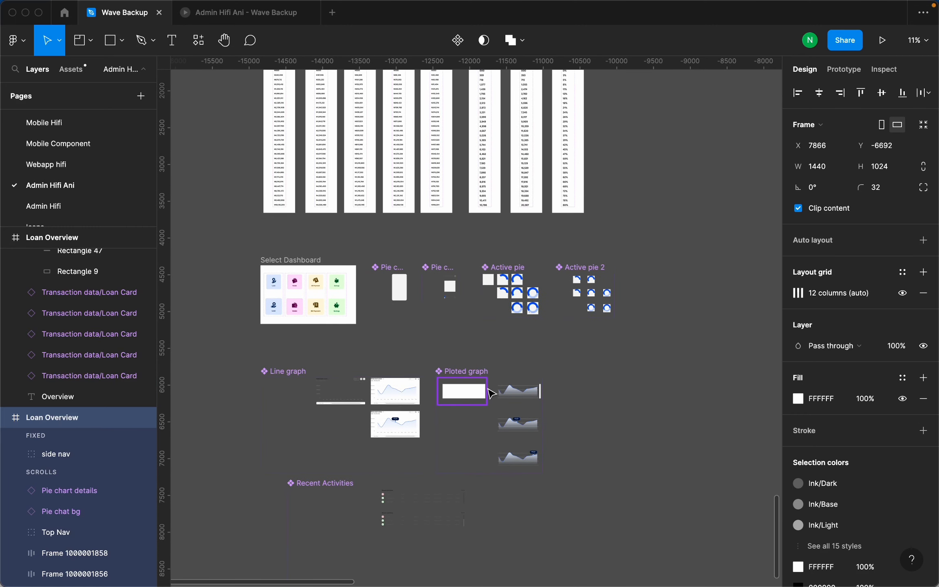
scroll(482, 374, up, 3)
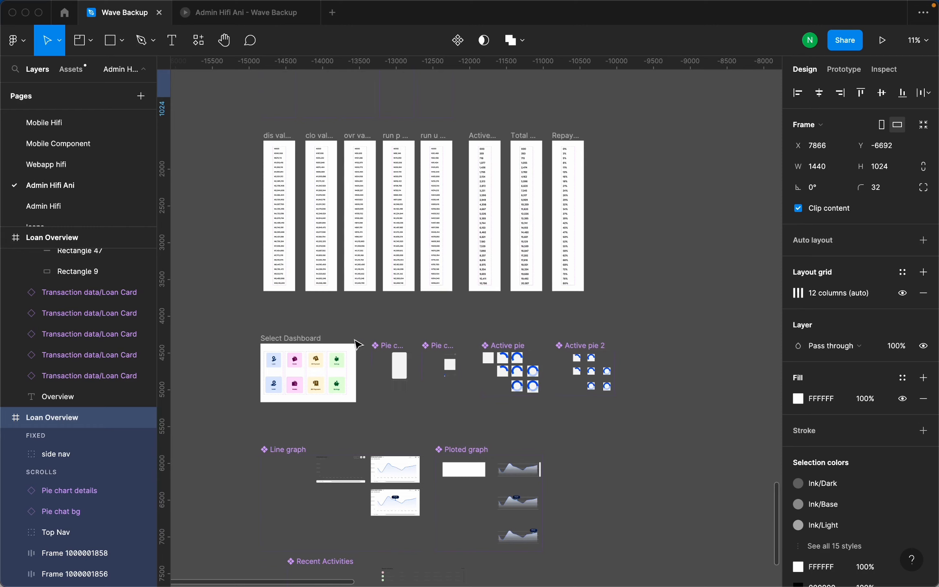
scroll(481, 374, down, 10)
scroll(695, 313, up, 4)
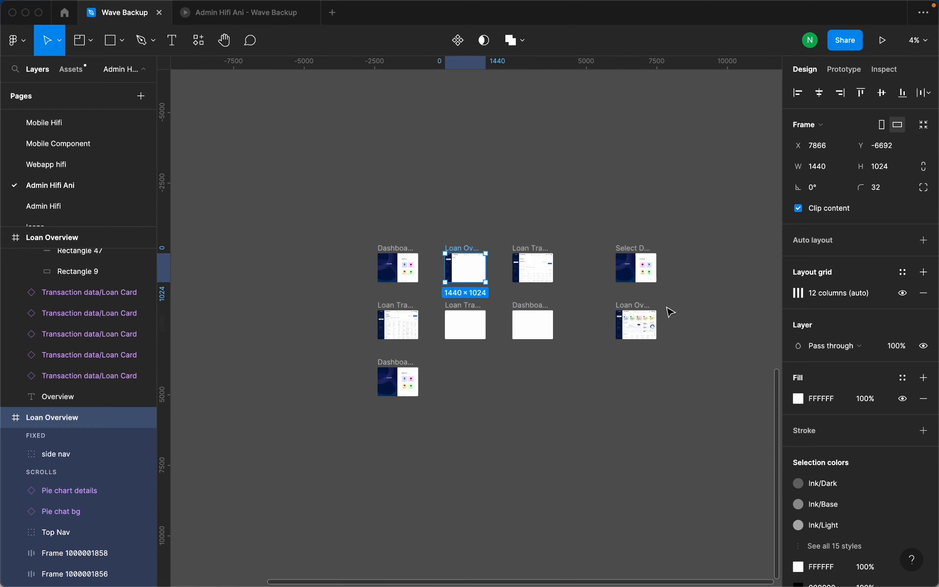
Draw a frame about 1906 × 1434 on the empty canvas to the right of the Select Dashboard and Loan Overview frames.
click(572, 295)
scroll(457, 274, up, 3)
scroll(457, 274, down, 3)
scroll(681, 297, up, 5)
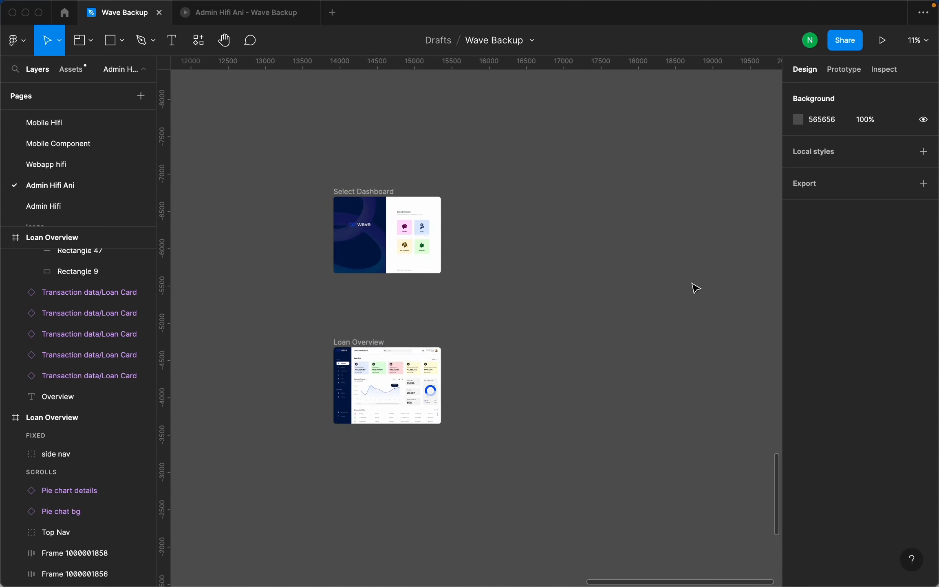
scroll(631, 286, up, 2)
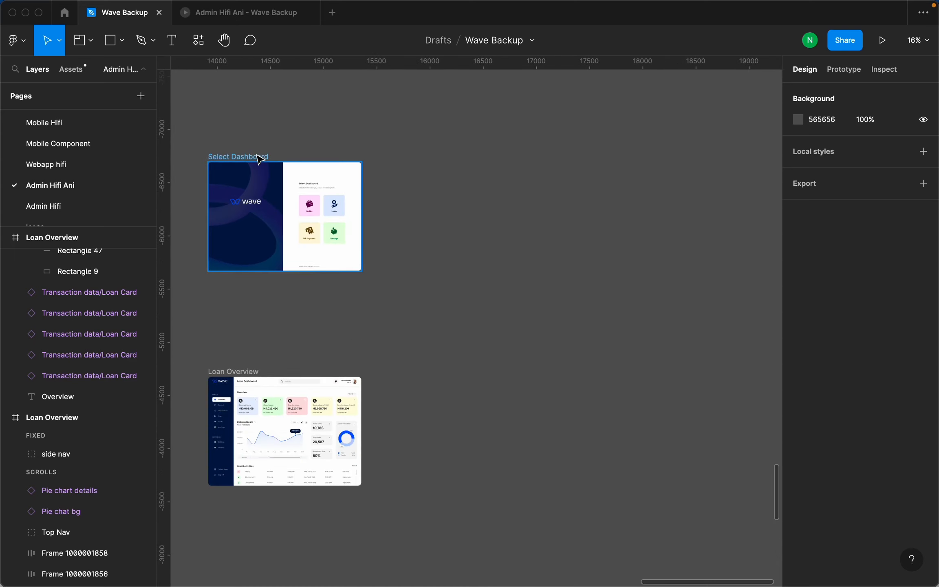
click(91, 40)
click(84, 68)
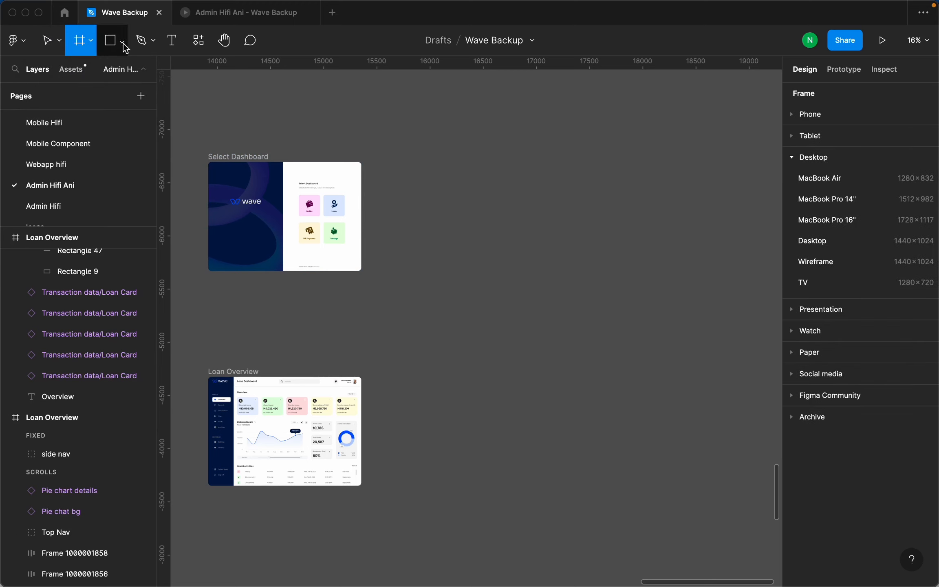
click(90, 40)
click(638, 372)
drag(520, 210, 723, 361)
key(shift+2)
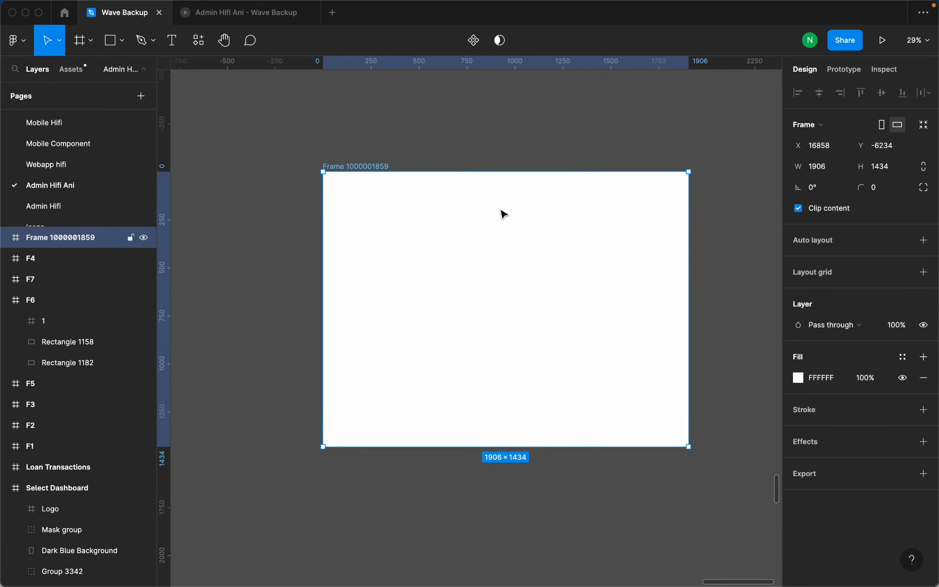
Add a text layer reading "Register" near the upper-left corner of the new frame.
click(172, 40)
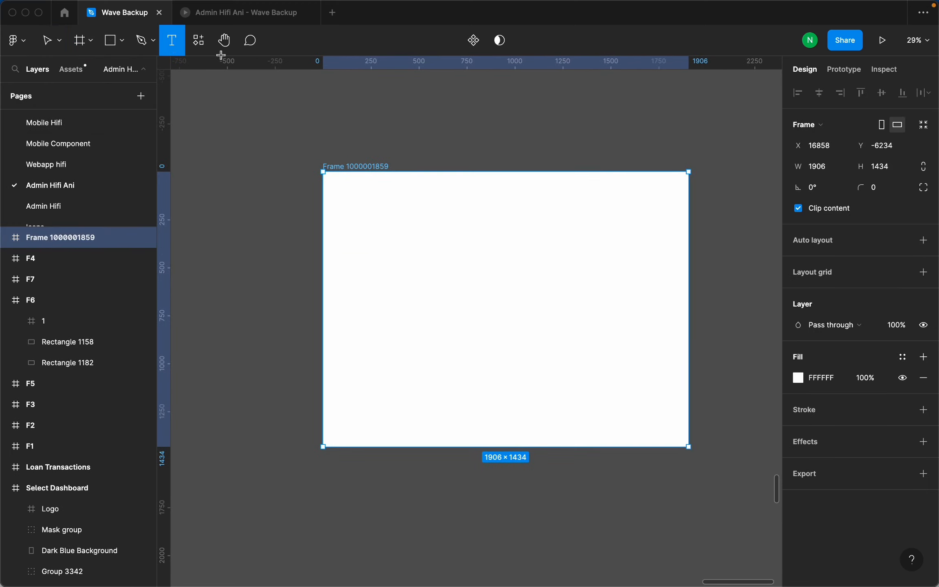
click(48, 40)
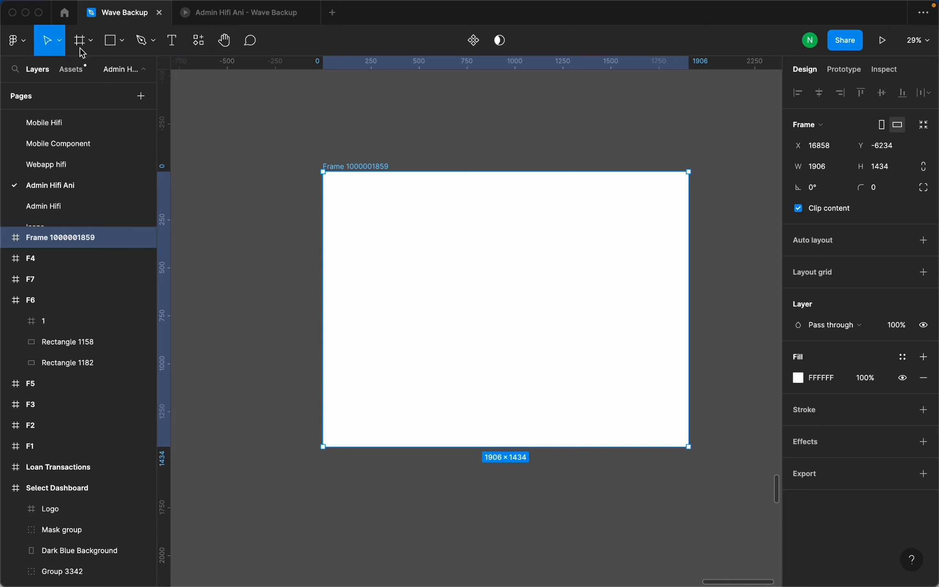
click(172, 41)
scroll(373, 215, up, 2)
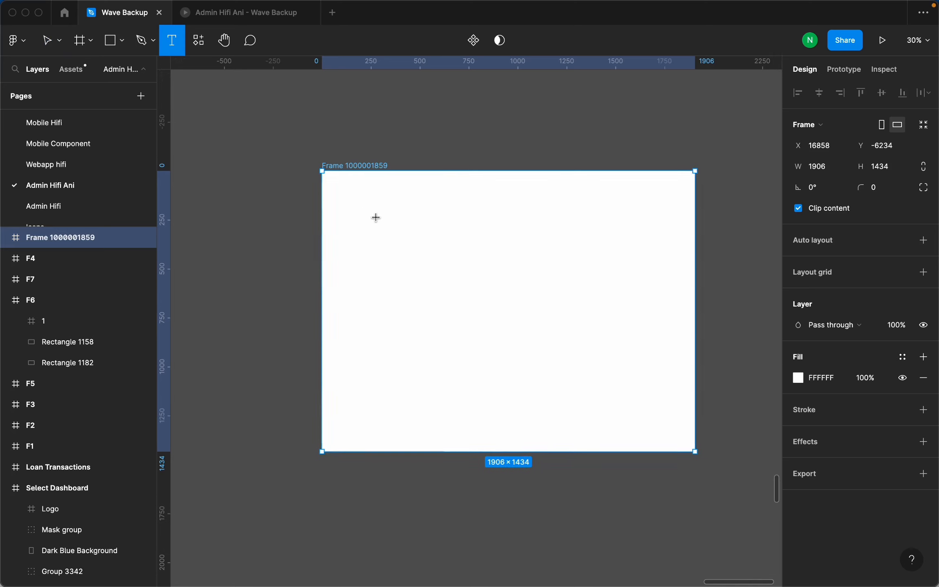
click(372, 224)
scroll(392, 252, up, 3)
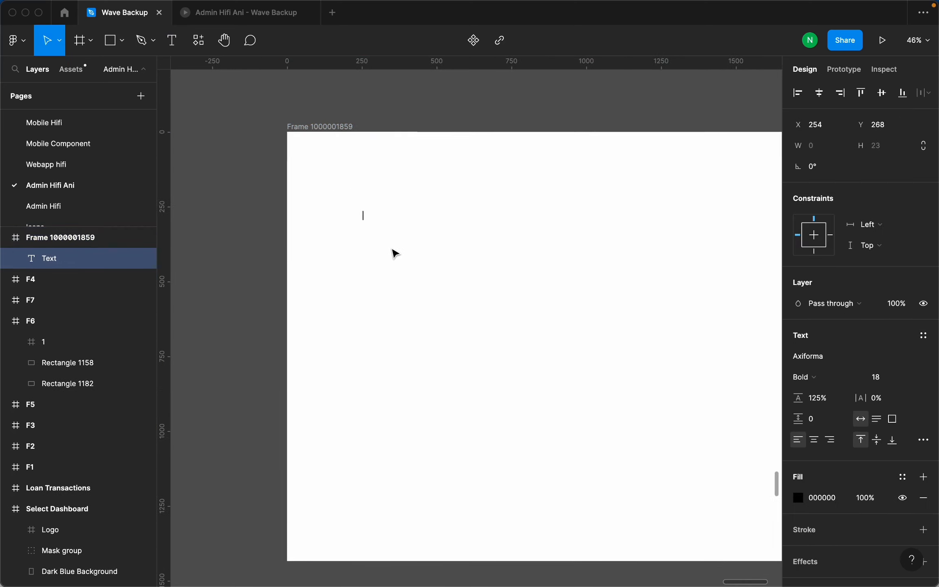
text(Sign Up)
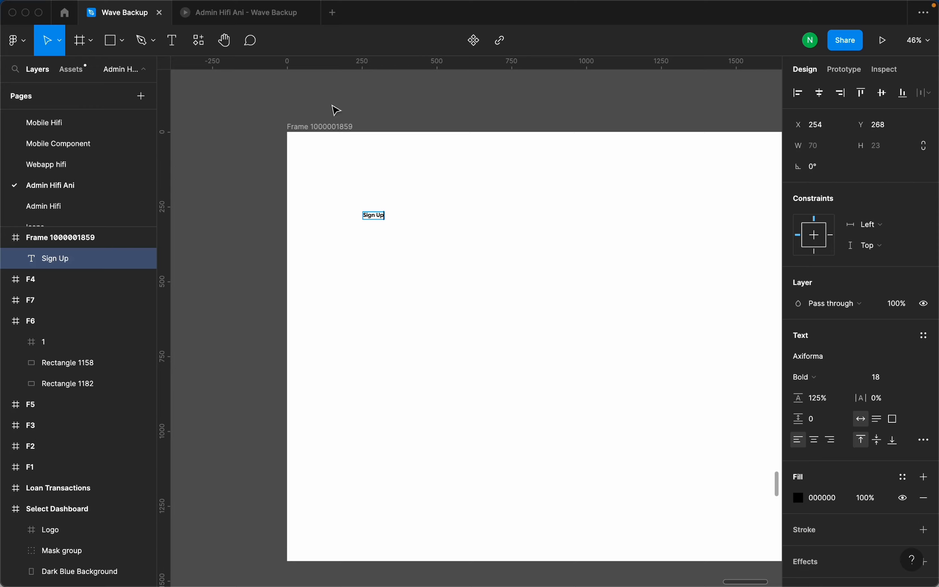
drag(385, 216, 365, 219)
text(Register)
key(Escape)
Set the Register text's font to Sora and its size to 40.
click(838, 363)
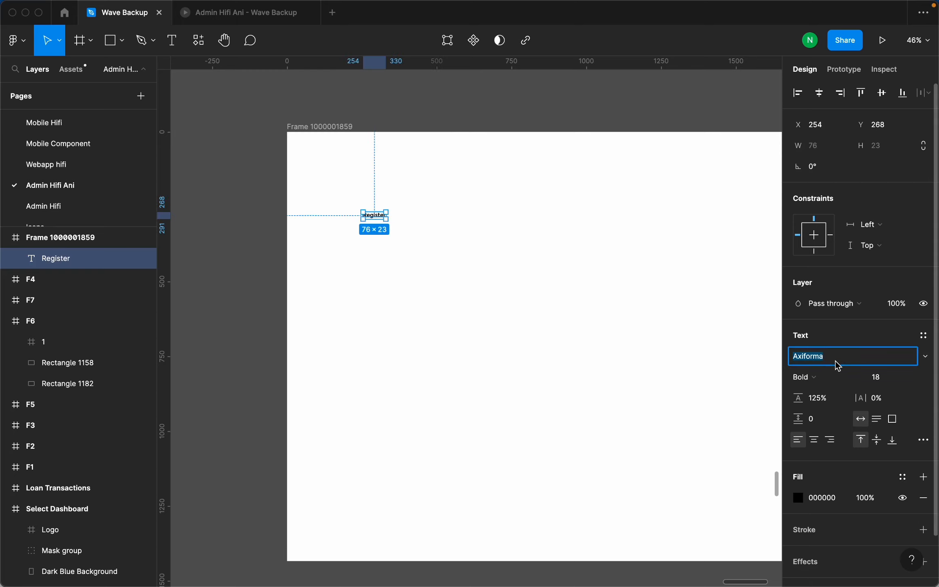
text(Sora)
key(Return)
click(888, 381)
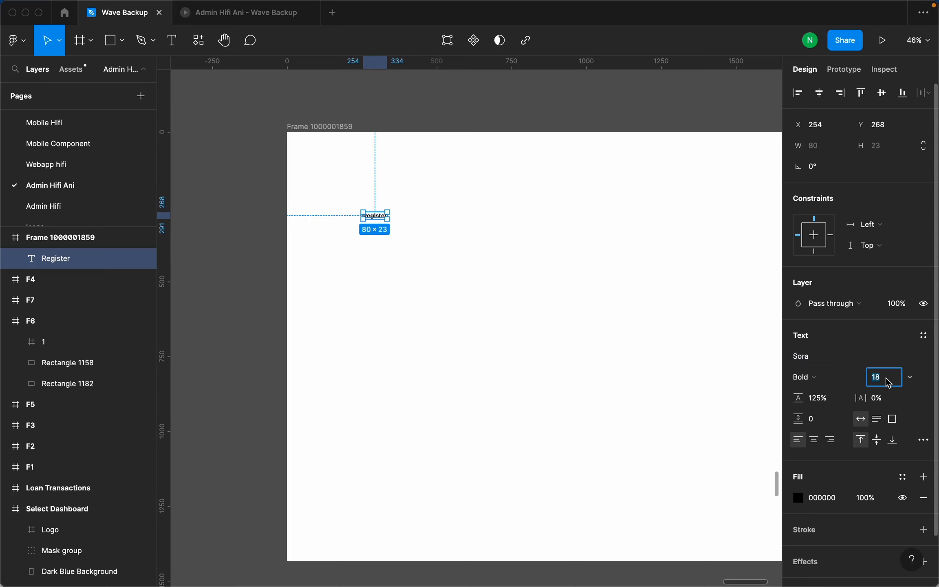
text(40)
key(Return)
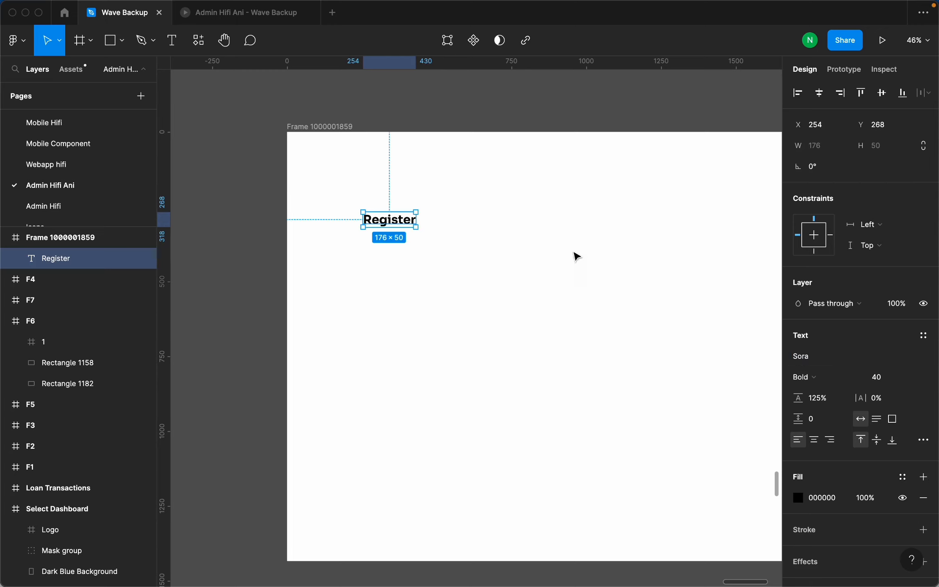
Set the Register text's size to 80 and trim its text box vertically to the height of the capitals.
click(891, 383)
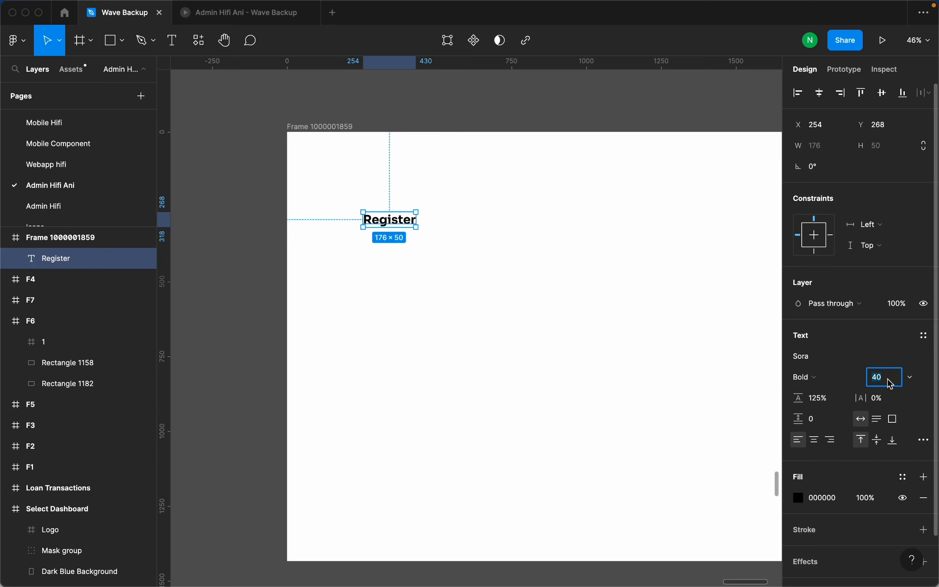
text(80)
key(Return)
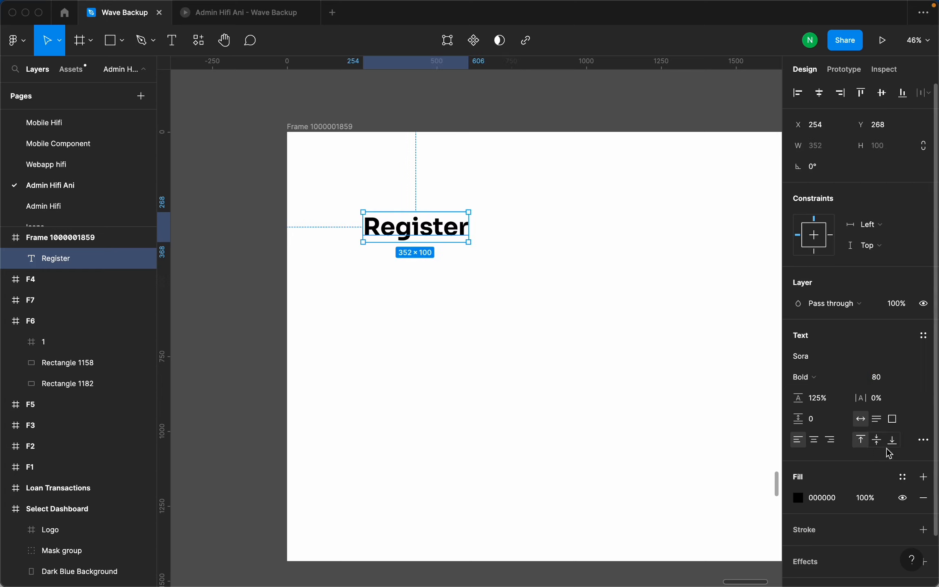
click(924, 440)
click(768, 426)
click(607, 378)
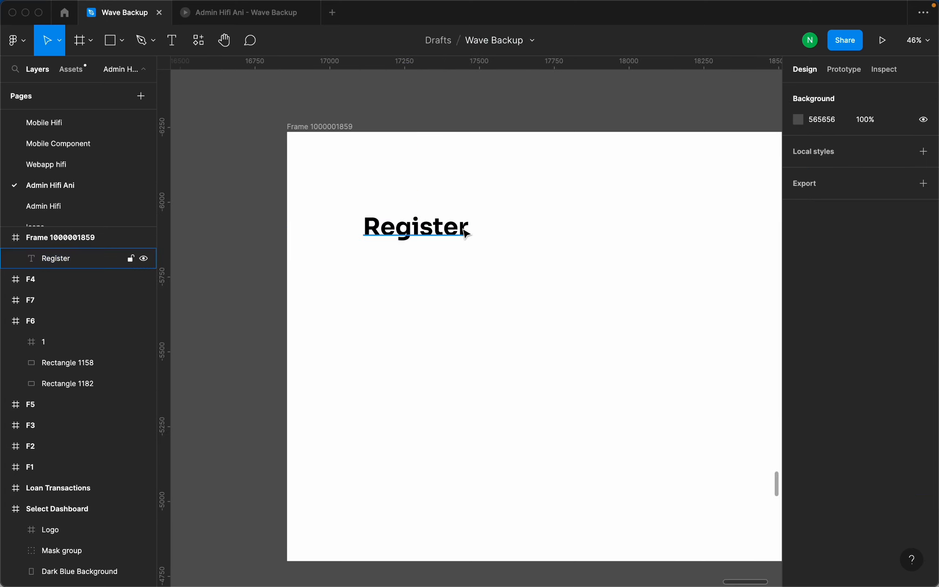
Move the Register text closer to the frame's upper-left corner, to about X 171, Y 187.
drag(449, 229, 387, 221)
scroll(339, 273, down, 3)
scroll(426, 283, up, 2)
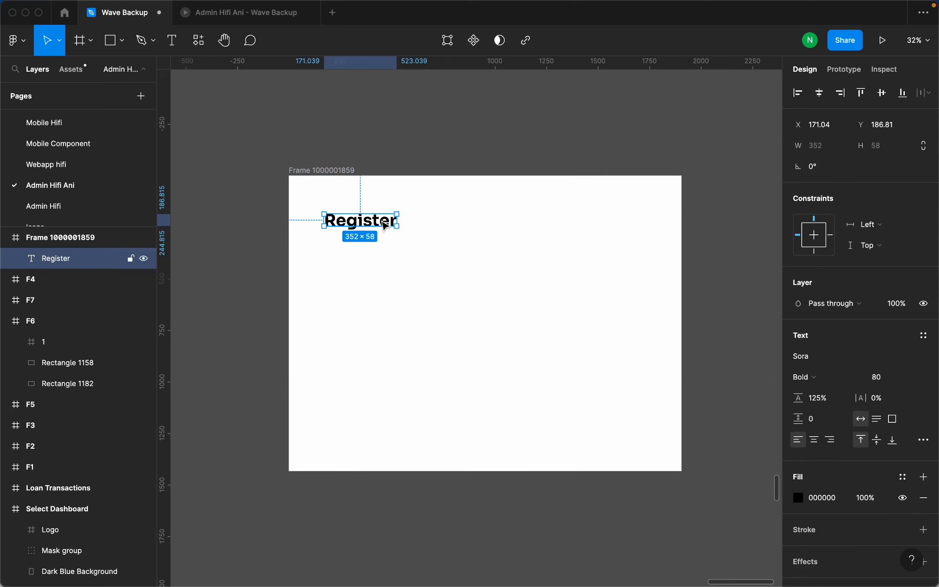
Draw a thin horizontal rectangle about 1600 × 25 below the Register text, aligned with the text's left edge.
scroll(385, 222, up, 3)
click(121, 45)
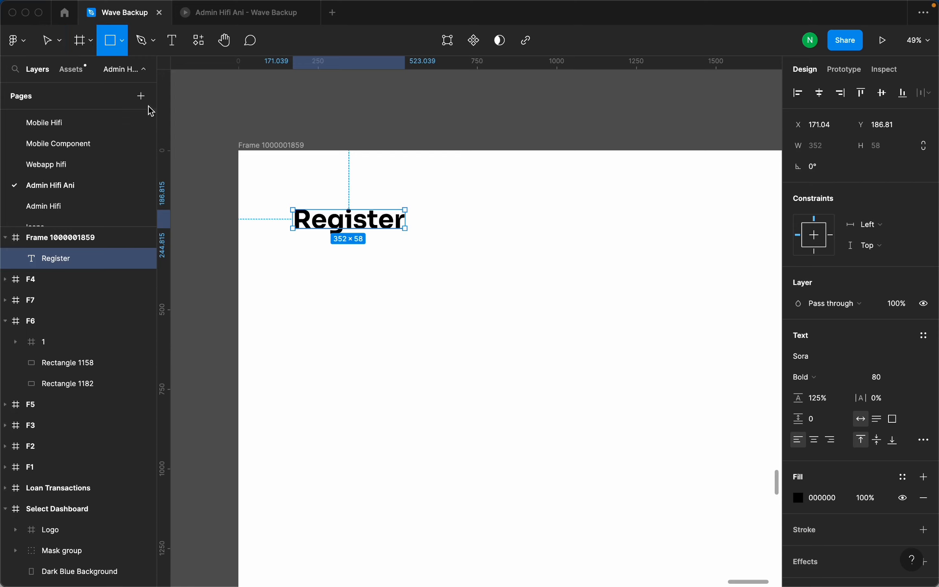
scroll(310, 290, down, 2)
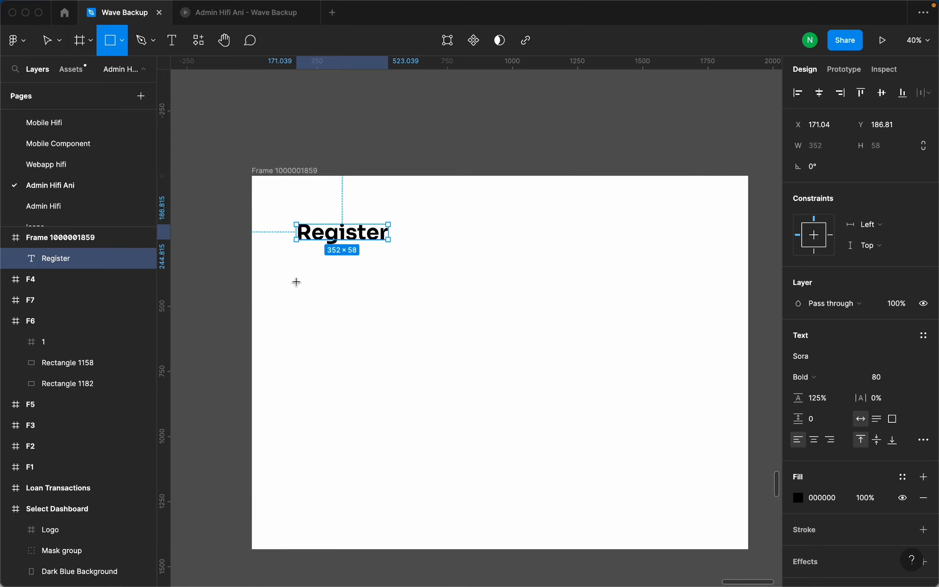
drag(296, 282, 714, 298)
scroll(429, 331, up, 1)
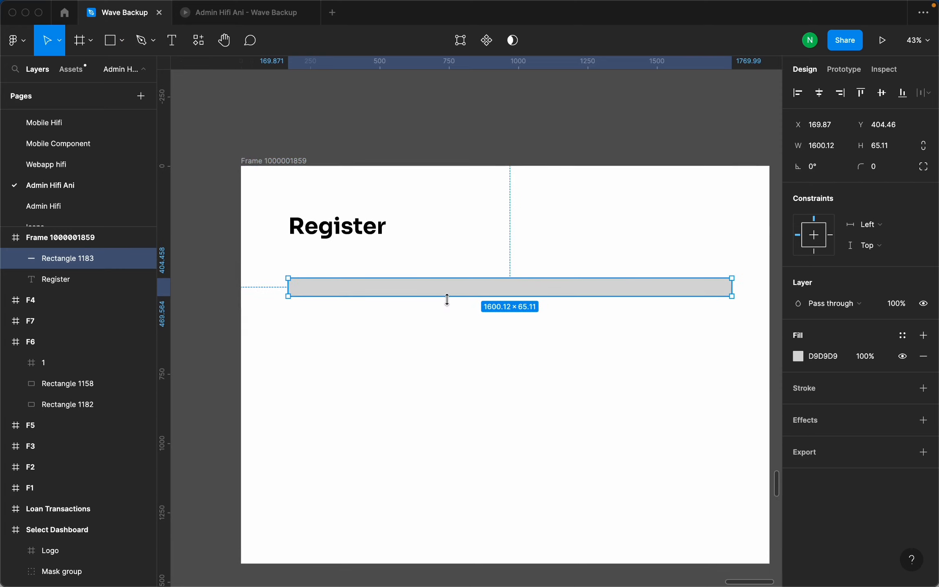
drag(447, 300, 449, 285)
scroll(305, 276, up, 1)
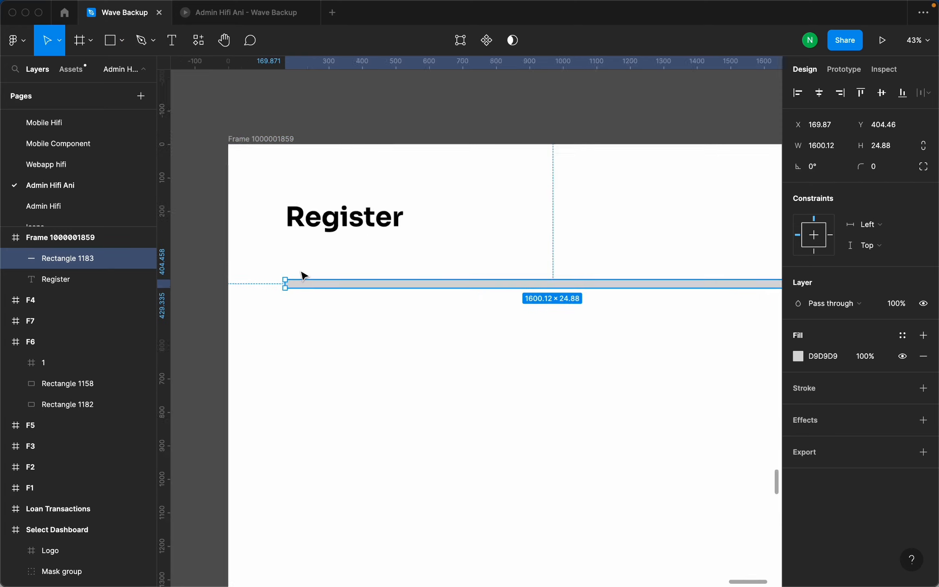
Round the thin rectangle's corners with a radius of 17.
scroll(305, 276, up, 5)
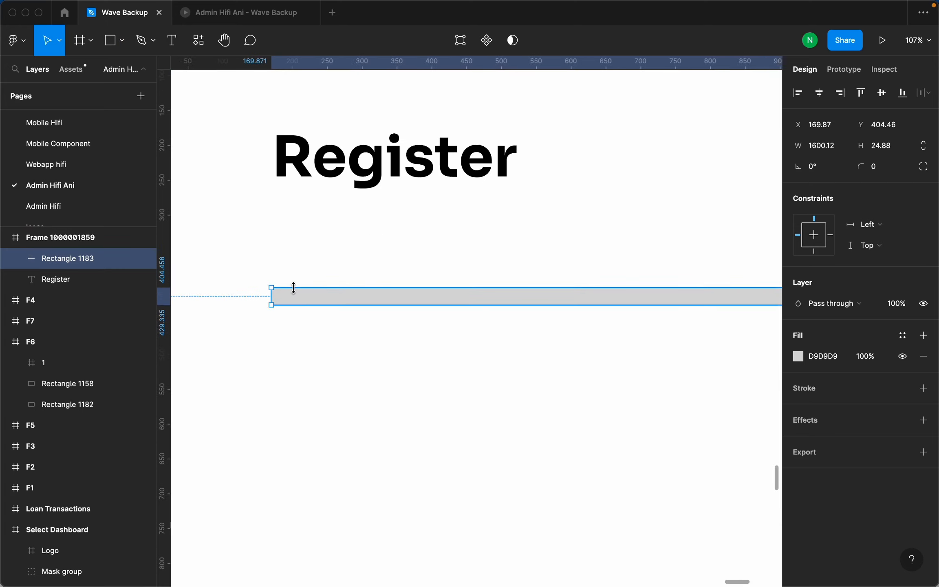
click(887, 173)
text(3)
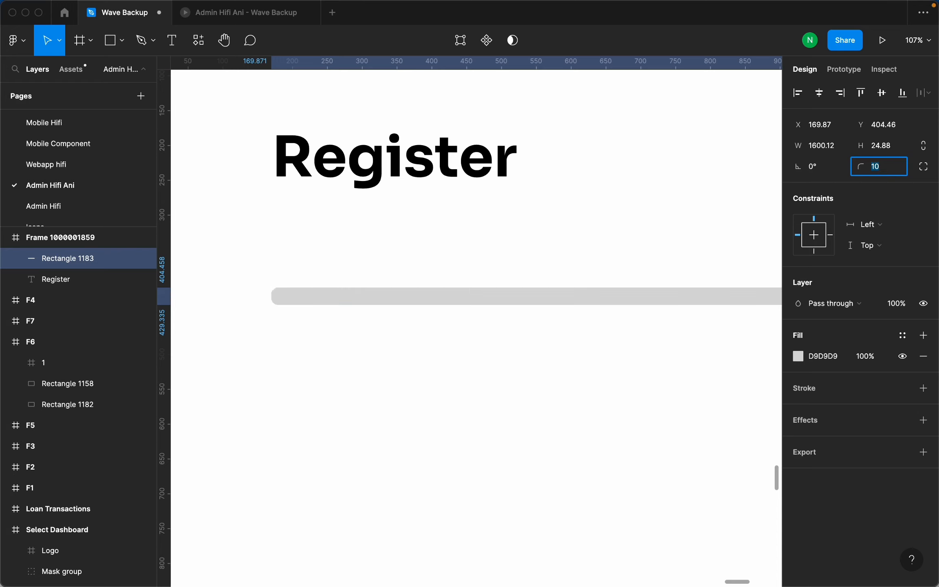
scroll(534, 327, down, 5)
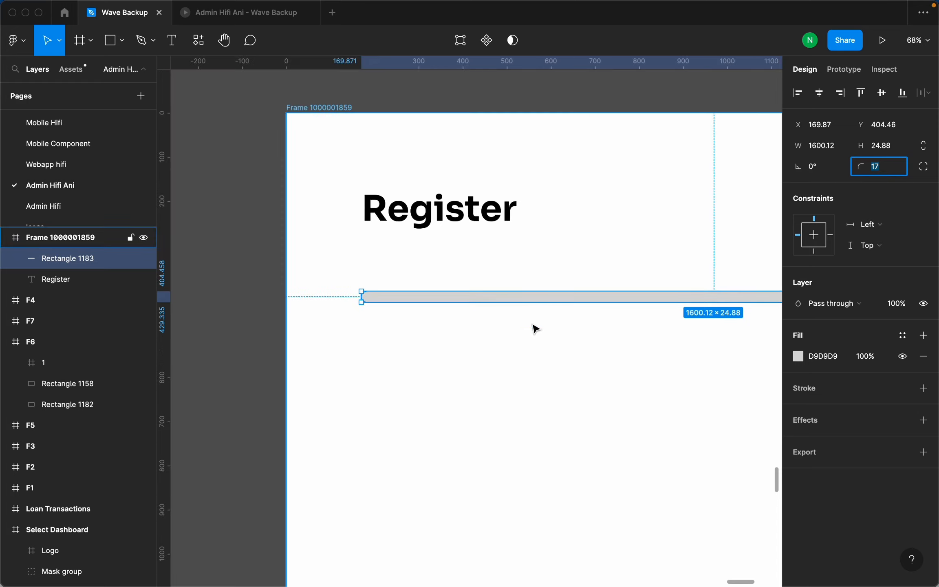
Set the rounded bar's height to 16.
click(662, 320)
click(664, 306)
scroll(665, 302, up, 6)
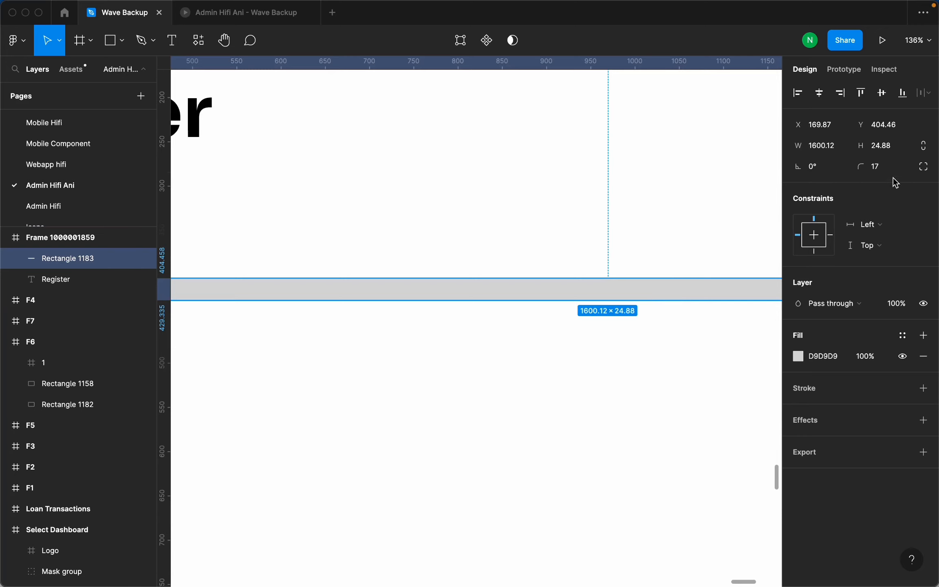
click(898, 148)
text(16)
key(Return)
scroll(623, 375, down, 5)
click(623, 377)
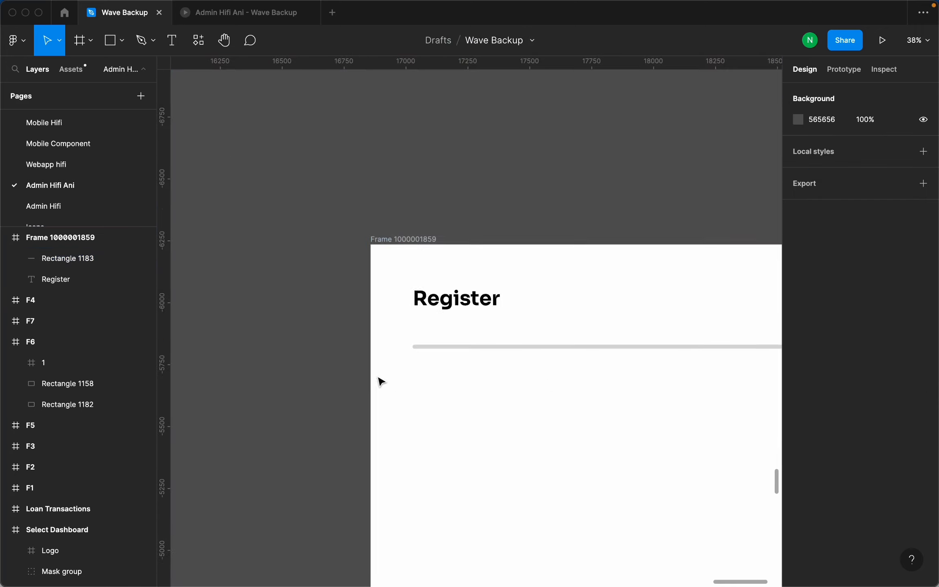
Duplicate the Register text directly beneath itself and change the copy's wording to "Step 1/2".
scroll(486, 388, right, 3)
scroll(493, 381, up, 5)
click(380, 259)
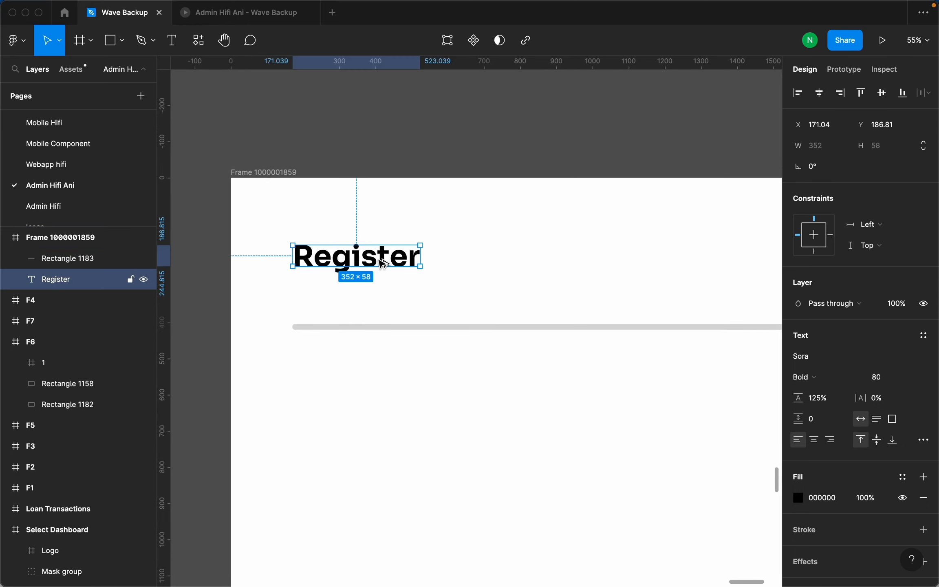
drag(381, 259, 377, 299)
text(Sep)
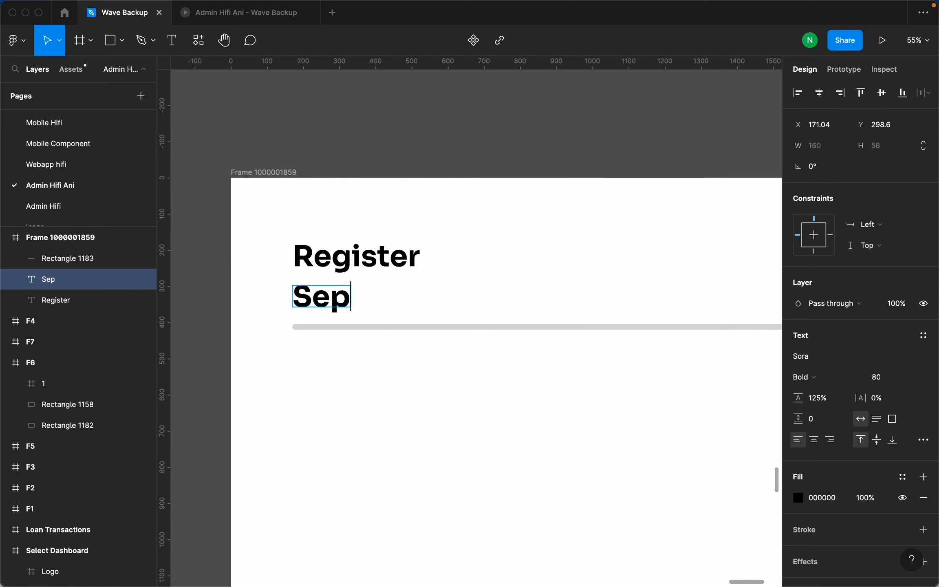
key(BackSpace)
key(BackSpace)
text(tep)
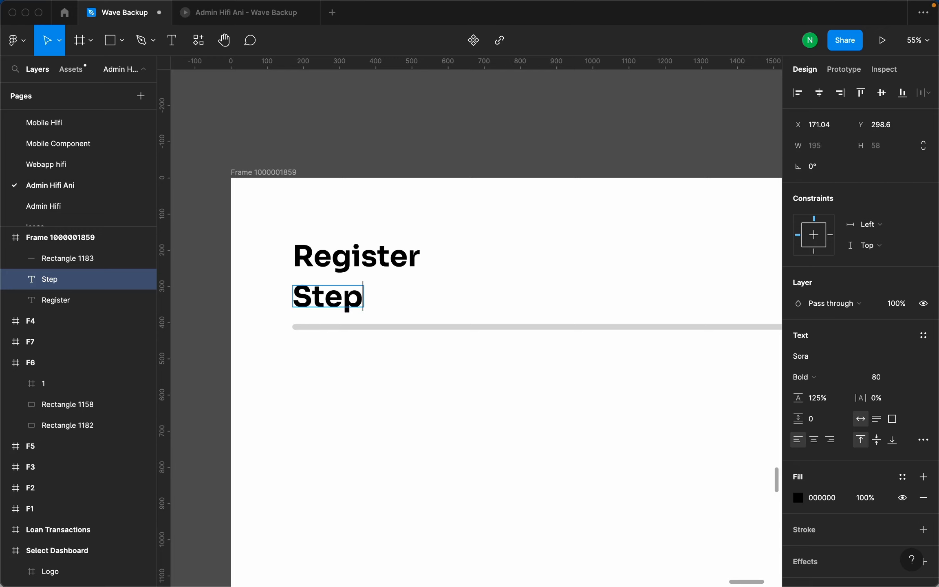
text( 1/2)
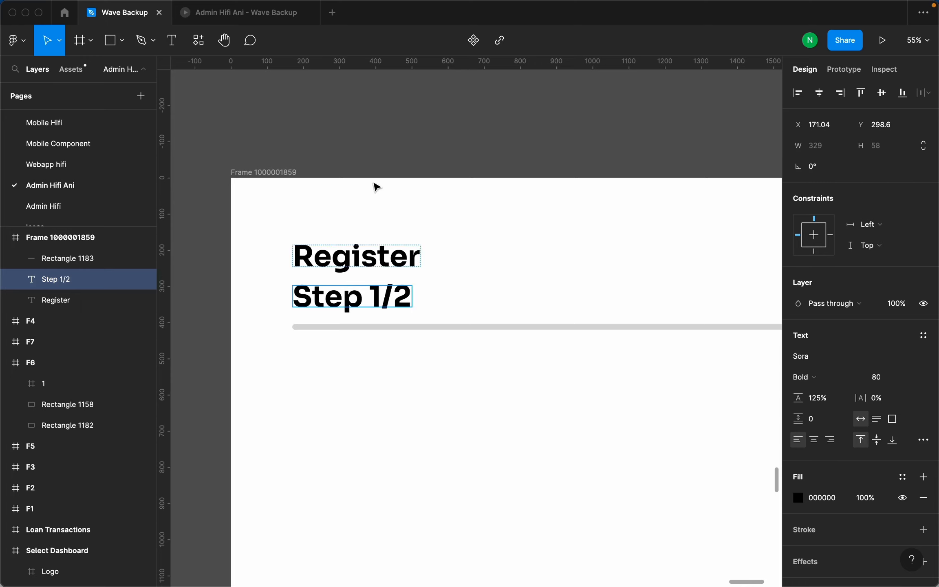
key(Escape)
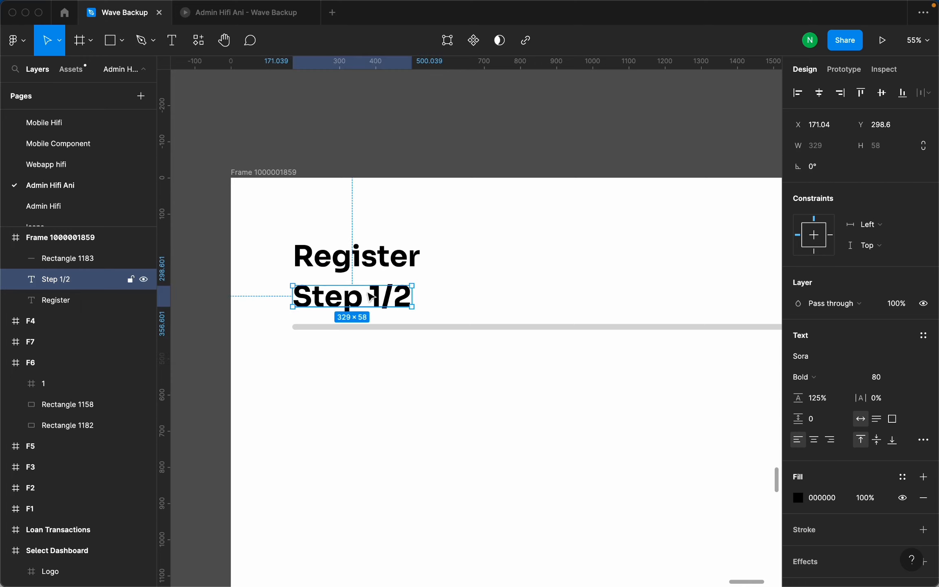
Set the Step 1/2 text to Light weight at size 40 and move it slightly down toward the bar.
click(800, 377)
click(832, 315)
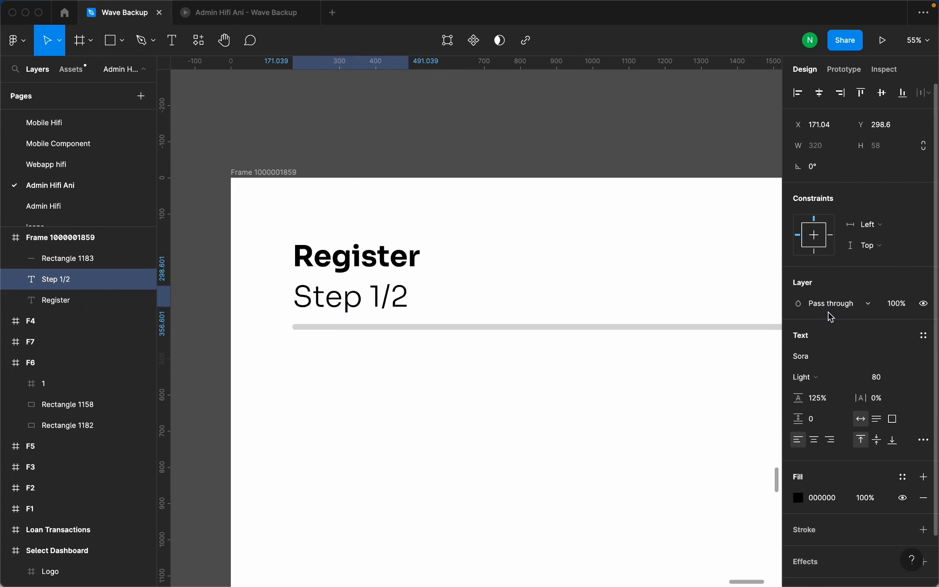
click(884, 381)
text(20)
key(Return)
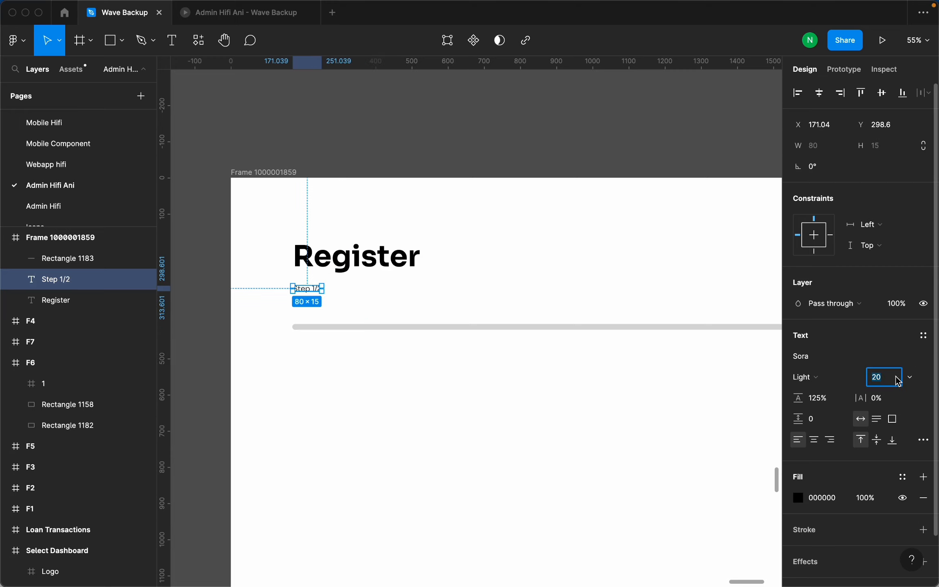
text(40)
key(Return)
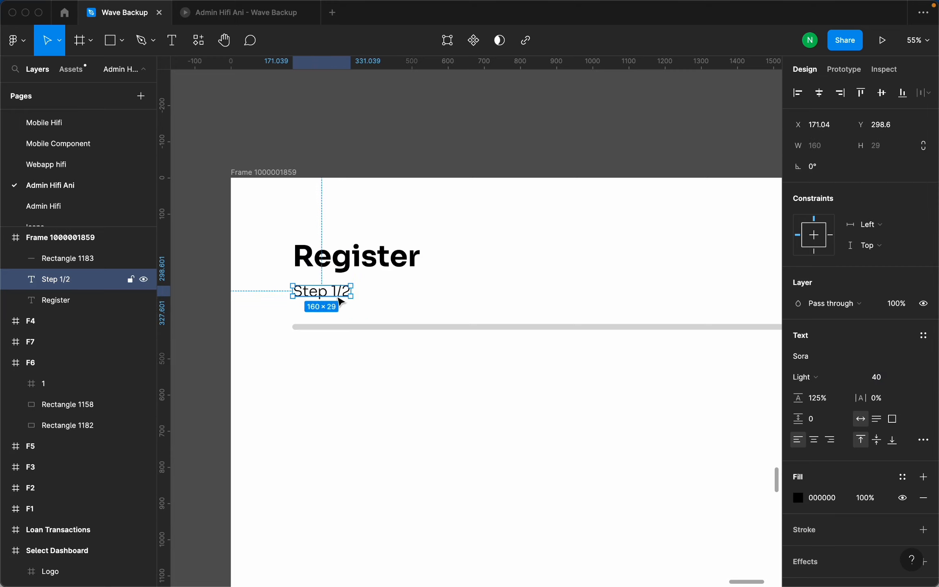
mouse_move(340, 300)
mouse_down()
mouse_move(341, 312)
mouse_move(335, 305)
mouse_up()
click(193, 405)
scroll(193, 405, down, 5)
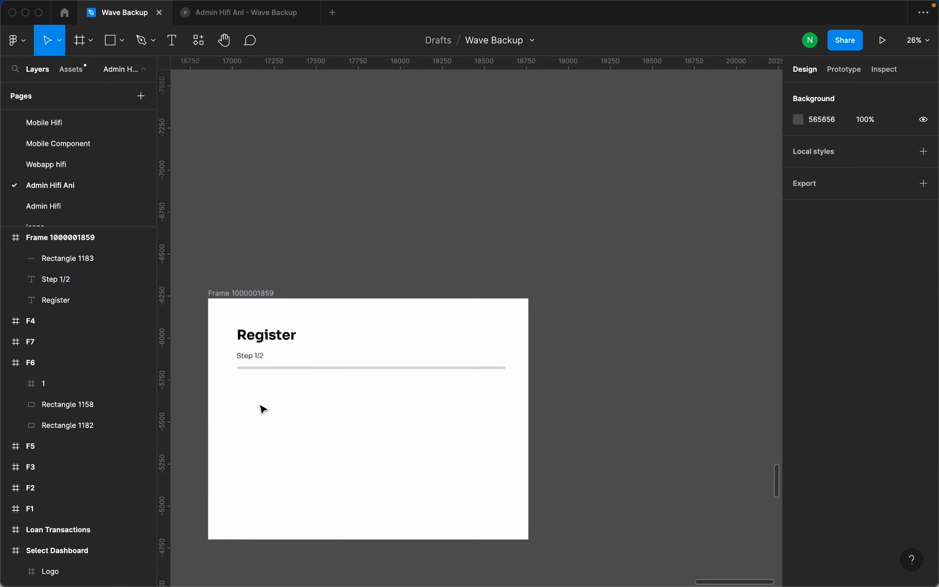
Move the Register text, Step 1/2 text and bar together down the frame, bringing the bar to about Y 565.
scroll(263, 409, up, 1)
drag(462, 404, 268, 385)
key(super+z)
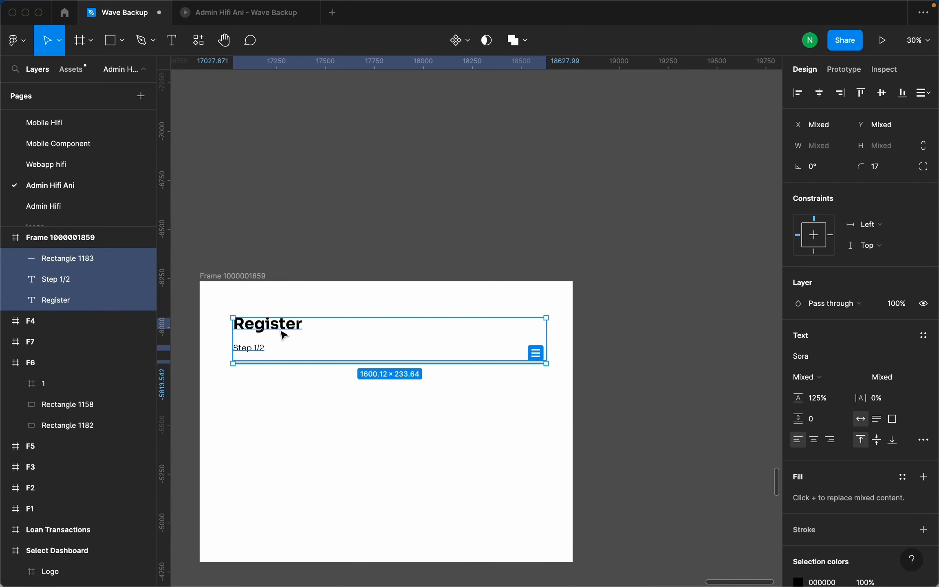
alt+drag(283, 323, 290, 407)
key(super+z)
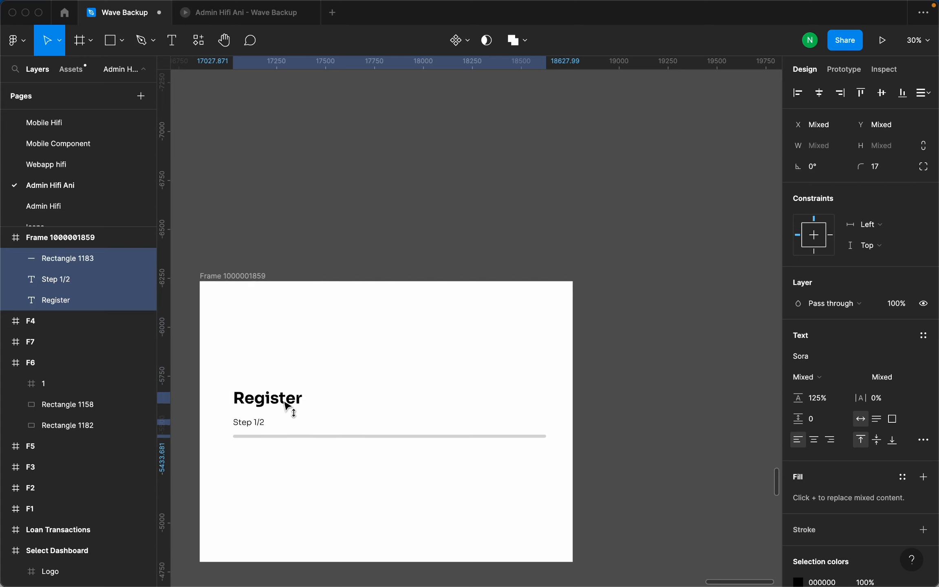
scroll(510, 365, down, 3)
scroll(453, 446, up, 4)
scroll(489, 347, down, 3)
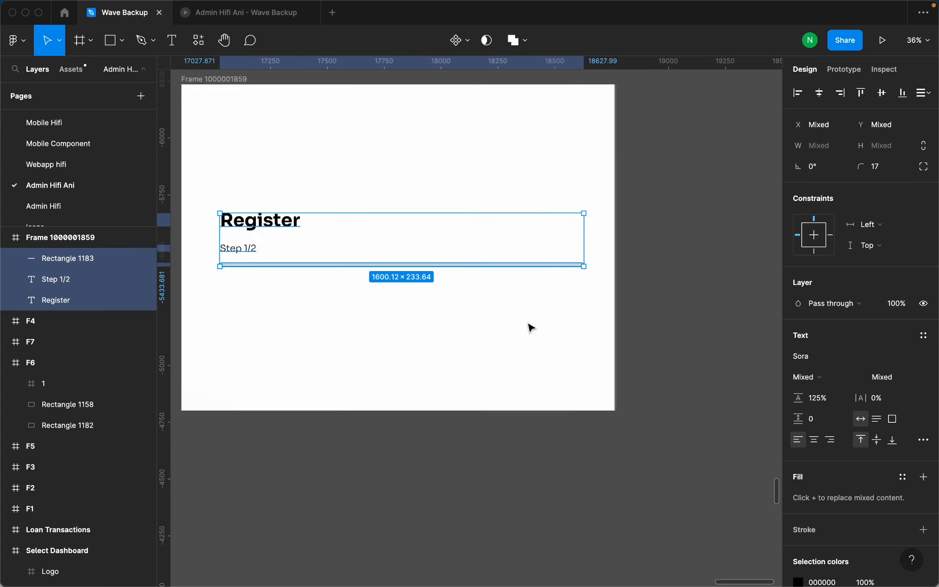
scroll(531, 327, down, 2)
scroll(323, 269, up, 3)
scroll(342, 243, down, 2)
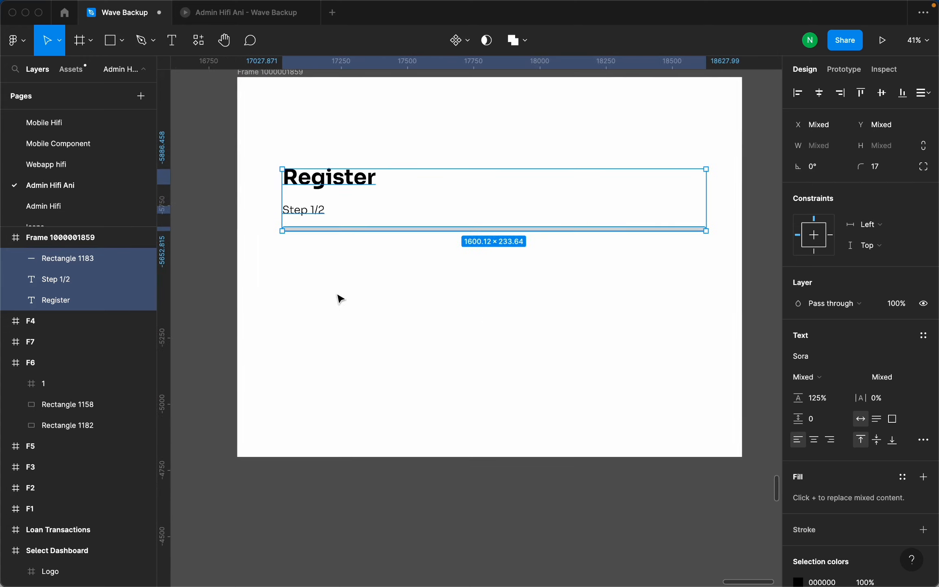
Rename the bar's rectangle layer as Grey Bar.
click(439, 238)
click(464, 231)
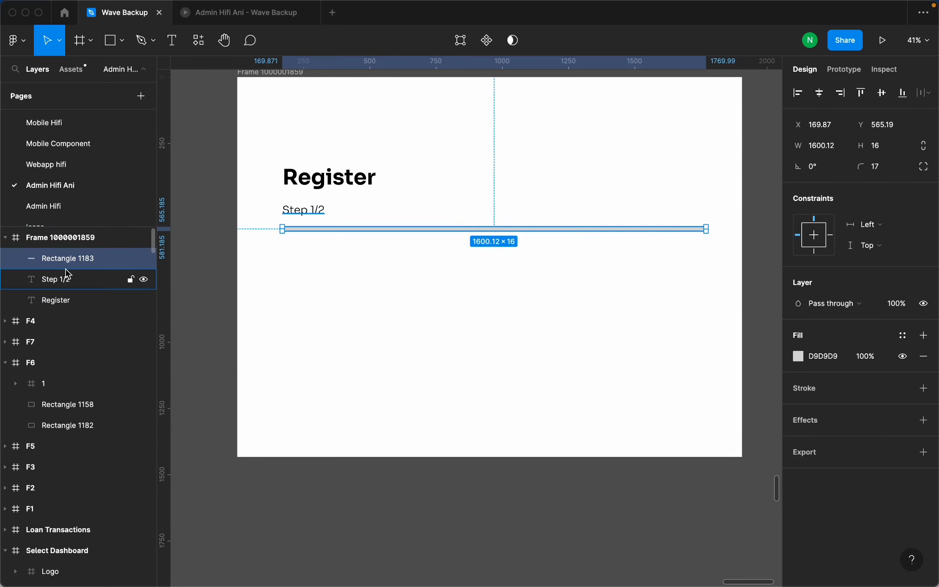
double_click(85, 261)
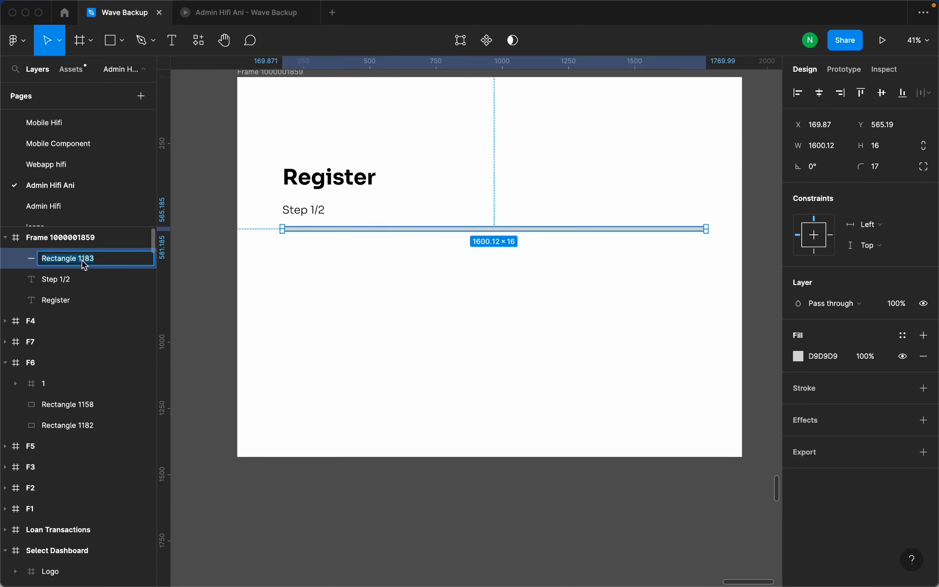
text(Grey Bar)
key(Return)
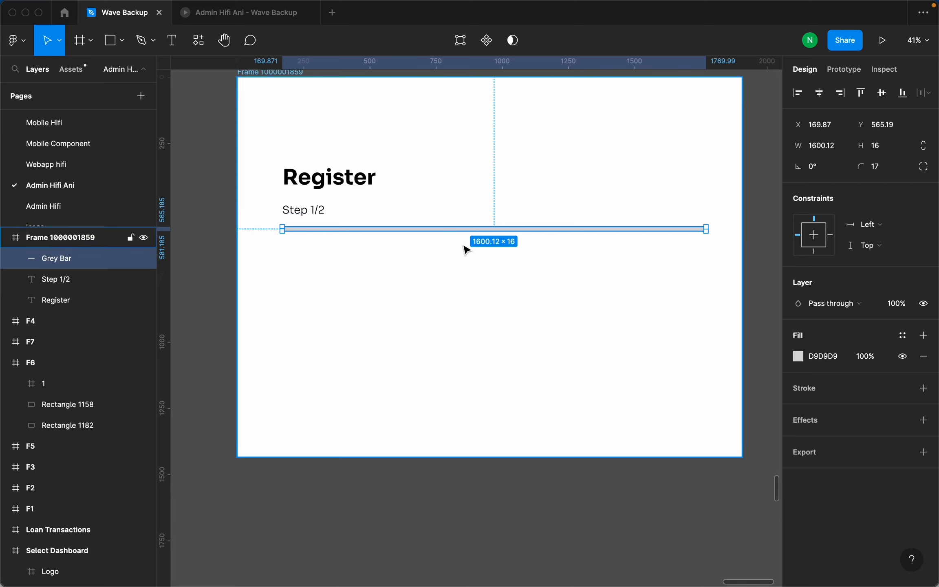
Duplicate the Grey Bar in place and rename the upper copy as Purple Bar.
key(super+d)
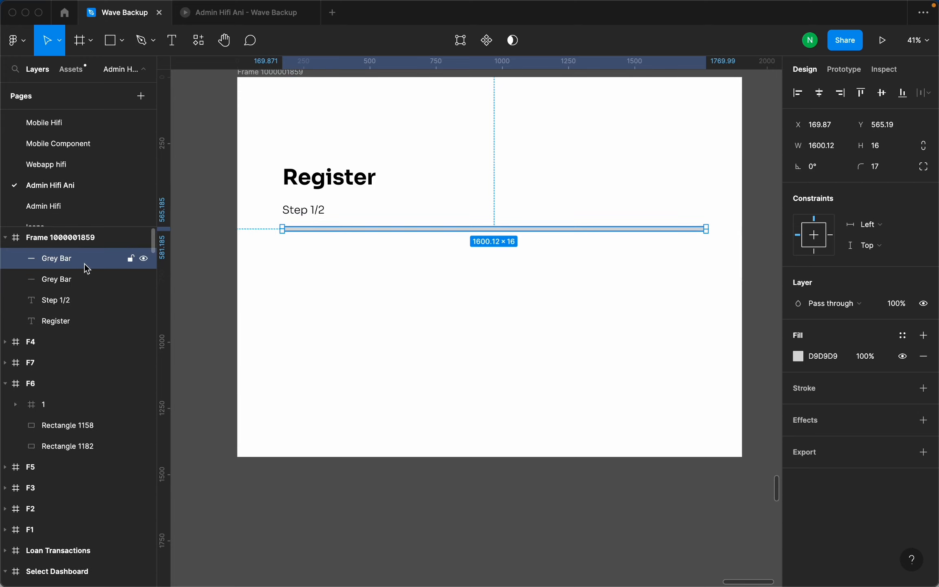
double_click(54, 261)
click(59, 261)
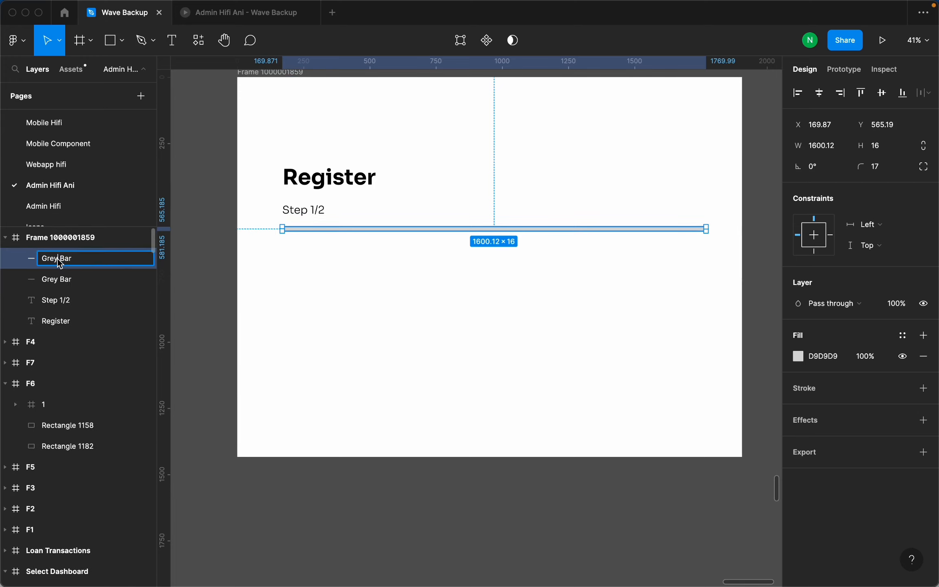
text(Purple)
key(Return)
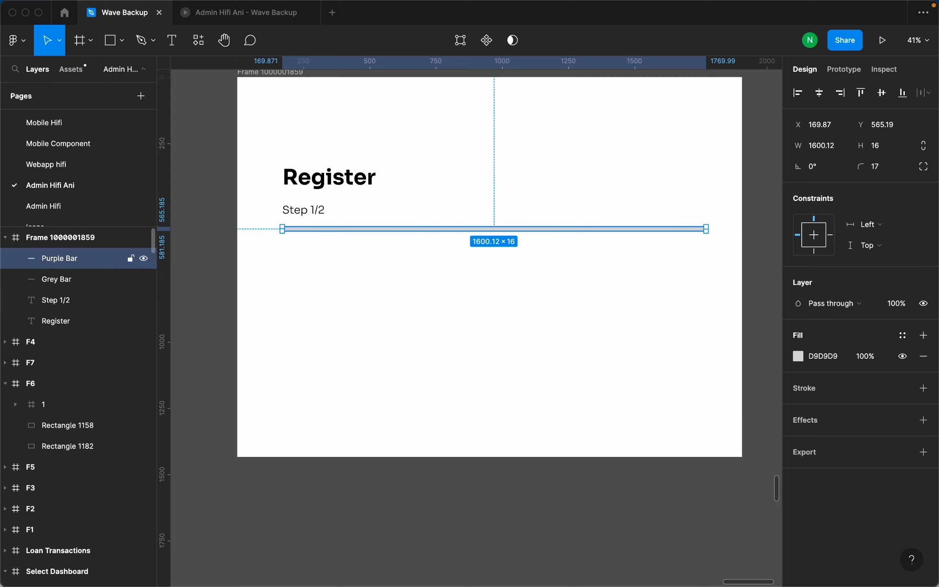
Change the Purple Bar's solid fill to a vivid purple.
click(448, 245)
click(451, 236)
click(799, 356)
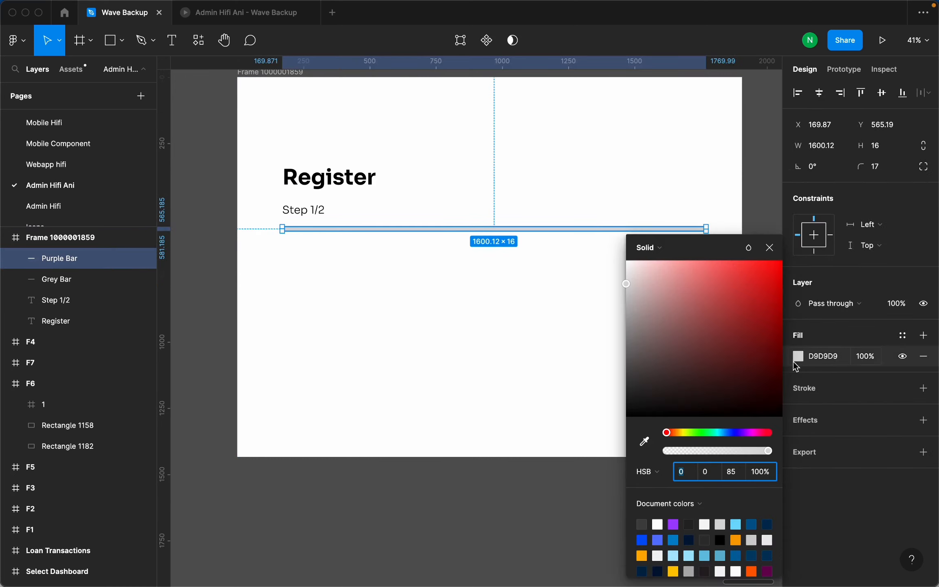
click(712, 334)
drag(745, 432, 752, 435)
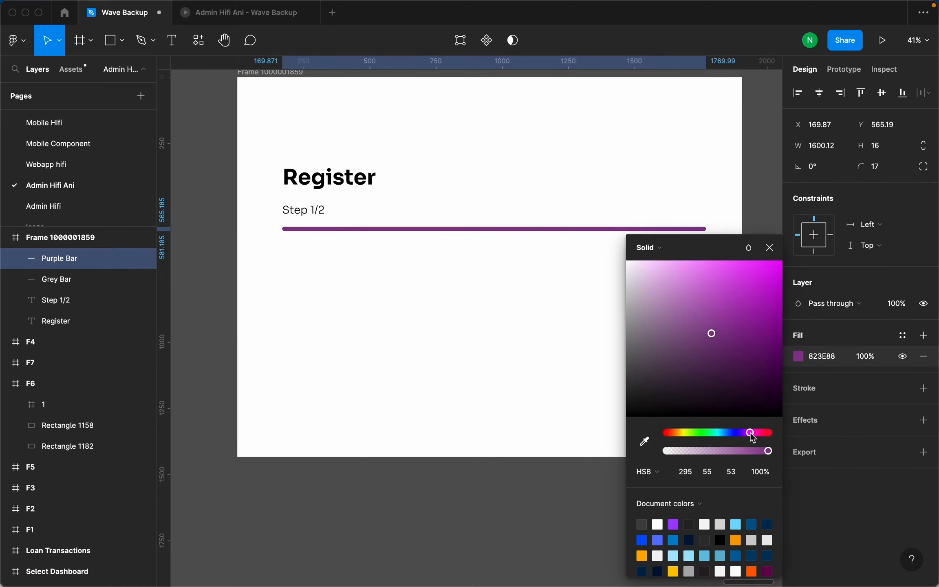
mouse_move(746, 308)
mouse_down()
mouse_move(750, 294)
mouse_move(731, 297)
mouse_up()
click(457, 292)
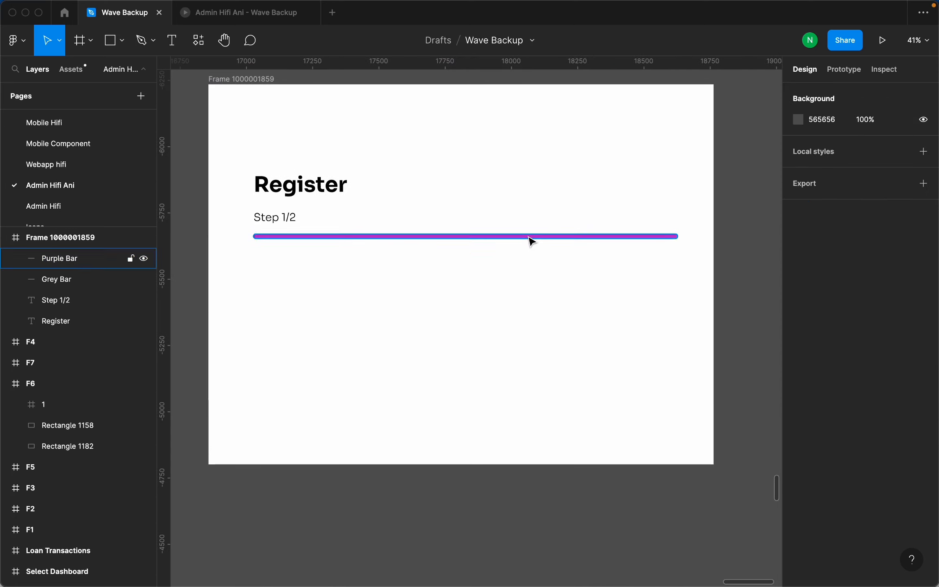
Halve the Purple Bar's width to 800.06 so it covers half of the Grey Bar.
click(531, 236)
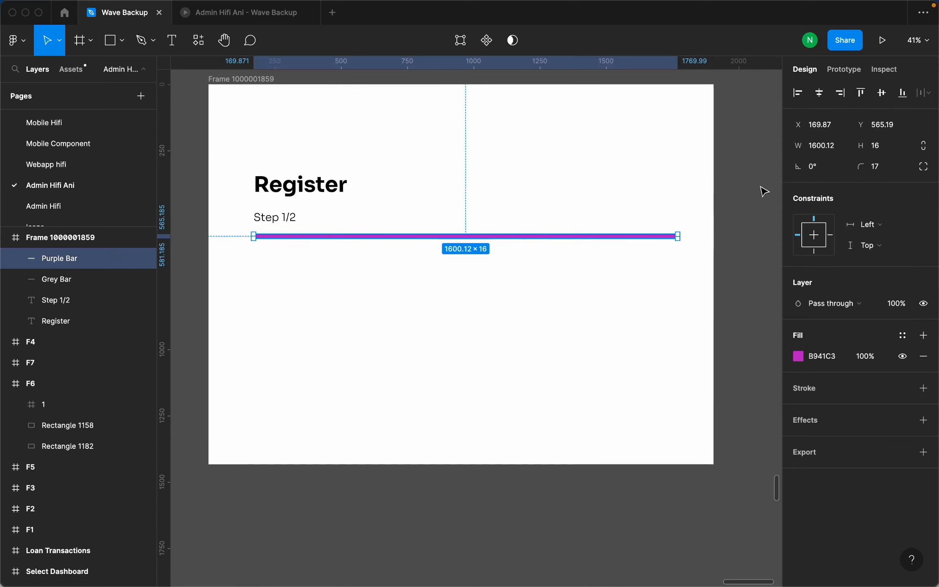
click(843, 154)
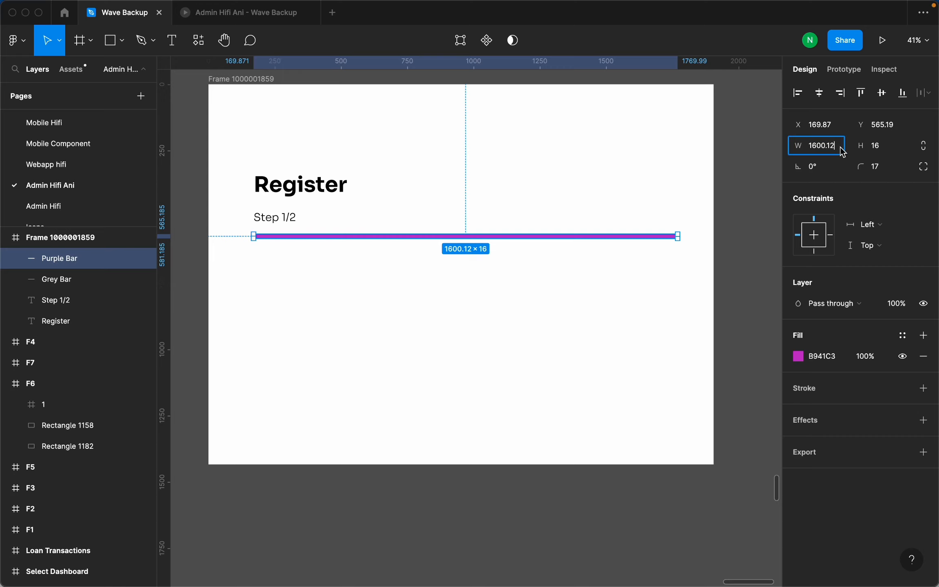
click(843, 153)
text(/2)
key(Return)
click(584, 333)
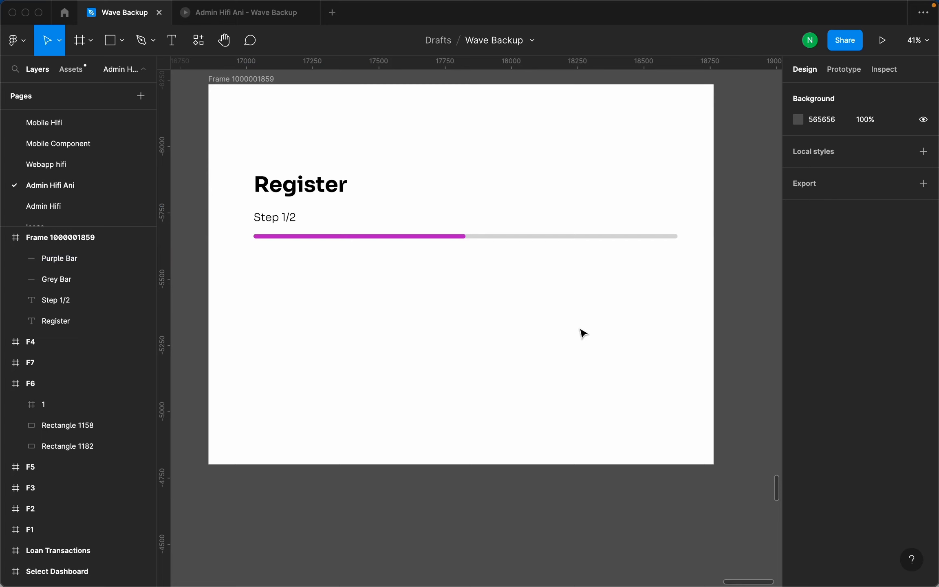
Lighten the Grey Bar's solid fill to EDEDED.
click(595, 237)
click(798, 356)
drag(689, 324, 625, 283)
click(515, 308)
Duplicate the whole Register frame and place the copy to its right at X 19242, Y -6234.
scroll(385, 332, down, 5)
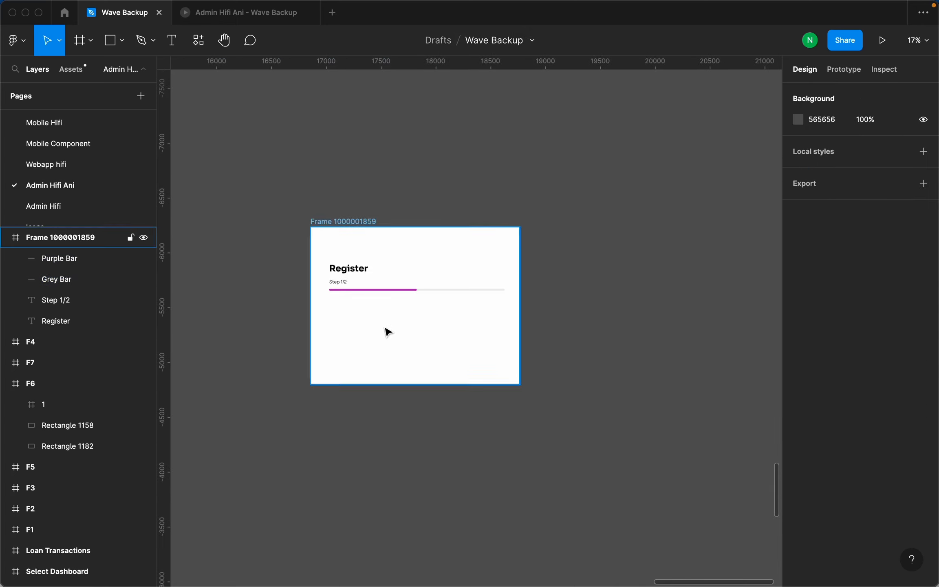
scroll(331, 223, up, 3)
click(327, 227)
scroll(339, 234, down, 2)
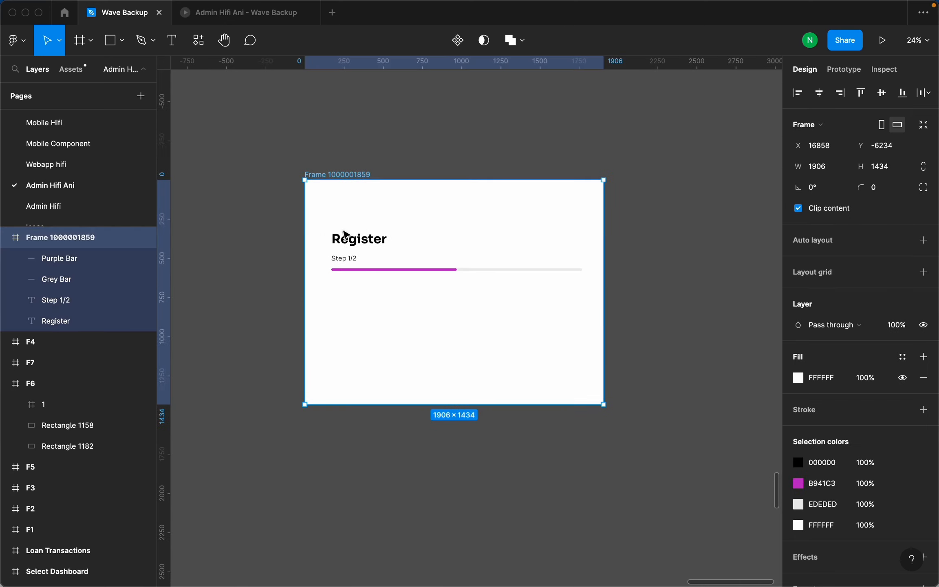
scroll(294, 222, down, 2)
scroll(345, 142, down, 3)
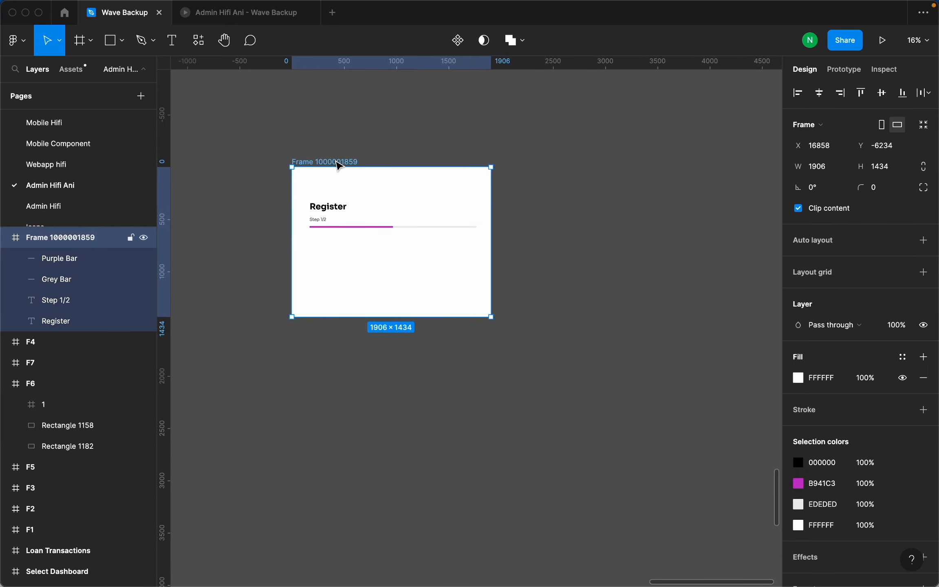
drag(340, 165, 589, 178)
Double the Purple Bar's width to 1600.12 in the duplicated Register frame.
scroll(646, 237, up, 5)
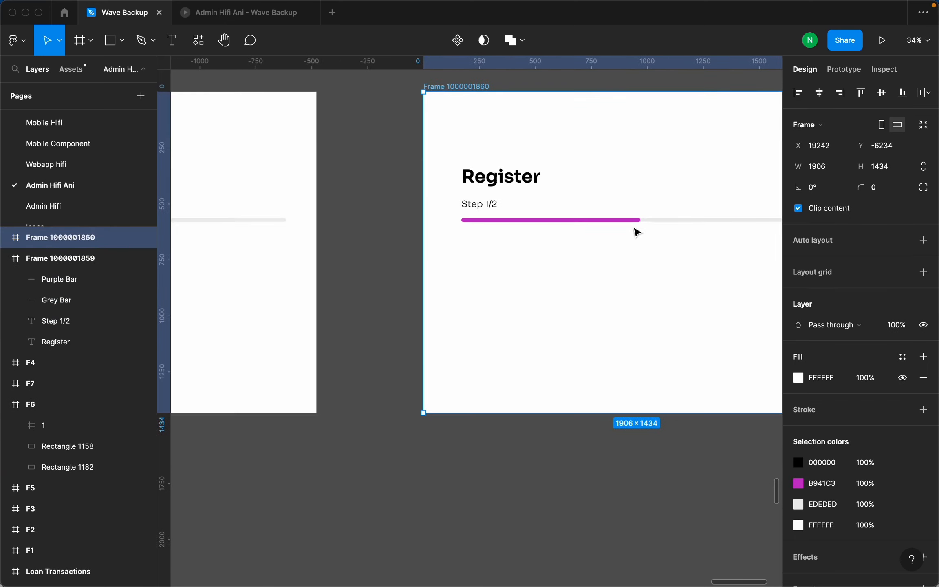
click(635, 221)
scroll(460, 244, down, 2)
scroll(575, 236, up, 5)
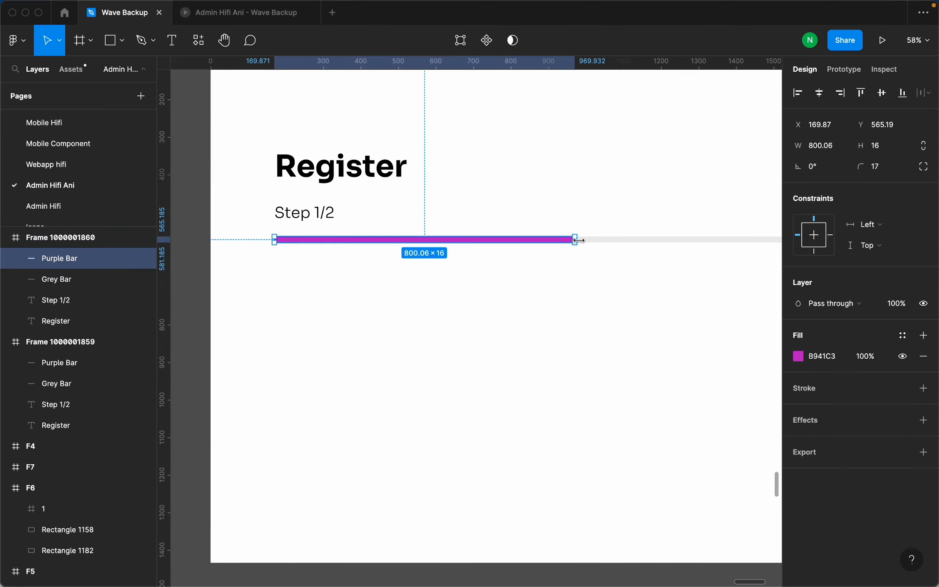
drag(579, 240, 595, 240)
key(super+z)
click(832, 152)
click(838, 151)
text(*2)
key(Return)
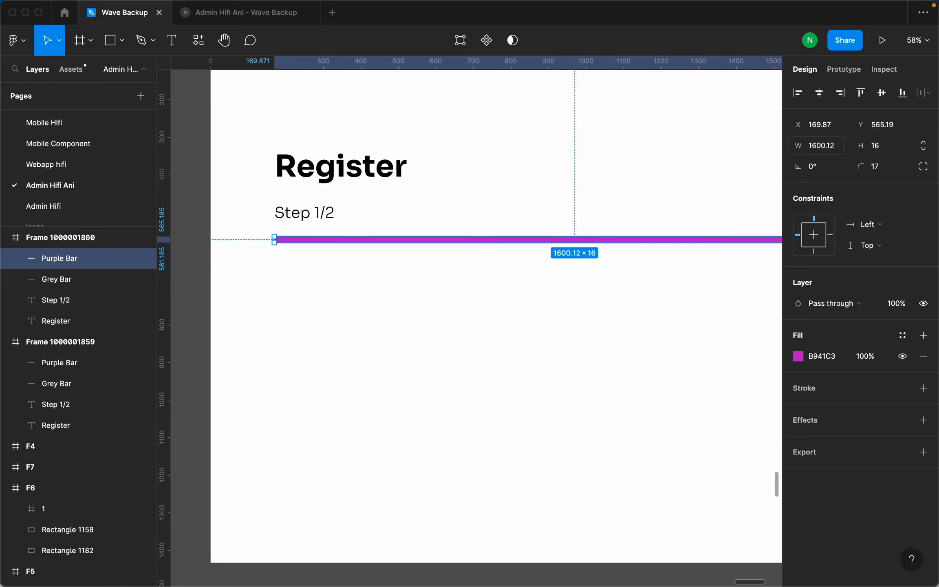
Change the step label in the duplicated Register frame to Step 2/2.
double_click(318, 212)
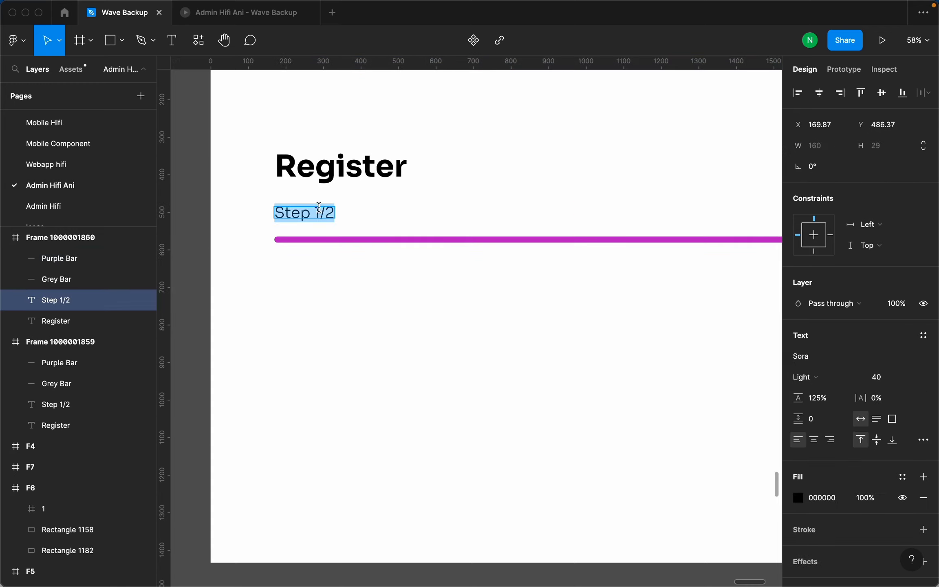
click(319, 212)
key(BackSpace)
text(2)
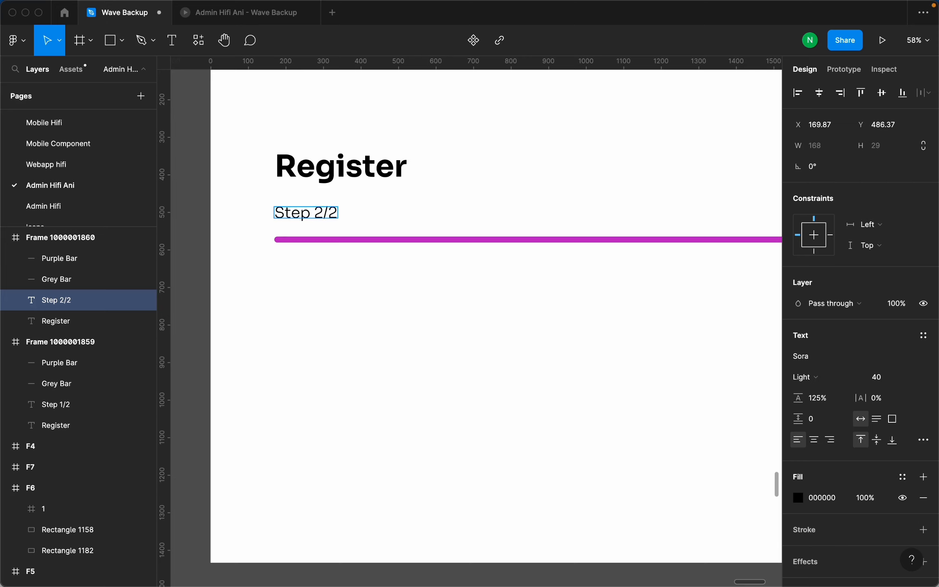
click(510, 401)
scroll(510, 401, down, 5)
scroll(478, 300, down, 3)
click(413, 306)
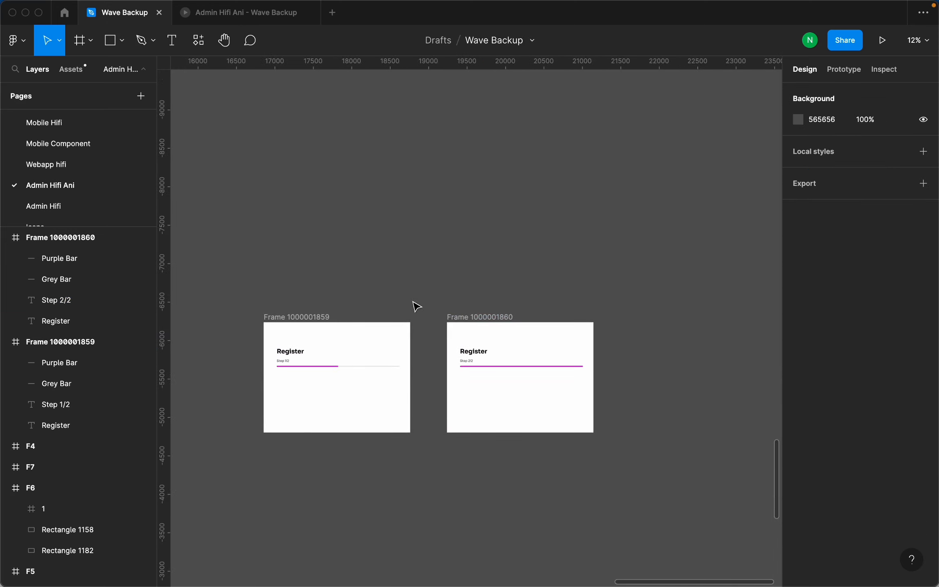
Switch from design editing to prototyping.
scroll(383, 367, up, 4)
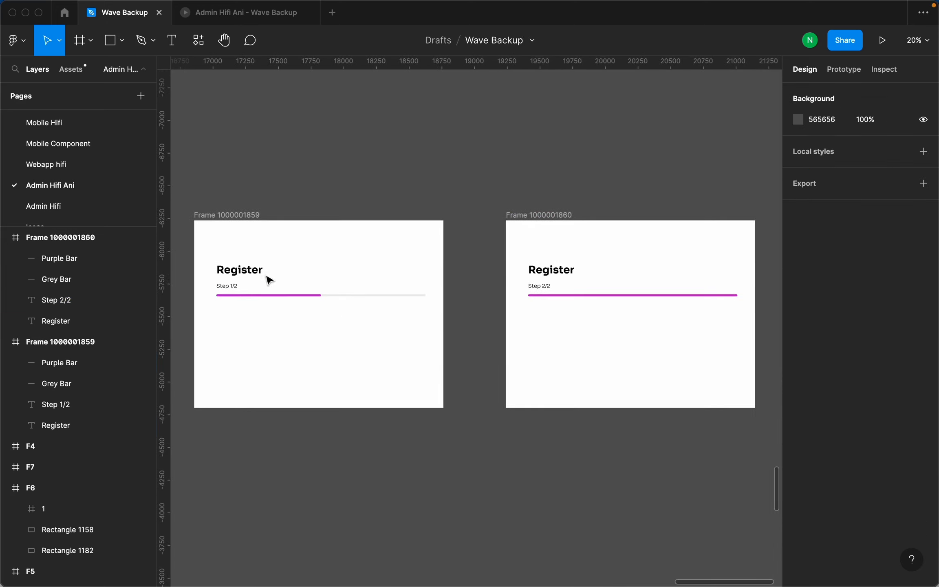
scroll(261, 300, up, 2)
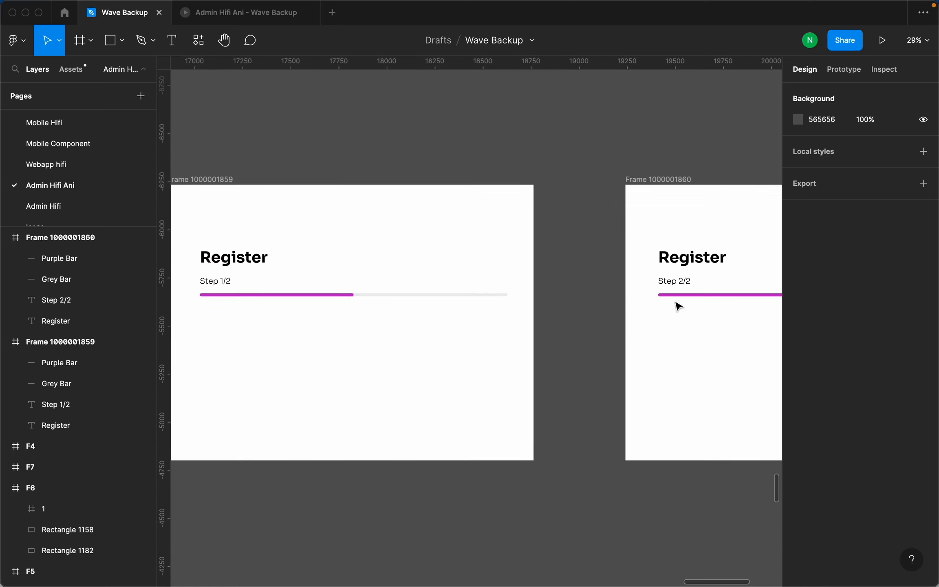
scroll(682, 308, down, 2)
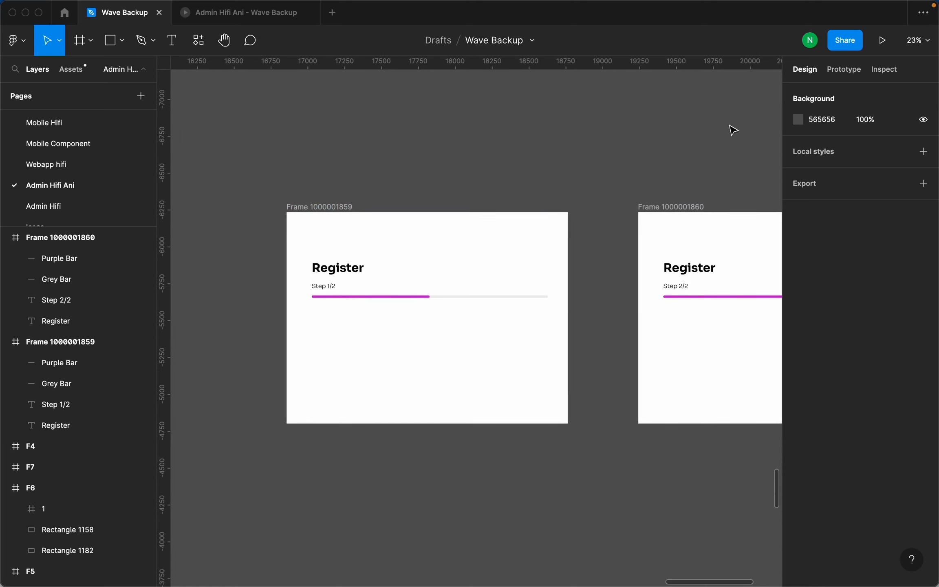
click(843, 69)
click(339, 208)
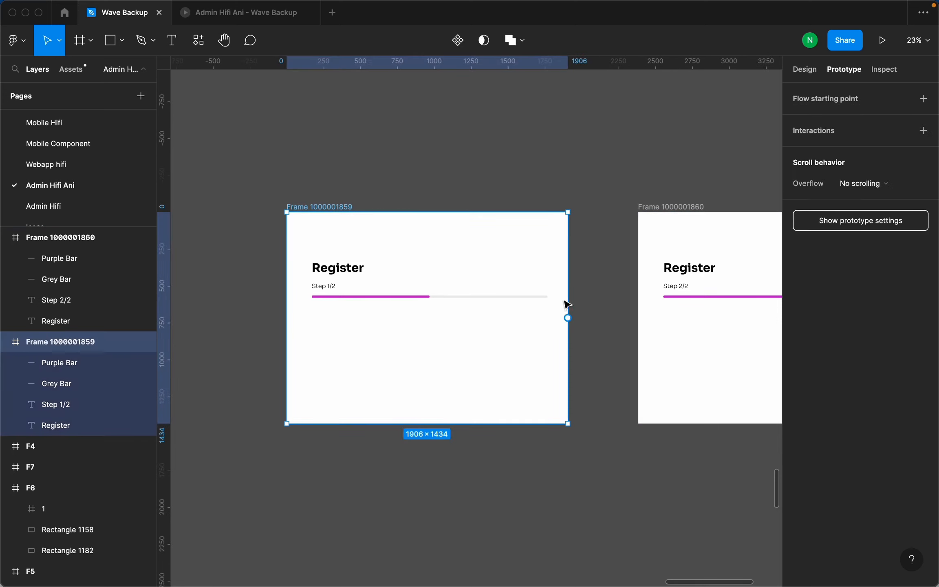
drag(567, 318, 654, 331)
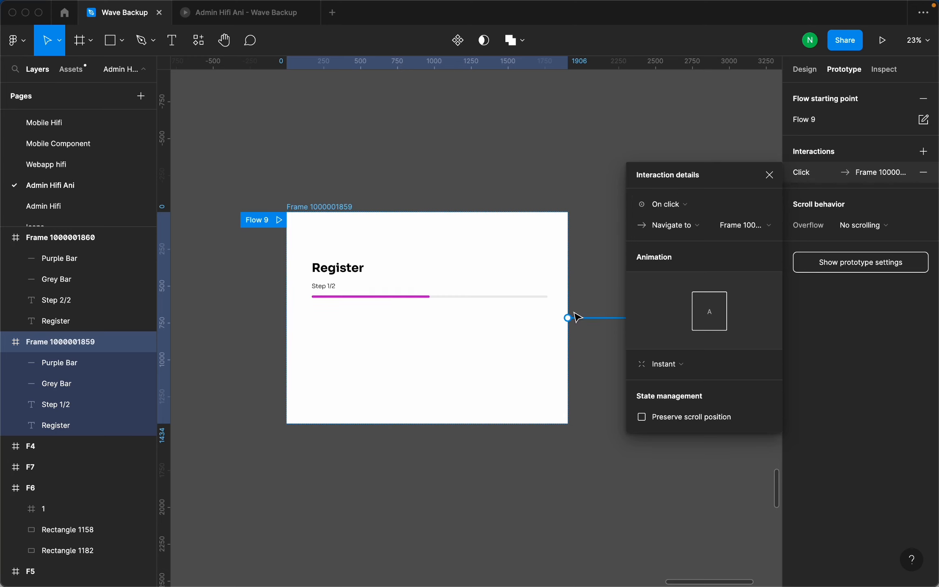
drag(570, 318, 485, 293)
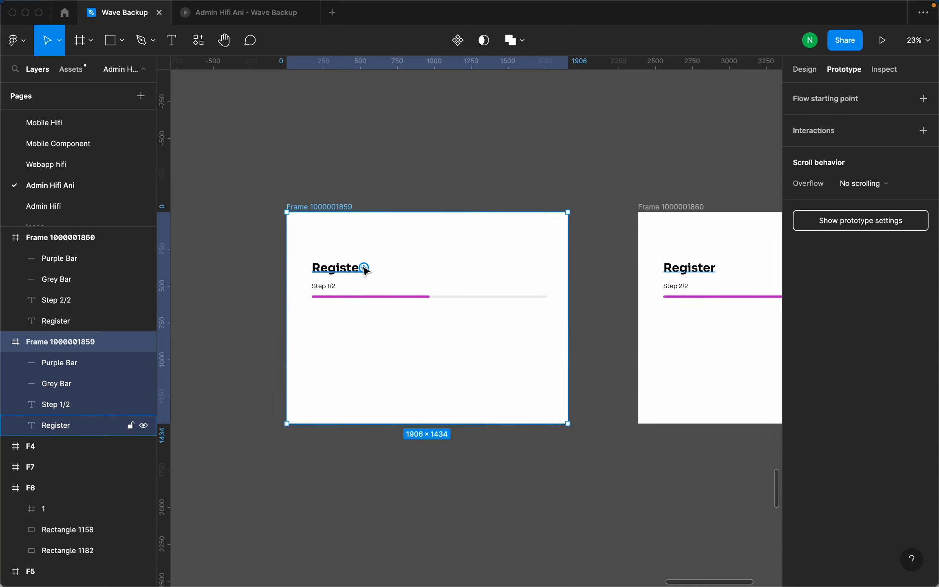
Link the Register text in the Step 1/2 frame to the Step 2/2 frame with a Smart animate transition of 400 ms.
drag(365, 269, 648, 279)
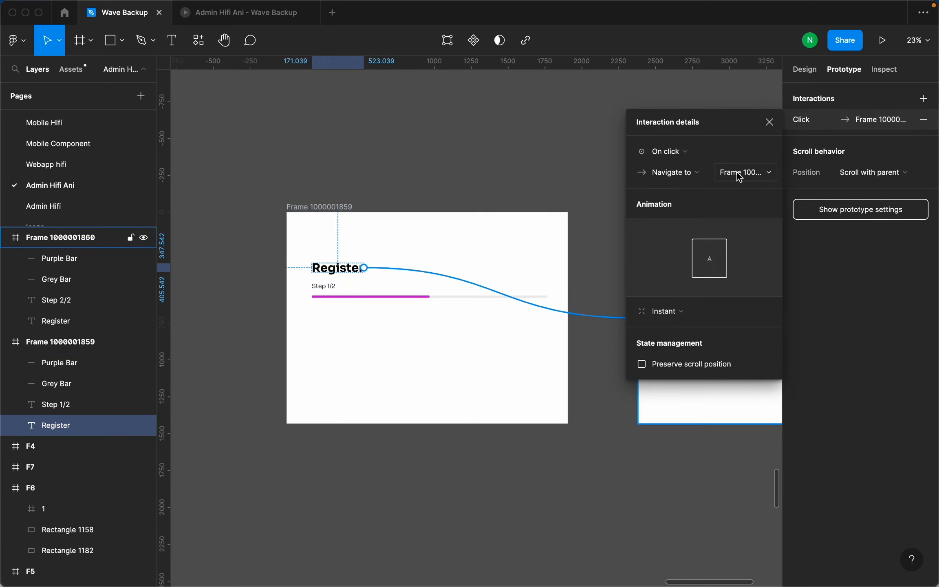
click(685, 312)
click(696, 343)
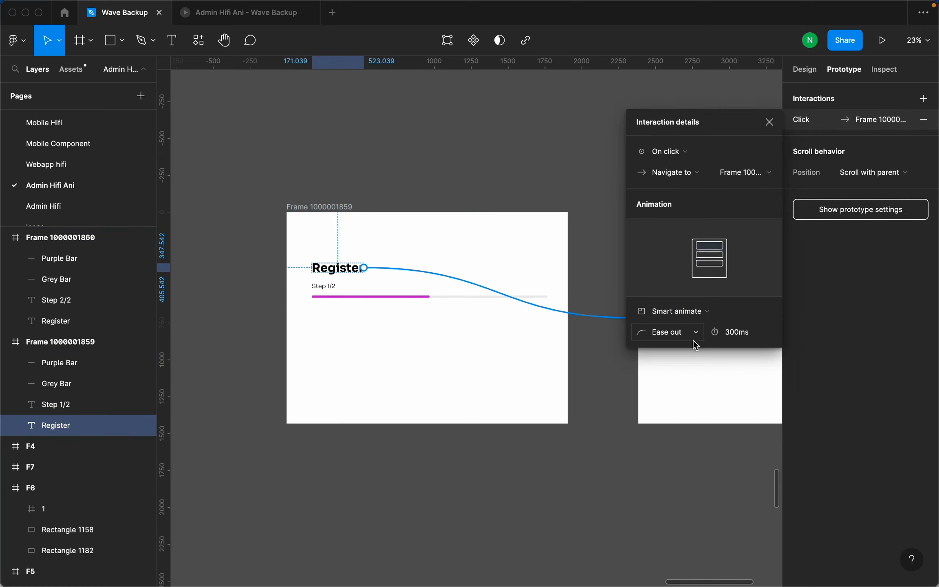
click(738, 339)
text(400)
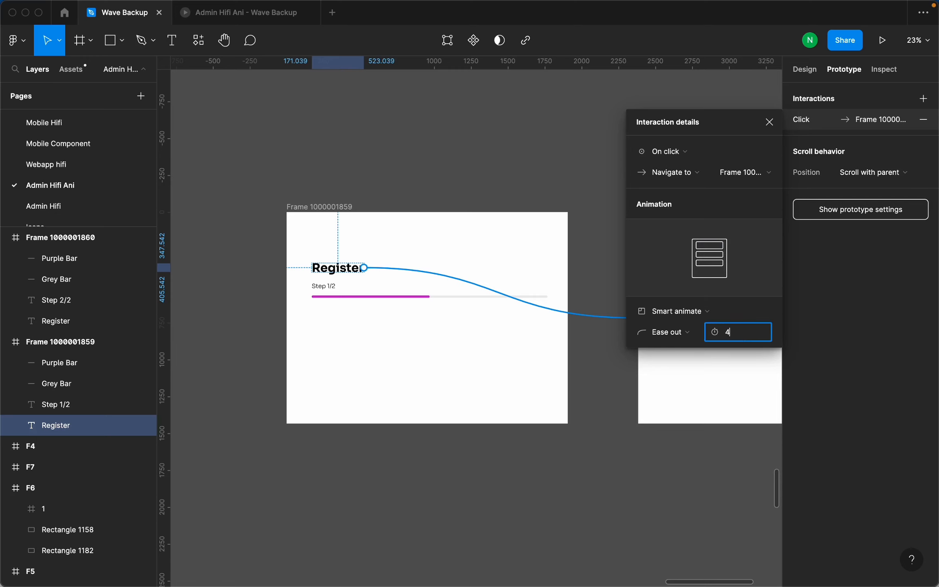
key(Return)
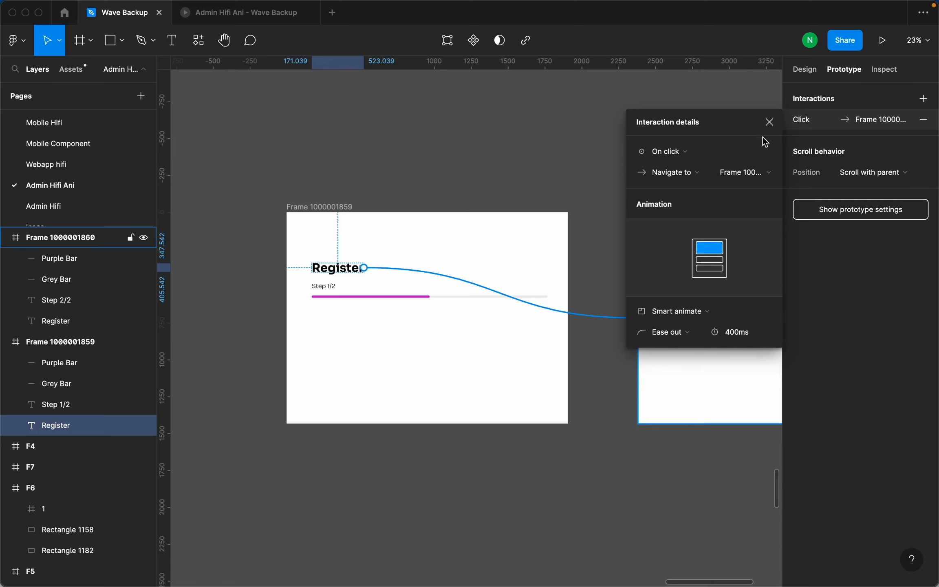
click(770, 122)
Make the Step 1/2 frame a flow starting point.
scroll(172, 341, down, 2)
scroll(288, 297, up, 2)
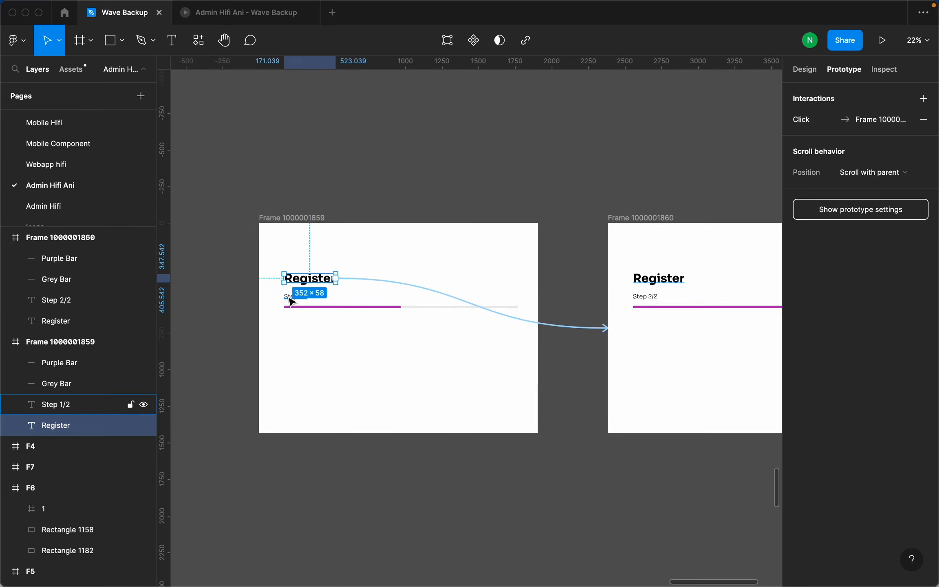
click(317, 220)
click(924, 99)
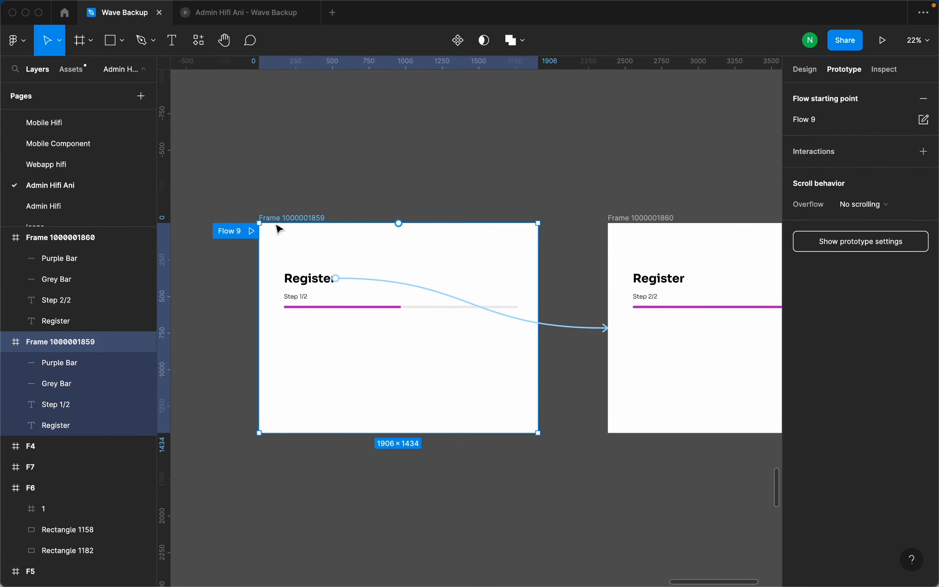
Play the new flow, hide the flow list, scale the preview to show the whole frame and trigger the Register transition.
click(252, 231)
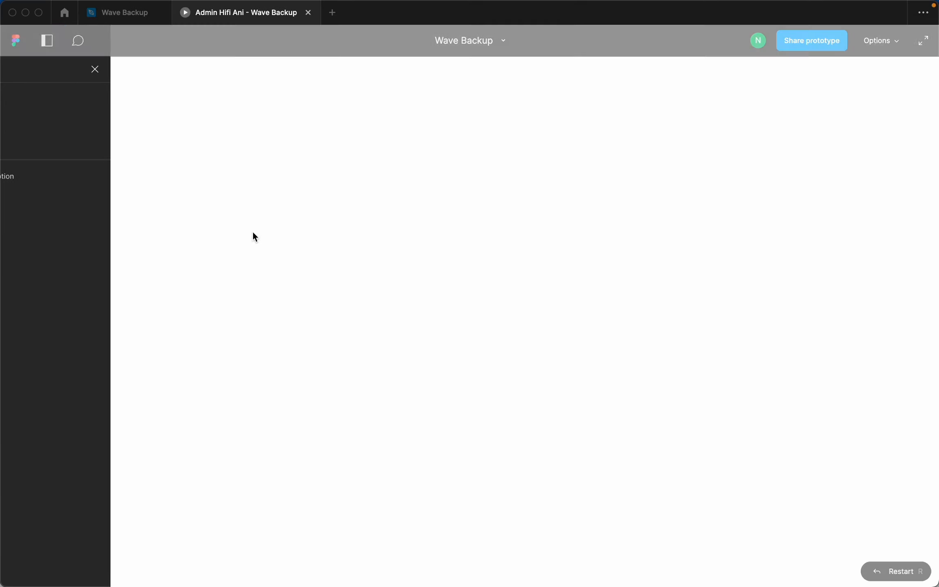
click(141, 69)
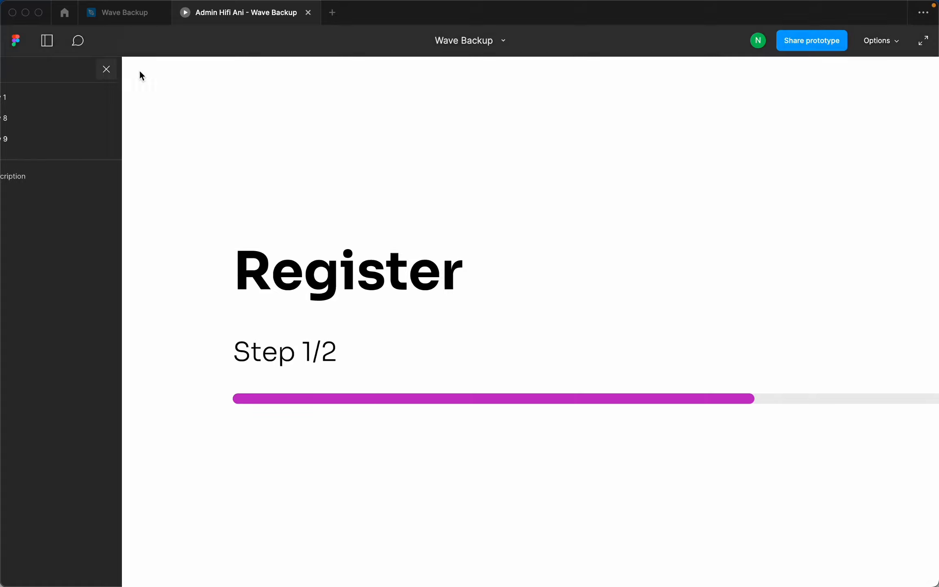
click(881, 40)
click(832, 119)
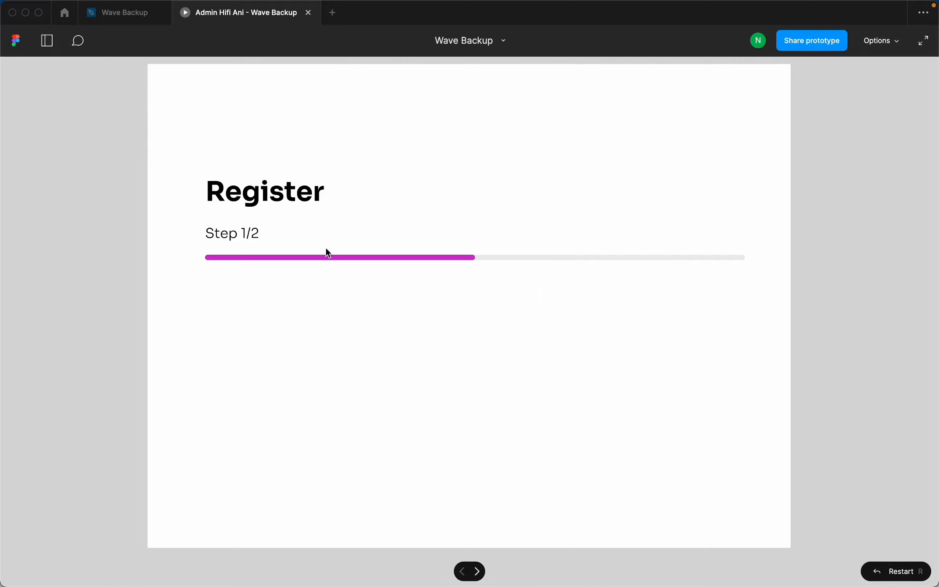
click(298, 199)
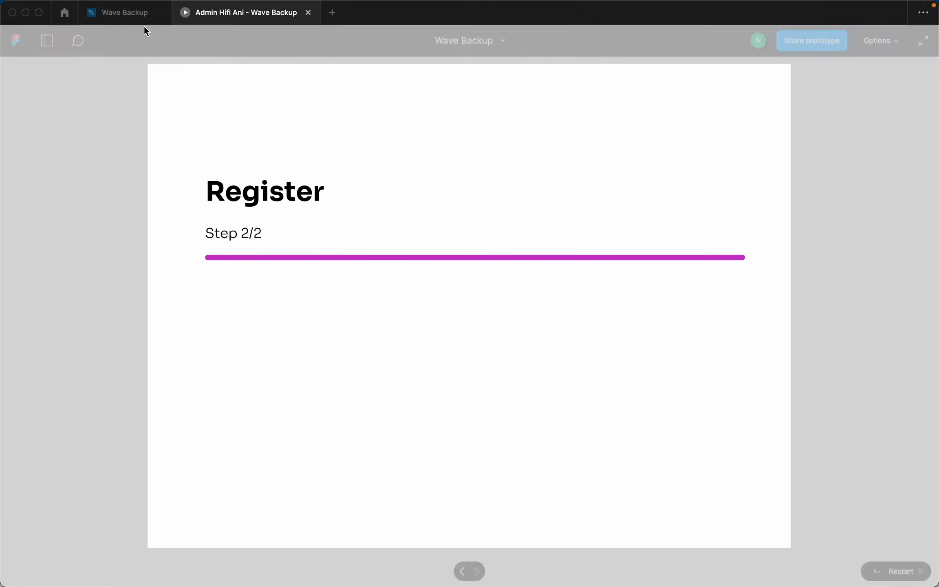
Set the duration of the Register text's Smart animate transition to 800 ms.
click(130, 15)
click(586, 328)
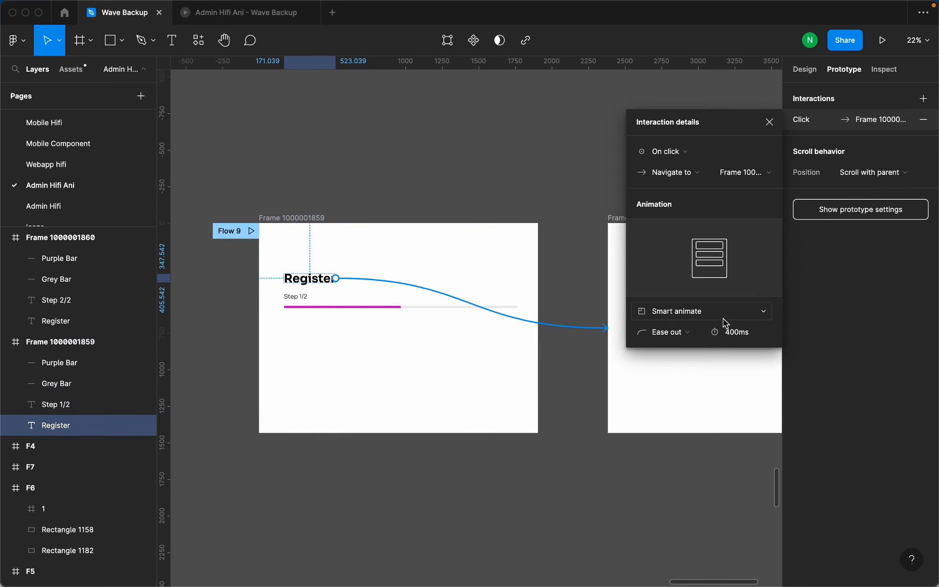
text(800)
key(Return)
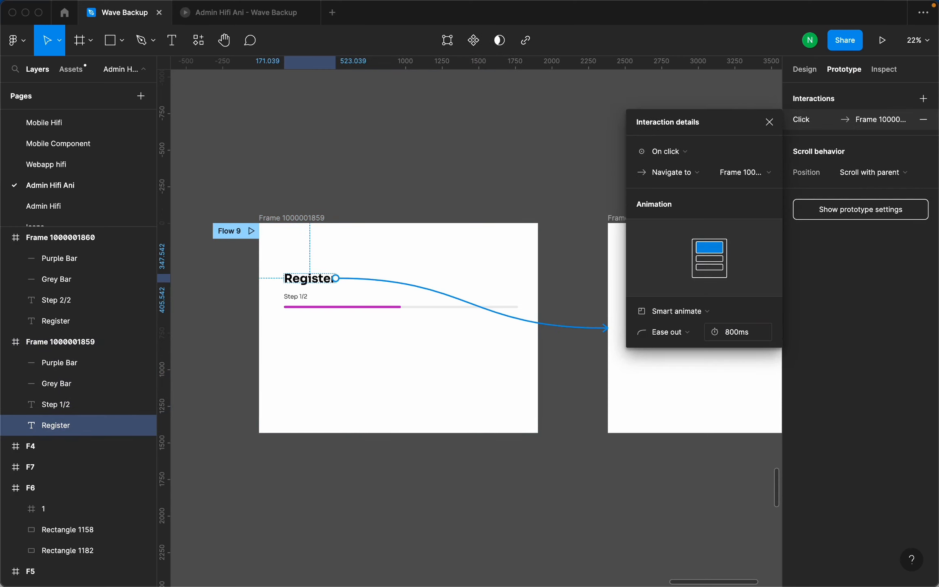
Replay the Register transition from Step 1/2 to Step 2/2 in the preview, and return to the design file.
click(285, 12)
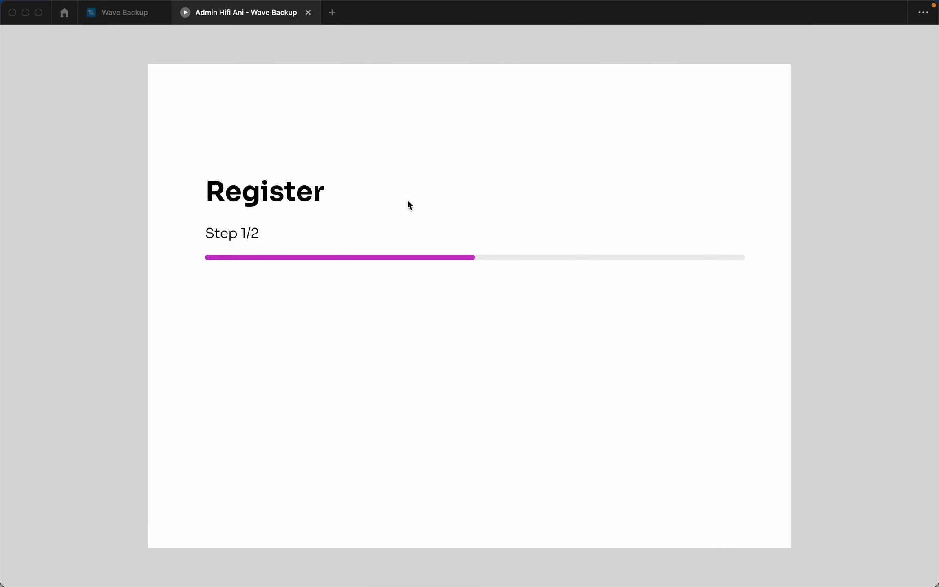
click(249, 199)
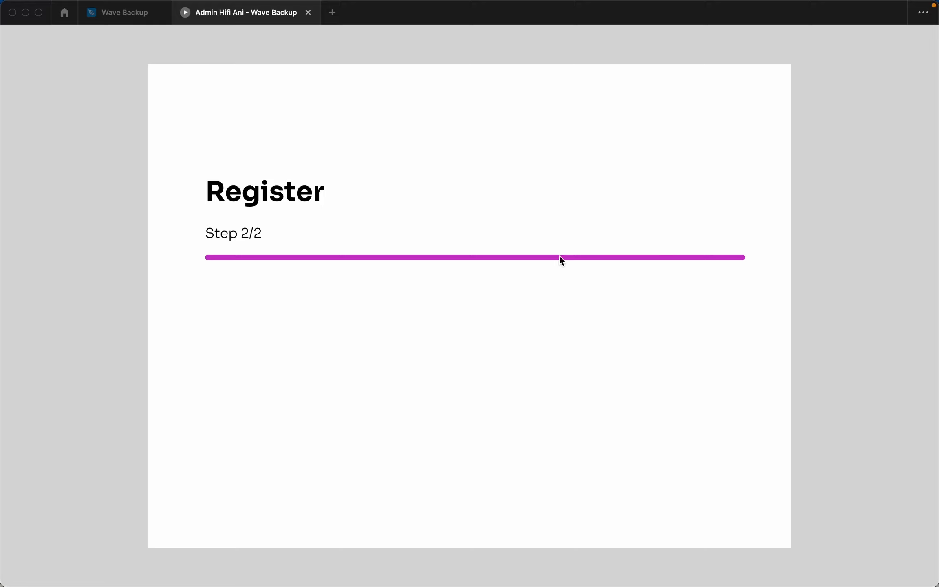
click(132, 18)
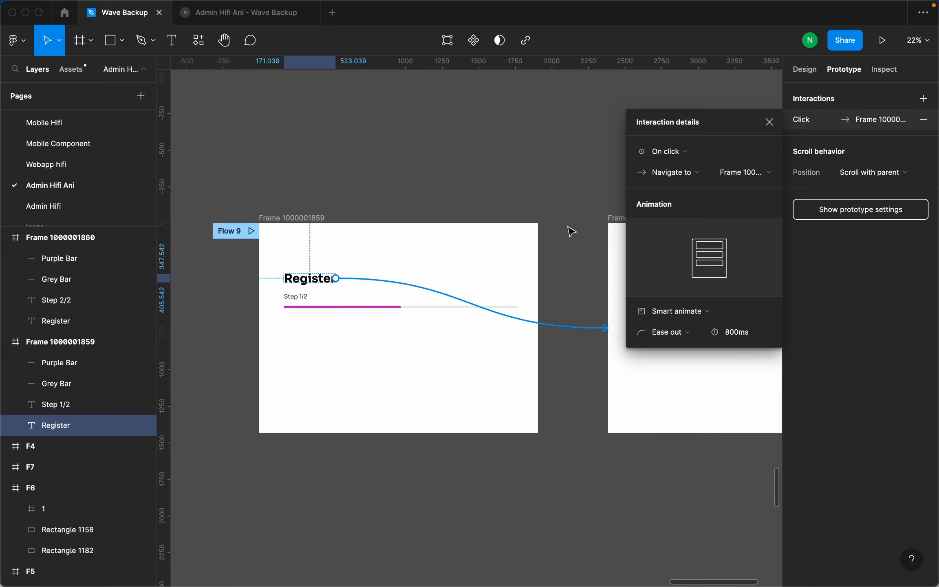
Close the interaction details, deselect everything and return to design editing.
click(770, 124)
click(558, 286)
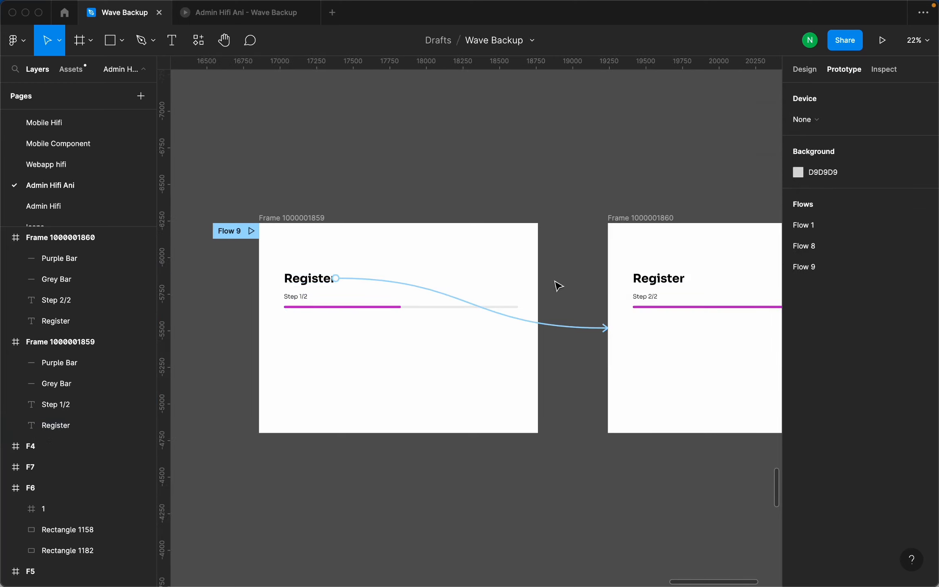
click(805, 70)
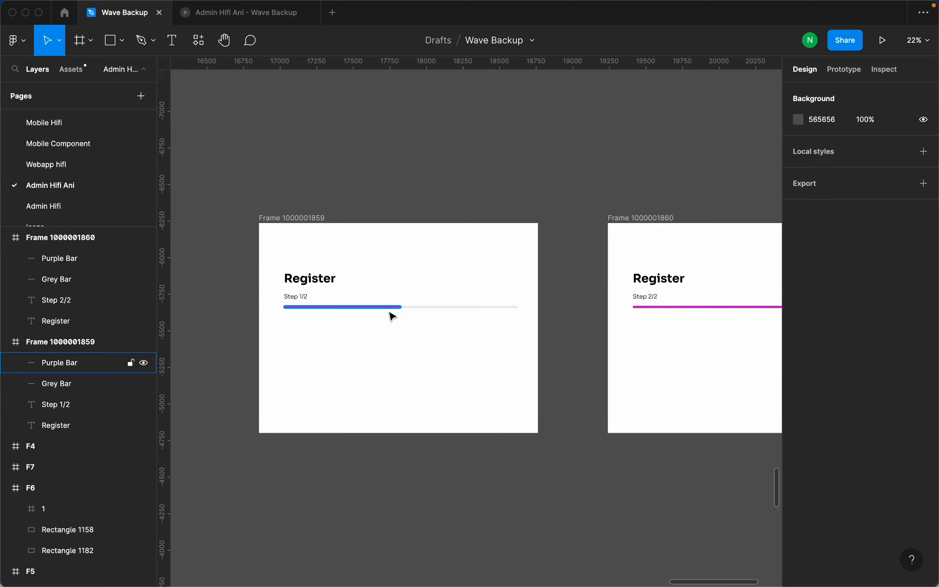
Review the interaction details of the Register text in the Step 1/2 frame, close them and return to design editing.
scroll(352, 231, up, 1)
click(314, 278)
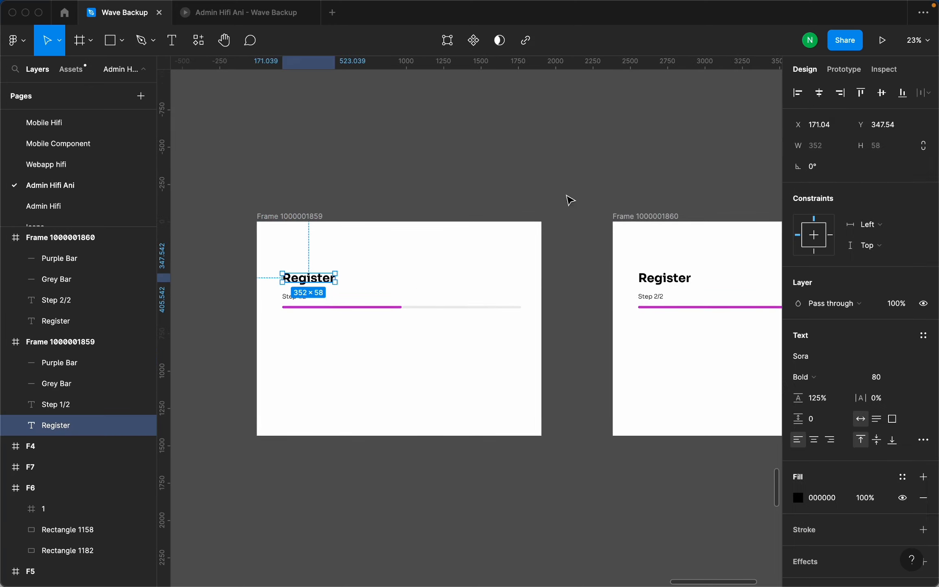
click(844, 69)
click(820, 130)
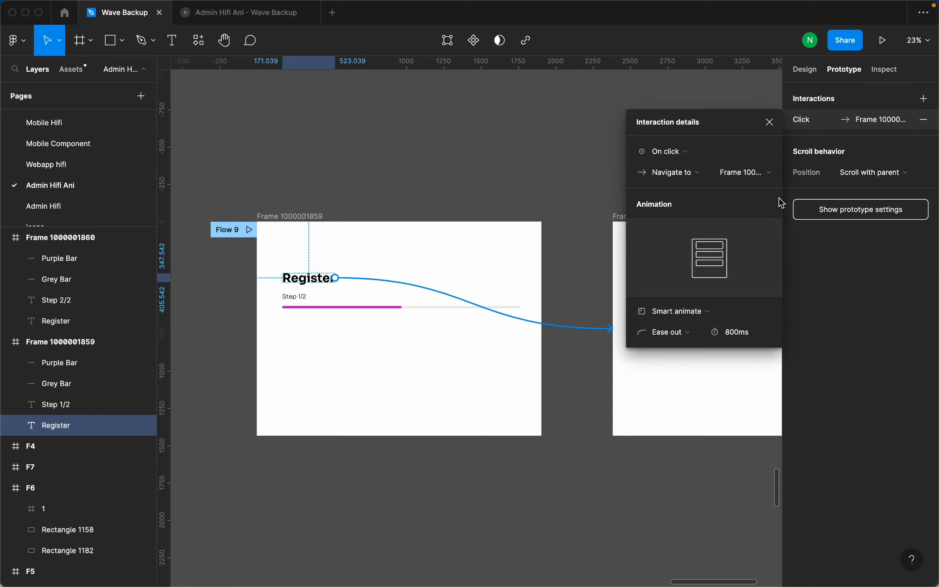
click(772, 127)
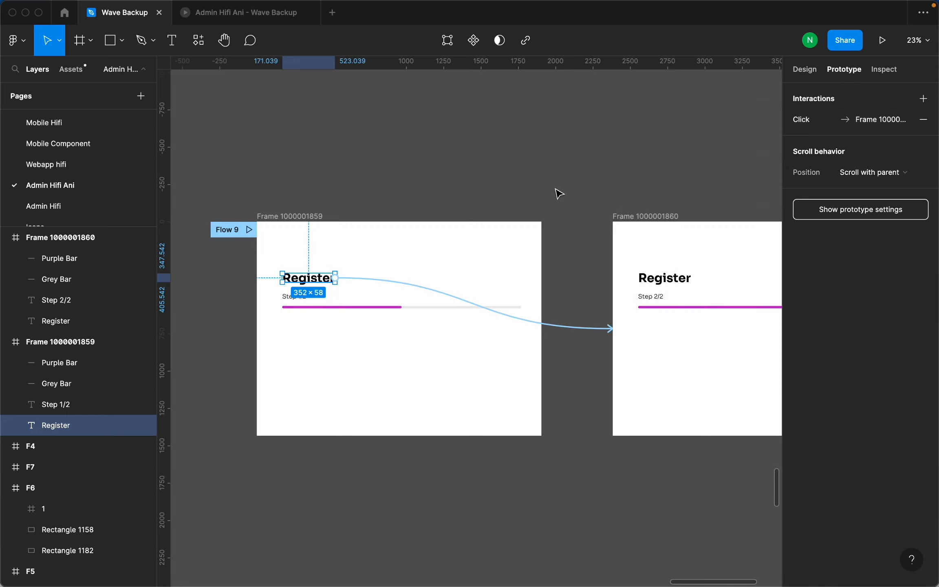
click(558, 193)
click(812, 69)
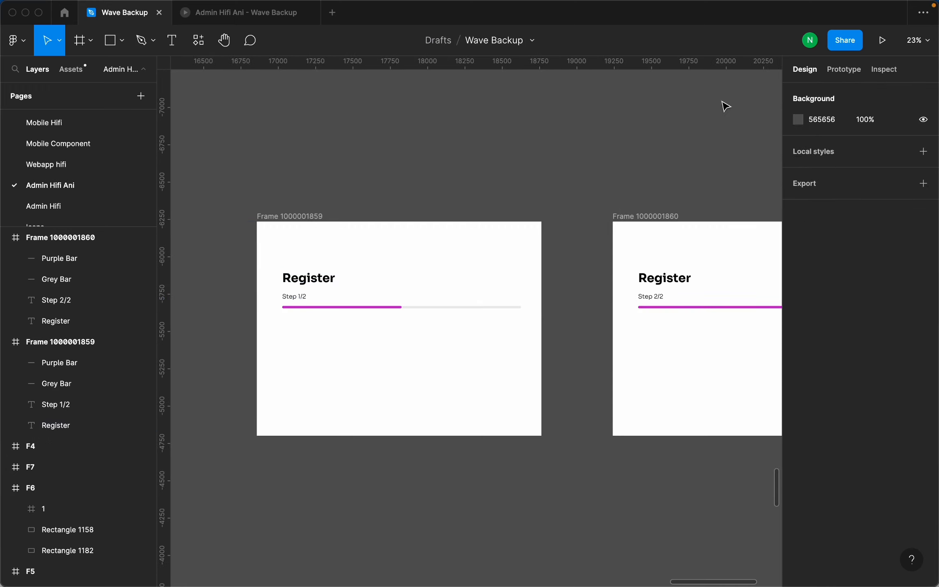
Compare the purple bar layers by selecting the one in the Step 1/2 frame and the one in the Step 2/2 frame.
scroll(334, 314, up, 5)
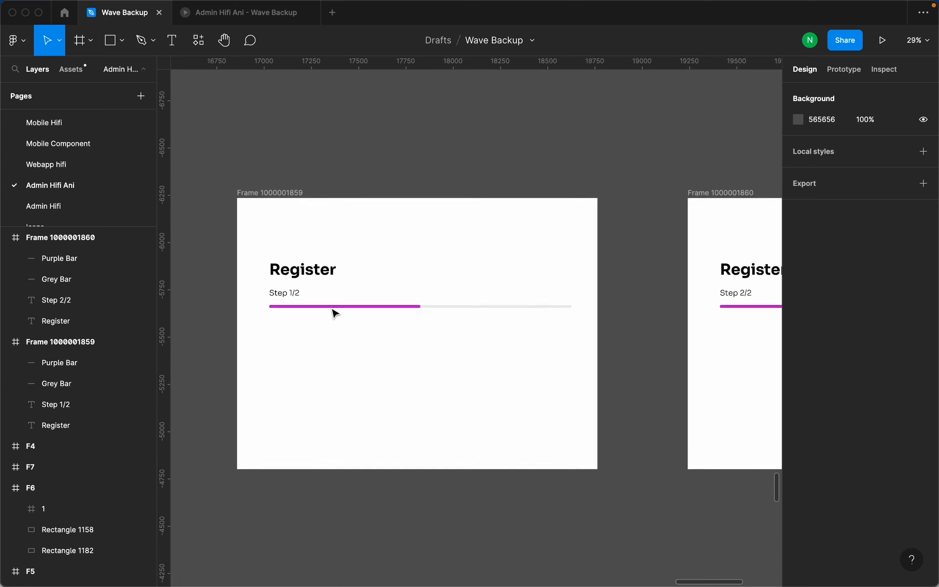
click(333, 311)
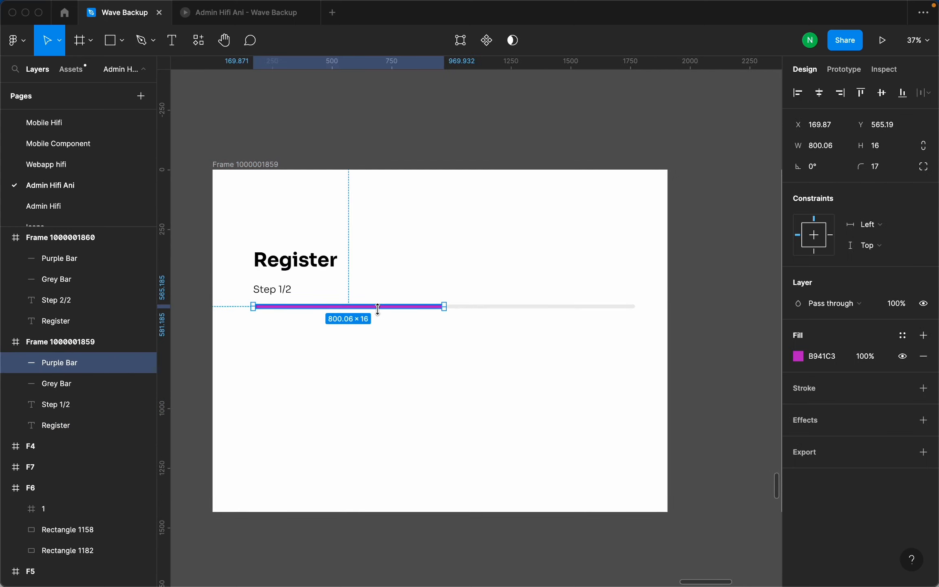
scroll(277, 298, down, 7)
scroll(592, 308, up, 6)
click(587, 300)
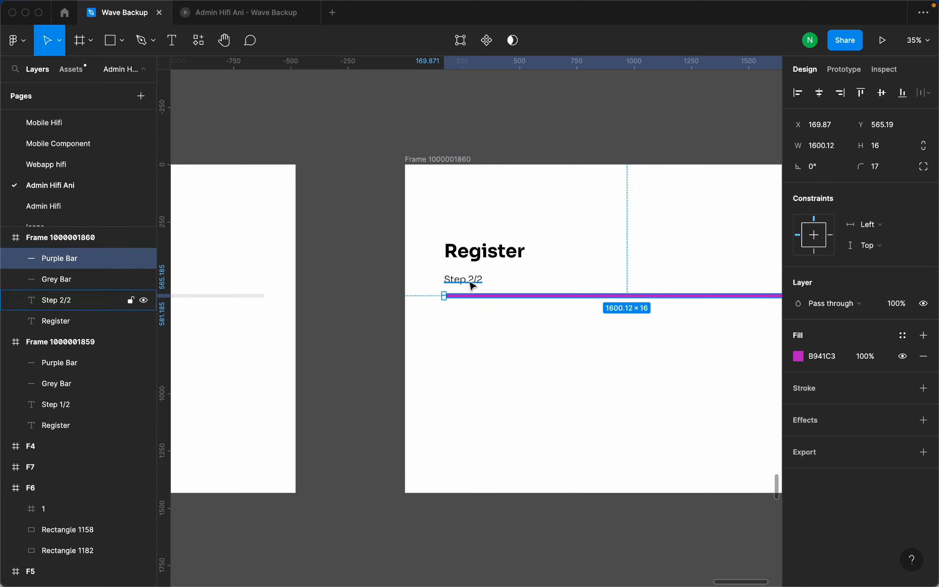
Rename the purple bar layer of the Step 2/2 frame as Purple.
double_click(83, 263)
click(83, 263)
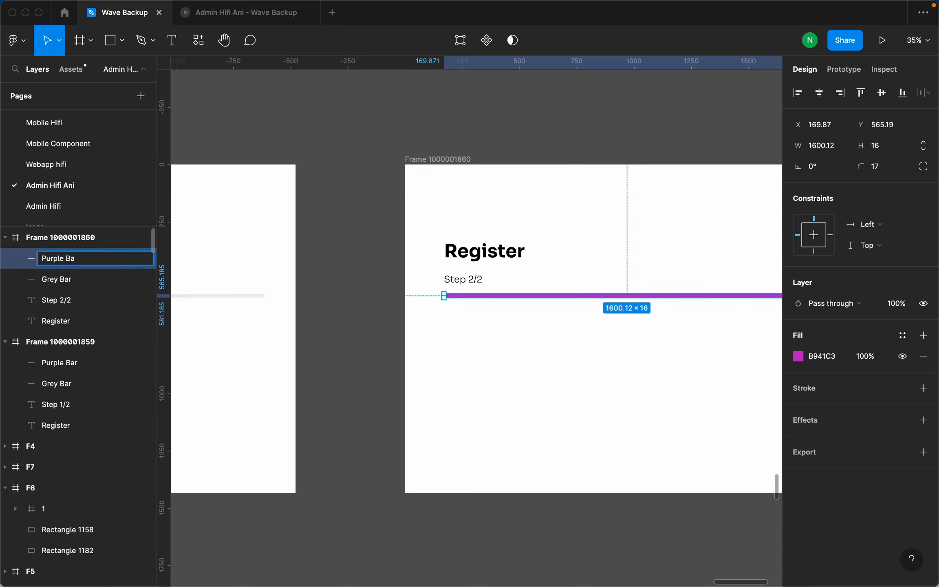
key(Return)
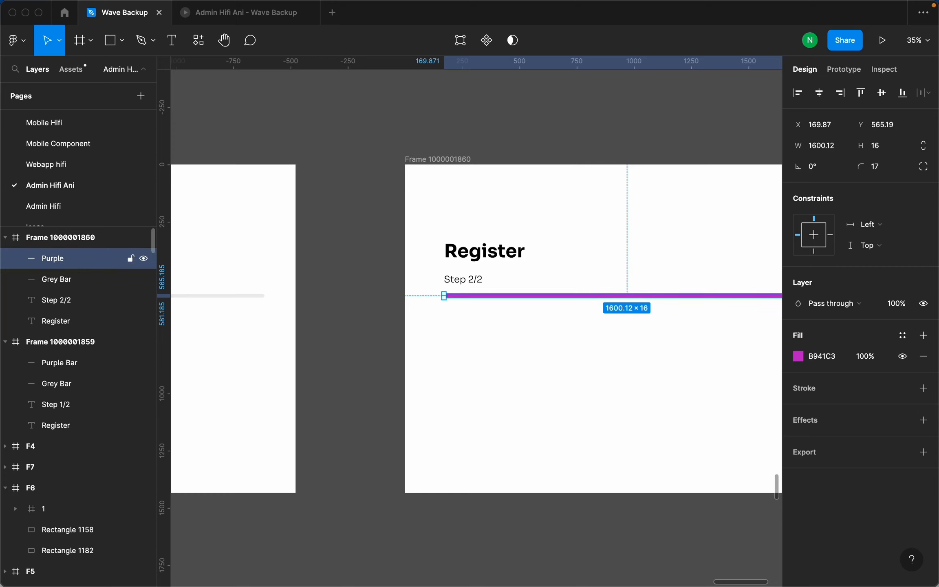
Deselect the bar, test the Register transition in the preview with the mismatched layer names, and return to the design file.
click(327, 208)
click(240, 13)
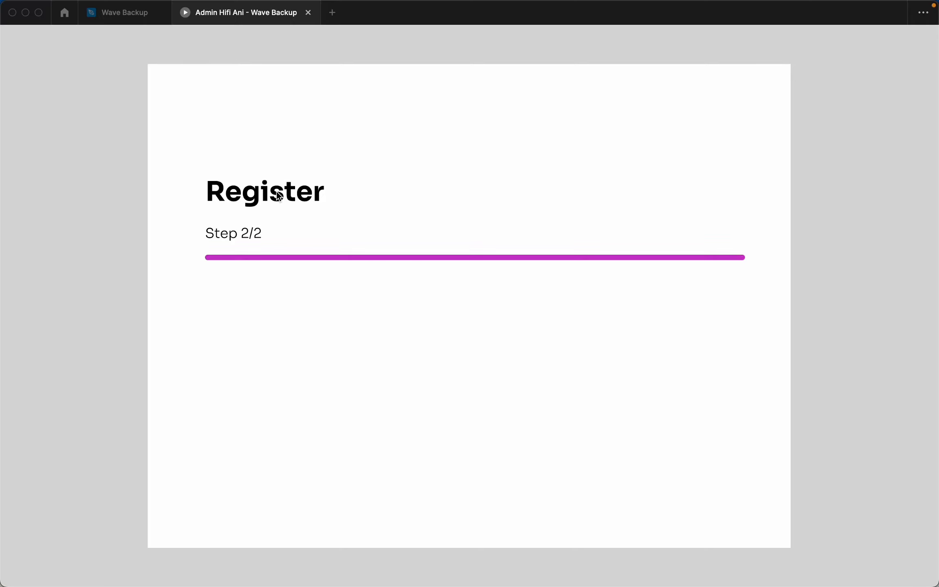
click(122, 16)
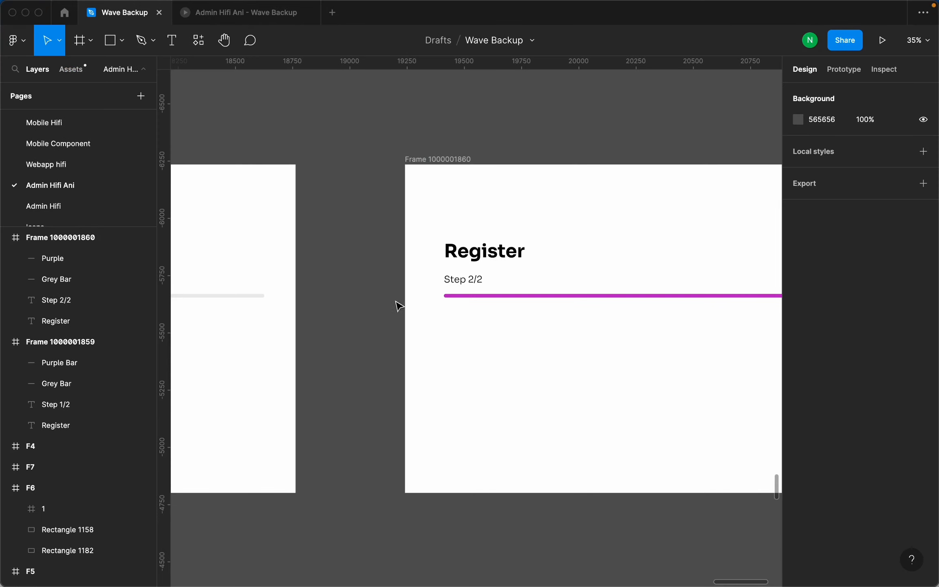
Rename the purple bar layer of the Step 2/2 frame as Purple Bar to match the Step 1/2 frame.
scroll(522, 346, down, 2)
click(567, 312)
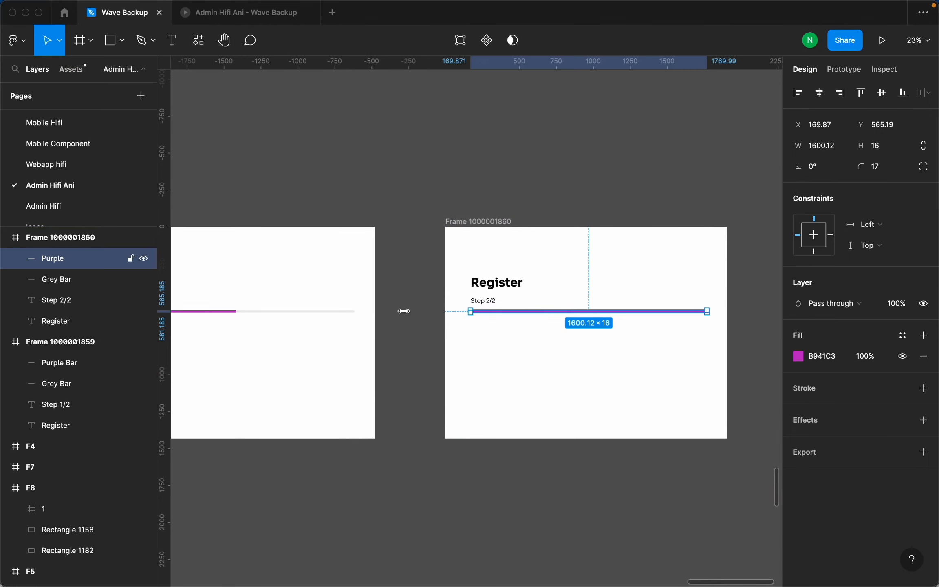
double_click(98, 265)
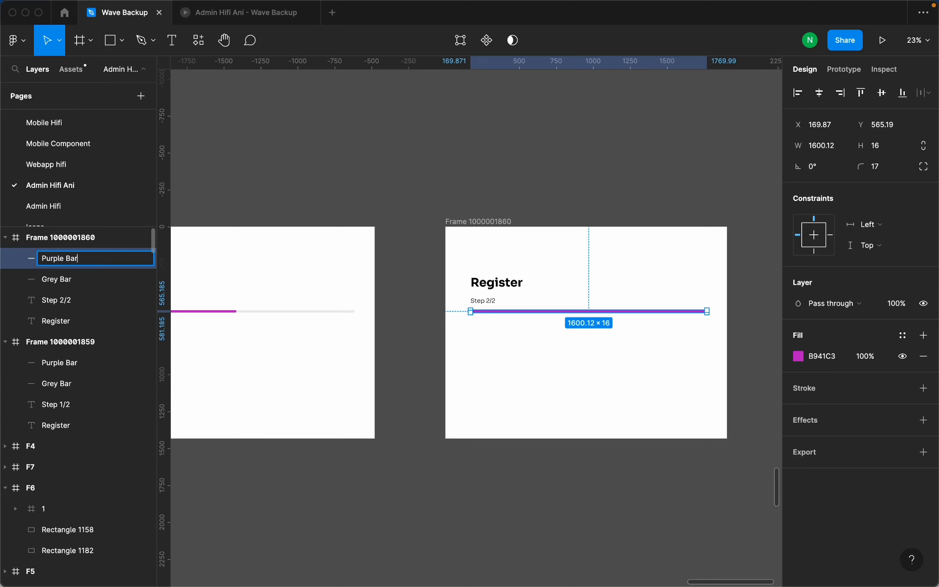
key(Return)
Deselect the bar, play the Register transition in the preview with matching layer names, and return to the design file.
click(298, 115)
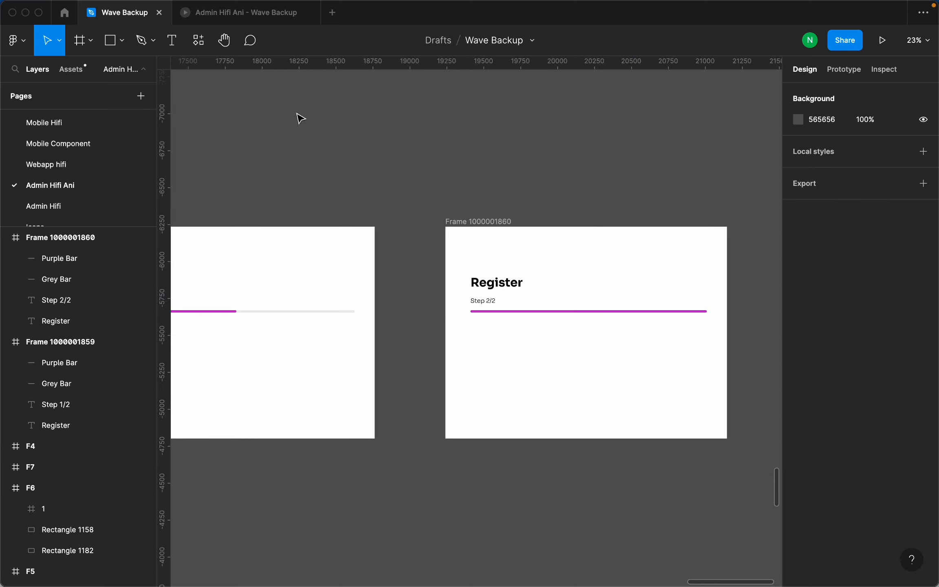
click(271, 13)
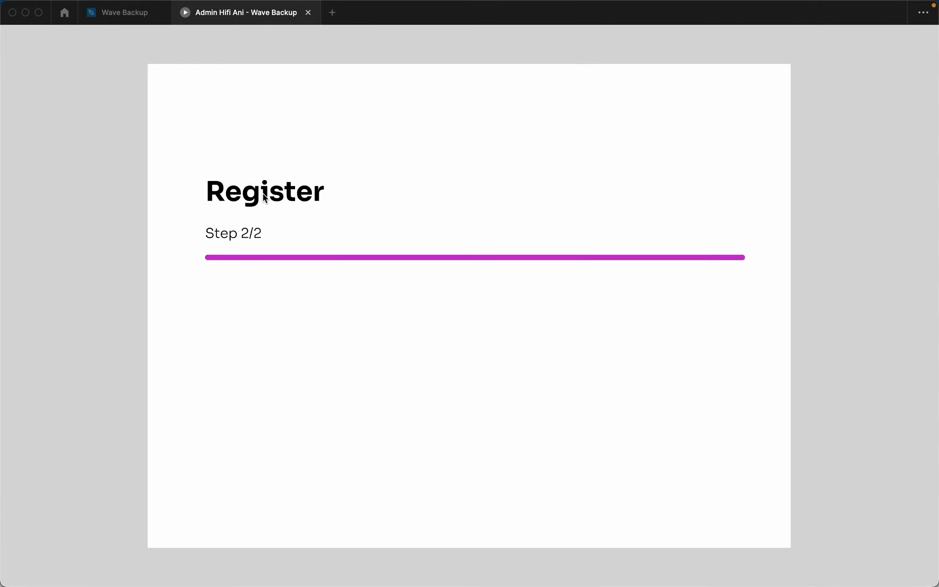
click(136, 23)
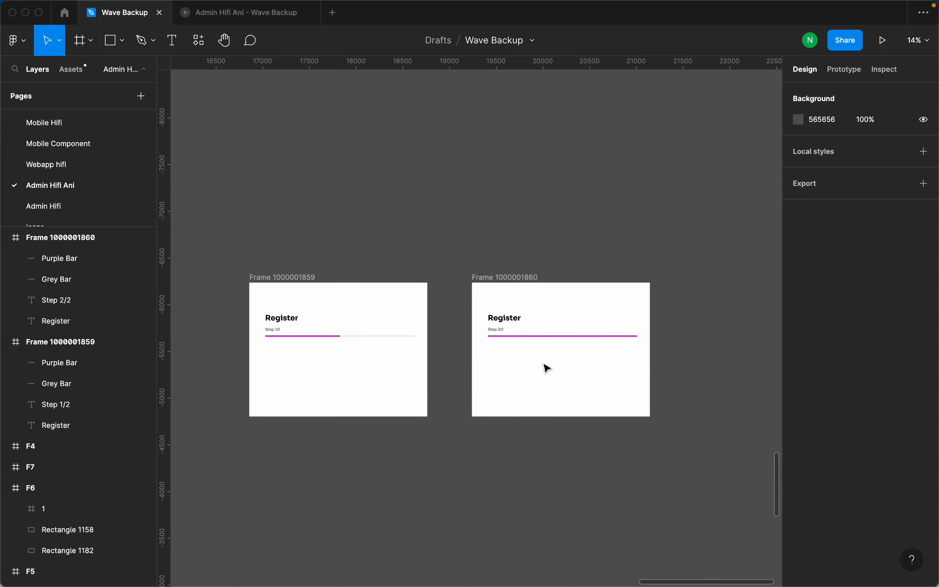
Move both Register frames together to an empty canvas area far above the dashboard and loan frames, at about Y -18701.
scroll(422, 388, up, 2)
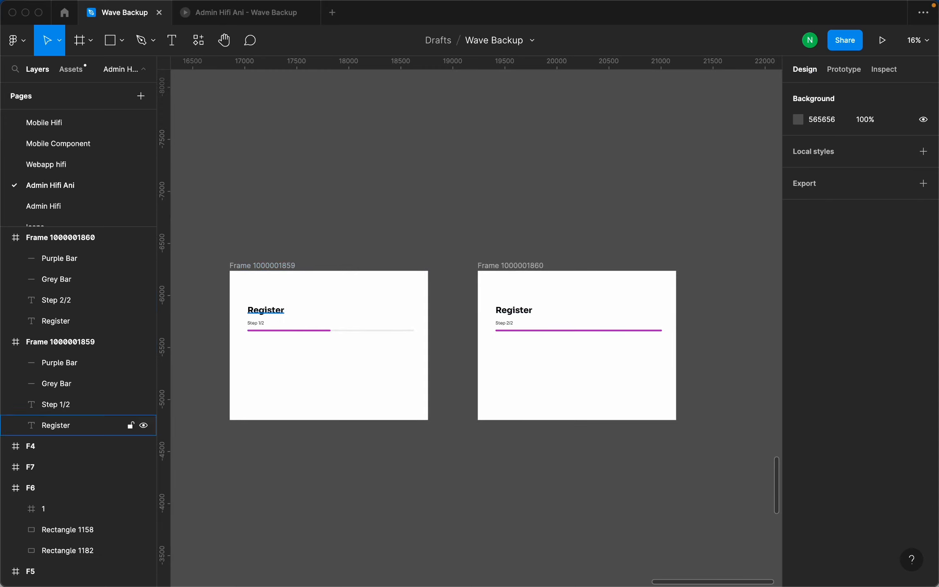
scroll(518, 329, down, 2)
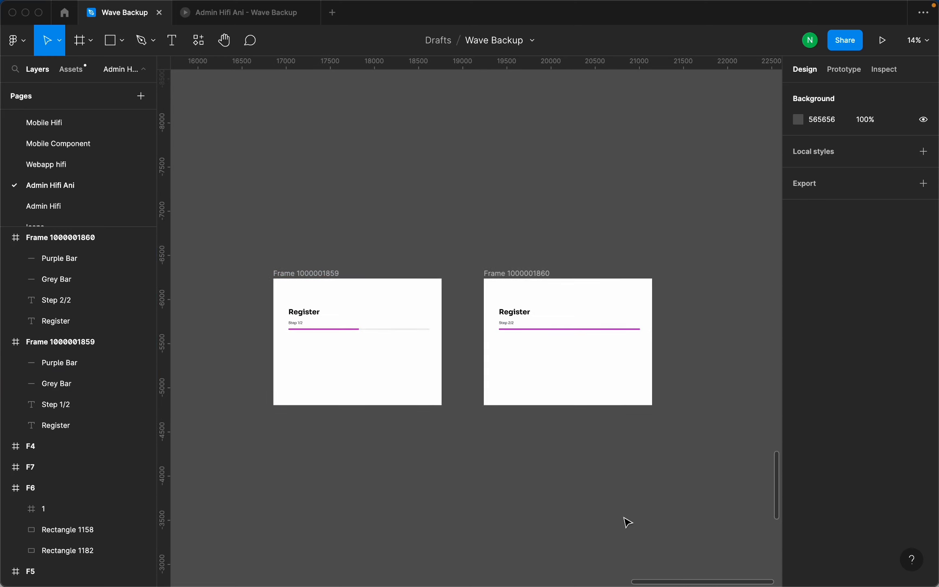
click(286, 273)
shift+click(536, 273)
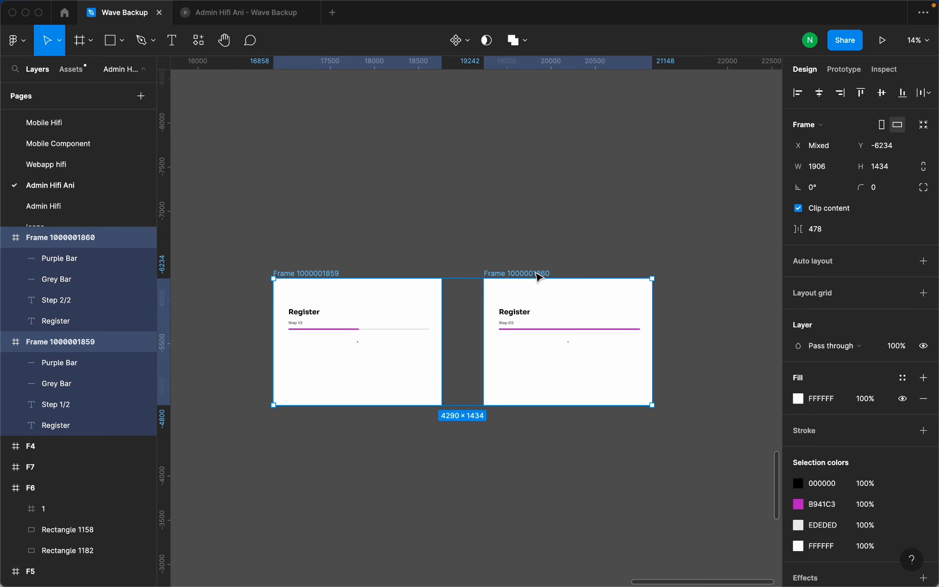
scroll(539, 278, down, 10)
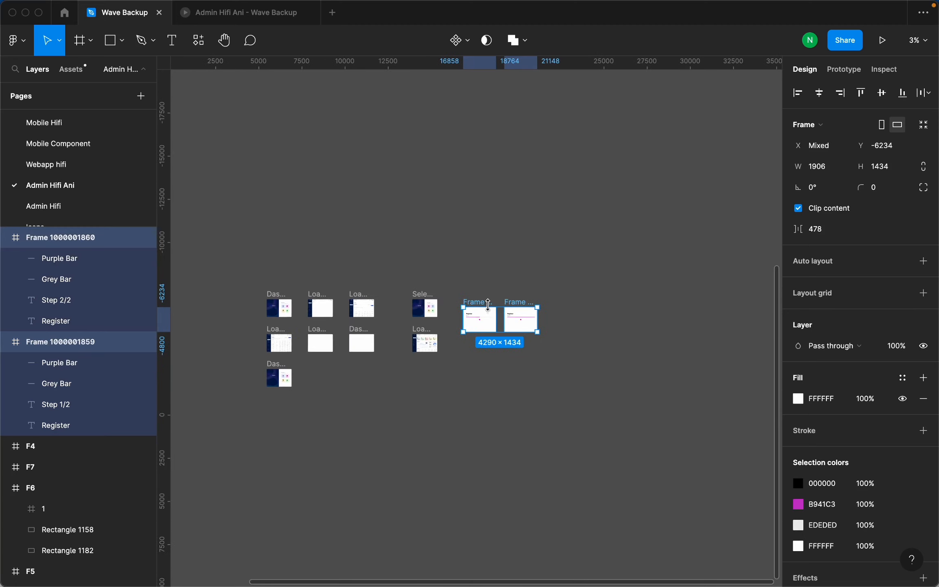
drag(487, 308, 237, 89)
Add a 1440 × 1024 Desktop frame and place it level with the Select Dashboard frame, to its right at about X 16686, Y -6692.
scroll(441, 361, up, 10)
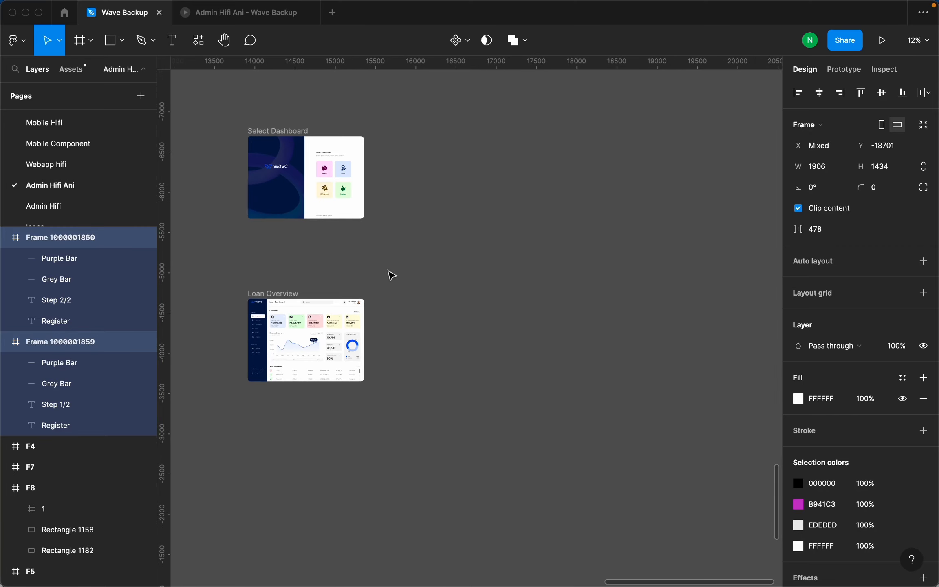
scroll(484, 304, down, 2)
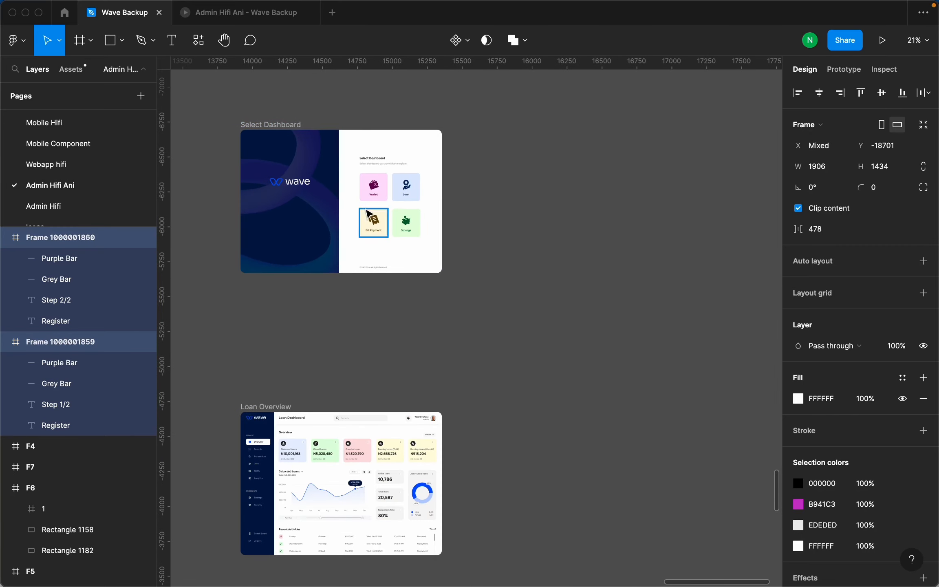
scroll(410, 334, down, 1)
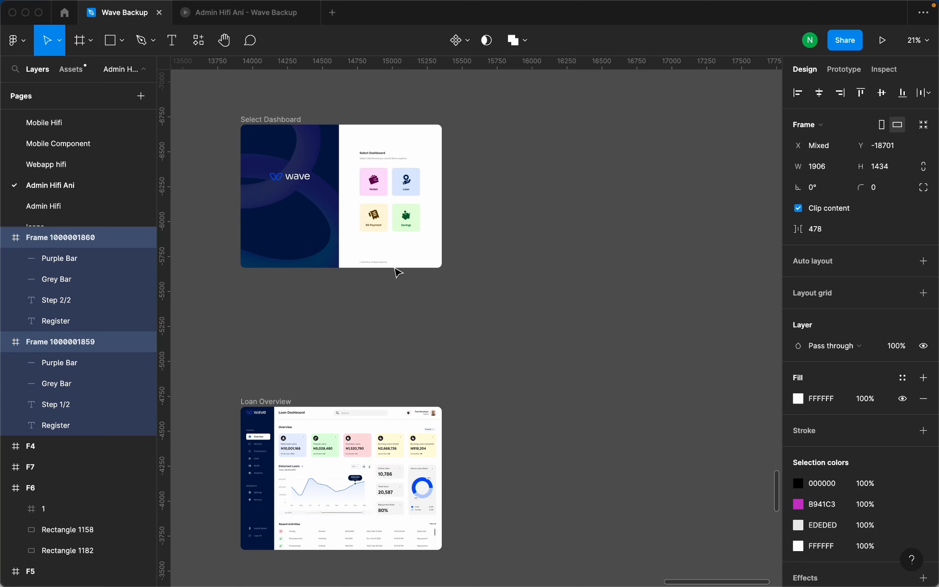
click(405, 342)
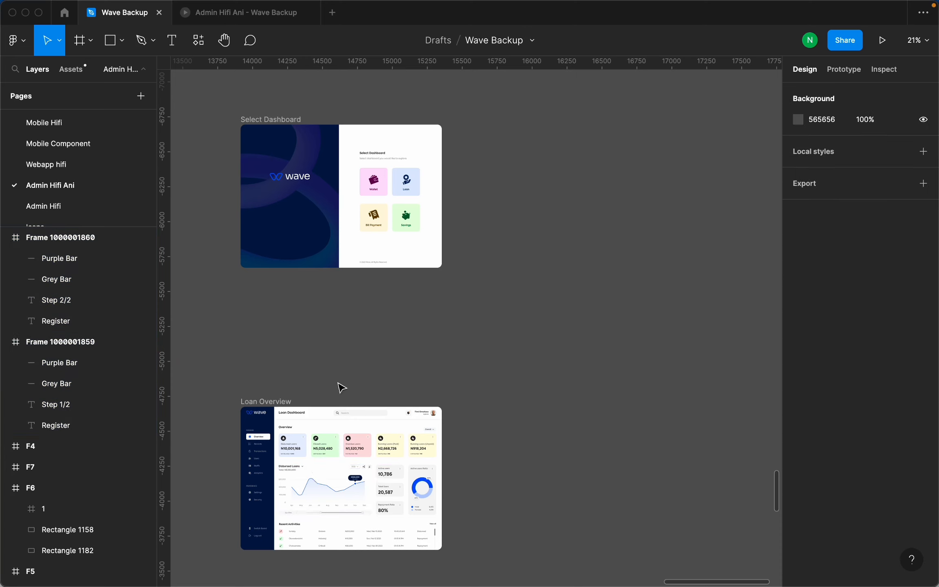
click(79, 40)
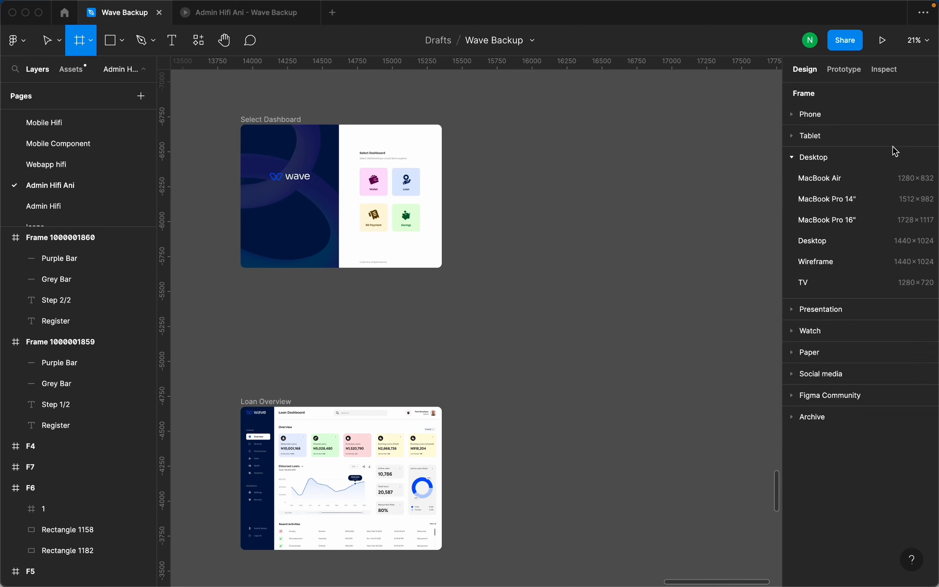
click(850, 241)
scroll(485, 310, down, 3)
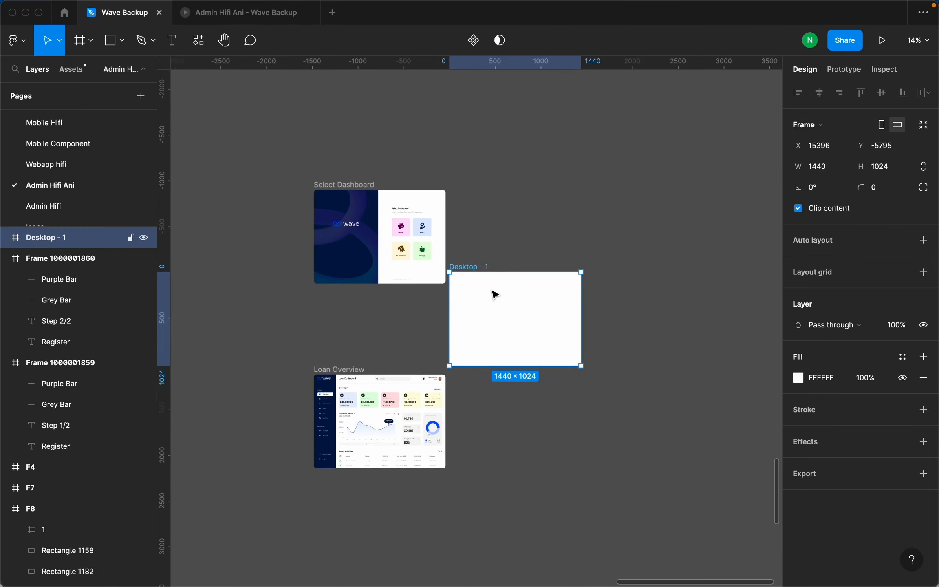
drag(486, 270, 605, 188)
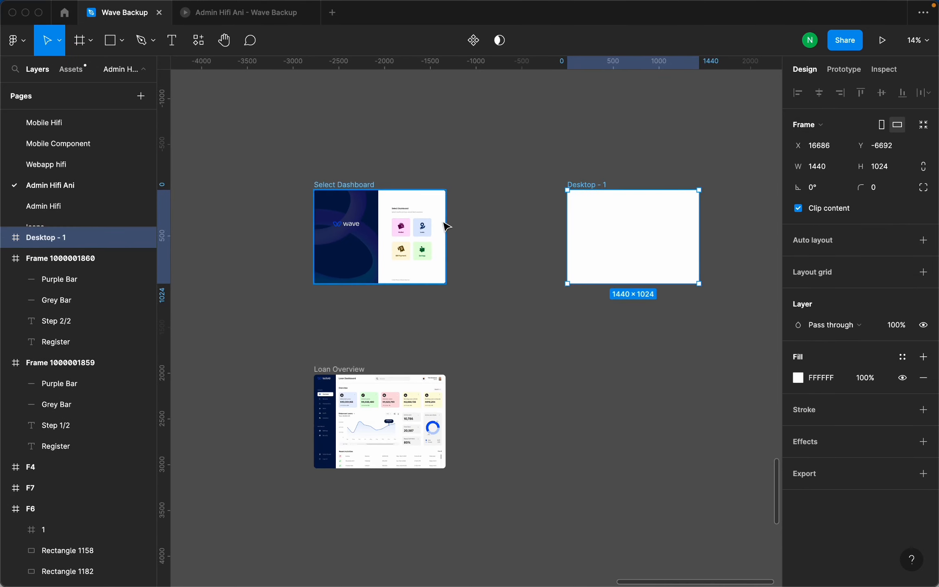
Copy the Logo, Mask group and Dark Blue Background from the Select Dashboard frame into the Desktop - 1 frame.
scroll(441, 223, up, 5)
scroll(419, 242, down, 3)
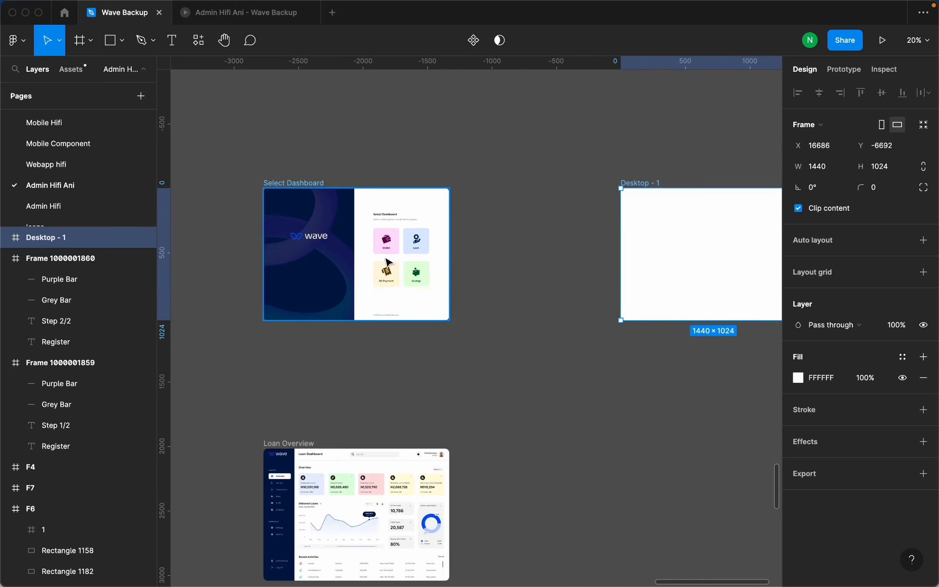
scroll(318, 236, up, 3)
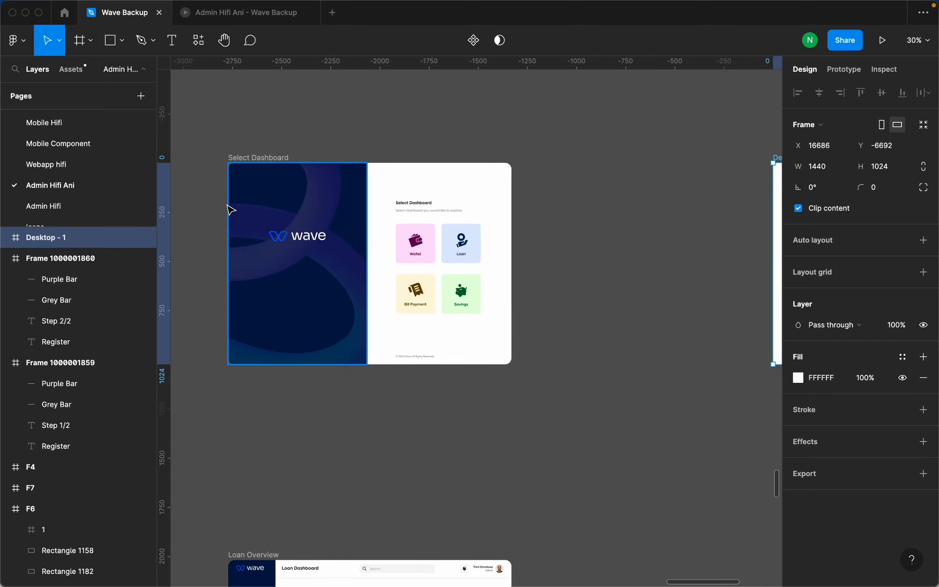
drag(212, 207, 355, 279)
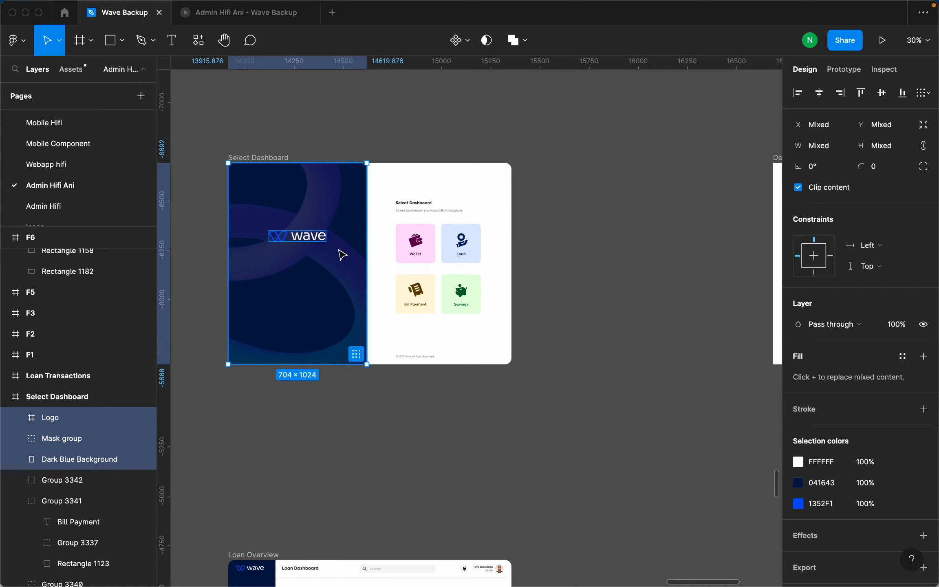
click(392, 147)
scroll(495, 250, down, 3)
scroll(630, 207, up, 3)
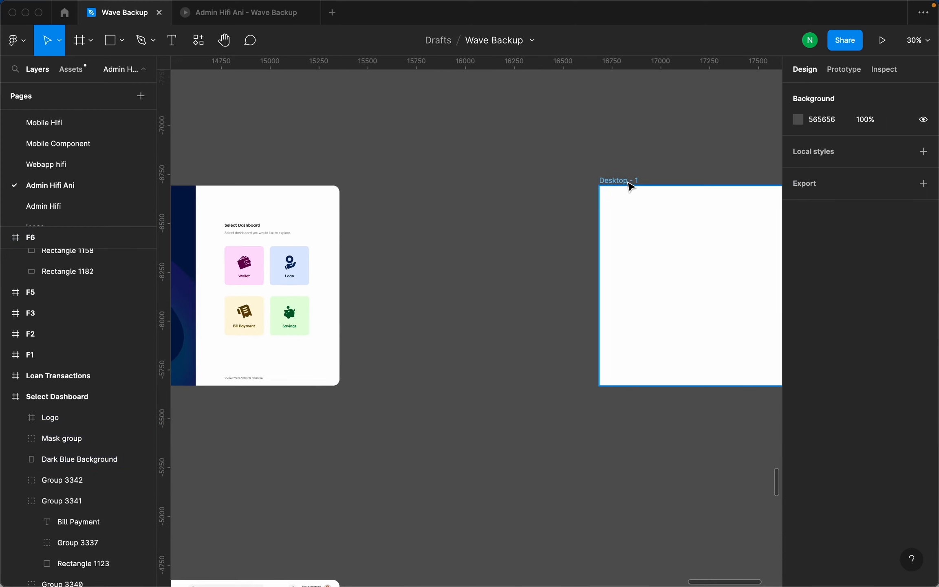
click(630, 186)
key(ctrl+v)
click(379, 264)
scroll(505, 269, down, 3)
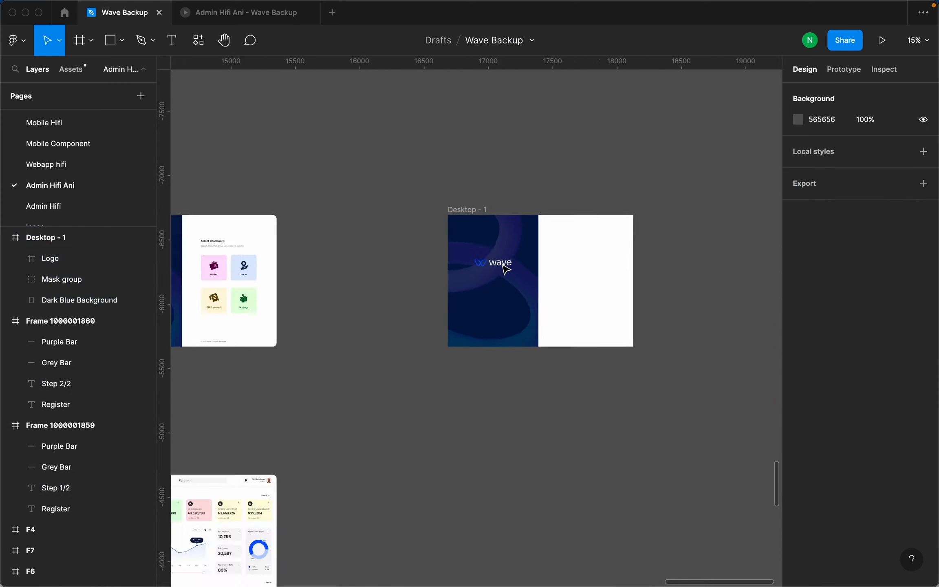
Set the corner radius of the Desktop - 1 frame to 32.
scroll(506, 269, up, 3)
scroll(456, 237, down, 4)
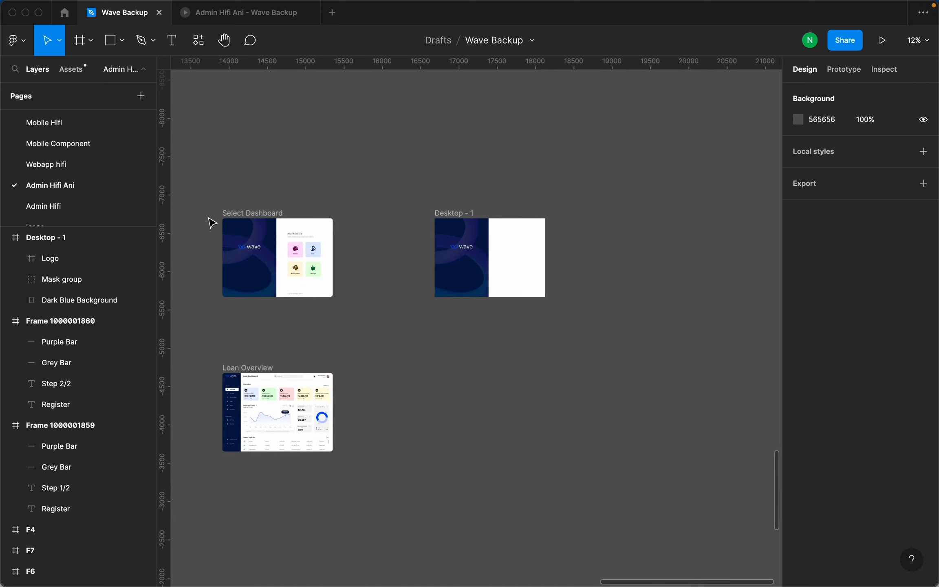
click(231, 217)
click(441, 218)
scroll(564, 220, up, 1)
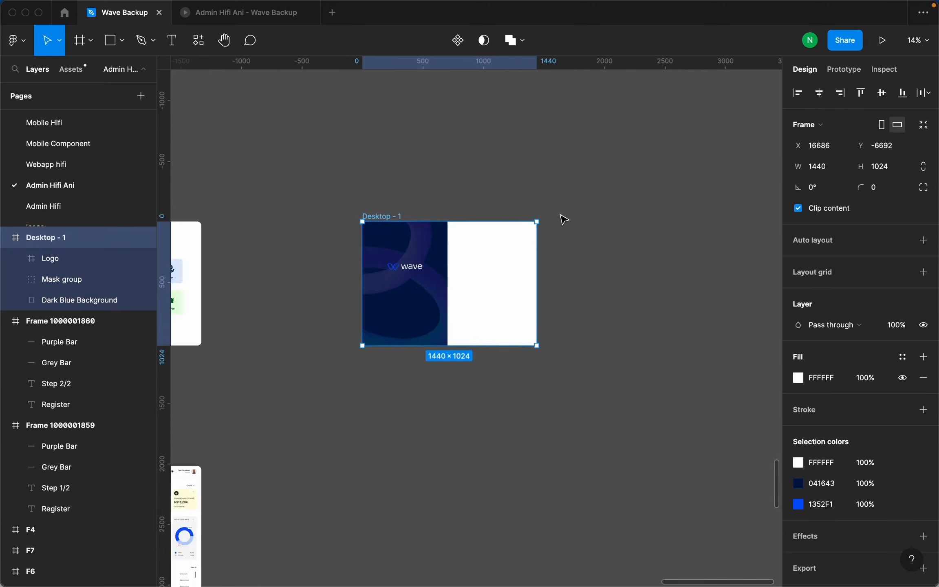
scroll(564, 220, up, 3)
click(891, 194)
text(32)
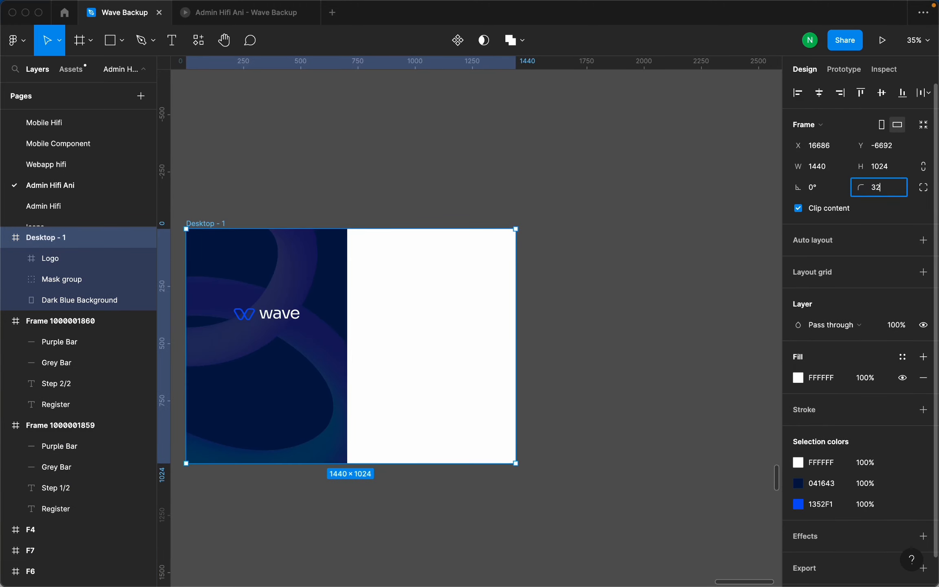
key(Return)
key(Escape)
click(635, 276)
Copy the Select Dashboard heading, its subtitle and the copyright text from the Select Dashboard frame into the Desktop - 1 frame.
scroll(644, 291, down, 3)
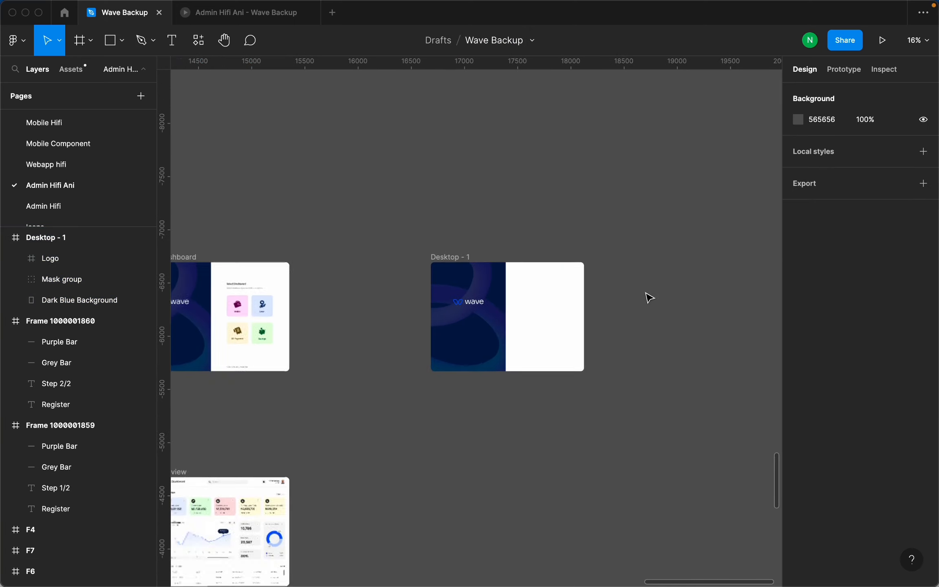
scroll(266, 301, up, 4)
scroll(327, 345, down, 2)
scroll(327, 345, up, 4)
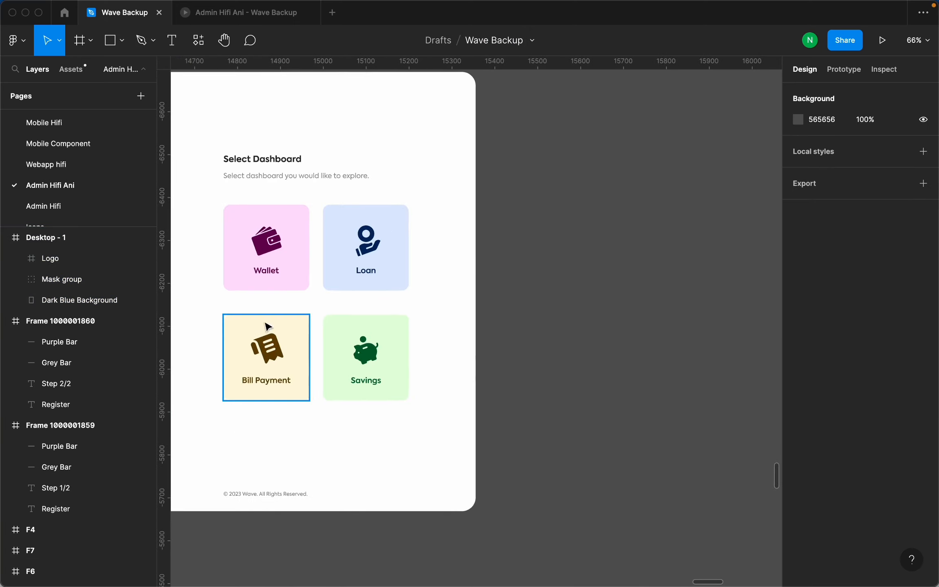
drag(267, 138, 288, 177)
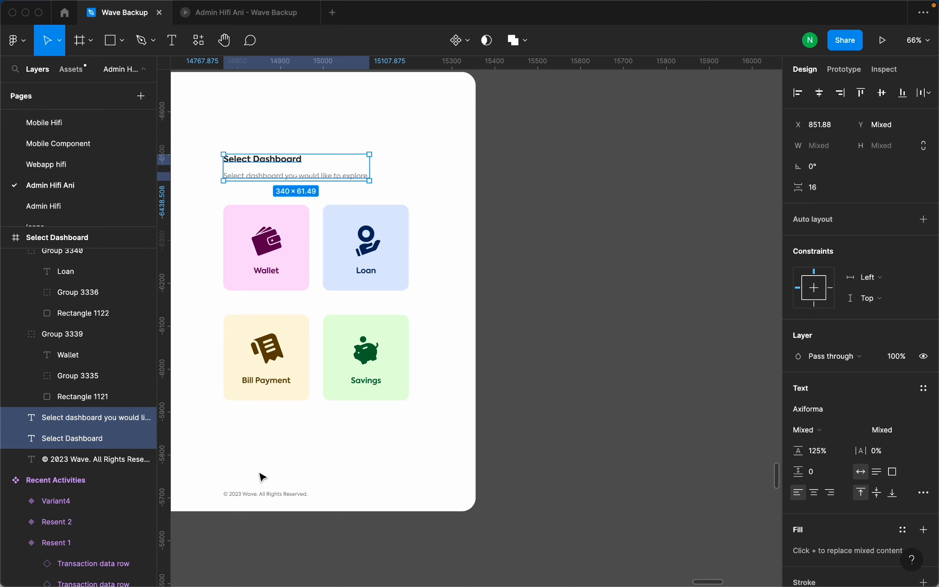
shift+click(269, 494)
scroll(600, 356, down, 4)
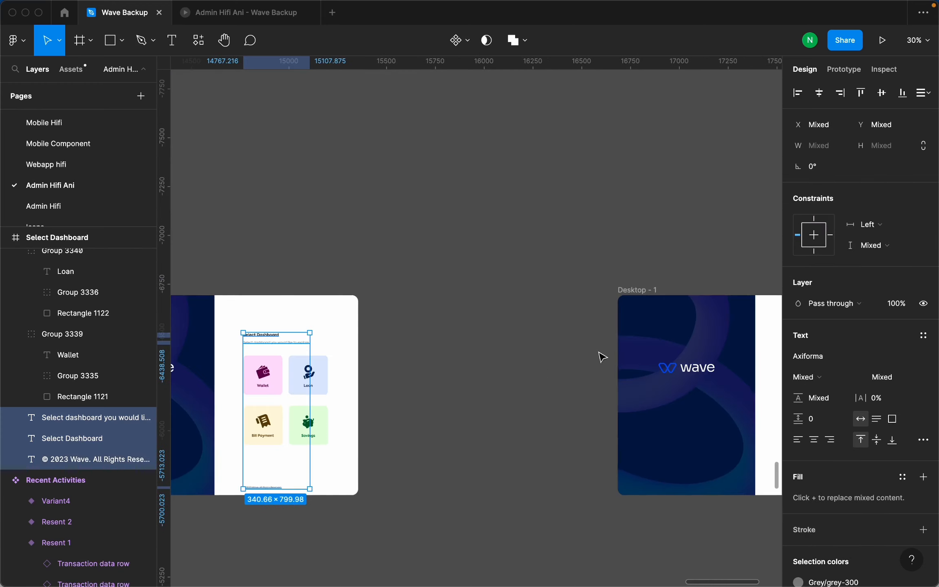
scroll(567, 308, up, 3)
click(367, 277)
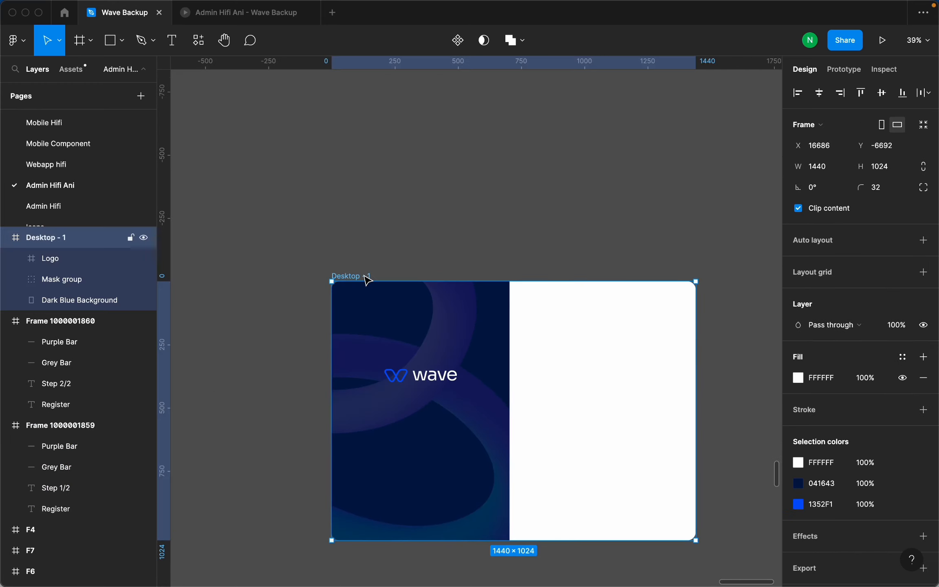
key(ctrl+v)
click(551, 193)
scroll(633, 196, down, 3)
scroll(633, 196, down, 1)
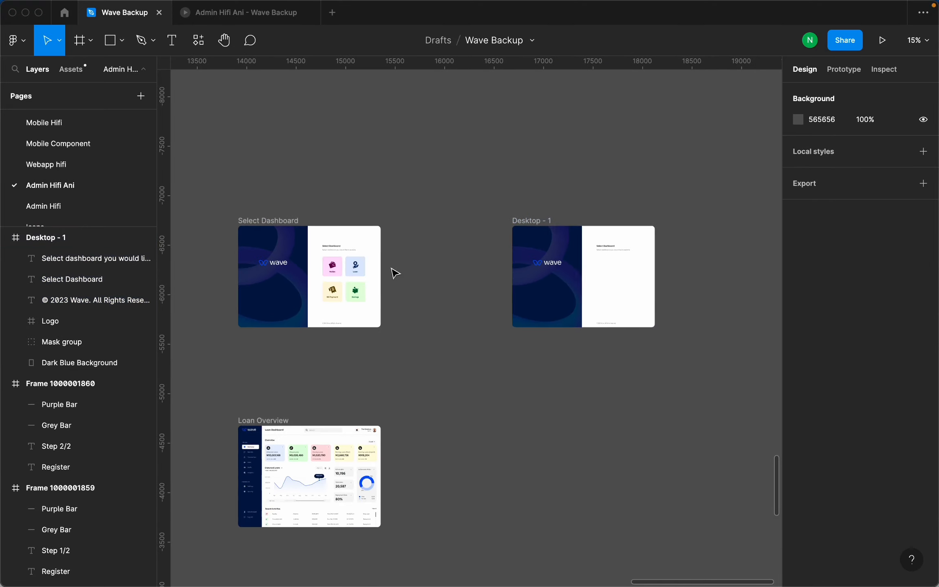
Examine the four cards in the Select Dashboard frame and compare them with the existing Dashboards home and loan frames.
scroll(351, 279, up, 5)
scroll(465, 270, down, 3)
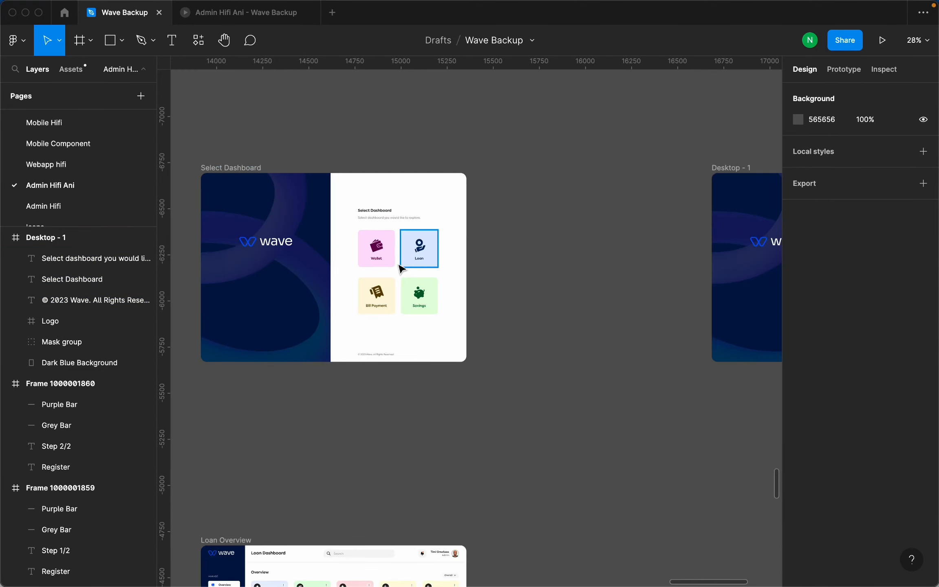
scroll(379, 258, up, 3)
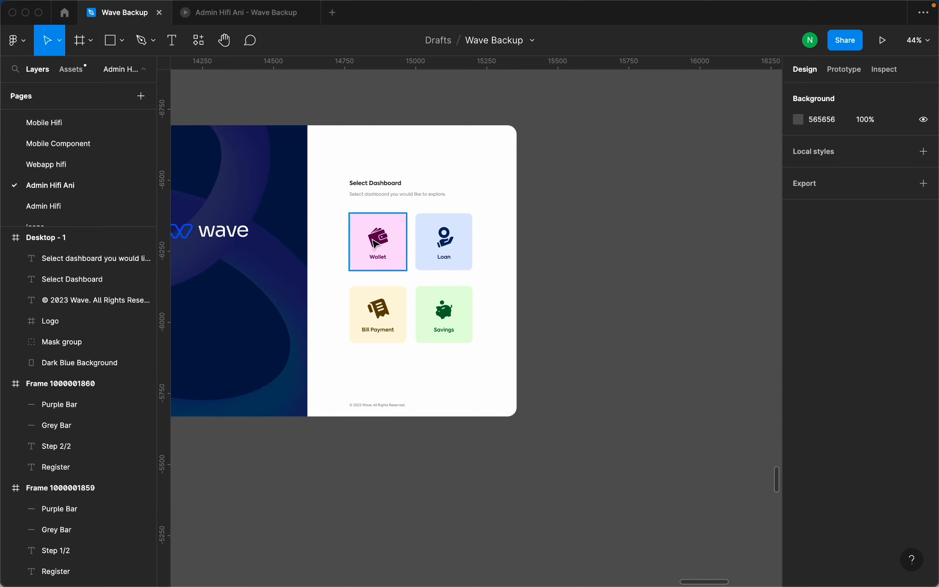
scroll(381, 243, up, 5)
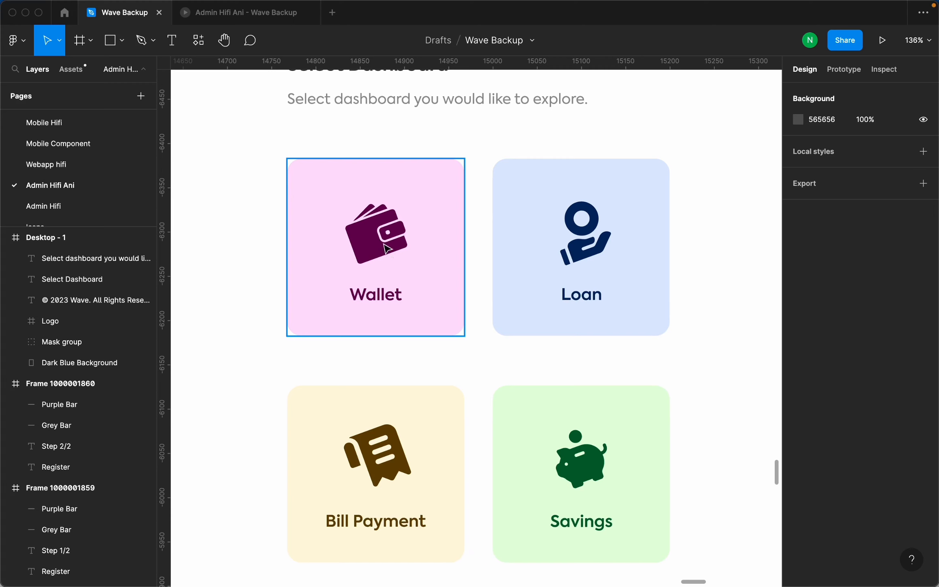
scroll(387, 249, down, 2)
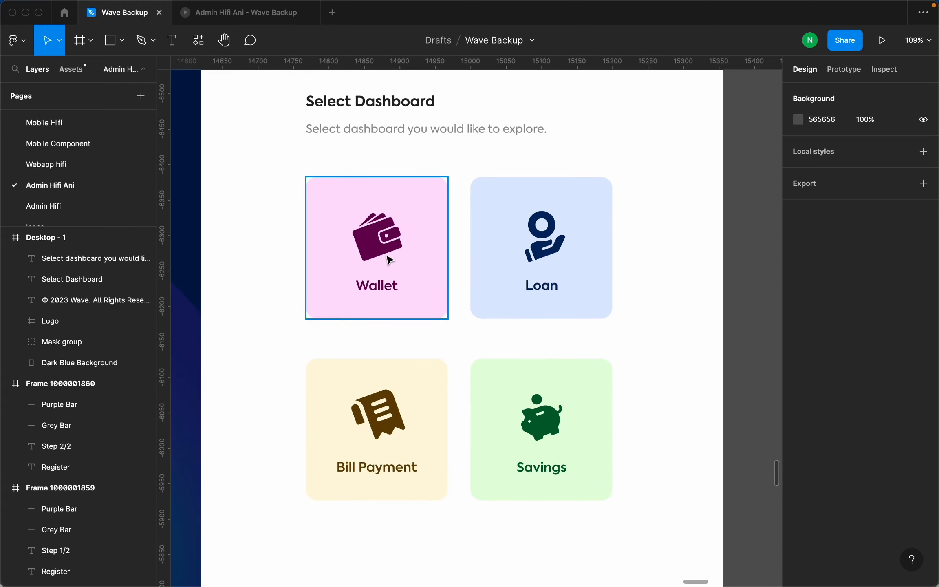
scroll(394, 309, down, 7)
scroll(414, 302, up, 5)
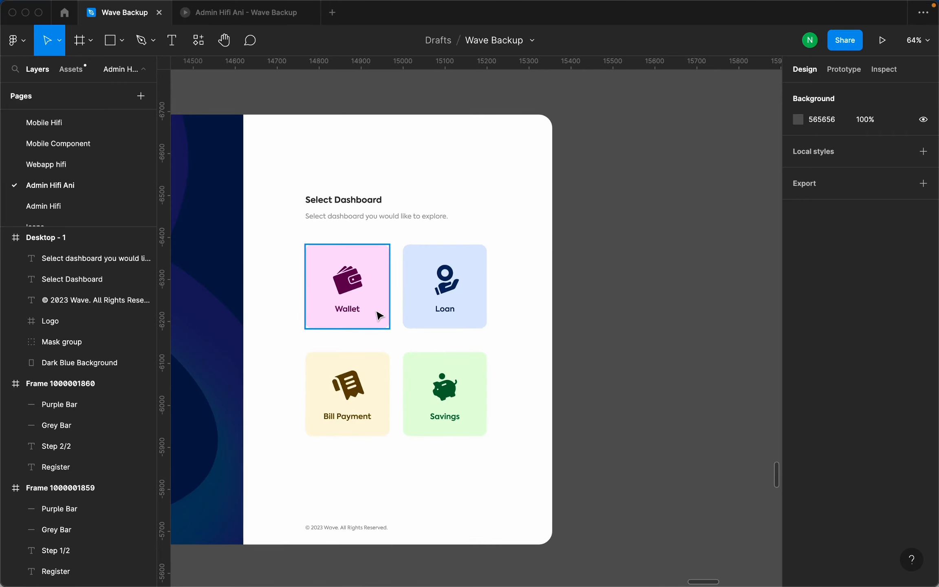
scroll(382, 313, down, 3)
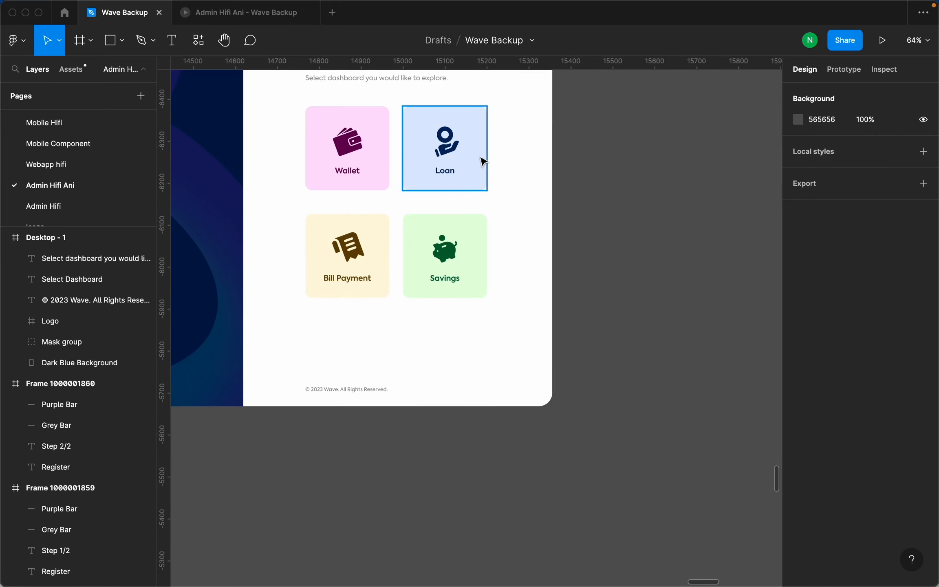
scroll(421, 193, down, 3)
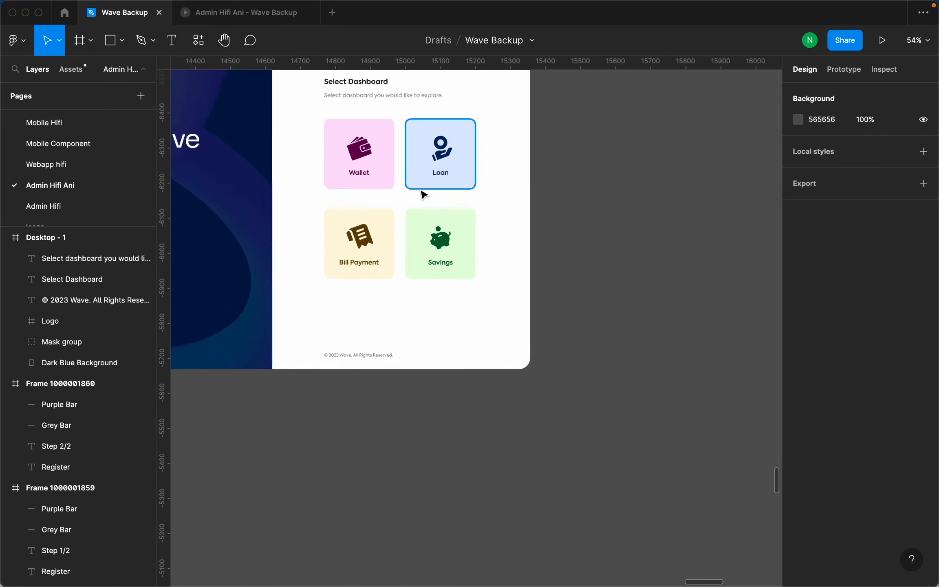
scroll(453, 227, down, 15)
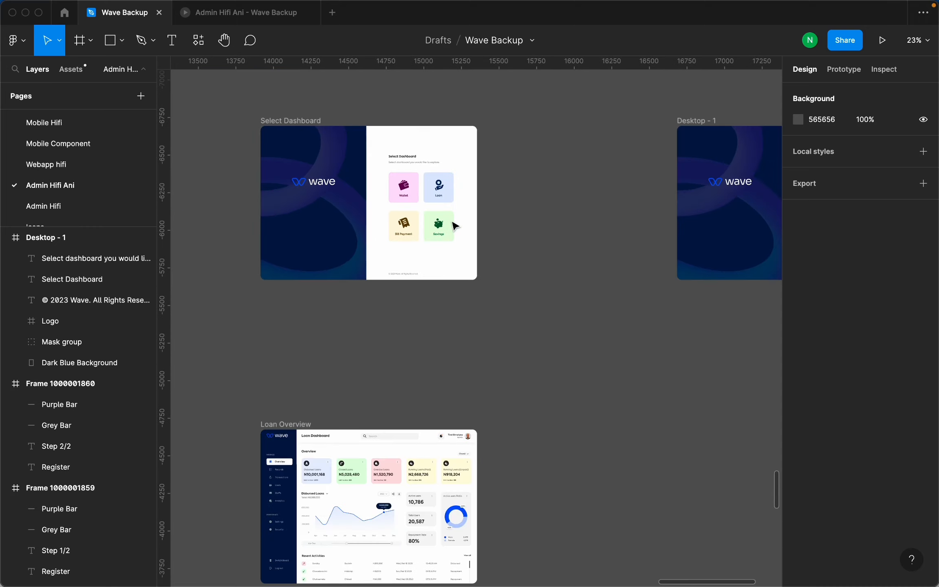
scroll(288, 245, up, 15)
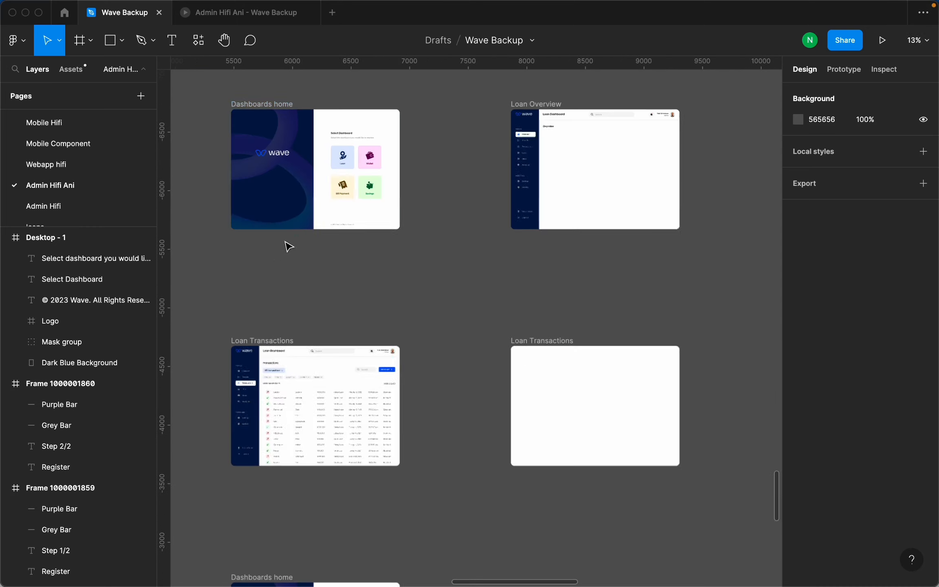
scroll(344, 267, down, 10)
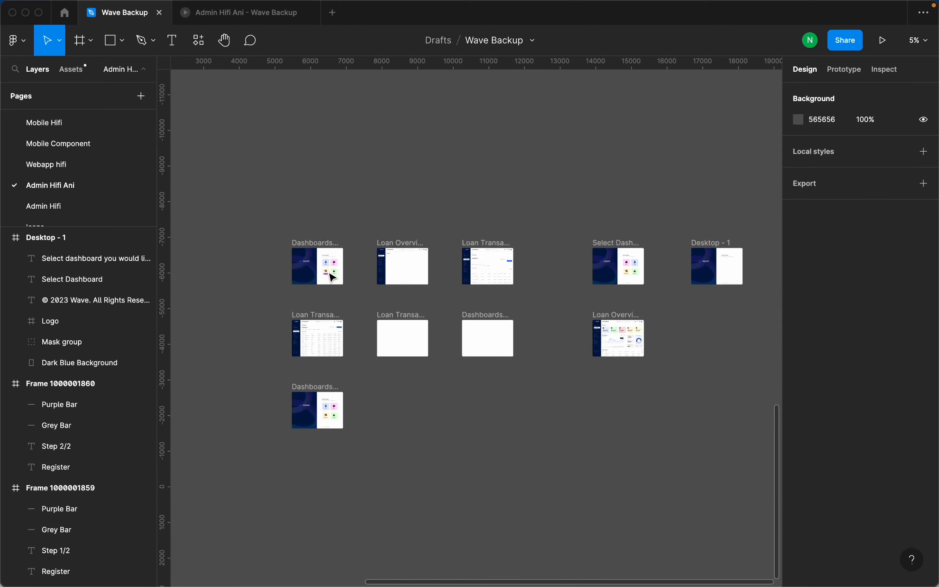
scroll(636, 261, up, 15)
scroll(425, 255, down, 6)
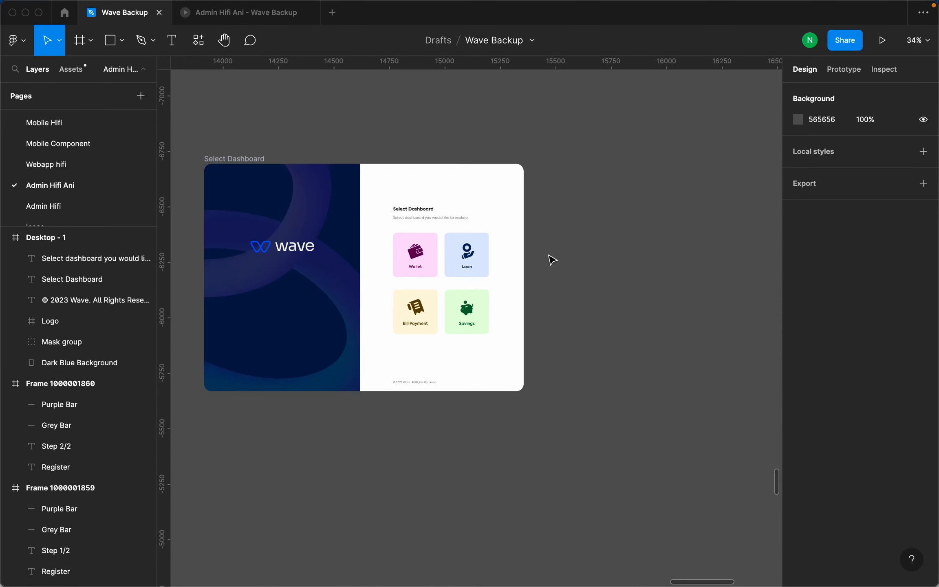
Copy the Loan card group from Select Dashboard onto empty canvas to the right of Desktop - 1, at about X 19115, Y -6292.
scroll(503, 262, up, 4)
drag(564, 271, 447, 235)
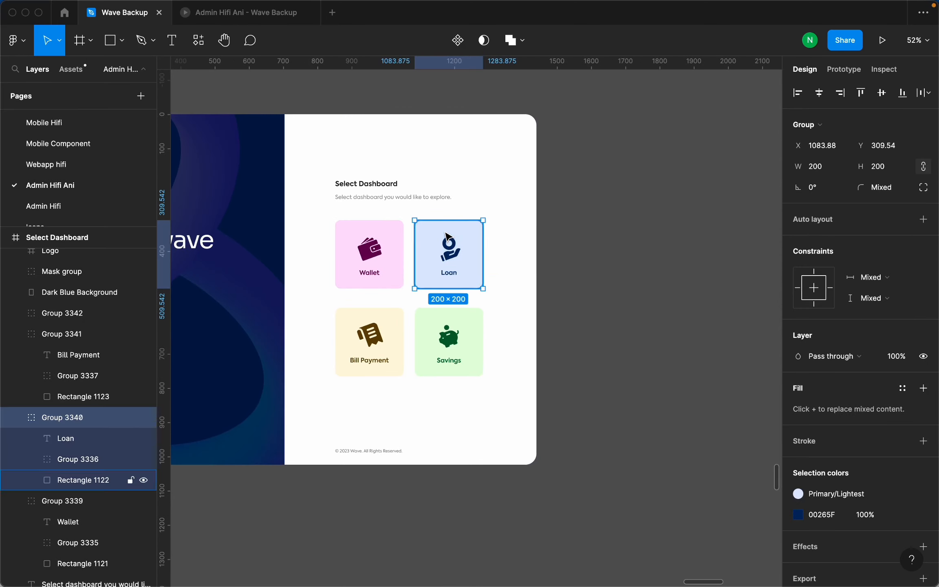
scroll(300, 297, down, 5)
scroll(571, 322, up, 3)
click(354, 361)
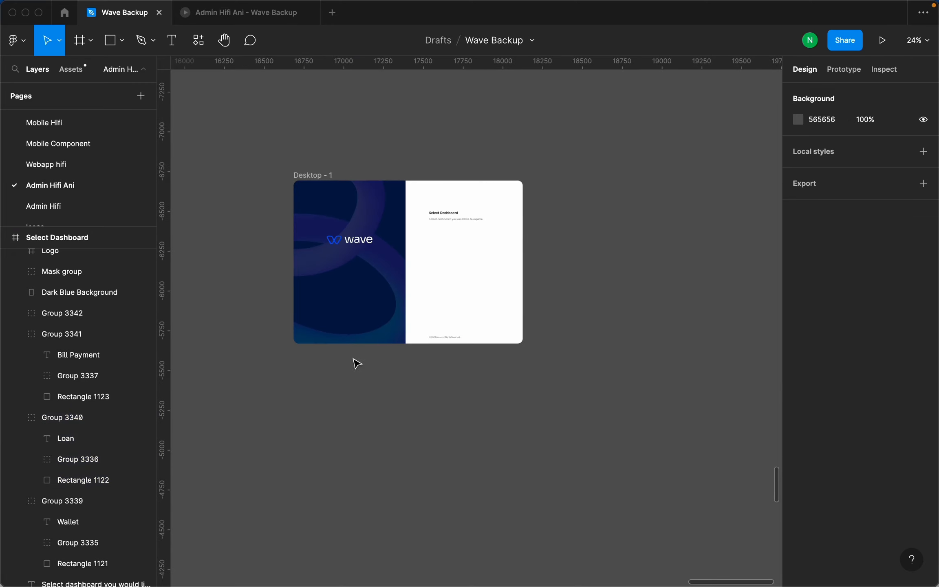
scroll(524, 315, right, 10)
scroll(515, 322, up, 3)
key(super+v)
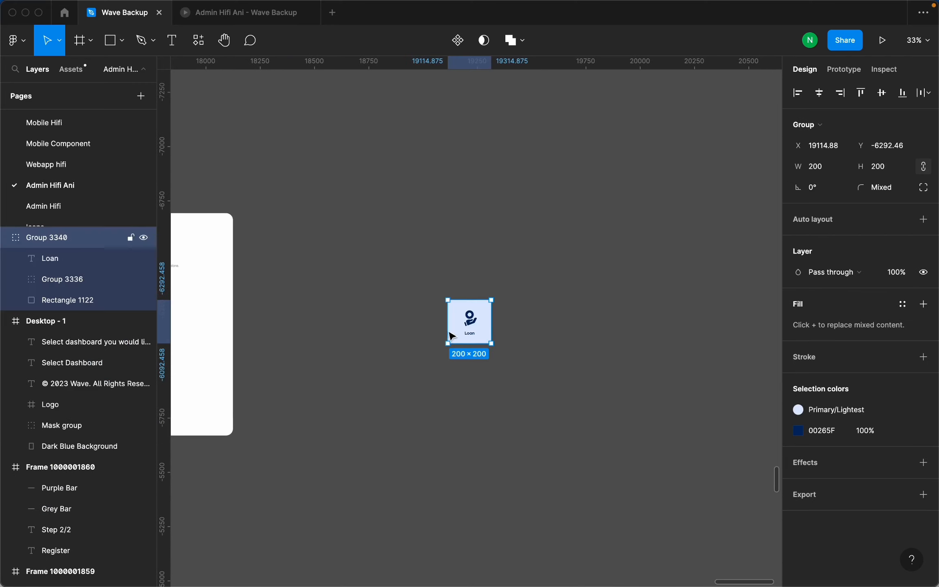
Wrap the copied Loan card group in a frame using Frame selection.
scroll(461, 336, up, 5)
scroll(469, 340, down, 3)
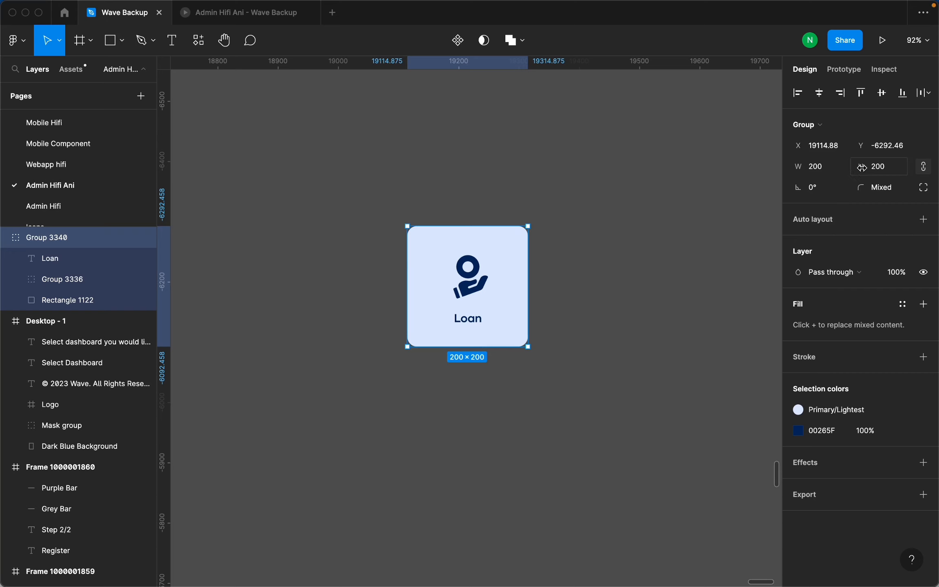
click(611, 261)
click(437, 251)
right_click(437, 251)
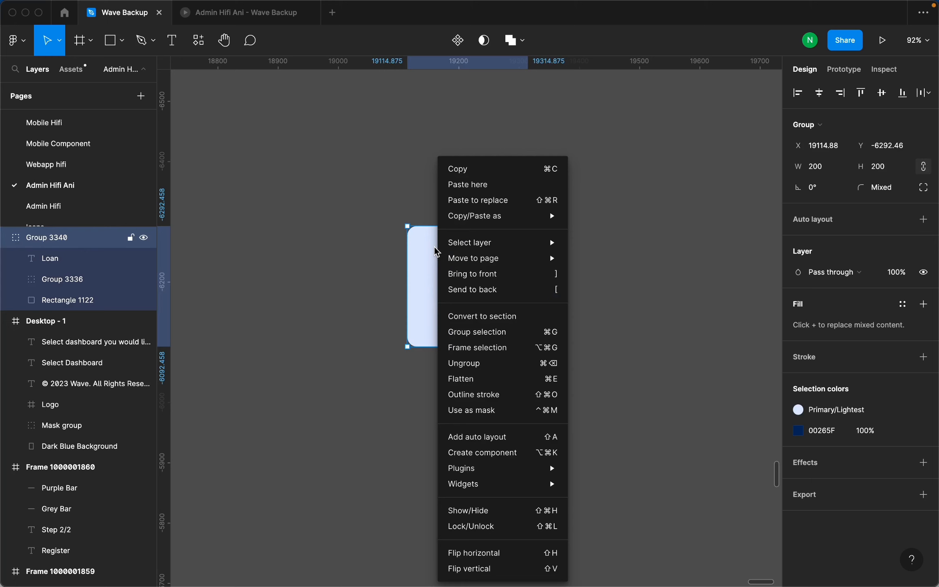
click(510, 354)
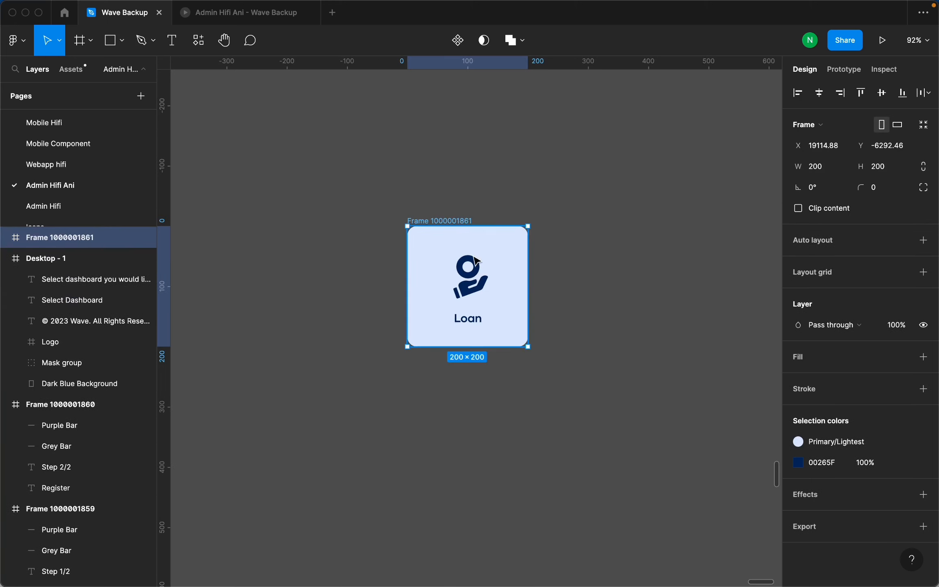
Rename the new frame around the Loan card as Loan Card 1 and deselect it.
double_click(456, 220)
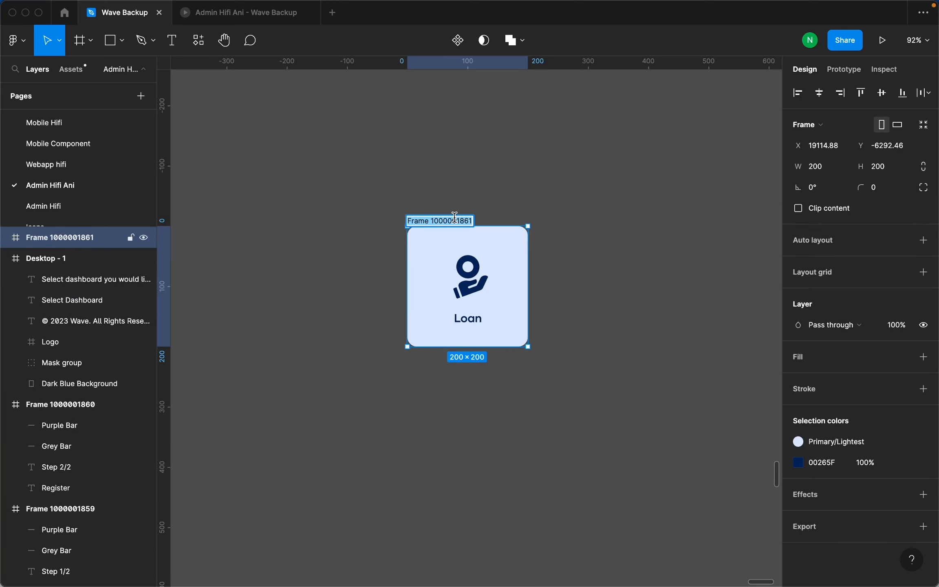
text(Loan Card 1)
key(Return)
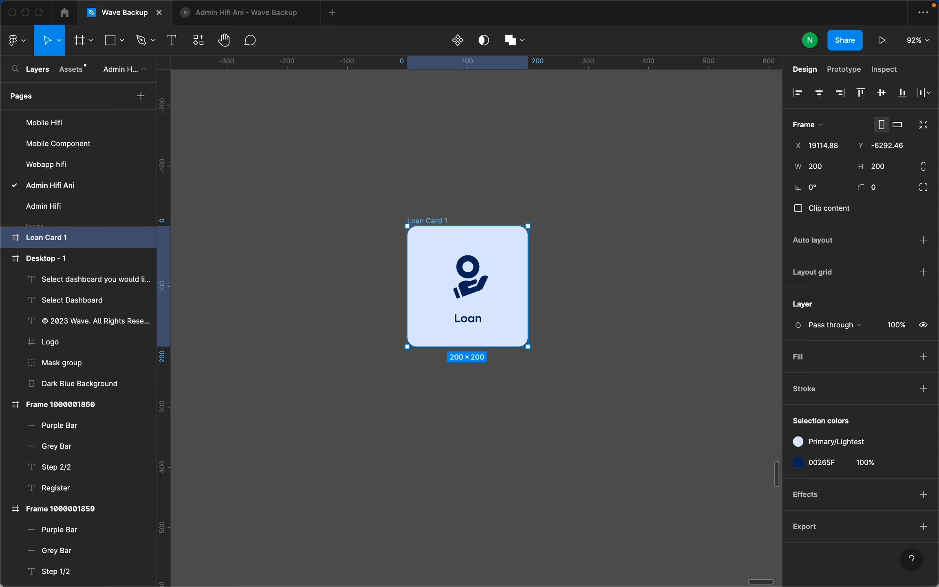
click(598, 245)
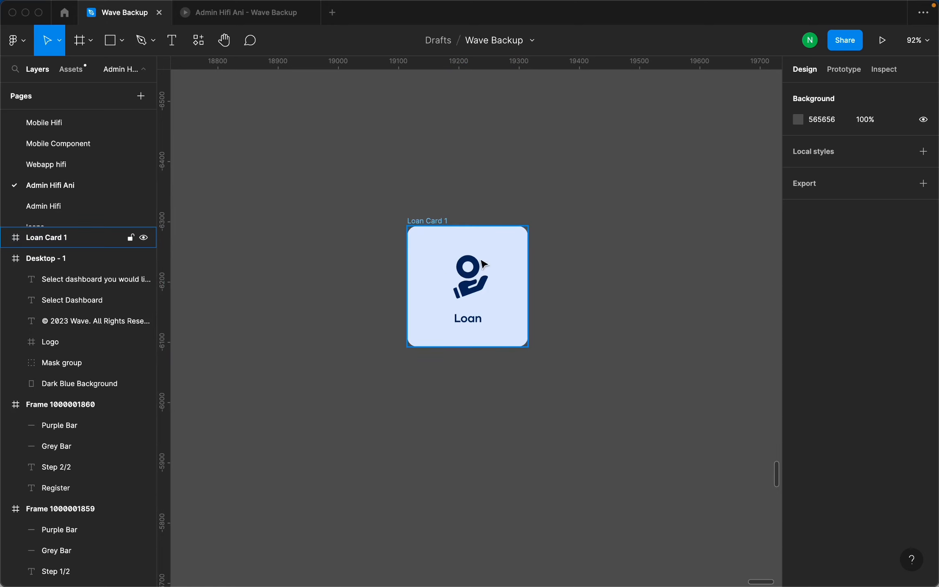
Duplicate the Loan Card 1 frame to its right at the same height, at about X 19440.
scroll(486, 276, up, 1)
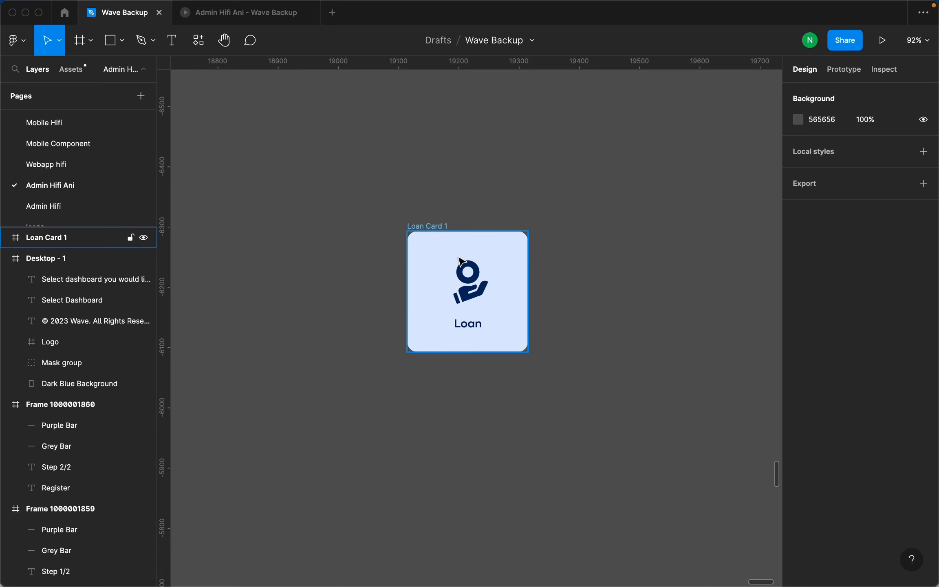
scroll(395, 270, down, 3)
scroll(396, 256, up, 3)
click(363, 245)
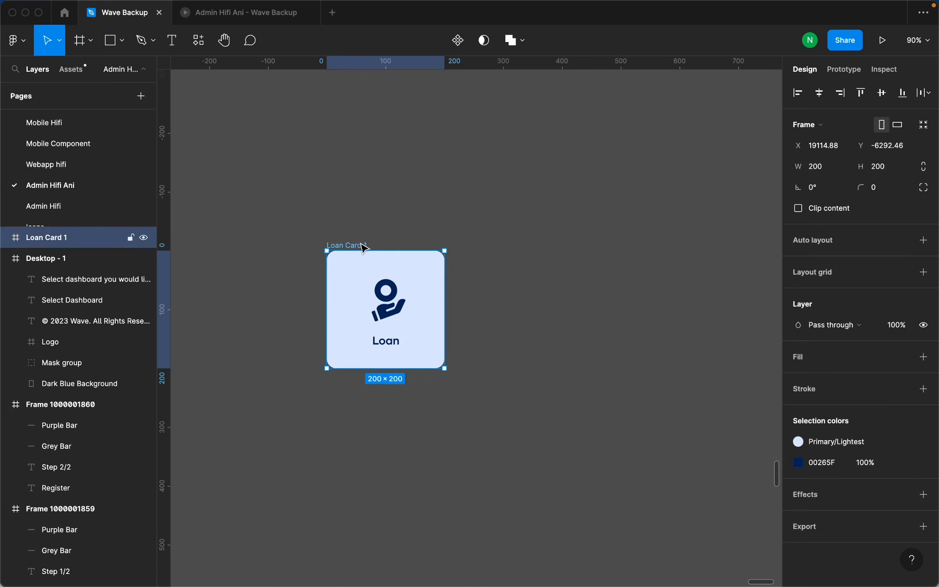
alt+drag(411, 245, 554, 246)
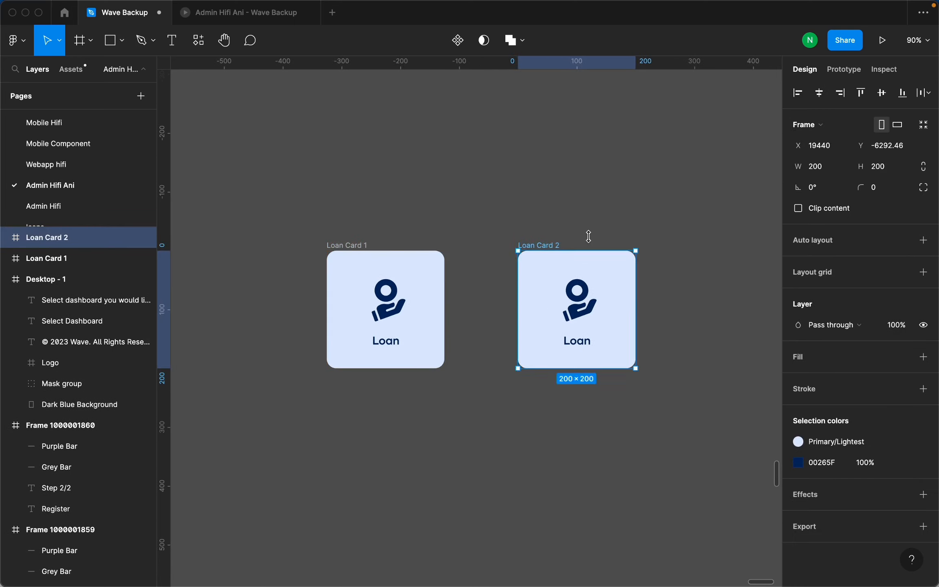
Scale the Loan Card 2 frame proportionally from its center to a width of 224 with the Scale tool.
click(589, 237)
click(552, 254)
key(k)
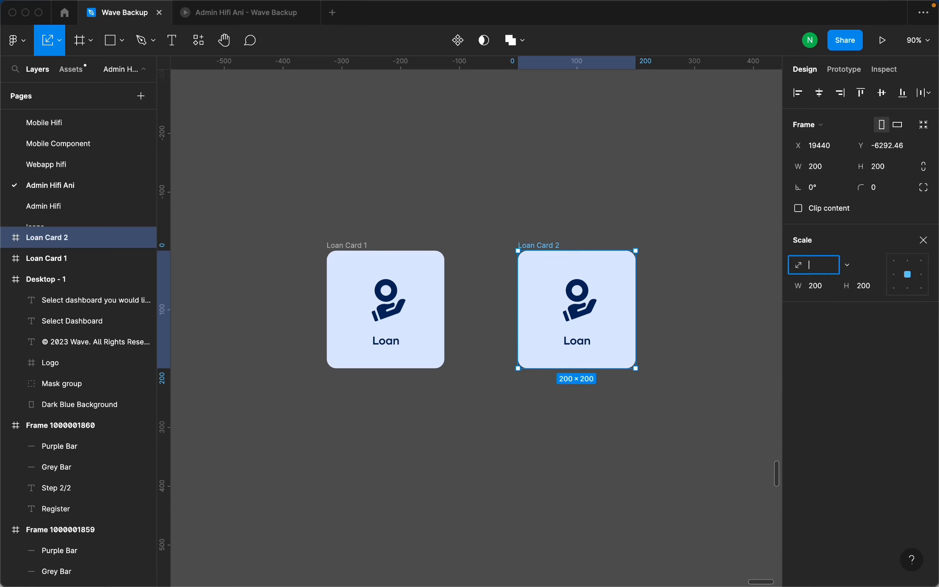
click(757, 314)
click(568, 244)
click(827, 289)
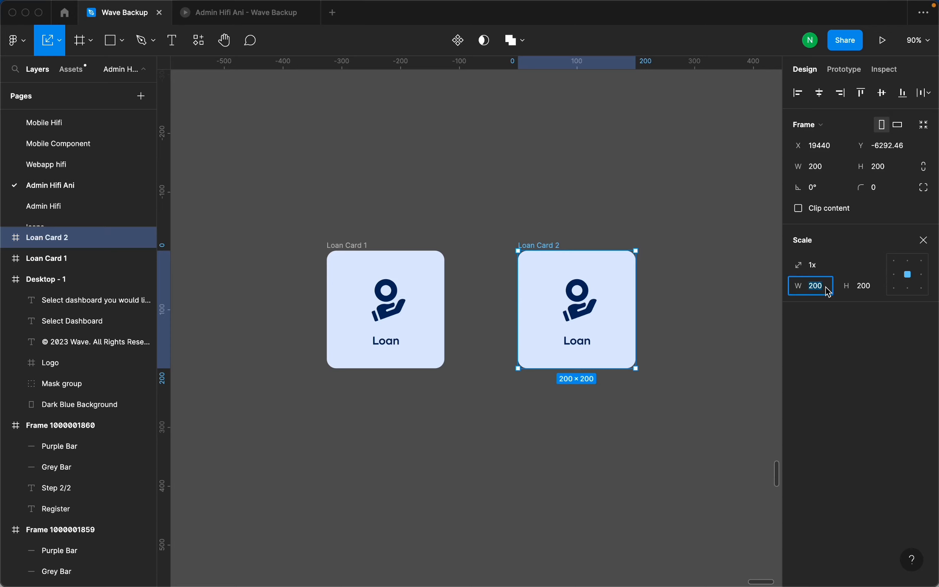
text(224)
key(Return)
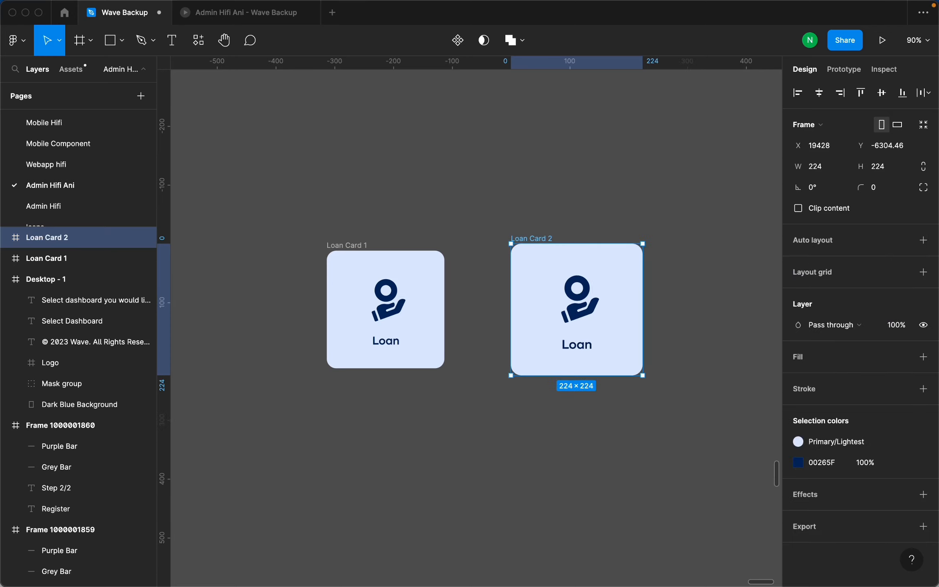
Set the rotation of the hand-and-coin icon group in Loan Card 2 to 0°.
double_click(591, 314)
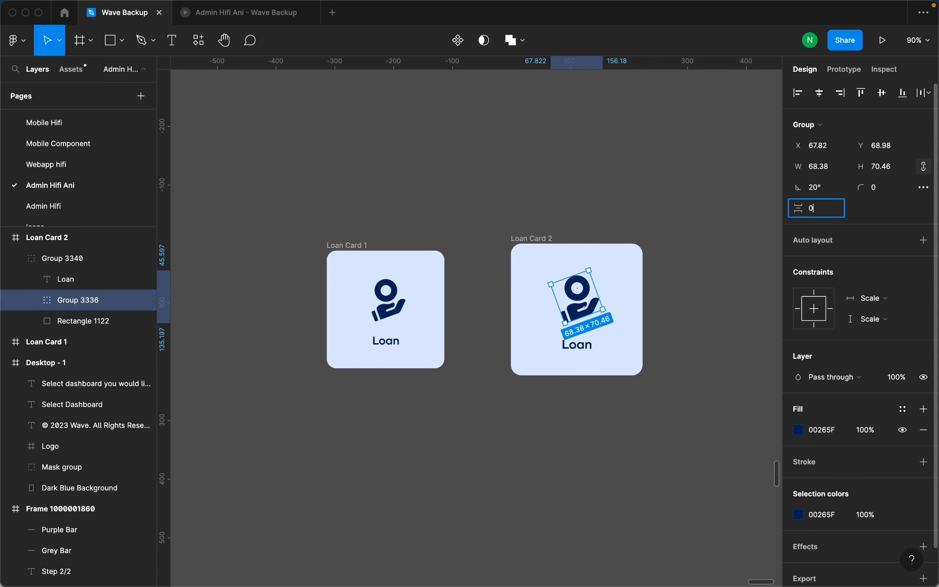
key(Return)
key(super+z)
click(829, 188)
text(0)
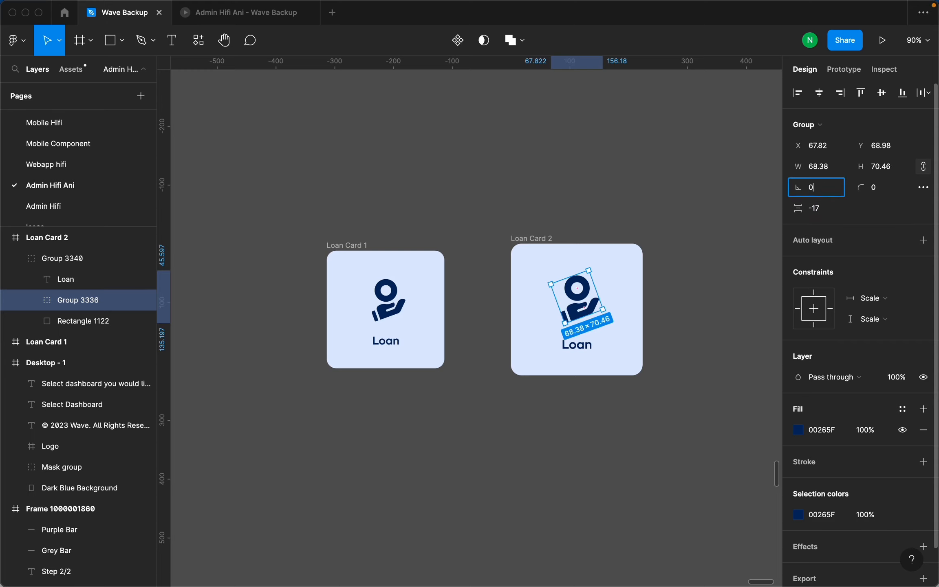
key(Return)
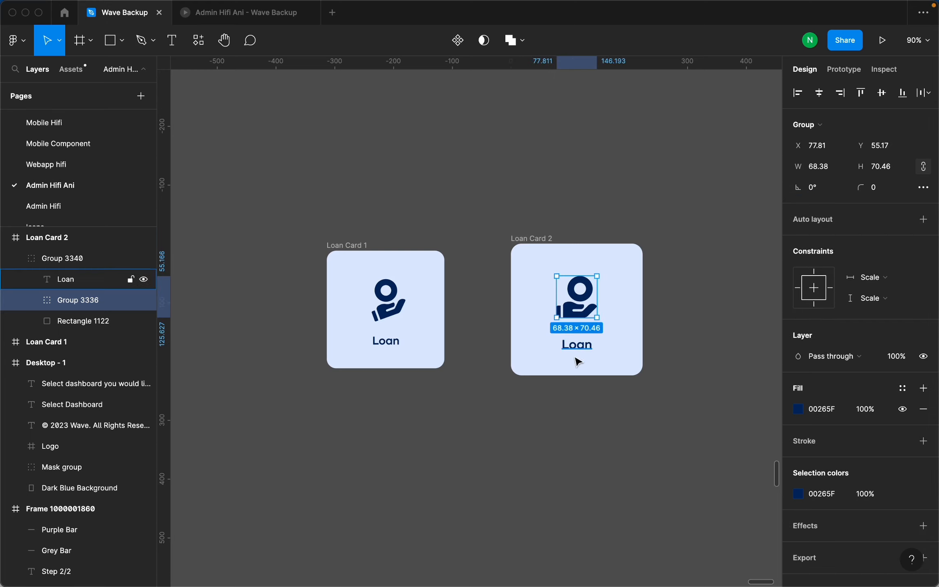
Change the font weight of the Loan label in Loan Card 2 to Bold and deselect it.
click(583, 349)
click(840, 377)
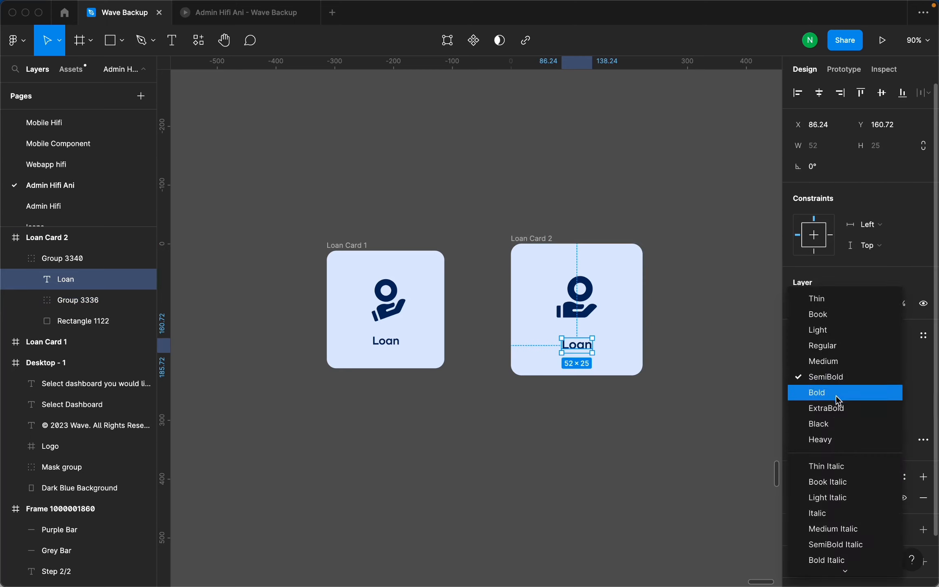
click(839, 399)
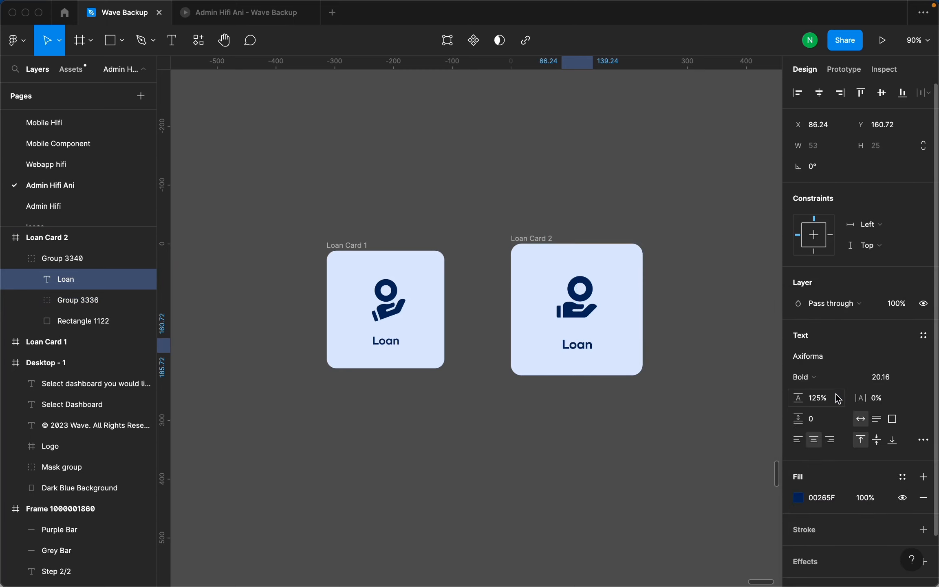
click(719, 376)
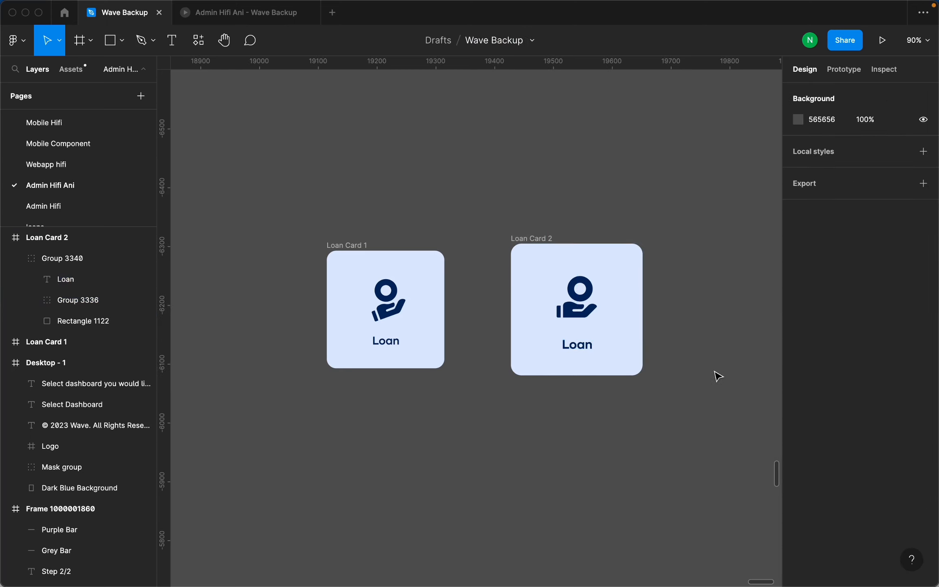
Move the Loan Card 2 frame slightly right to X 19440, keeping its vertical position, and deselect it.
click(553, 240)
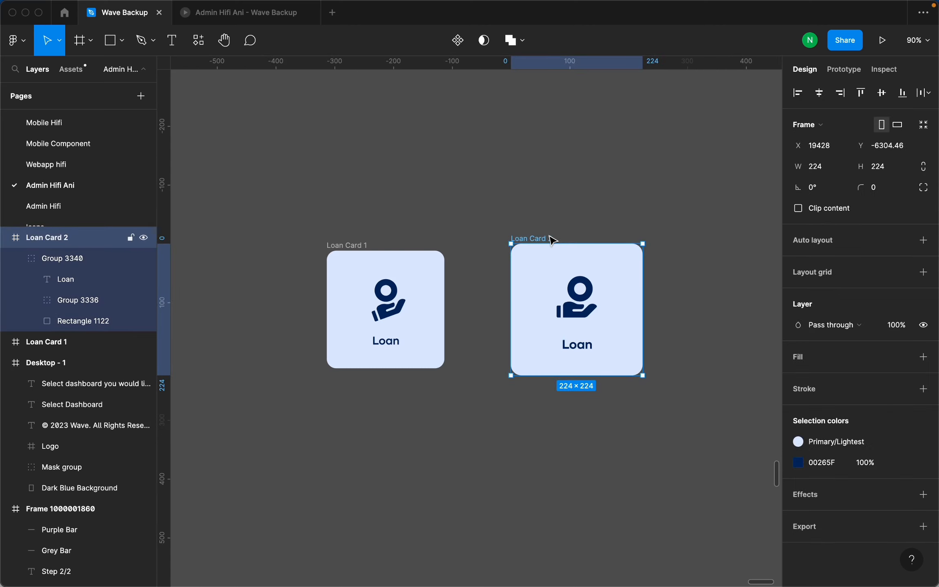
drag(541, 244, 549, 240)
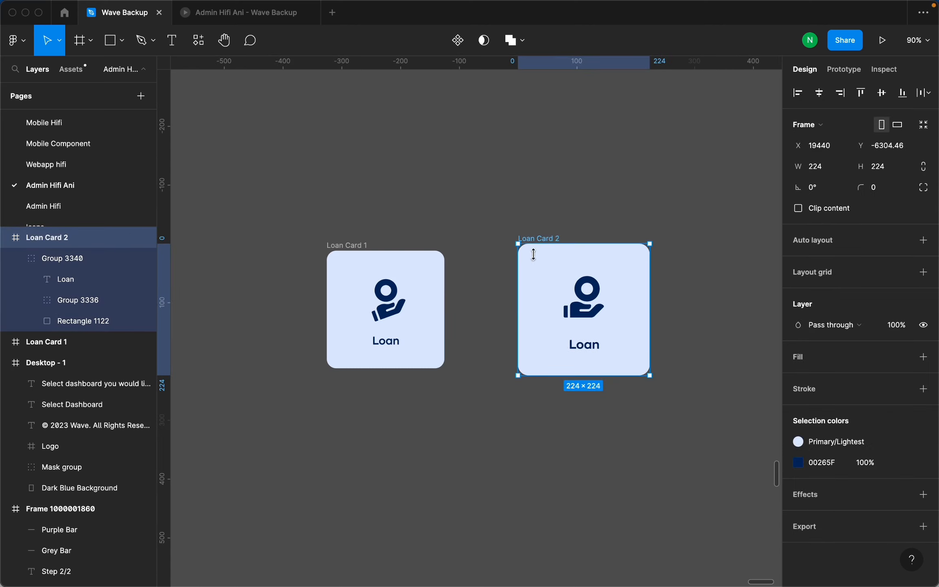
scroll(504, 316, down, 3)
click(479, 335)
Combine the Loan Card 1 and Loan Card 2 frames into a component set.
drag(670, 432, 333, 217)
click(667, 303)
drag(679, 391, 325, 234)
click(465, 41)
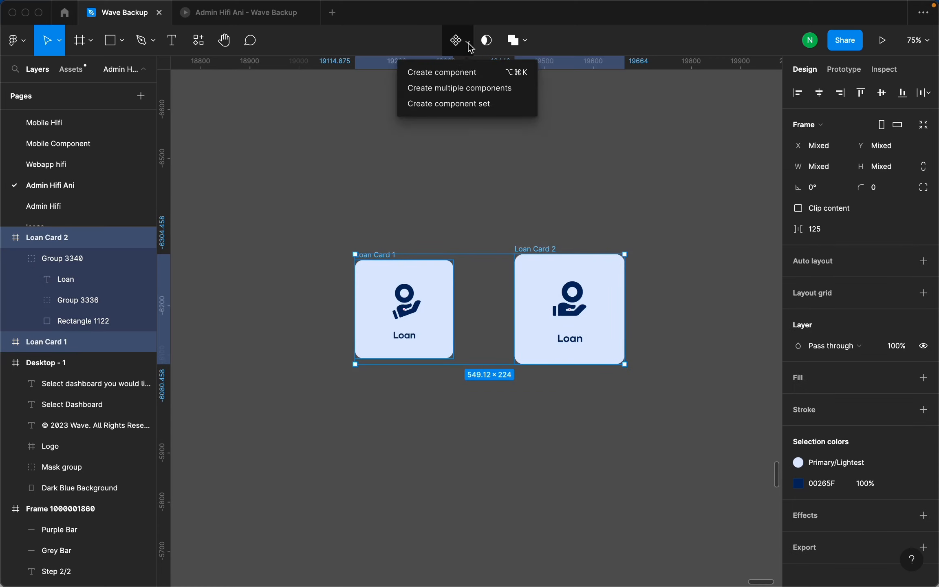
click(460, 104)
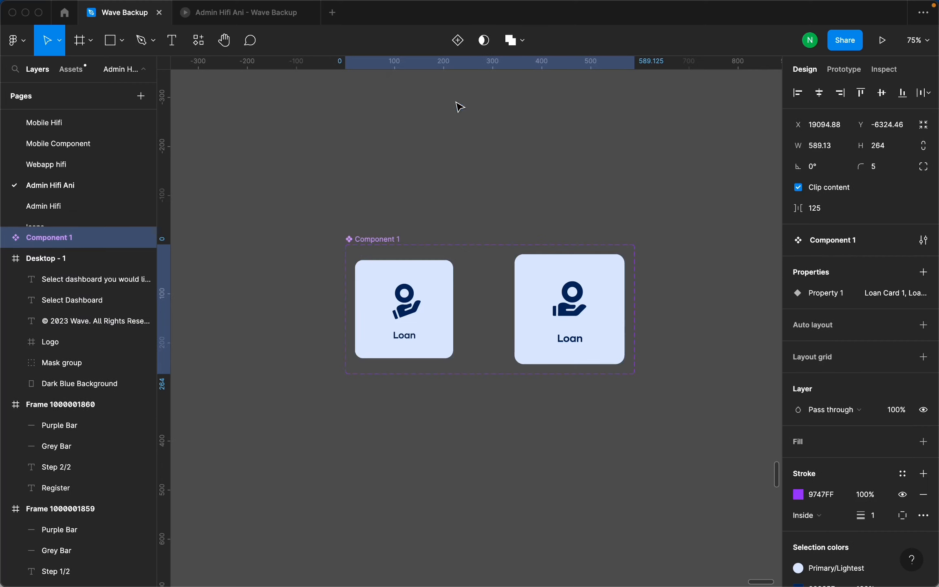
Rename the new component set as Loan Card New.
double_click(386, 239)
text(Loan Card New)
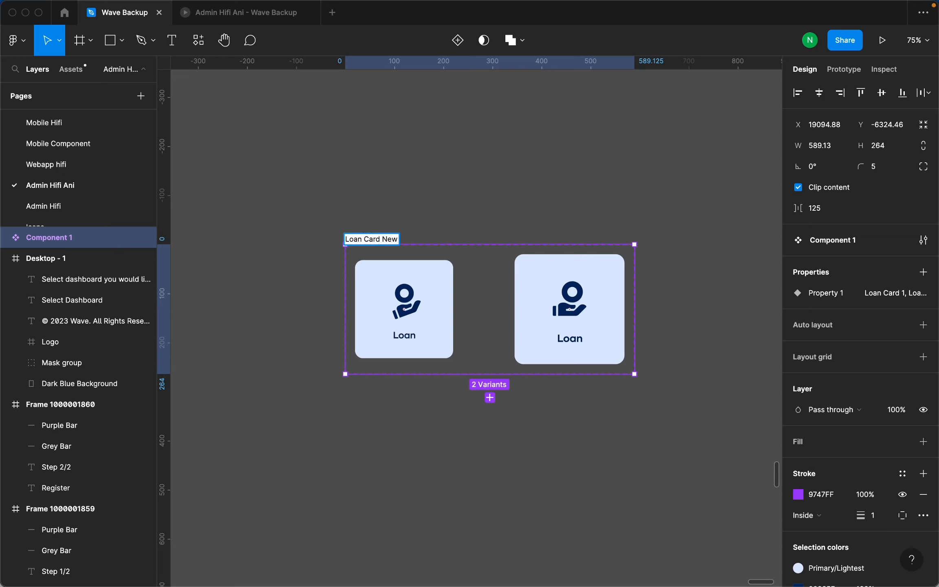
key(Return)
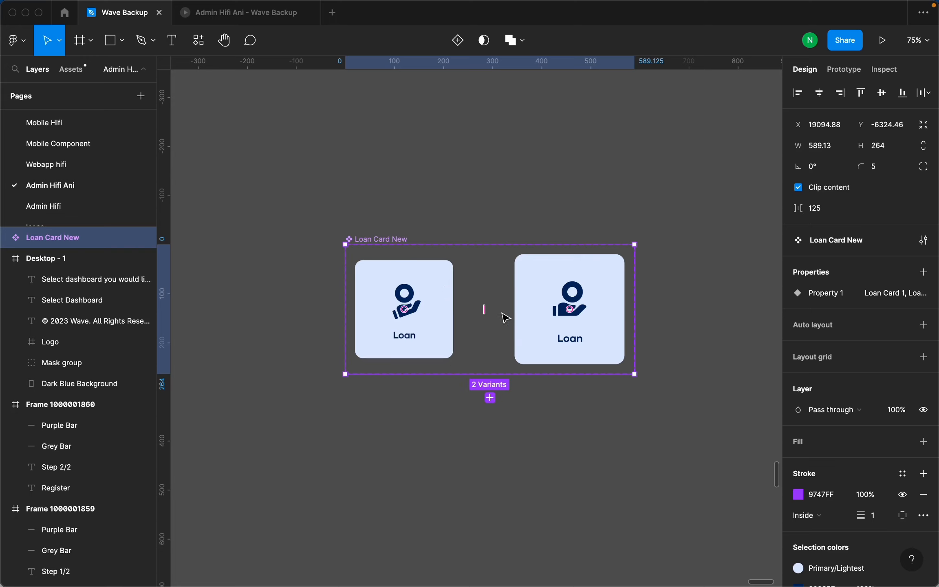
Add a prototype interaction from the Loan Card 1 variant to Loan Card 2, triggered While hovering.
click(849, 71)
mouse_move(439, 308)
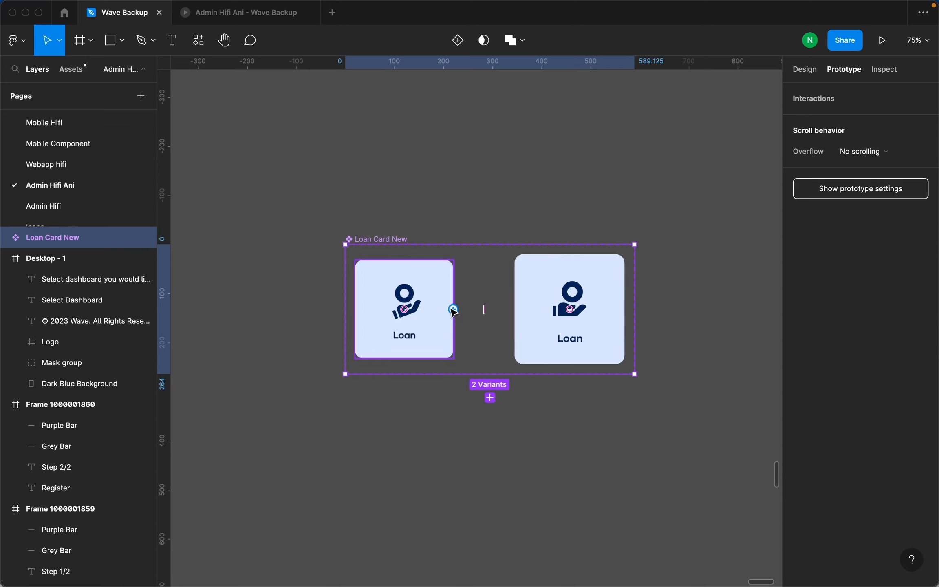
drag(453, 310, 526, 318)
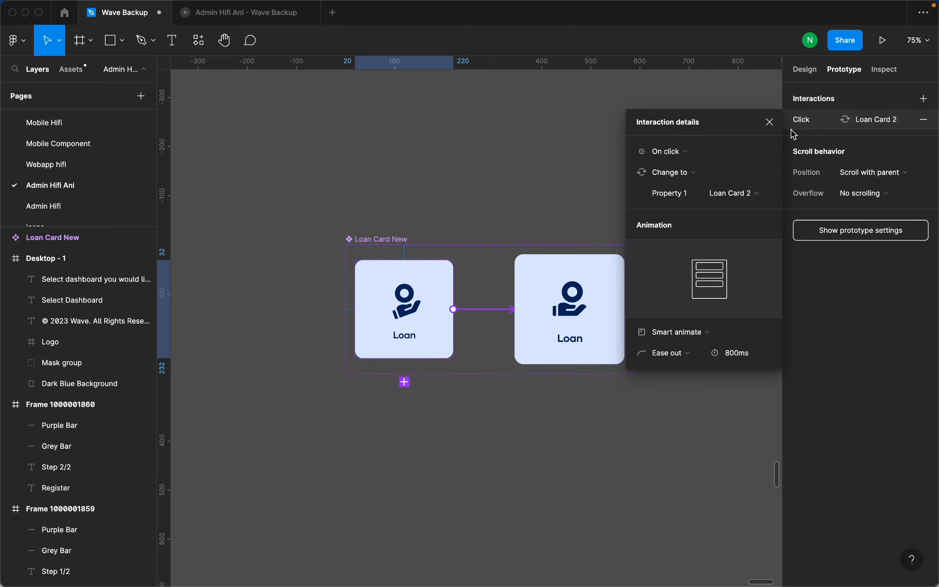
click(678, 153)
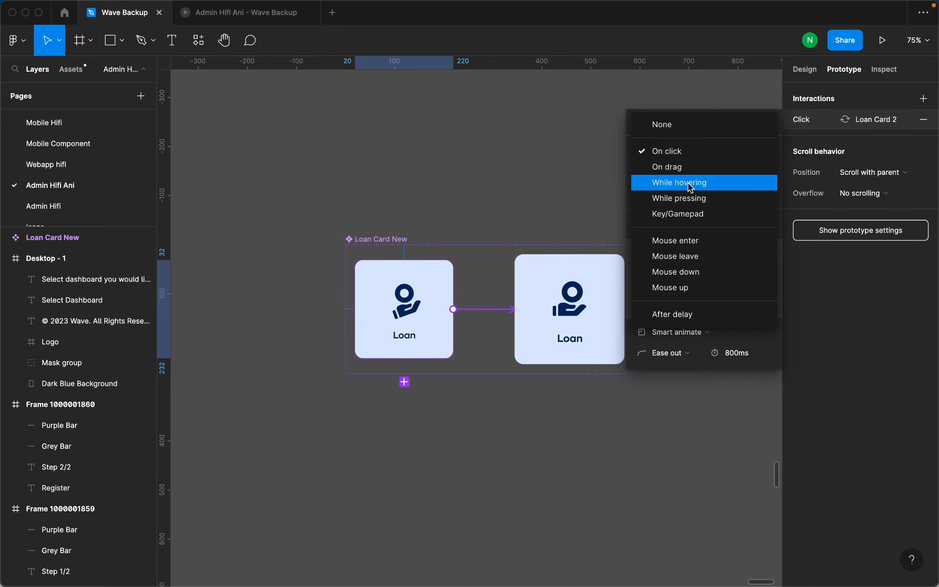
click(688, 183)
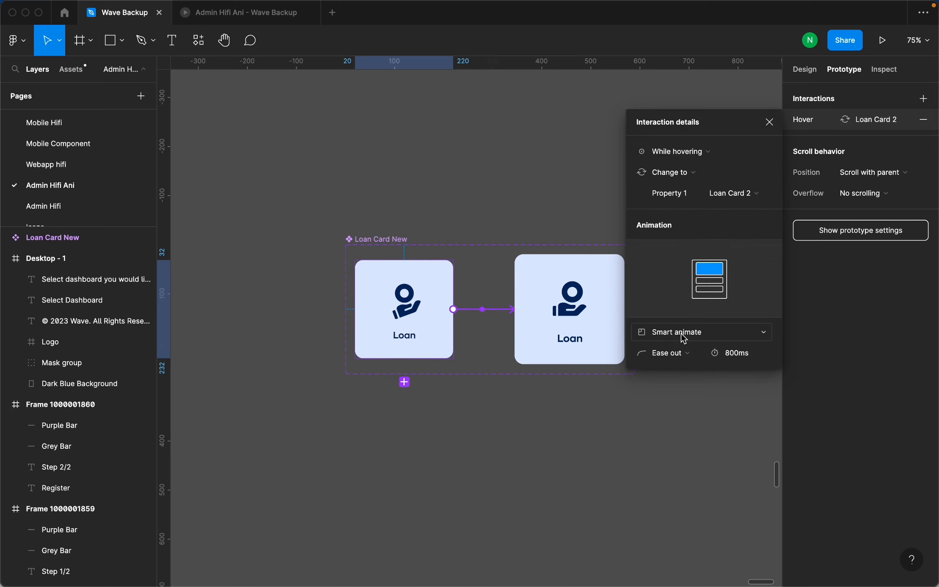
Set the Smart animate duration of the hover interaction to 300ms and close its details.
click(736, 362)
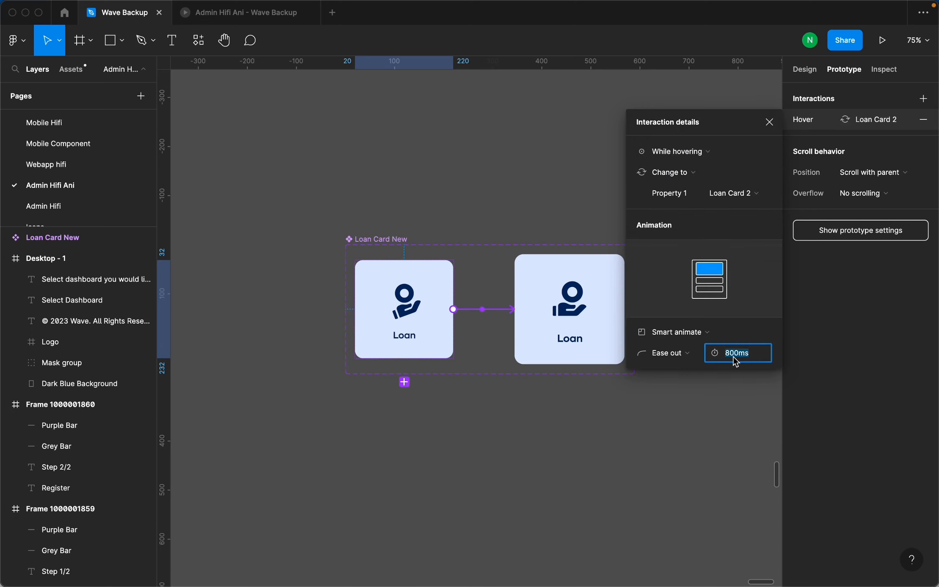
text(300)
key(Return)
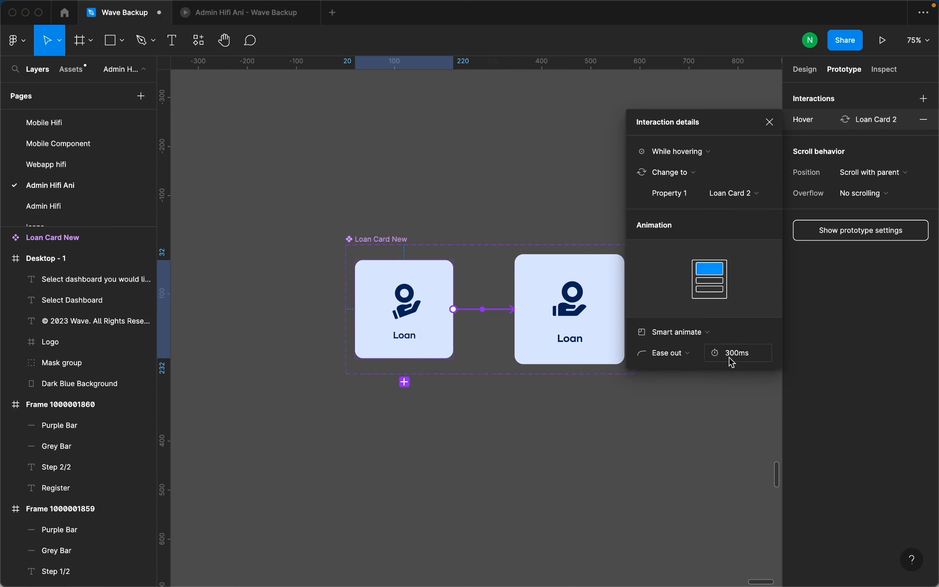
click(468, 183)
Examine the While hovering interaction settings of the original Loan card component, then return to Loan Card New.
scroll(547, 260, down, 15)
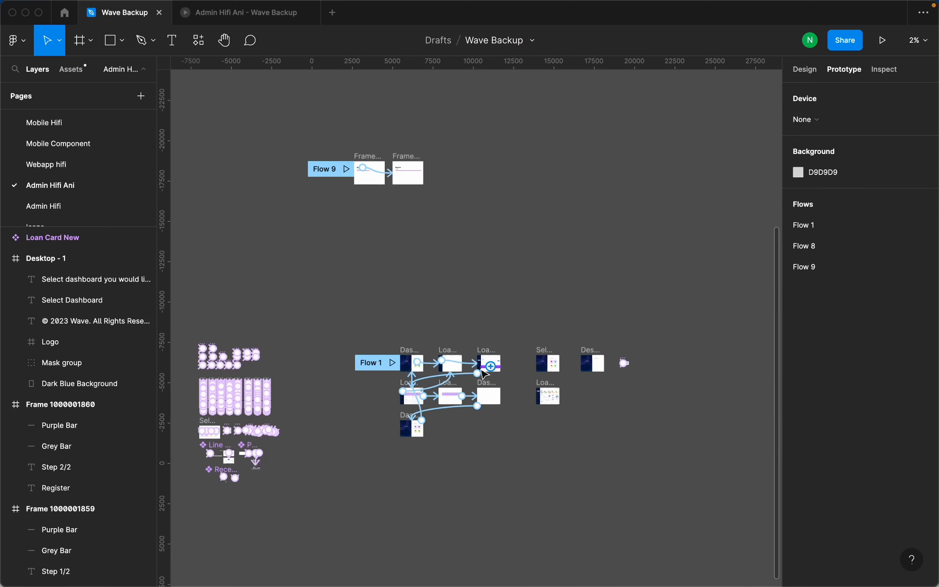
scroll(552, 385, left, 3)
scroll(292, 448, up, 15)
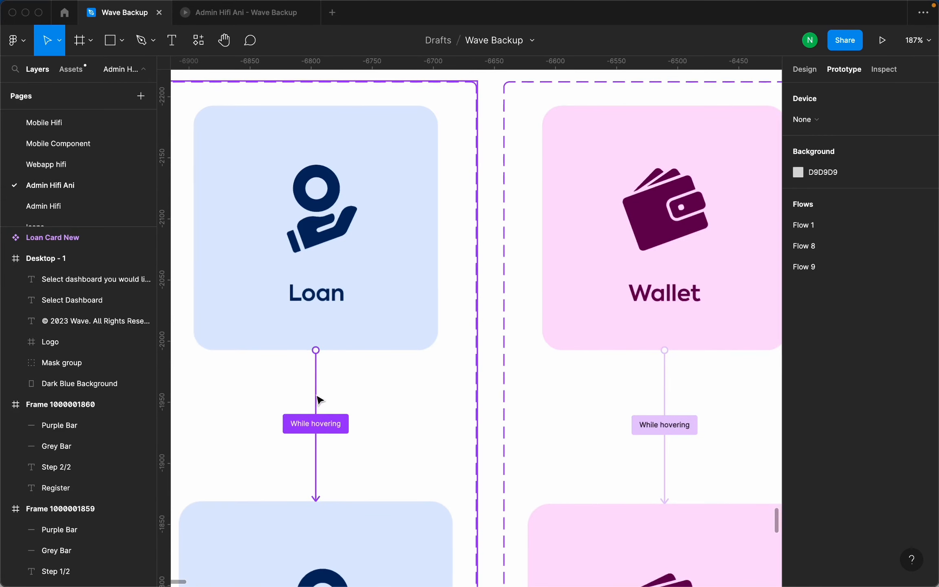
click(317, 399)
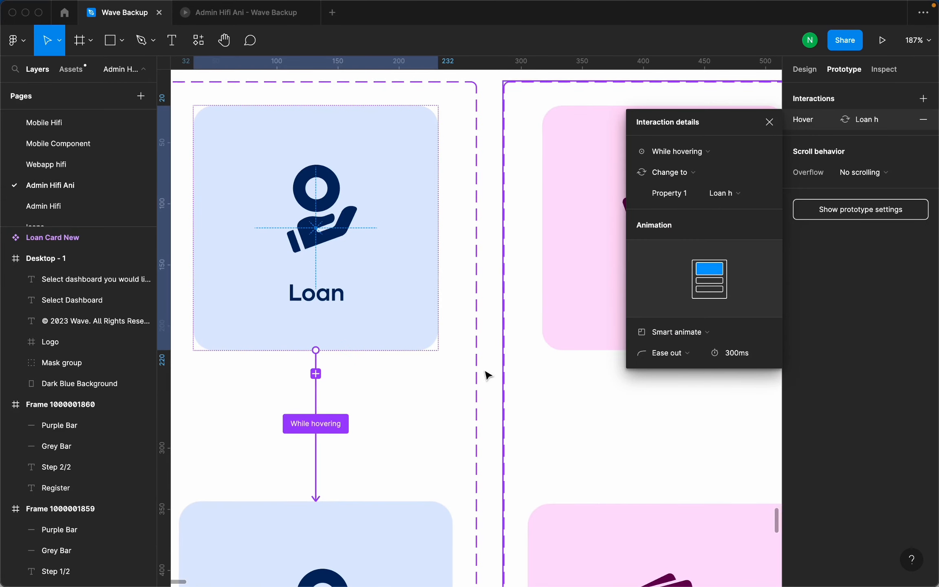
scroll(441, 390, down, 20)
click(440, 390)
scroll(434, 358, up, 10)
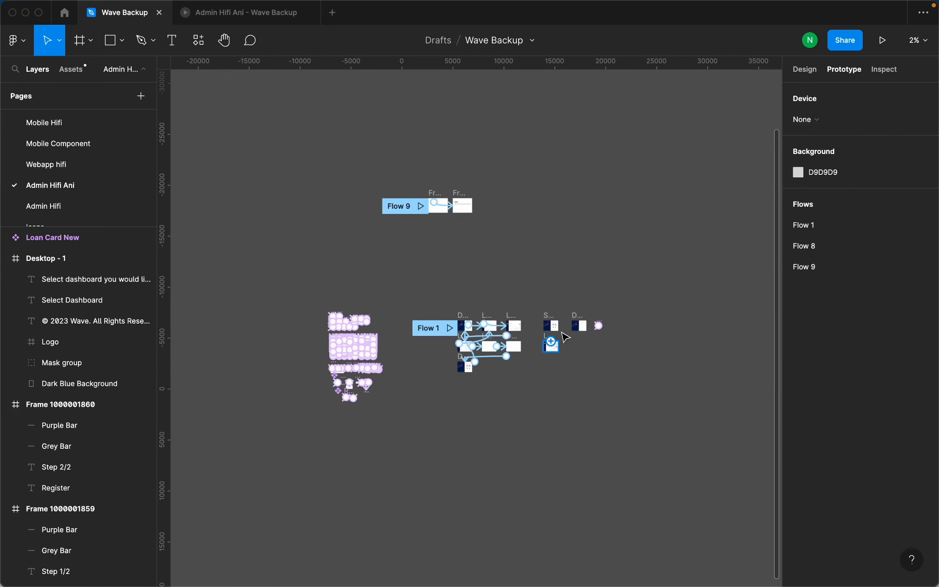
scroll(489, 287, up, 3)
click(704, 262)
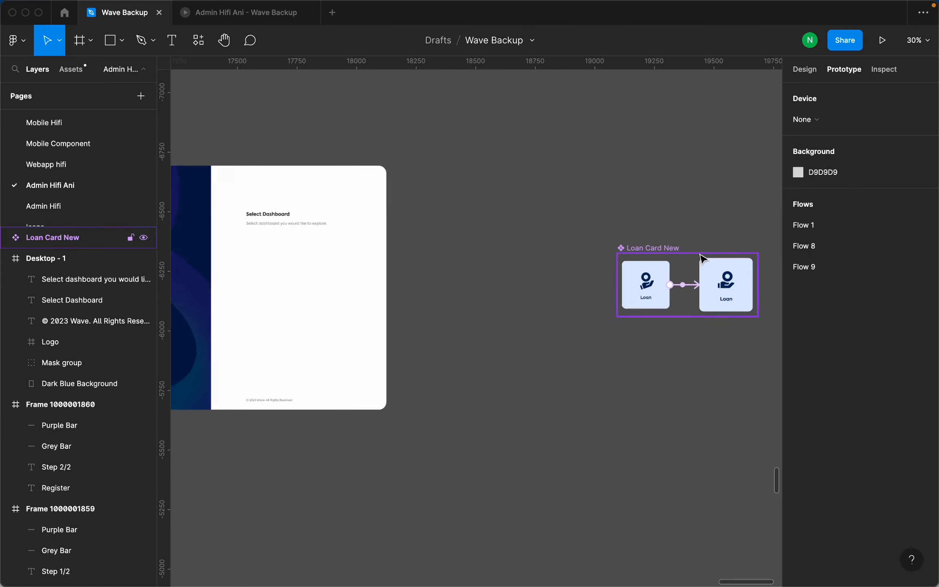
scroll(592, 257, up, 5)
click(595, 252)
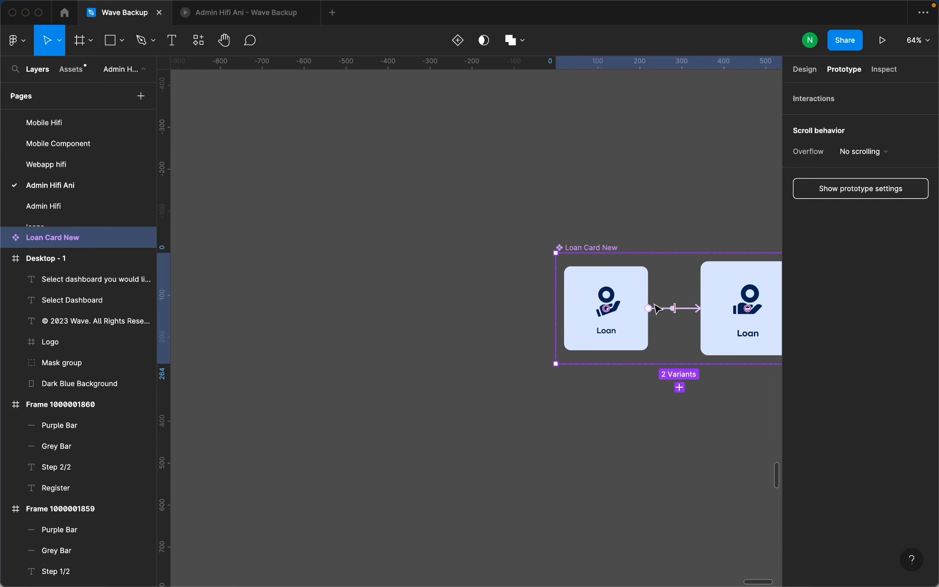
scroll(513, 245, down, 3)
click(550, 210)
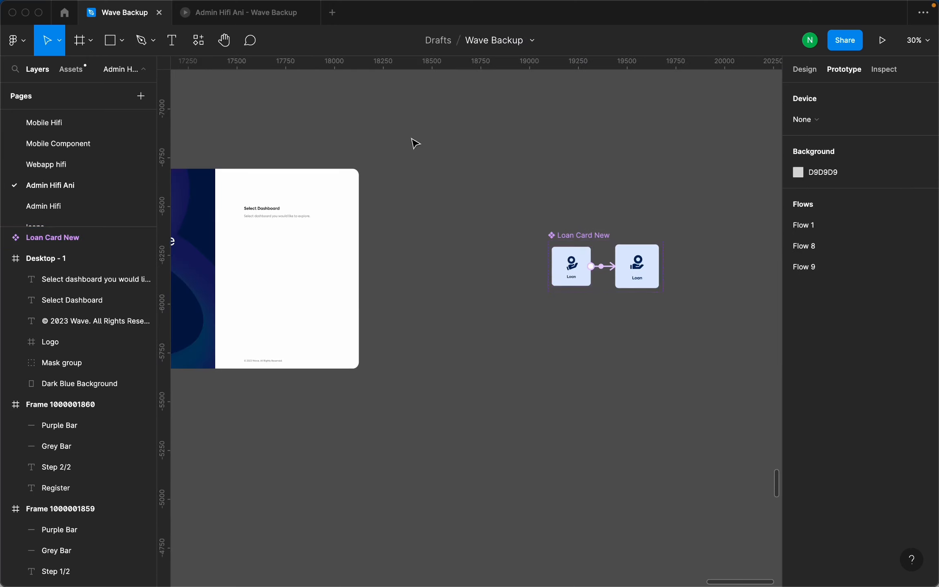
click(805, 71)
scroll(618, 241, up, 5)
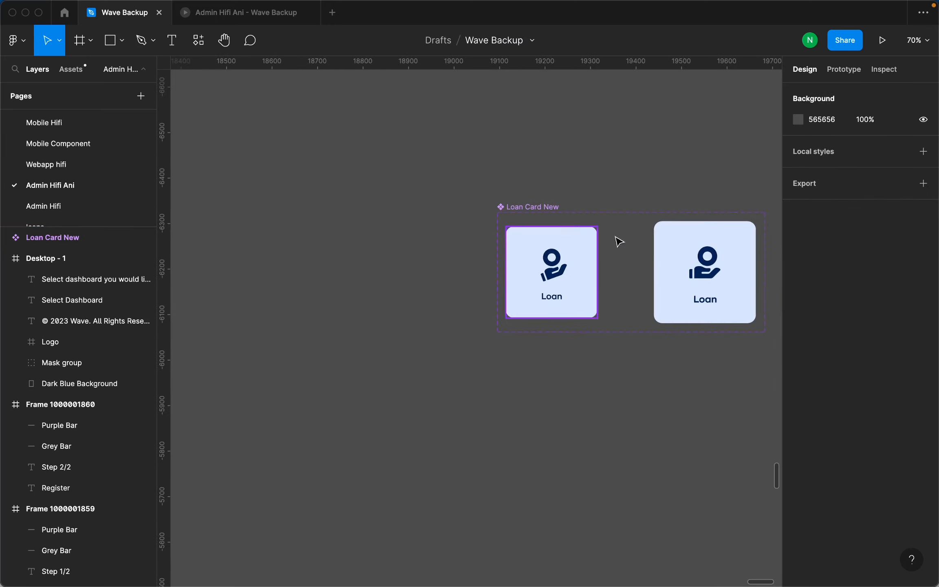
scroll(615, 253, down, 5)
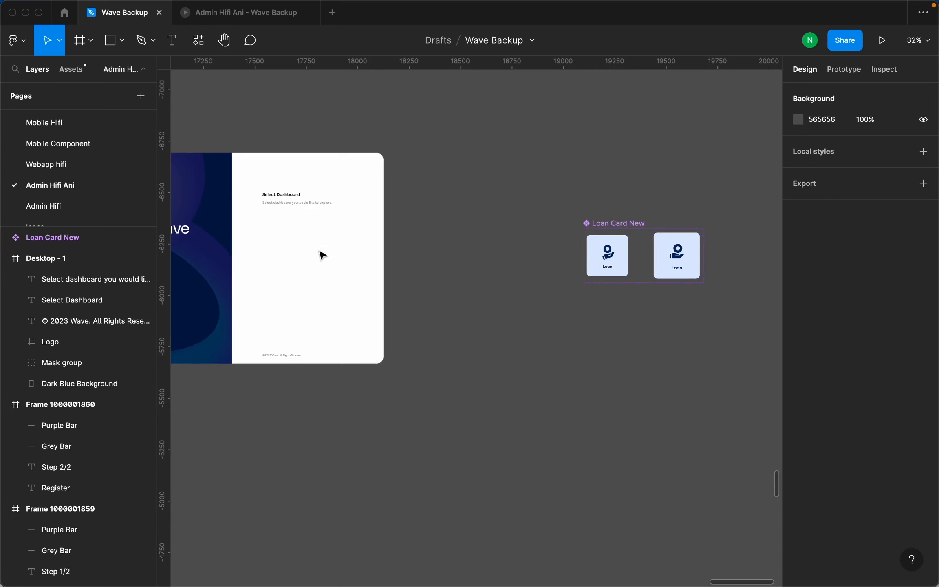
click(619, 252)
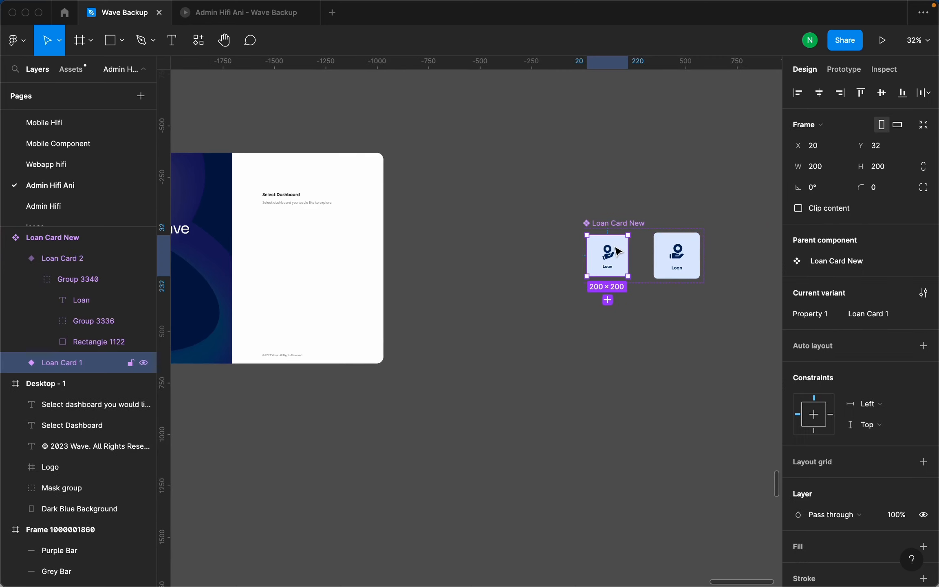
scroll(617, 253, down, 2)
scroll(608, 252, up, 4)
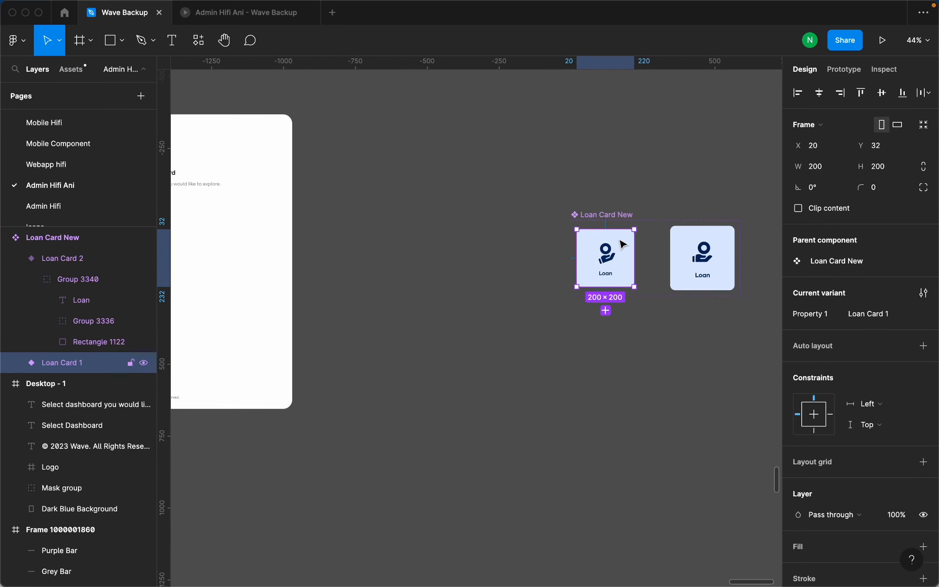
scroll(412, 230, down, 5)
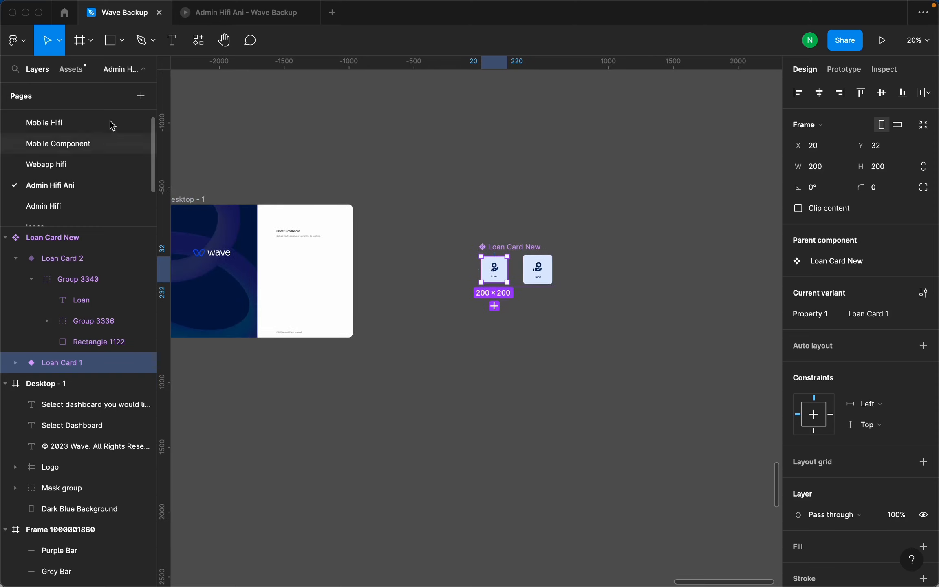
Insert a Loan Card New instance from the Admin Hifi Ani local components into Desktop - 1, below the Select Dashboard text.
click(72, 70)
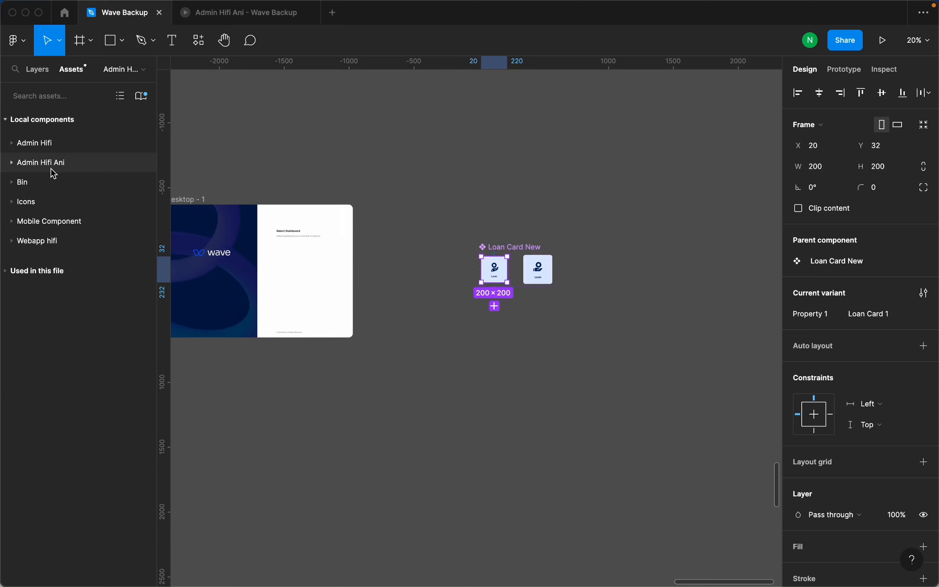
click(20, 166)
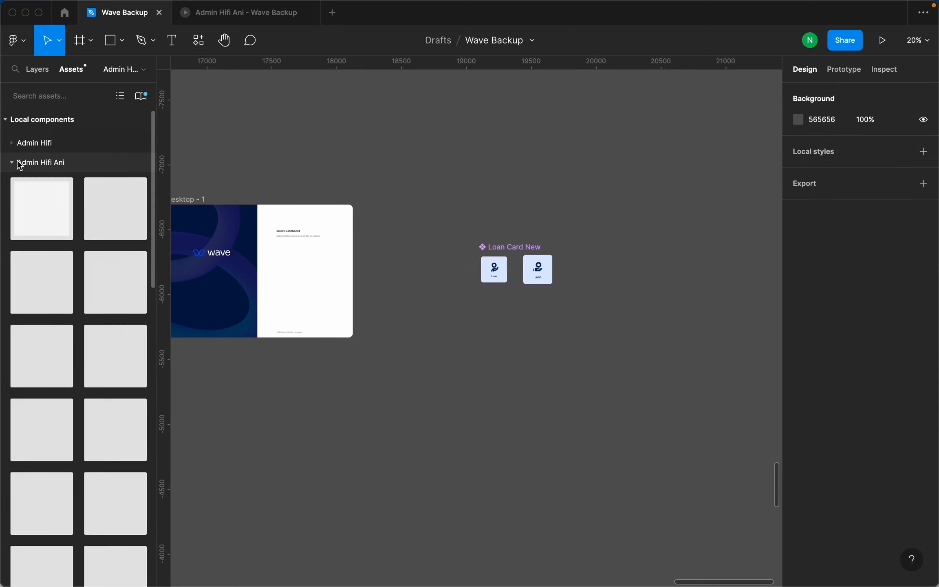
scroll(81, 253, down, 5)
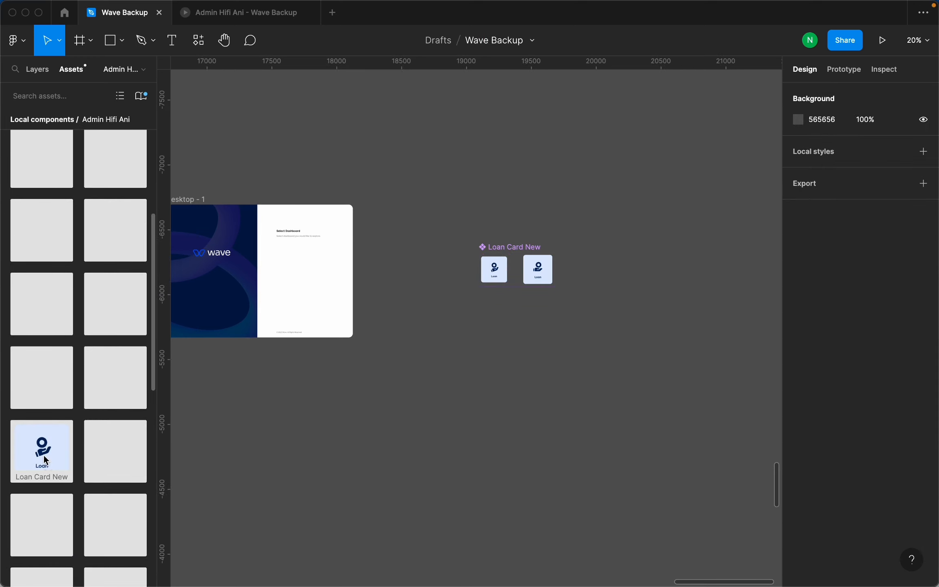
drag(40, 452, 288, 267)
scroll(270, 281, up, 5)
click(497, 266)
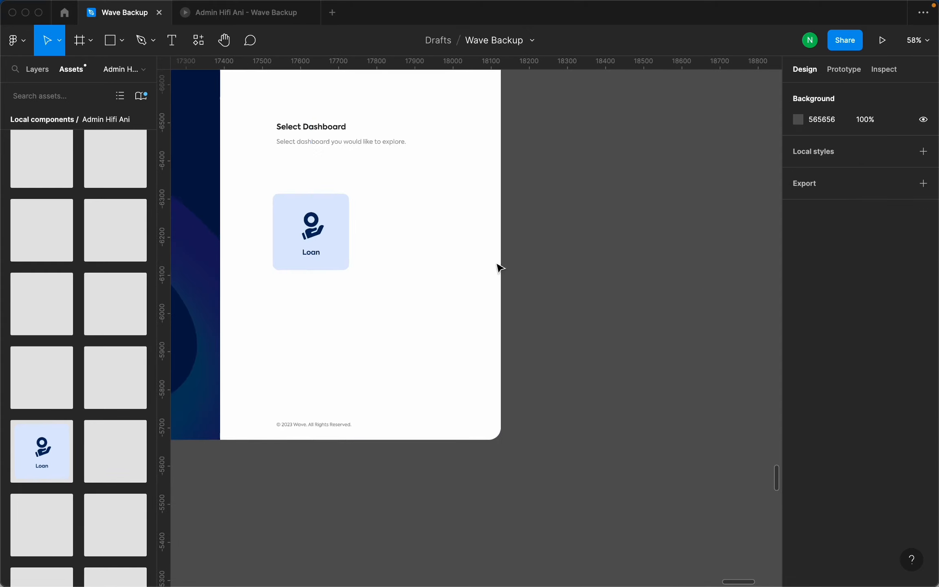
Align the Loan Card New instance with the Select Dashboard text at about X 852, Y 346, and show the page's layers.
scroll(499, 265, down, 2)
scroll(354, 245, up, 2)
click(401, 234)
drag(404, 239, 408, 227)
click(33, 70)
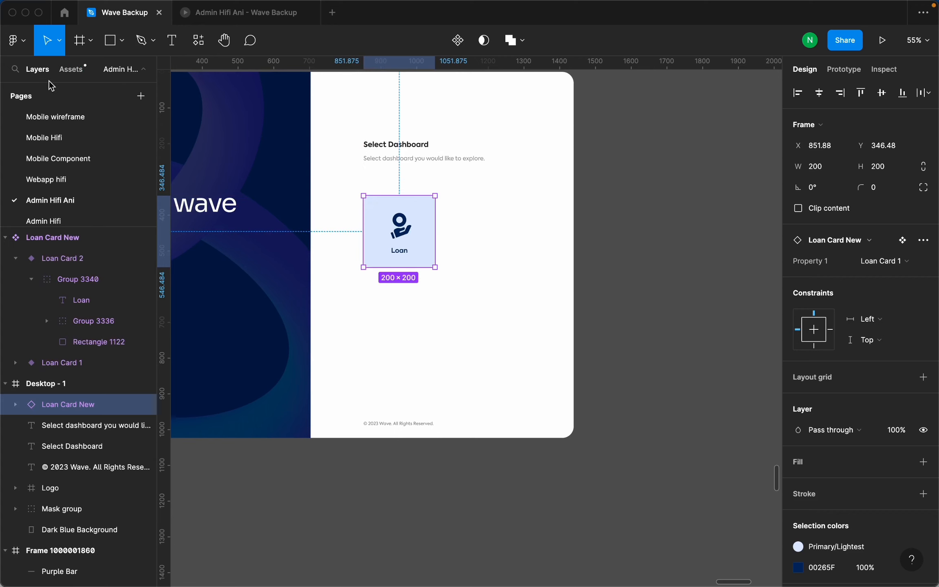
Make the Desktop - 1 frame a flow starting point in its prototype settings.
scroll(377, 185, down, 5)
scroll(350, 170, up, 3)
key(Escape)
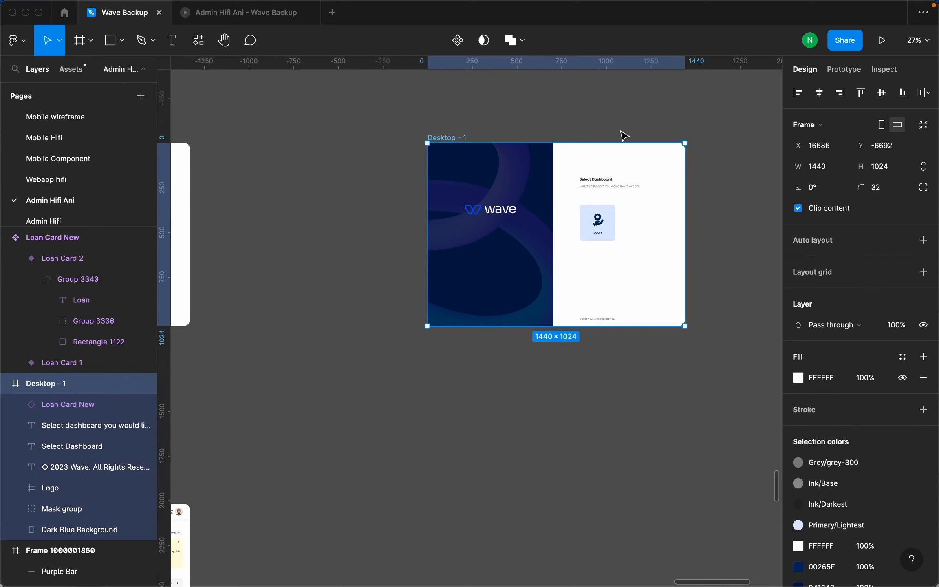
click(849, 76)
click(924, 99)
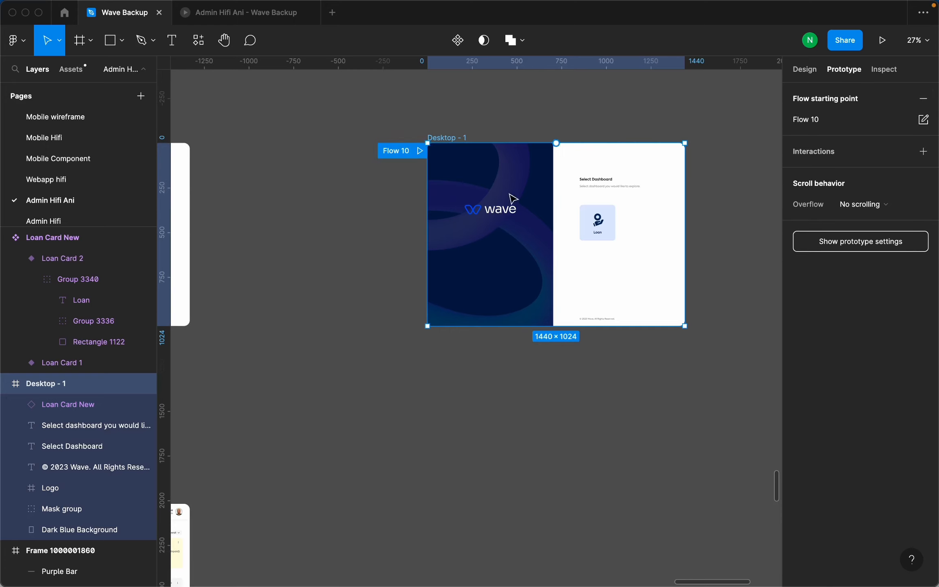
Play the Desktop - 1 flow without the flows sidebar, scaled to fit, test the Loan card's hover animation, and return to the Wave Backup design file.
click(420, 151)
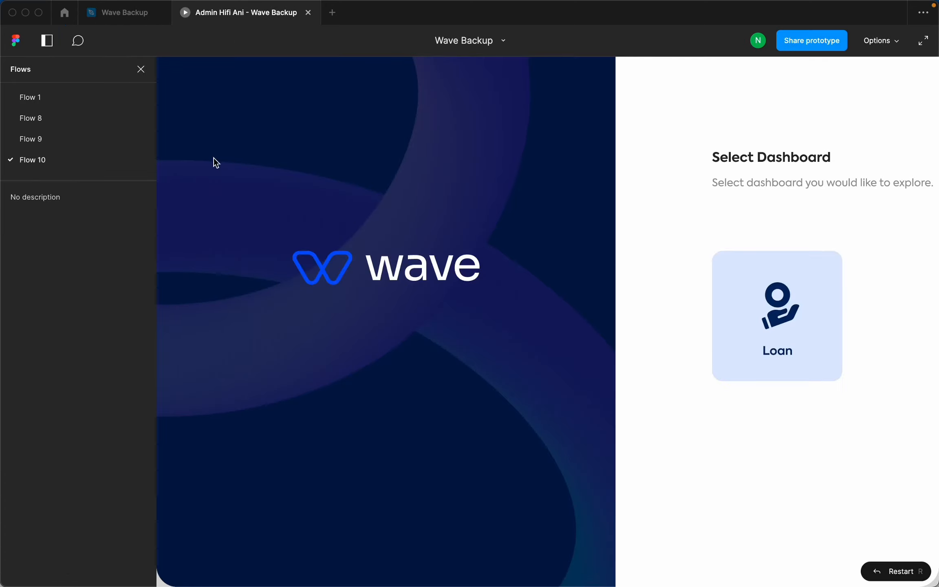
click(46, 40)
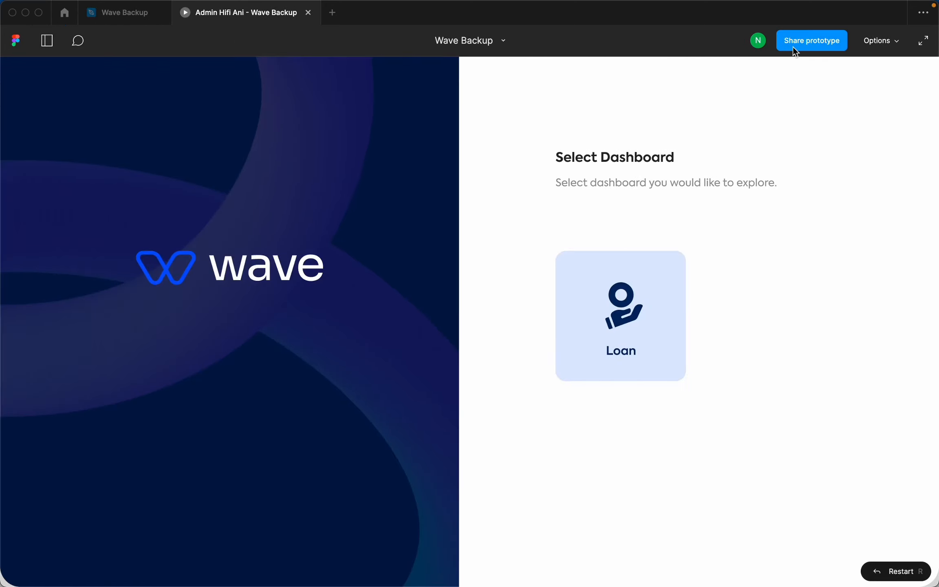
click(881, 41)
click(855, 119)
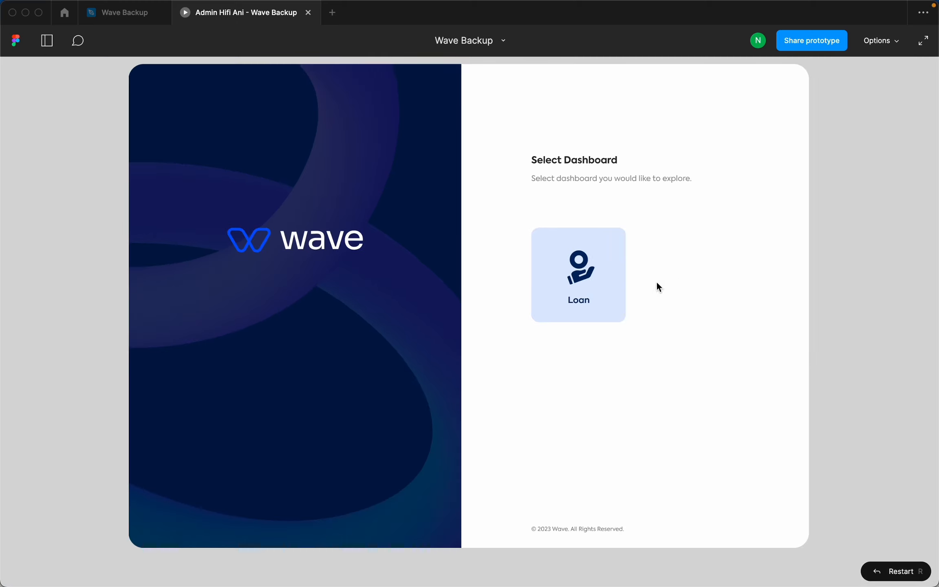
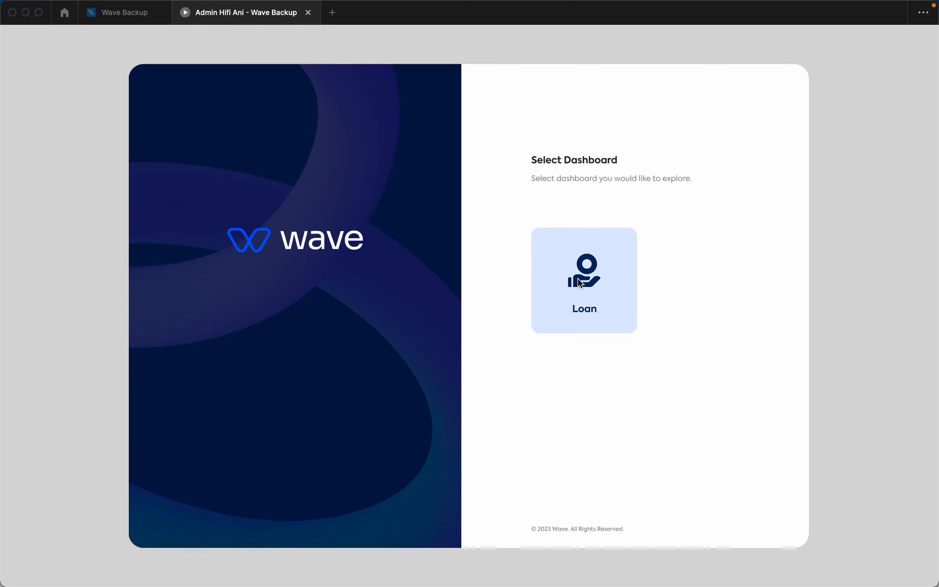
mouse_move(141, 28)
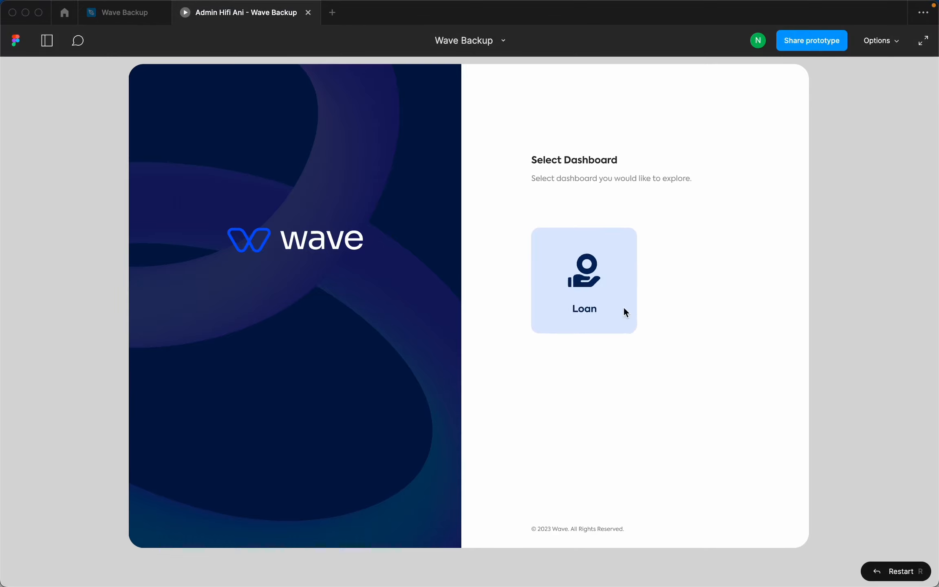
click(134, 24)
Move the Loan Card New instance out of Desktop - 1 onto the empty canvas beside it, at about X 18318, Y -6299.
scroll(541, 256, up, 5)
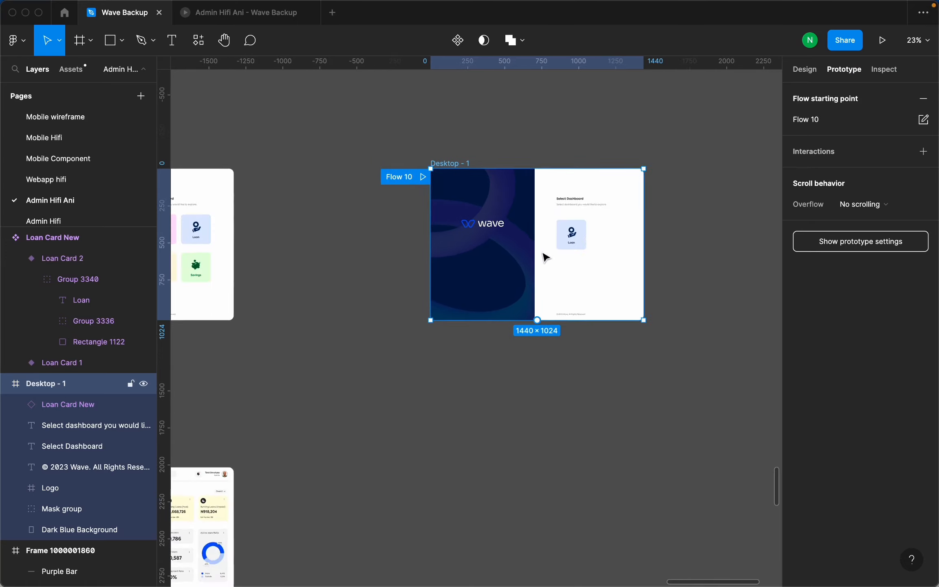
click(522, 221)
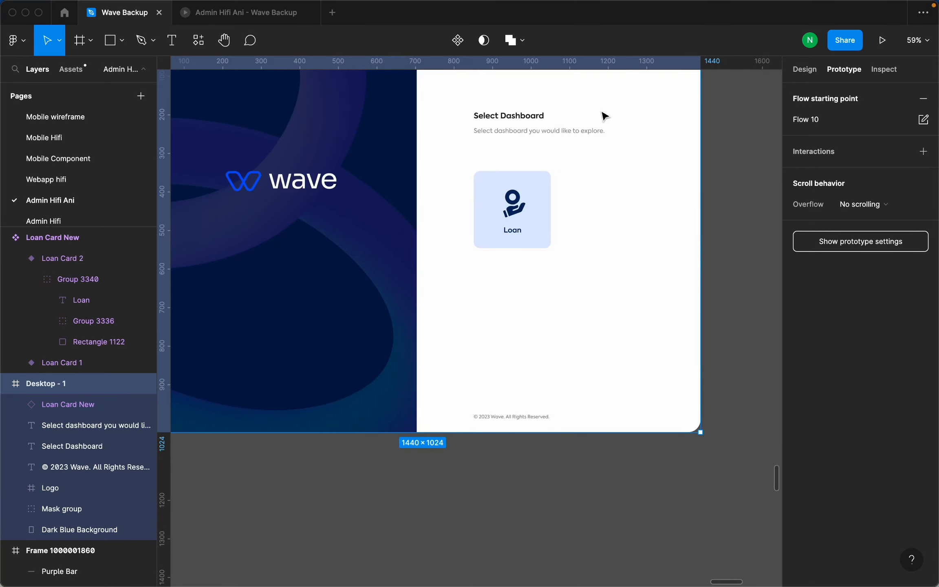
click(805, 69)
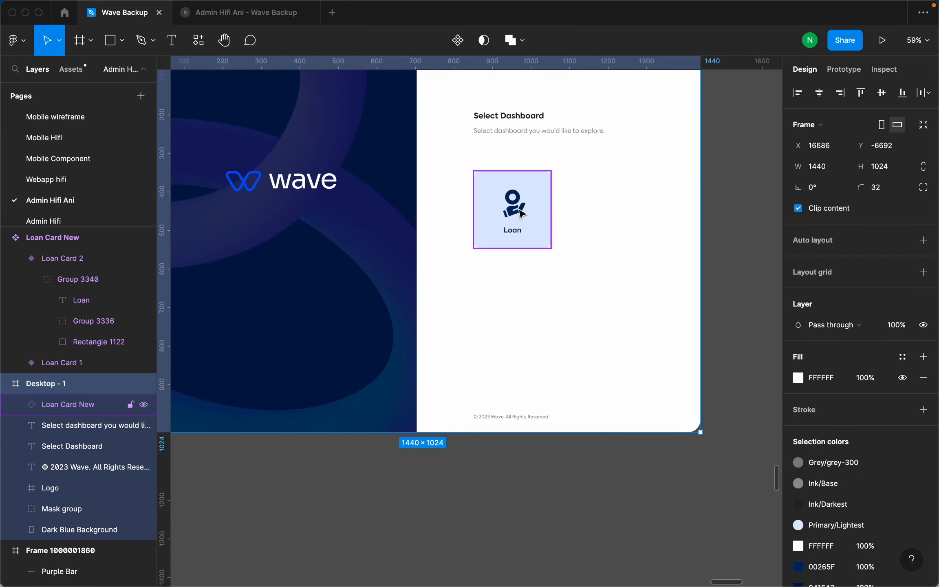
scroll(522, 214, down, 3)
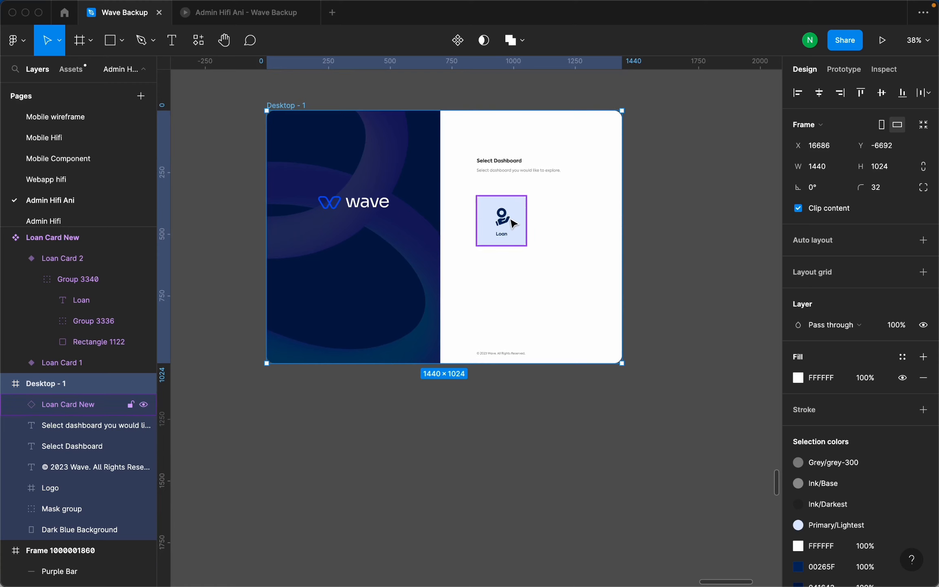
drag(514, 223, 683, 239)
key(ctrl+z)
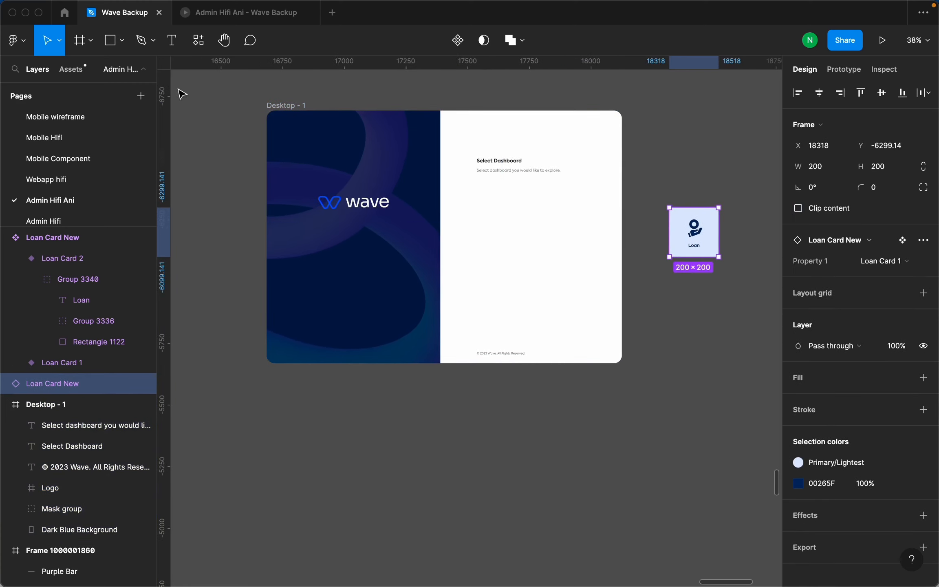
Draw a square frame about 335 × 335 on the empty canvas below the detached Loan Card New instance.
click(78, 40)
scroll(477, 366, down, 2)
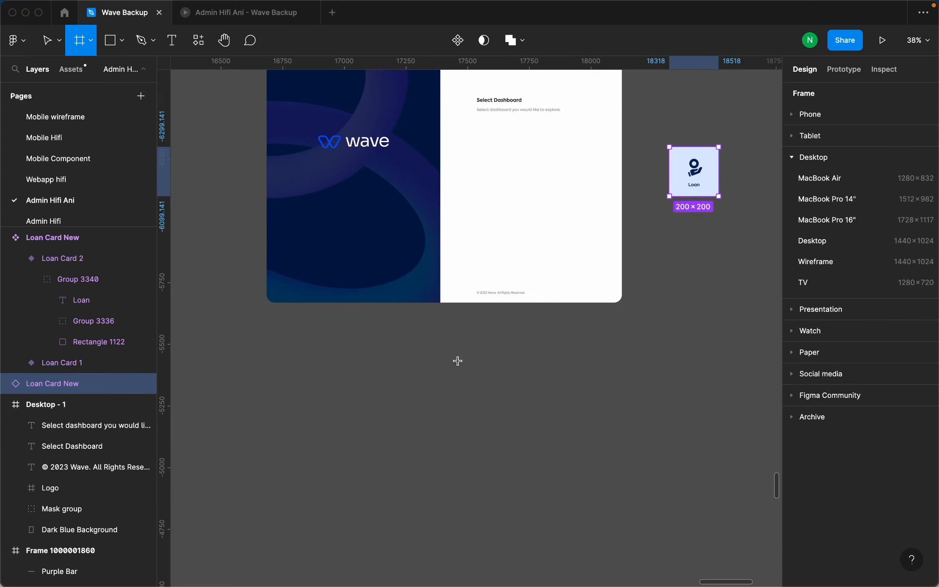
scroll(490, 361, down, 3)
scroll(623, 336, down, 3)
scroll(653, 287, up, 6)
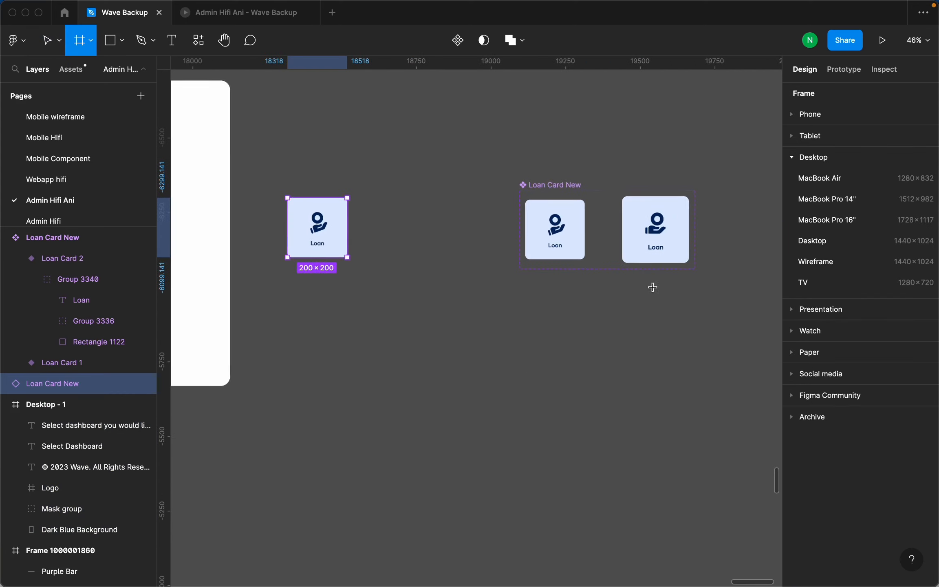
scroll(666, 234, up, 3)
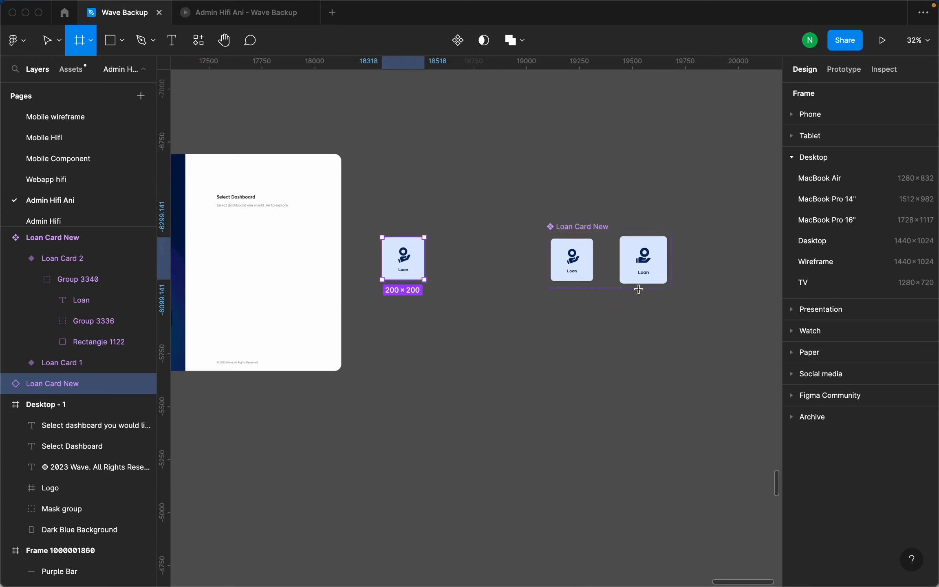
scroll(484, 341, down, 3)
scroll(466, 304, up, 5)
drag(542, 379, 561, 399)
Rename the new square frame as Frame for loan.
double_click(505, 298)
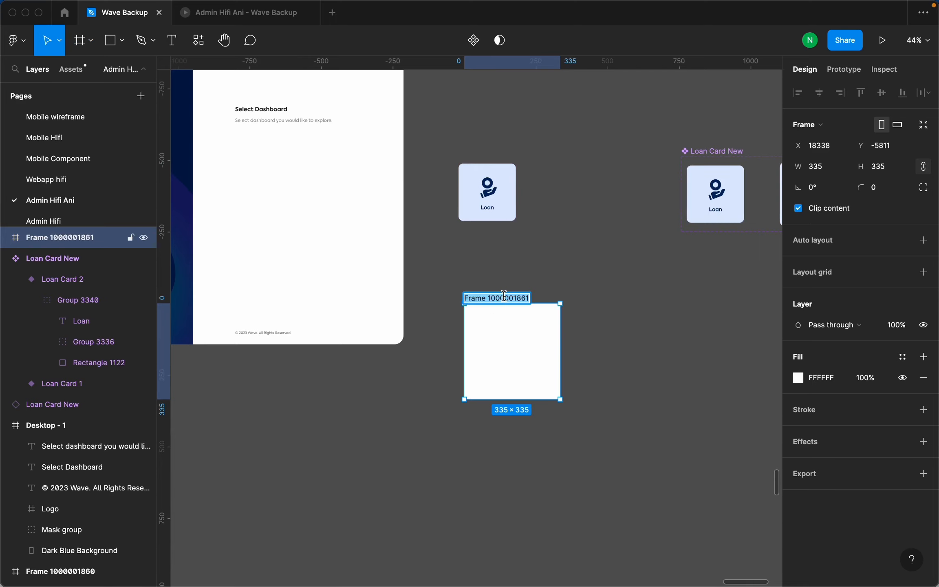
text(Fra)
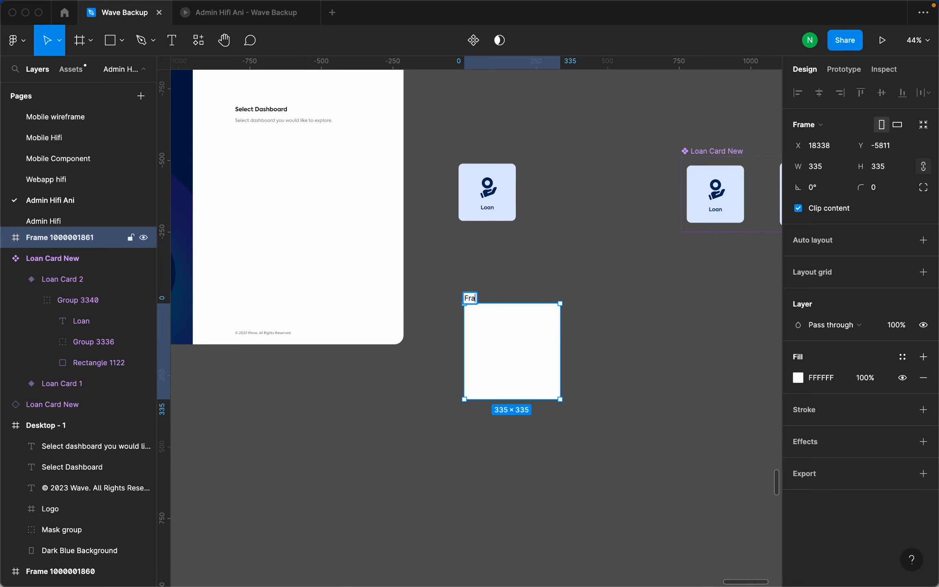
text(me for laon)
key(Return)
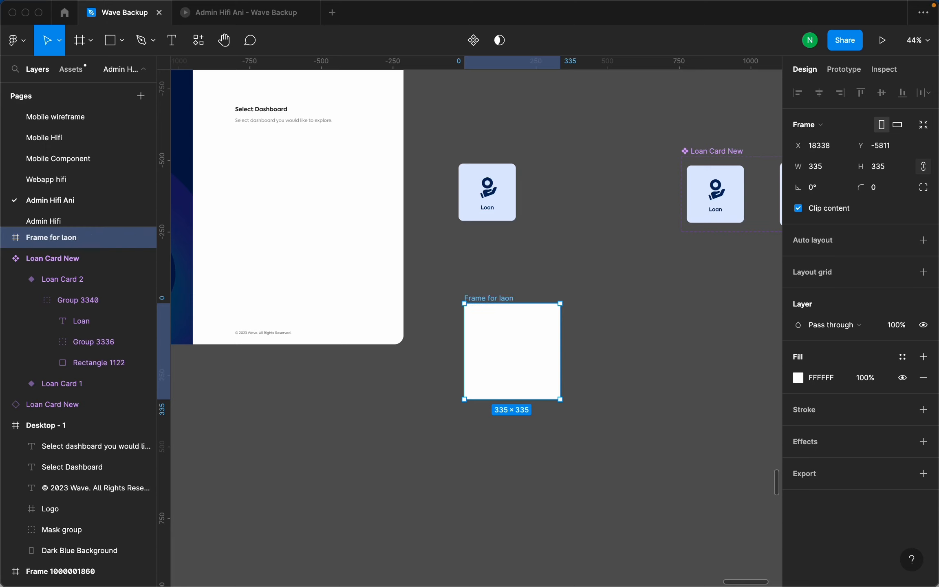
click(558, 285)
double_click(504, 298)
click(514, 297)
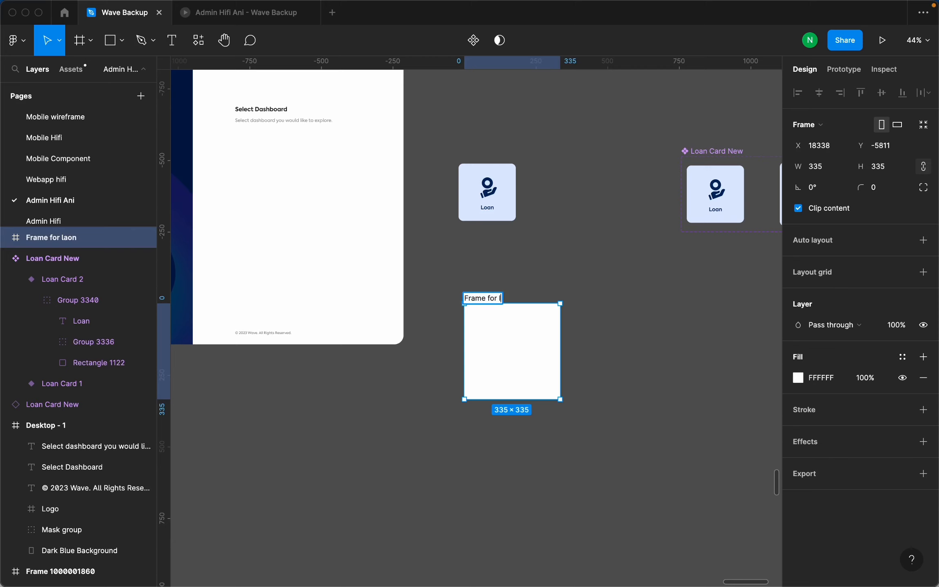
key(Return)
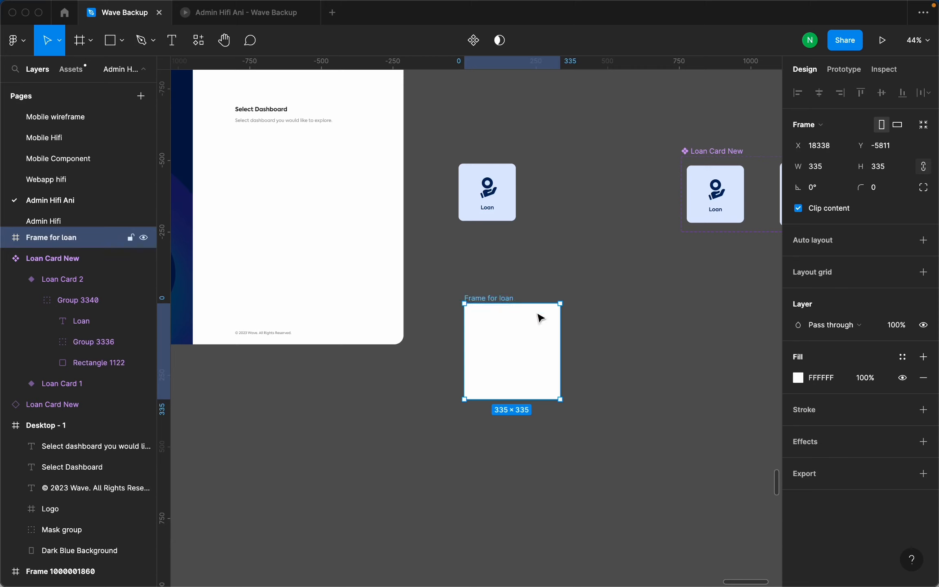
Resize Frame for loan to 224 × 224 and place the Loan Card New instance inside it at X 12, Y 12.
click(831, 169)
key(Return)
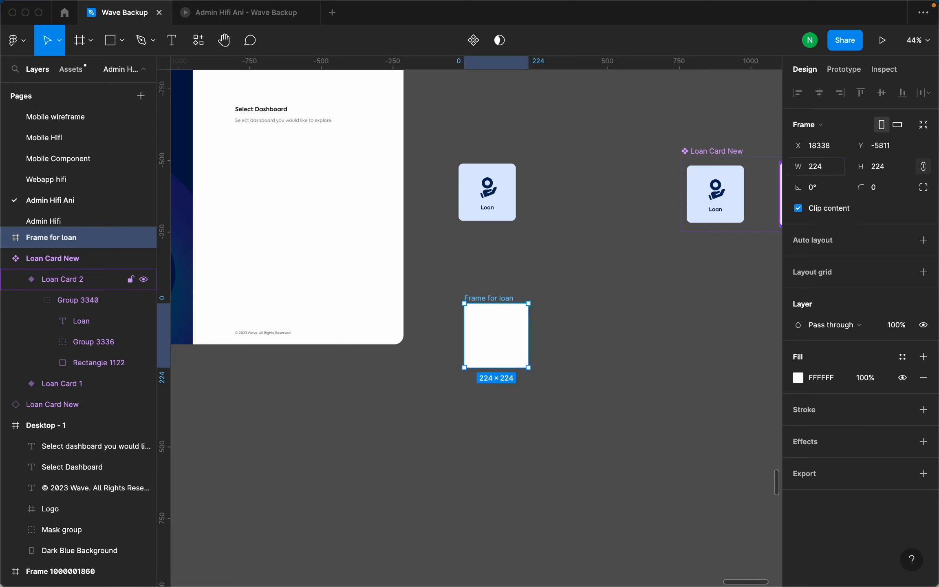
click(566, 322)
click(504, 183)
drag(501, 210, 504, 332)
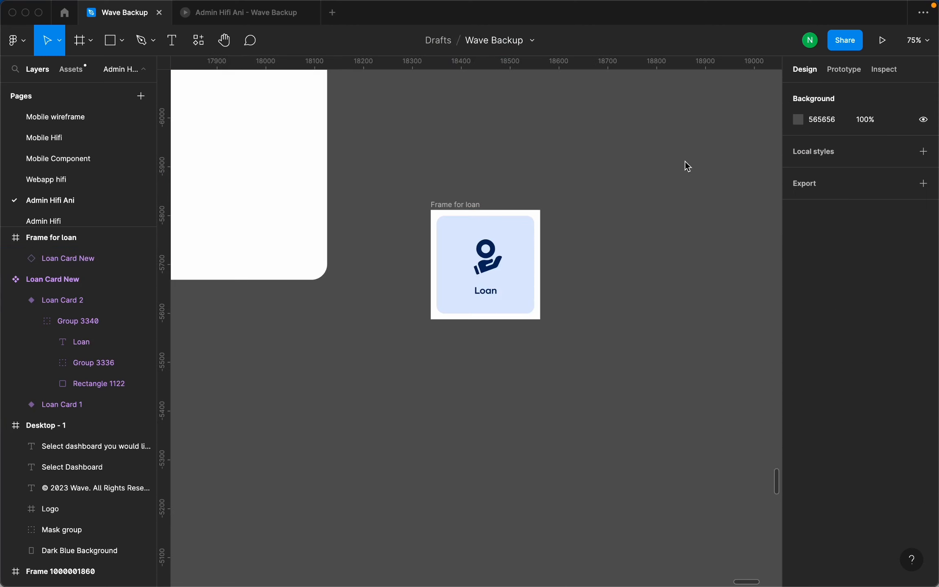
click(519, 245)
Add auto layout to Frame for loan and align its content to the center.
click(480, 205)
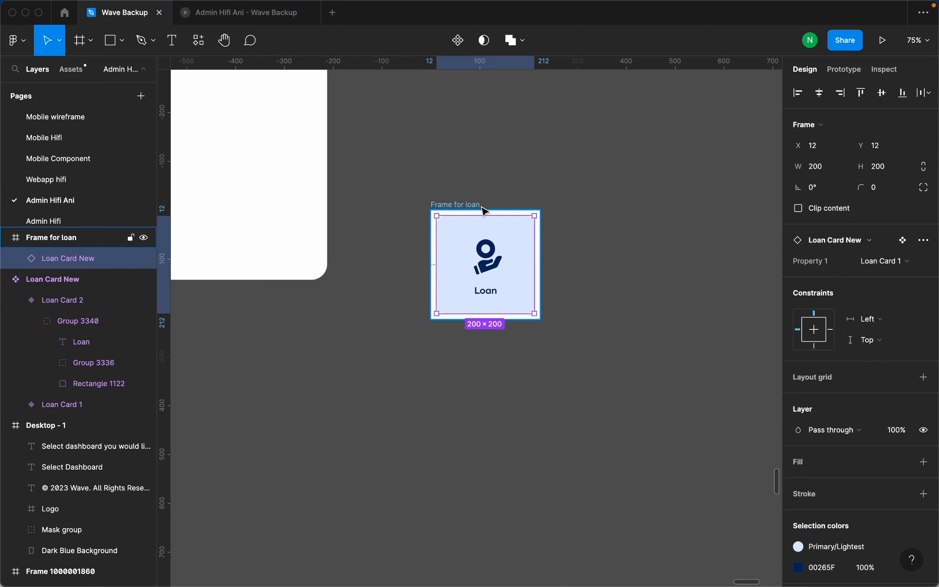
scroll(536, 220, up, 2)
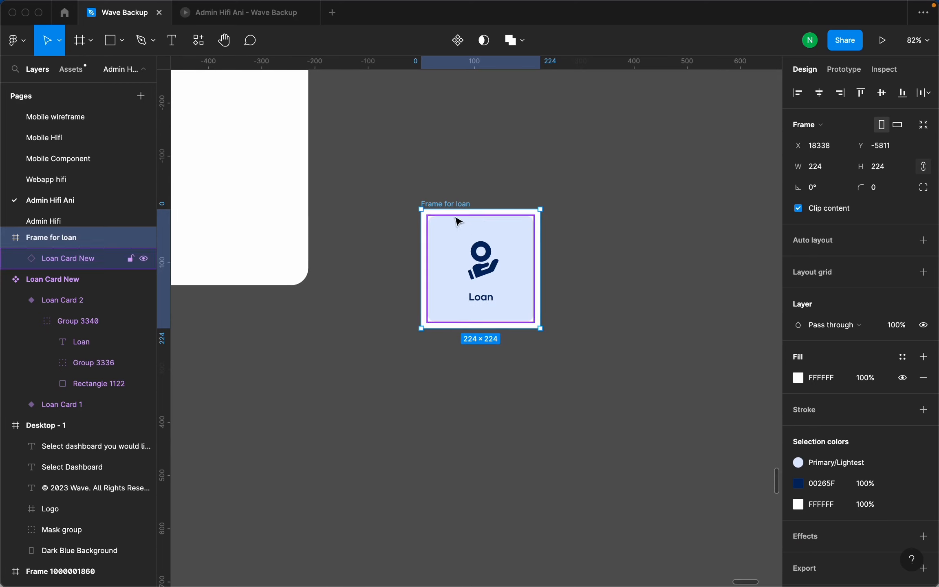
scroll(484, 204, up, 5)
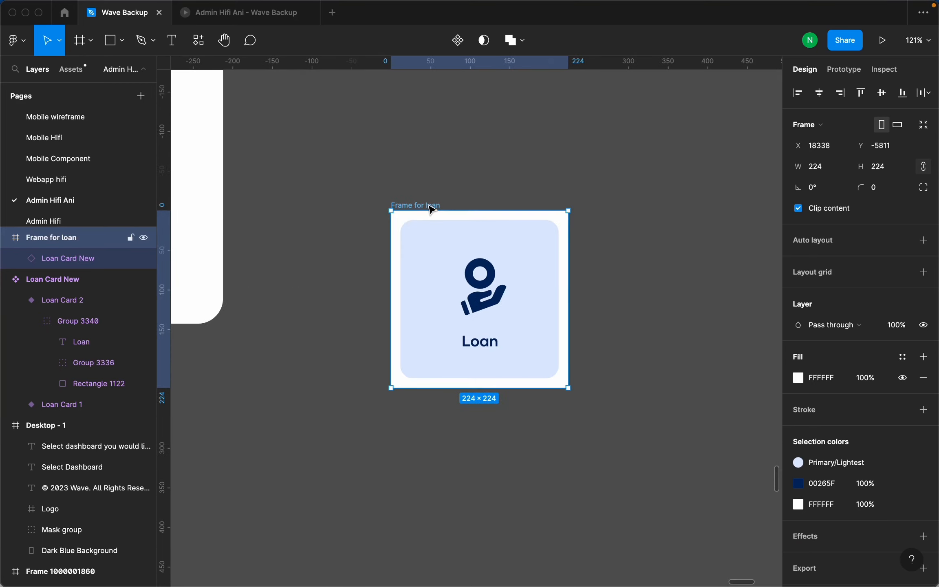
click(924, 241)
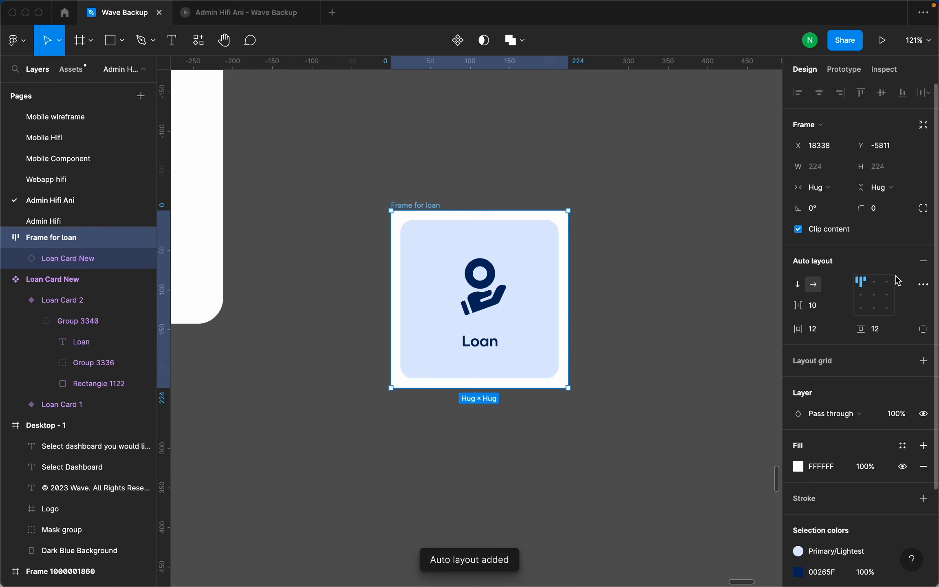
click(880, 301)
click(645, 275)
Move Frame for loan into Desktop - 1 below the Select Dashboard text, at about X 852, Y 373.
scroll(646, 275, down, 5)
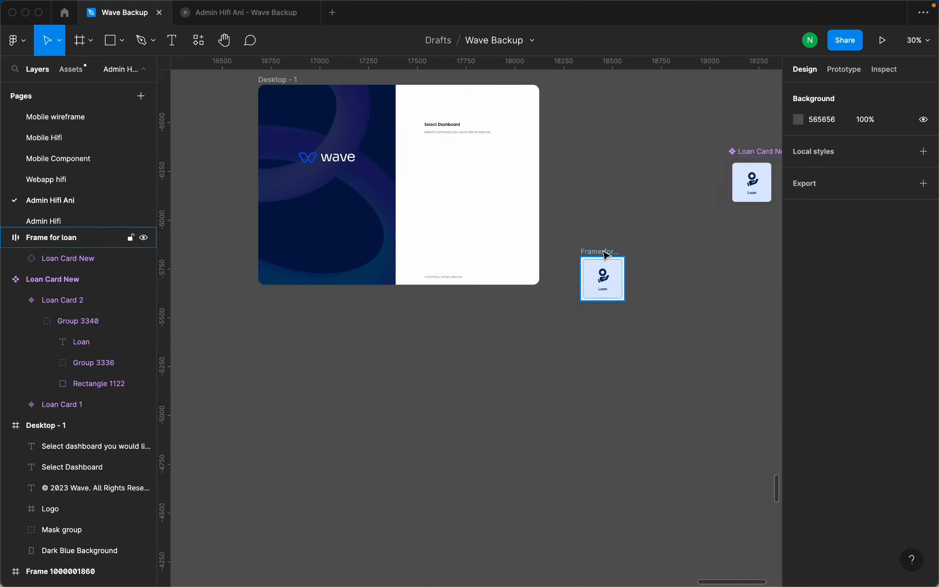
scroll(602, 250, up, 4)
scroll(594, 263, down, 4)
drag(596, 265, 449, 176)
drag(455, 176, 455, 177)
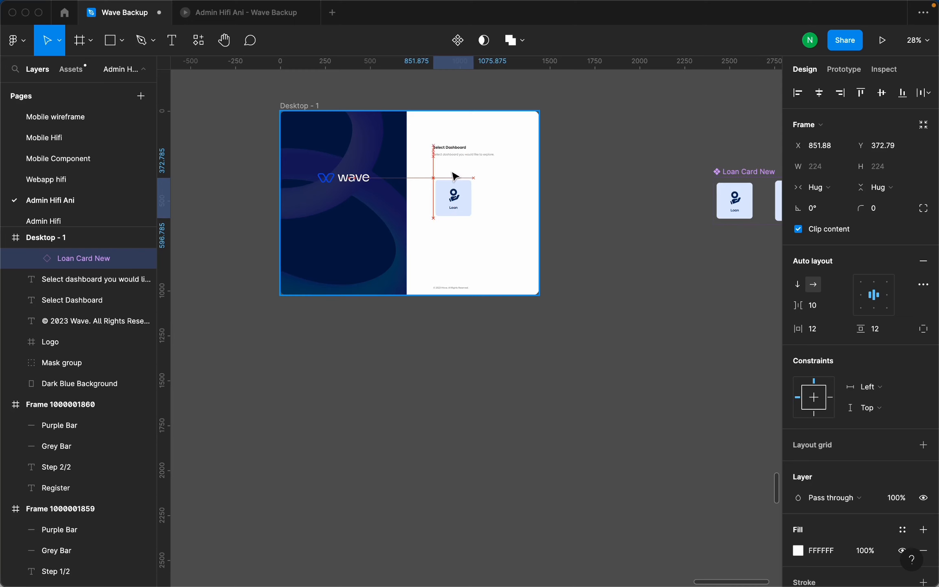
Set the horizontal and vertical constraints of Frame for loan to Center.
scroll(456, 187, up, 6)
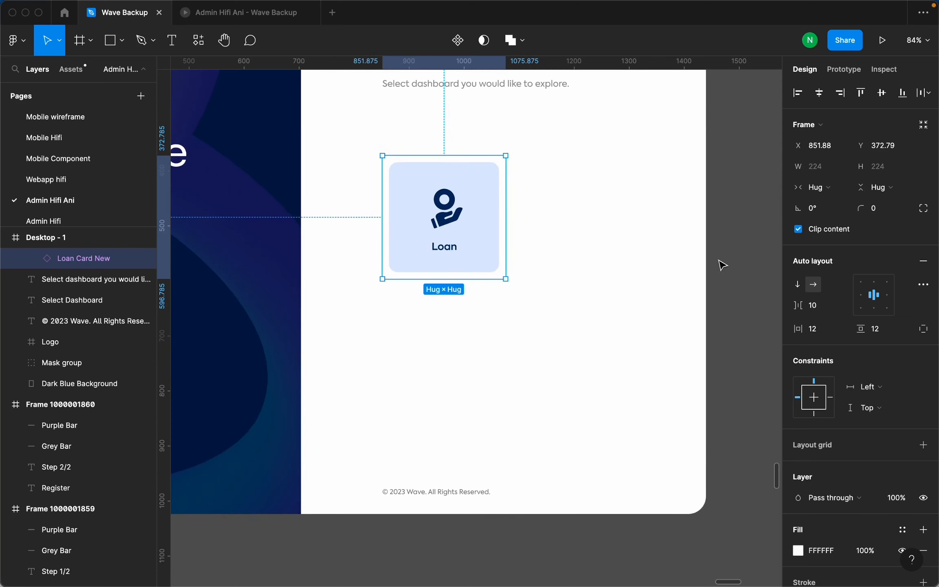
key(super+z)
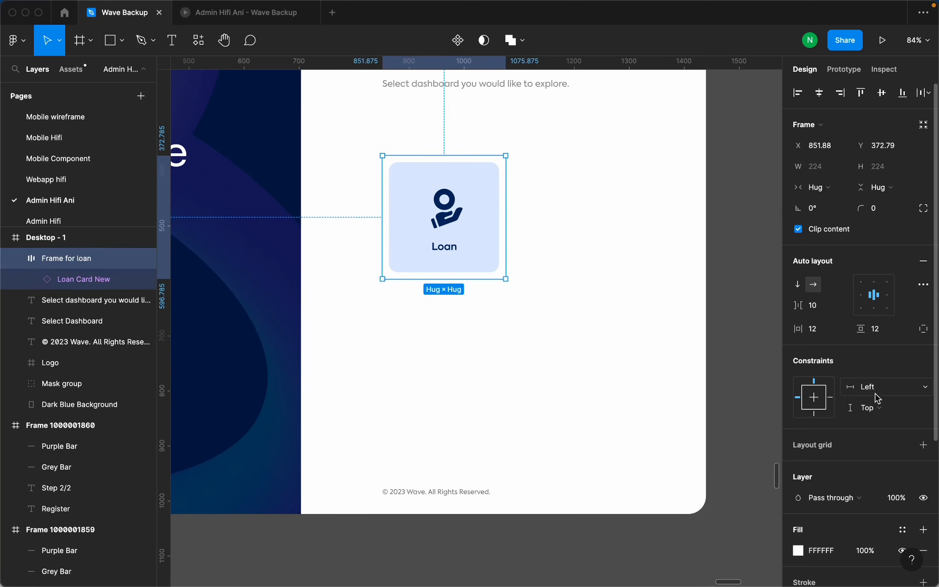
click(818, 398)
click(822, 400)
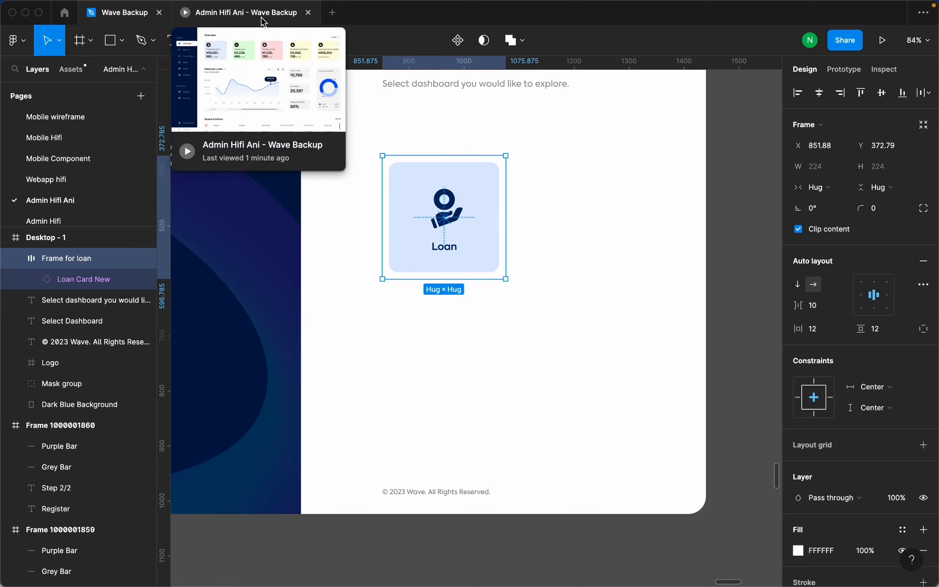
Test the framed Loan card's hover animation in the Admin Hifi Ani prototype, then return to the Wave Backup design file.
click(263, 21)
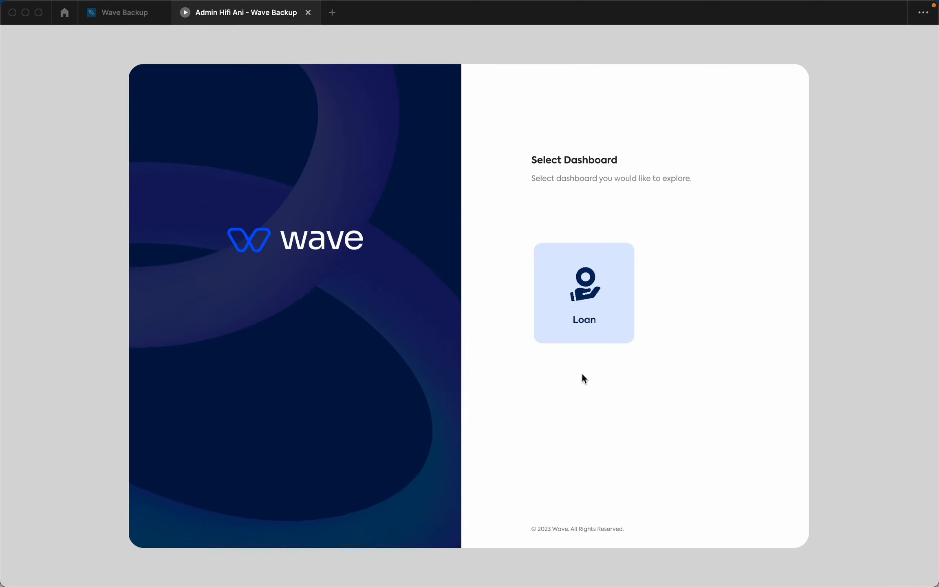
click(141, 14)
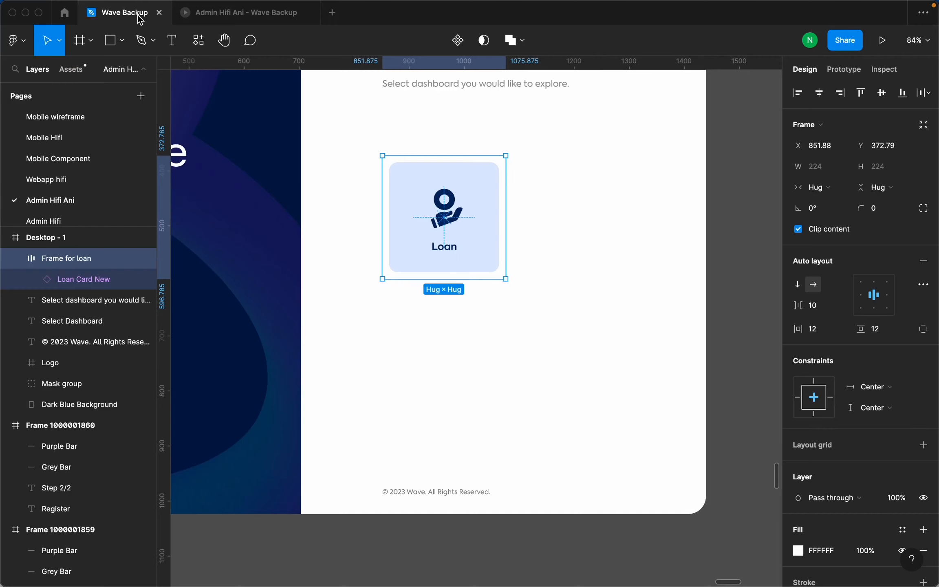
scroll(472, 330, down, 5)
click(628, 290)
scroll(628, 290, down, 5)
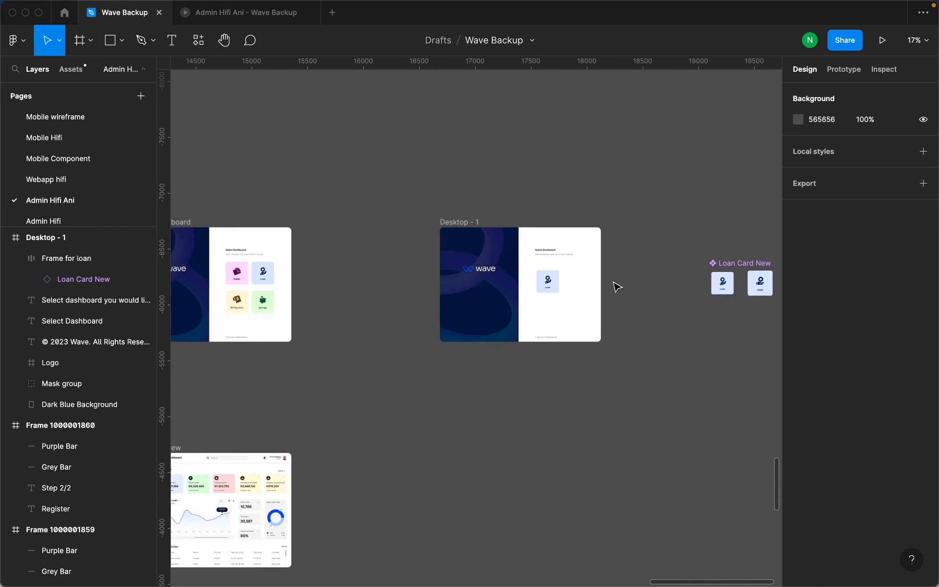
scroll(564, 286, up, 3)
scroll(648, 293, down, 3)
scroll(650, 296, up, 4)
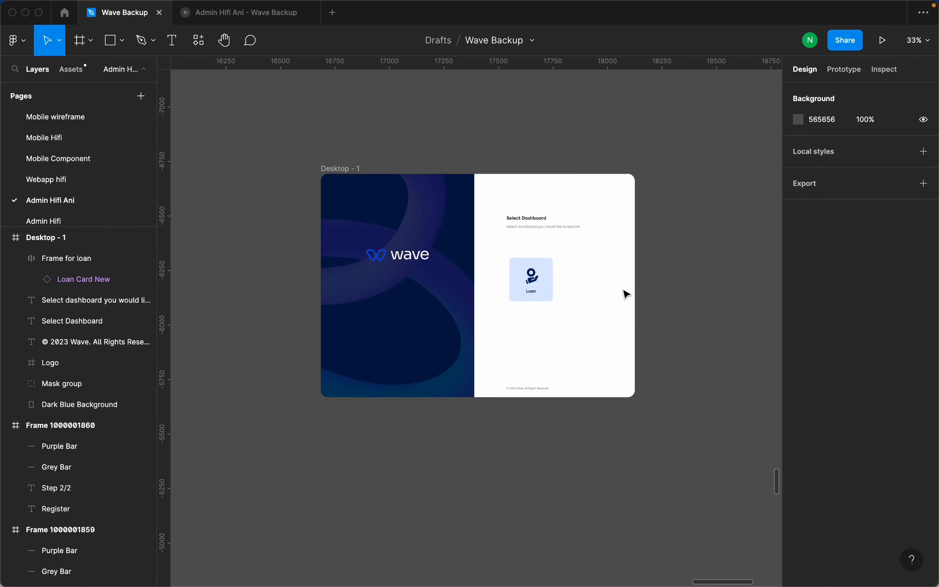
Move Frame for loan out of Desktop - 1 onto the empty canvas beside it.
click(530, 283)
drag(530, 283, 701, 304)
scroll(701, 304, down, 4)
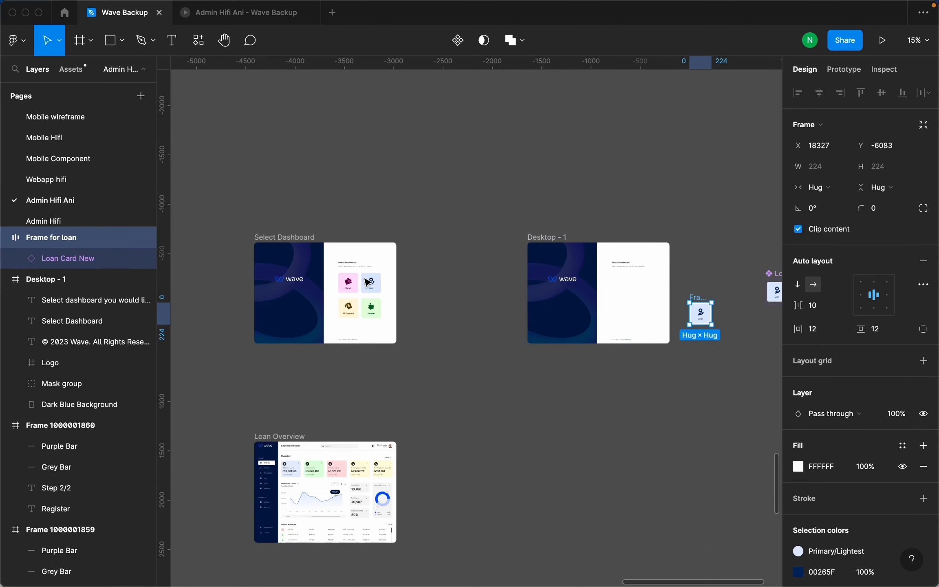
scroll(357, 278, up, 2)
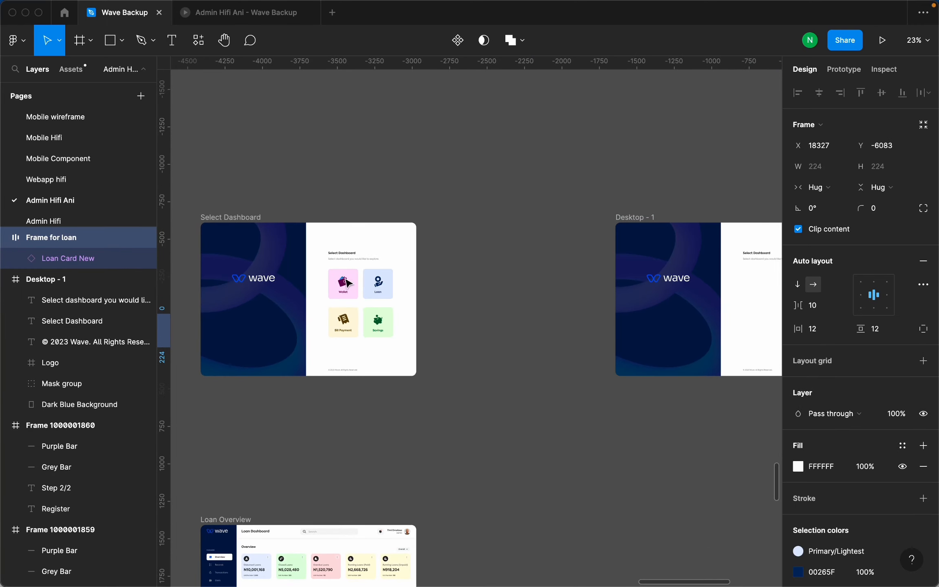
scroll(357, 277, up, 3)
click(359, 273)
scroll(362, 269, down, 4)
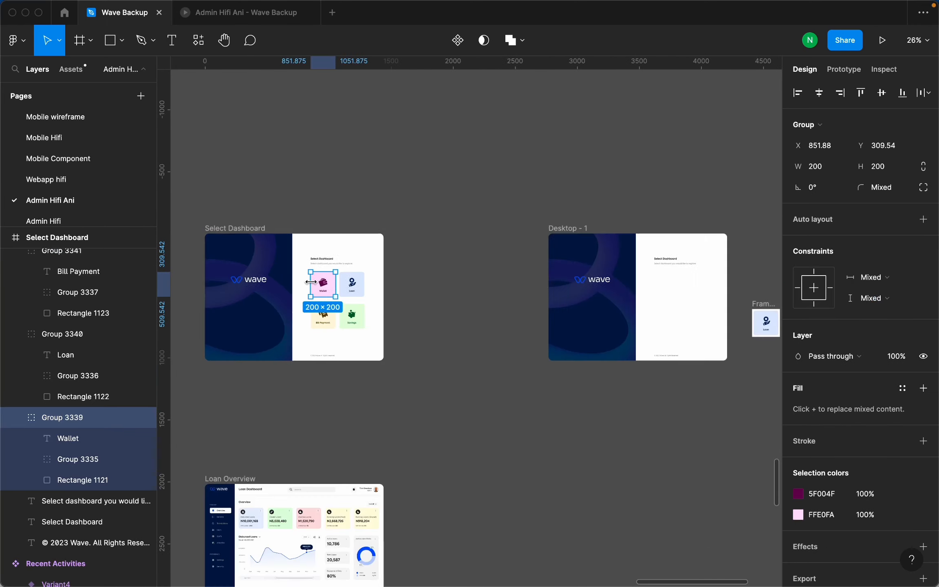
scroll(699, 295, up, 3)
click(427, 167)
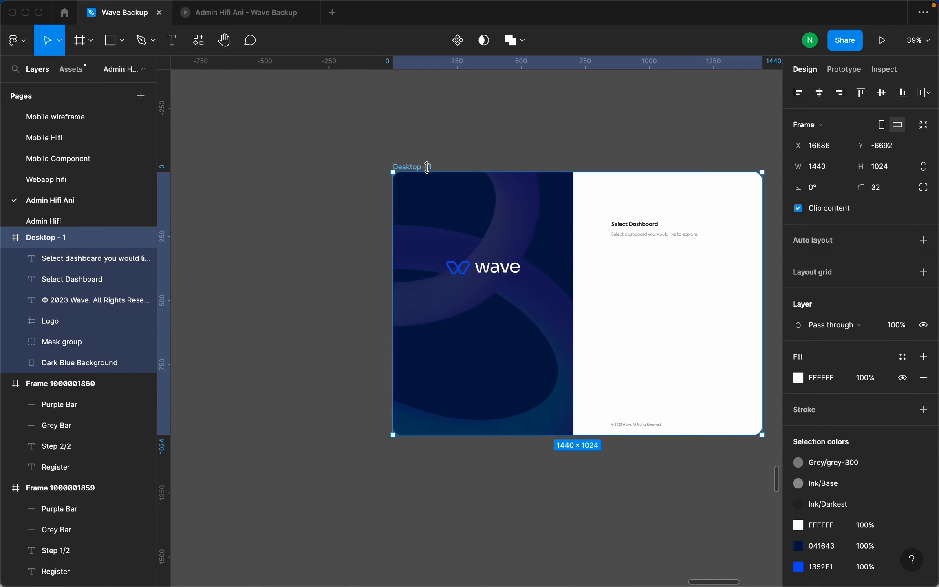
scroll(571, 314, down, 10)
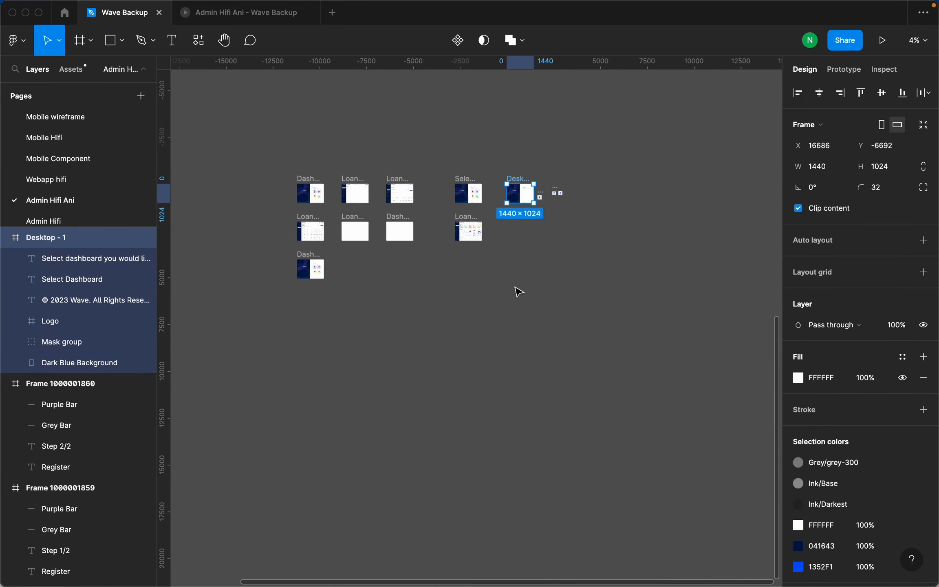
Select the Wallet, Bill Payment and Savings card frames together in the Dashboards home frame for copying.
scroll(318, 253, up, 10)
click(381, 332)
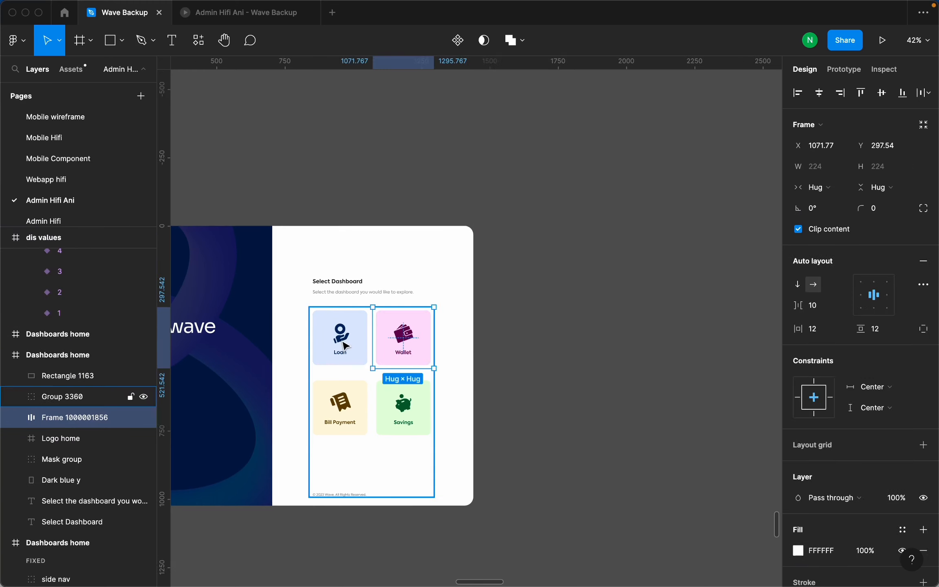
shift+click(344, 343)
click(537, 401)
click(413, 401)
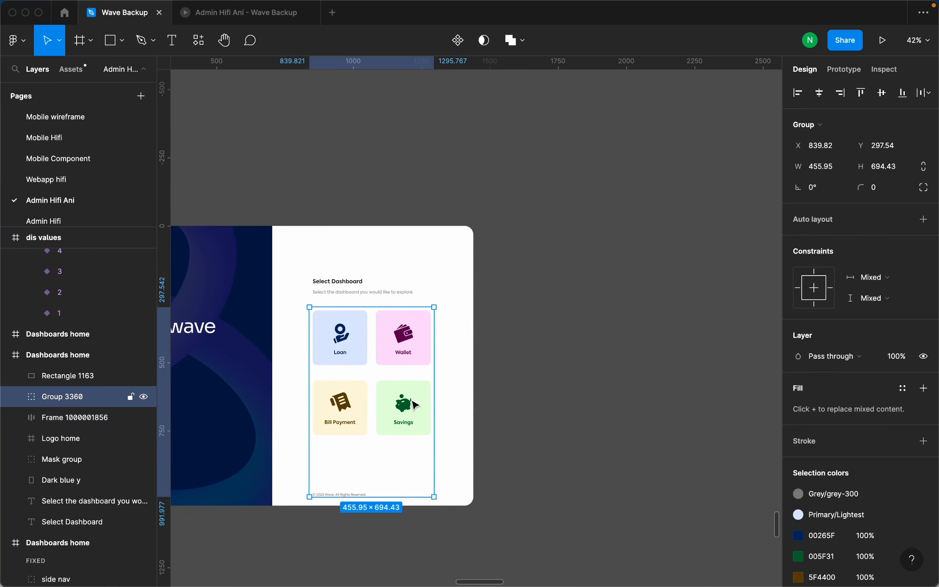
double_click(415, 404)
shift+click(346, 407)
shift+click(422, 348)
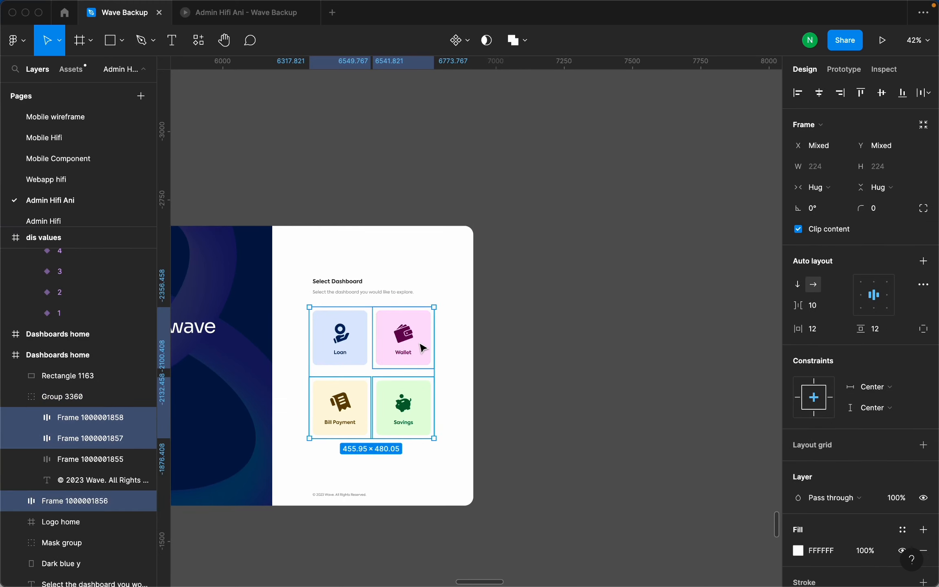
Paste the copied Wallet, Bill Payment and Savings card frames into Desktop - 1.
scroll(422, 348, down, 10)
scroll(694, 258, up, 5)
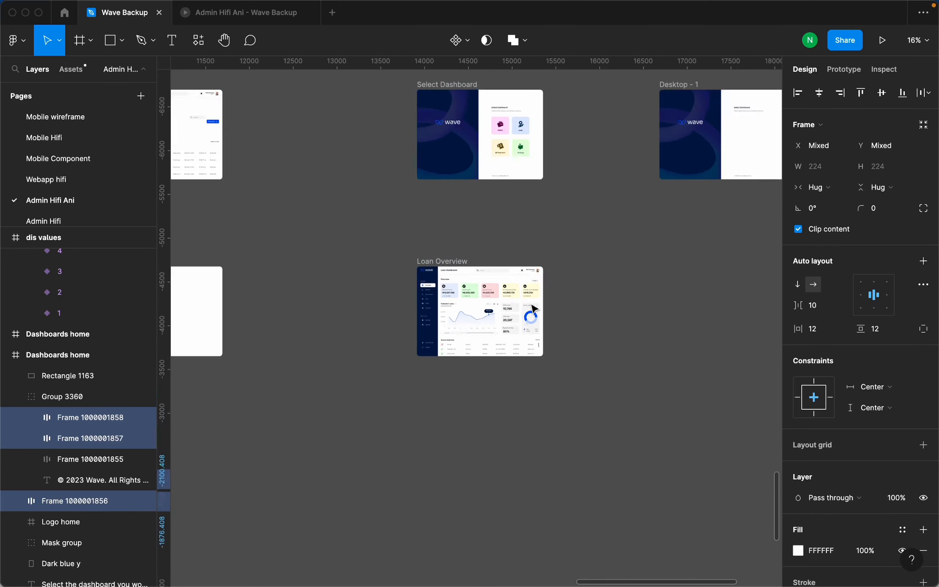
scroll(681, 230, down, 5)
scroll(353, 164, up, 8)
scroll(285, 171, down, 3)
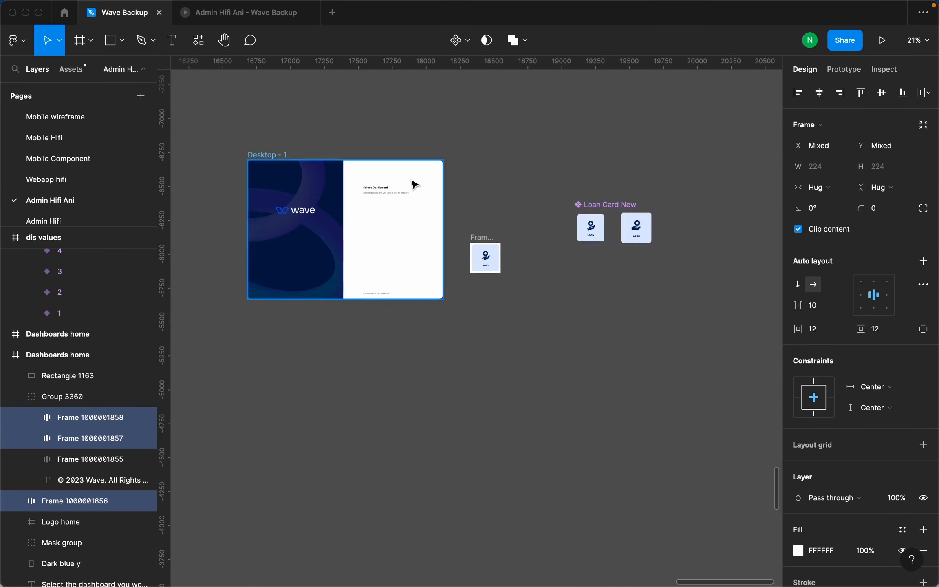
scroll(279, 169, up, 2)
click(279, 159)
key(super+v)
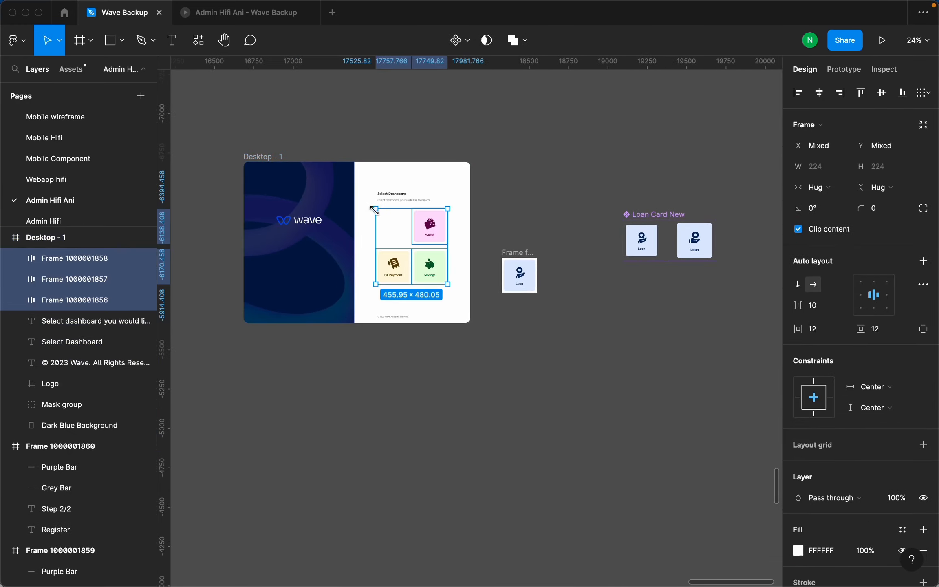
Move Frame for loan into the empty card slot in Desktop - 1, beside Wallet and above Bill Payment.
scroll(381, 212, up, 5)
click(541, 266)
drag(676, 315, 408, 204)
click(676, 296)
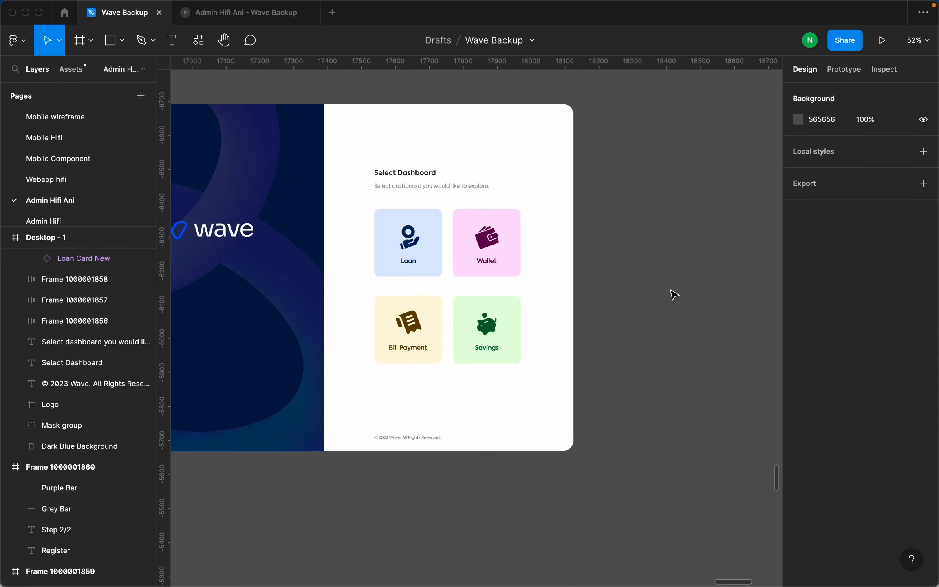
Test the Loan card's hover animation among the four cards in the Admin Hifi Ani prototype, then return to the Wave Backup design file.
click(281, 13)
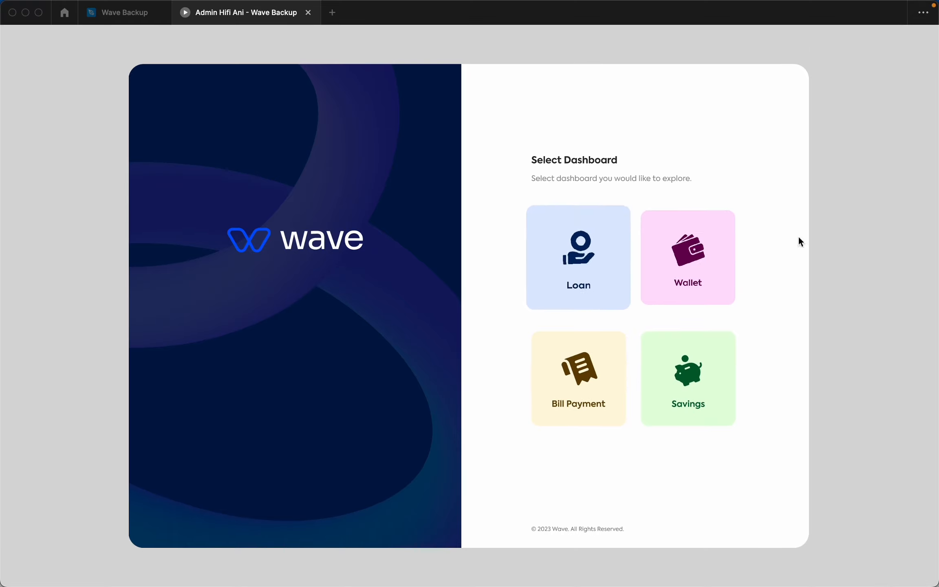
click(122, 13)
Examine the existing Select Dashboard and Loan Overview frames as references for the next screen.
scroll(562, 302, down, 5)
scroll(535, 287, up, 2)
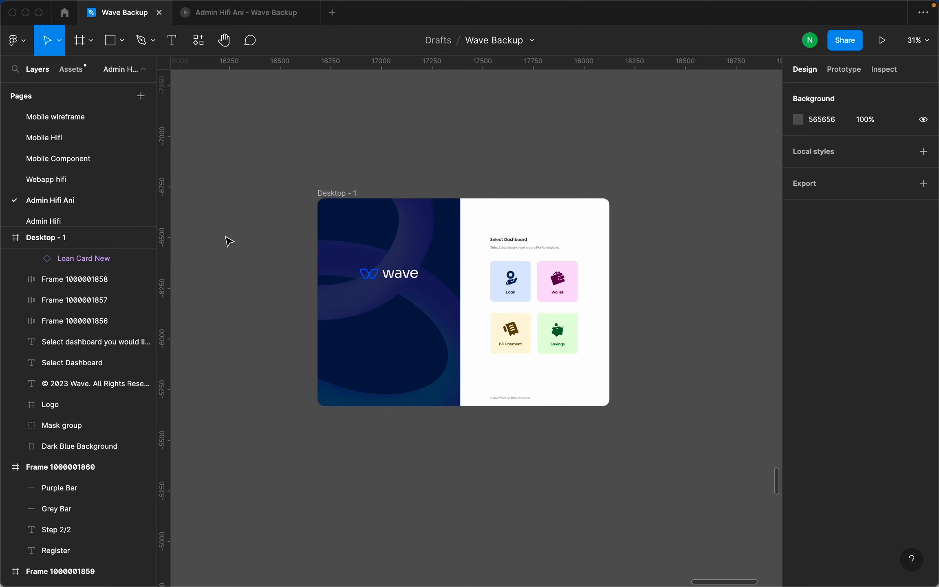
scroll(486, 277, down, 3)
scroll(481, 276, down, 3)
scroll(532, 249, down, 3)
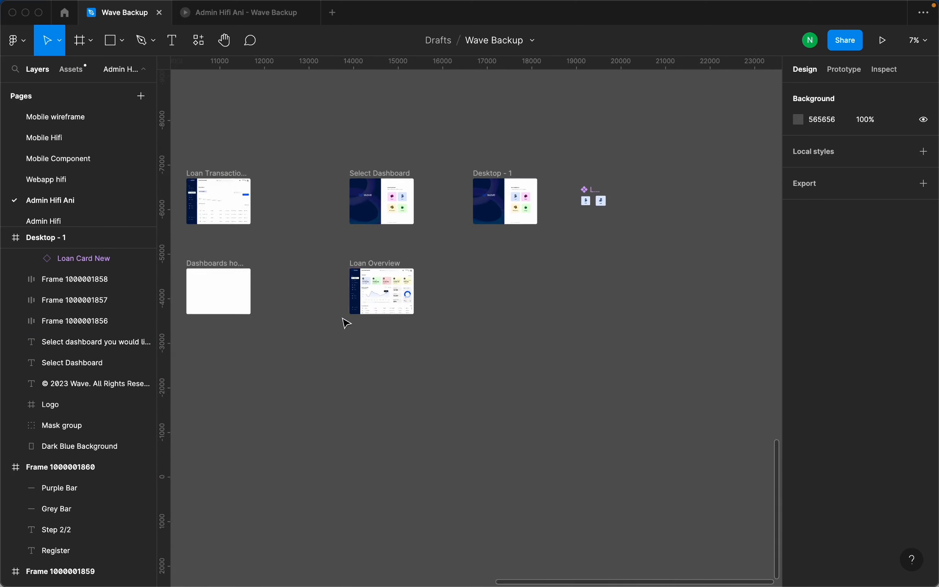
scroll(343, 320, up, 3)
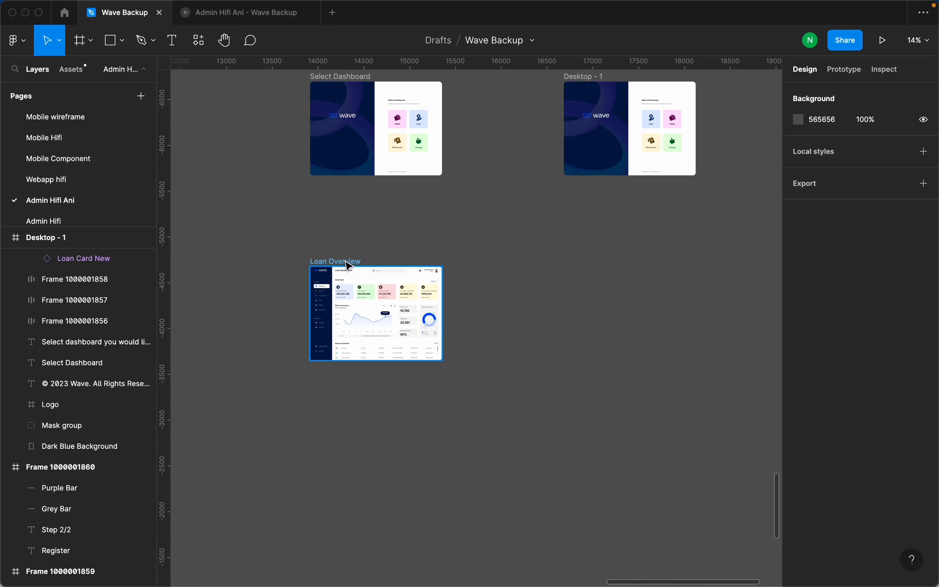
scroll(726, 216, up, 5)
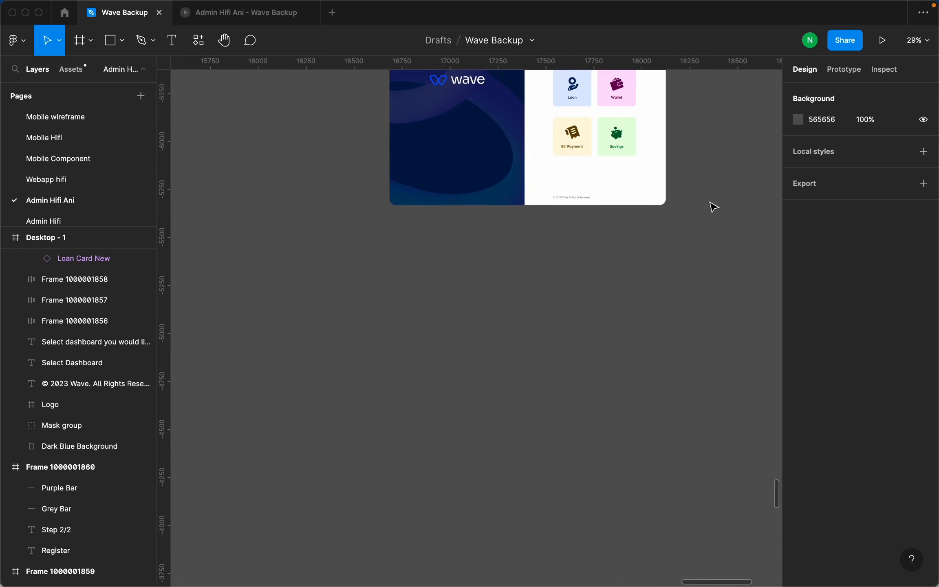
scroll(714, 208, up, 2)
scroll(716, 197, up, 6)
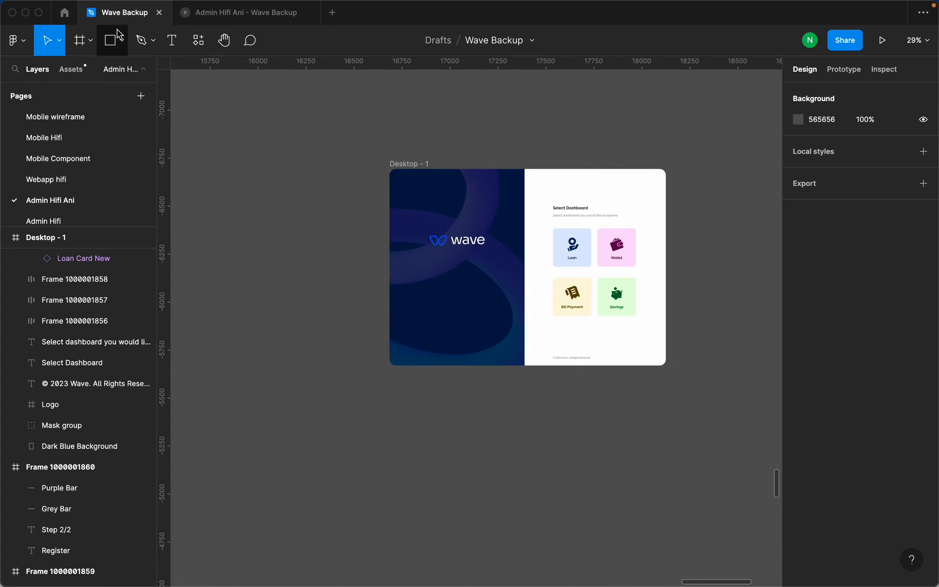
Add a Desktop preset frame of 1440 × 1024 and place it below Desktop - 1 at X 16686, Y -5185.
click(80, 40)
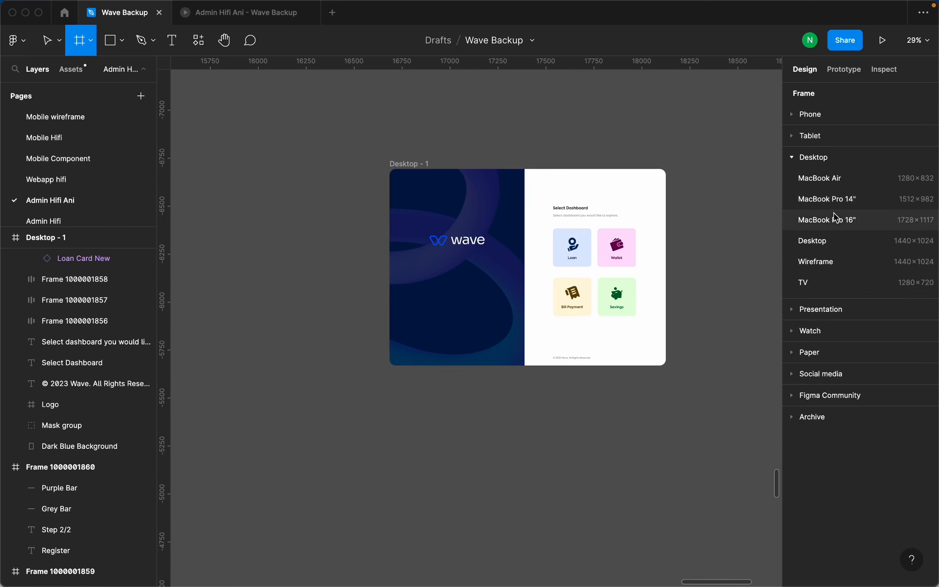
click(797, 241)
scroll(649, 267, down, 3)
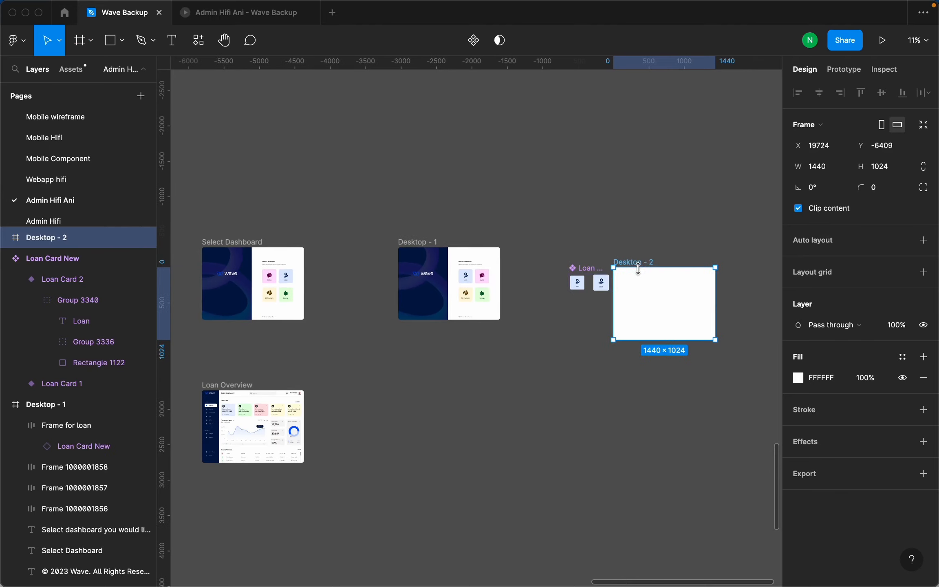
drag(648, 265, 433, 352)
Set the corner radius of the Desktop - 2 frame to 32.
click(896, 190)
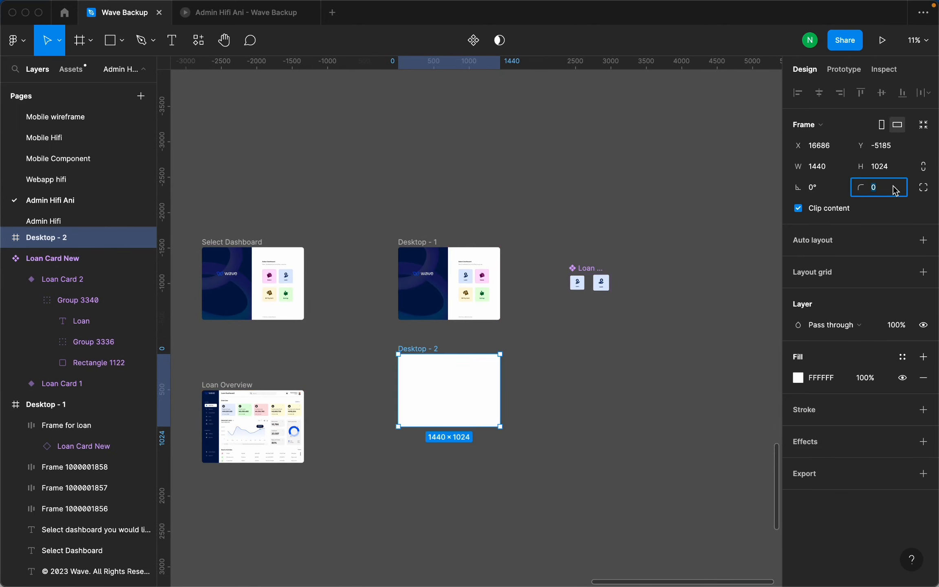
text(32)
key(Return)
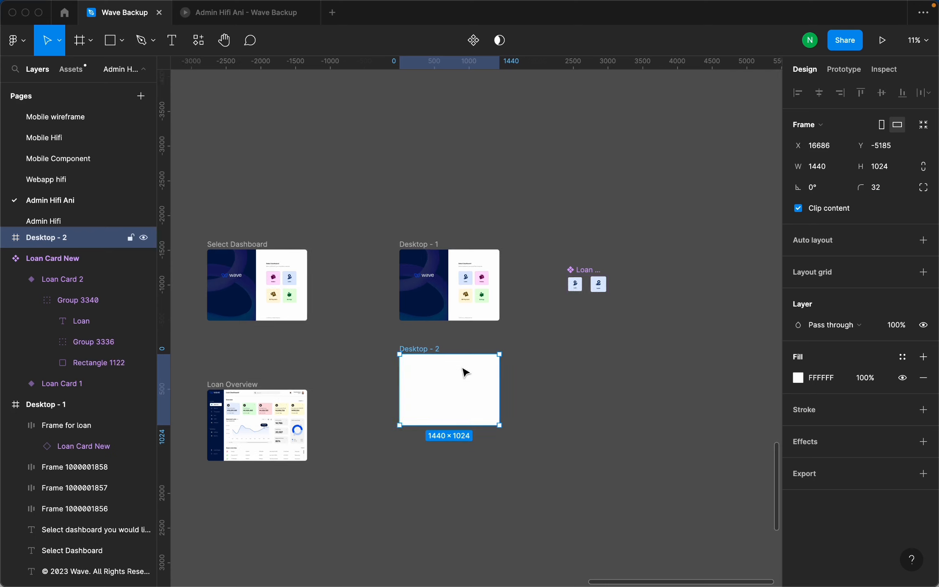
Rename the Desktop - 1 frame as Select Dashboard.
scroll(464, 371, up, 5)
scroll(445, 308, up, 3)
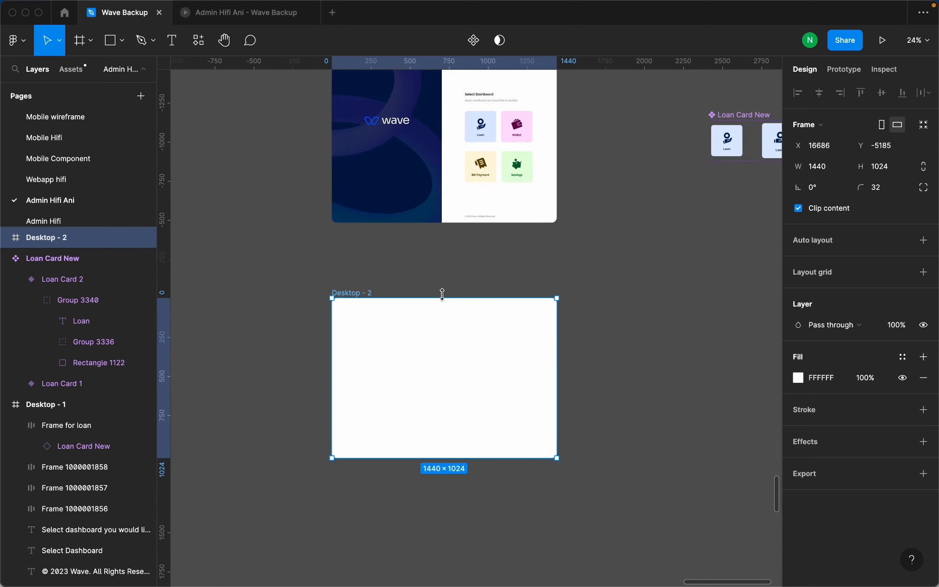
scroll(471, 234, down, 2)
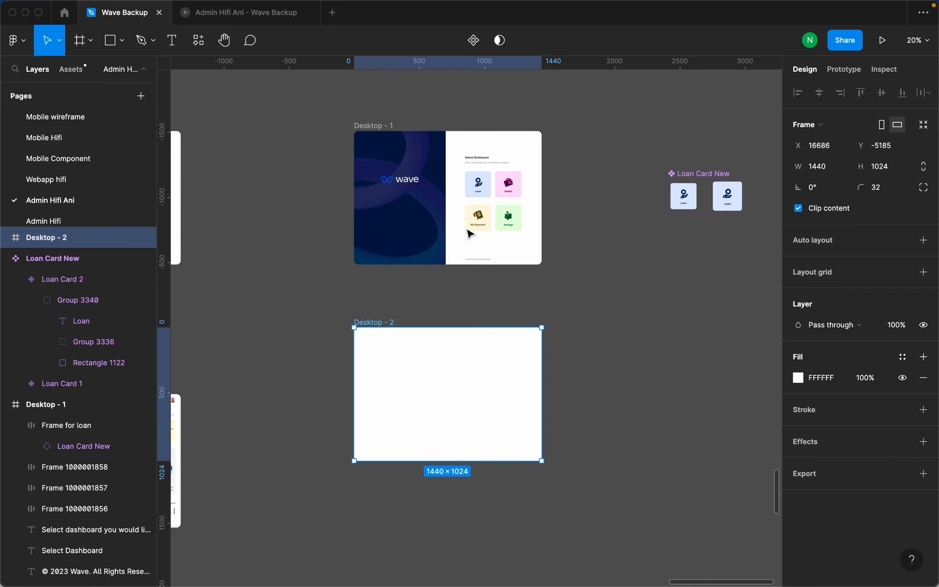
scroll(430, 237, up, 2)
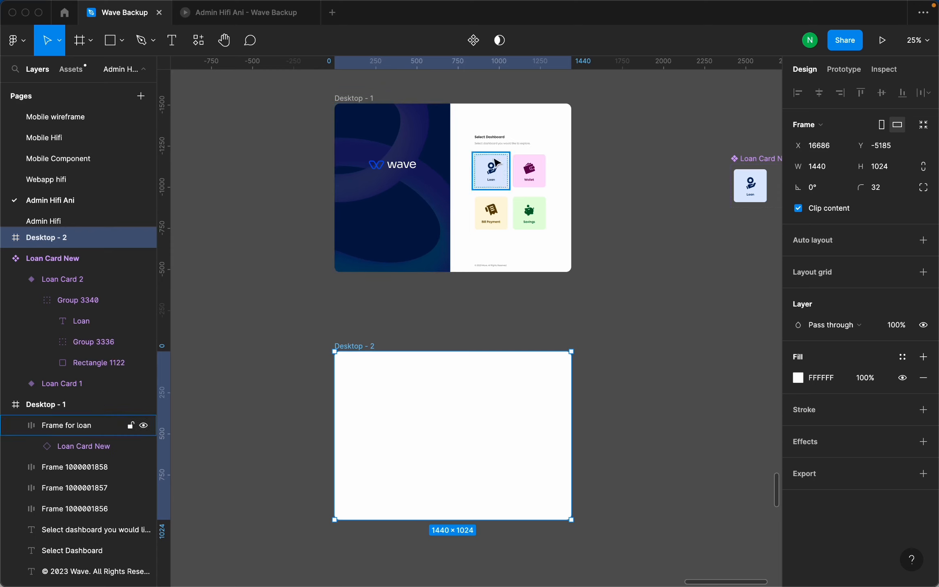
scroll(468, 165, up, 1)
scroll(473, 159, up, 2)
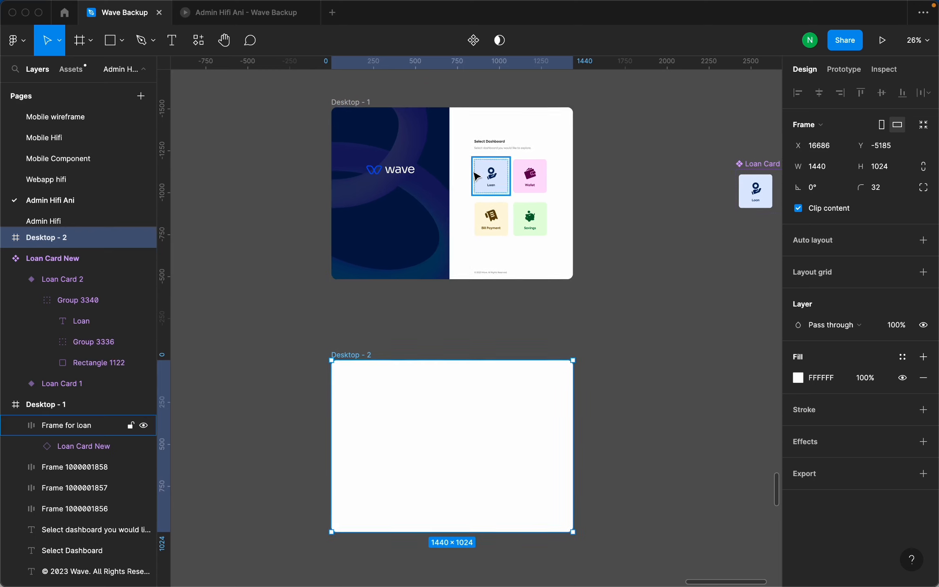
double_click(360, 117)
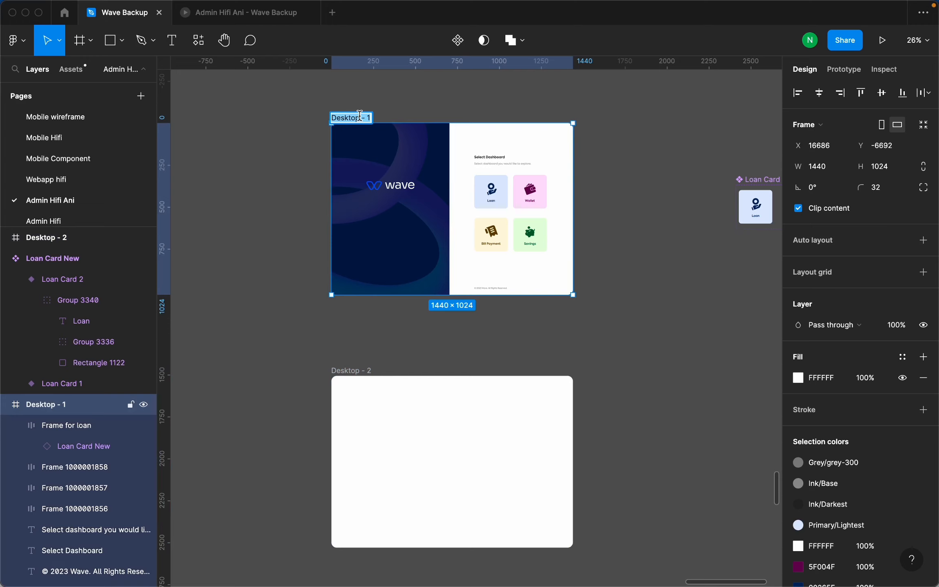
text(Select Dashboard)
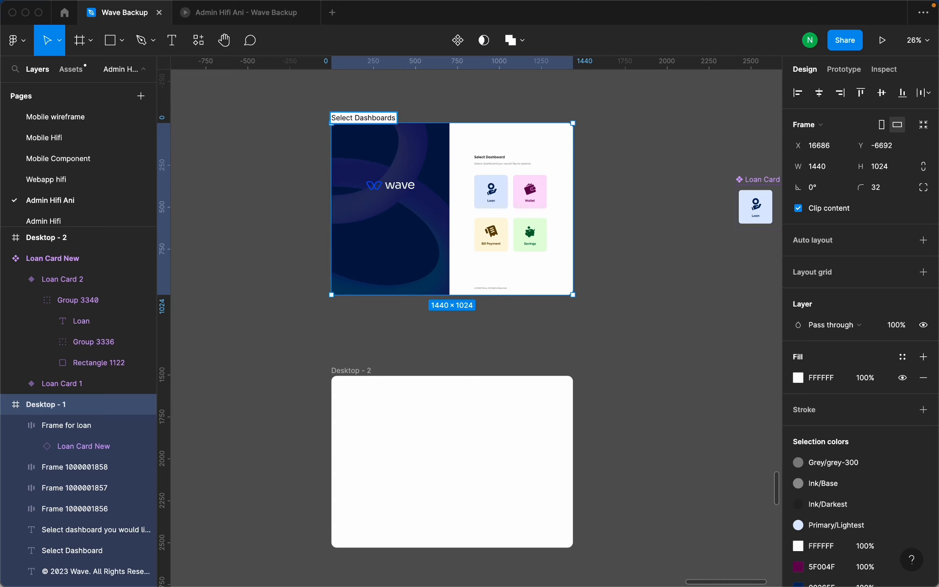
key(Return)
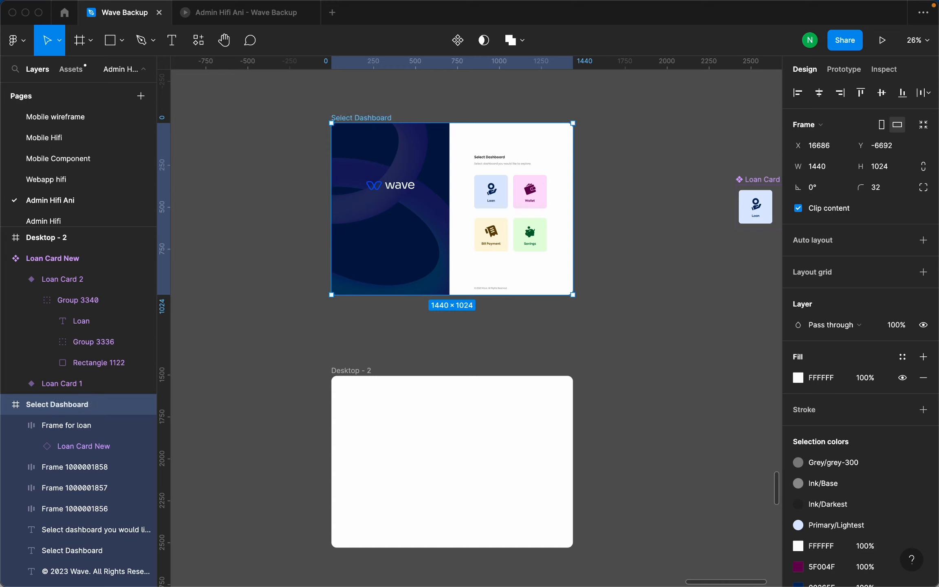
Rename the Desktop - 2 frame as Overview.
double_click(356, 371)
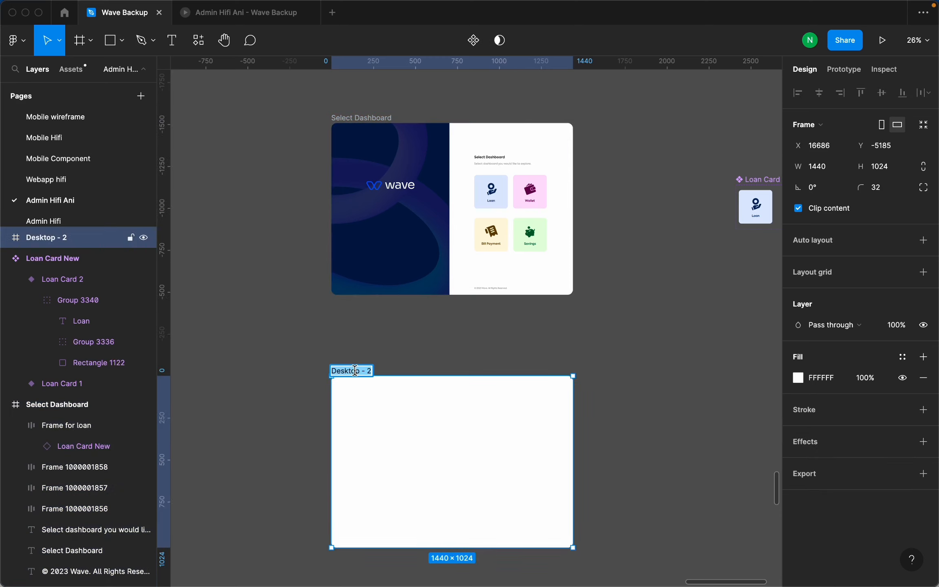
text(Overview)
key(Return)
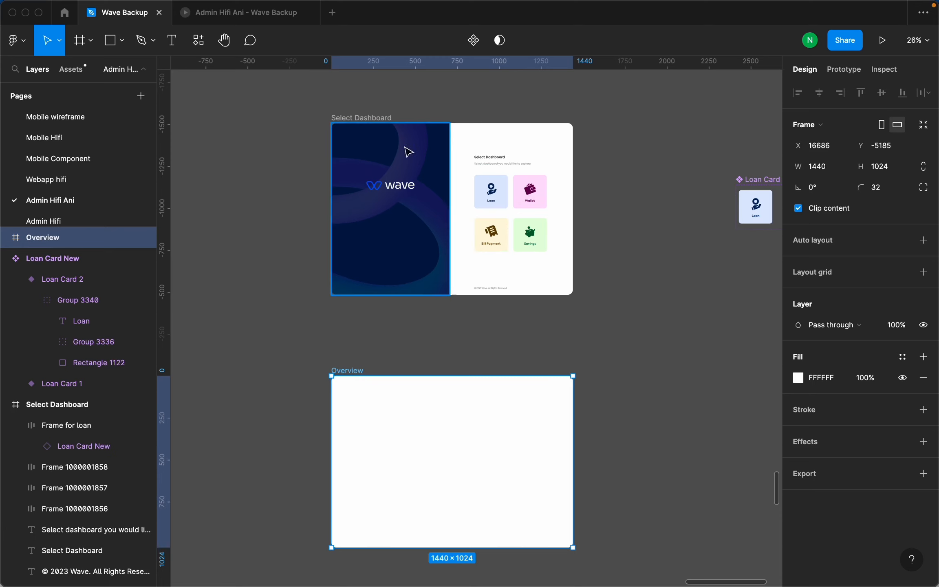
Move the Overview frame up closer to the Select Dashboard frame, to Y -5306.
scroll(471, 387, down, 3)
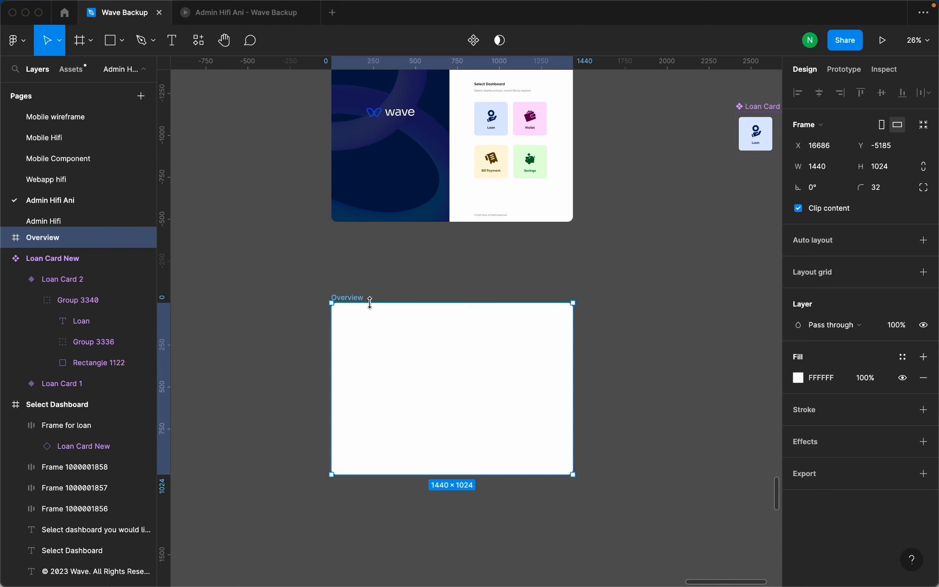
drag(363, 301, 366, 281)
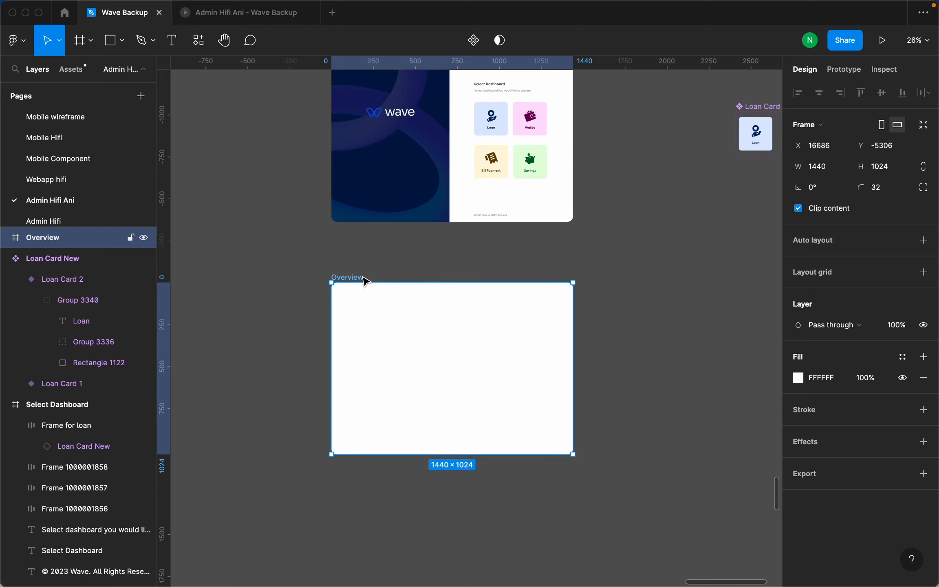
scroll(412, 272, up, 2)
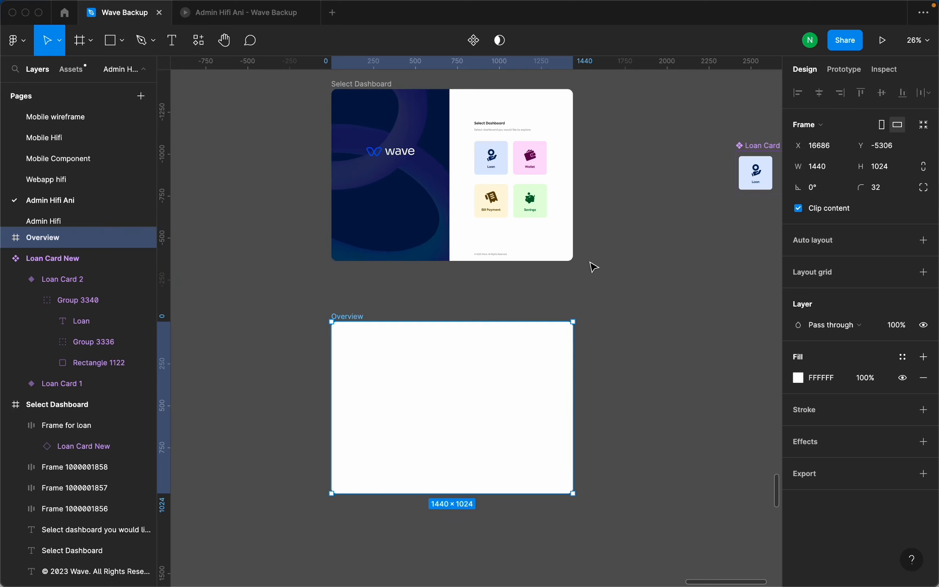
drag(586, 254, 342, 115)
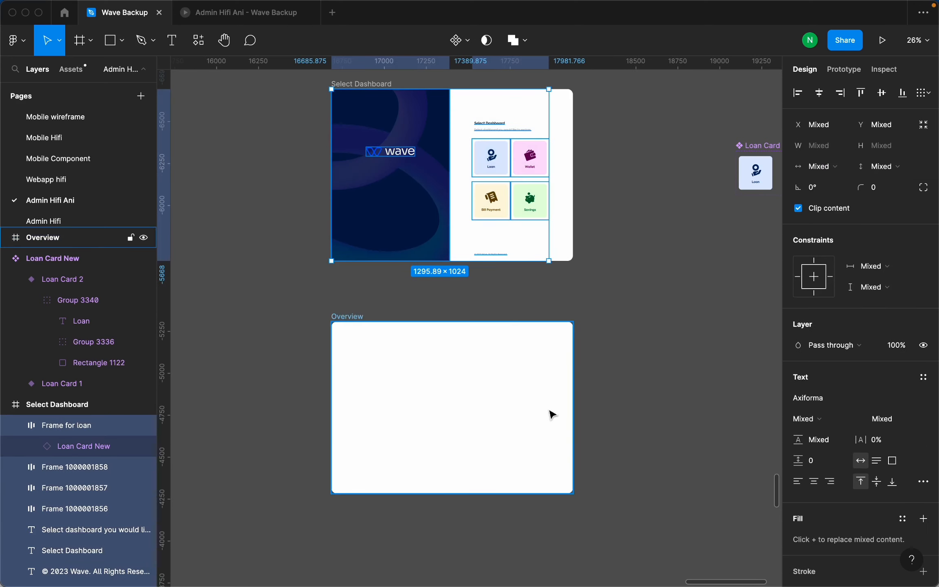
click(361, 317)
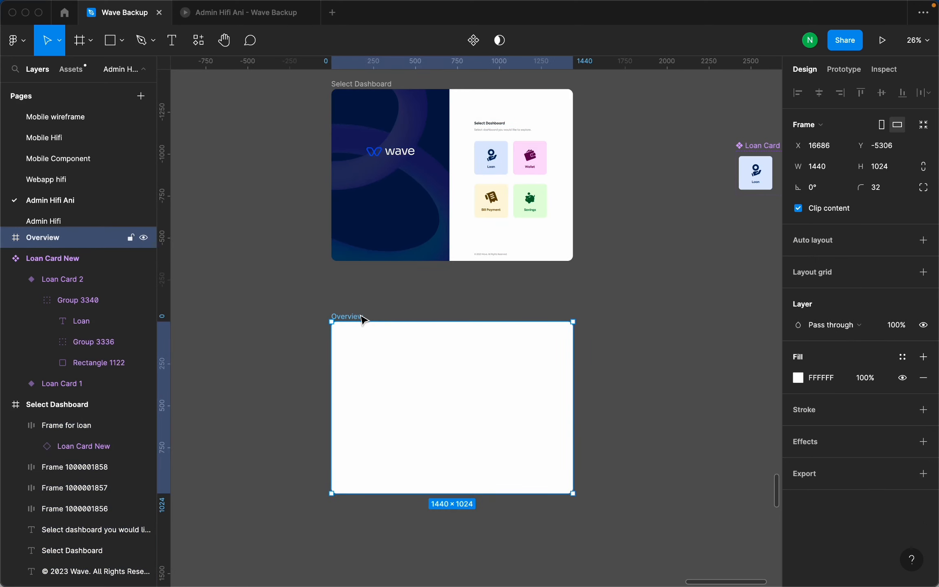
key(super+v)
key(super+z)
key(Escape)
Copy all the contents of the Select Dashboard frame and paste them into the Overview frame.
click(410, 186)
click(381, 146)
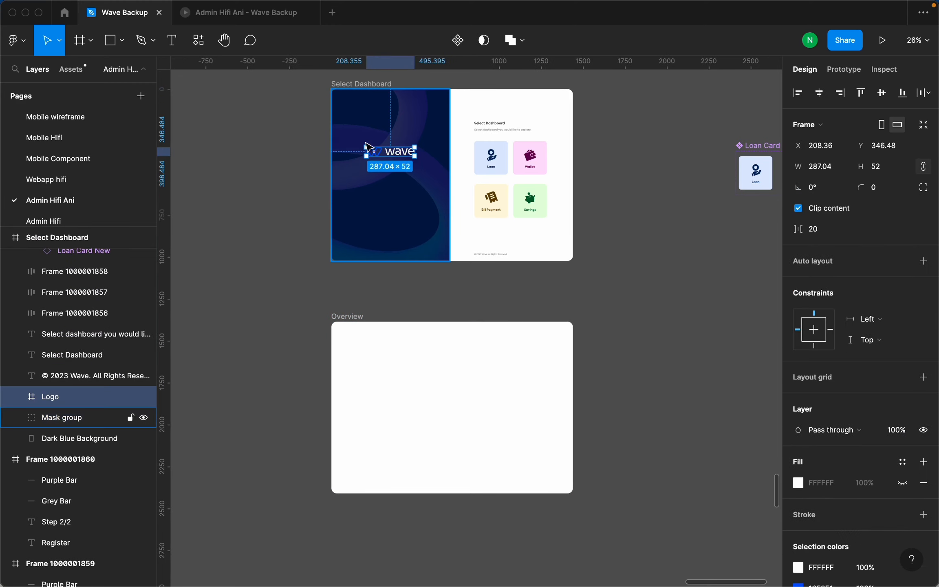
drag(311, 120, 563, 265)
click(357, 322)
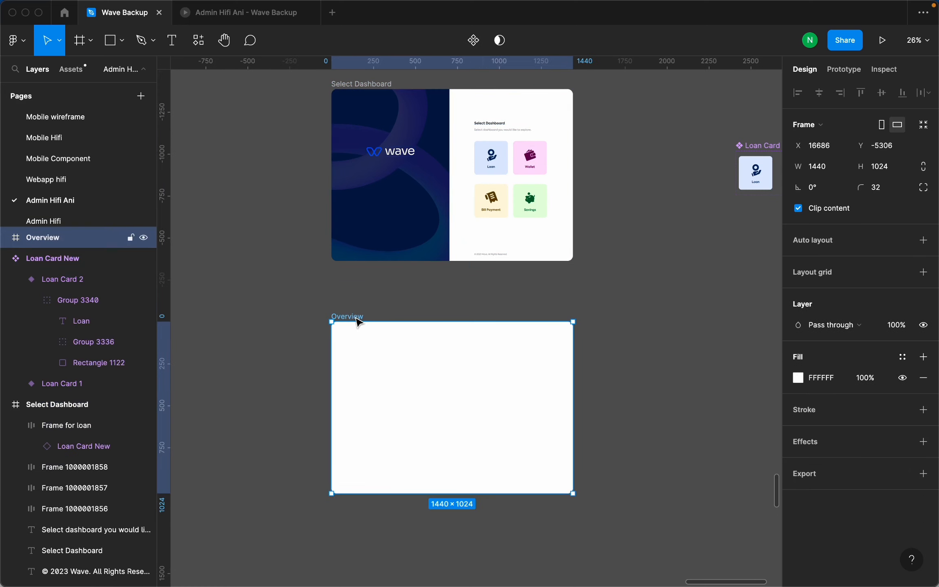
key(cmd+v)
click(608, 342)
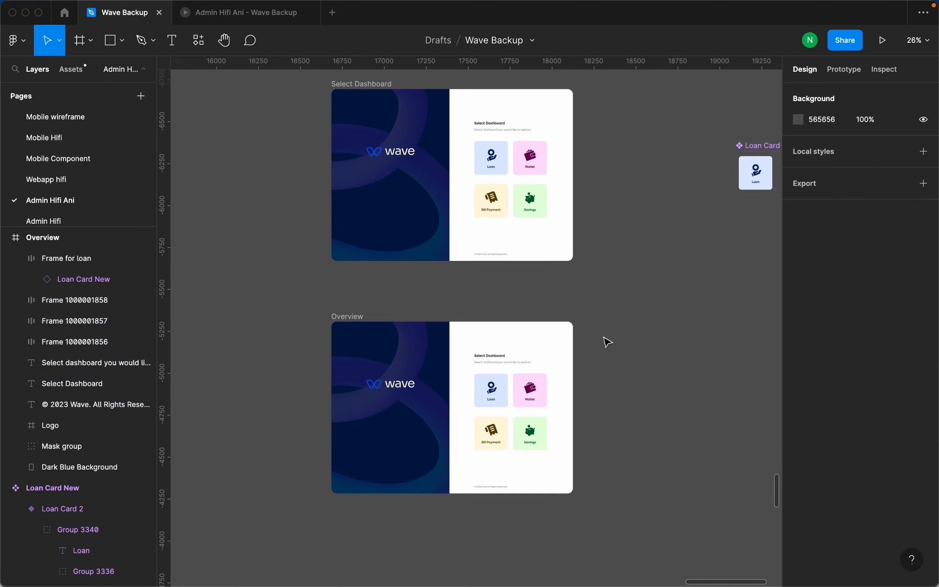
Examine the pasted contents of the Overview frame alongside the original Select Dashboard and Loan Overview frames.
scroll(579, 335, down, 3)
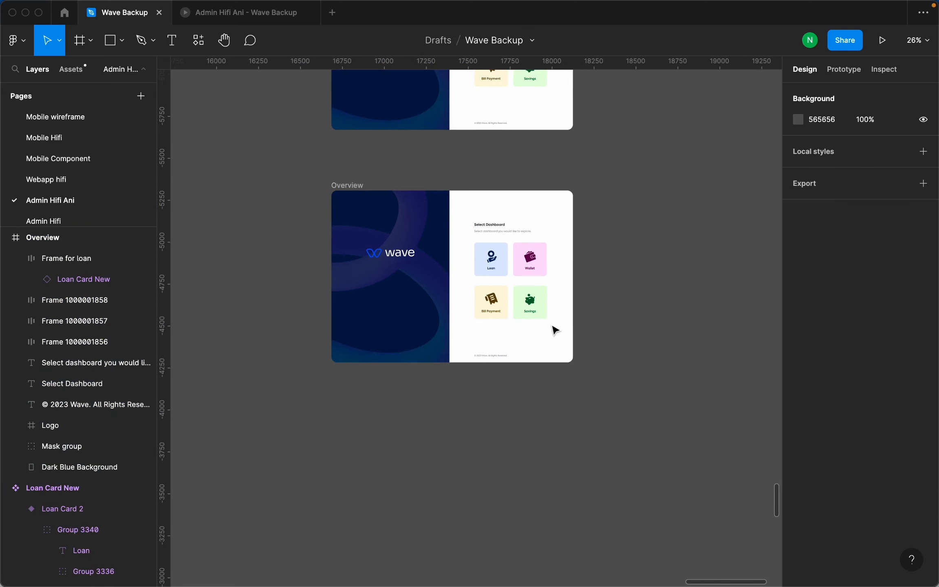
ctrl+scroll(427, 294, up, 5)
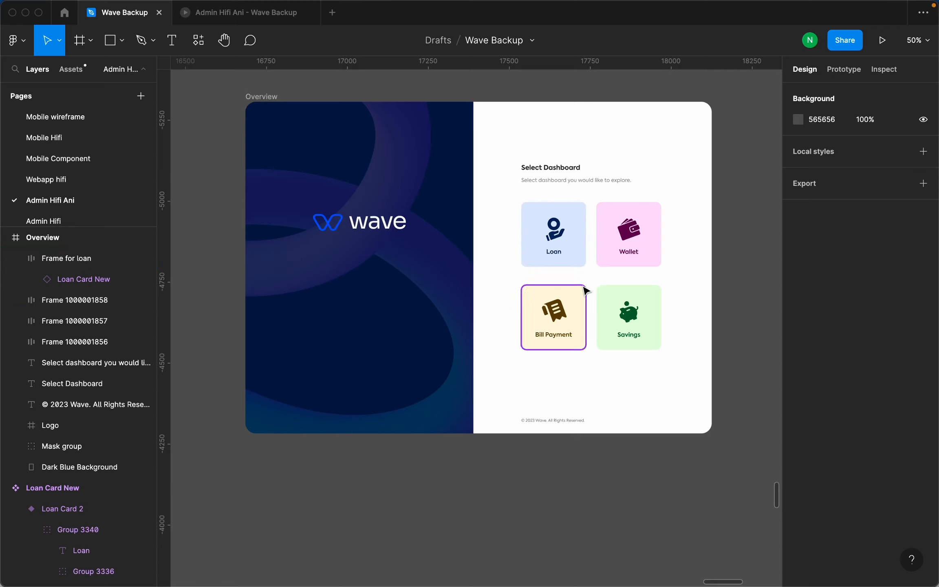
ctrl+scroll(587, 291, down, 5)
ctrl+scroll(628, 267, down, 1)
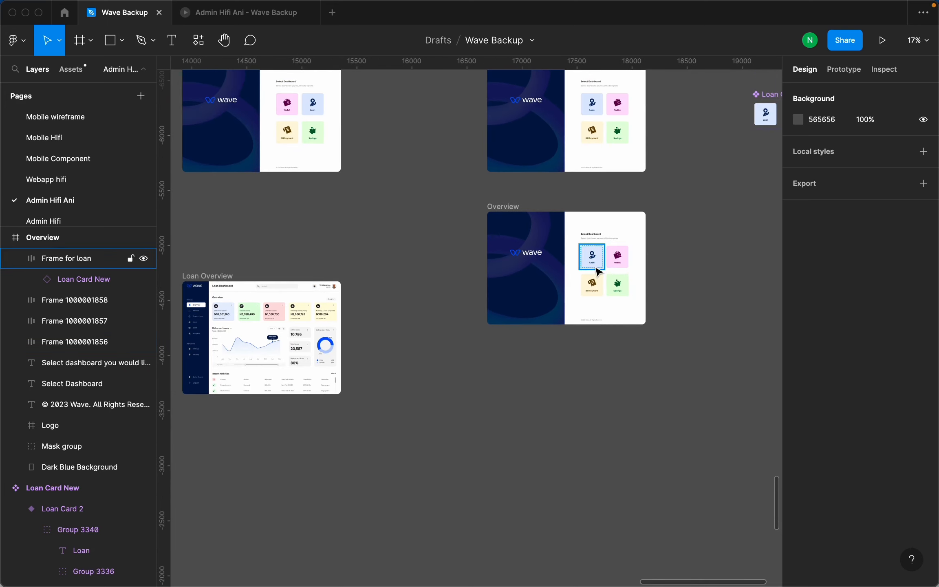
scroll(630, 265, up, 2)
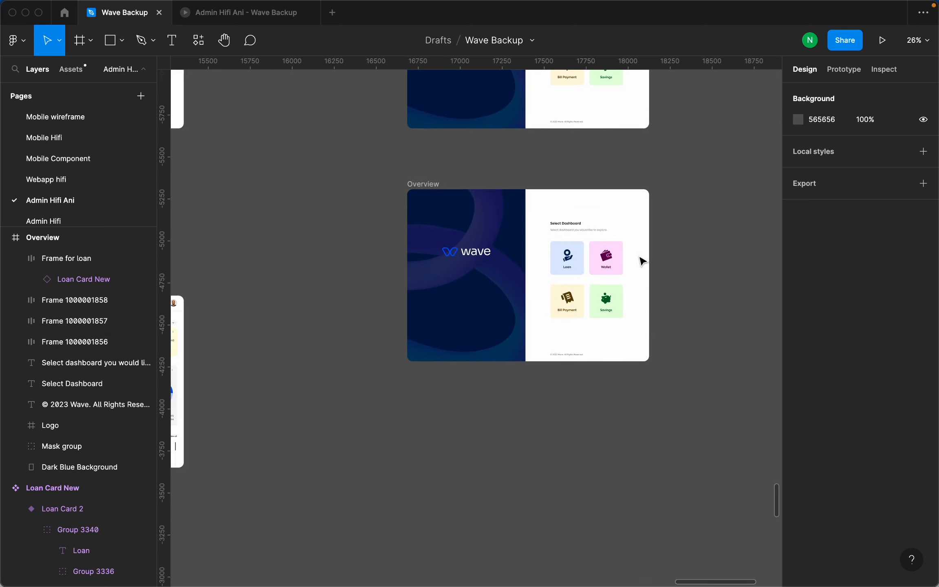
ctrl+scroll(624, 257, down, 2)
ctrl+scroll(589, 251, up, 1)
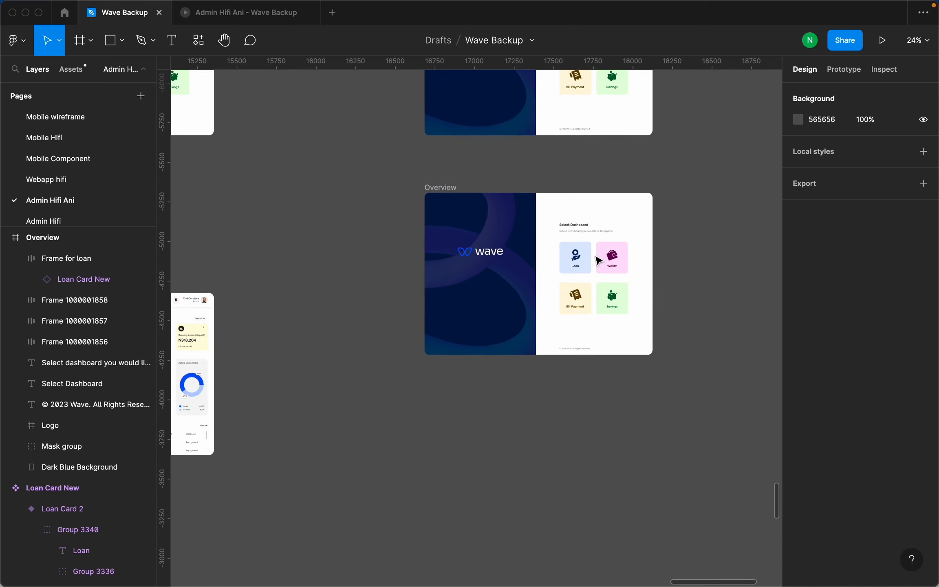
ctrl+scroll(534, 227, up, 5)
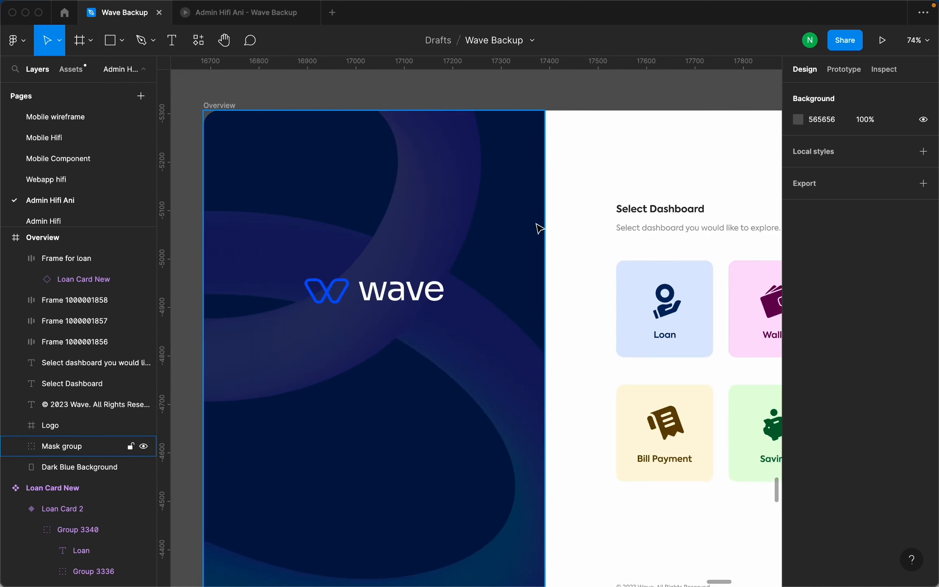
Try to shift the Mask group downward over the dark blue background in the Overview frame.
click(543, 231)
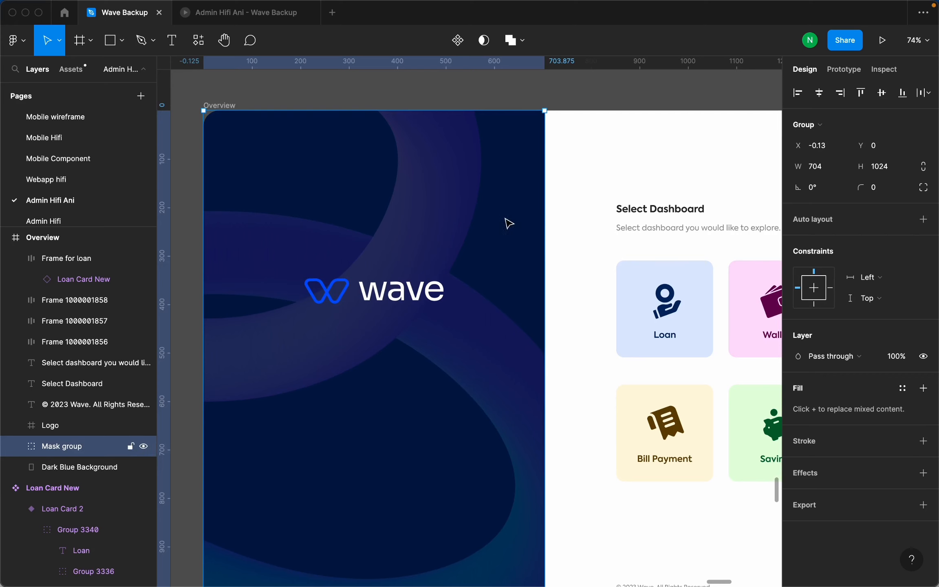
drag(441, 273, 416, 386)
click(520, 147)
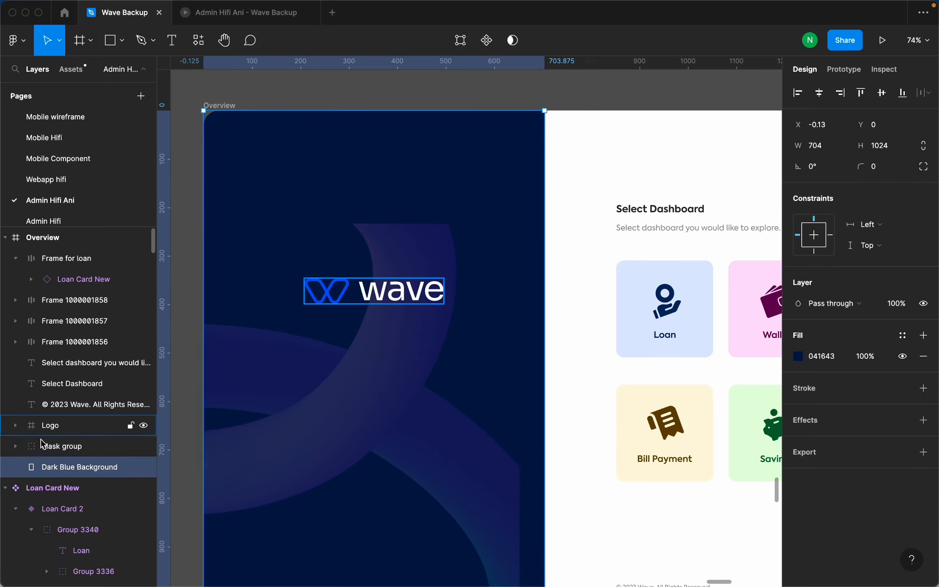
Examine the dark sidebar and dashboard layout of the original Loan Overview frame.
scroll(534, 294, down, 5)
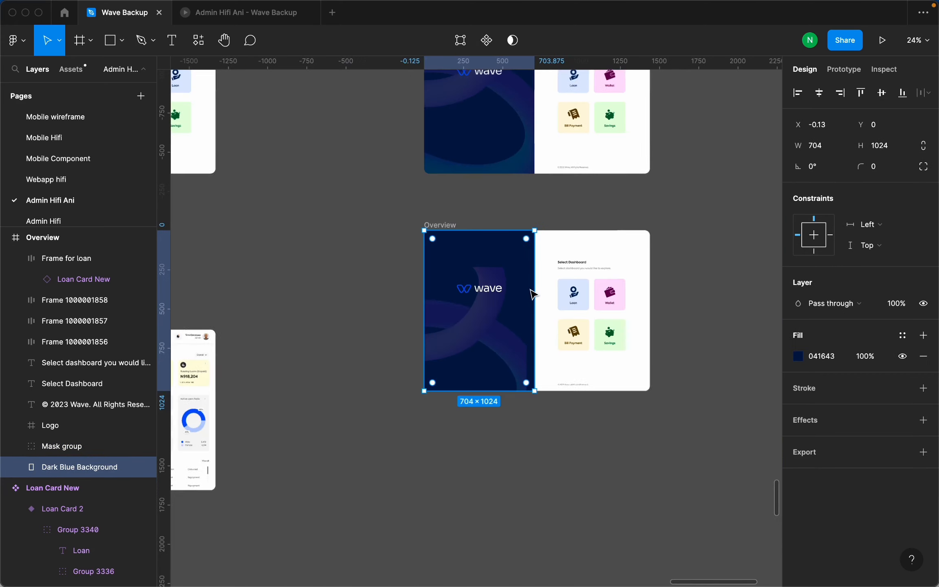
scroll(553, 313, down, 3)
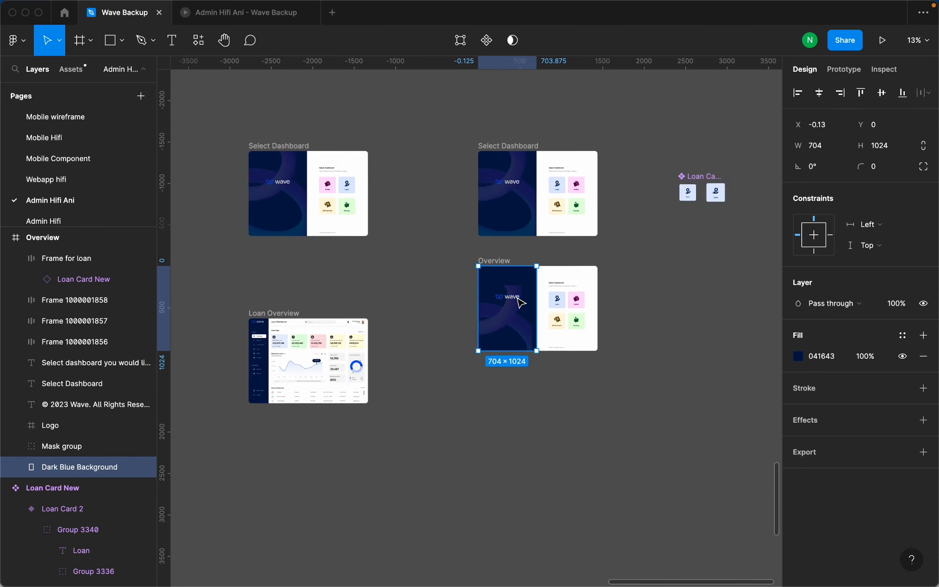
scroll(329, 363, up, 8)
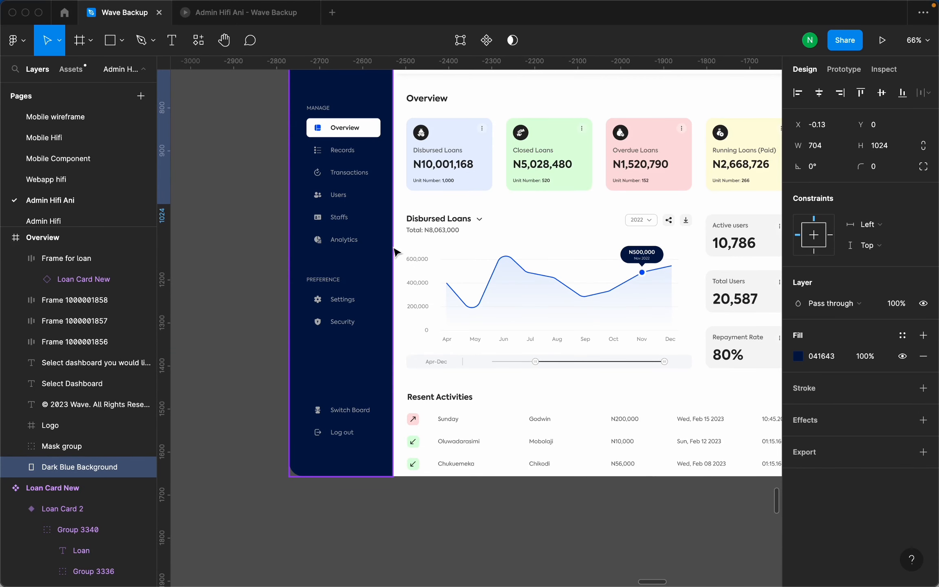
scroll(342, 289, up, 3)
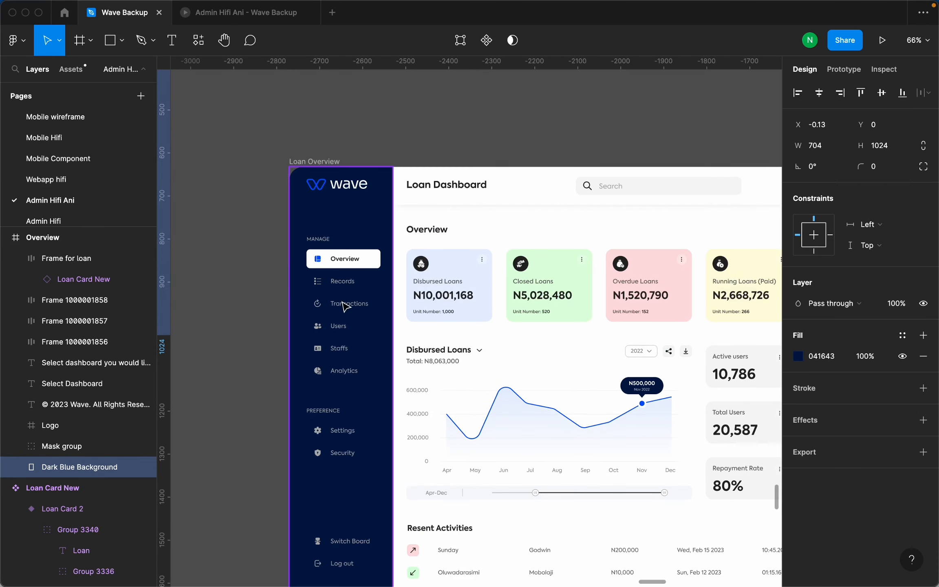
scroll(345, 304, down, 3)
scroll(345, 306, up, 2)
scroll(327, 300, down, 5)
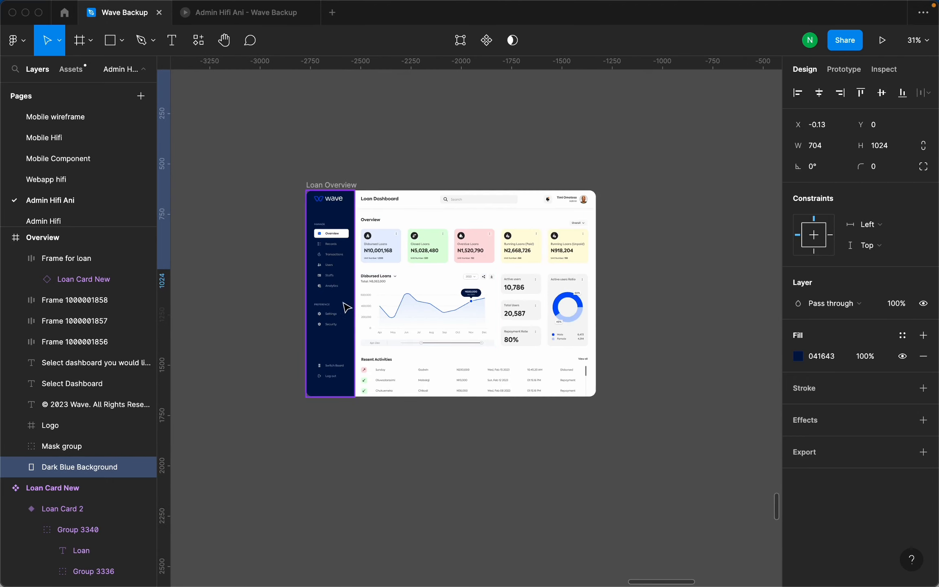
scroll(346, 308, down, 5)
scroll(623, 269, up, 5)
Undo the Mask group's move in the Overview frame.
click(619, 263)
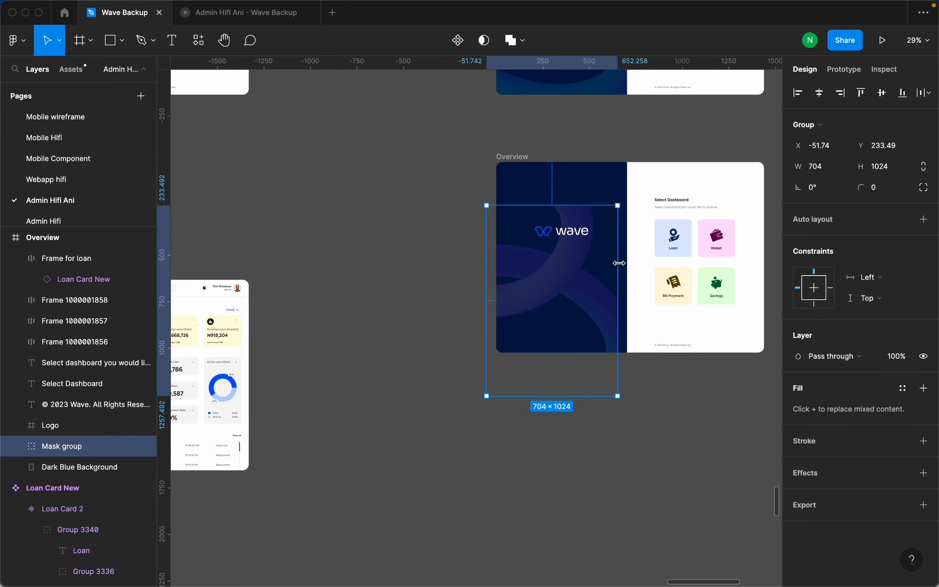
click(639, 147)
scroll(664, 215, up, 3)
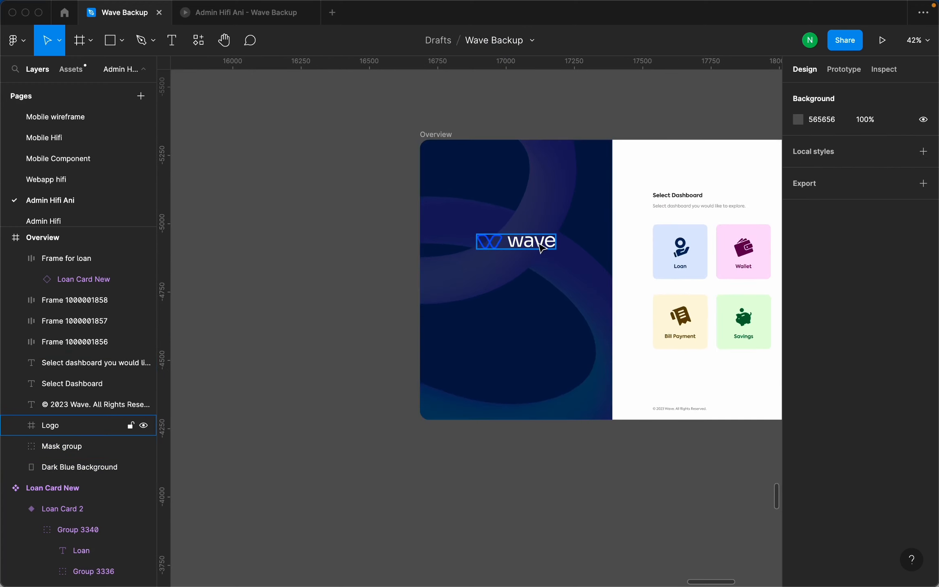
scroll(567, 193, down, 3)
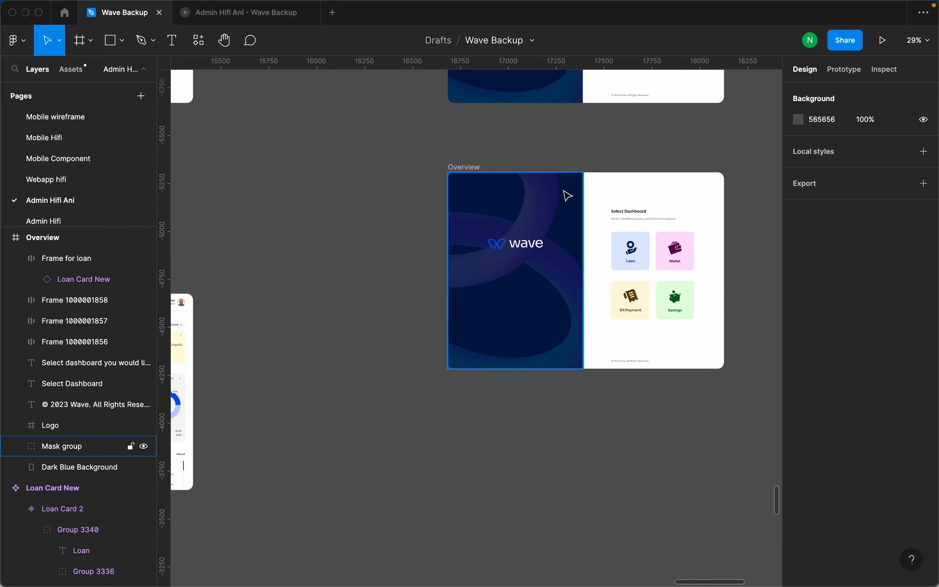
Move the whole Overview frame down and slightly left, to X 16640 and Y -5195.
click(462, 169)
click(462, 170)
scroll(718, 312, up, 3)
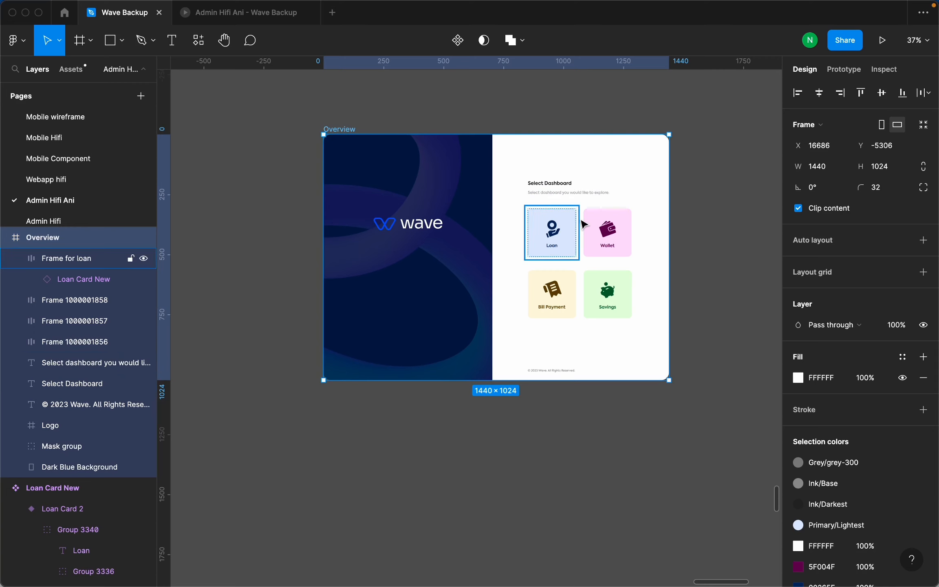
drag(519, 172, 508, 198)
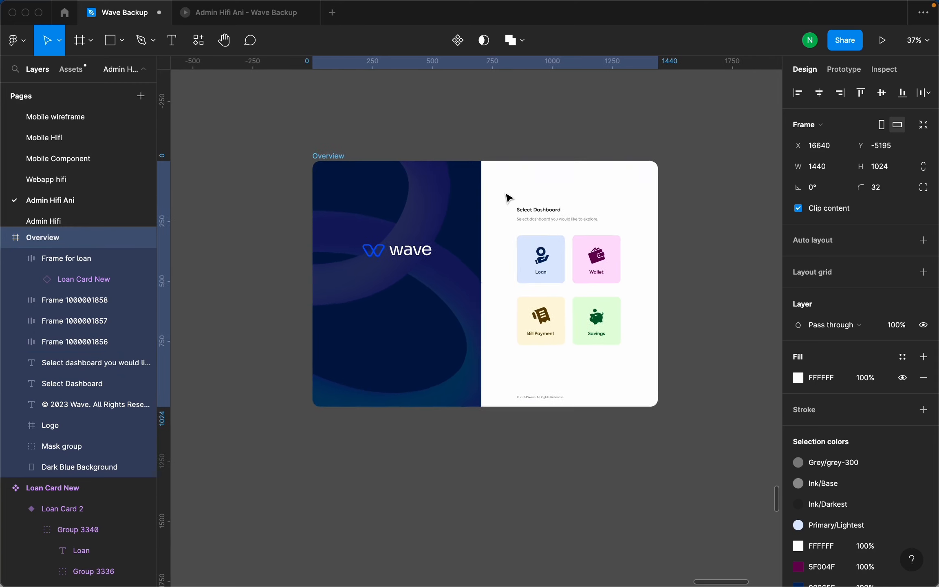
Move the heading, subtitle, four cards and copyright text out of the Overview frame, to its right.
click(547, 210)
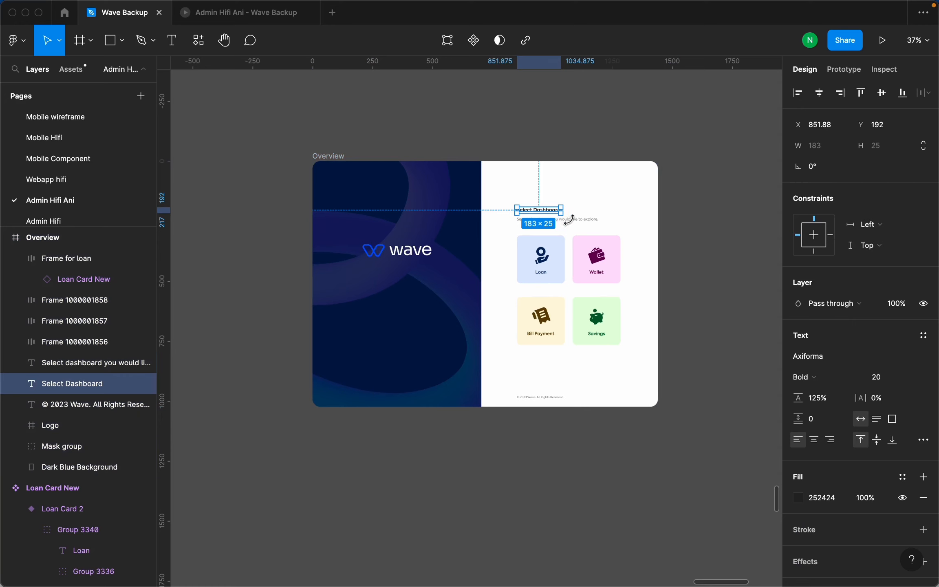
shift+click(570, 220)
shift+click(541, 262)
shift+click(598, 256)
shift+click(553, 316)
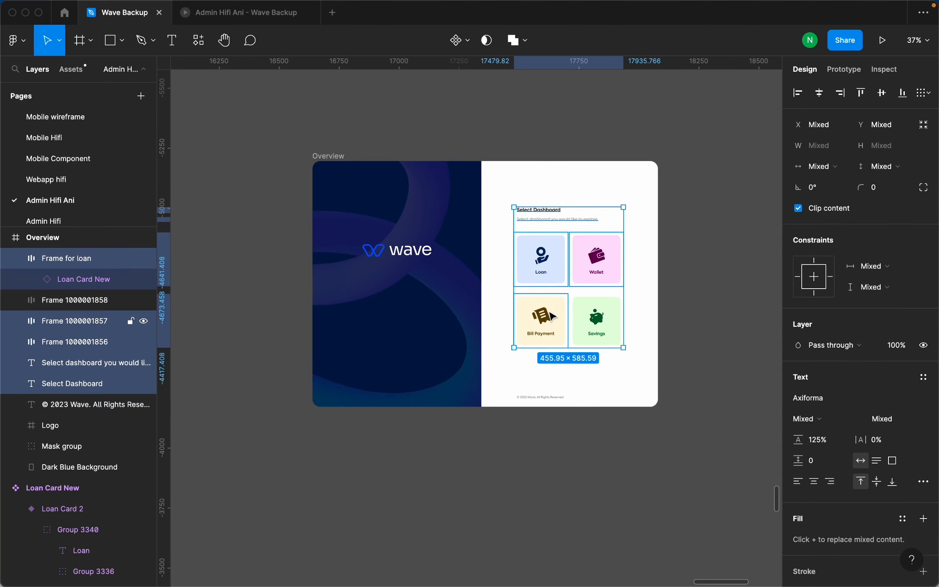
shift+click(581, 326)
shift+click(541, 398)
drag(550, 282, 734, 269)
scroll(570, 293, down, 3)
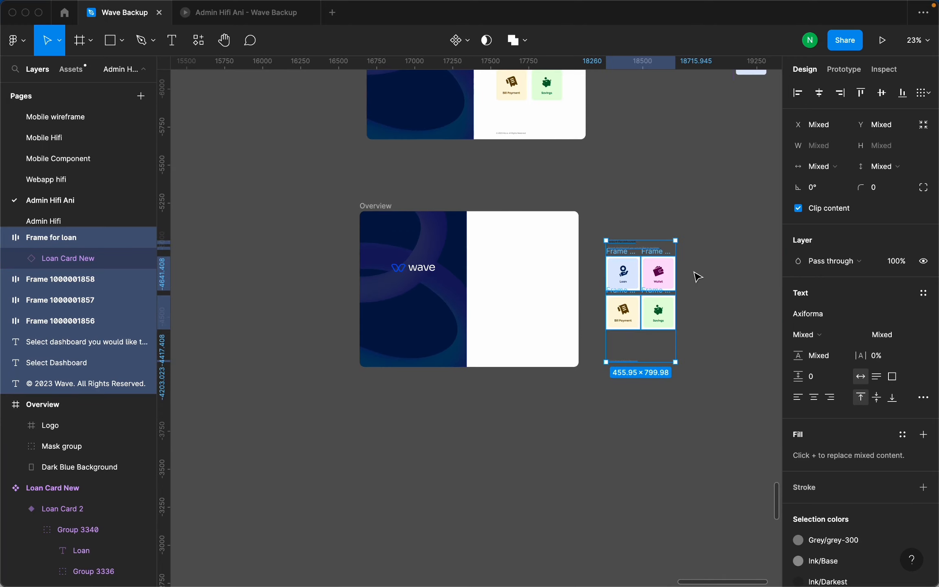
Move the Logo, Mask group and Dark Blue Background out of the Overview frame, to its left.
scroll(560, 219, up, 6)
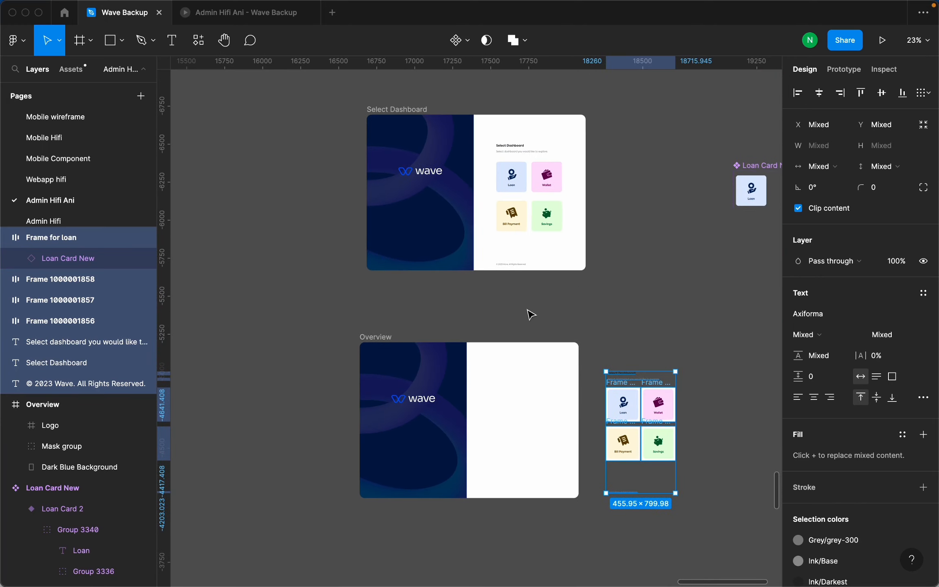
scroll(531, 315, up, 1)
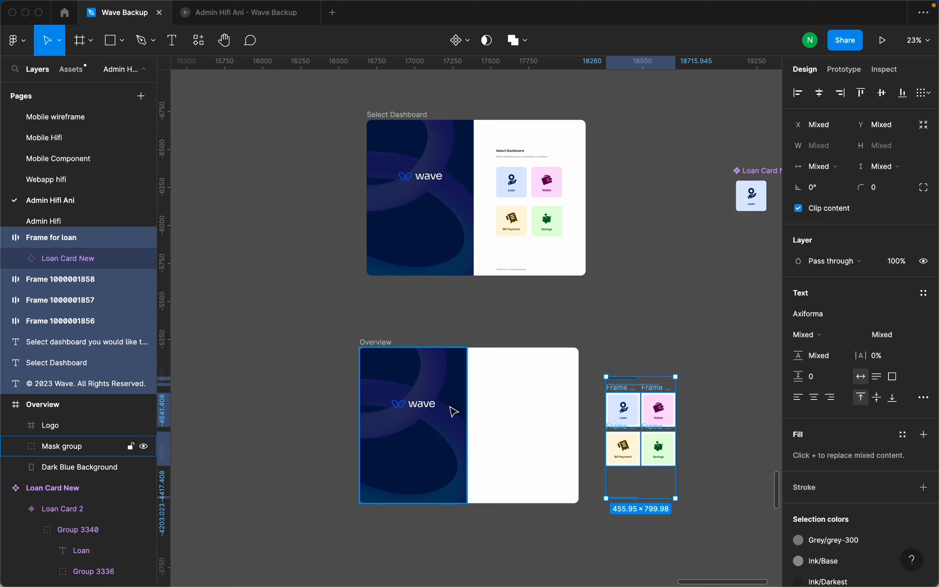
drag(482, 429, 256, 414)
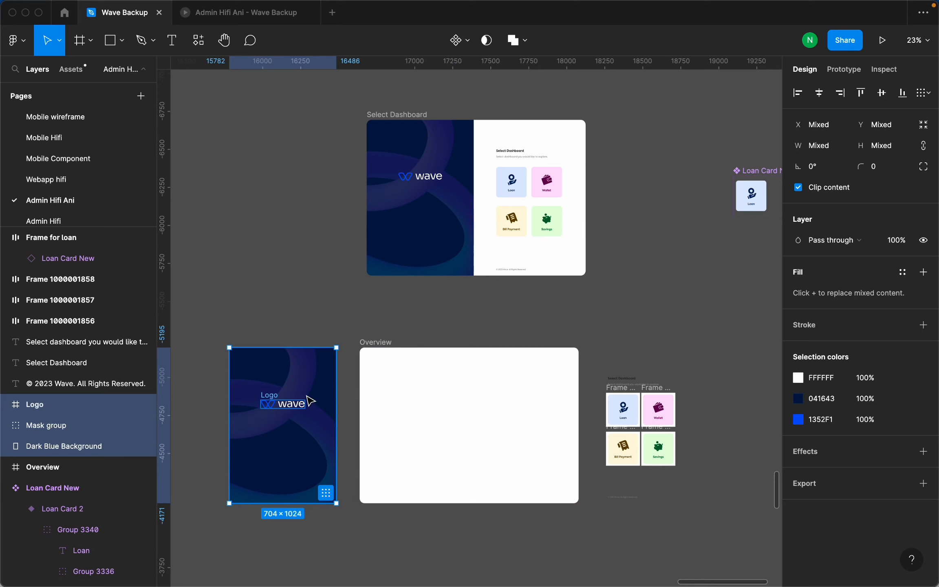
Undo both moves that took the cards, texts and dark blue panel out of the Overview frame.
key(ctrl+z)
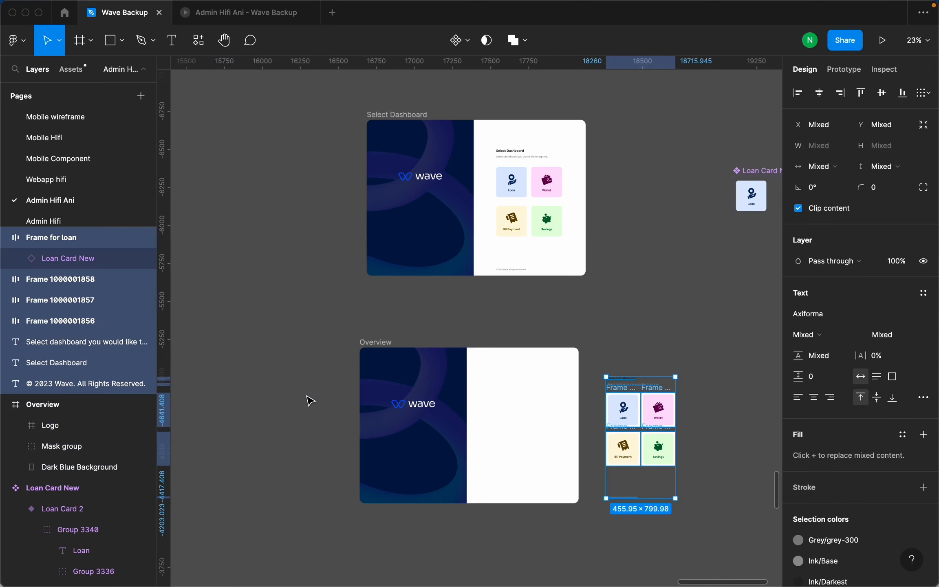
key(ctrl+z)
click(636, 383)
Compare the heading, subtitle, four cards and copyright text in the Overview frame with those in the Select Dashboard frame.
scroll(601, 380, down, 3)
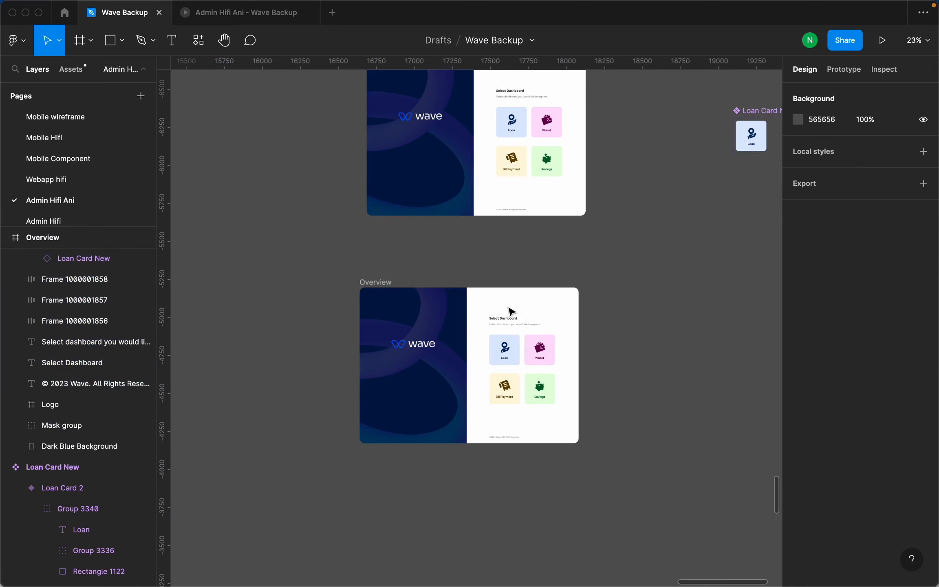
drag(480, 303, 552, 444)
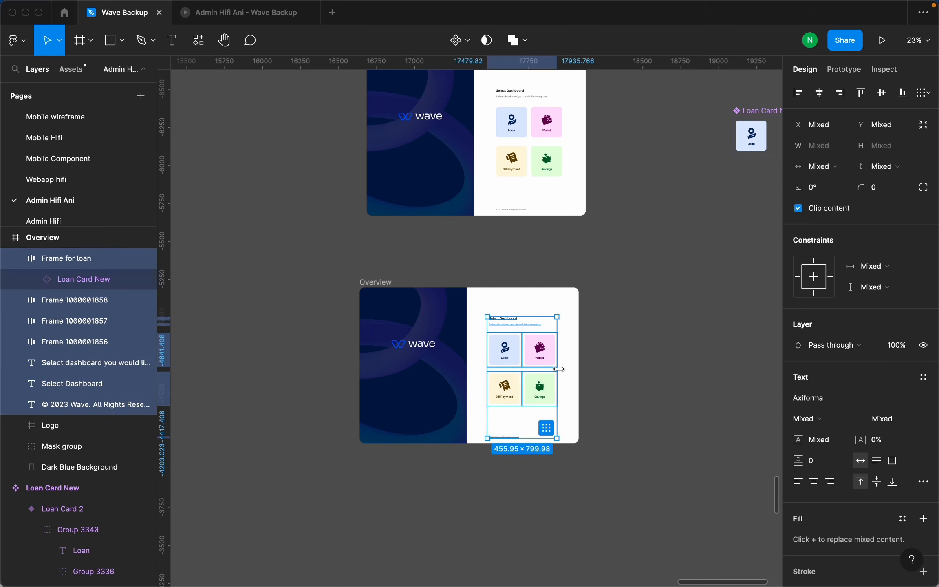
scroll(535, 374, up, 5)
scroll(528, 383, up, 6)
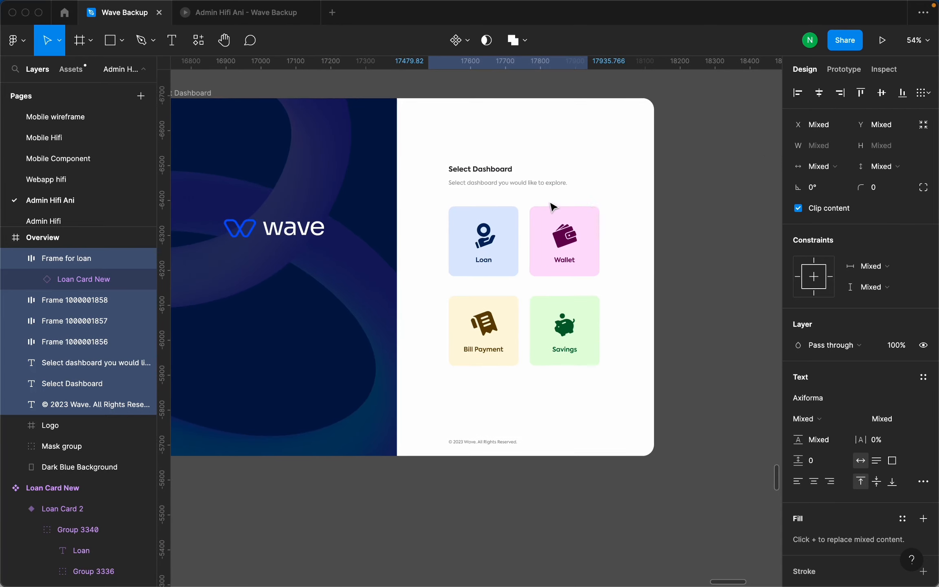
scroll(555, 204, down, 2)
scroll(562, 220, down, 3)
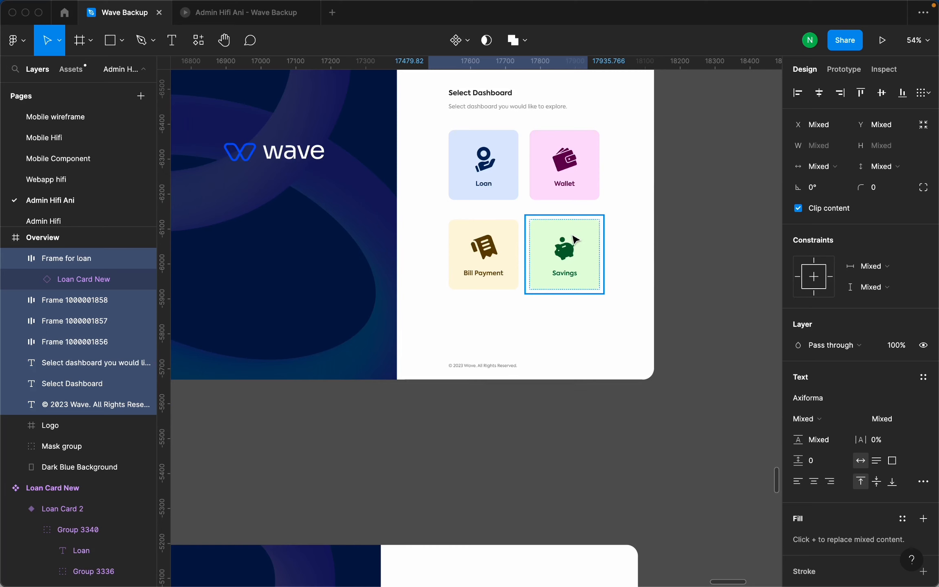
scroll(572, 240, down, 10)
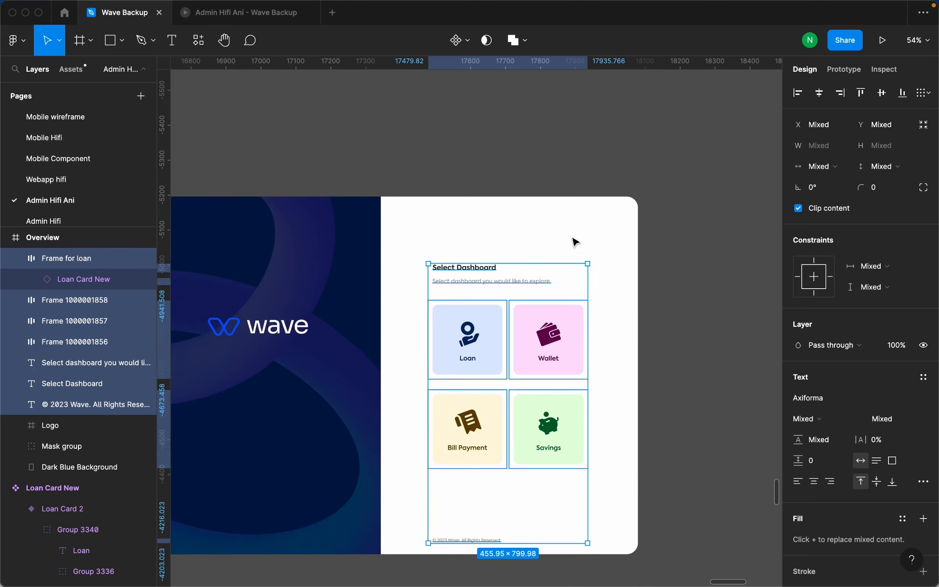
scroll(562, 254, up, 7)
scroll(522, 437, down, 1)
scroll(518, 501, up, 12)
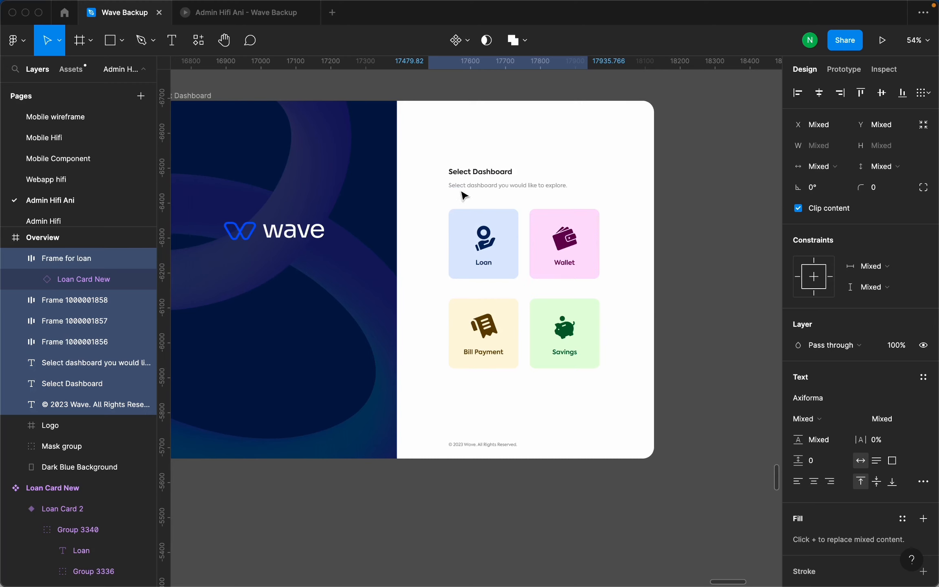
scroll(464, 196, down, 10)
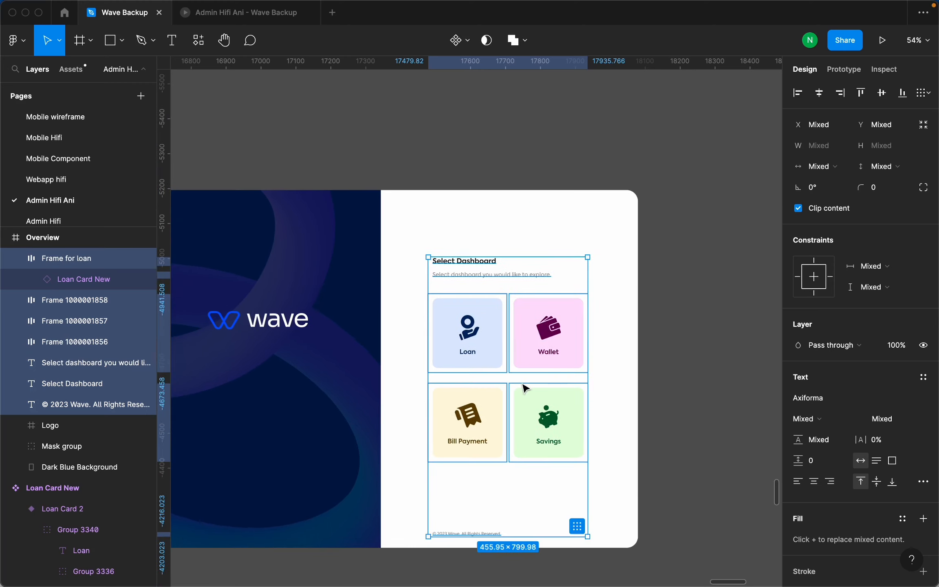
scroll(526, 389, down, 5)
click(494, 255)
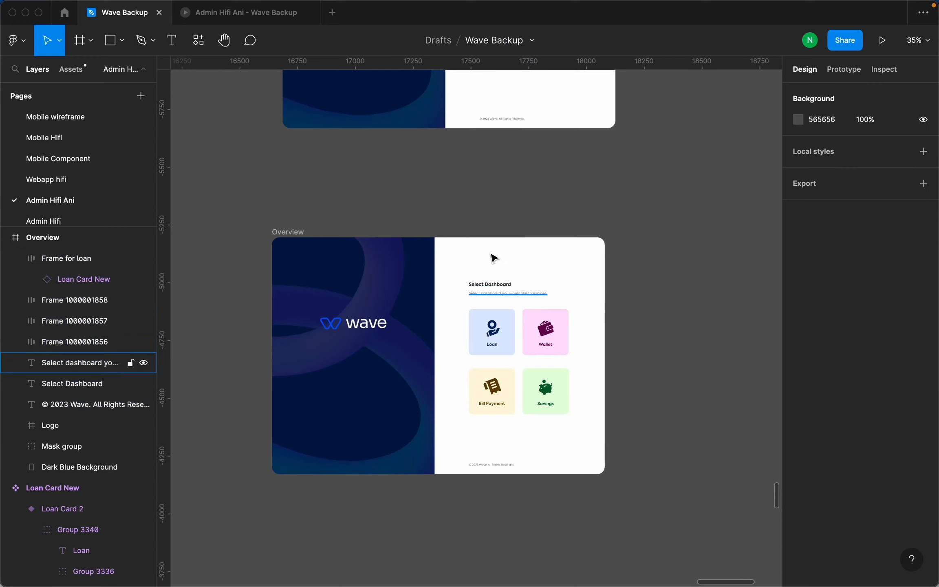
scroll(550, 314, up, 5)
scroll(543, 278, down, 6)
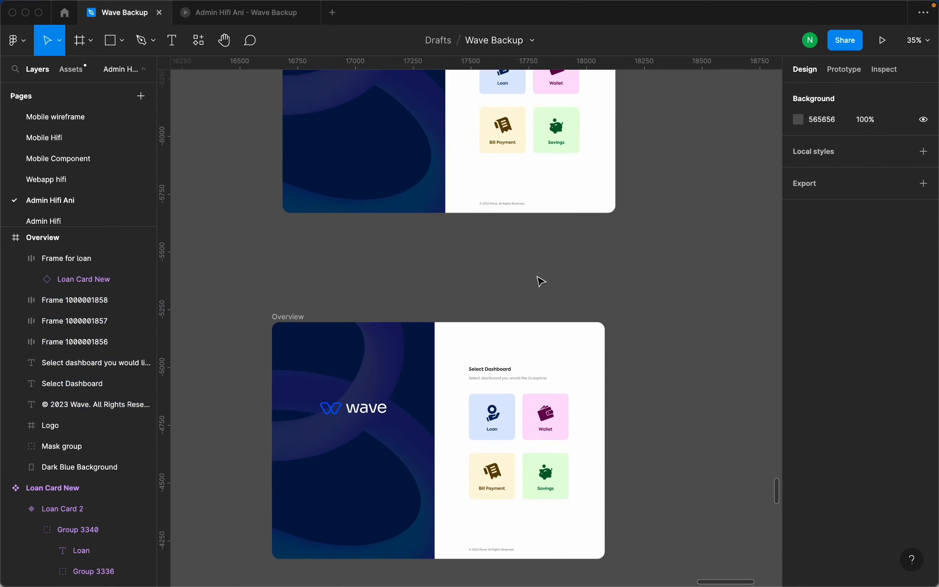
Shift the heading, subtitle, four cards and copyright text about 774 px right, past the Overview frame's edge, while keeping them nested in the frame.
drag(443, 224, 550, 433)
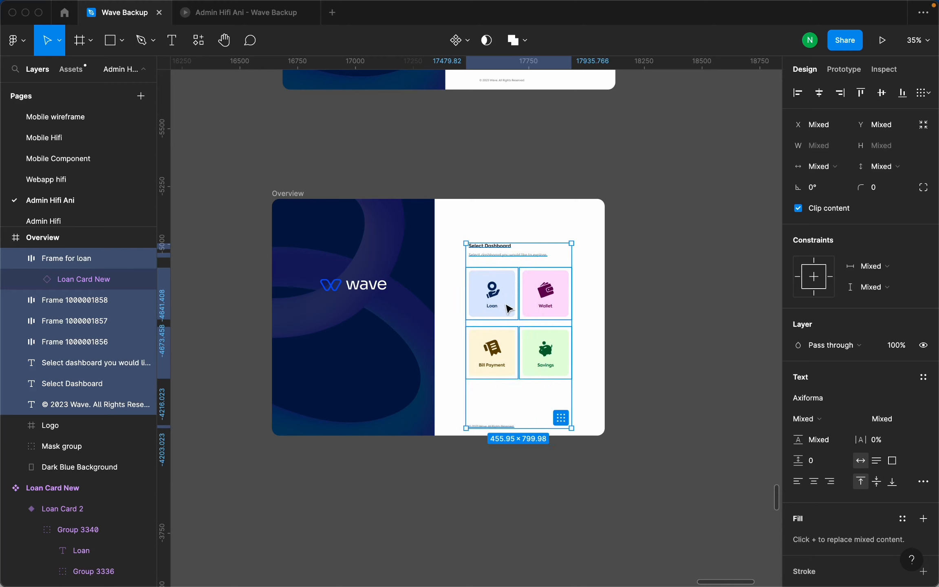
key(Right)
key(Right)
key(Right)
key(Right)
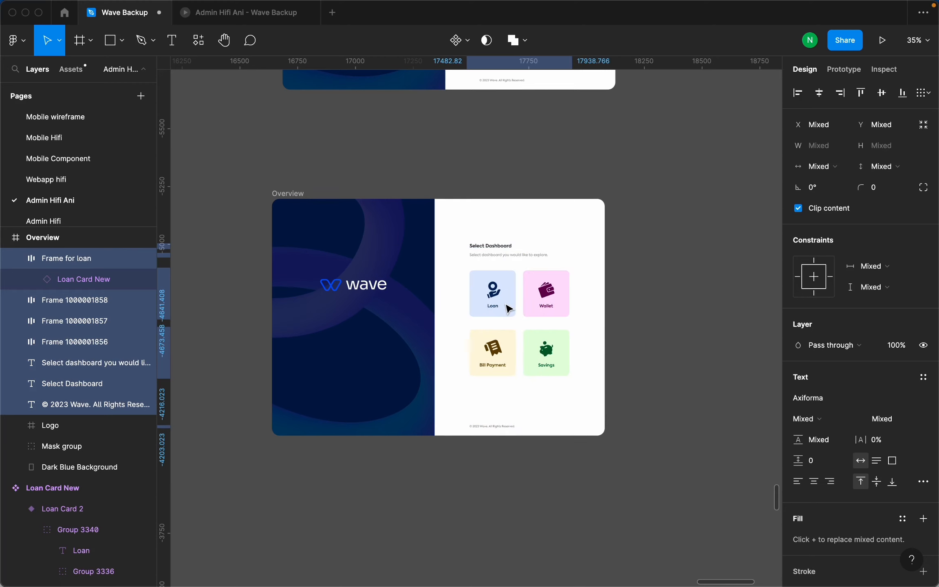
key(shift+Right)
key(shift+Right)
key(shift+Right)
key(shift+Right)
key(shift+Right)
key(shift+Right)
key(shift+Right)
key(shift+Right)
key(shift+Right)
key(shift+Right)
key(shift+Right)
key(shift+Right)
key(shift+Right)
key(shift+Right)
key(shift+Right)
key(shift+Right)
key(shift+Right)
key(shift+Right)
key(shift+Right)
key(shift+Right)
key(shift+Right)
key(shift+Right)
key(shift+Right)
key(shift+Right)
key(shift+Right)
key(shift+Right)
key(shift+Right)
key(shift+Right)
key(shift+Right)
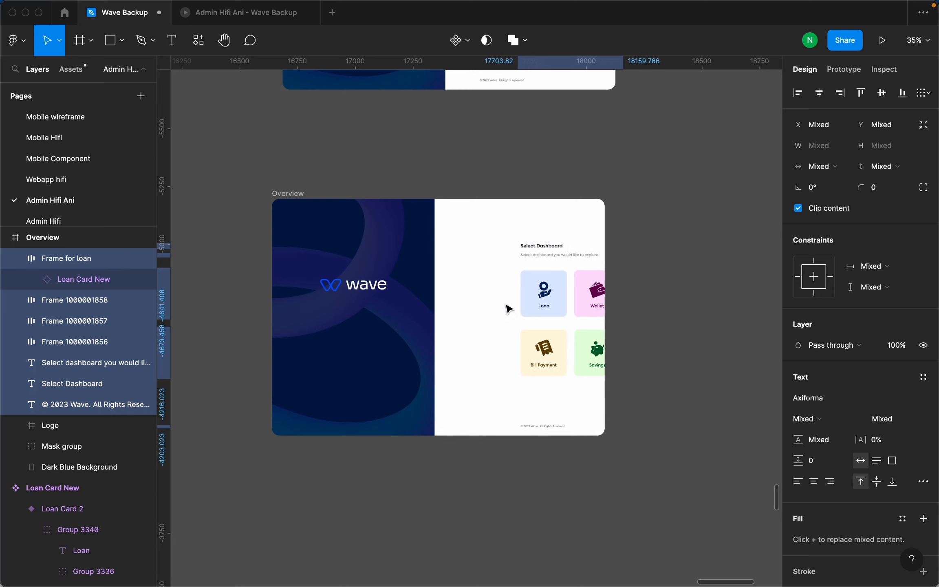
key(shift+Right)
key(shift+Right)
key(shift+Right)
key(shift+Right)
key(shift+Right)
key(shift+Right)
key(shift+Right)
key(shift+Right)
key(shift+Right)
key(shift+Right)
key(shift+Right)
key(shift+Right)
key(shift+Right)
key(shift+Right)
key(shift+Right)
key(shift+Right)
key(shift+Right)
key(shift+Right)
key(shift+Right)
key(shift+Right)
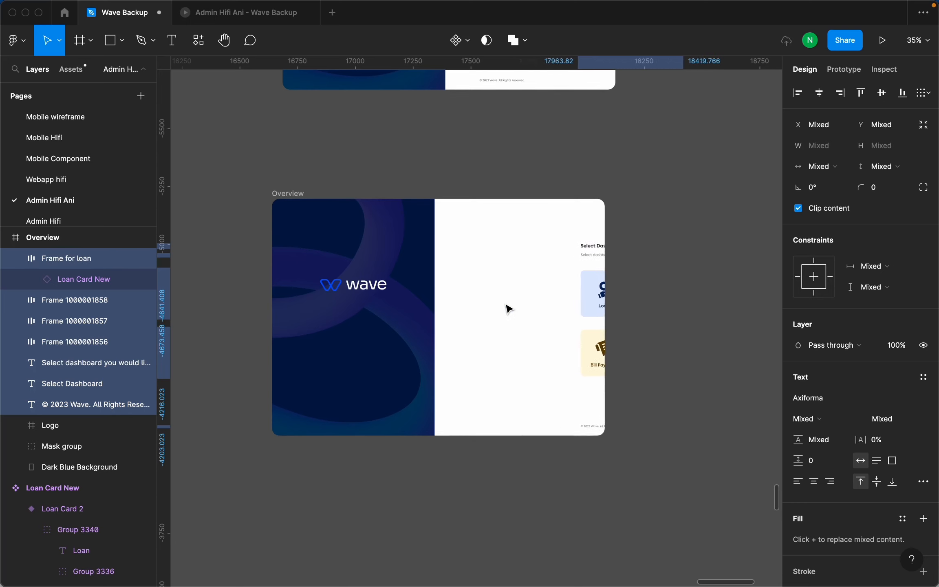
key(shift+Right)
key(shift+Right)
key(shift+Right)
key(shift+Right)
key(shift+Right)
key(shift+Right)
key(shift+Right)
key(shift+Right)
key(shift+Right)
key(shift+Right)
key(shift+Right)
key(shift+Right)
key(shift+Right)
key(shift+Right)
key(shift+Right)
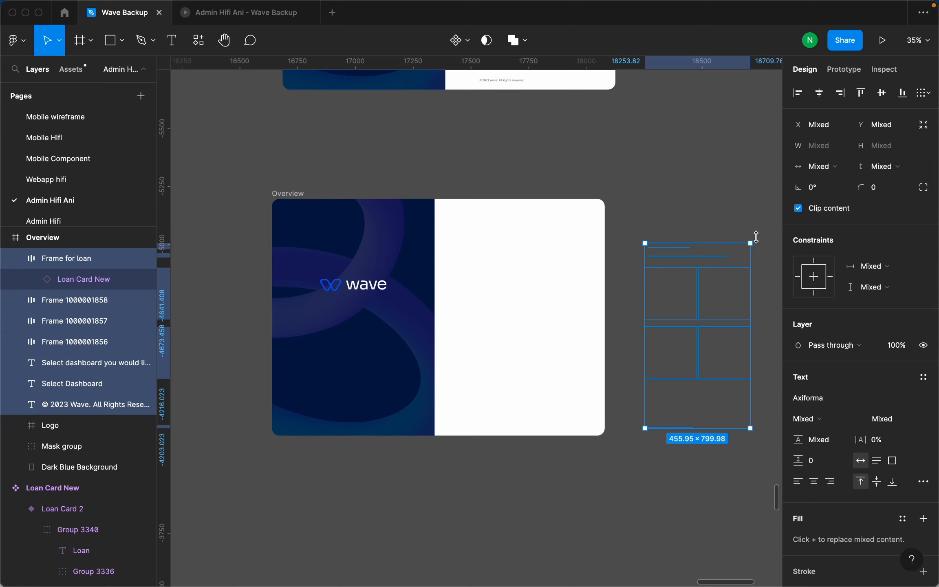
Select the whole Overview frame.
click(373, 174)
click(296, 194)
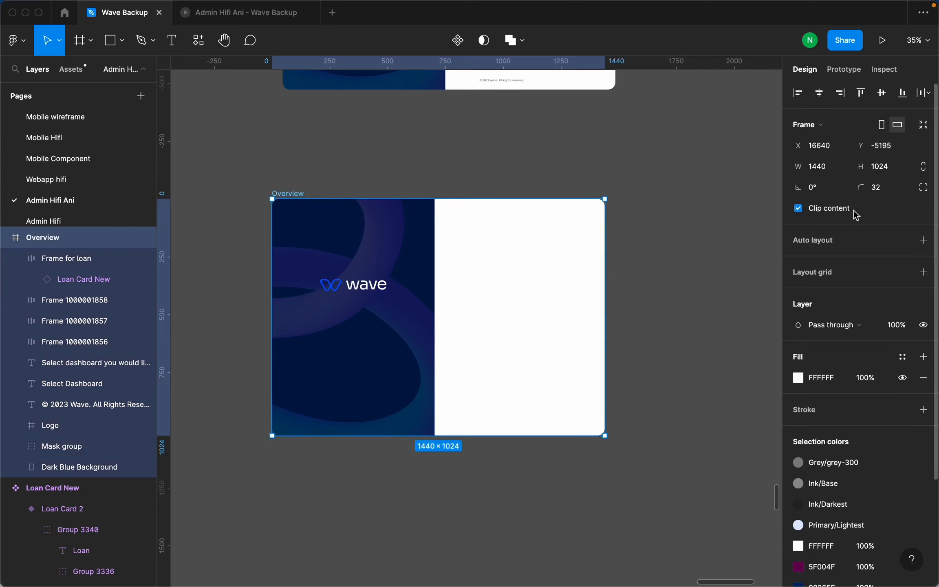
Turn off content clipping on the Overview frame.
click(799, 209)
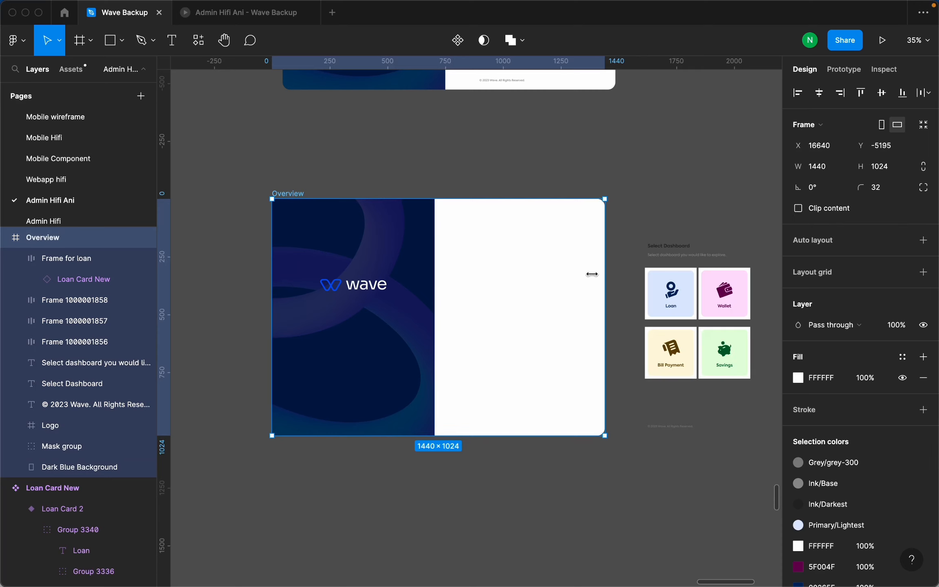
scroll(559, 263, down, 4)
scroll(718, 307, up, 3)
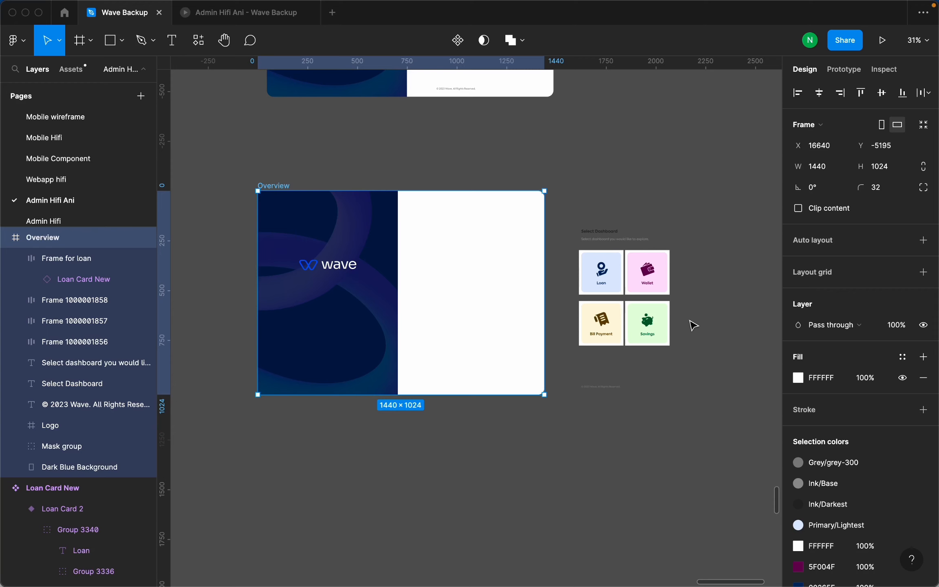
Nudge the Bill Payment and Savings card frames together about 120 px to the right, beyond the Overview frame.
drag(701, 345, 597, 318)
key(shift+Right)
key(shift+Right)
key(shift+Right)
key(shift+Right)
key(shift+Right)
key(shift+Right)
key(shift+Right)
key(shift+Right)
key(shift+Right)
key(shift+Right)
key(shift+Right)
key(shift+Right)
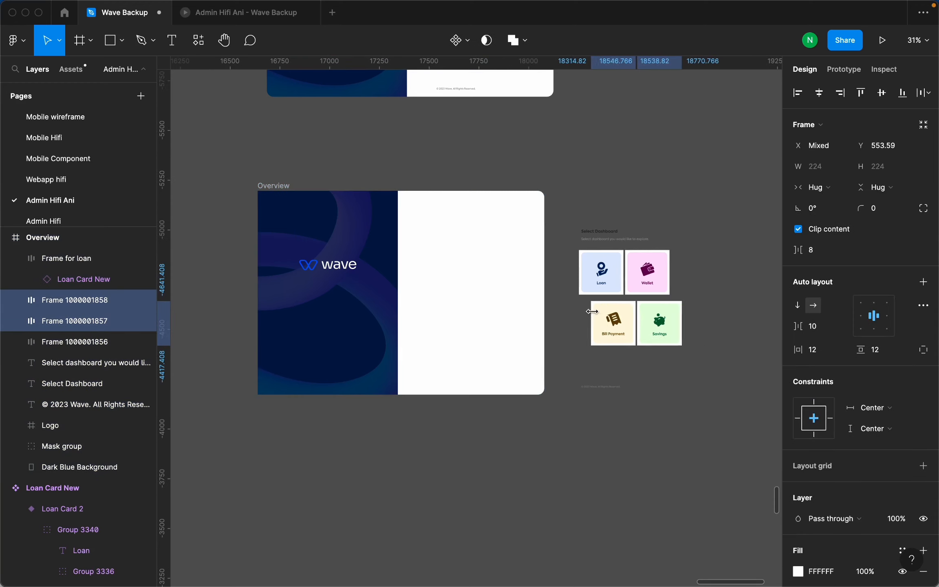
Nudge the Loan and Wallet card frames together about 285 px to the right, outside the Overview frame.
drag(694, 279, 577, 257)
key(shift+Right)
key(shift+Right)
key(shift+Right)
key(shift+Right)
key(shift+Right)
key(shift+Right)
key(shift+Right)
key(shift+Right)
key(shift+Right)
key(shift+Right)
key(shift+Right)
key(shift+Right)
key(shift+Right)
key(shift+Right)
key(shift+Right)
key(shift+Right)
key(shift+Right)
key(shift+Right)
key(shift+Right)
key(shift+Right)
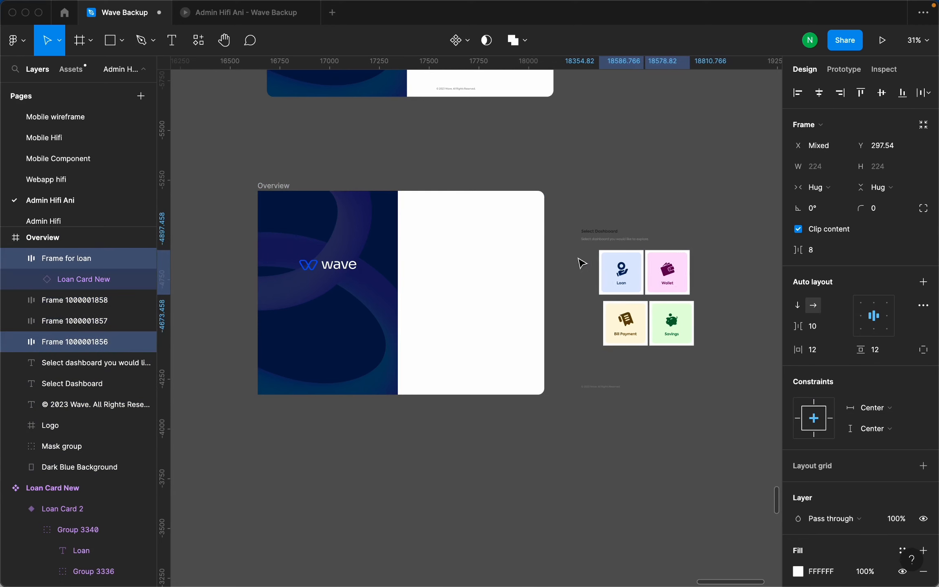
key(shift+Right)
key(Right)
key(Right)
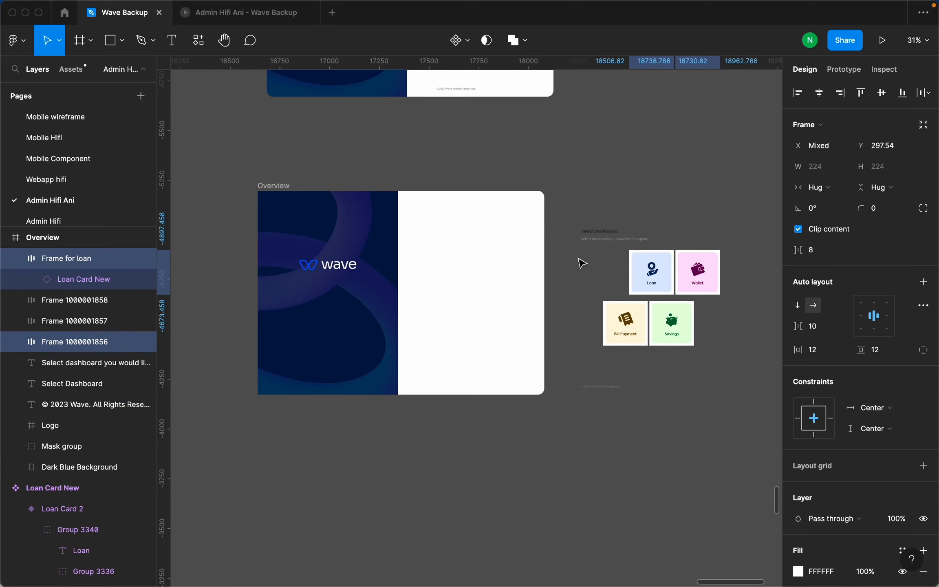
key(shift+Right)
key(shift+Right)
key(shift+Right)
key(Right)
key(Right)
key(Right)
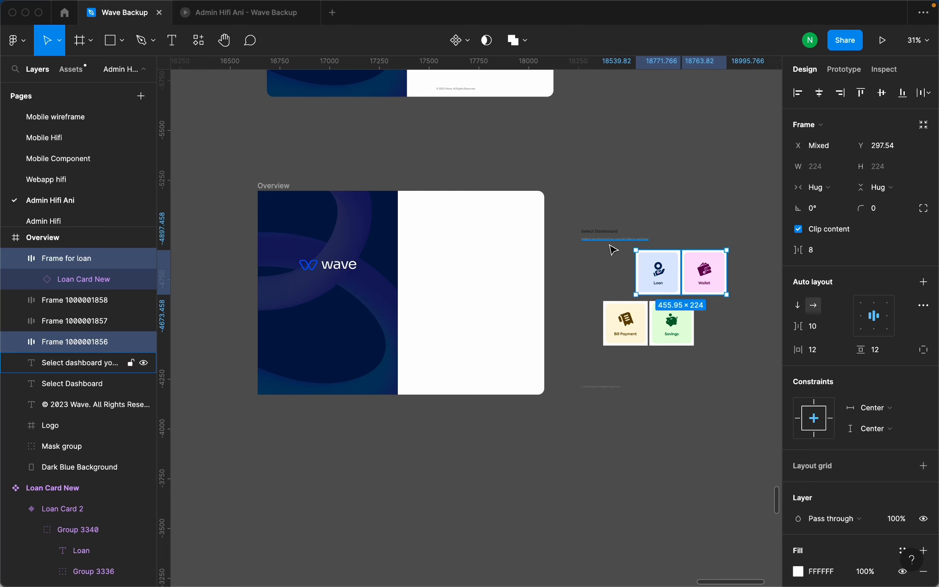
Shift the Select Dashboard heading and its subtitle together about 415 px to the right, above the Loan and Wallet cards.
click(610, 239)
shift+click(603, 230)
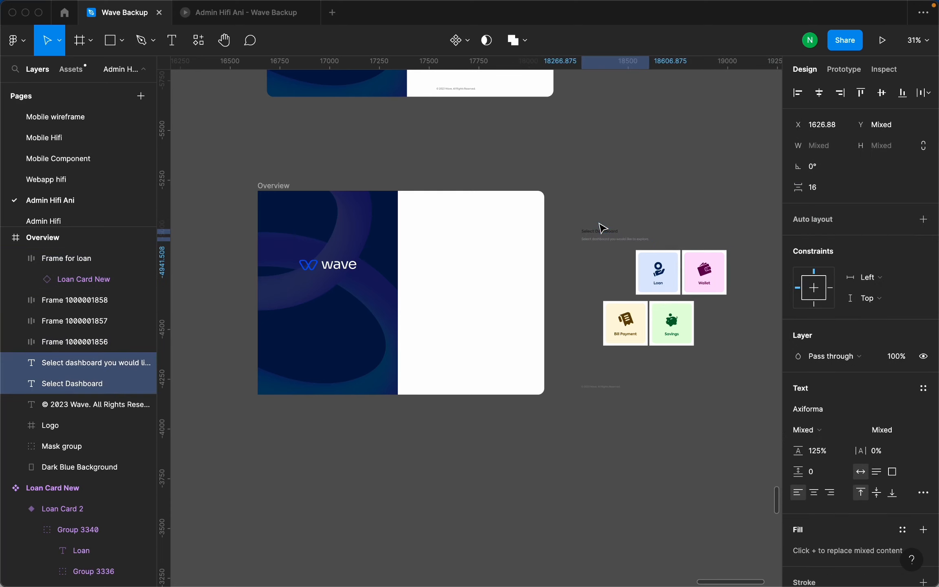
key(shift+Right)
key(shift+Right)
key(shift+Right)
key(shift+Right)
key(shift+Right)
key(shift+Right)
key(shift+Right)
key(shift+Right)
key(shift+Right)
key(shift+Right)
key(shift+Right)
key(shift+Right)
key(shift+Right)
key(shift+Right)
key(shift+Right)
key(shift+Right)
key(shift+Right)
key(shift+Right)
key(shift+Right)
key(shift+Right)
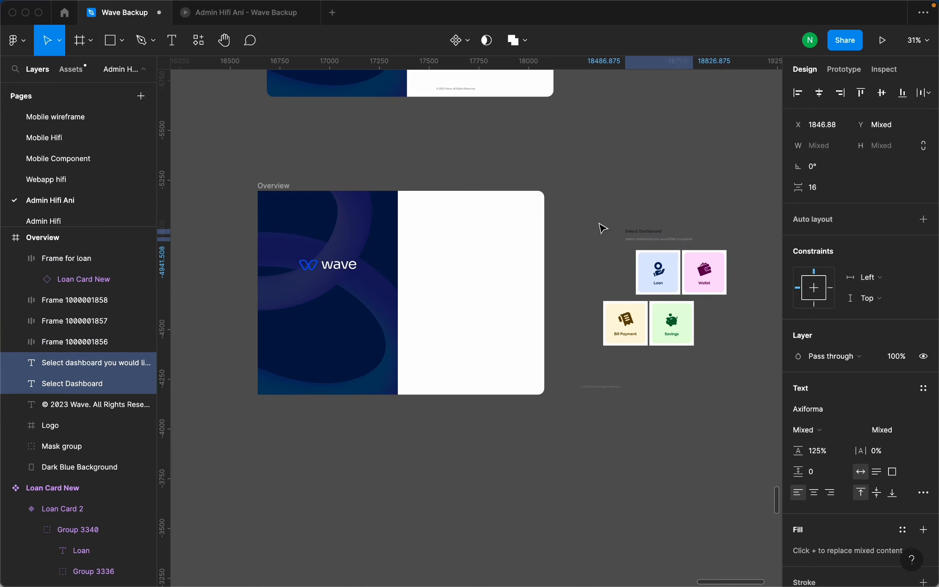
key(shift+Right)
key(shift+Right)
key(shift+Right)
key(shift+Right)
key(shift+Right)
key(shift+Right)
key(shift+Right)
key(shift+Right)
key(shift+Right)
key(shift+Right)
key(shift+Right)
key(shift+Right)
key(shift+Right)
key(shift+Right)
key(shift+Right)
key(shift+Right)
key(Right)
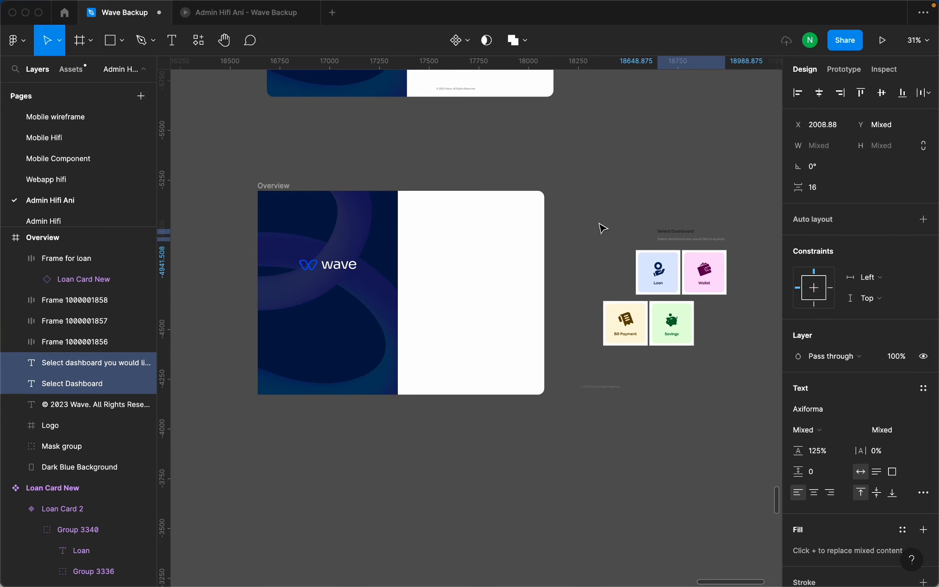
key(shift+Right)
key(shift+Right)
key(shift+Right)
key(Right)
key(Right)
click(699, 225)
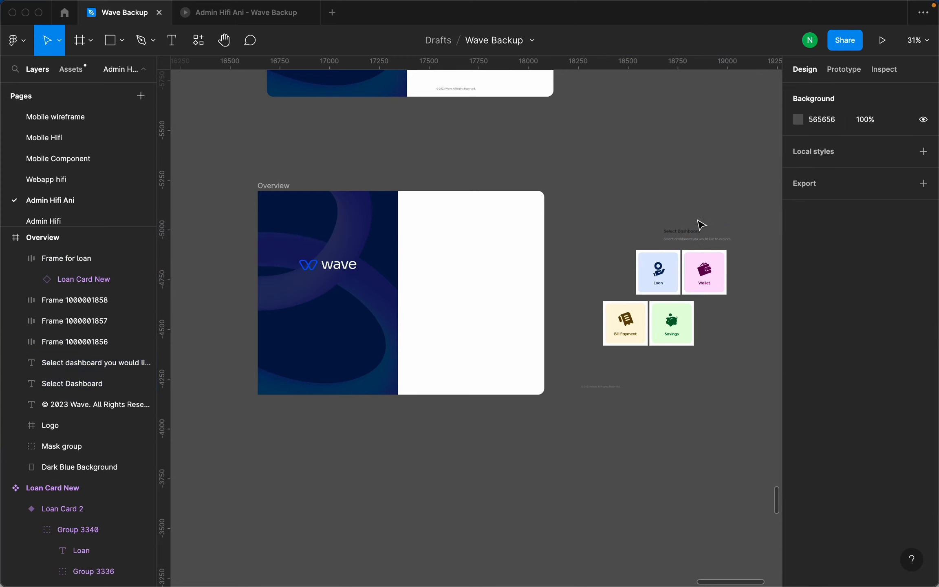
Shift only the Select Dashboard heading a further 140 px or so to the right, leaving its subtitle in place.
click(699, 232)
key(shift+Right)
key(shift+Right)
key(shift+Right)
key(shift+Right)
key(shift+Right)
key(shift+Right)
key(shift+Right)
key(shift+Right)
key(shift+Right)
key(shift+Right)
key(shift+Right)
key(shift+Right)
key(shift+Right)
key(shift+Right)
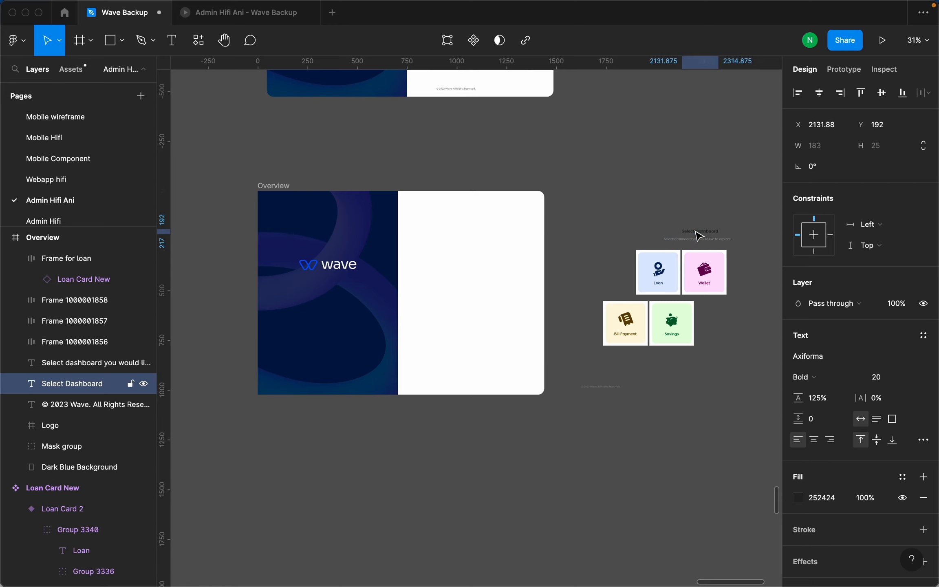
key(Right)
click(663, 192)
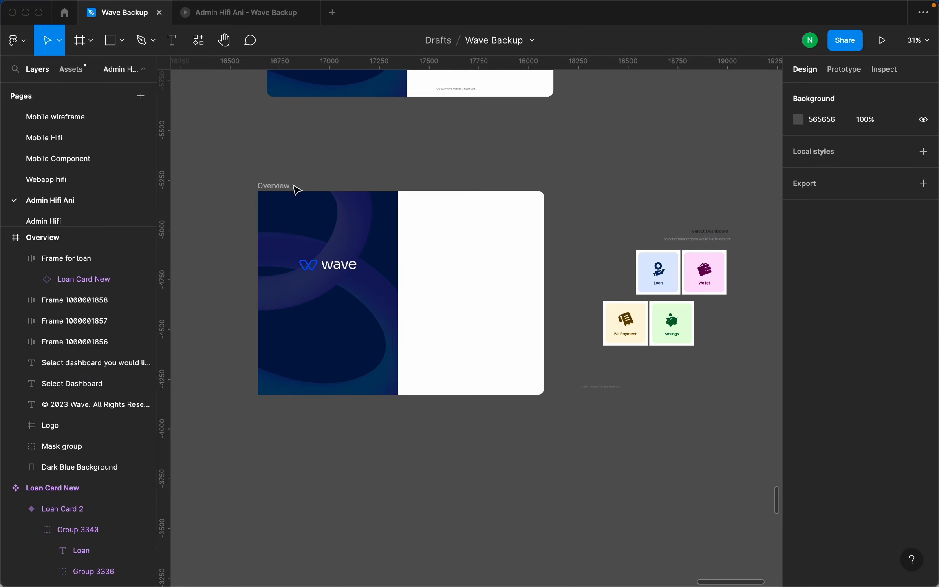
Delete the Mask group holding the decorative ring pattern from the Overview frame's dark blue panel.
ctrl+scroll(579, 266, down, 1)
ctrl+scroll(437, 277, down, 4)
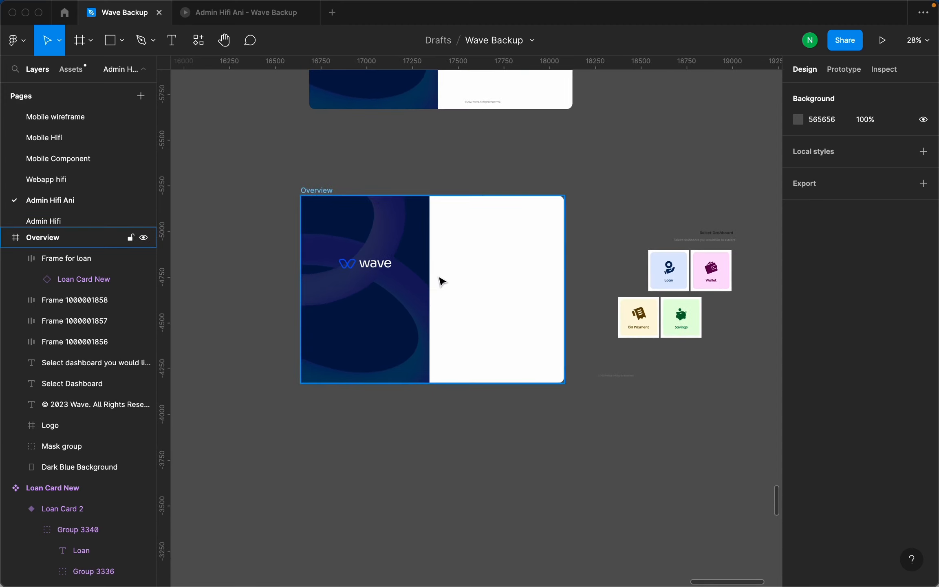
ctrl+scroll(353, 265, up, 3)
click(432, 239)
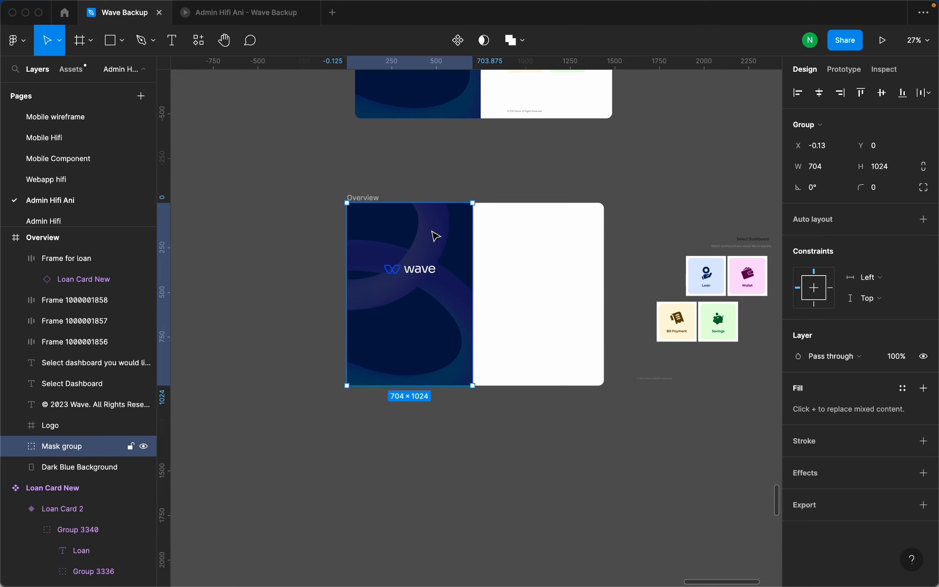
key(Delete)
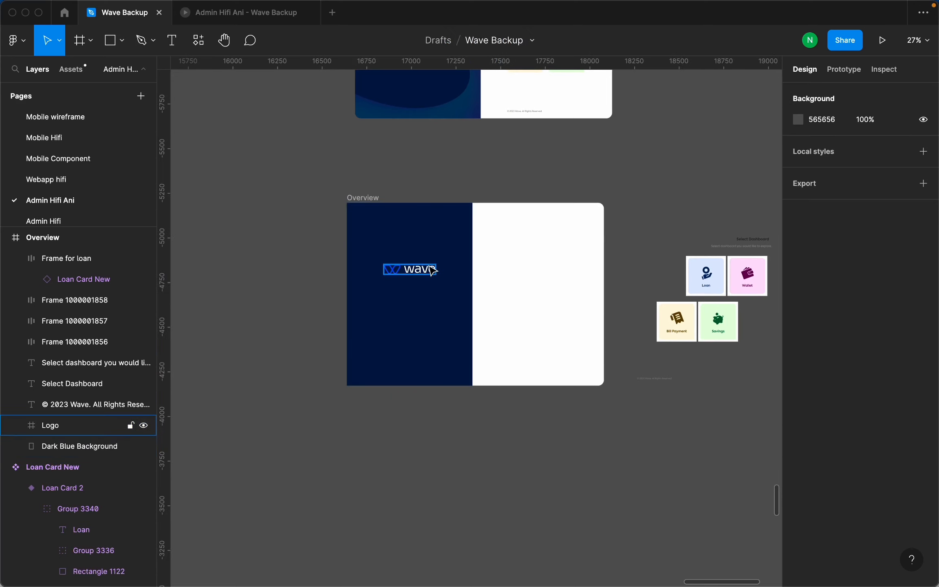
Select the Overview frame's logo and examine the logo and side navigation layout in the Loan Overview frame.
scroll(437, 280, up, 1)
click(420, 279)
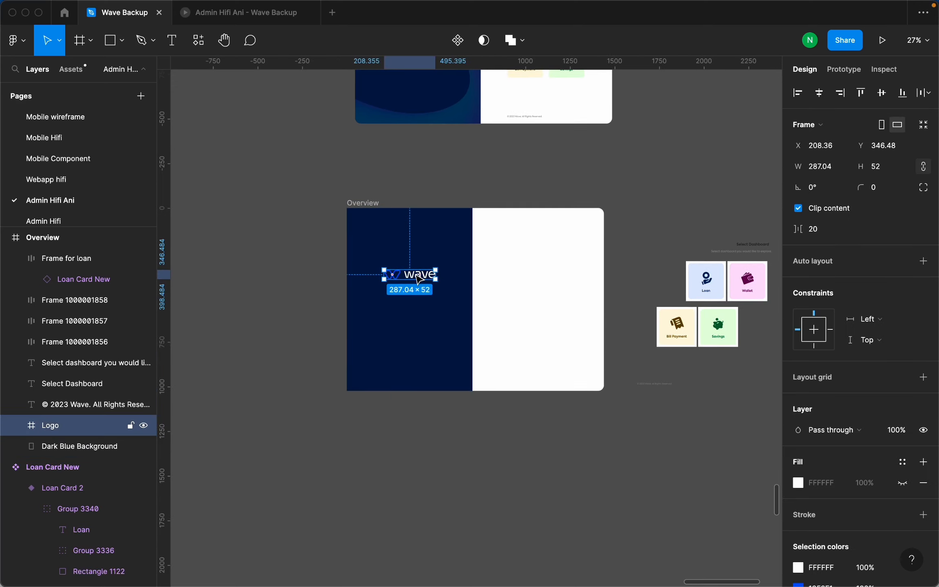
scroll(420, 278, up, 5)
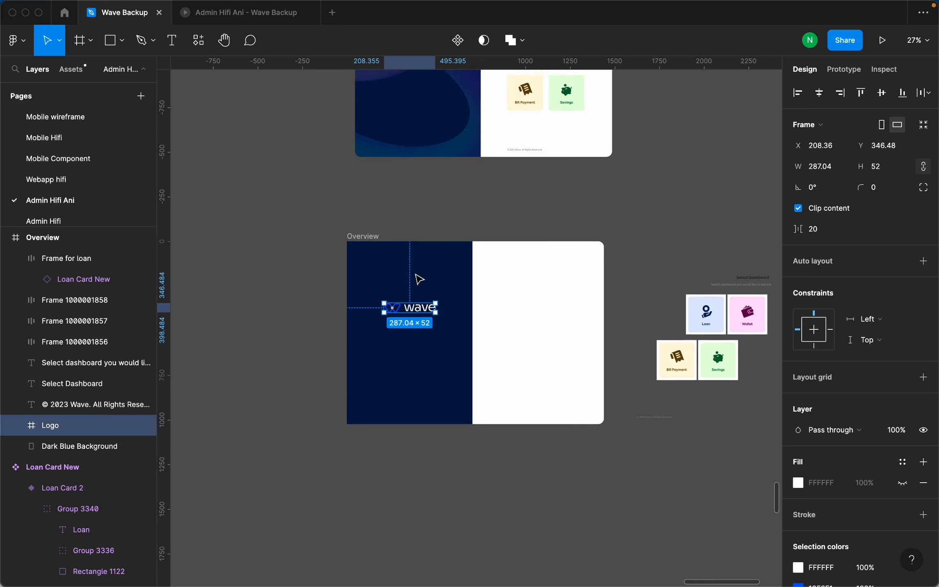
scroll(501, 260, down, 3)
scroll(285, 223, down, 3)
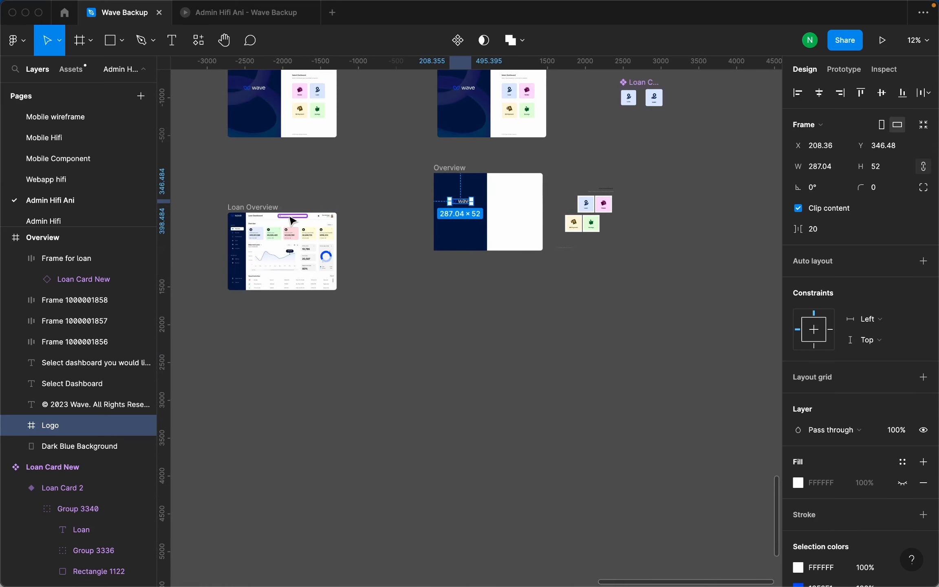
scroll(214, 225, up, 5)
scroll(213, 226, up, 2)
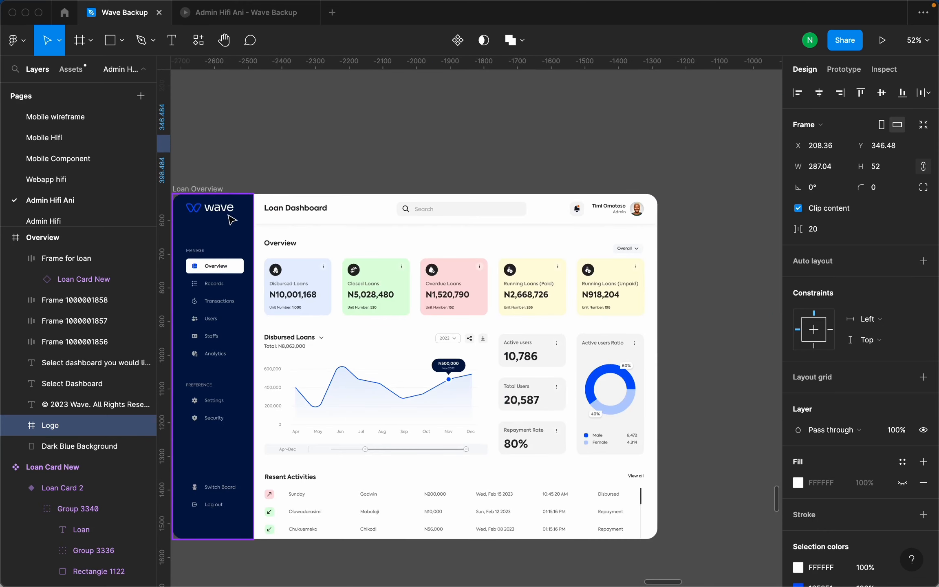
scroll(265, 230, down, 3)
scroll(305, 284, down, 4)
scroll(308, 273, up, 4)
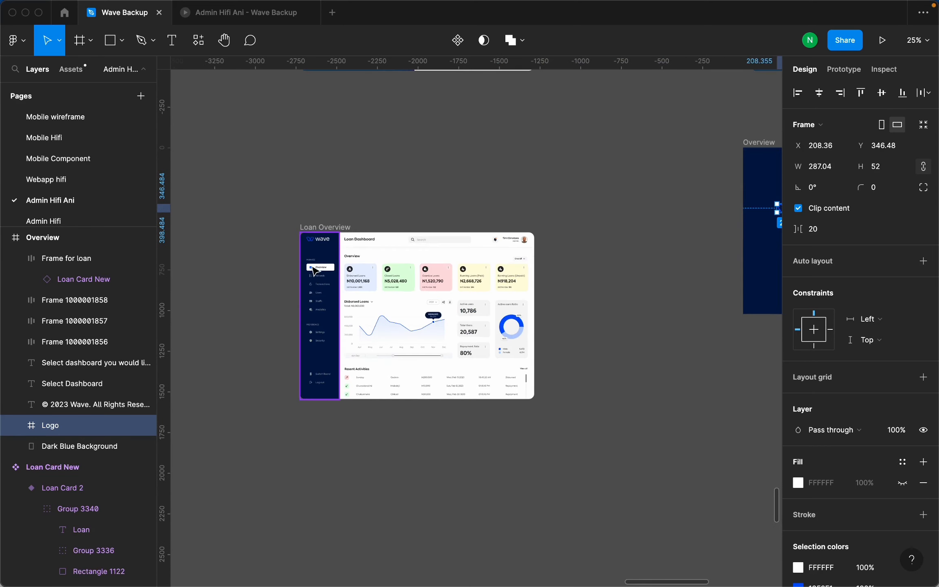
scroll(398, 269, down, 2)
scroll(650, 233, up, 4)
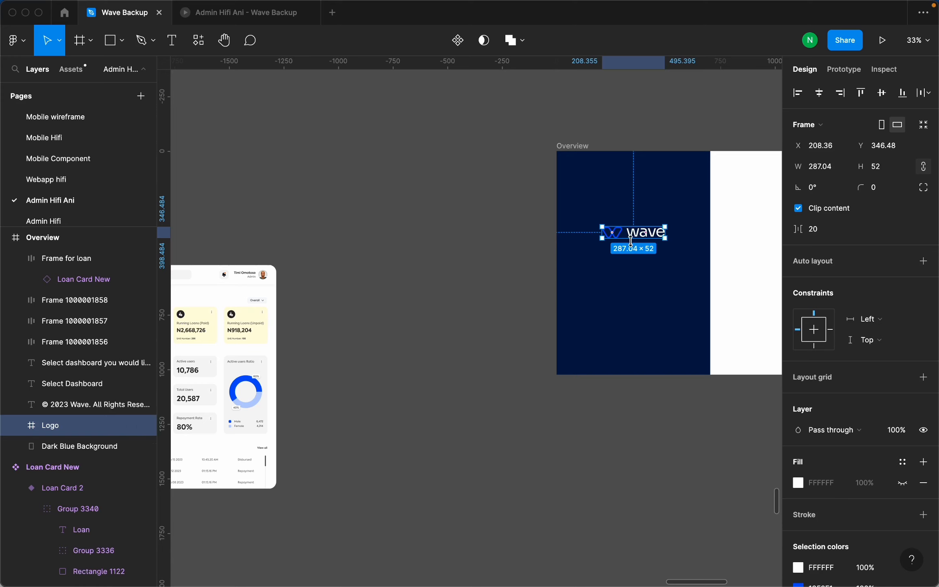
Move the Overview frame's logo left to about X 65 and set its layer opacity to 0%.
scroll(632, 240, down, 2)
scroll(649, 240, up, 4)
drag(651, 240, 603, 241)
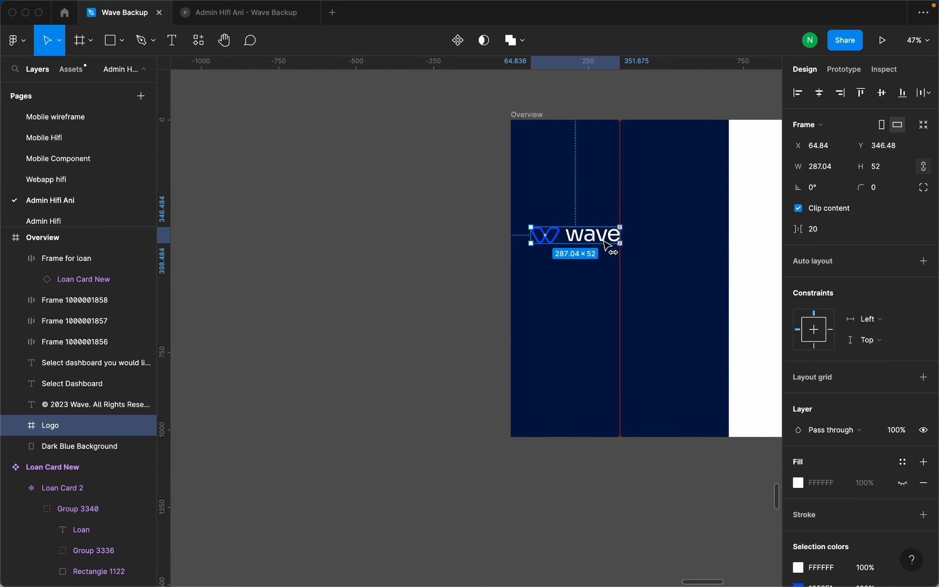
click(899, 431)
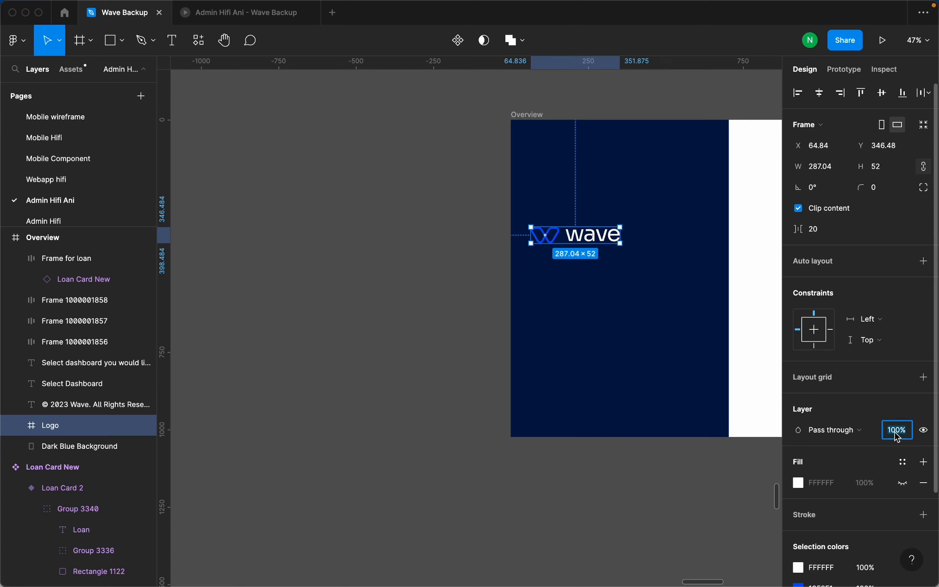
text(0)
key(Return)
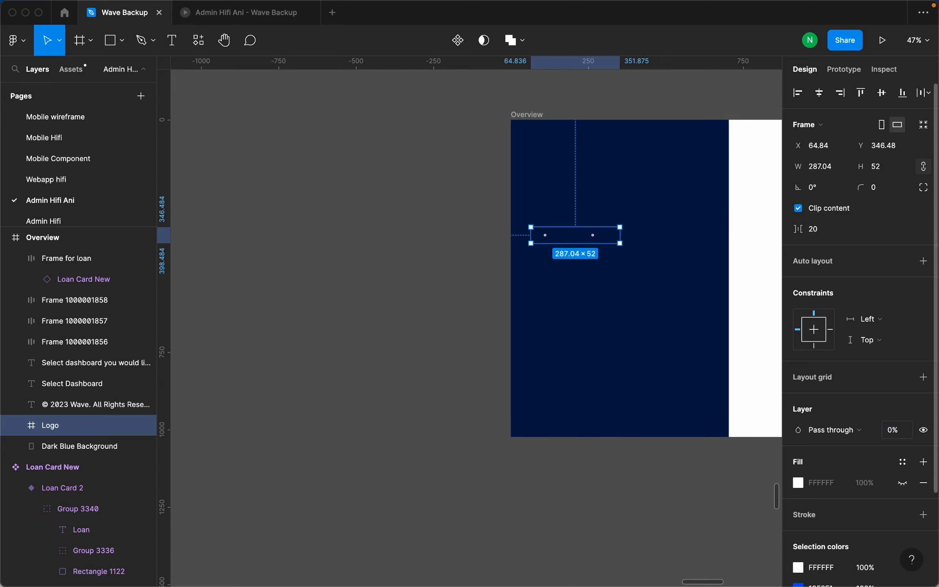
Copy the side nav group and its Dark blue background from the Loan Transactions frame filled with transaction data.
scroll(680, 325, down, 5)
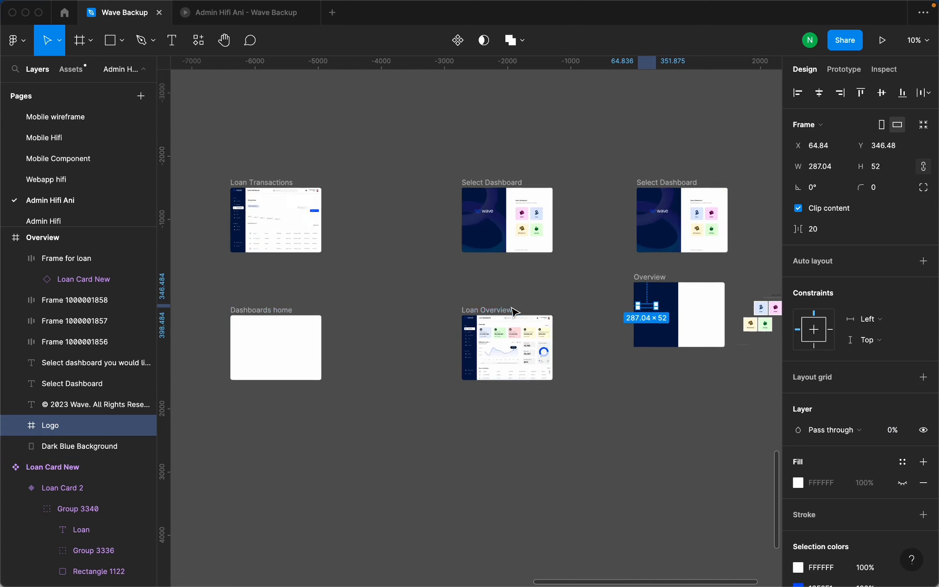
scroll(338, 334, down, 1)
scroll(351, 336, down, 1)
scroll(212, 326, up, 6)
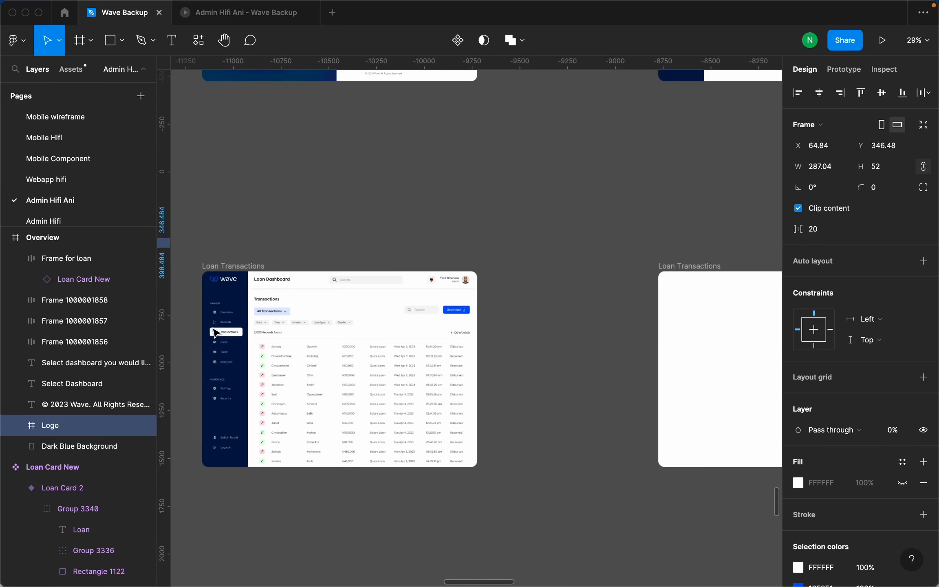
click(219, 315)
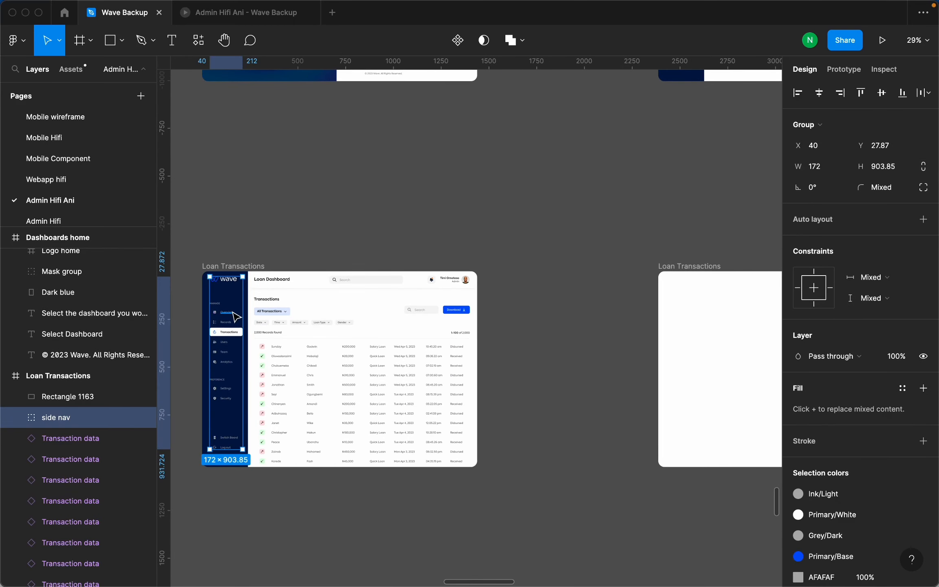
scroll(201, 325, down, 2)
scroll(222, 318, up, 4)
shift+click(231, 305)
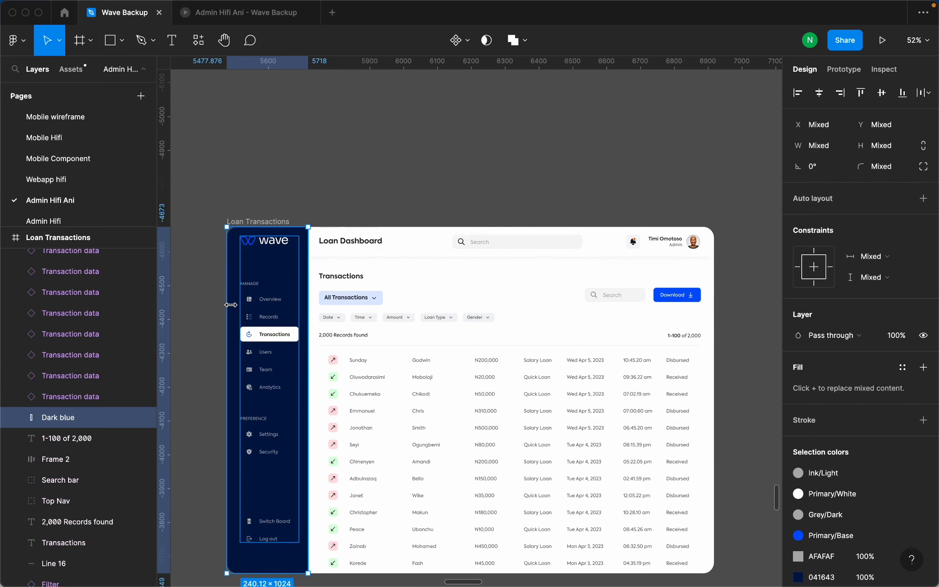
Paste the copied side nav and Dark blue background into the Overview frame and move them directly below it.
scroll(231, 305, down, 5)
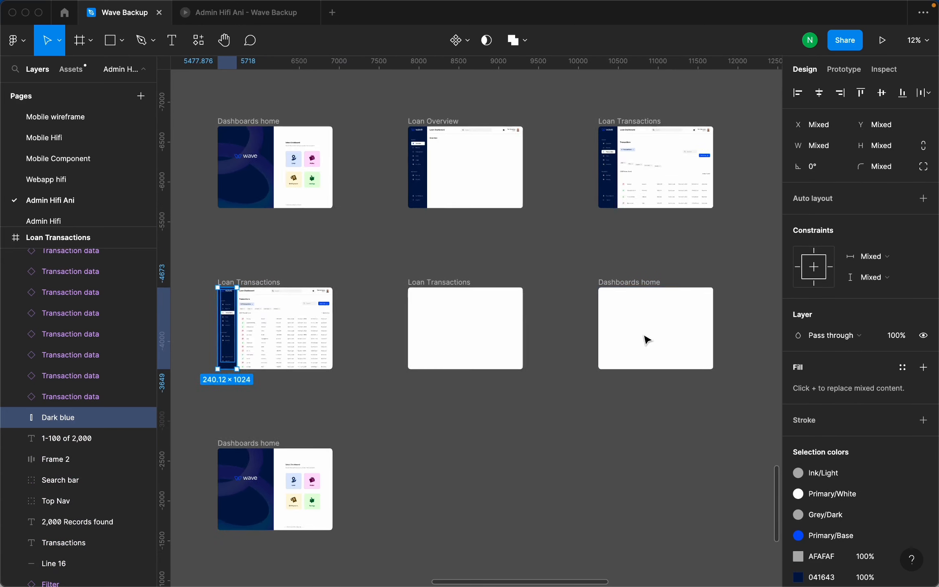
scroll(644, 339, down, 3)
scroll(551, 339, up, 4)
scroll(701, 338, down, 3)
scroll(533, 298, up, 6)
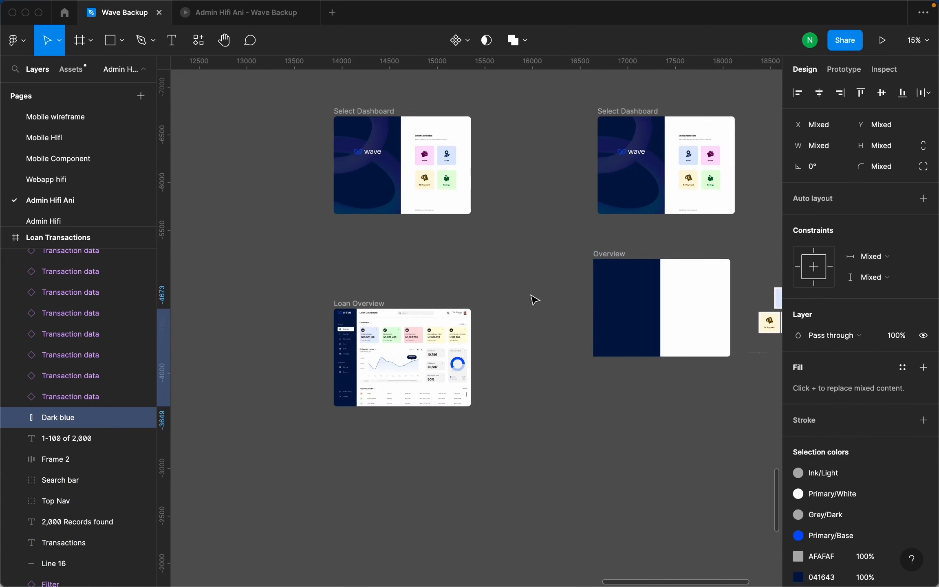
click(457, 216)
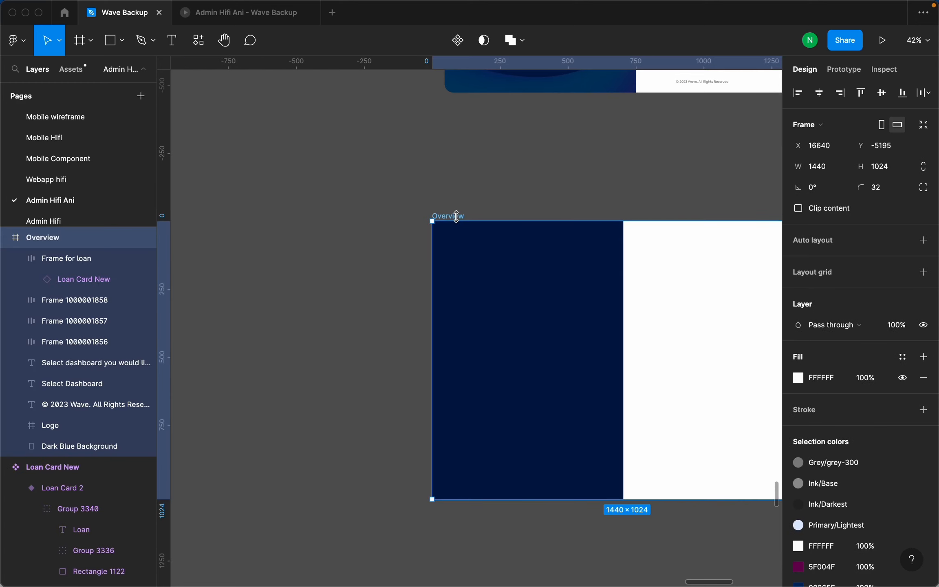
key(super+v)
scroll(475, 226, down, 5)
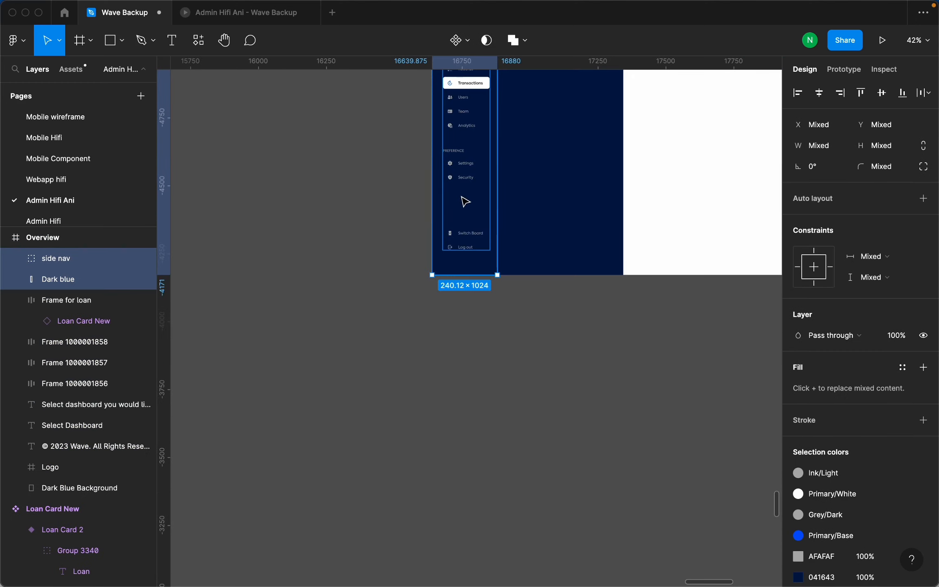
drag(463, 206, 489, 500)
scroll(579, 367, up, 5)
Narrow the Overview frame's Dark Blue Background rectangle to about 238 px wide, in line with the sidebar below.
click(571, 313)
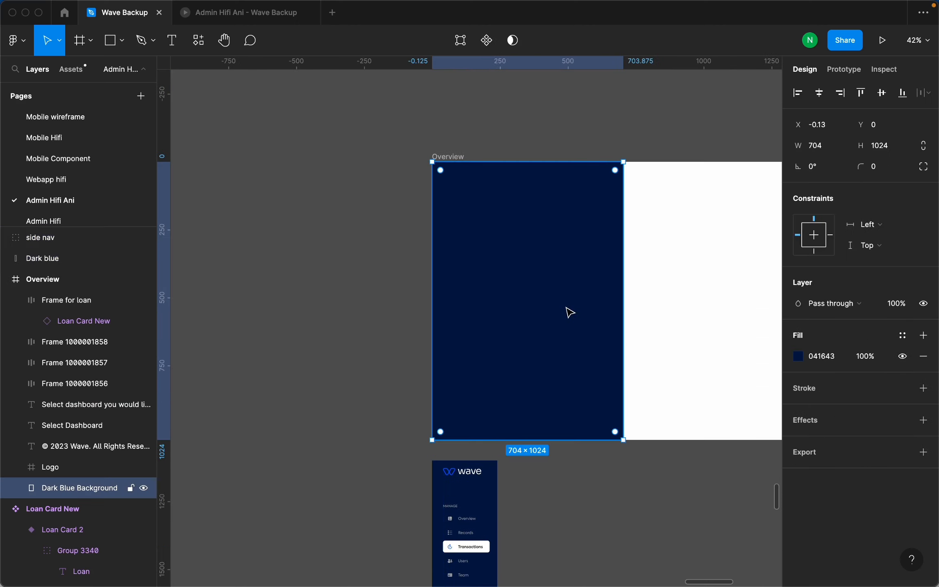
scroll(615, 250, down, 3)
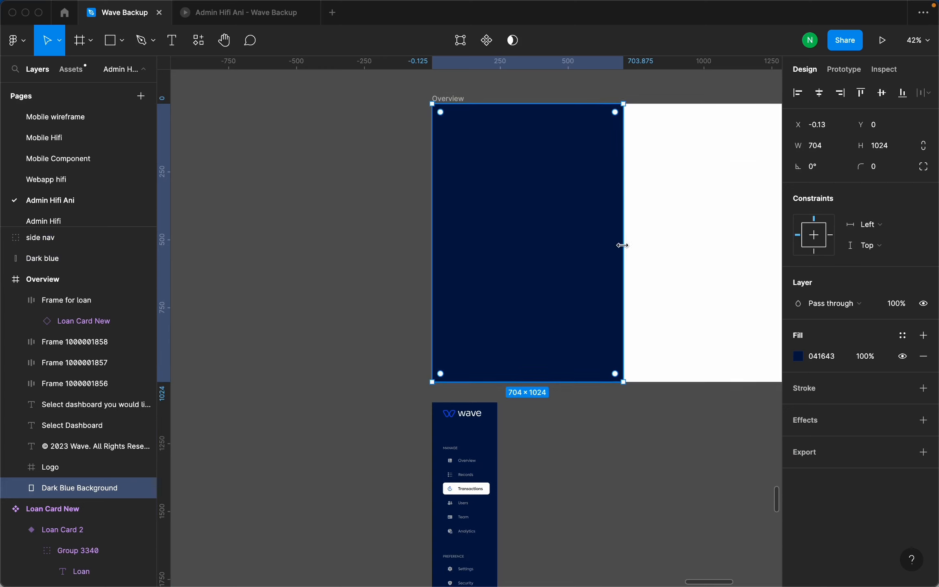
drag(623, 226, 497, 248)
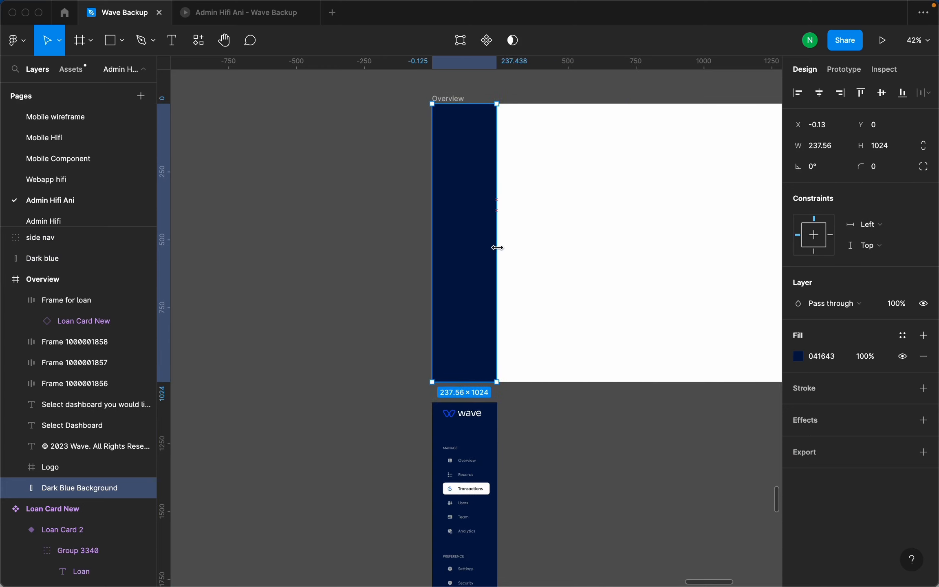
Match the Overview frame's Dark Blue Background to the pasted sidebar by copying the sidebar background's width of 240.12 px onto it.
click(487, 441)
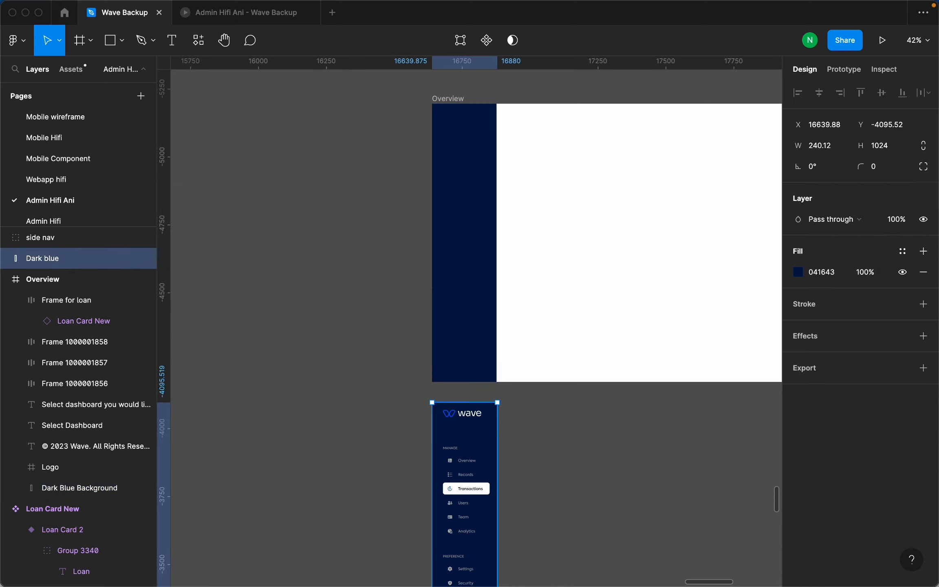
click(840, 152)
key(super+c)
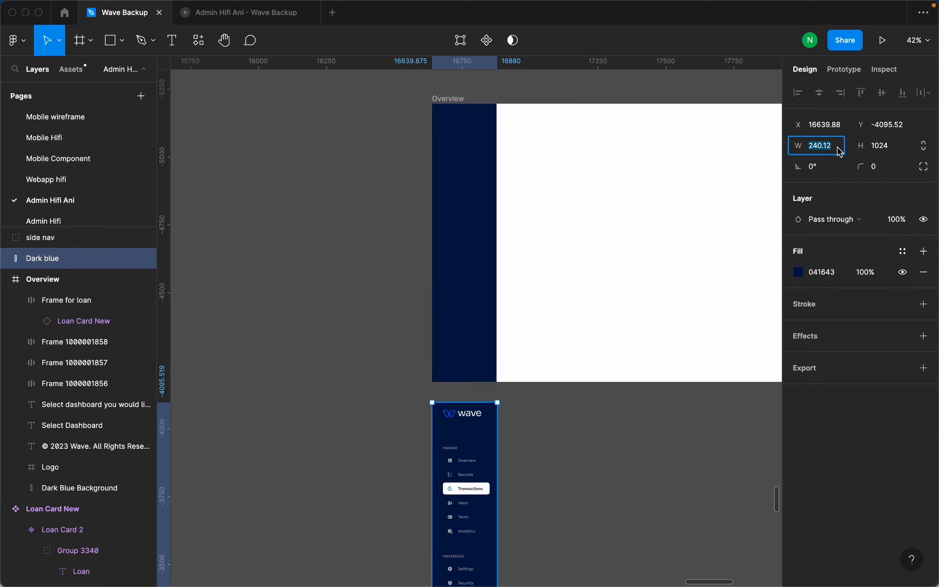
click(478, 147)
click(833, 152)
key(super+v)
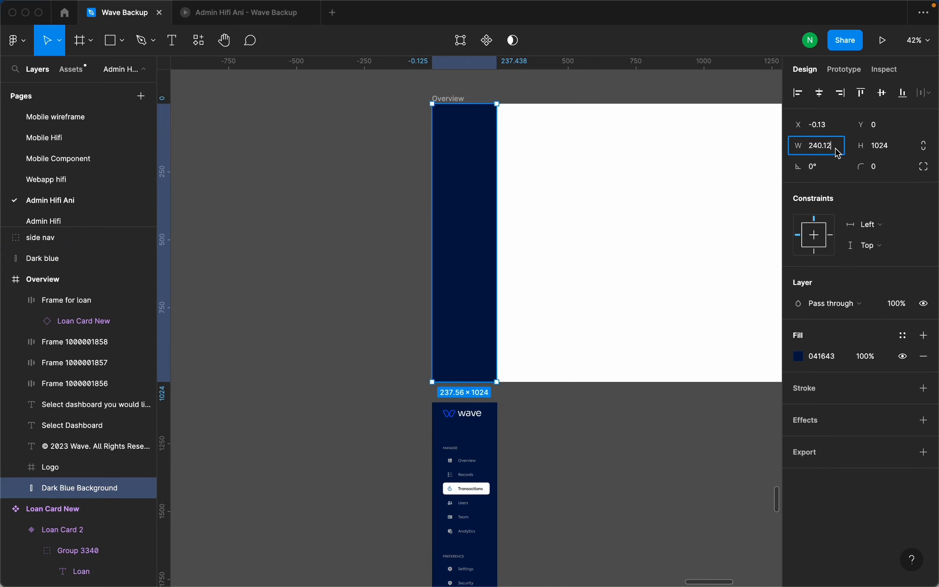
key(Return)
click(321, 314)
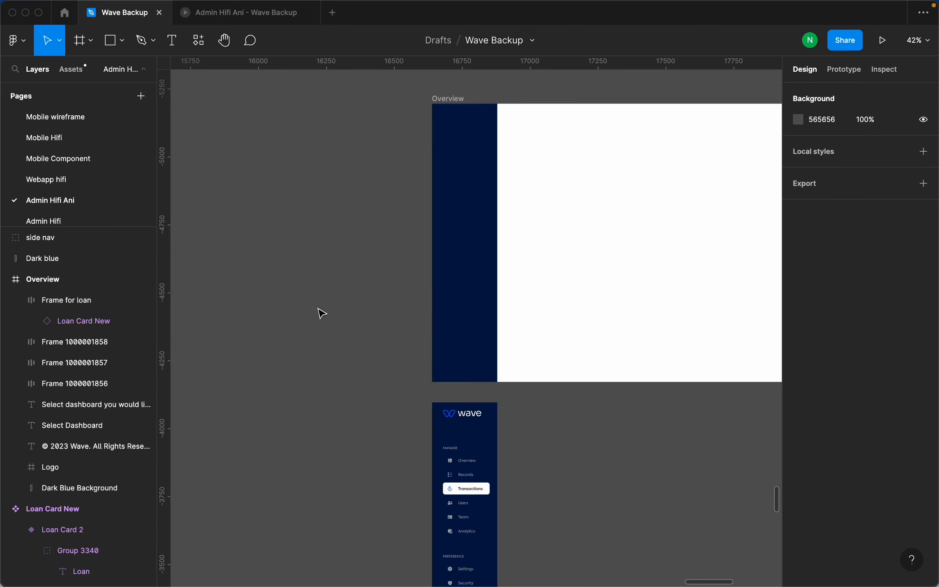
Examine the prototype settings of the Select Dashboard frame, its Frame for loan and the Loan Card New instance inside it.
scroll(325, 322, down, 3)
scroll(433, 277, down, 2)
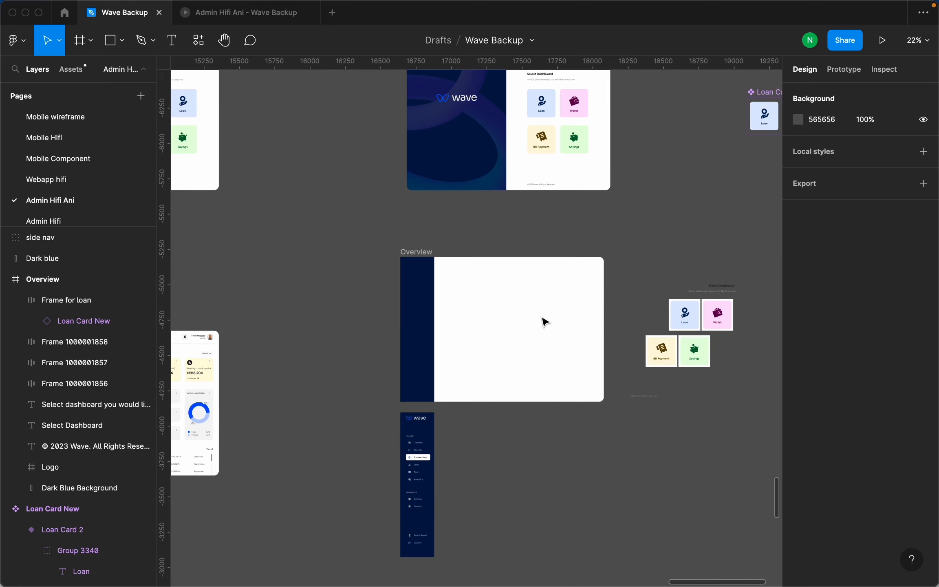
scroll(512, 235, up, 2)
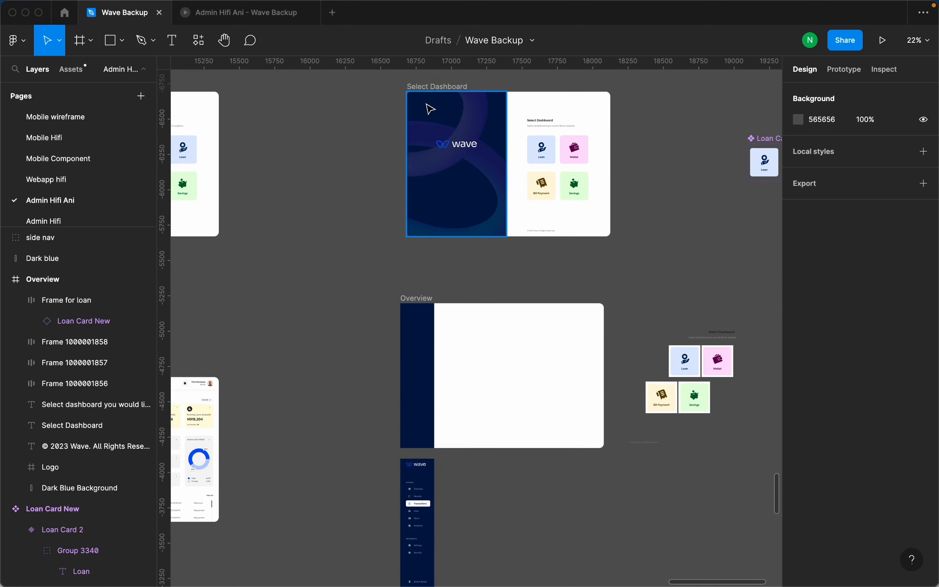
click(440, 89)
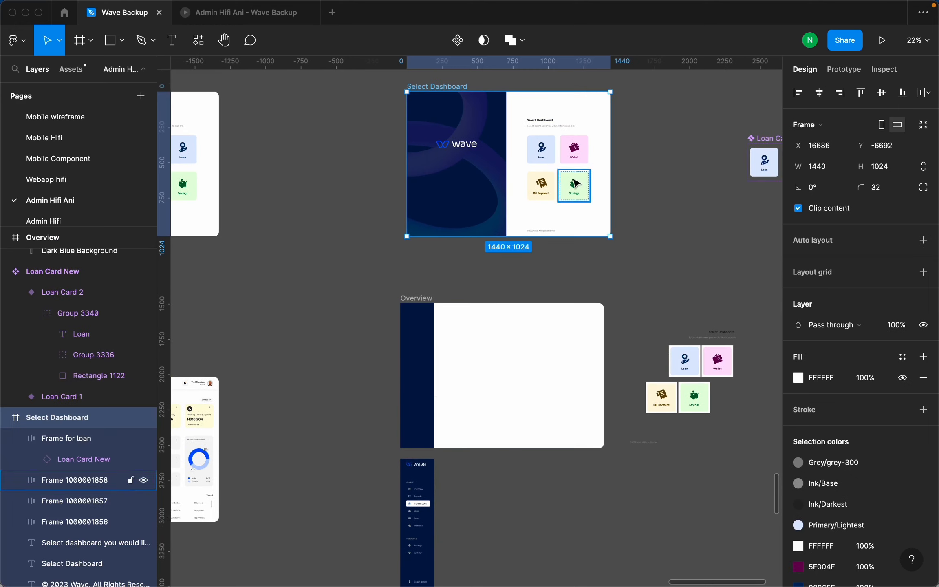
click(841, 74)
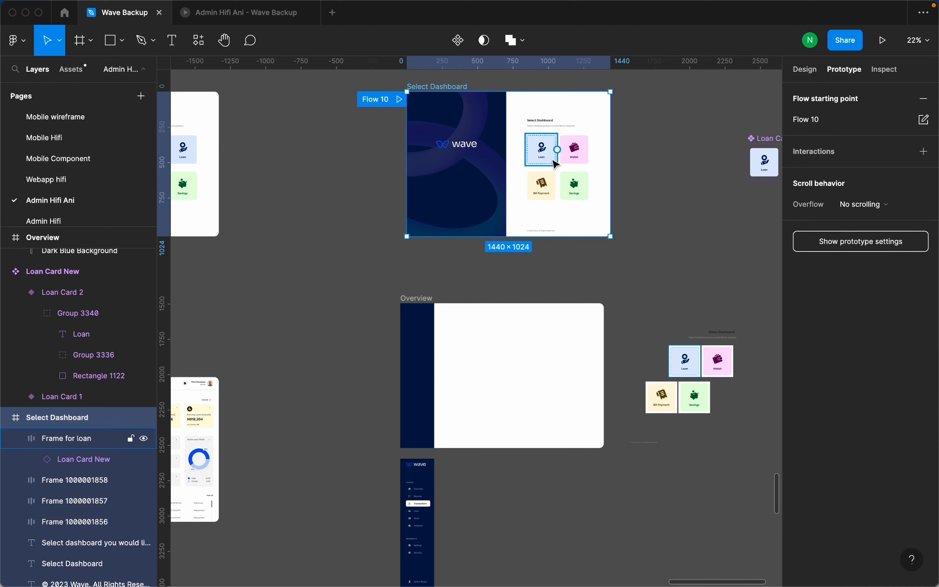
scroll(553, 153, up, 5)
click(537, 138)
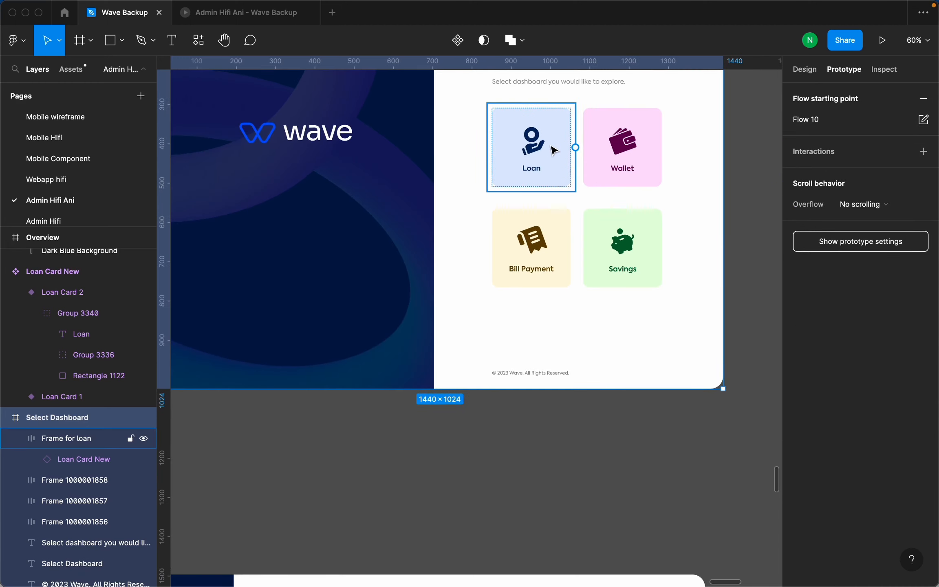
click(805, 69)
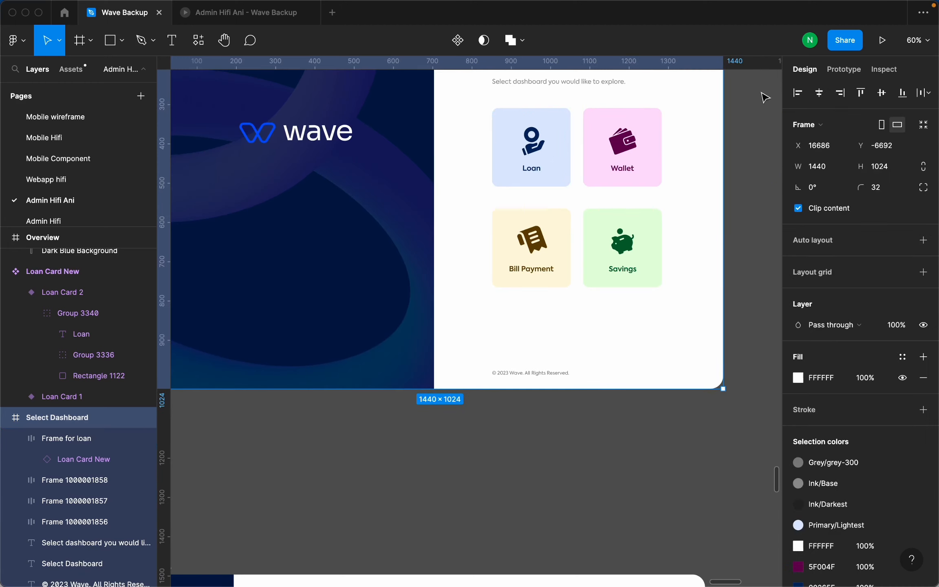
click(558, 153)
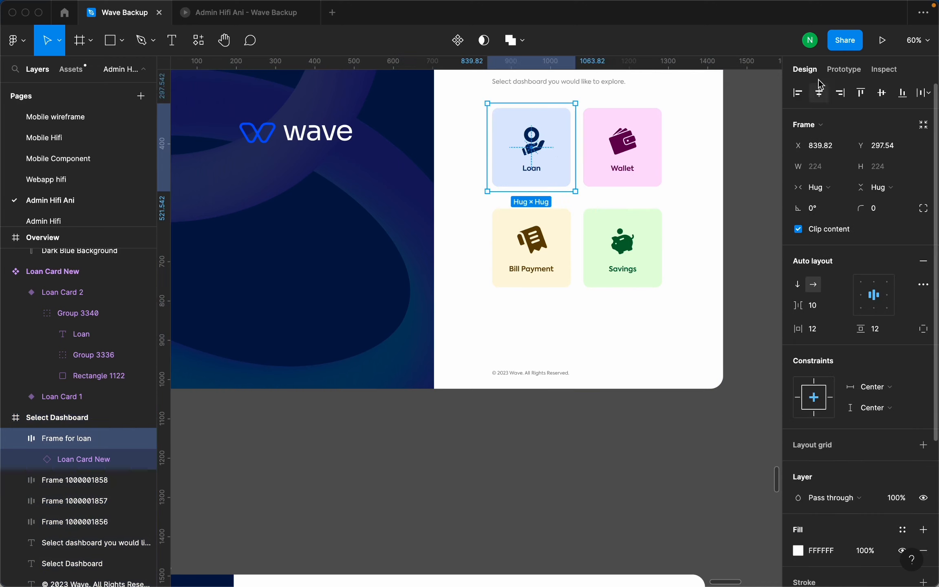
click(843, 70)
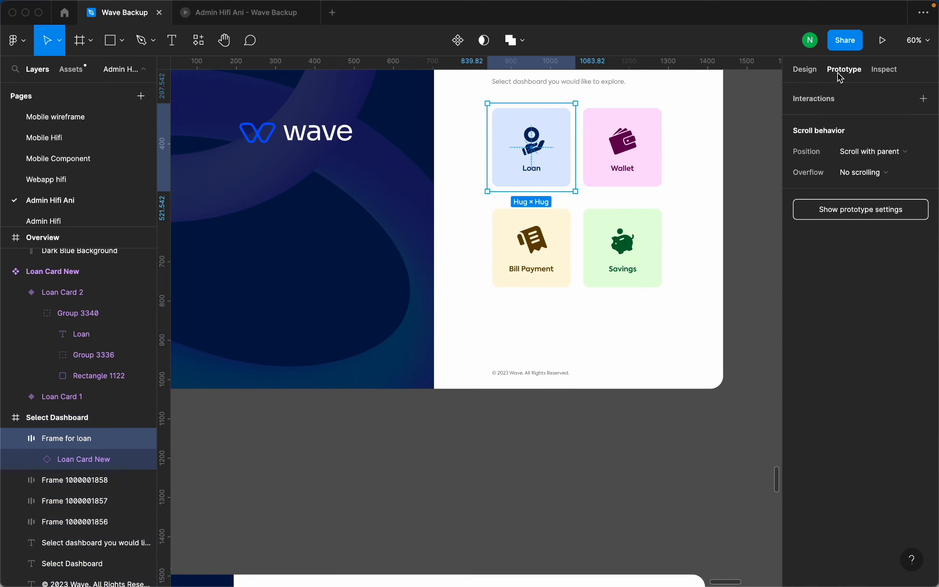
double_click(557, 132)
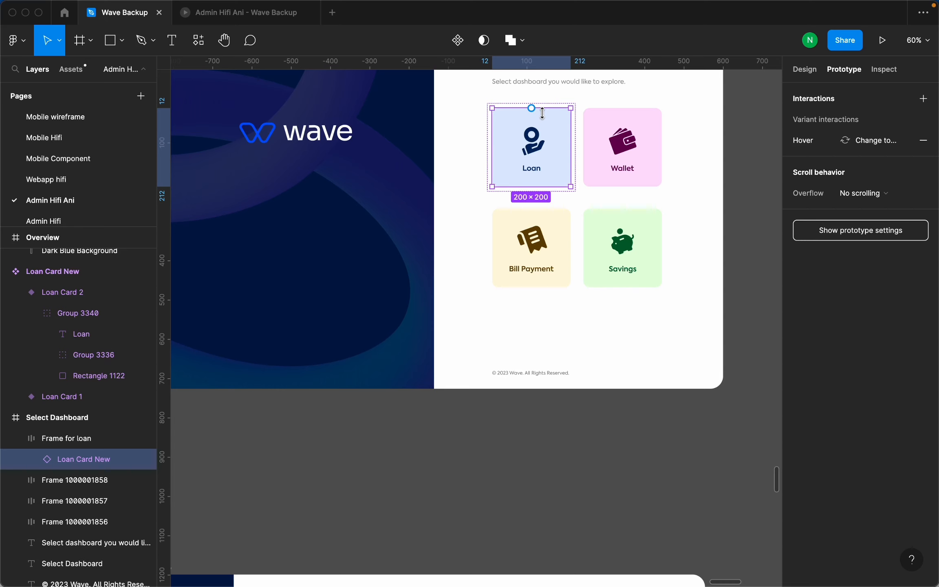
click(522, 147)
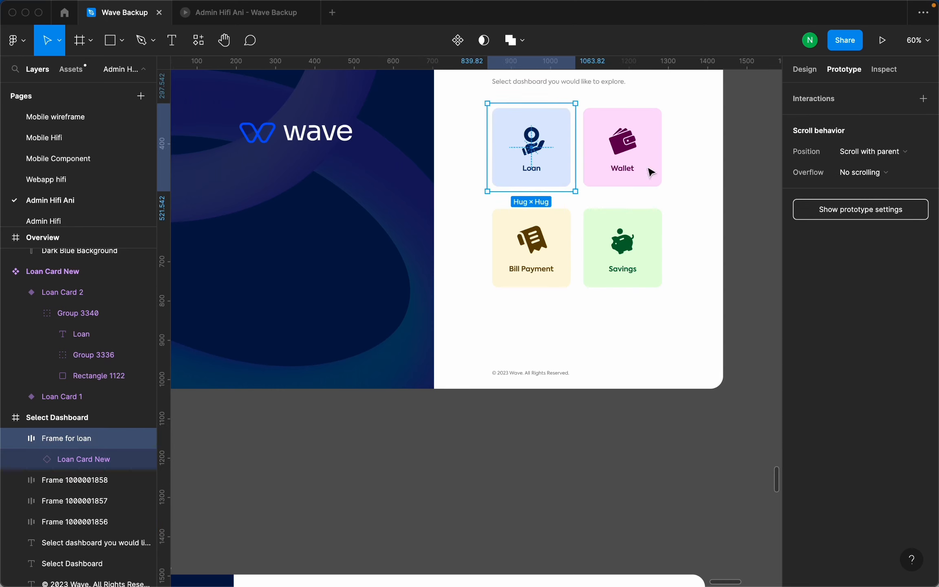
Switch the Loan Card New instance in the Select Dashboard frame to the Loan Card 2 variant.
scroll(751, 204, up, 2)
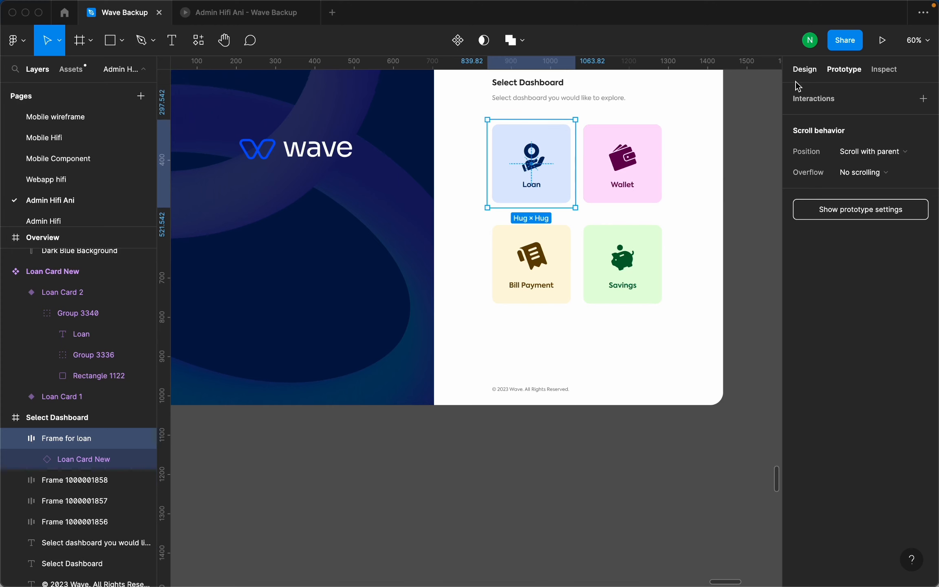
click(805, 70)
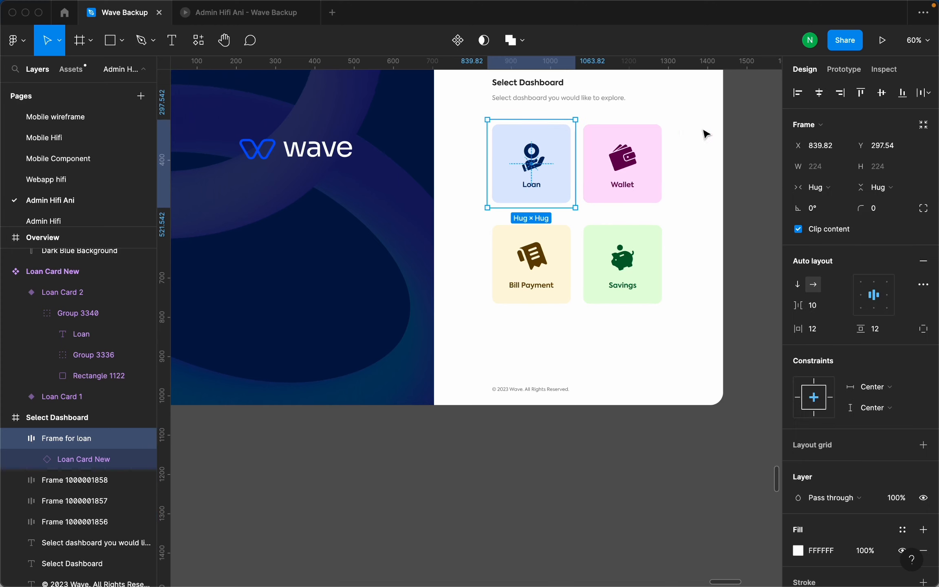
click(730, 134)
click(563, 157)
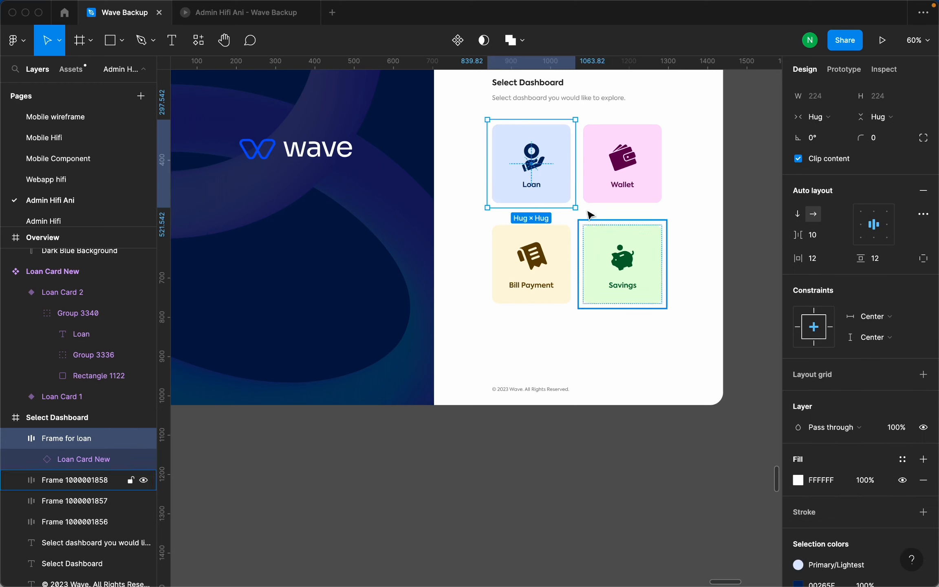
double_click(556, 176)
click(887, 253)
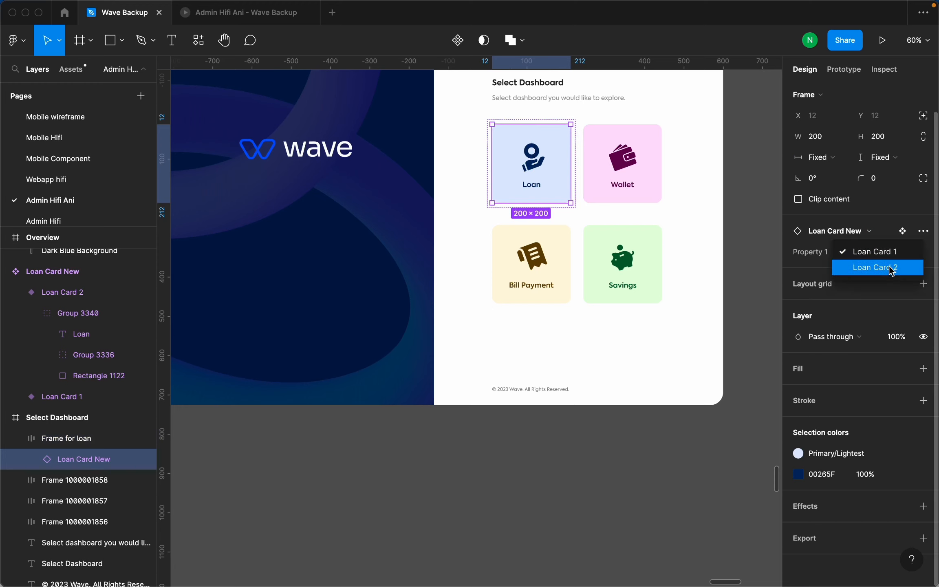
click(891, 269)
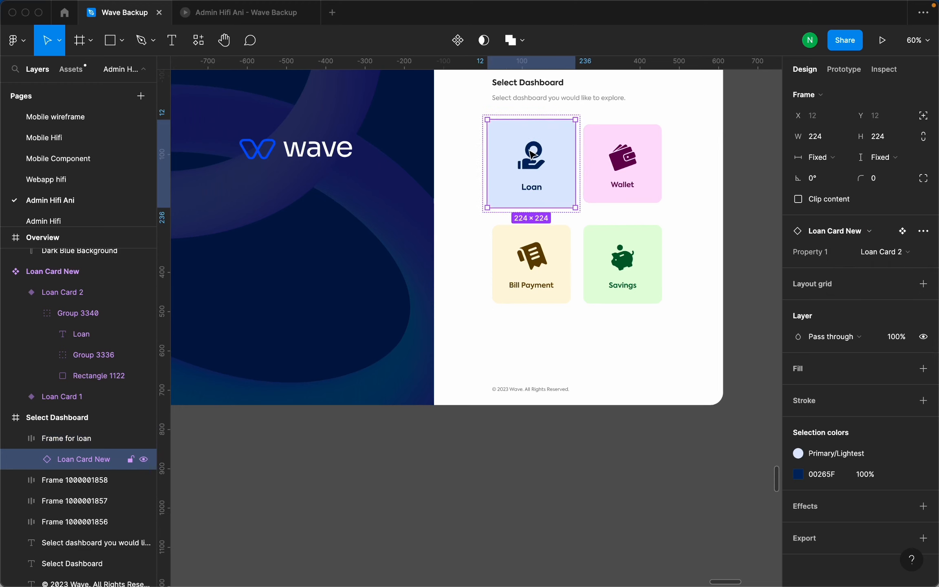
Link the Loan card to the Overview frame with an on-click Navigate to interaction using Smart animate, Ease out, 300ms.
click(844, 69)
scroll(573, 163, down, 3)
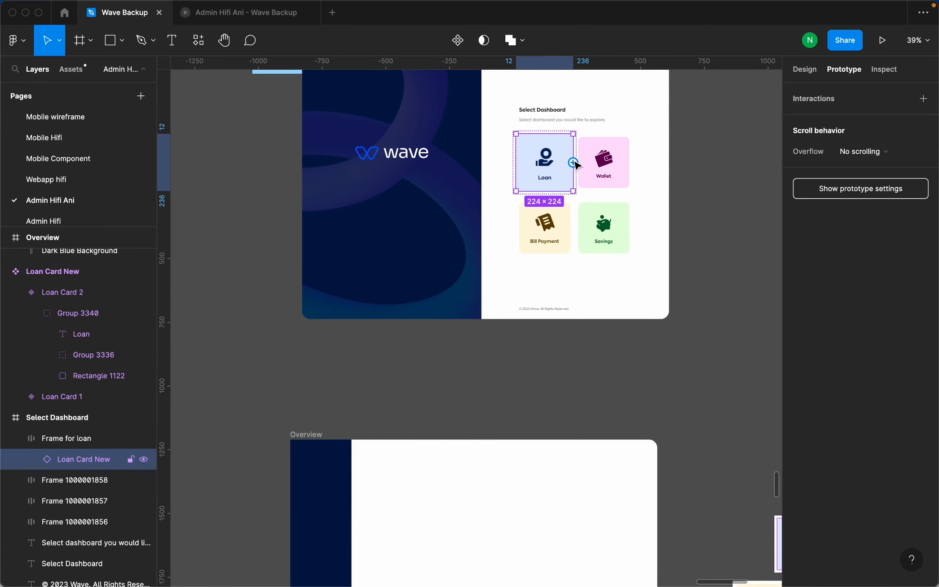
drag(572, 163, 557, 457)
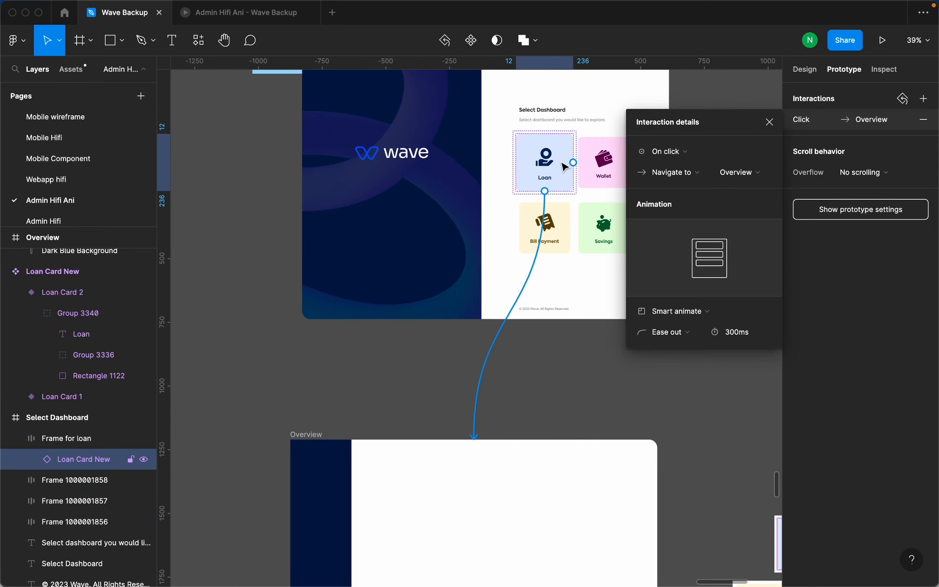
click(770, 122)
Set the Loan Card New instance's Property 1 back to Loan Card 1.
click(805, 70)
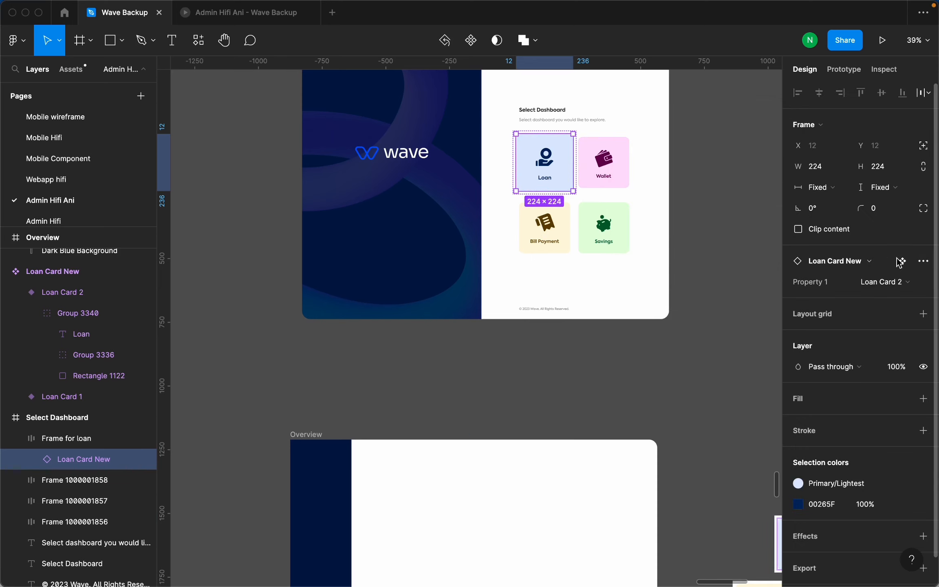
click(885, 281)
click(883, 267)
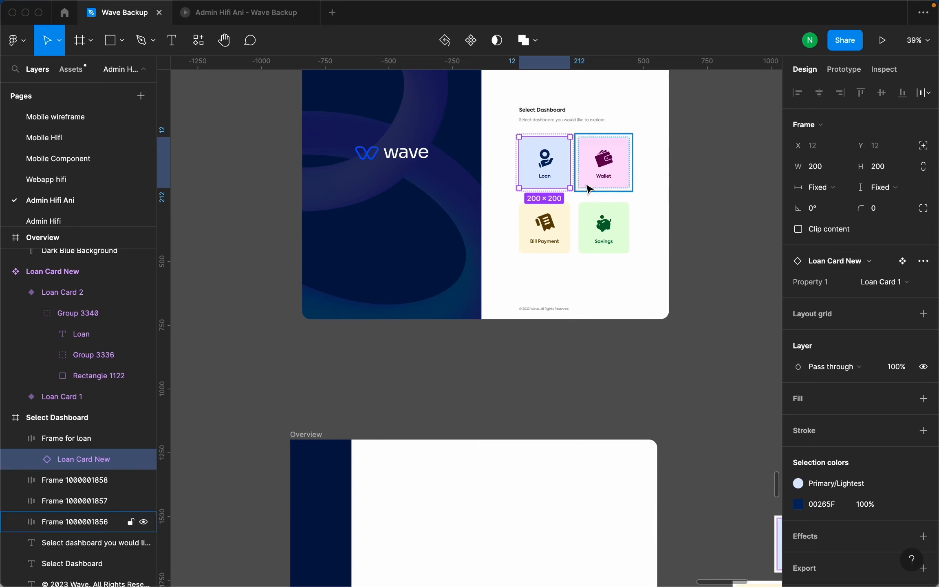
Play the prototype preview and replay the Loan card's transition from Select Dashboard to Overview several times.
scroll(409, 157, up, 3)
click(361, 121)
scroll(537, 400, down, 2)
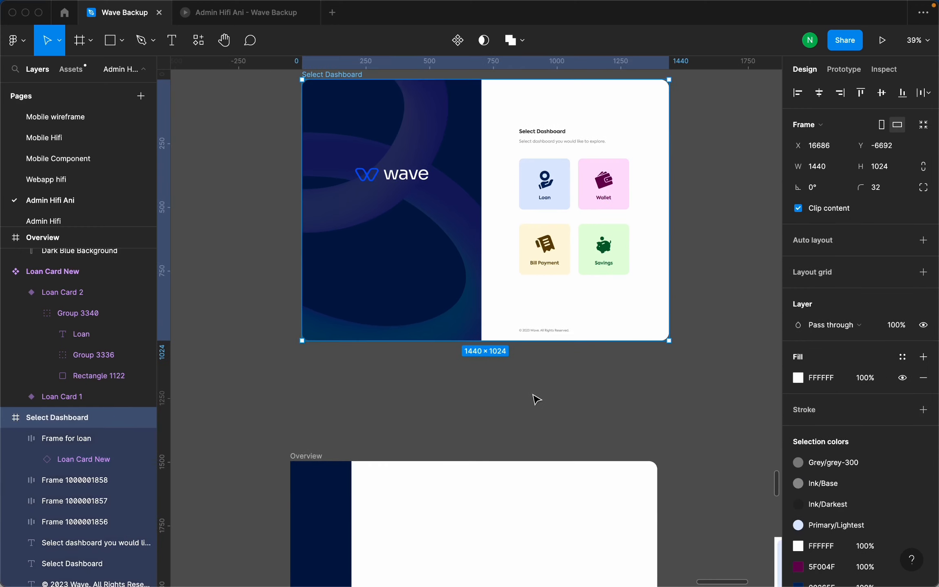
scroll(526, 396, down, 5)
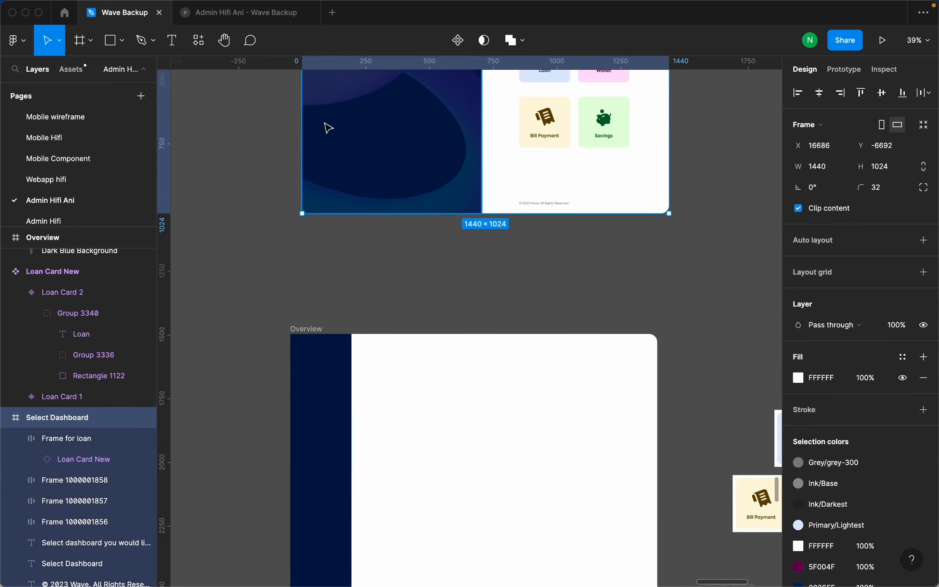
click(231, 14)
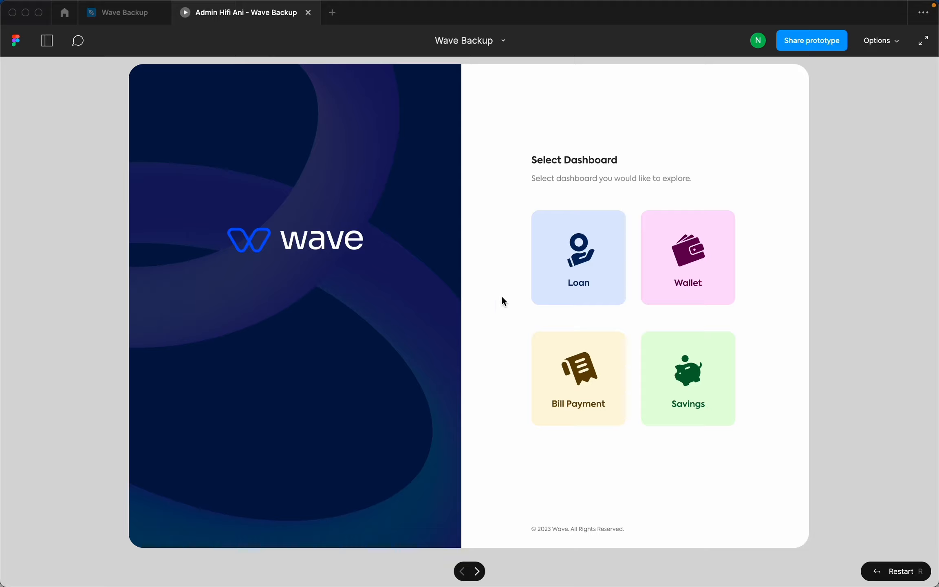
click(593, 255)
key(r)
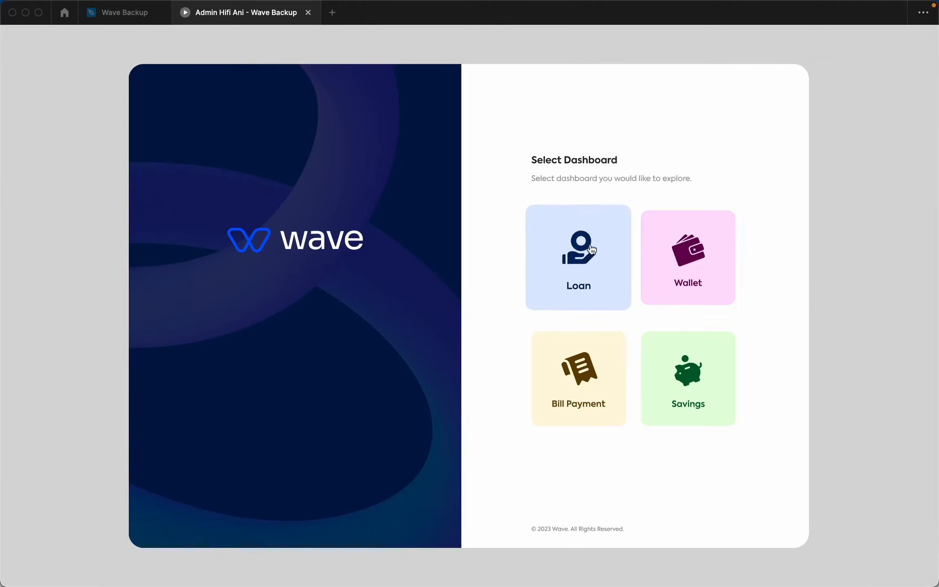
click(591, 249)
key(r)
click(590, 244)
key(r)
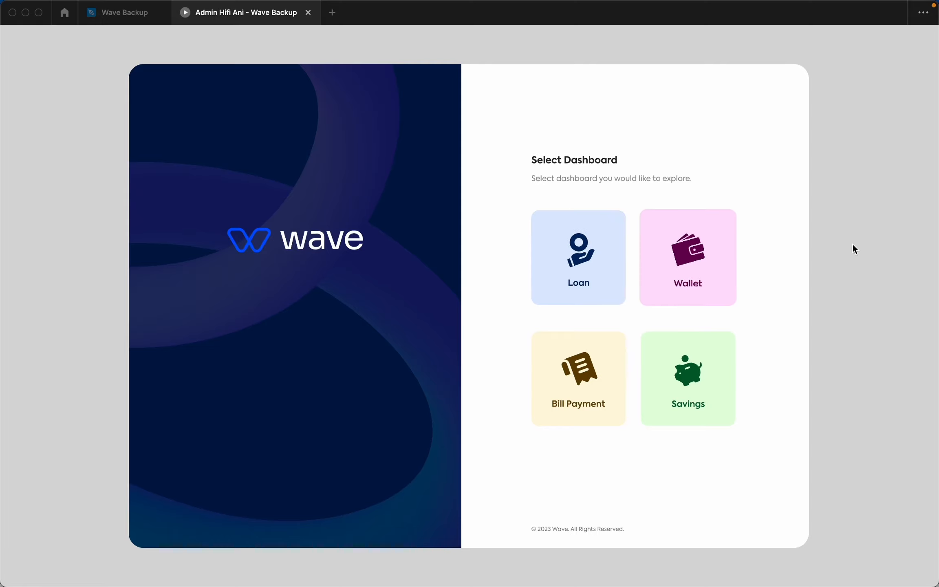
click(597, 263)
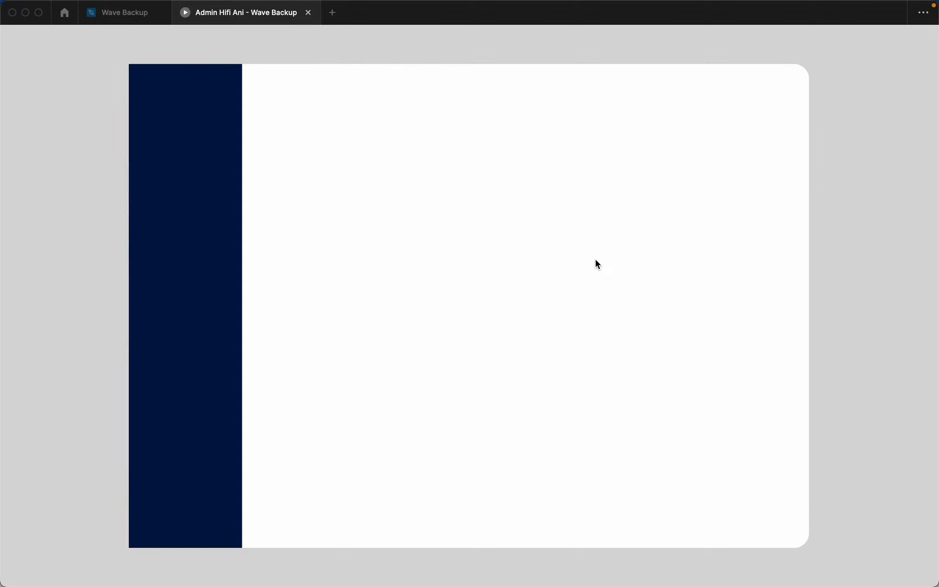
key(r)
click(588, 249)
key(r)
click(589, 251)
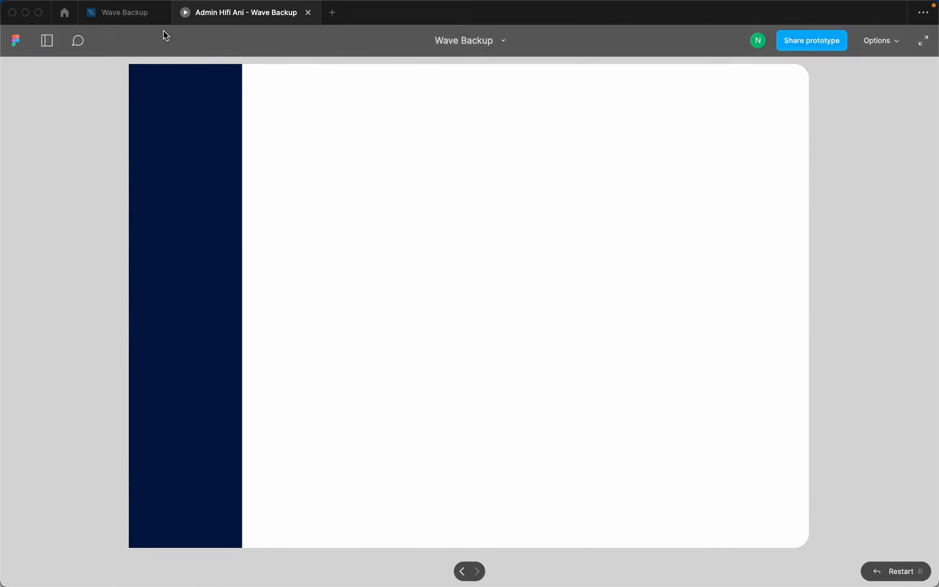
Return to the Wave Backup design file and open the details of the Loan card's click interaction to Overview.
click(137, 15)
scroll(495, 280, down, 5)
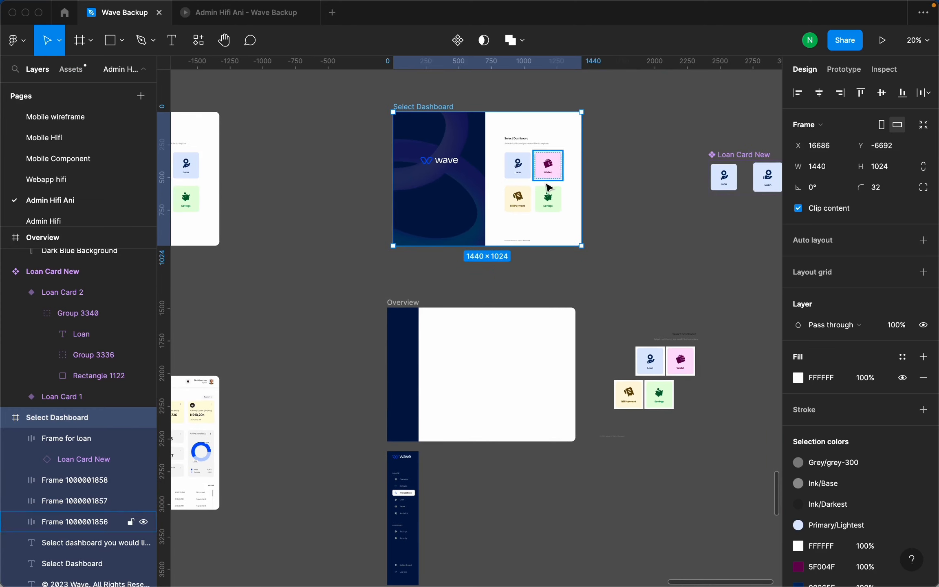
scroll(529, 173, up, 5)
click(528, 176)
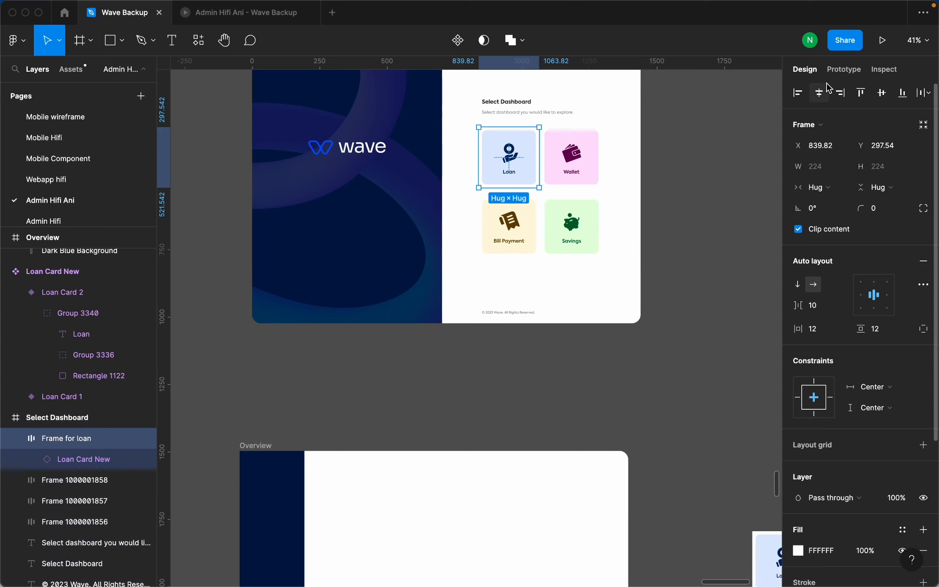
click(842, 71)
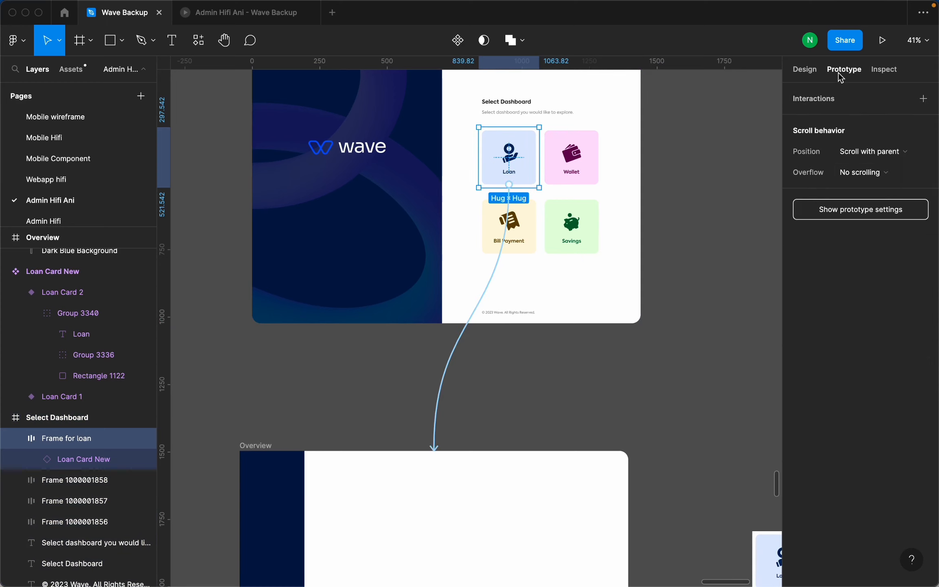
click(487, 283)
scroll(490, 386, down, 3)
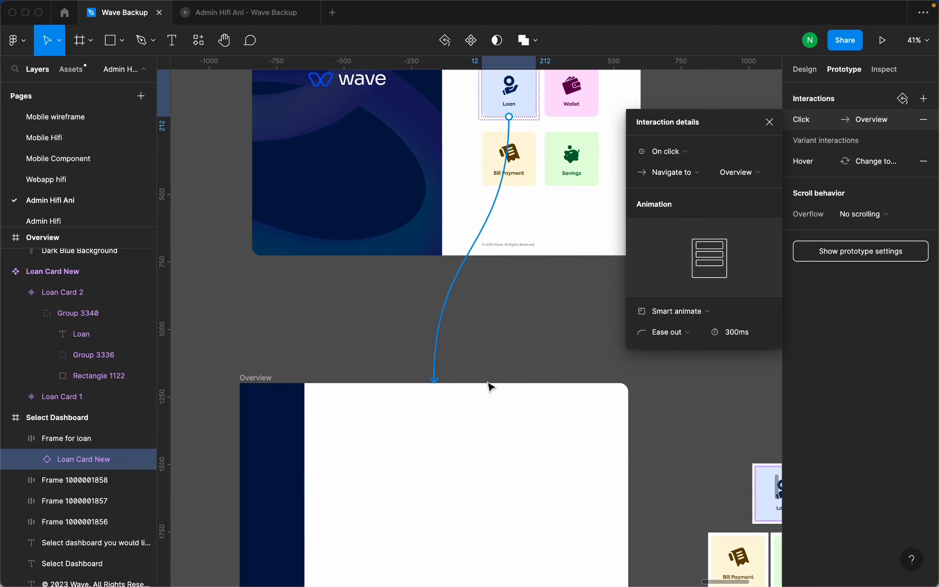
scroll(529, 355, down, 10)
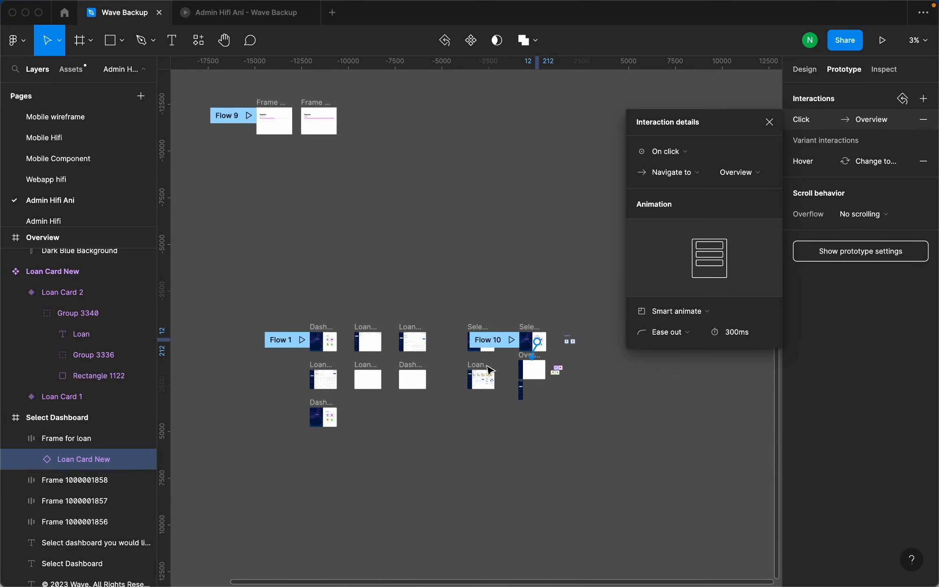
Examine the click interaction details of the Loan card in the Dashboards home frame.
scroll(375, 300, up, 3)
click(336, 272)
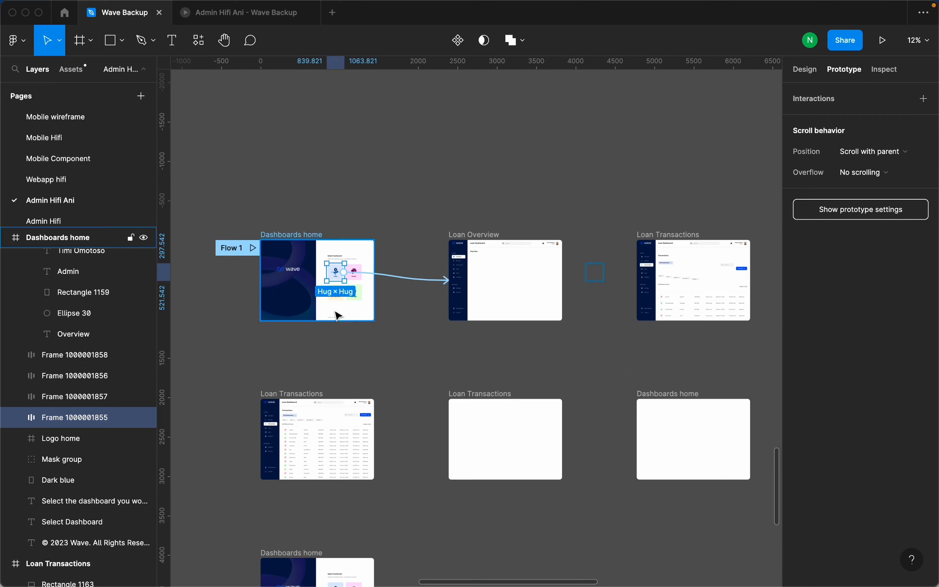
scroll(339, 309, up, 5)
click(596, 242)
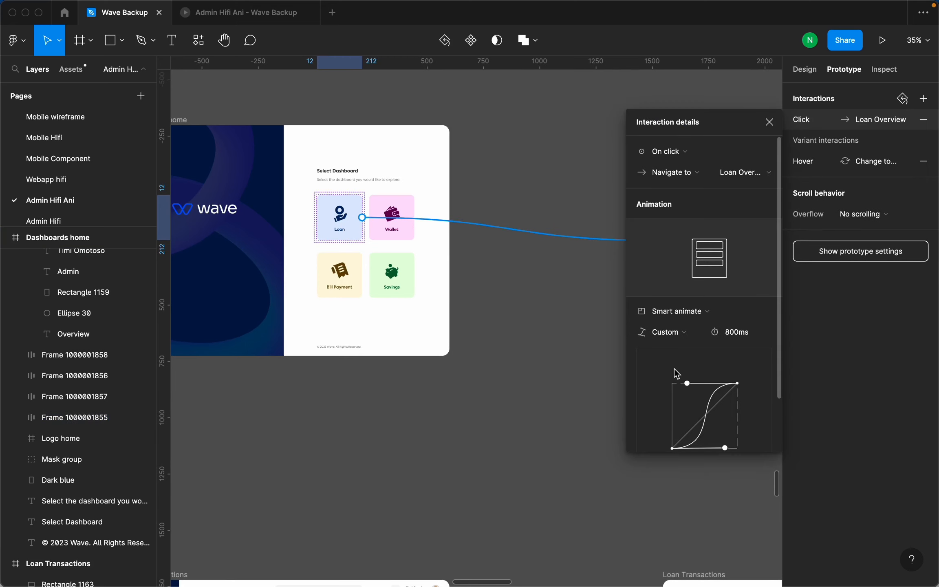
scroll(518, 271, down, 5)
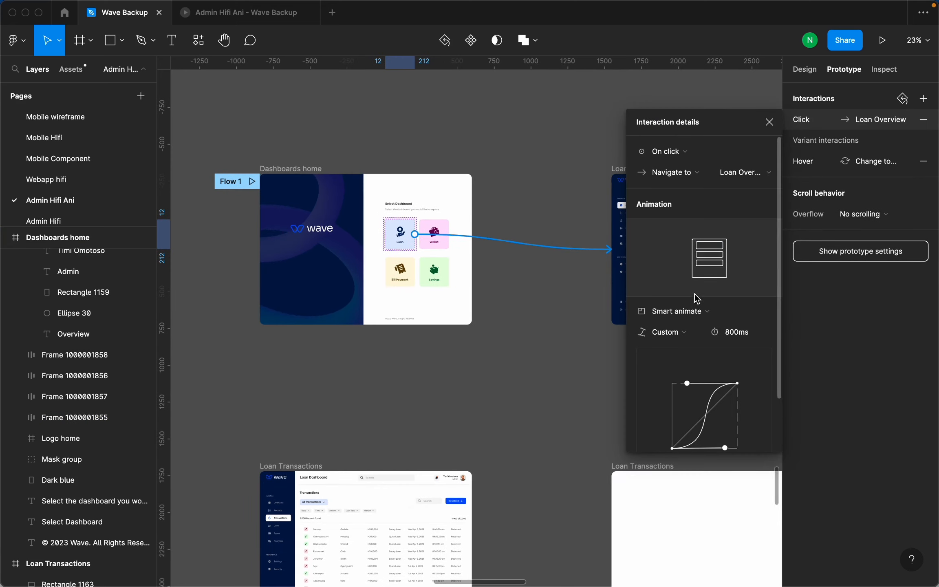
click(769, 122)
Set the duration of the Select Dashboard Loan card's click transition to Overview to 800ms.
scroll(677, 253, down, 5)
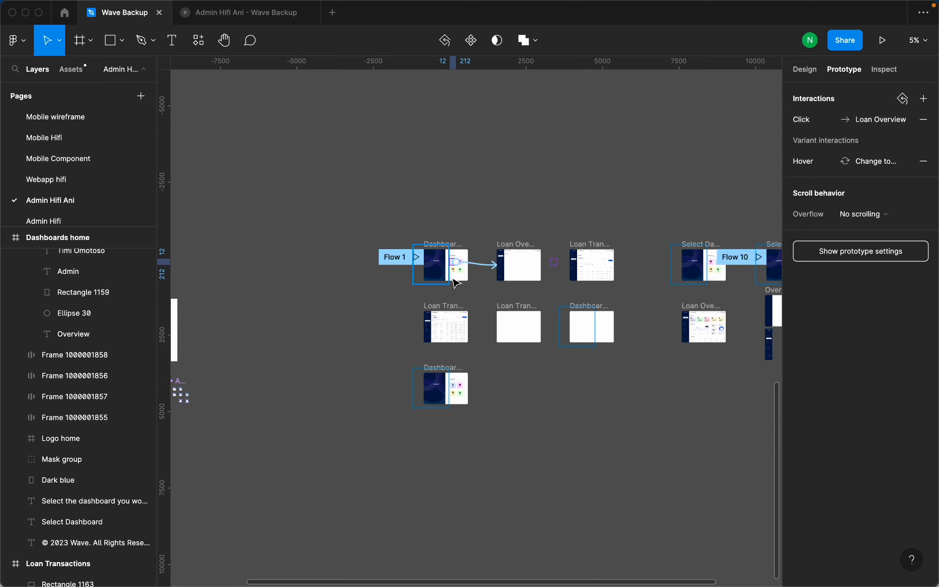
scroll(622, 279, up, 3)
scroll(639, 281, down, 2)
scroll(636, 304, up, 5)
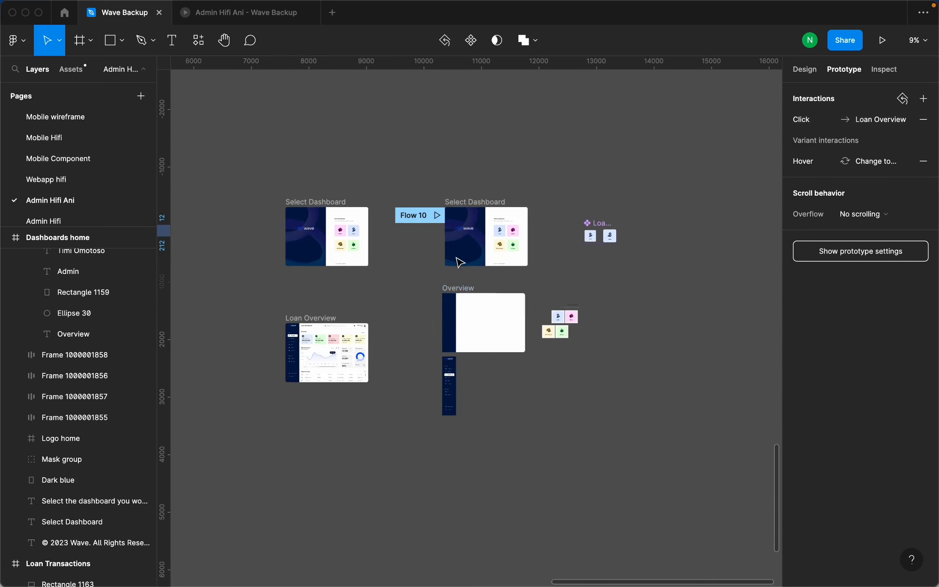
scroll(544, 292, up, 3)
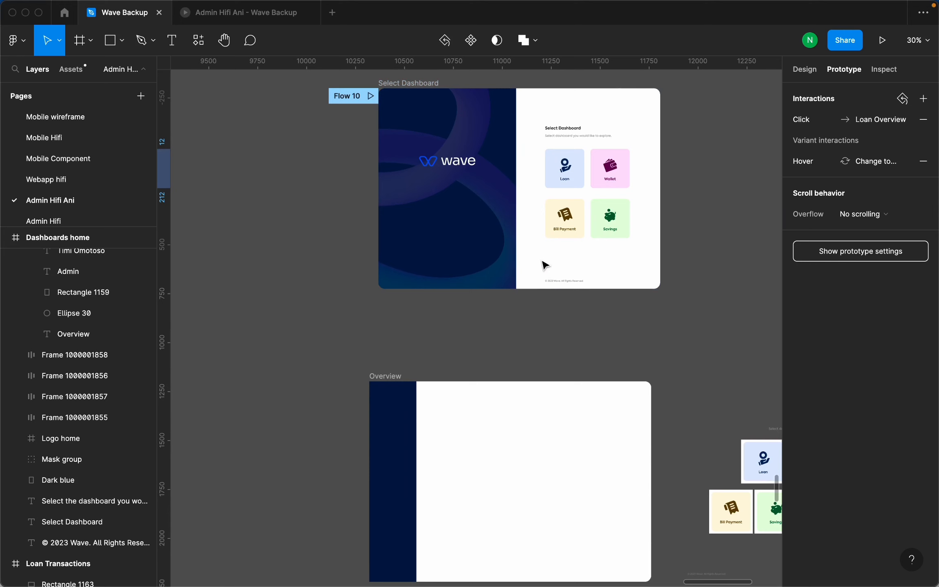
click(579, 168)
click(540, 281)
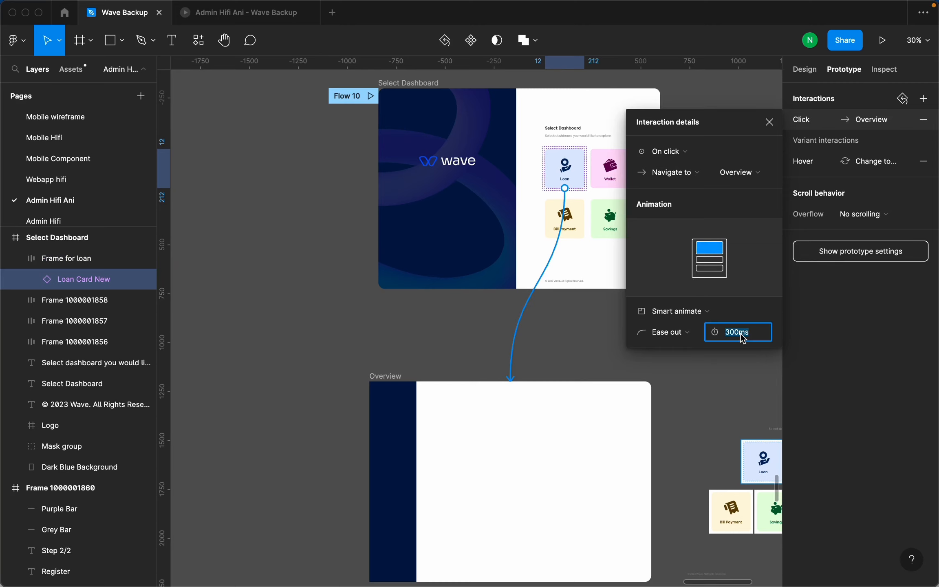
key(Return)
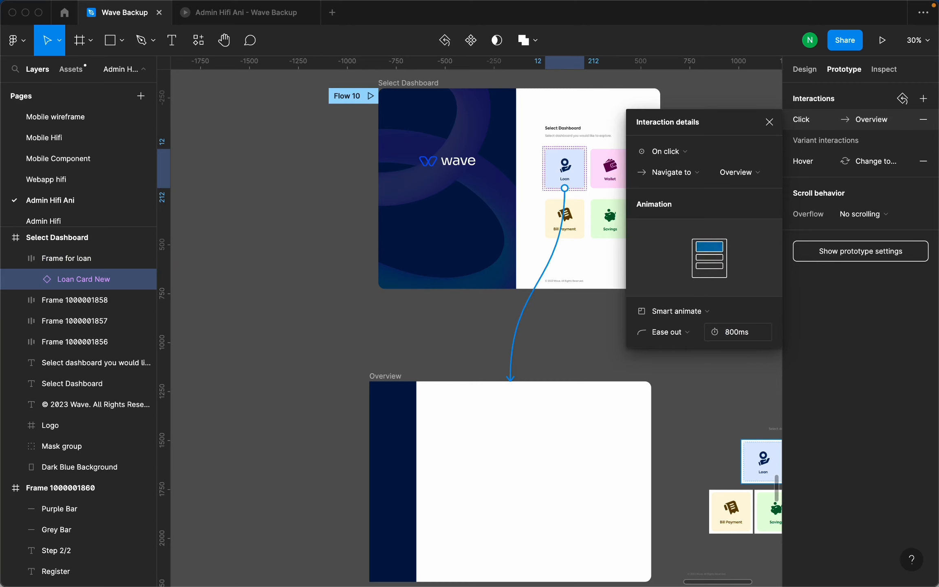
Play the Loan card's transition to Overview twice in the prototype preview to judge its speed.
click(254, 16)
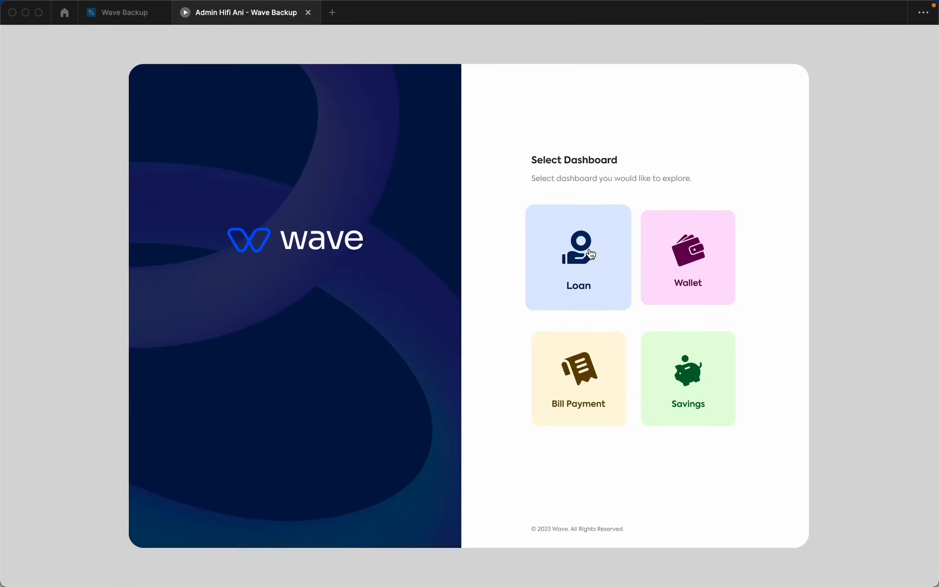
click(589, 250)
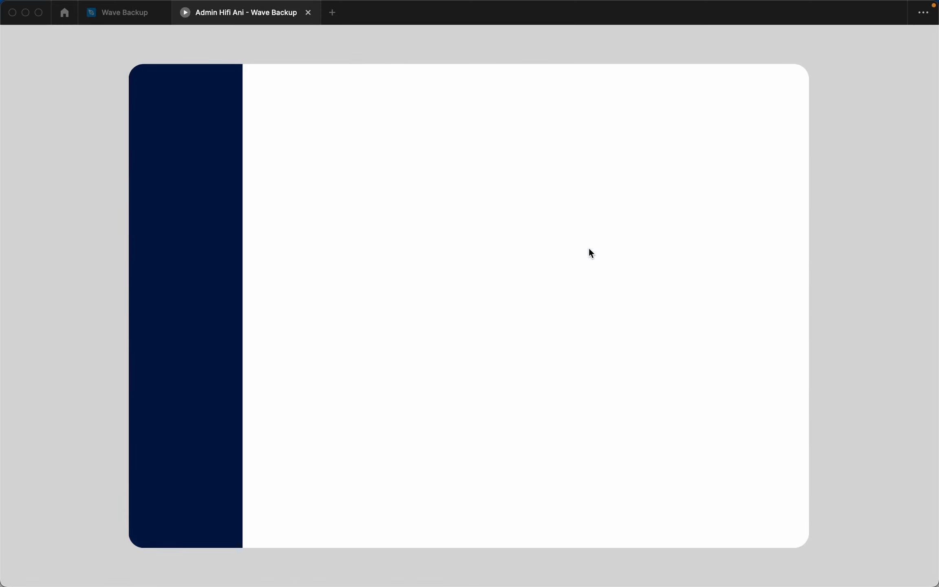
key(r)
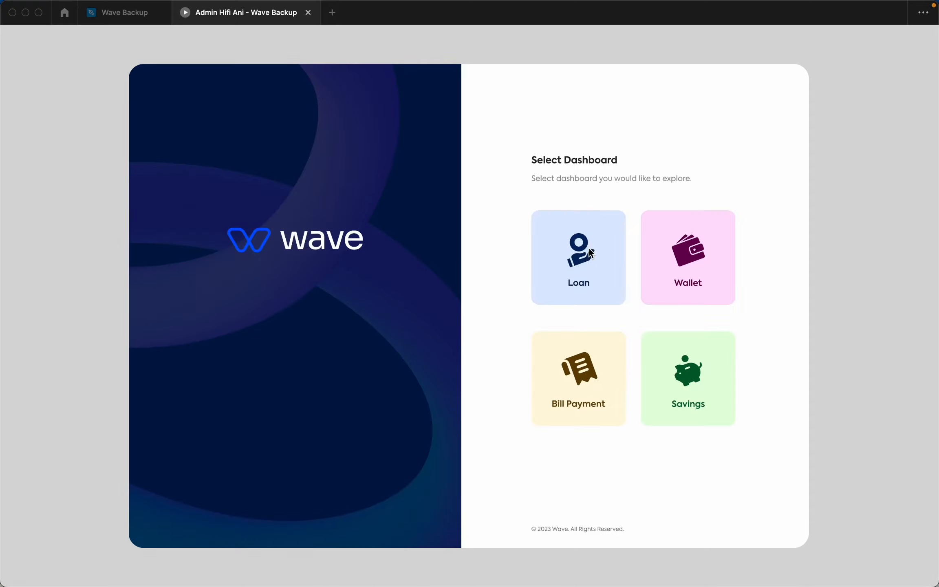
click(589, 249)
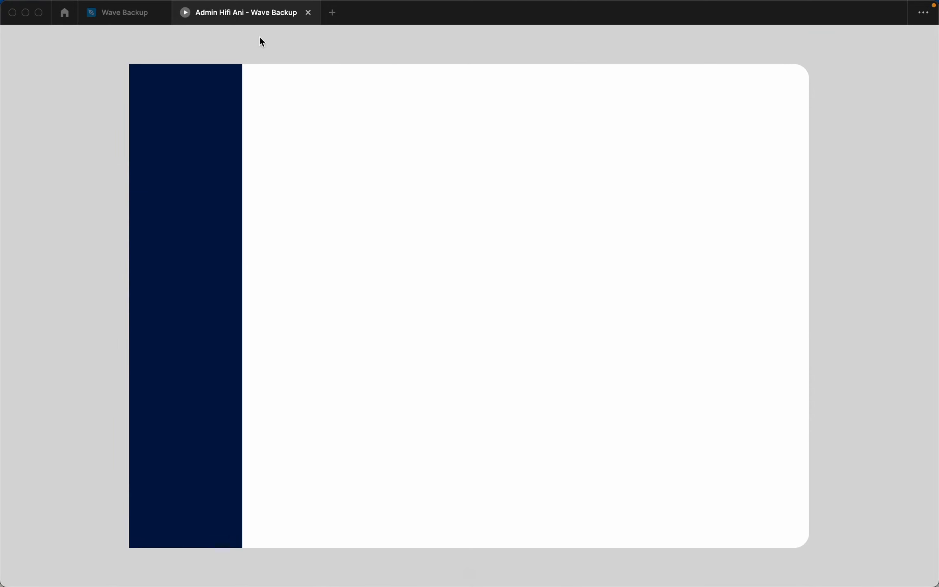
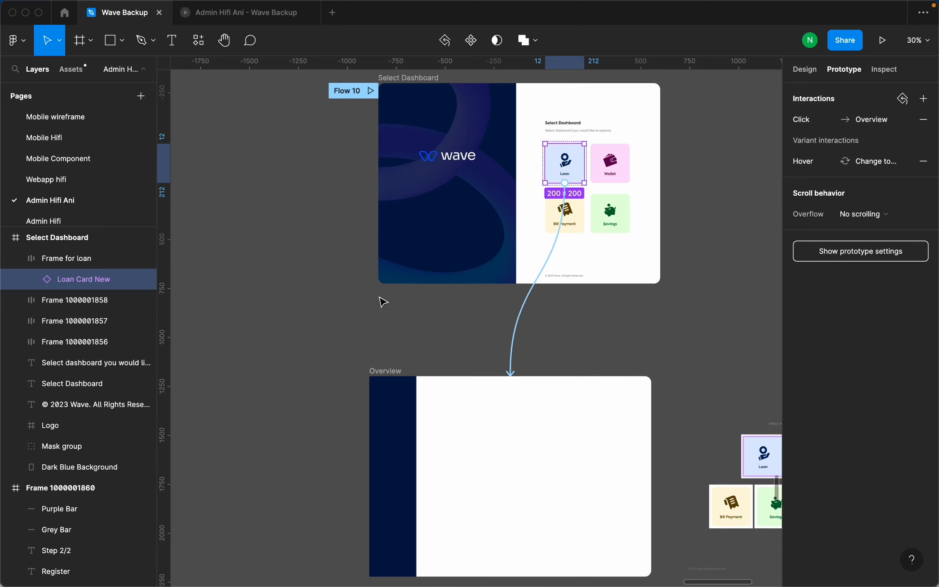
Compare the cards parked outside the Overview frame with the previewed Loan transition and return to the design file.
ctrl+scroll(394, 329, down, 5)
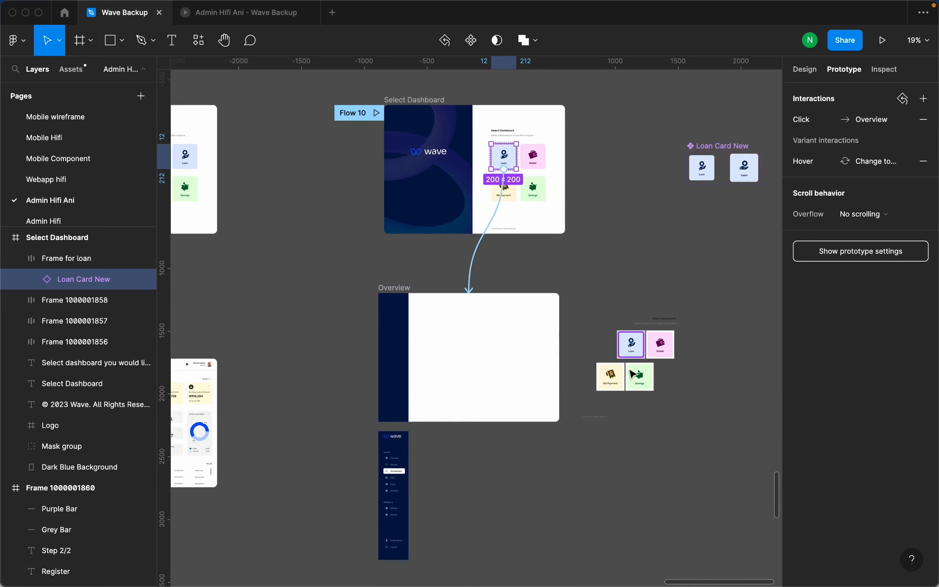
ctrl+scroll(628, 369, up, 5)
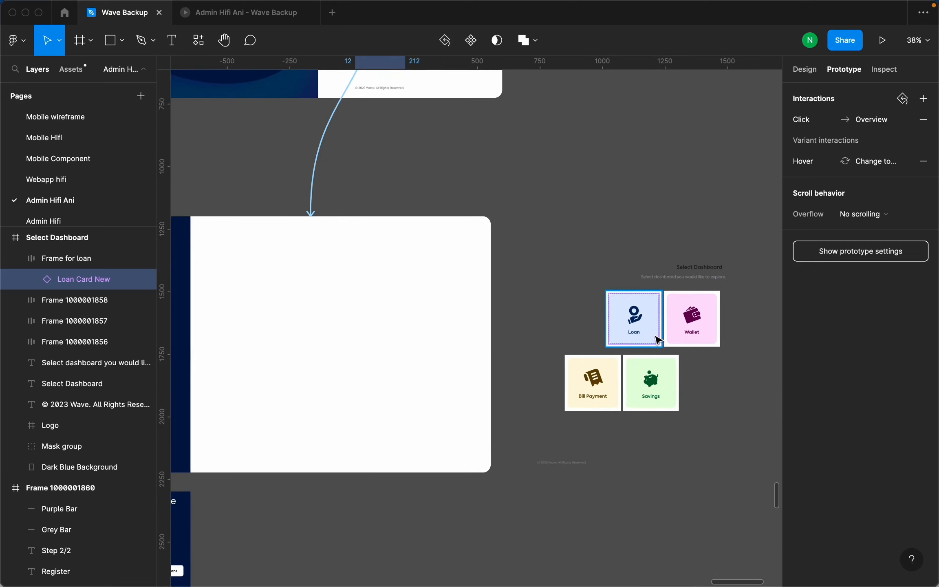
click(280, 18)
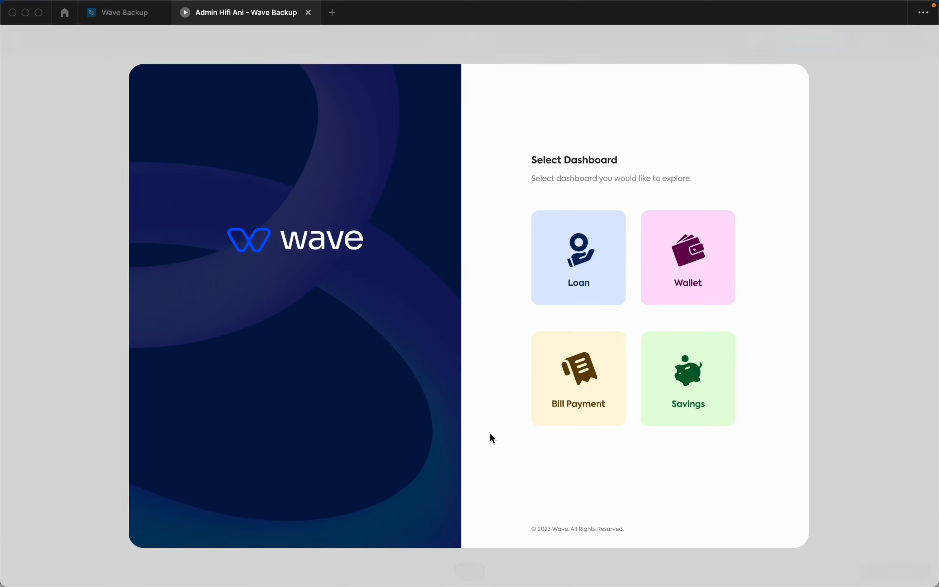
click(580, 248)
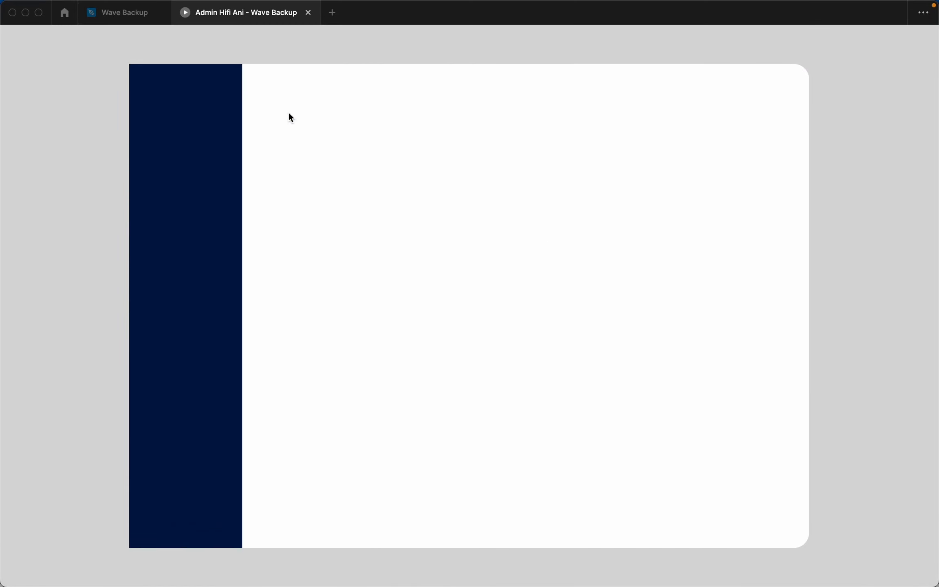
click(133, 21)
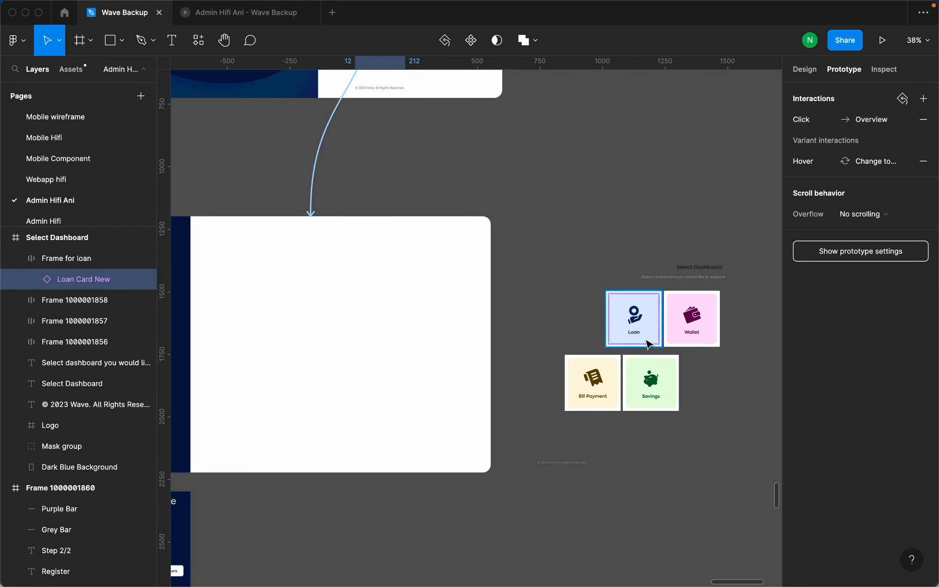
Toggle Clip content on and off for the Overview frame to compare its overflowing cards hidden and shown.
scroll(630, 327, down, 3)
click(347, 255)
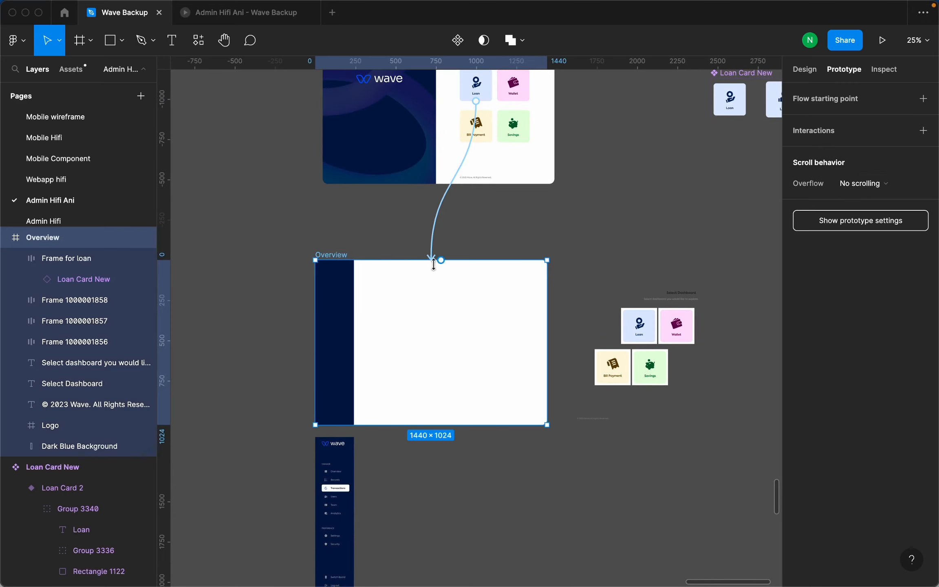
click(805, 69)
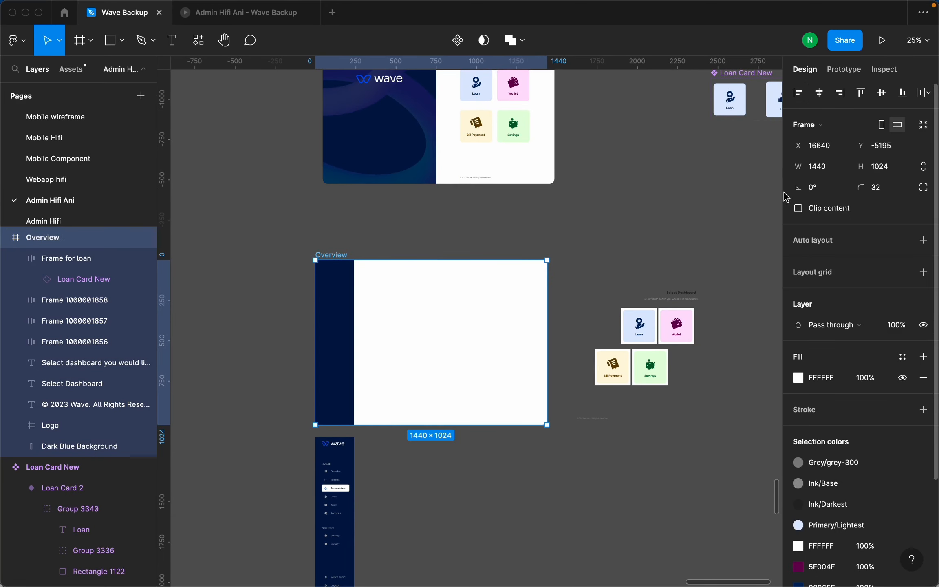
click(801, 207)
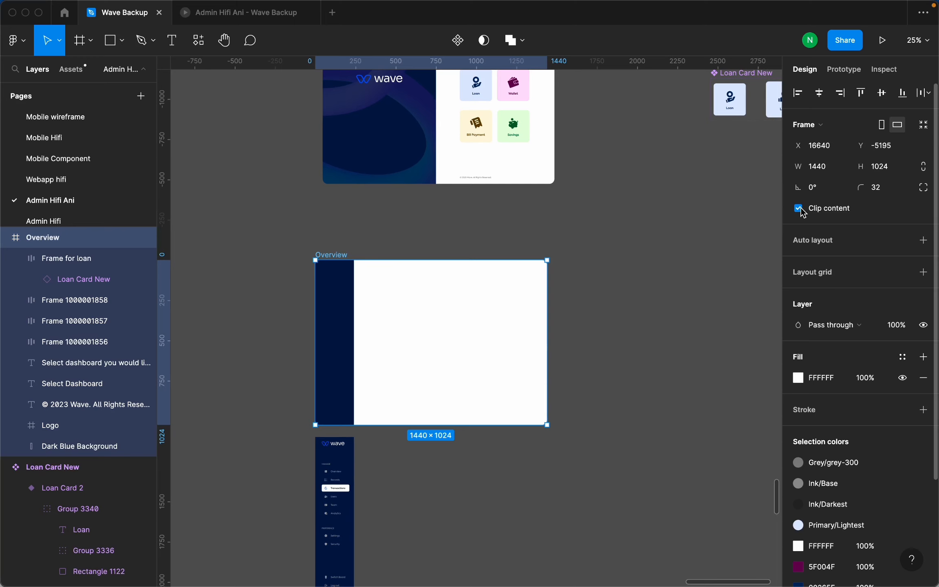
click(801, 207)
click(801, 208)
click(801, 208)
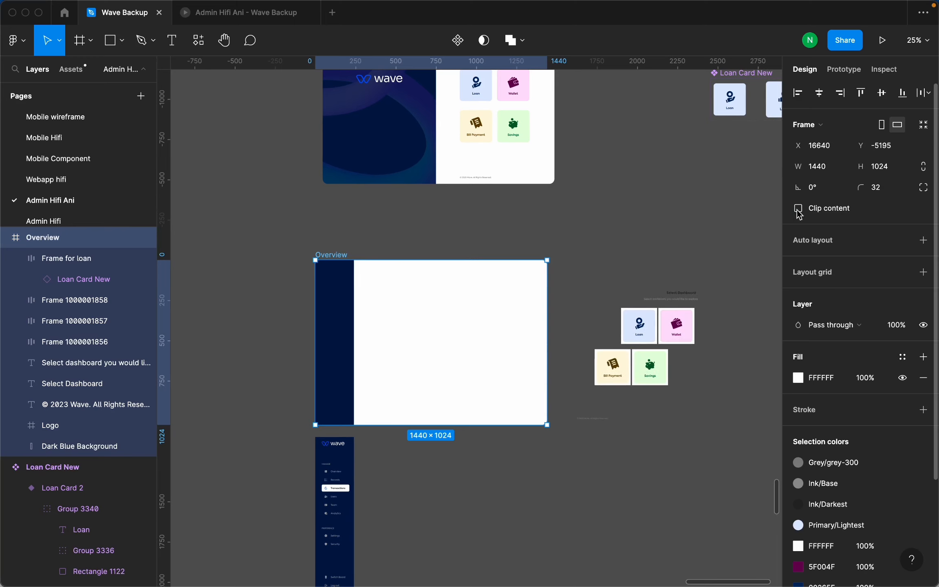
Delete the loose side nav group and its Dark blue panel below the Overview frame.
scroll(536, 342, down, 3)
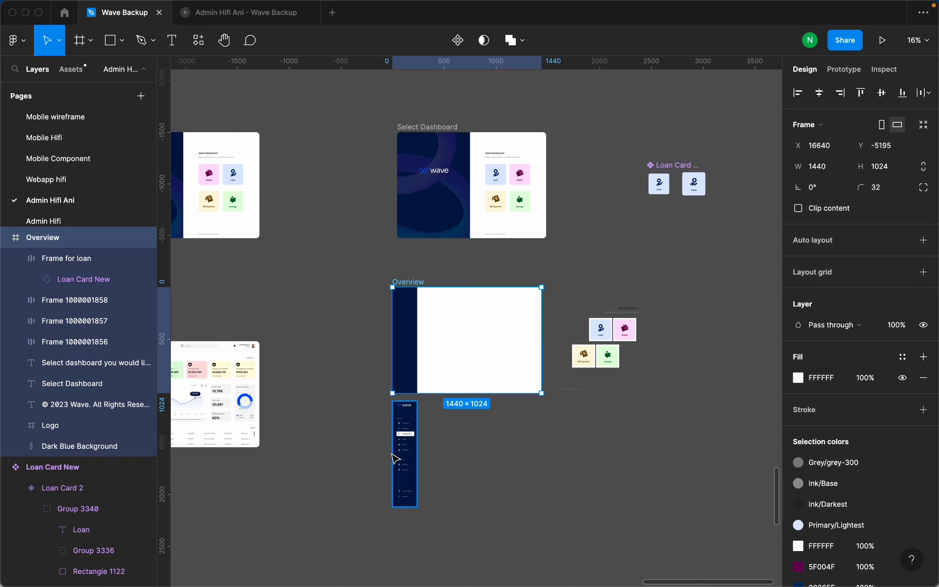
scroll(395, 459, up, 4)
click(439, 416)
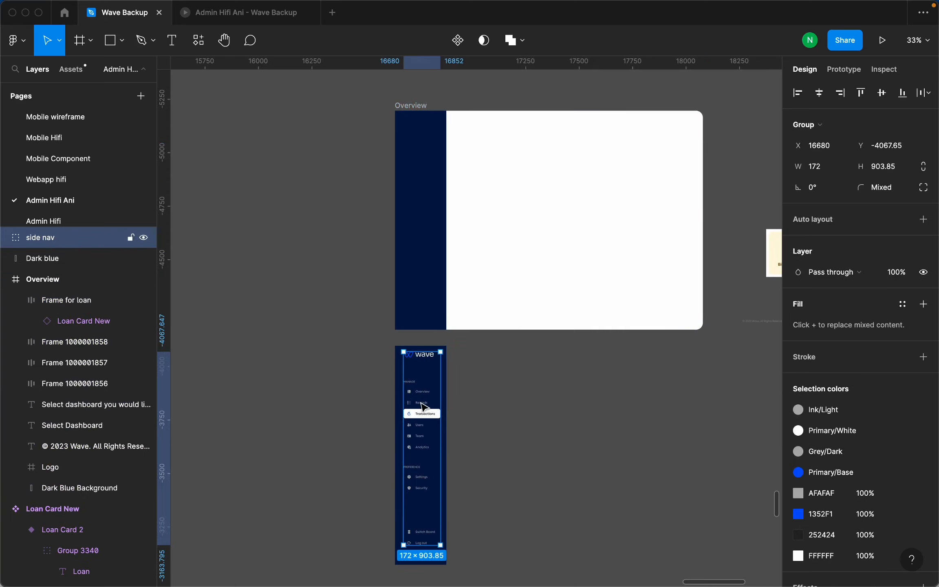
scroll(424, 407, down, 2)
scroll(424, 387, up, 6)
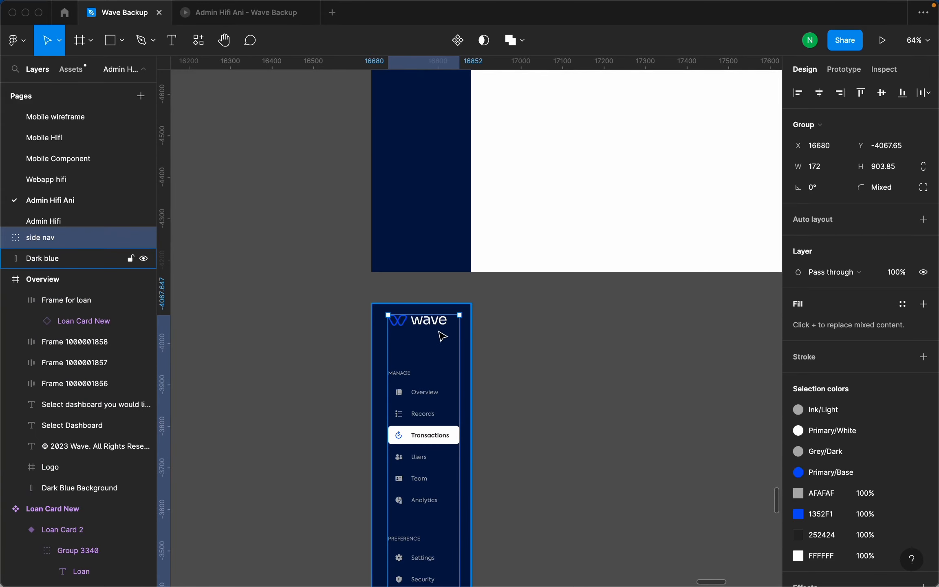
scroll(478, 395, down, 2)
click(526, 434)
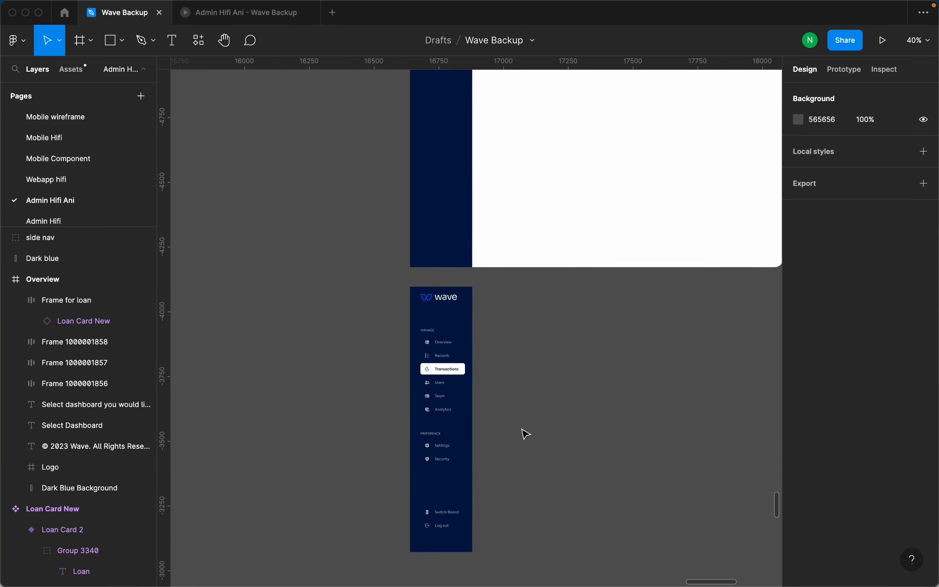
drag(526, 434, 342, 329)
key(Delete)
Copy the side nav group from the Loan Transactions frame onto the Dark Blue Background panel of the Overview frame.
scroll(391, 355, down, 3)
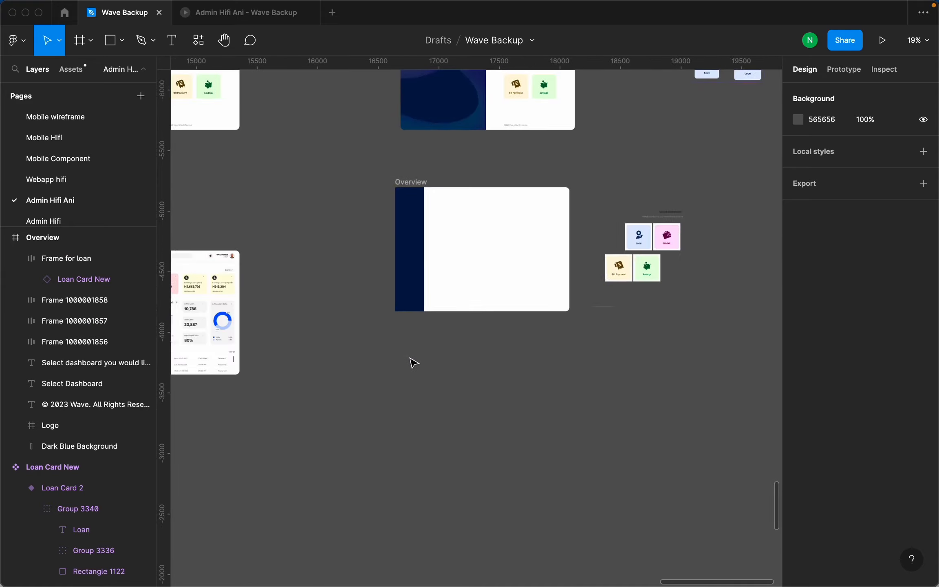
scroll(414, 363, down, 5)
scroll(447, 352, up, 6)
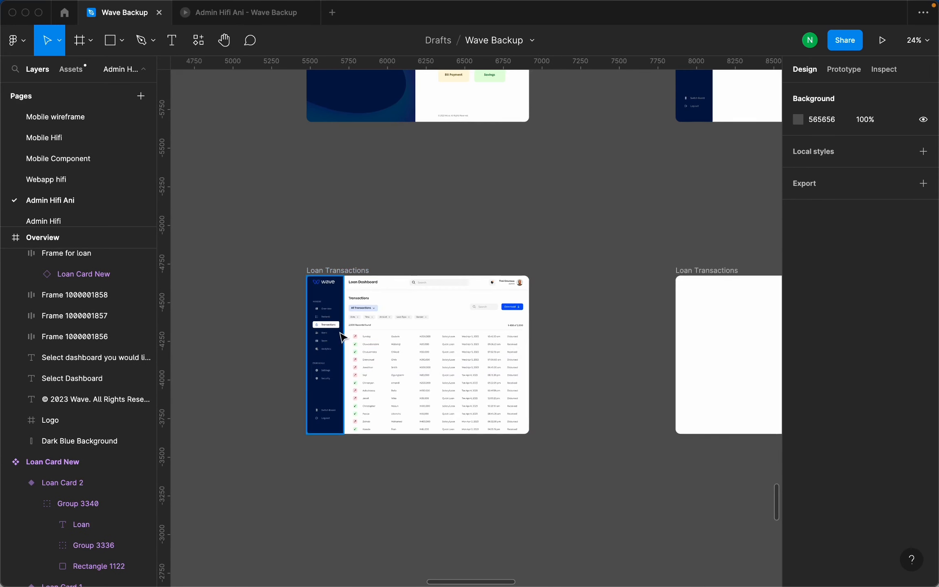
click(329, 326)
scroll(274, 341, down, 6)
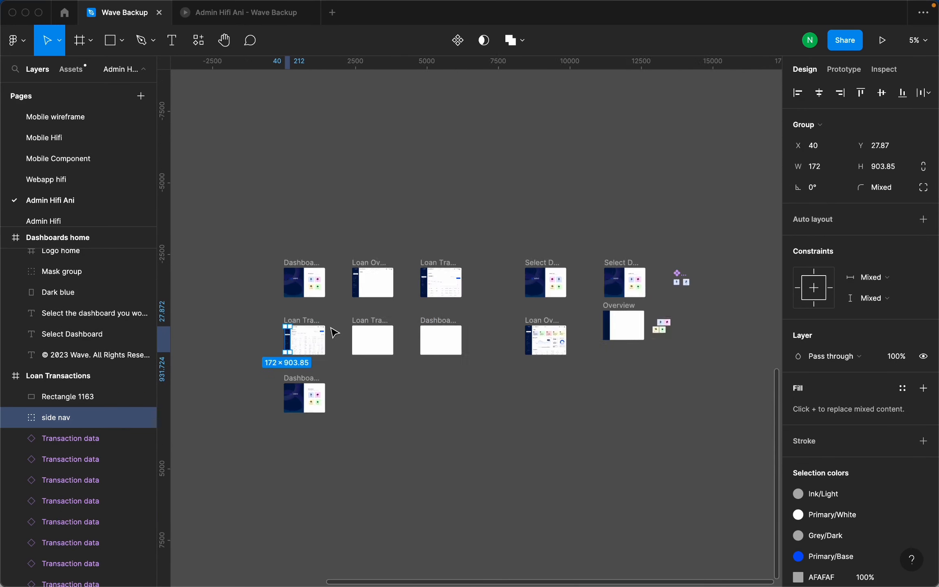
scroll(592, 321, up, 7)
click(288, 340)
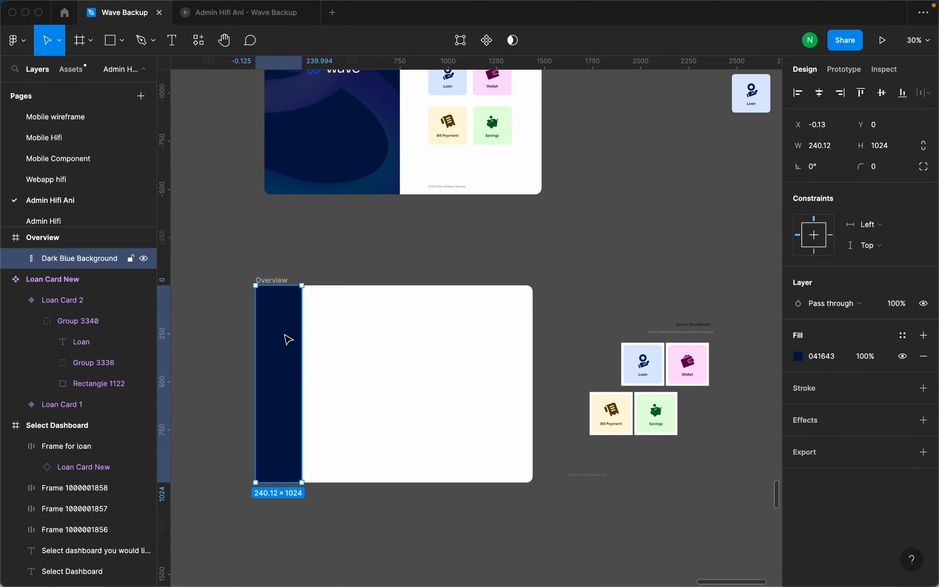
key(ctrl+v)
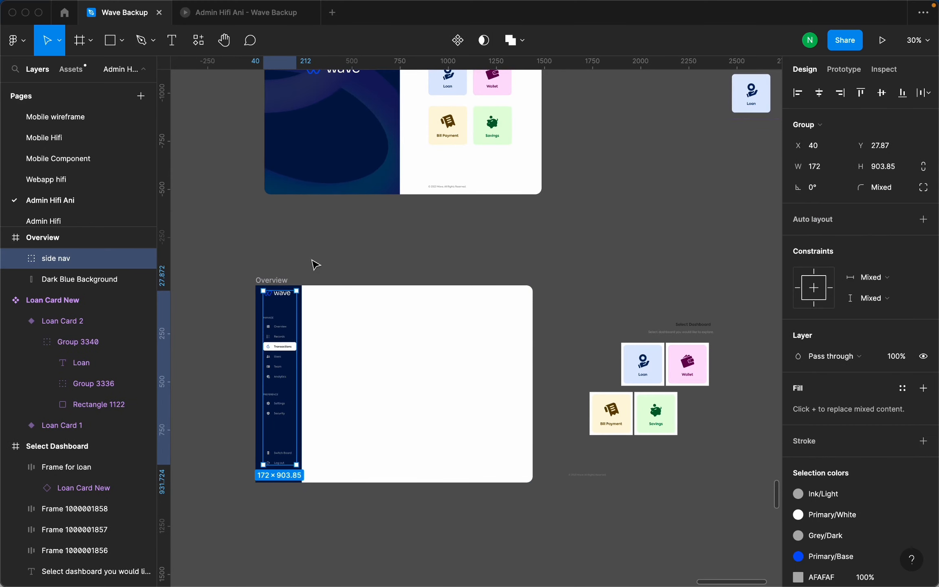
click(329, 246)
scroll(425, 284, down, 3)
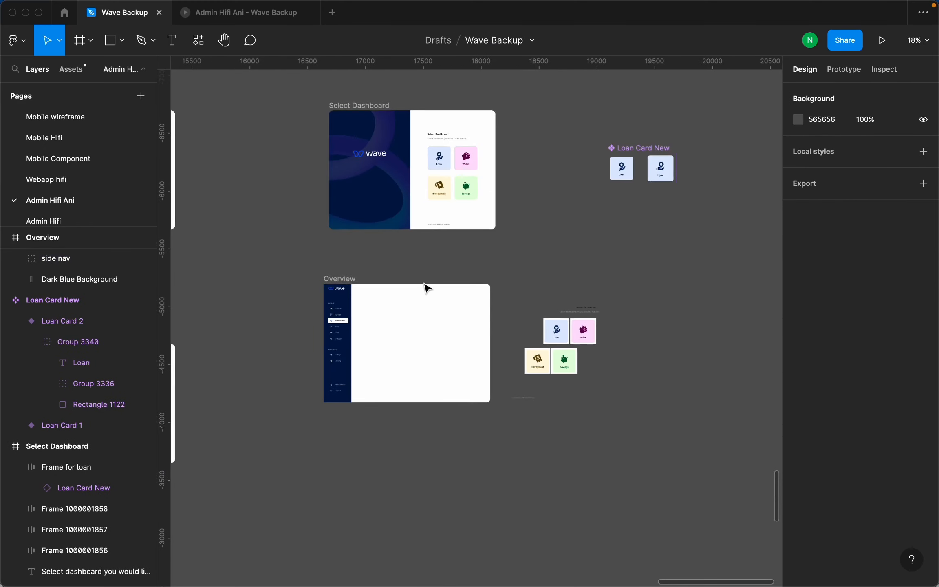
Restart the prototype preview and replay the Loan card's transition to Overview with the side navigation in place.
click(257, 24)
key(r)
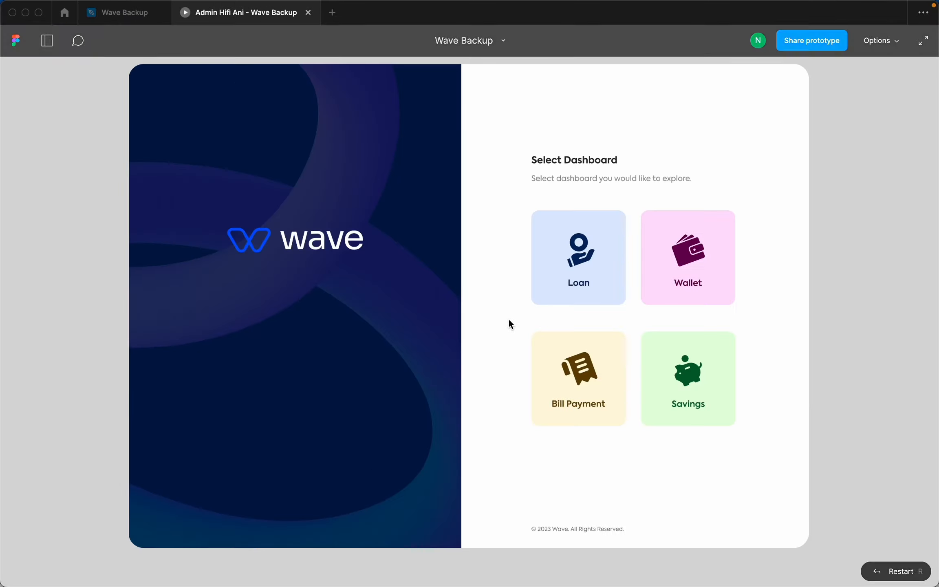
click(568, 254)
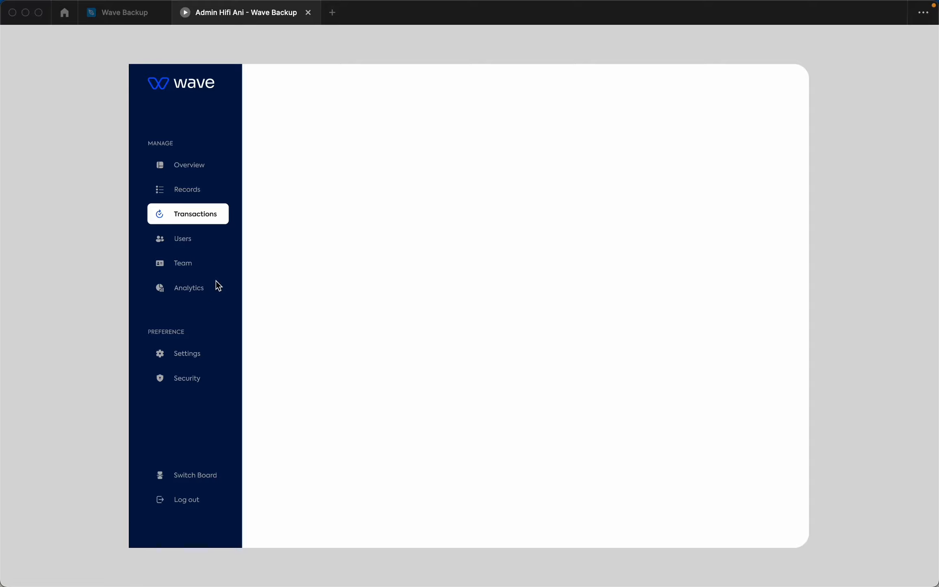
key(r)
click(554, 252)
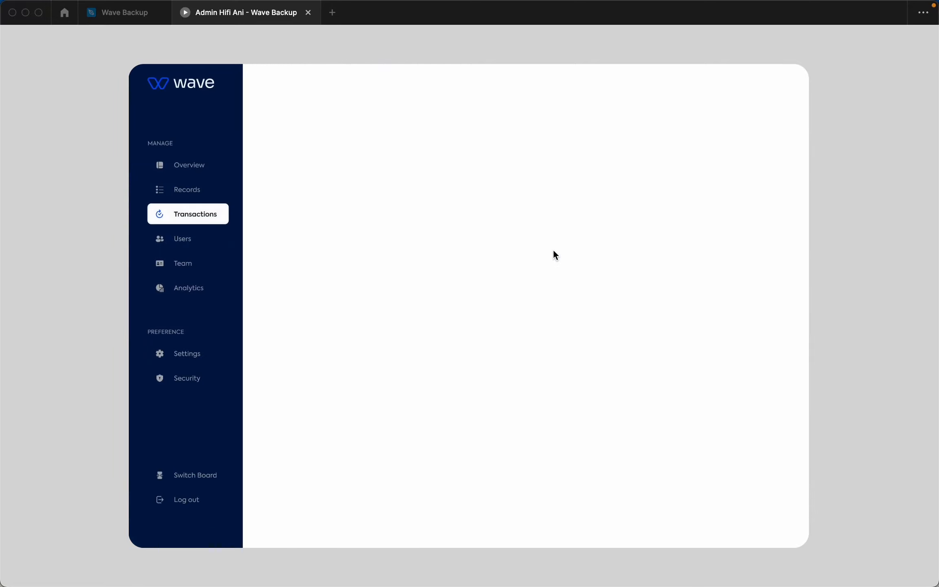
Return to the Wave Backup design file and compare the Select Dashboard frame with the Overview frame.
click(139, 15)
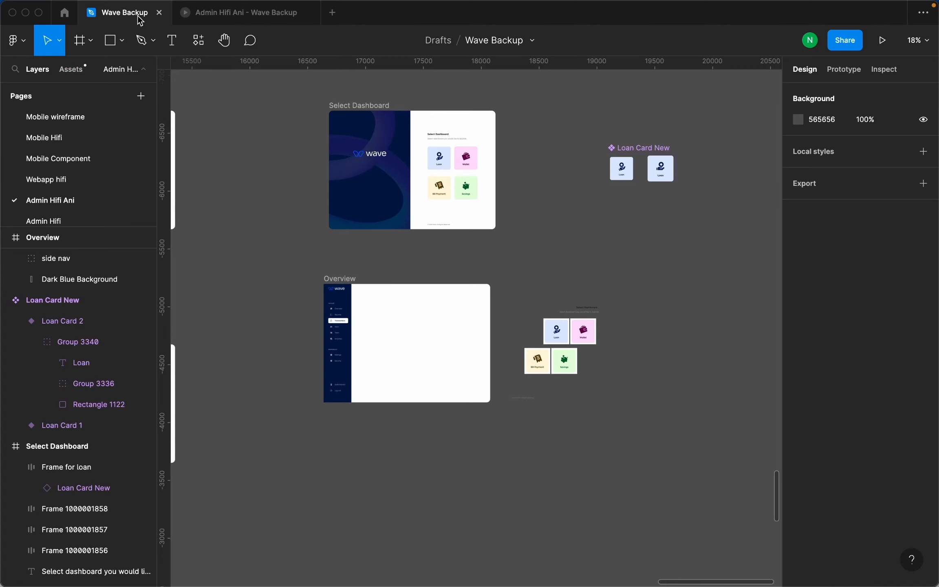
scroll(335, 325, up, 5)
scroll(367, 326, up, 2)
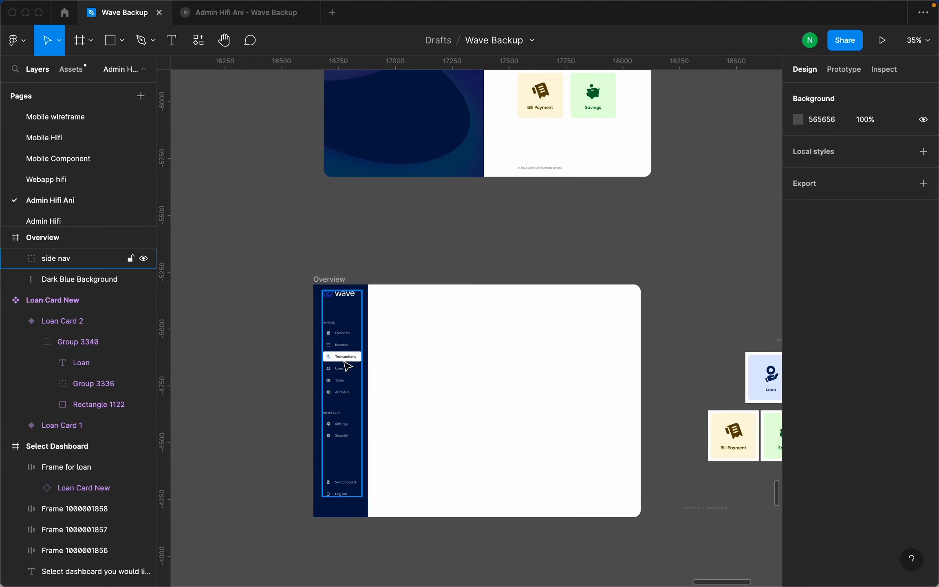
scroll(322, 361, down, 2)
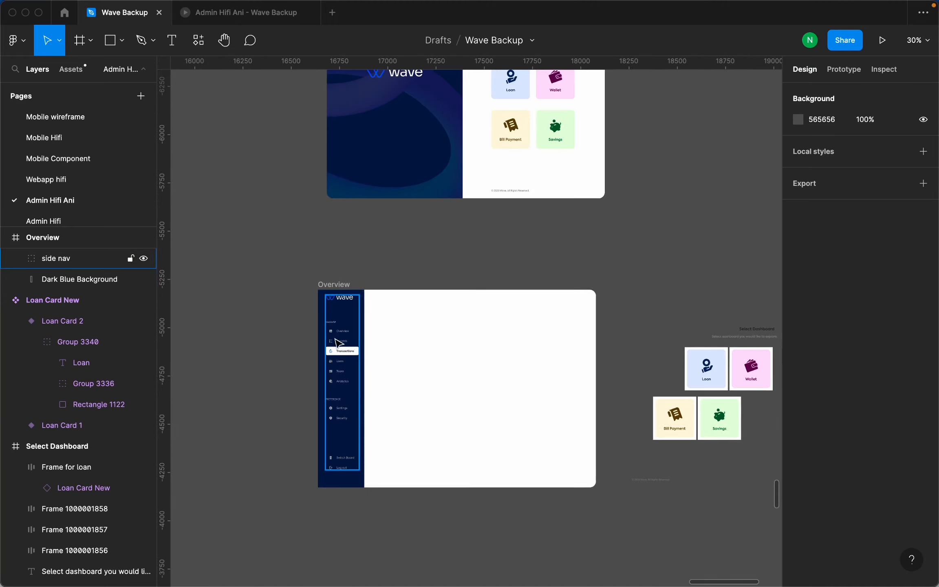
scroll(324, 359, up, 3)
scroll(355, 357, down, 4)
scroll(379, 286, up, 3)
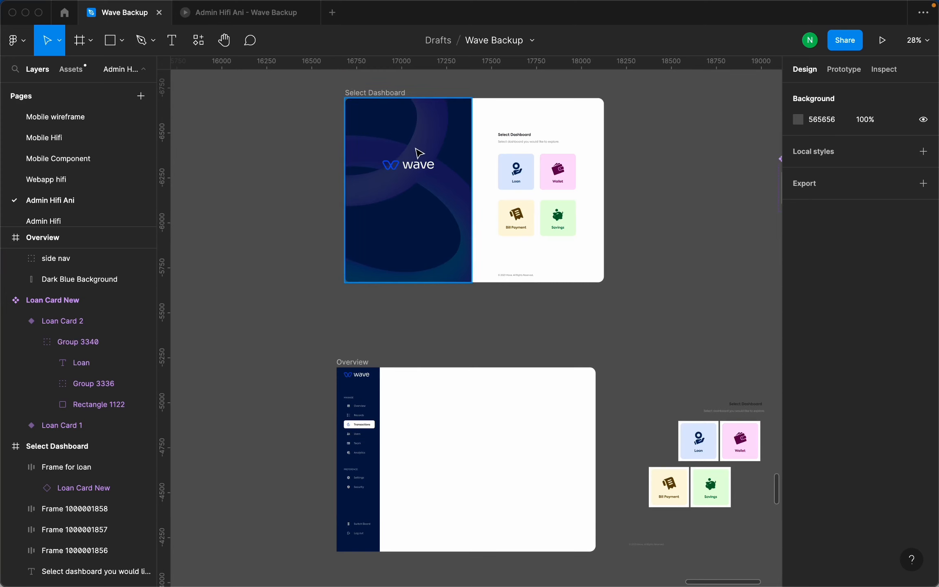
click(384, 93)
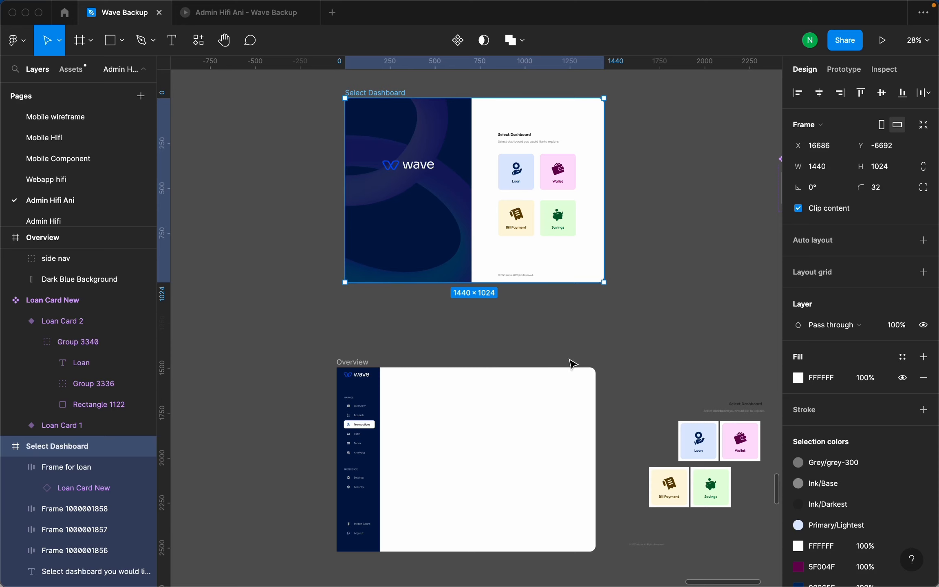
scroll(567, 351, down, 5)
scroll(500, 383, up, 5)
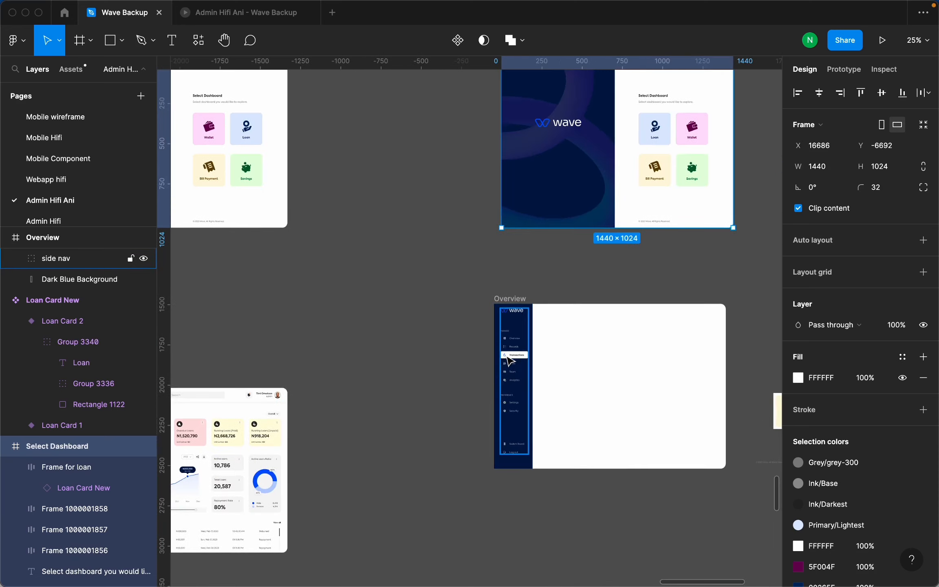
Copy the side nav group from the Overview frame into the Select Dashboard frame.
click(510, 361)
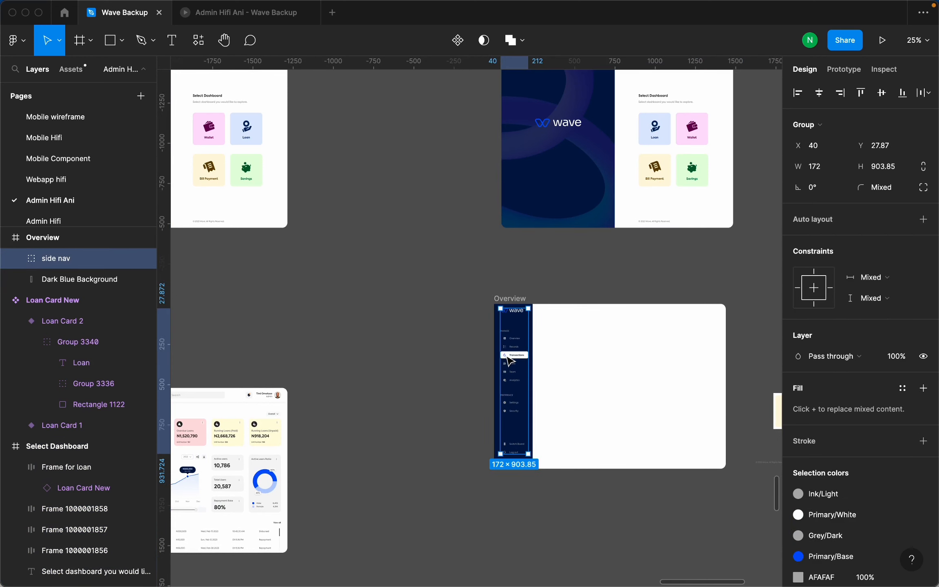
scroll(515, 352, up, 5)
click(527, 285)
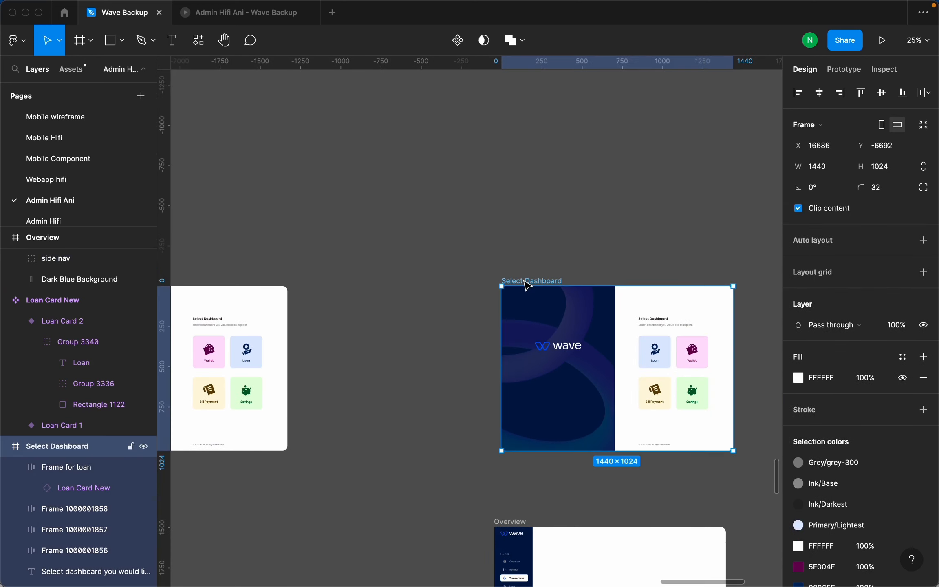
key(cmd+v)
scroll(515, 355, up, 4)
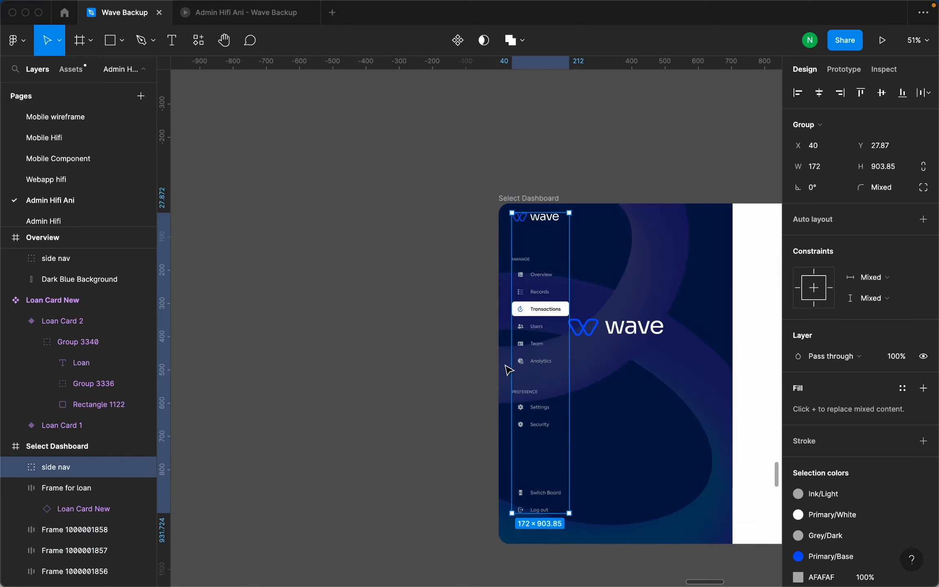
scroll(558, 286, down, 4)
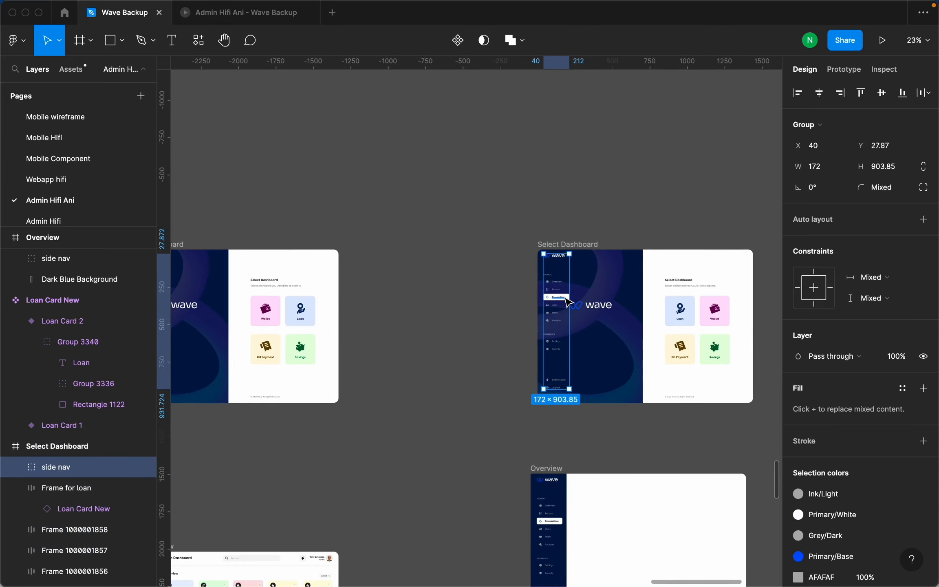
scroll(559, 284, up, 2)
scroll(558, 283, up, 3)
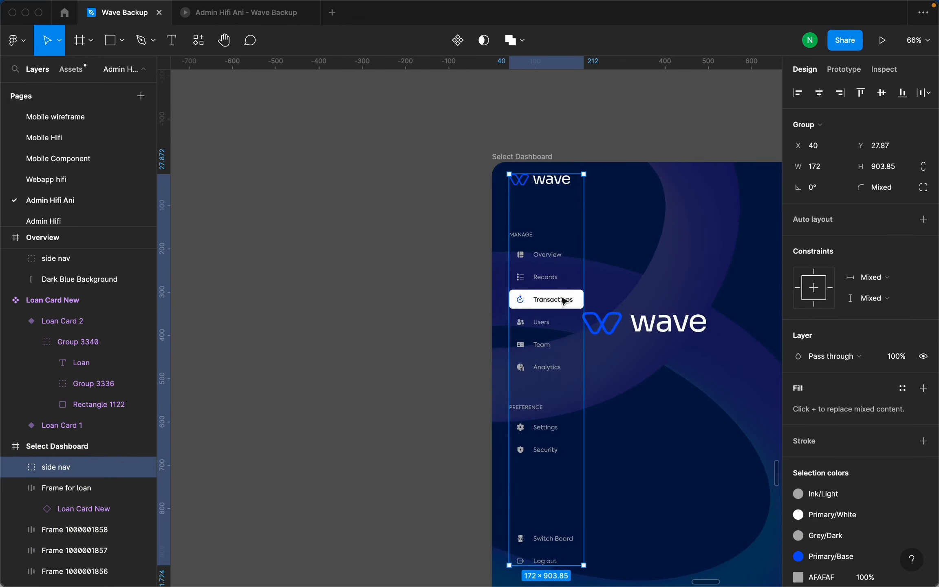
Move the pasted side nav group out past the left edge of the Select Dashboard frame, to X -279.
key(Left)
key(Left)
key(Left)
key(Left)
key(Left)
key(Left)
key(Left)
key(Left)
key(Left)
key(Left)
key(Left)
key(Left)
key(Left)
key(Left)
key(Left)
key(Left)
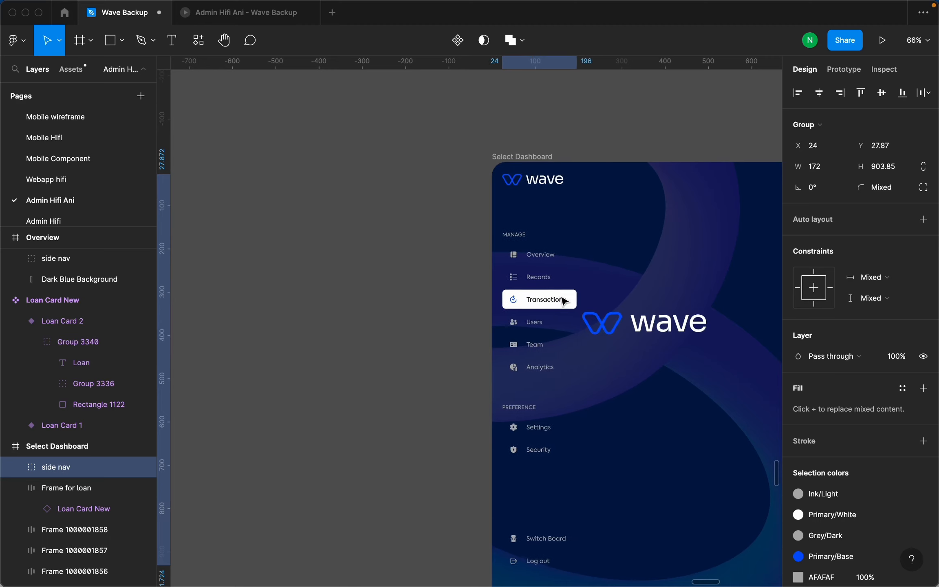
key(shift+Left)
key(shift+Left)
key(shift+Left)
key(shift+Left)
key(shift+Left)
key(shift+Left)
key(shift+Left)
key(shift+Left)
key(shift+Left)
key(shift+Left)
key(shift+Left)
key(shift+Left)
key(shift+Left)
key(shift+Left)
key(shift+Left)
key(shift+Left)
key(shift+Left)
key(shift+Left)
key(shift+Left)
key(shift+Left)
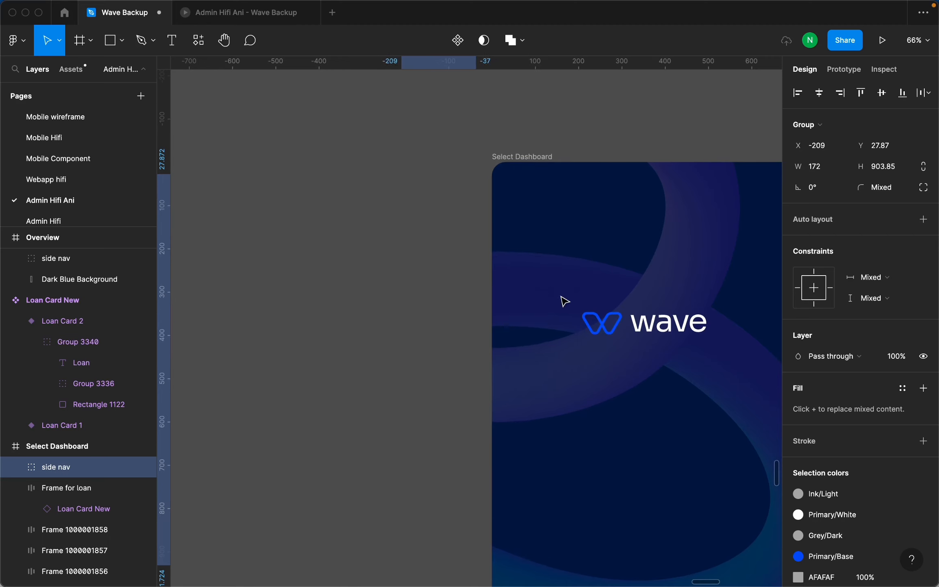
scroll(563, 312, down, 3)
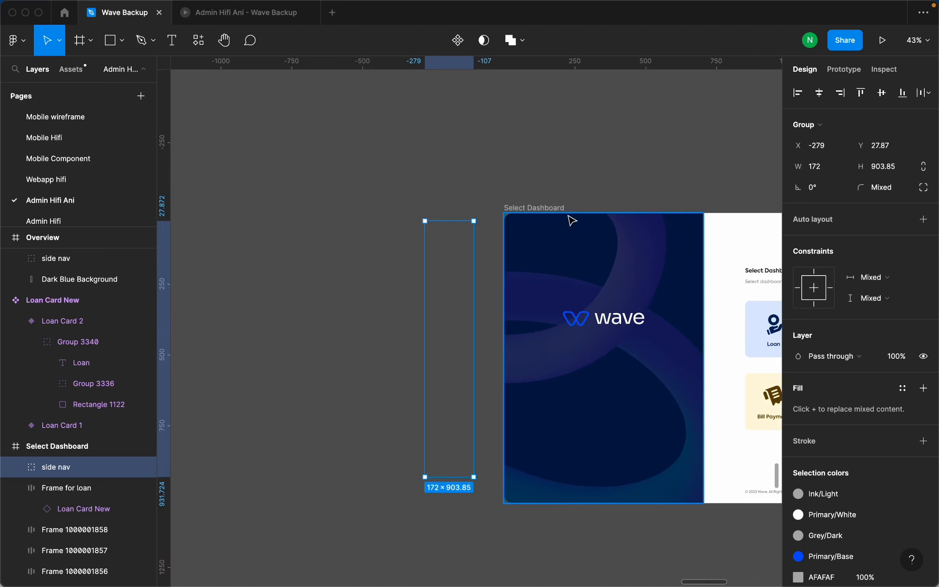
Turn off Clip content for the Select Dashboard frame.
click(557, 209)
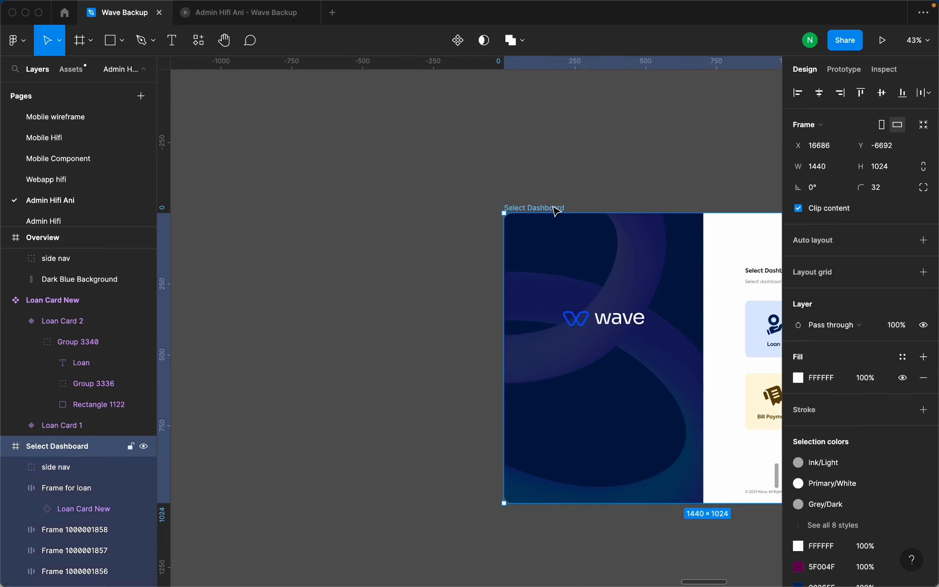
click(799, 208)
scroll(599, 264, down, 4)
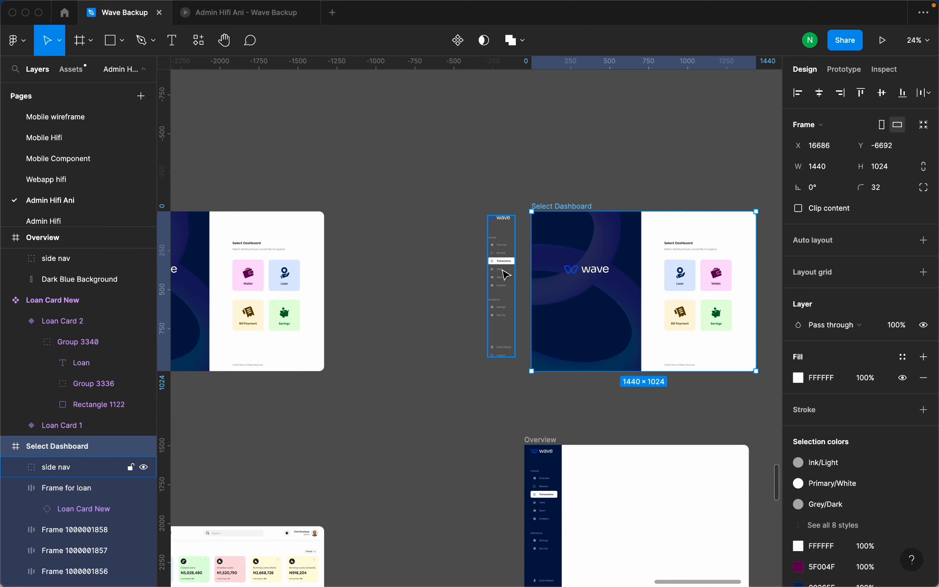
scroll(516, 274, down, 3)
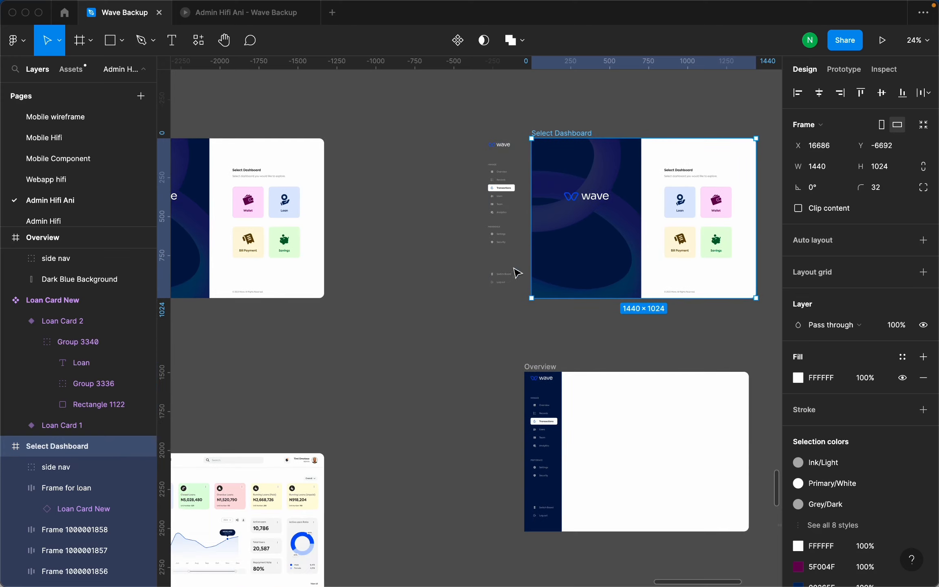
Restart the prototype preview and replay the Loan card's transition to watch the side navigation slide in.
click(254, 13)
key(r)
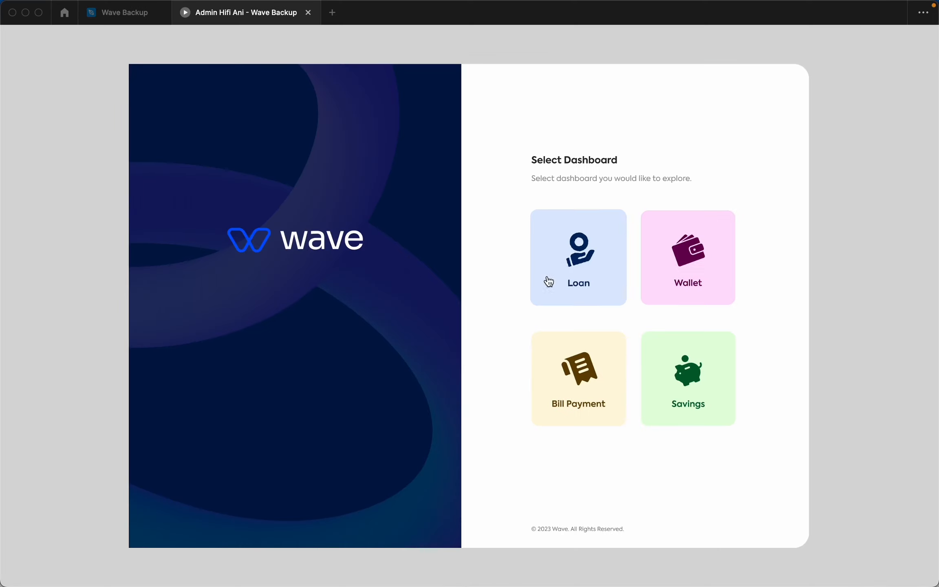
click(571, 259)
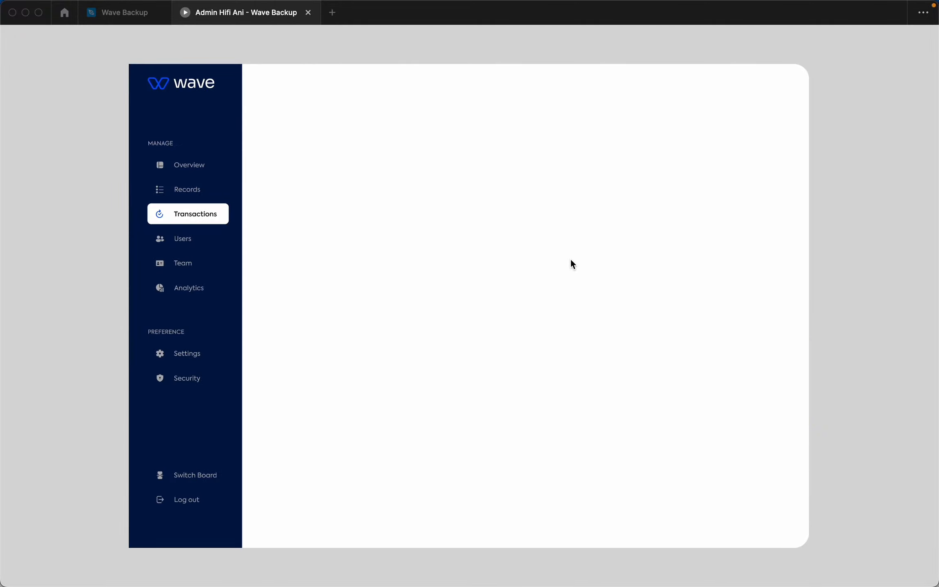
key(r)
click(571, 253)
key(Left)
click(575, 234)
In the design file, try staggering the Manage, Overview and Records items farther left of the Select Dashboard frame.
click(122, 12)
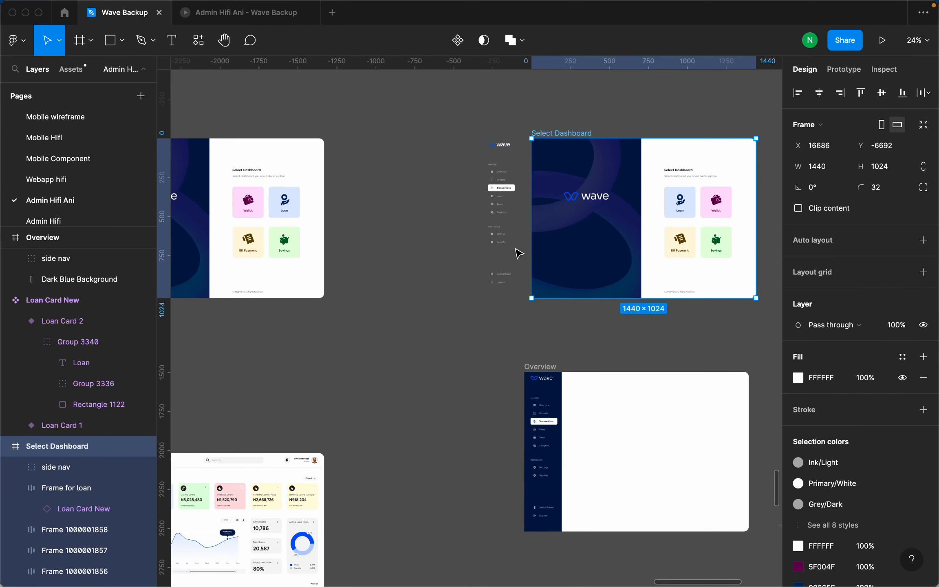
scroll(499, 170, up, 5)
click(515, 142)
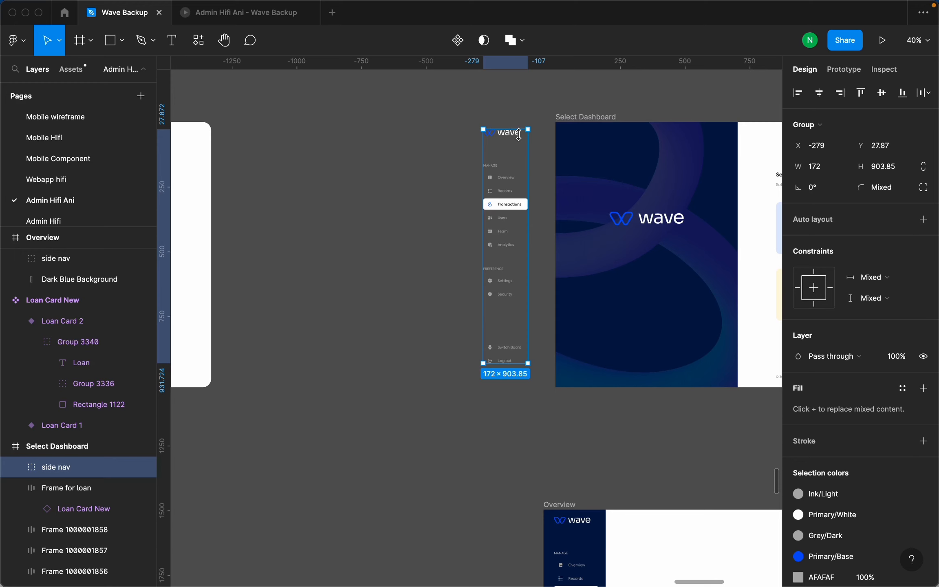
double_click(523, 142)
scroll(525, 125, up, 5)
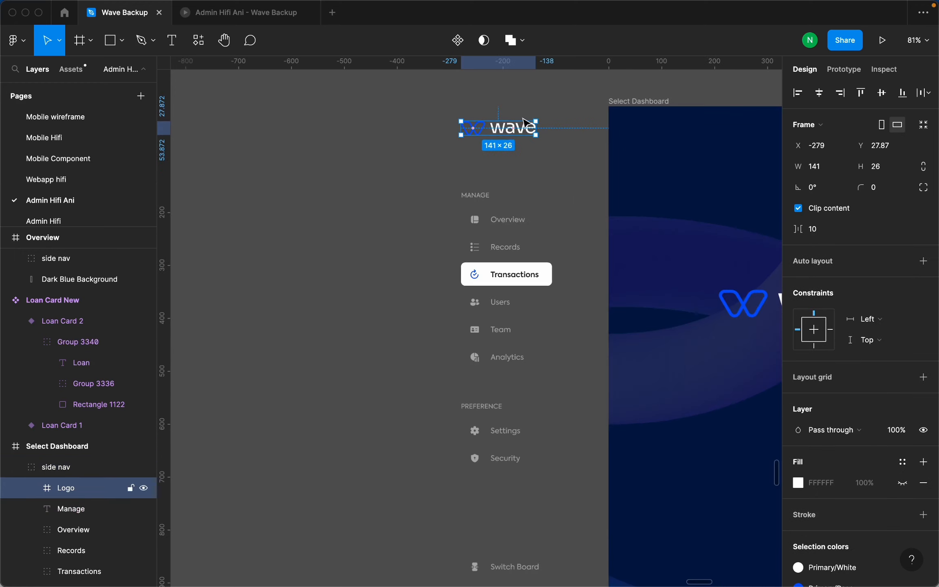
click(484, 199)
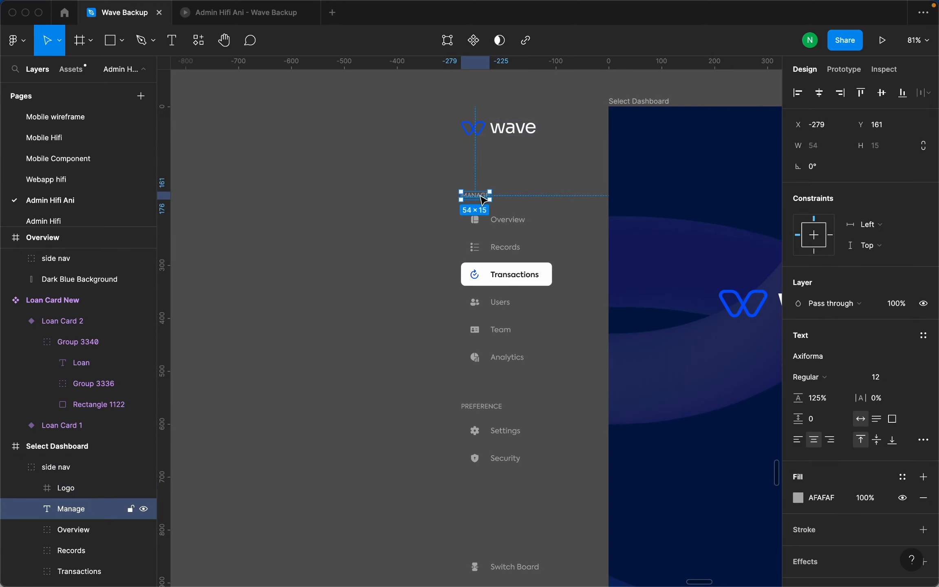
drag(482, 195, 411, 198)
drag(498, 223, 379, 235)
drag(503, 249, 342, 266)
scroll(507, 308, down, 10)
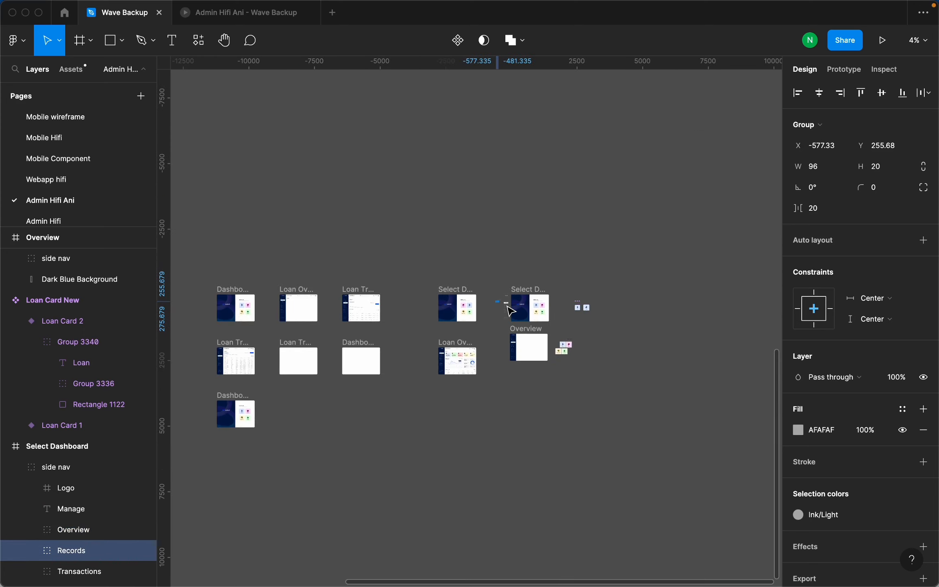
scroll(515, 325, up, 5)
Undo the staggered items, the Clip content change and the side nav copy in the Select Dashboard frame.
key(shift+Tab)
key(shift+Tab)
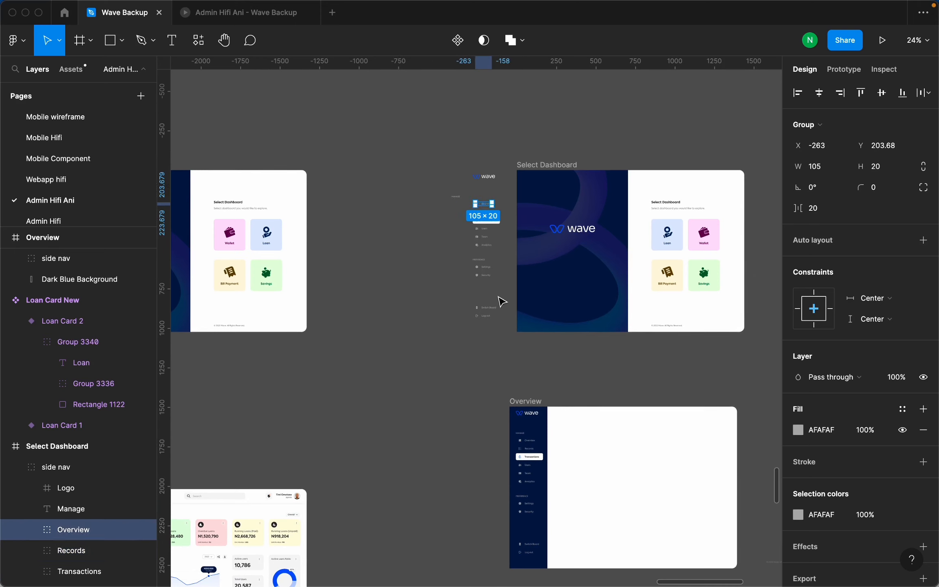
key(super+z)
key(super+z)
key(super+z)
key(super+z)
key(super+z)
key(super+z)
key(super+z)
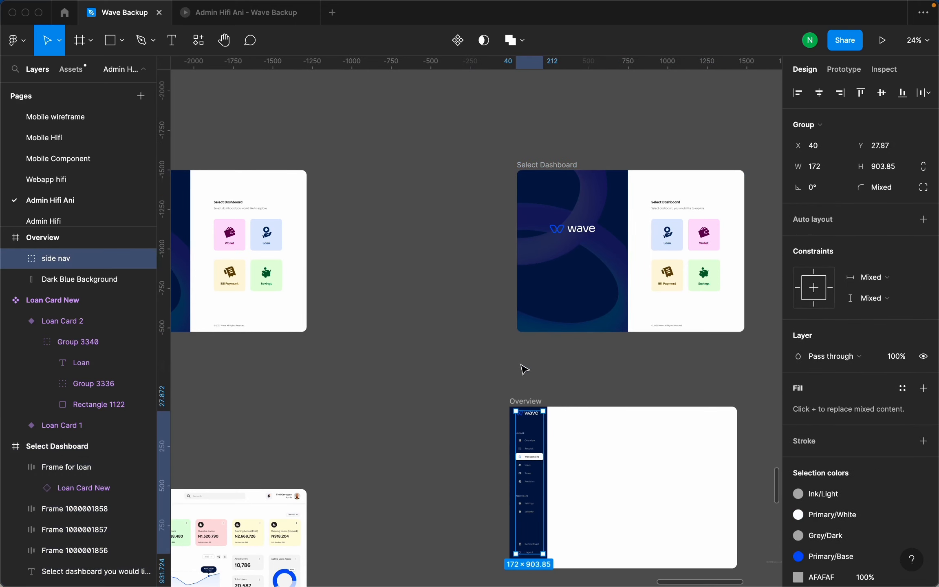
Delete the side nav group with Transactions highlighted from the Overview frame, keeping its Dark Blue Background panel.
scroll(536, 458, up, 10)
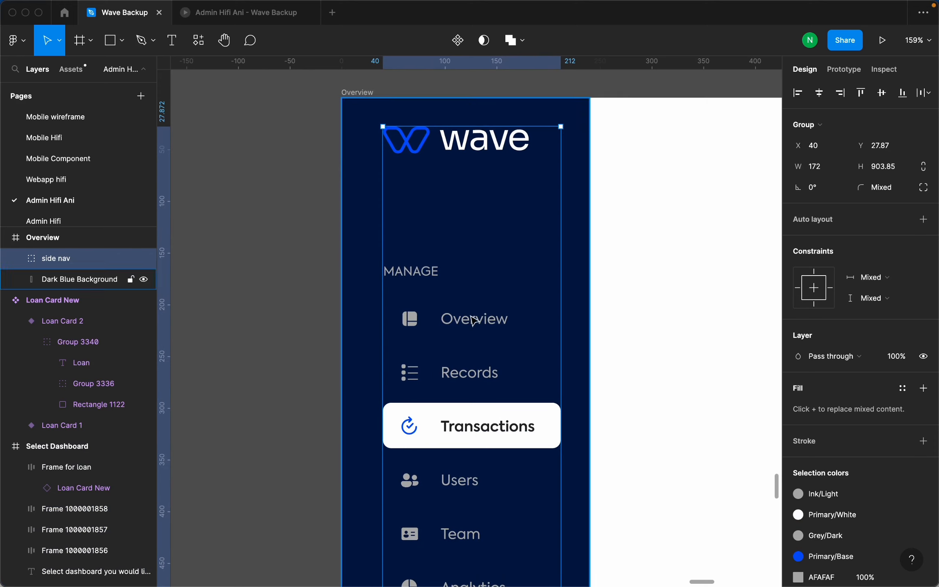
scroll(504, 338, down, 12)
scroll(505, 343, down, 8)
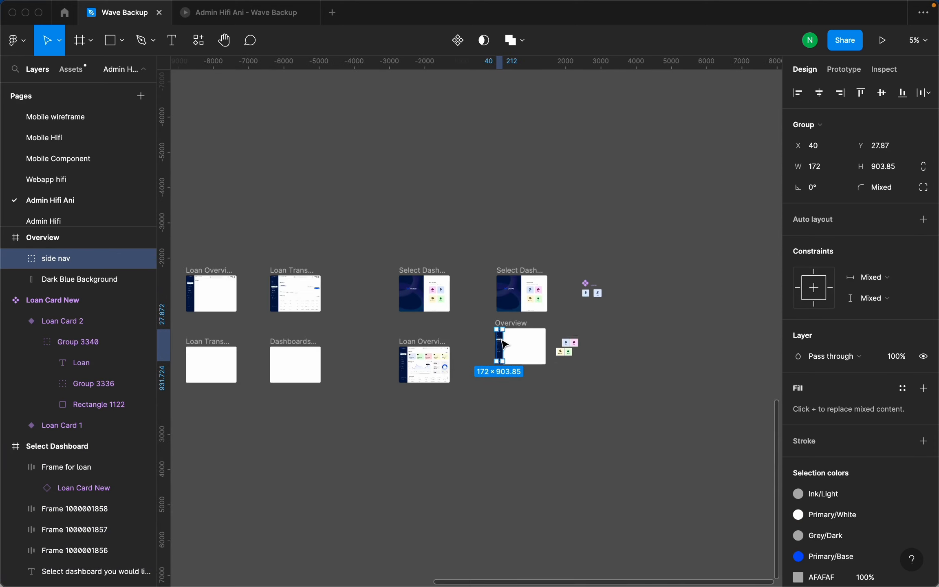
scroll(423, 265, up, 8)
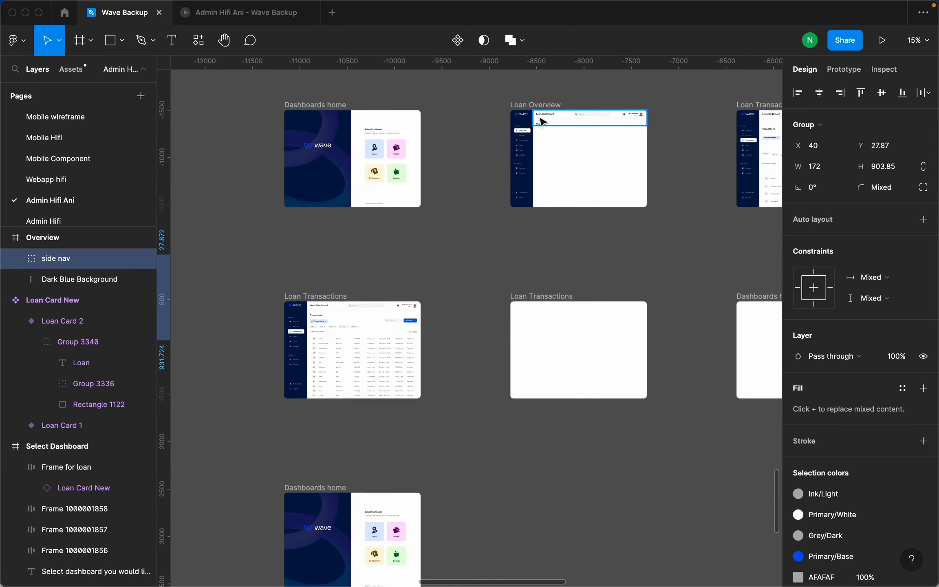
scroll(530, 118, up, 4)
scroll(411, 245, down, 10)
scroll(575, 275, up, 12)
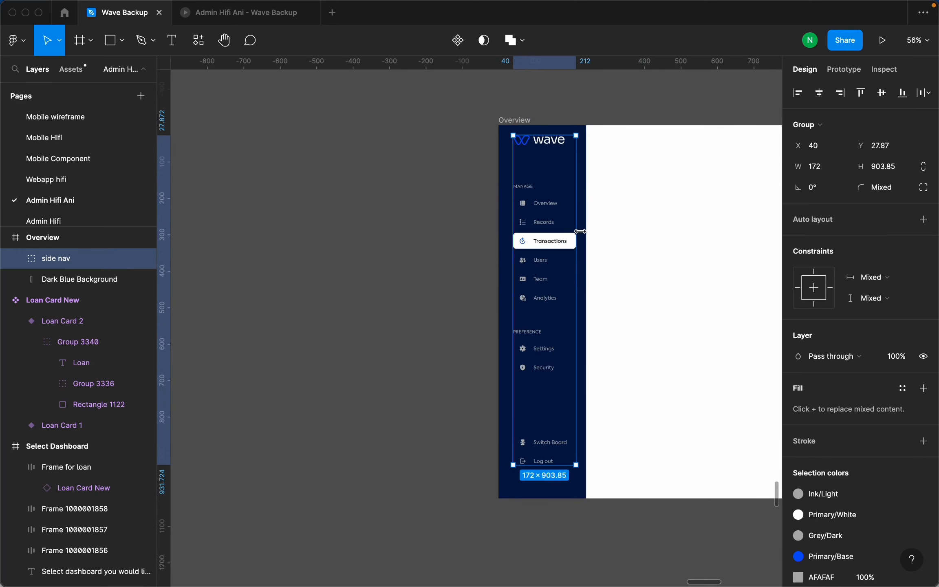
click(458, 249)
click(545, 247)
key(BackSpace)
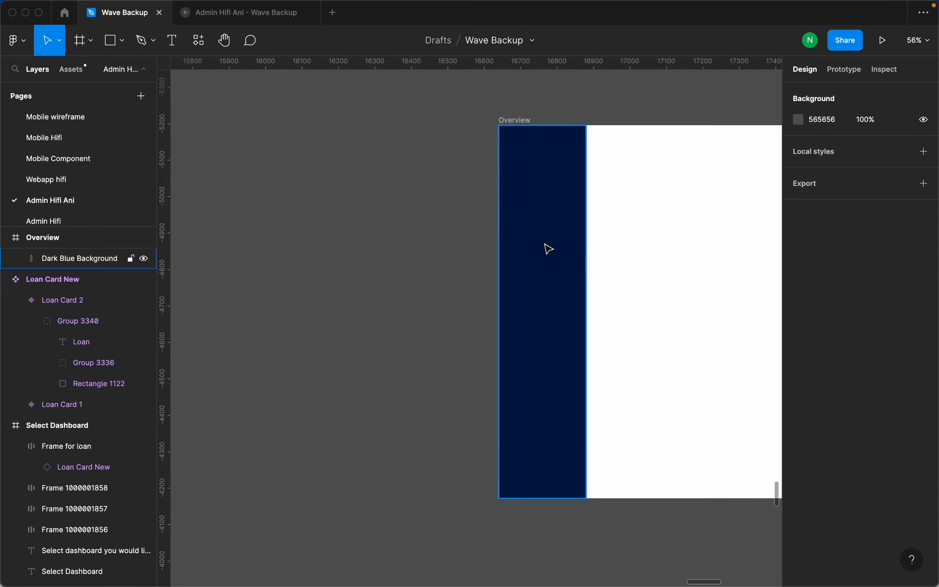
Copy the side nav group with Overview highlighted from the Loan Overview frame into the Overview frame.
scroll(546, 250, down, 2)
scroll(549, 254, down, 10)
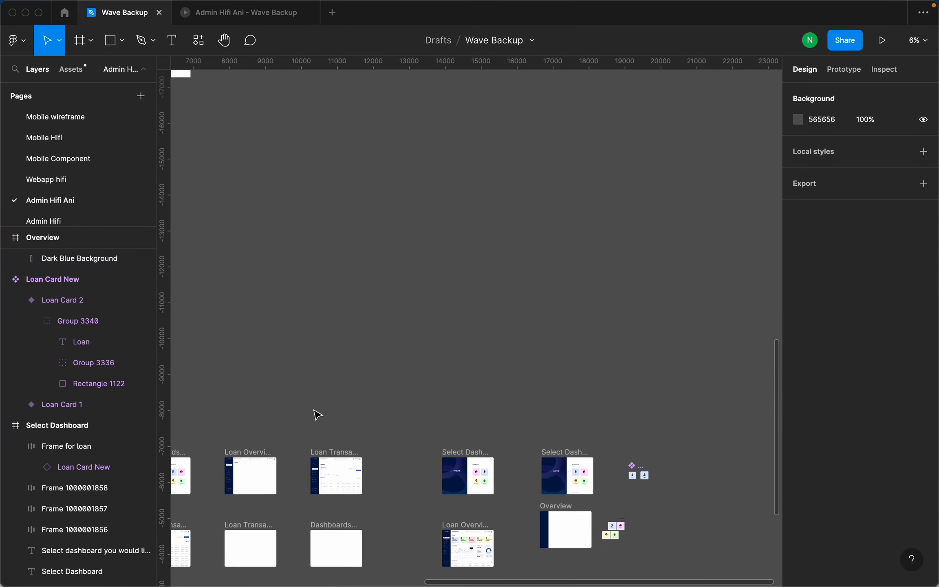
key(super+z)
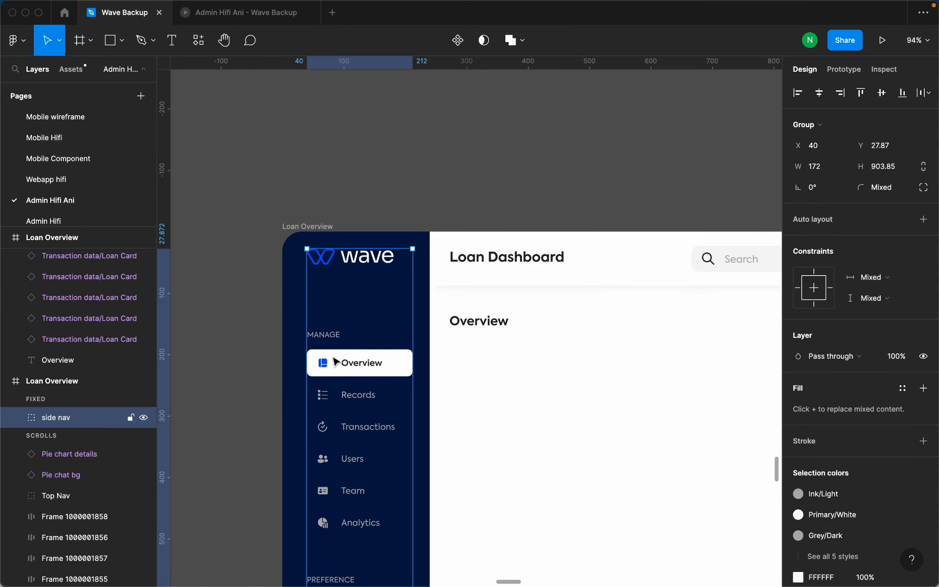
scroll(336, 361, down, 10)
scroll(477, 324, up, 4)
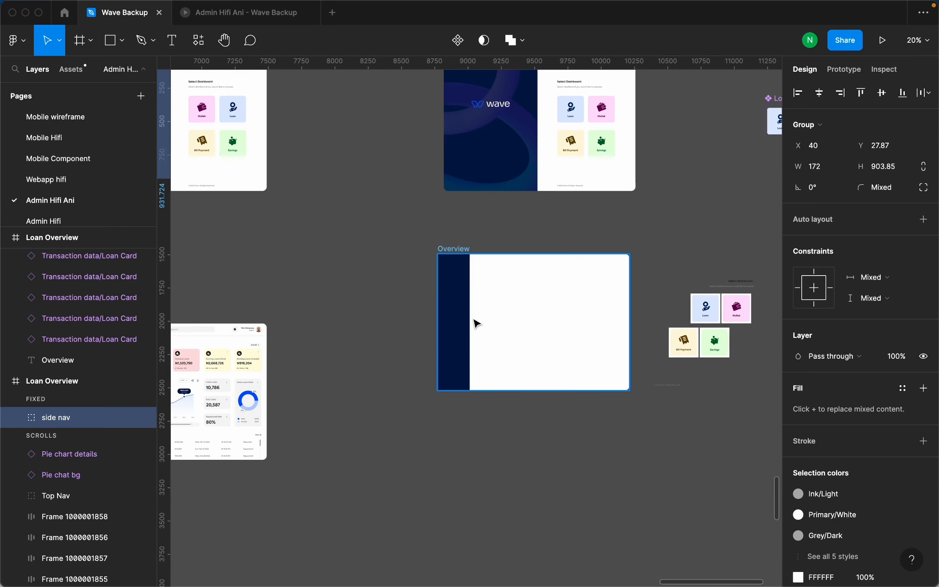
scroll(475, 322, up, 5)
click(462, 254)
click(427, 134)
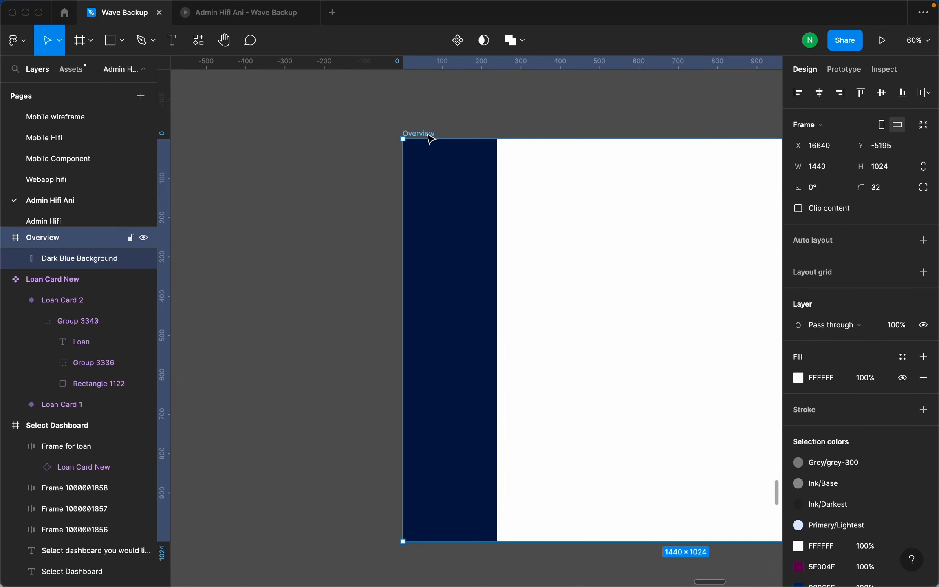
key(super+v)
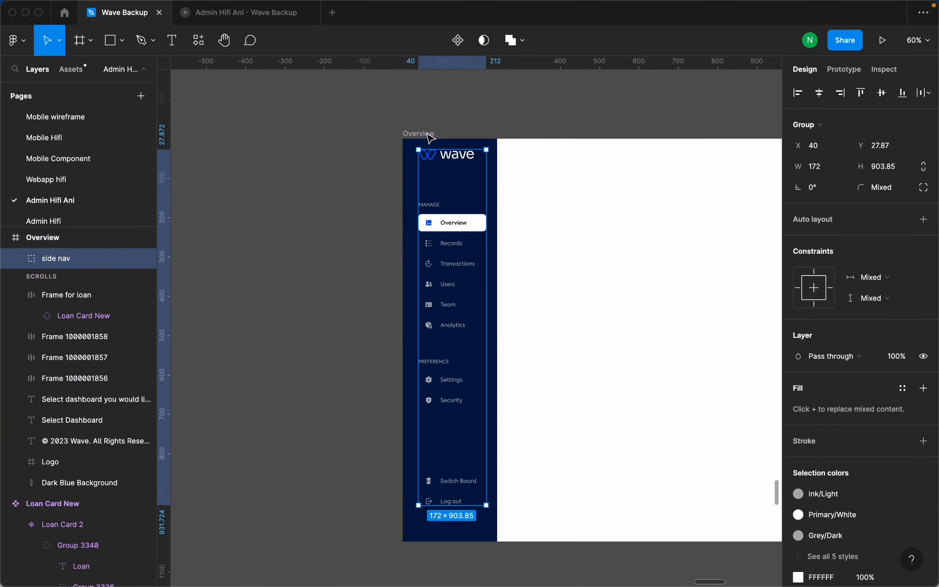
click(439, 122)
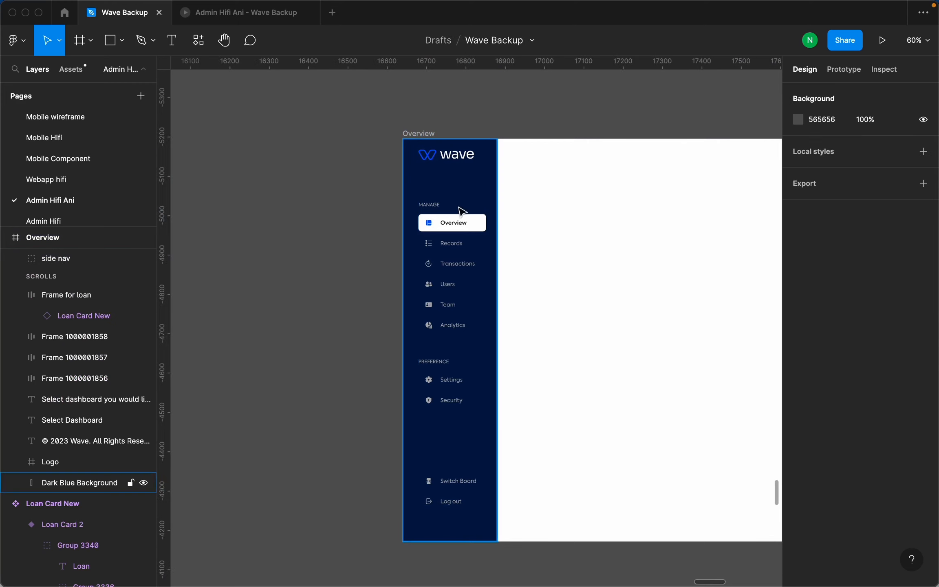
Paste a copy of the Overview frame's side nav group into the Select Dashboard frame.
click(462, 219)
scroll(465, 222, down, 10)
scroll(495, 279, up, 5)
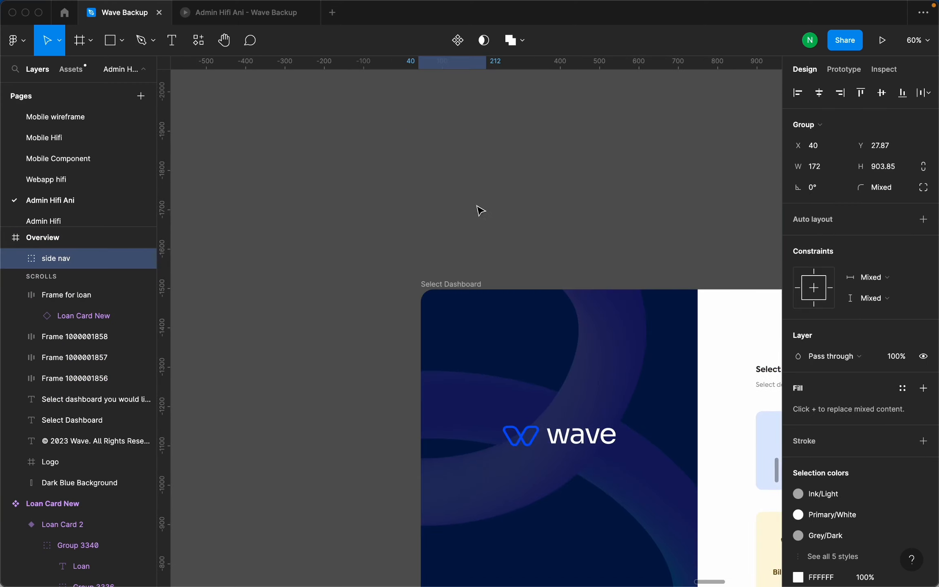
click(464, 285)
key(super+v)
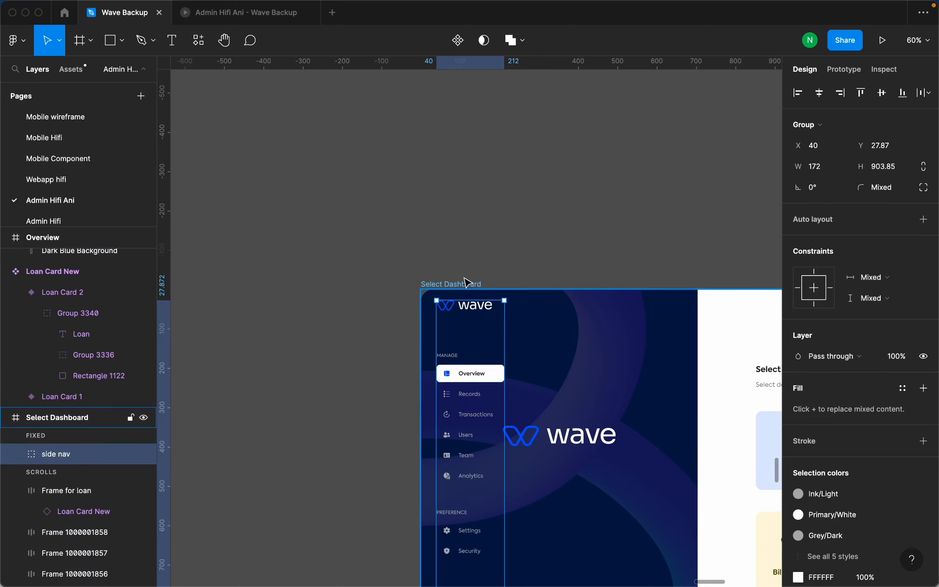
Move the side nav copy out past the left edge of Select Dashboard to X -442 and turn off the frame's Clip content.
scroll(469, 285, down, 5)
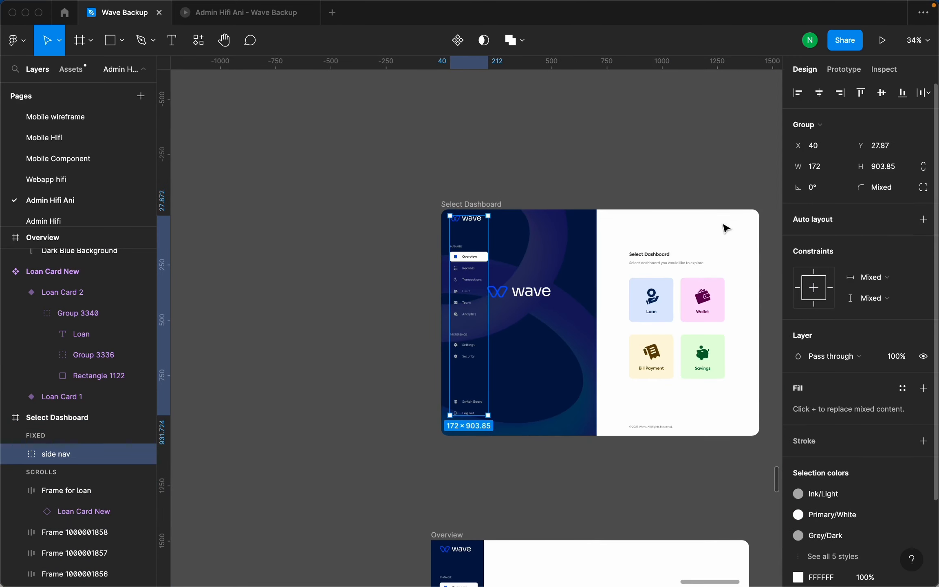
click(496, 206)
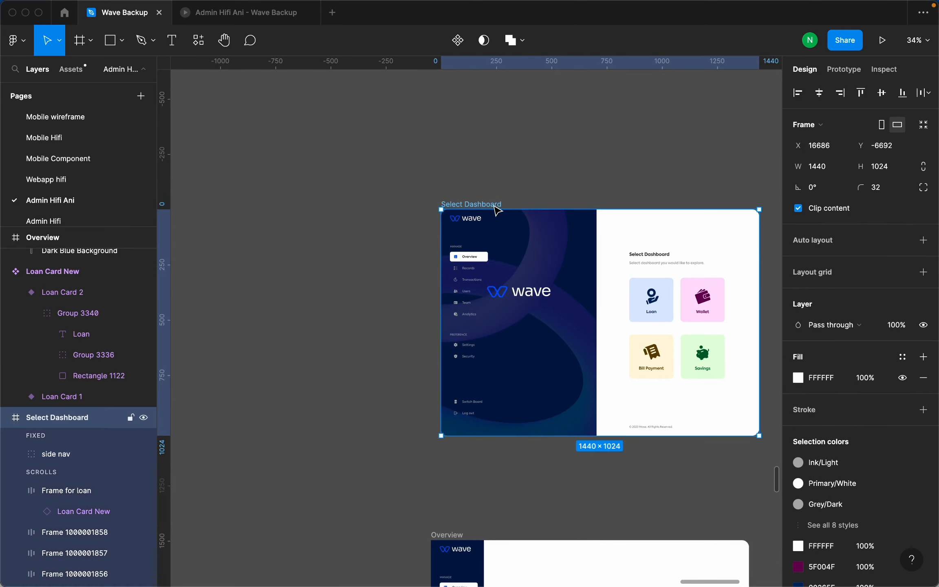
click(482, 265)
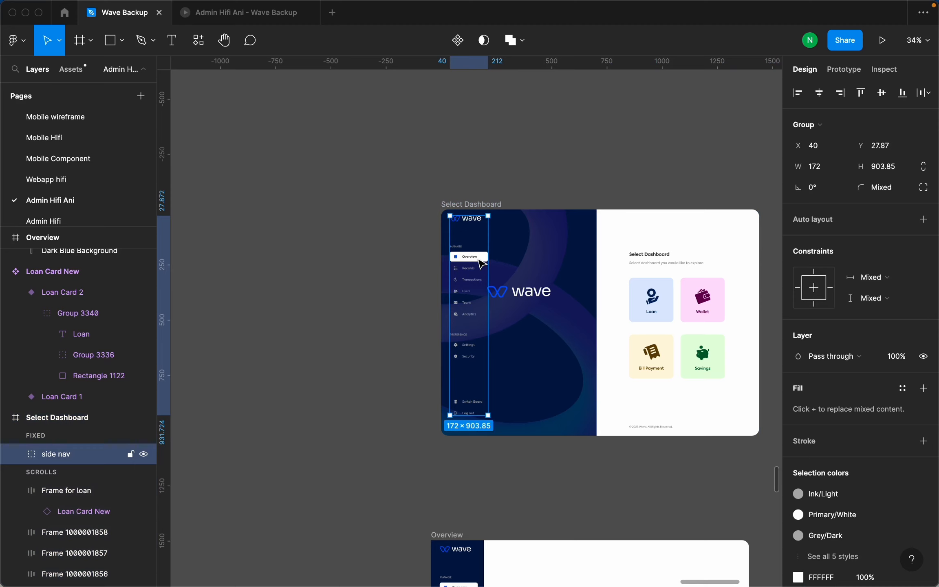
key(Left)
key(Left)
key(Left)
key(shift+Left)
key(shift+Left)
key(shift+Left)
key(shift+Left)
key(shift+Left)
key(shift+Left)
key(shift+Left)
key(shift+Left)
key(shift+Left)
key(shift+Left)
key(shift+Left)
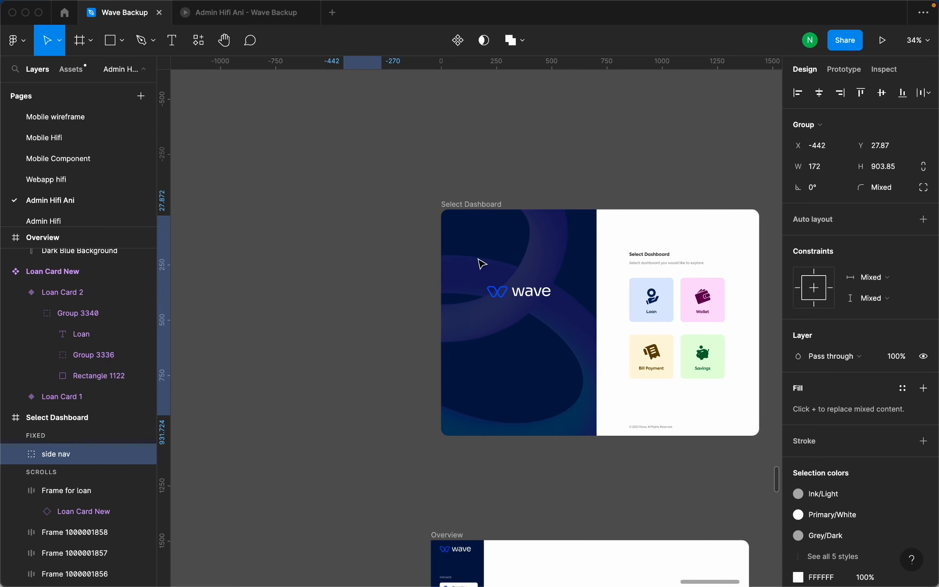
click(515, 199)
click(799, 208)
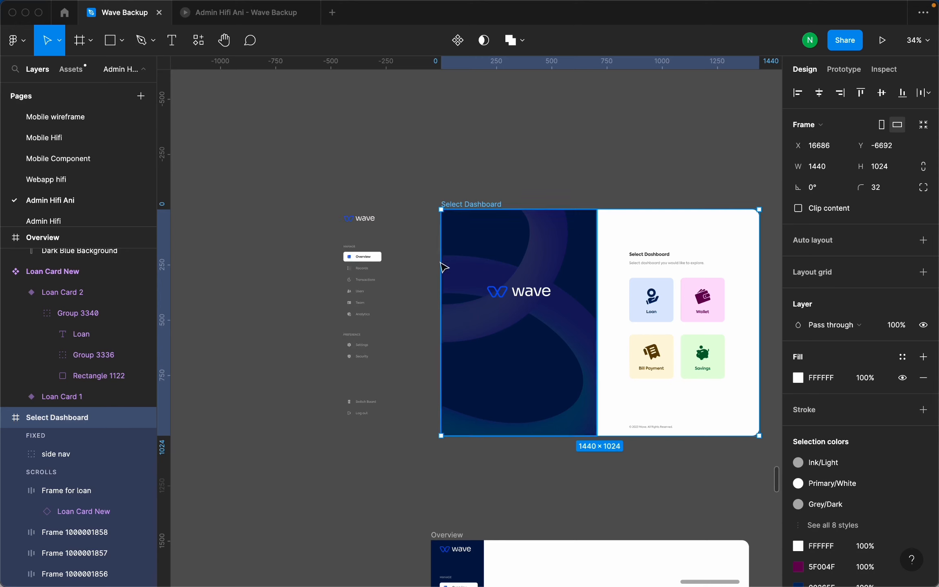
Nudge the side nav group back toward the Select Dashboard frame to X -294.
click(377, 260)
key(Right)
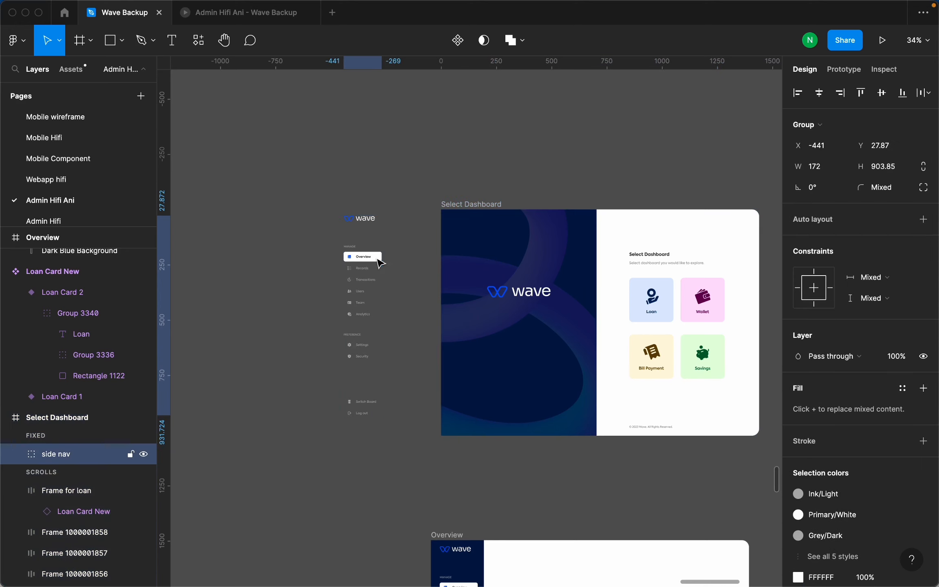
key(Right)
key(Right)
key(Right)
key(Right)
key(Right)
key(Right)
key(Right)
key(Right)
key(Right)
key(Right)
key(Right)
key(Right)
key(Right)
key(Right)
key(Right)
key(Right)
key(Right)
key(Right)
key(Right)
key(Right)
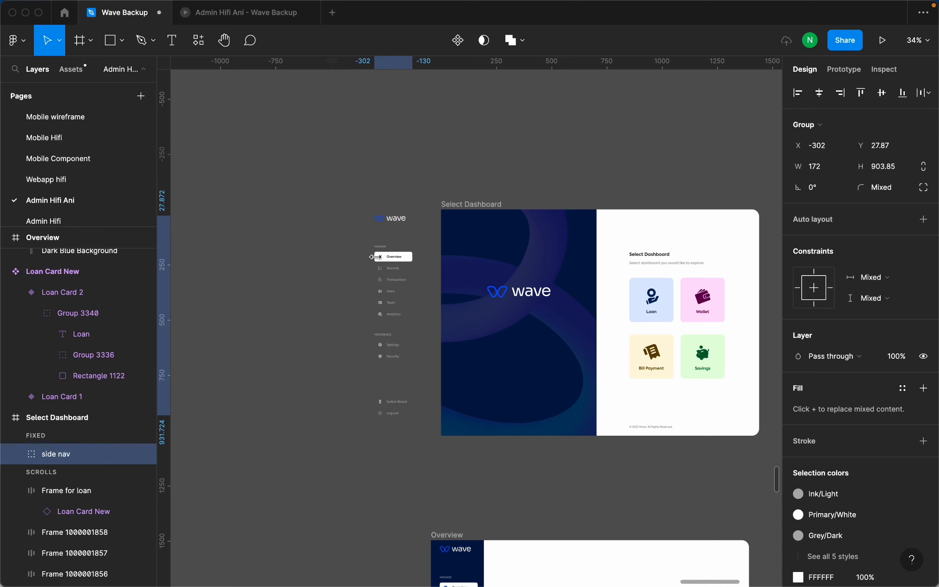
scroll(398, 259, up, 6)
scroll(477, 184, down, 4)
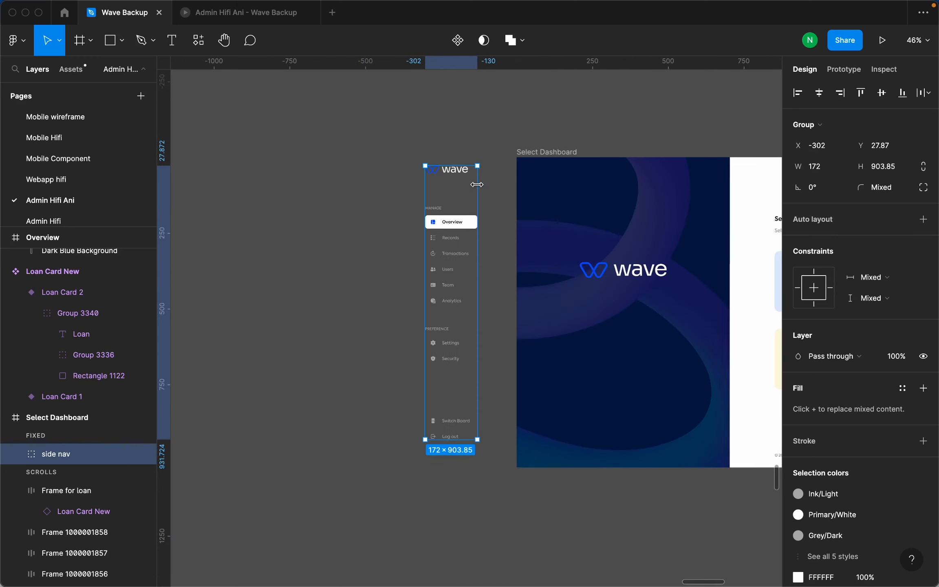
scroll(453, 193, up, 4)
scroll(497, 193, down, 3)
key(Right)
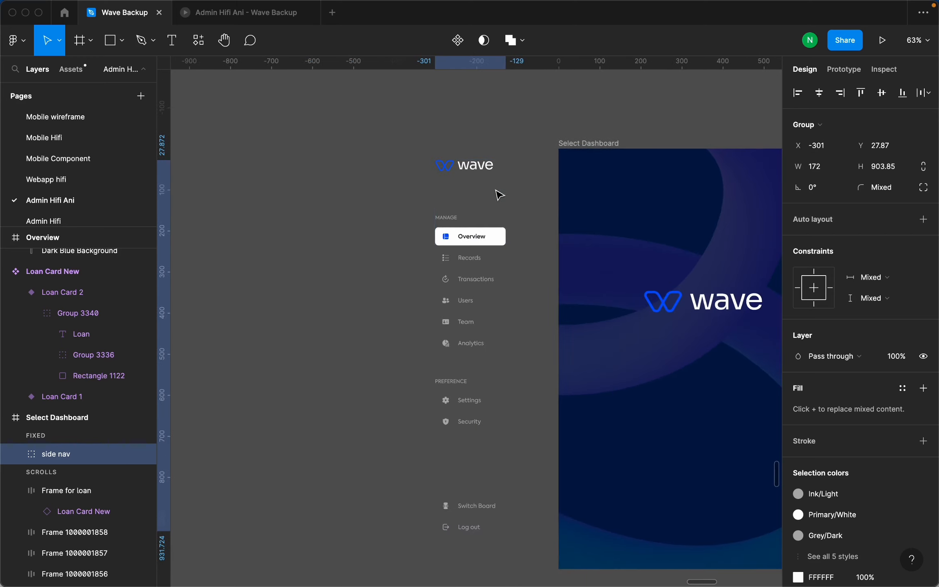
key(Right)
key(Right)
key(Right)
key(Right)
key(Right)
key(Right)
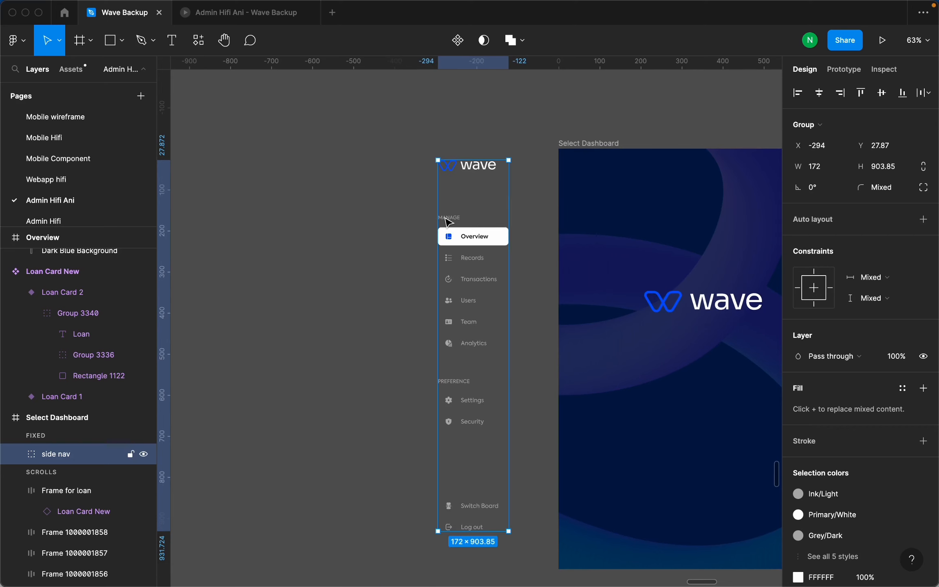
Shift the side nav's Manage label left to about X -408, the Overview item to about X -488, and the white highlight farther left.
double_click(449, 223)
drag(449, 223, 402, 228)
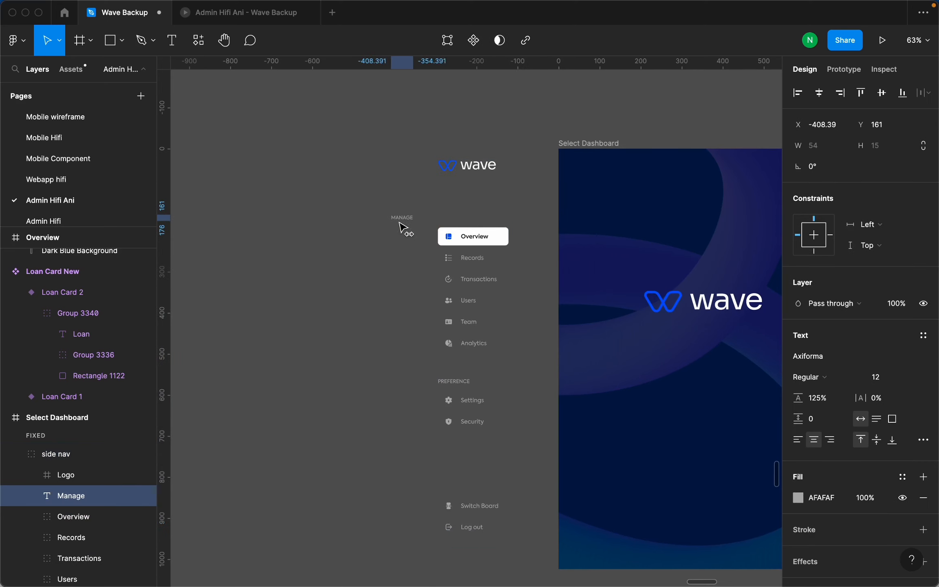
click(480, 241)
drag(479, 241, 392, 242)
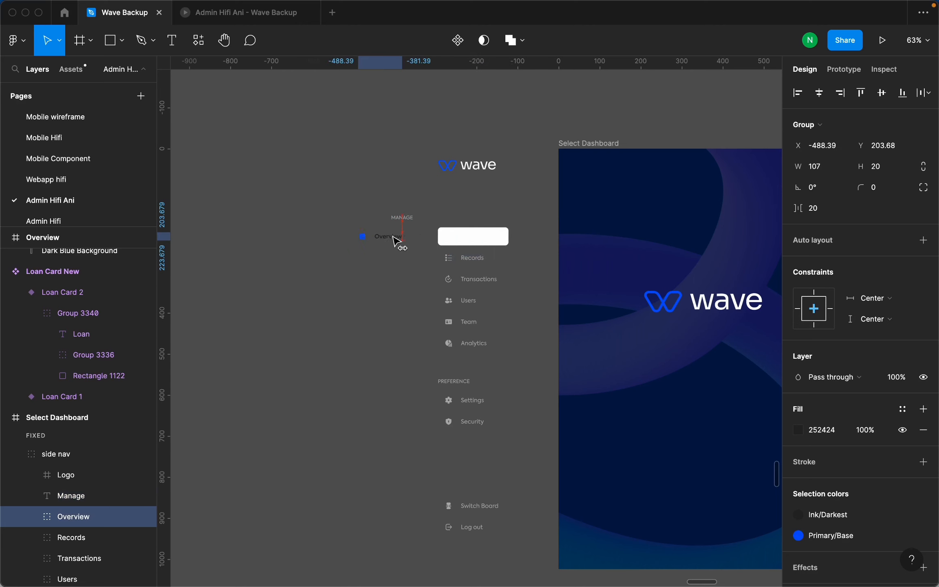
click(477, 242)
drag(477, 242, 308, 244)
Stagger the Records, Transactions and Users items progressively farther left in a descending diagonal, with Users at about X -796.
click(465, 264)
drag(465, 264, 342, 266)
click(465, 279)
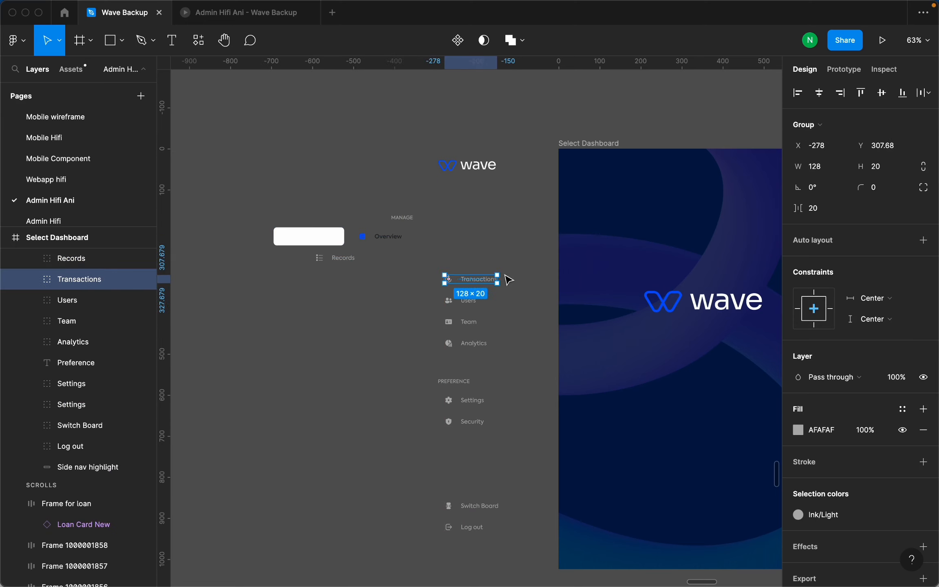
drag(490, 282, 318, 286)
drag(310, 279, 307, 280)
click(447, 300)
drag(469, 305, 259, 306)
Extend the diagonal by moving the Team item left to about X -865 and the Analytics item just beyond it.
ctrl+scroll(318, 321, down, 3)
ctrl+scroll(471, 320, down, 3)
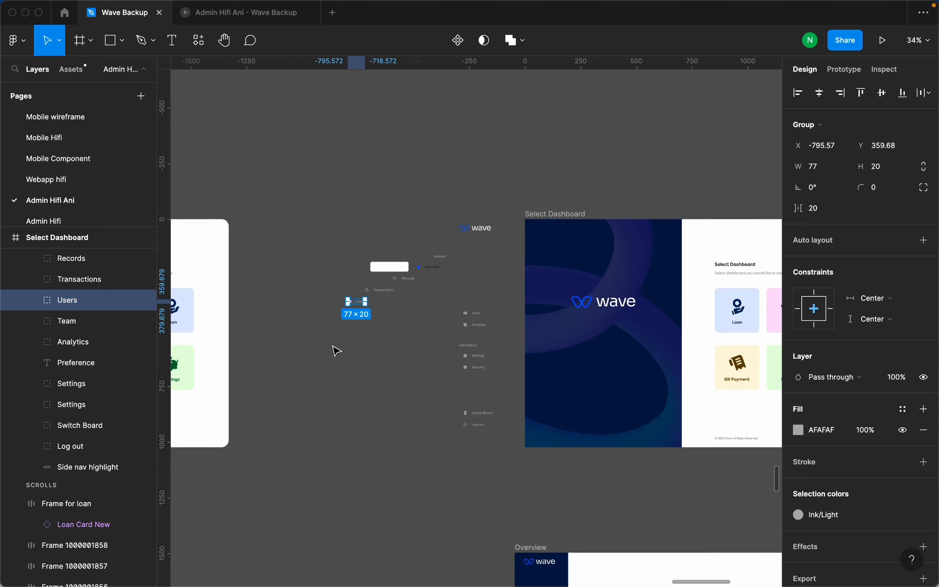
ctrl+scroll(355, 346, up, 4)
key(Escape)
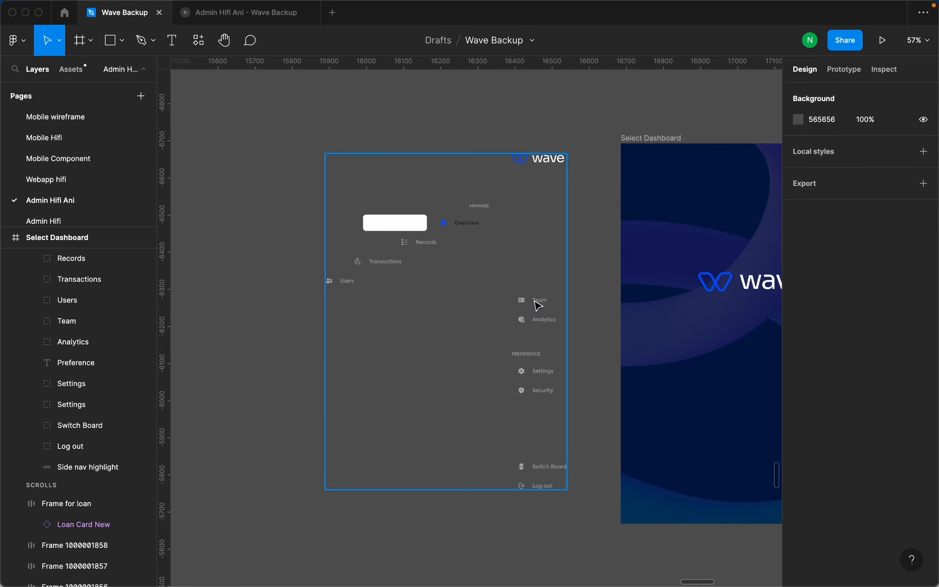
double_click(539, 301)
drag(539, 301, 328, 317)
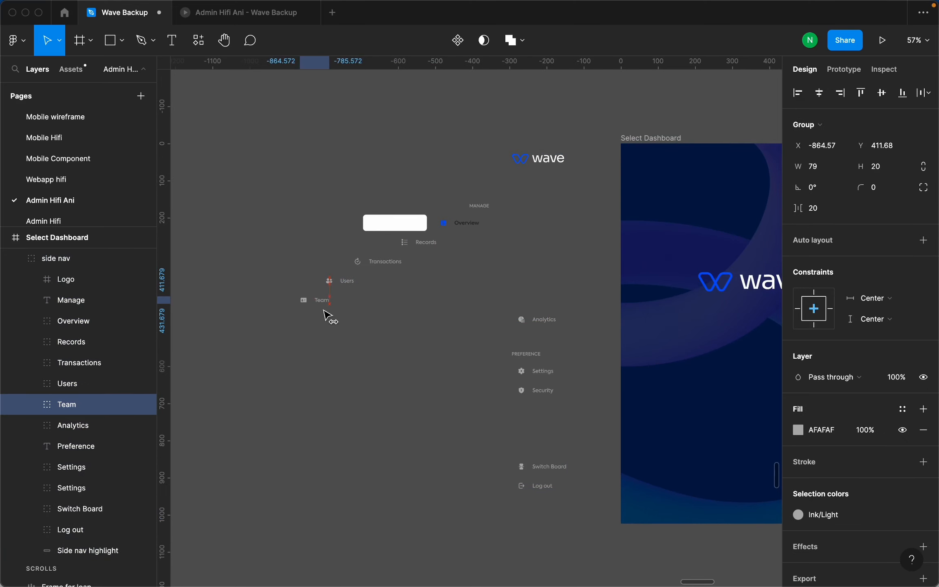
key(Escape)
double_click(537, 322)
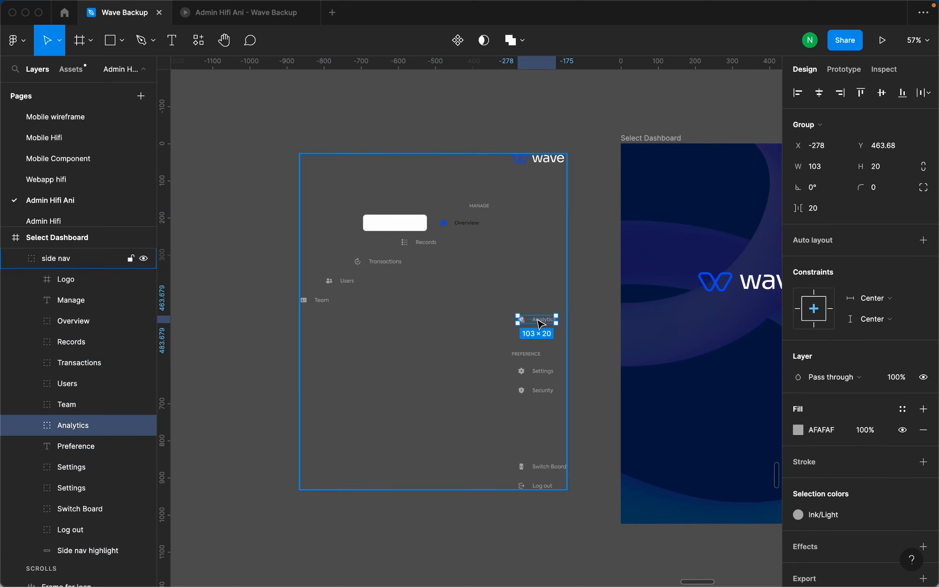
drag(538, 324, 282, 324)
Stagger the Preference label, Settings and Security farther left at about X -1046, -1143 and -1239.
click(516, 354)
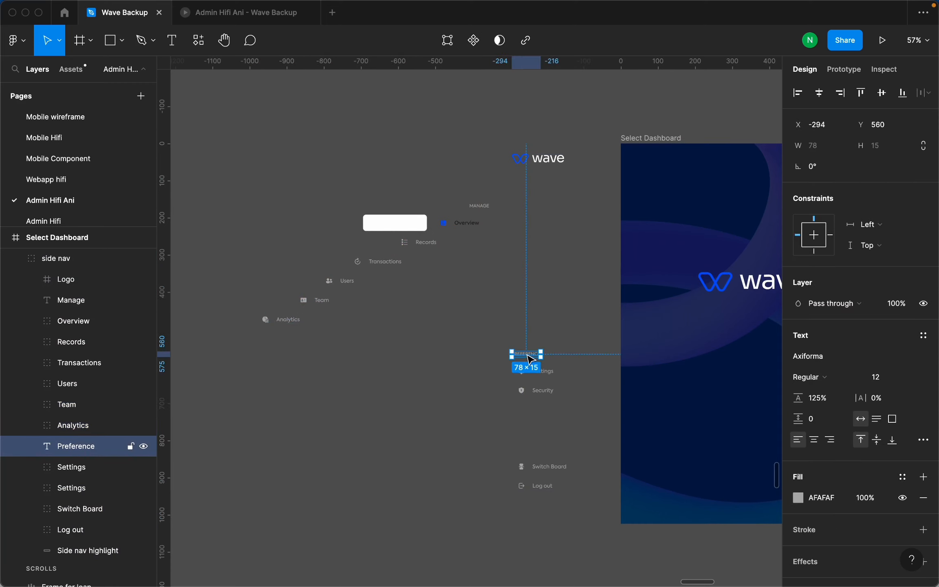
drag(531, 358, 251, 351)
scroll(388, 346, down, 4)
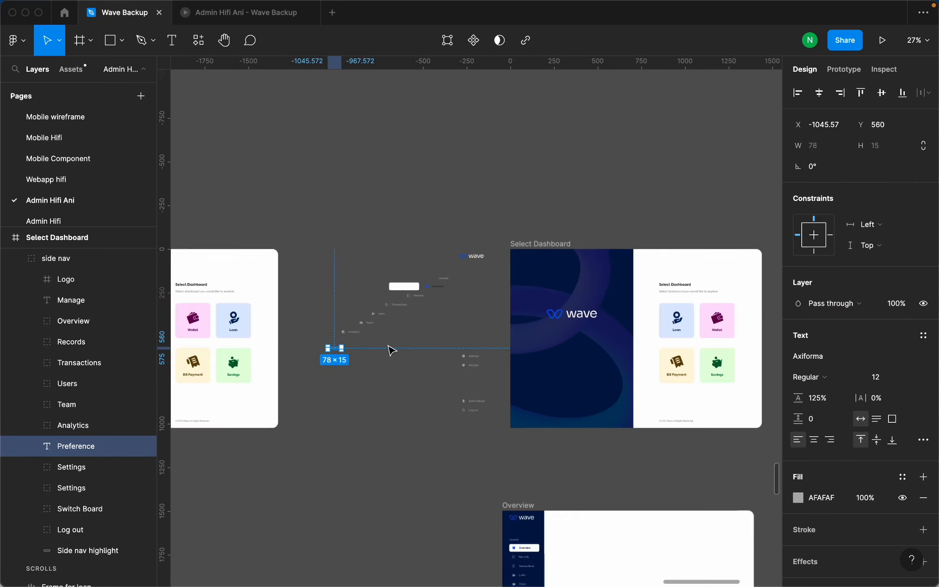
scroll(359, 371, up, 2)
click(553, 351)
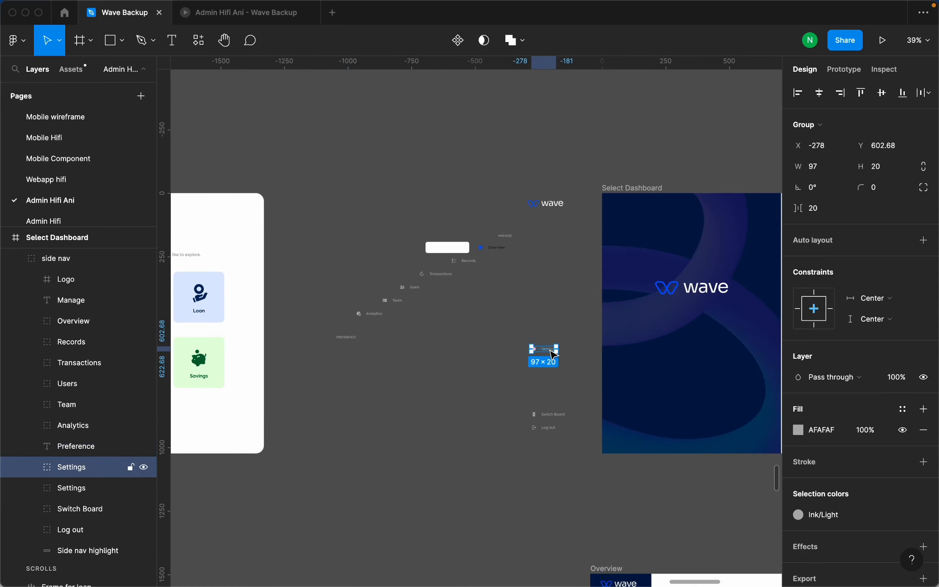
drag(551, 351, 332, 369)
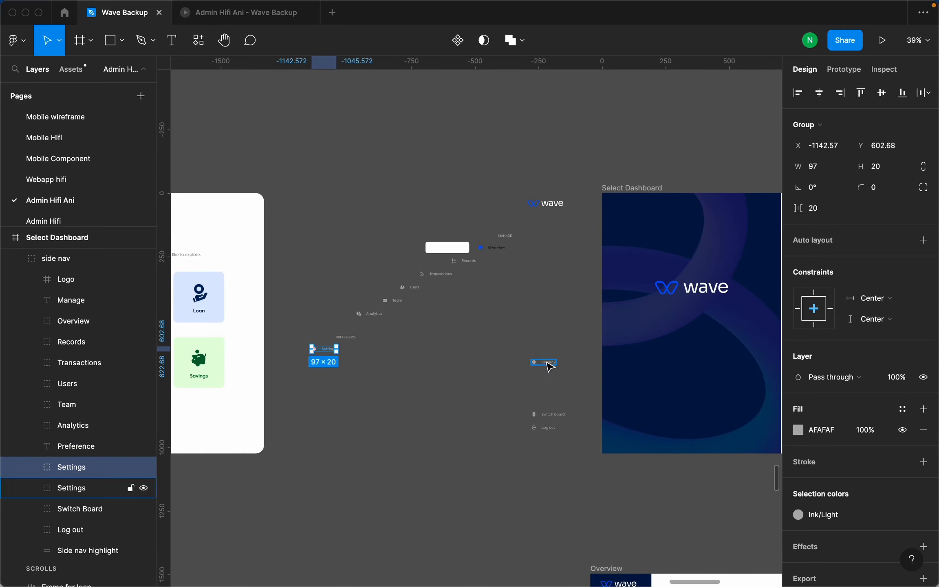
drag(548, 364, 307, 374)
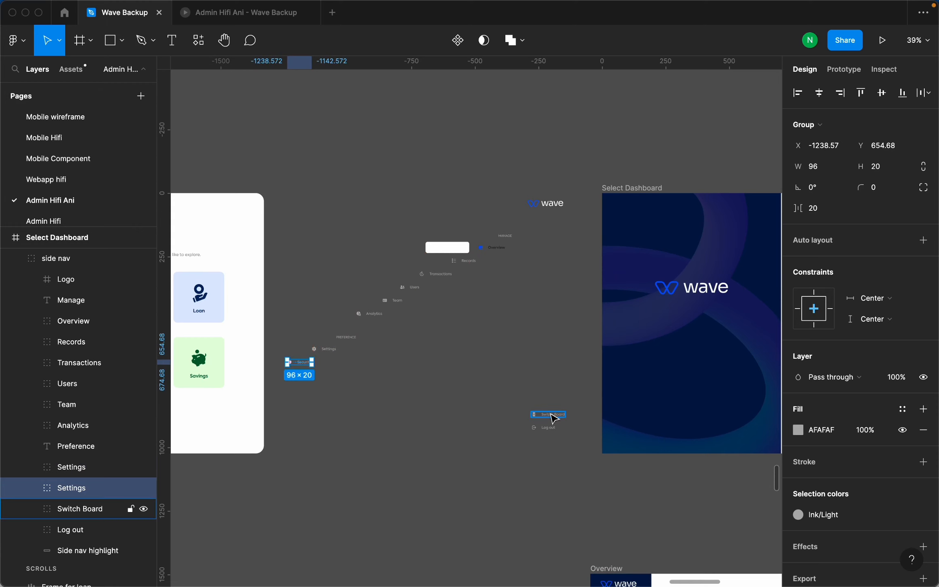
Move the Select Dashboard frame with its staggered side nav to the right, to X 17329.
scroll(367, 349, down, 5)
click(505, 272)
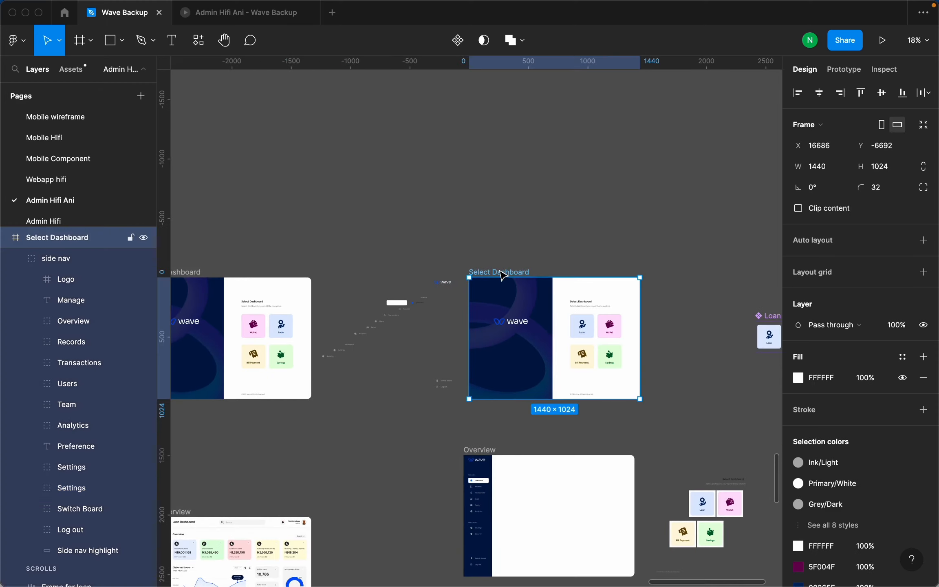
drag(504, 275, 581, 277)
Finish the diagonal by moving Switch Board left beyond Security and Log out to about X -1465.
scroll(478, 371, up, 3)
click(545, 390)
scroll(545, 389, up, 6)
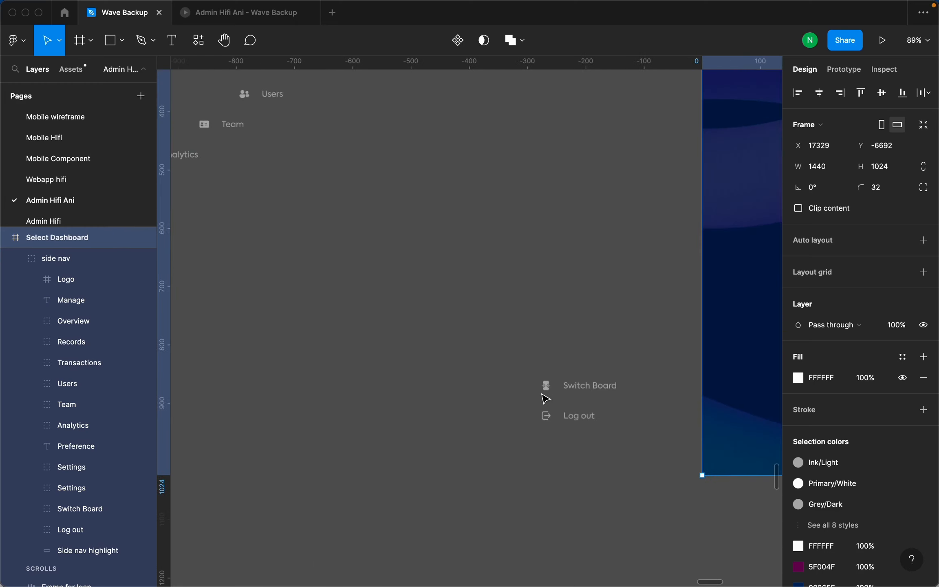
click(573, 389)
scroll(574, 389, down, 6)
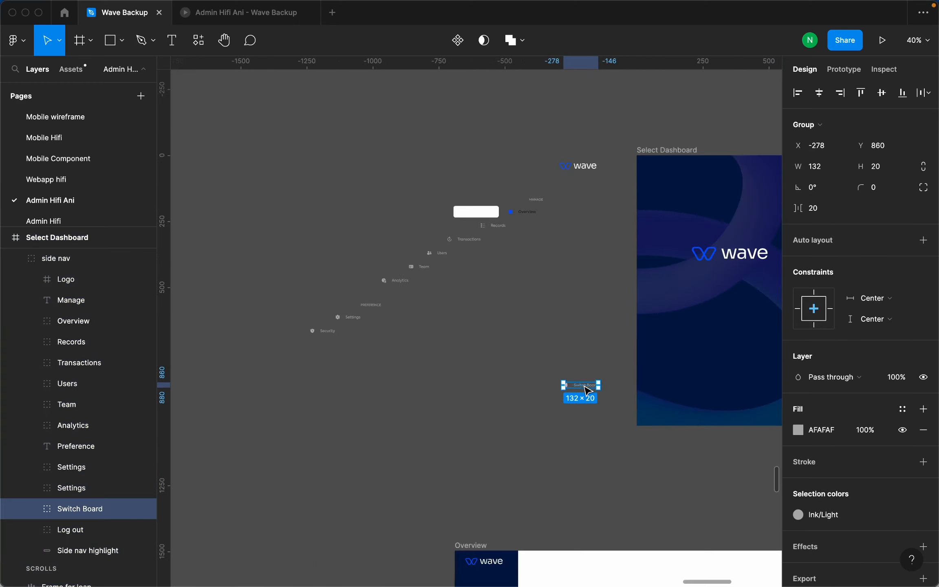
drag(575, 388, 298, 384)
drag(573, 399, 268, 405)
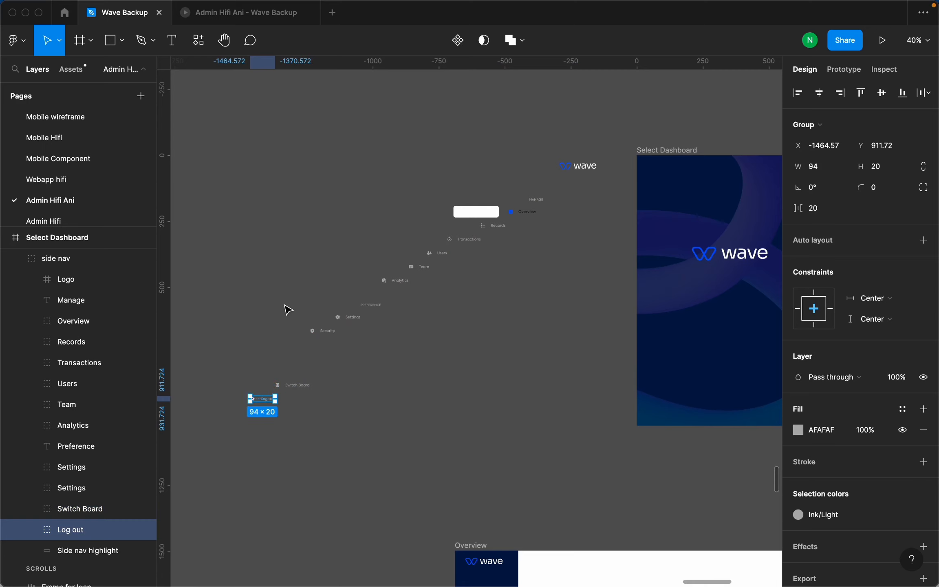
scroll(351, 295, down, 2)
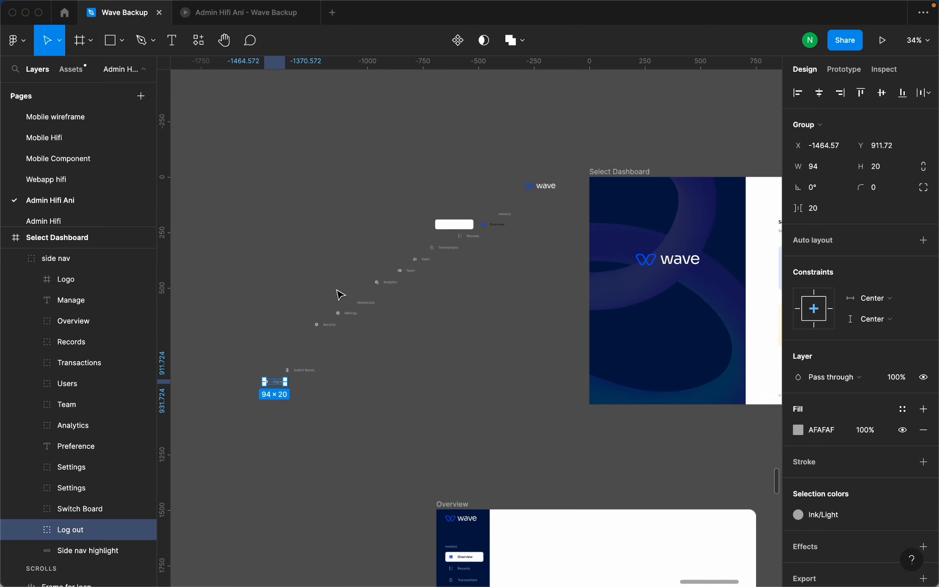
Turn on Clip content for the Select Dashboard frame so the staggered side nav outside it is hidden.
scroll(374, 282, down, 2)
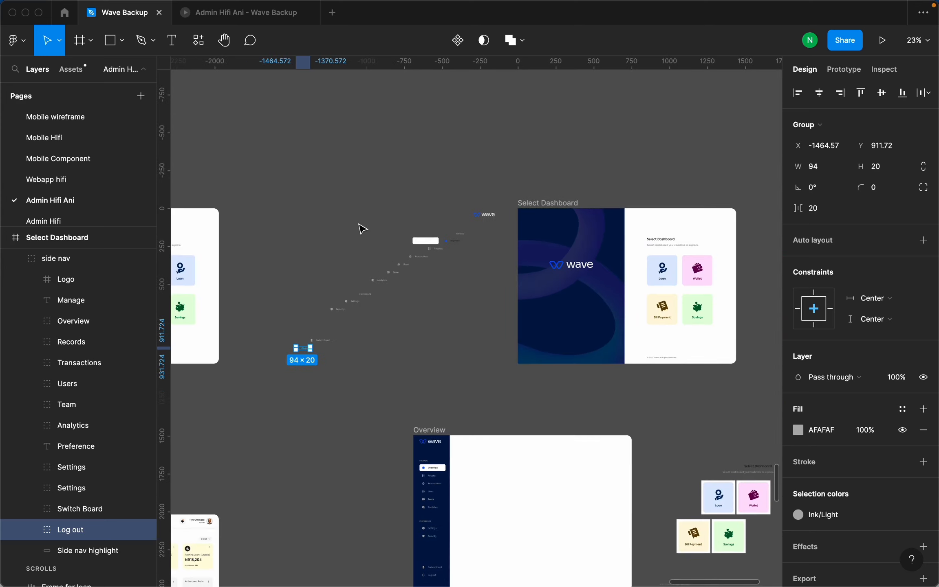
scroll(563, 228, up, 2)
click(554, 187)
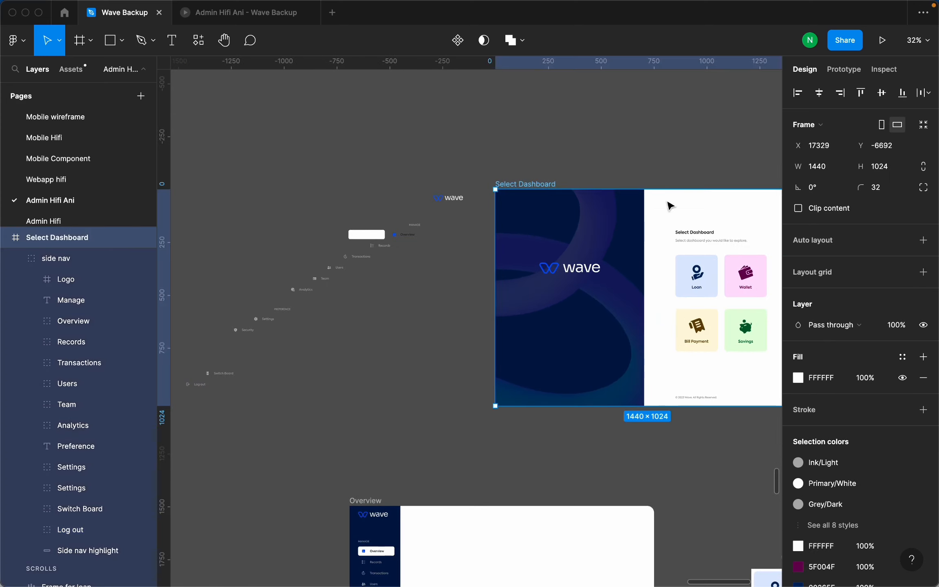
scroll(395, 207, down, 2)
scroll(394, 206, down, 2)
scroll(434, 348, up, 2)
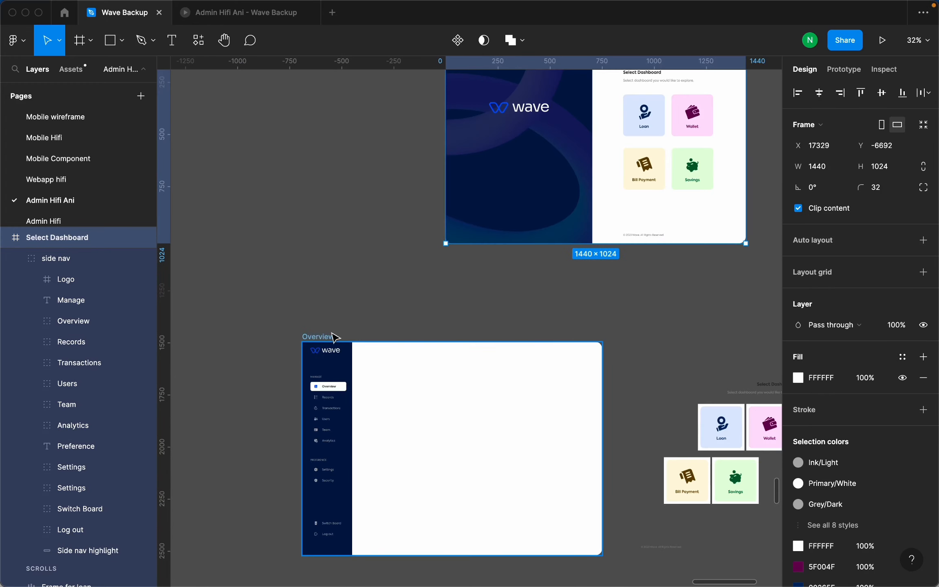
Turn on Clip content for the Overview frame.
click(324, 336)
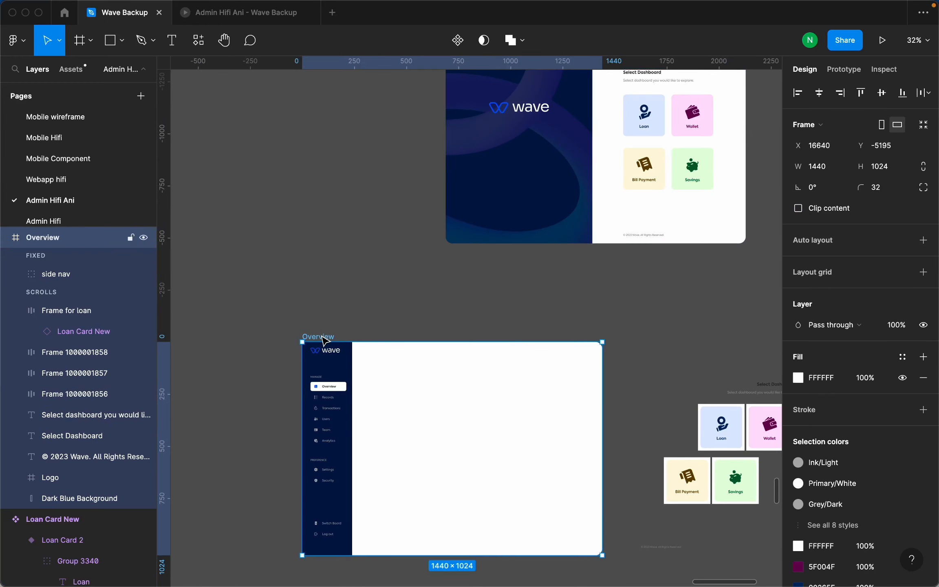
click(798, 208)
scroll(348, 300, down, 5)
click(552, 211)
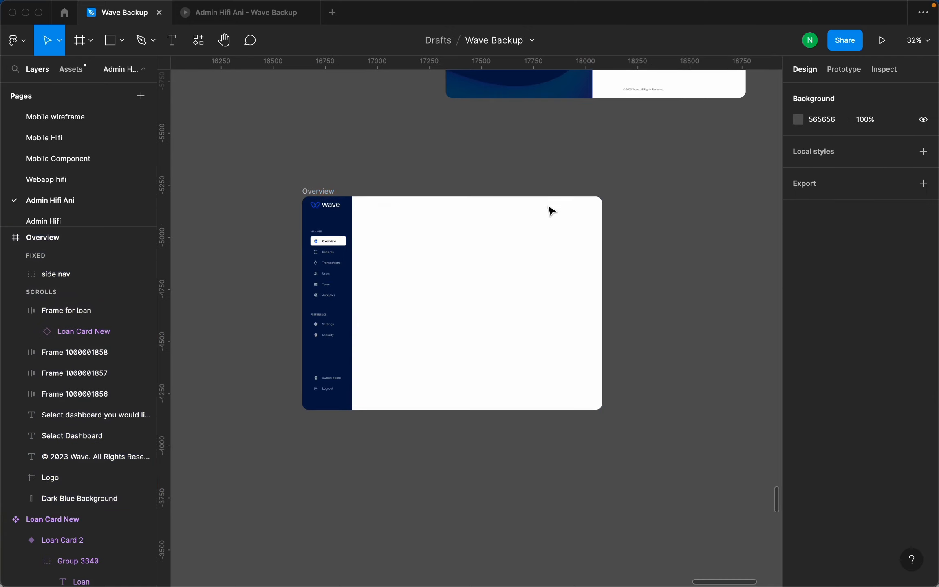
Check the side nav group's name and its fixed placement in the Overview frame's layers.
scroll(555, 211, up, 8)
click(499, 129)
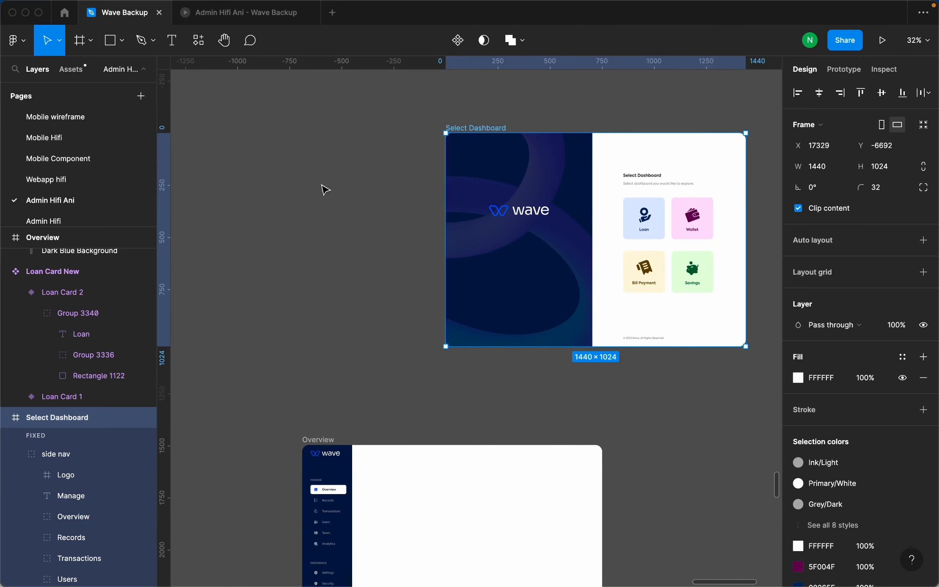
scroll(350, 445, down, 2)
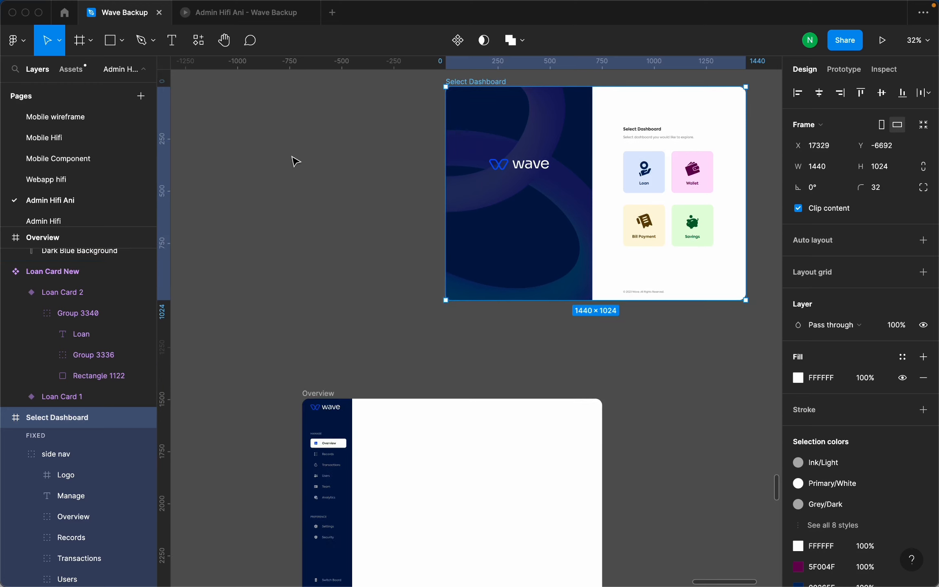
scroll(314, 163, down, 6)
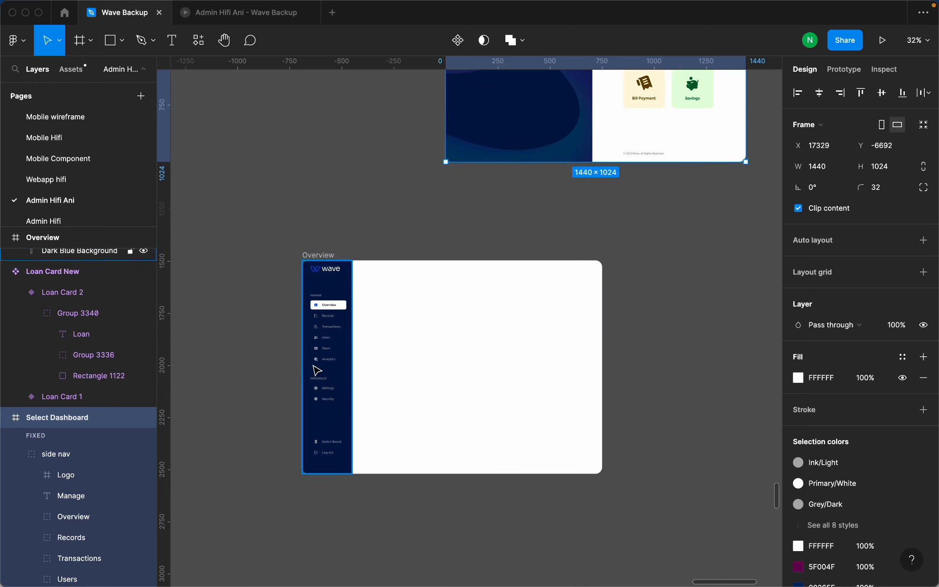
click(332, 310)
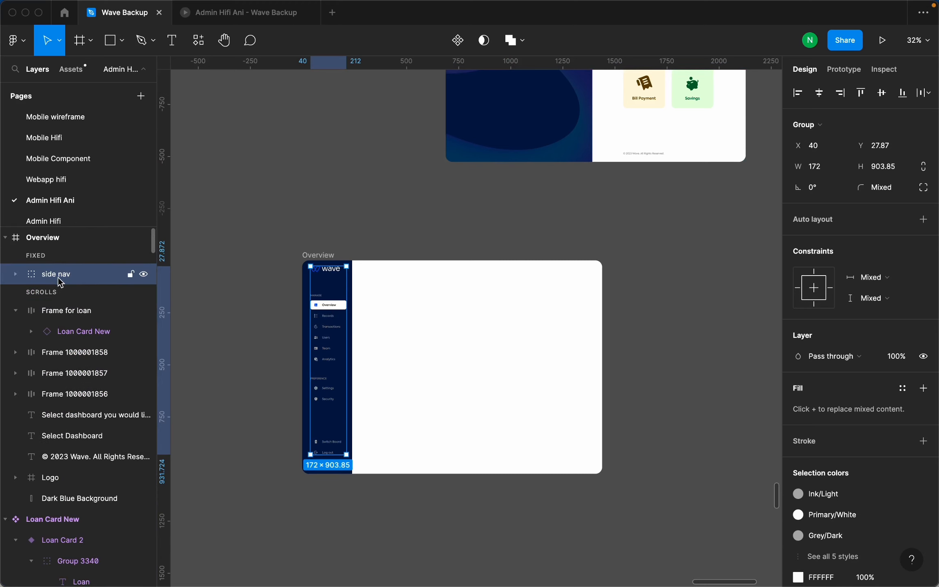
scroll(396, 241, up, 10)
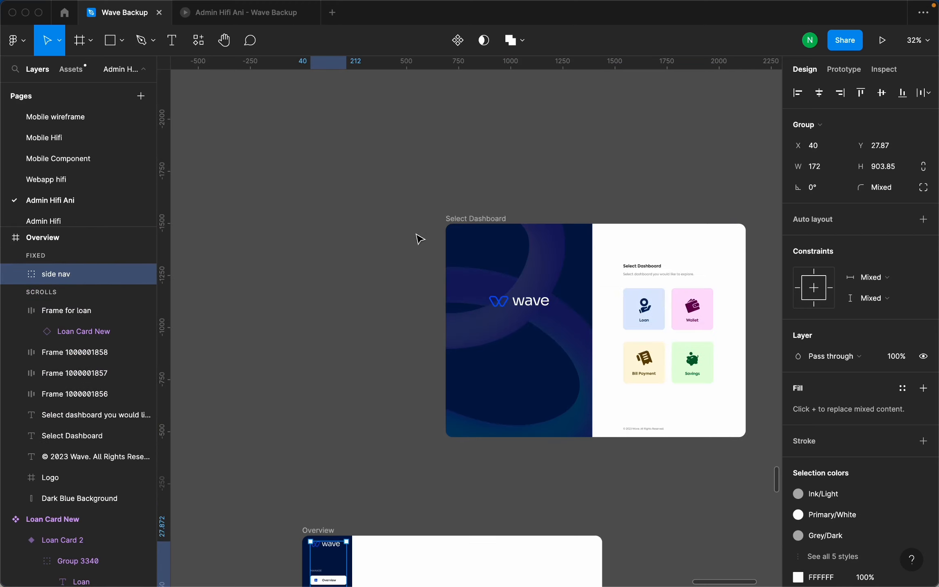
scroll(61, 272, down, 1)
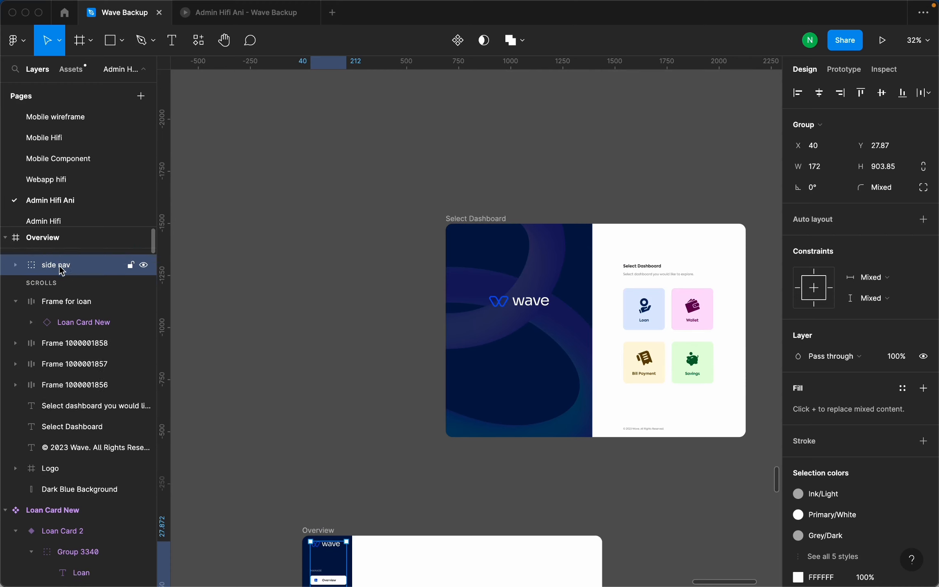
scroll(56, 266, up, 1)
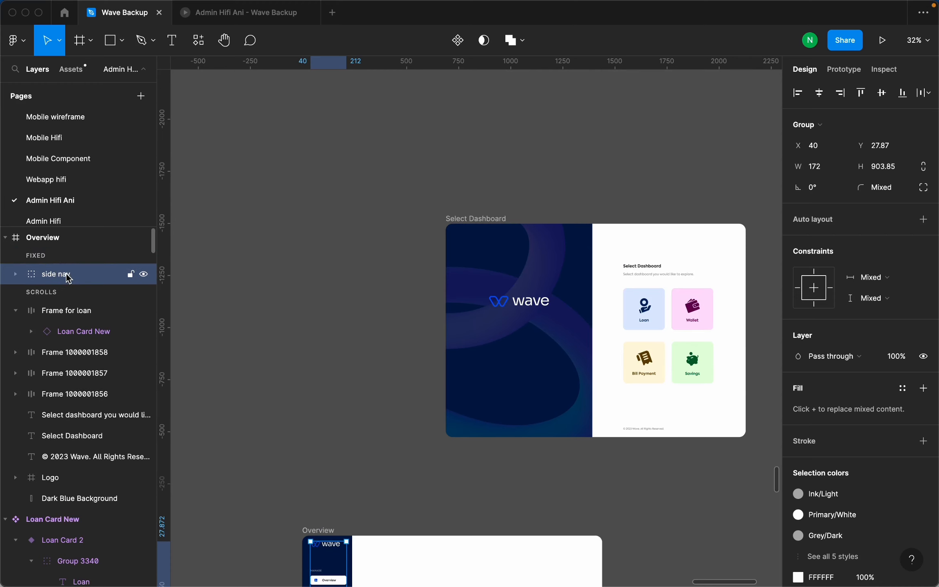
Check the matching side nav group in the Select Dashboard frame and collapse its sublayers.
click(477, 219)
scroll(151, 372, down, 3)
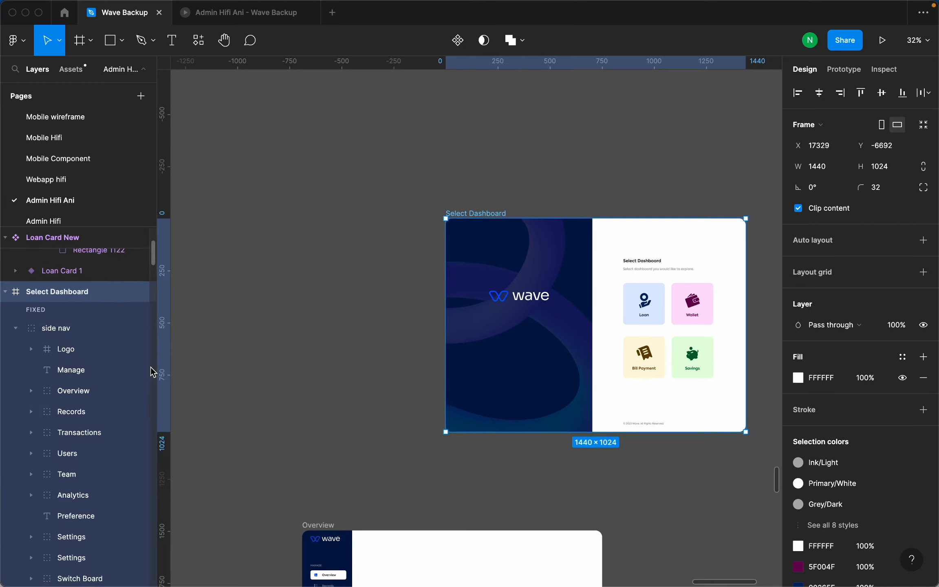
click(68, 333)
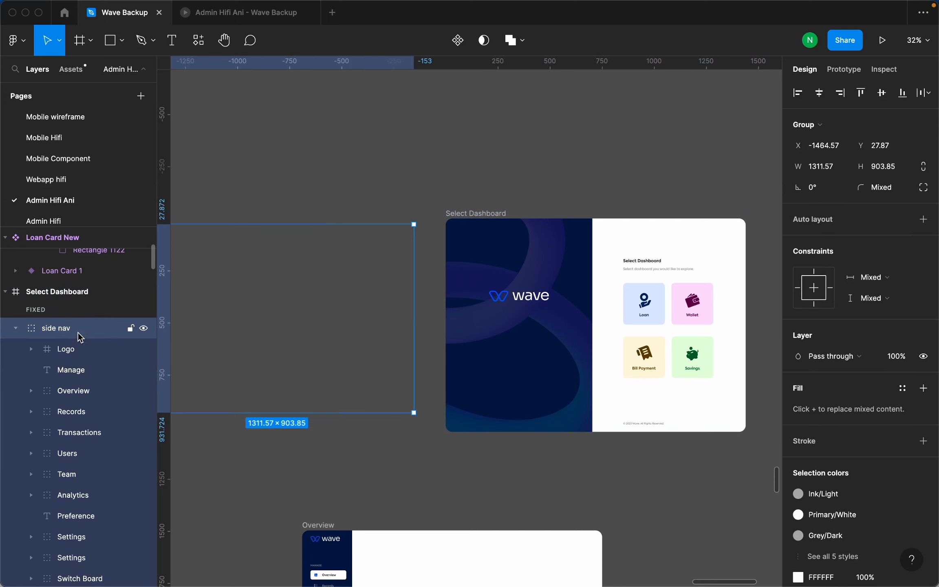
click(17, 330)
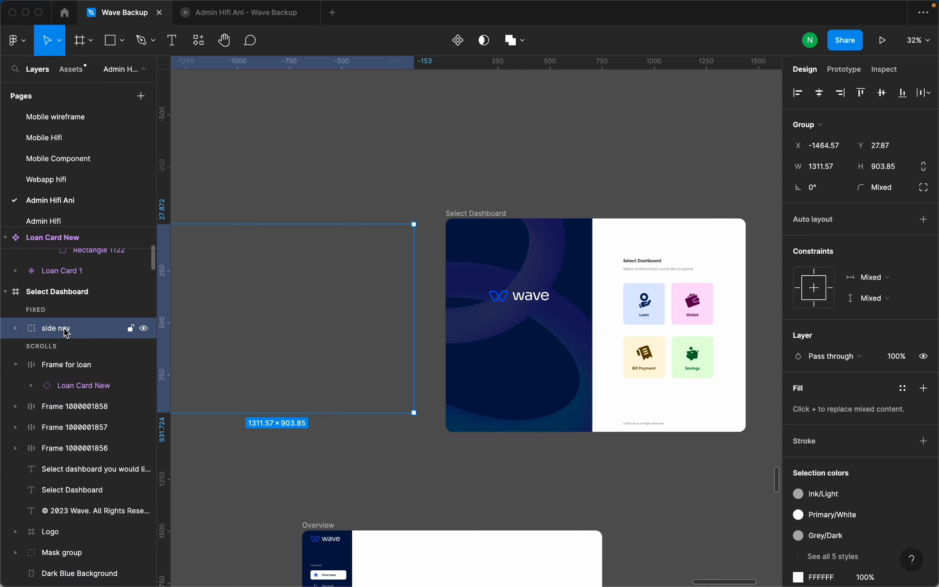
scroll(77, 333, up, 2)
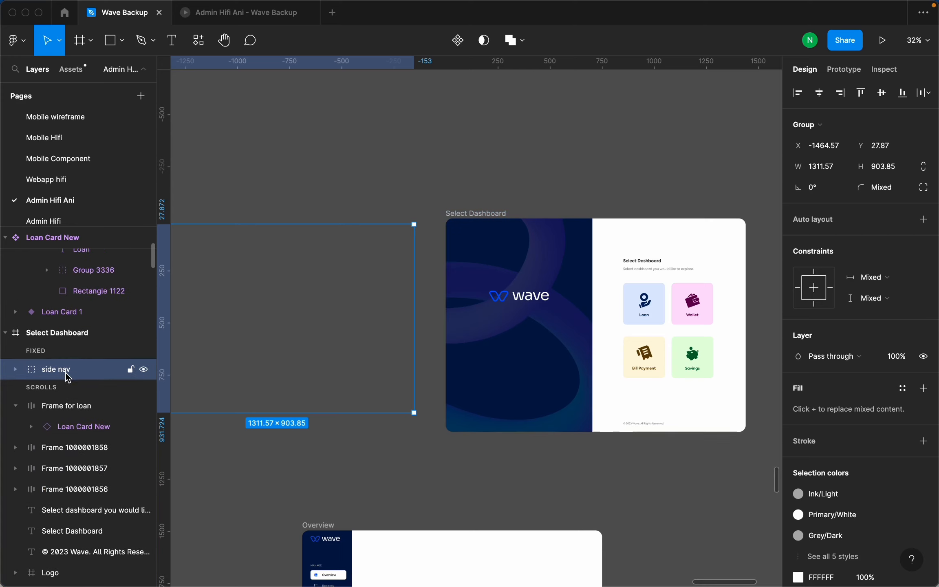
click(459, 160)
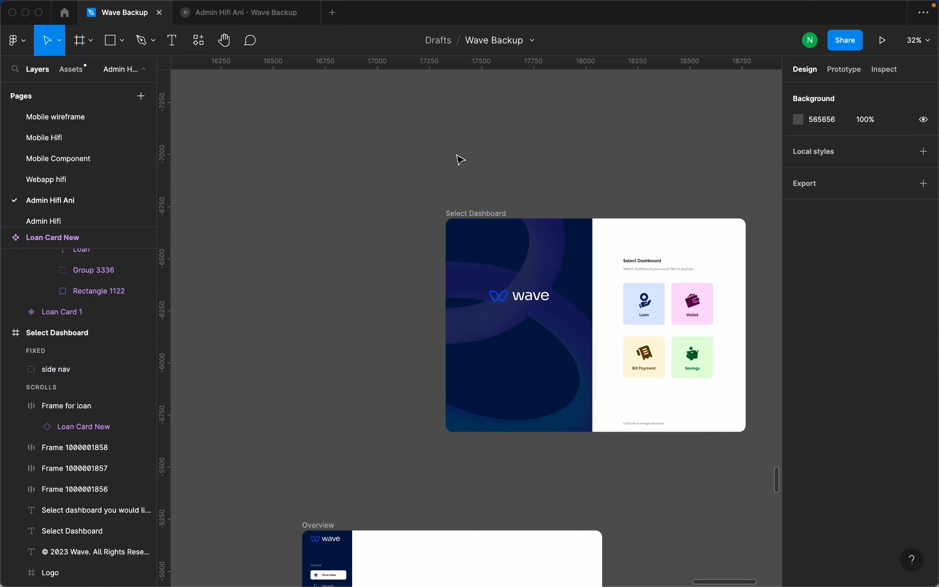
Switch to the prototype preview and replay the Loan card transition from Select Dashboard to Overview, restarting it between runs.
click(270, 13)
click(589, 237)
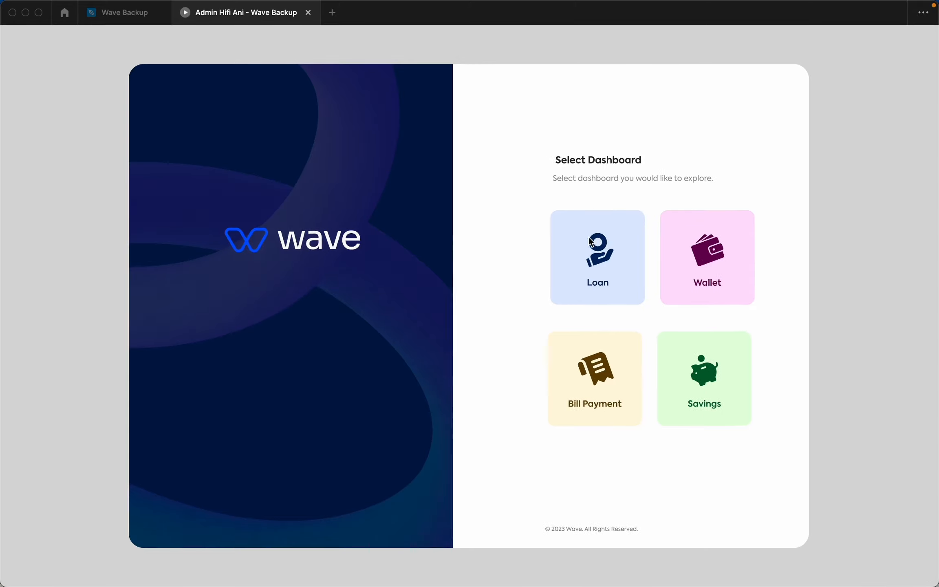
key(r)
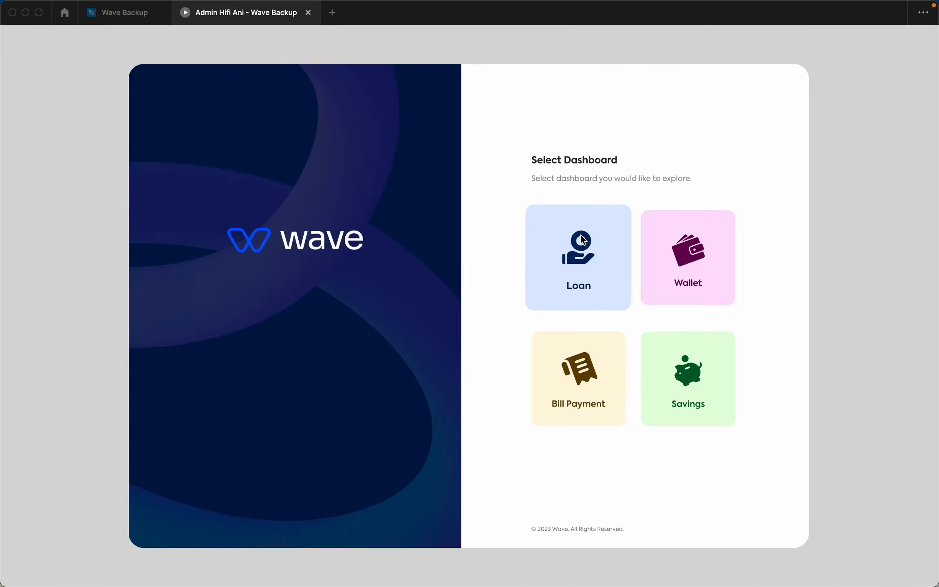
click(581, 235)
key(r)
click(580, 239)
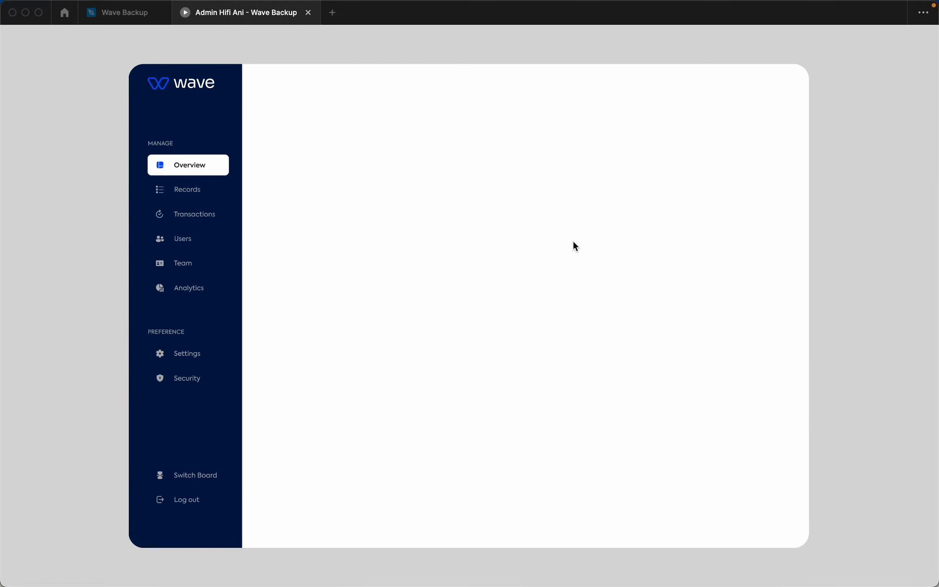
Return to the Wave Backup design file and examine the reference Dashboards home and Loan Overview frames.
click(155, 17)
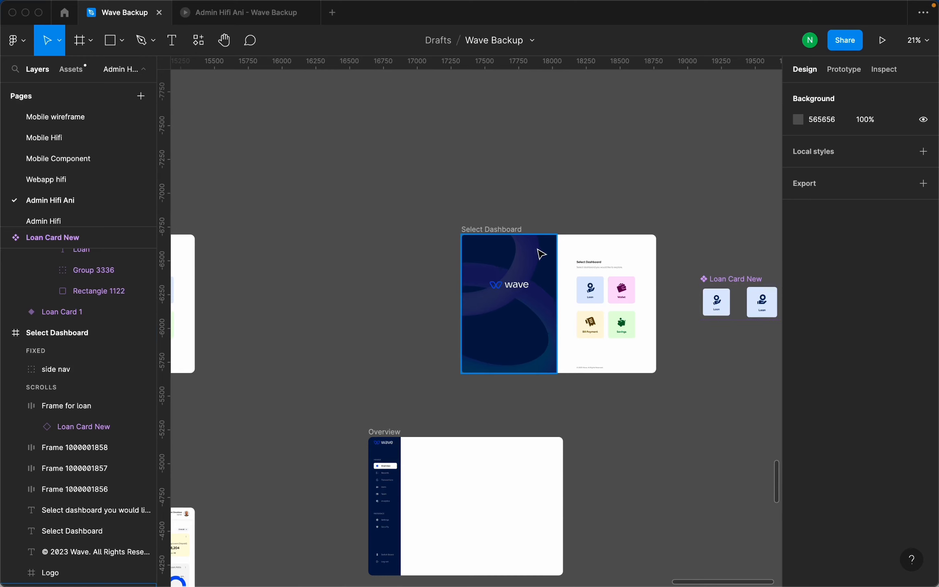
scroll(616, 258, up, 3)
scroll(617, 258, down, 3)
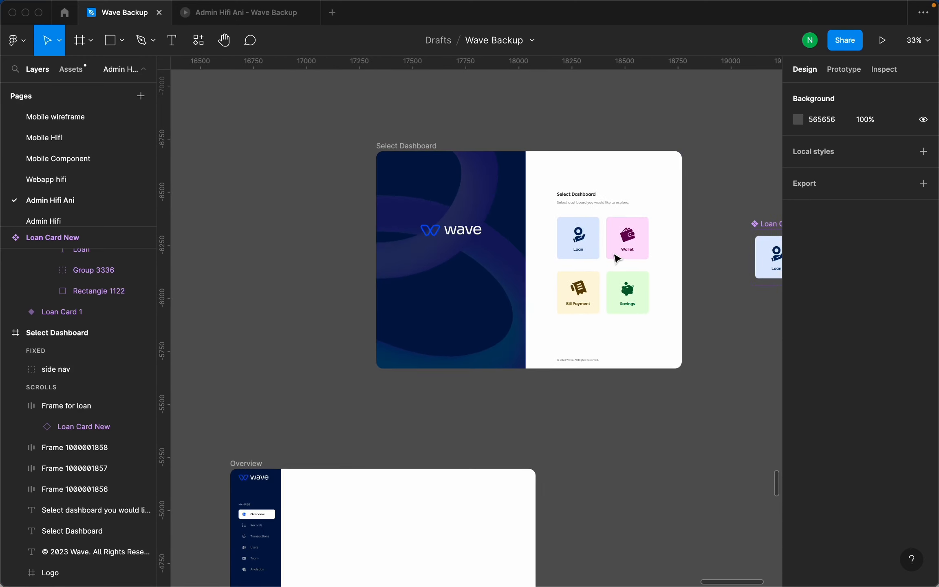
scroll(641, 193, down, 6)
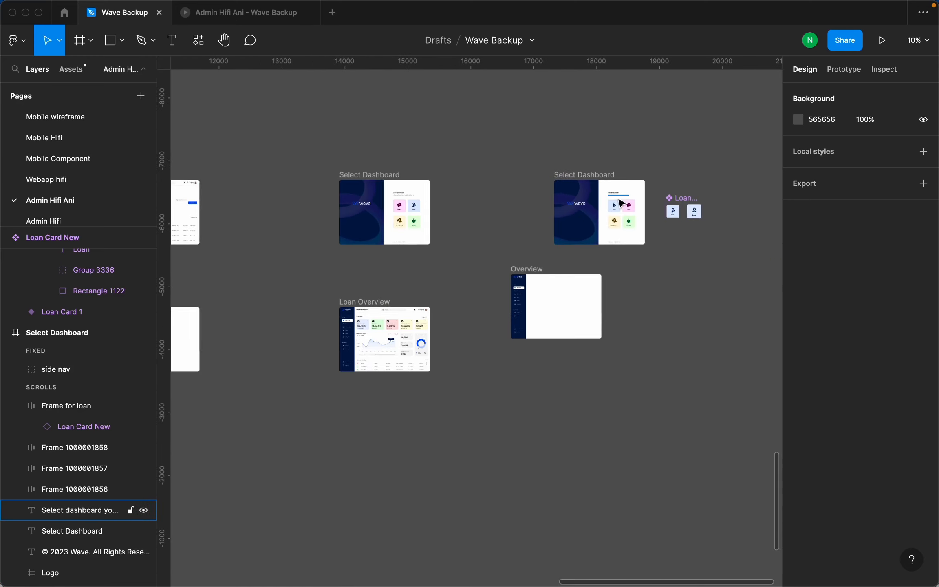
scroll(279, 215, up, 3)
scroll(494, 168, up, 3)
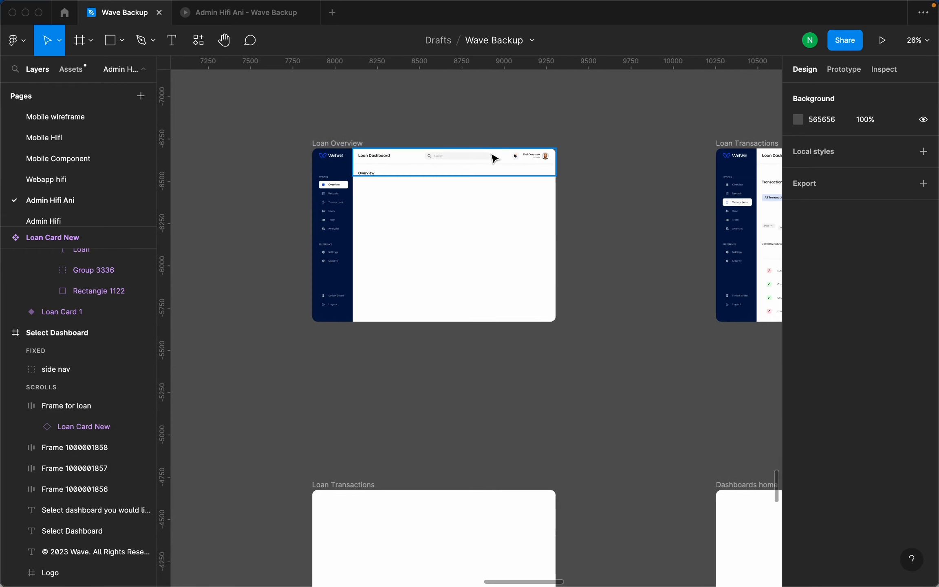
scroll(514, 166, down, 3)
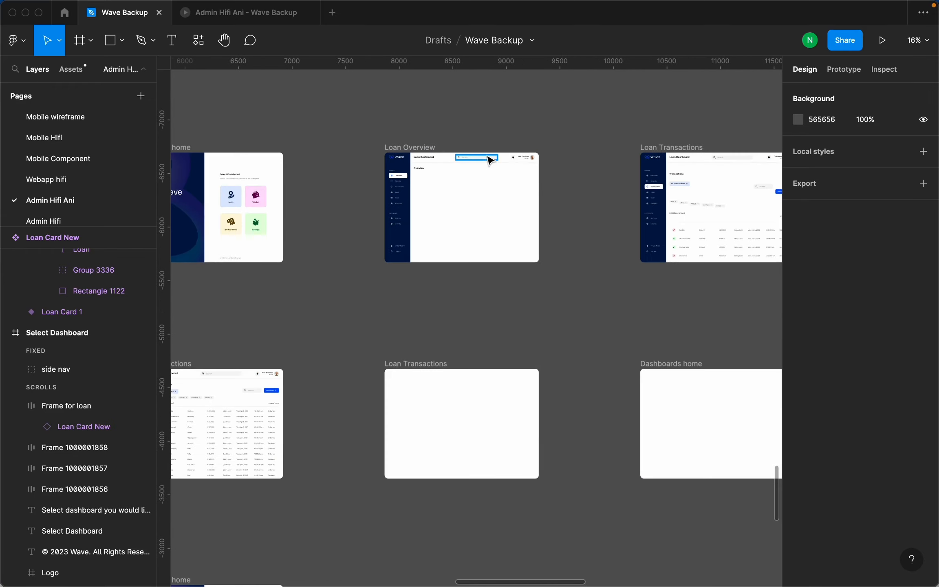
scroll(489, 157, up, 5)
scroll(523, 169, down, 5)
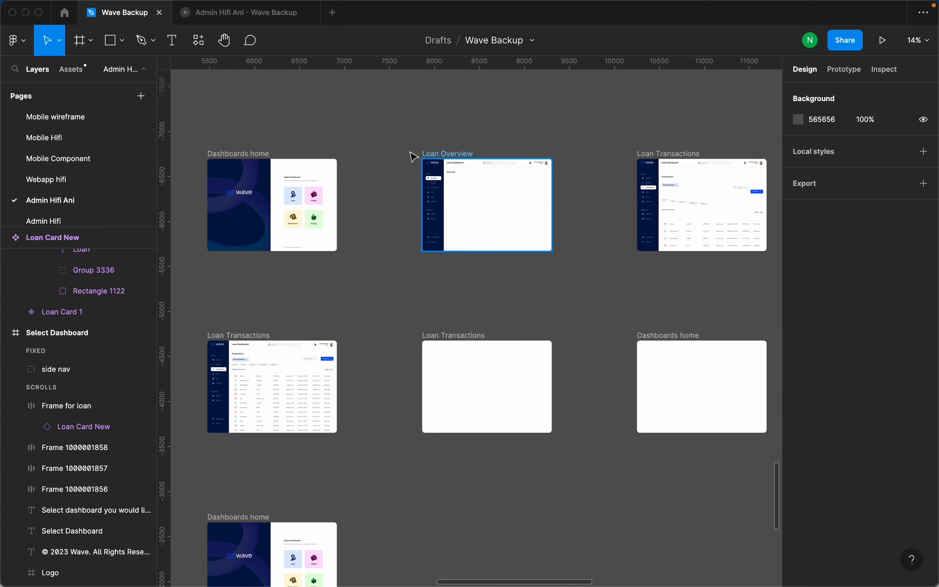
Turn off Clip content for the reference Dashboards home frame beside Loan Overview.
click(235, 155)
click(799, 209)
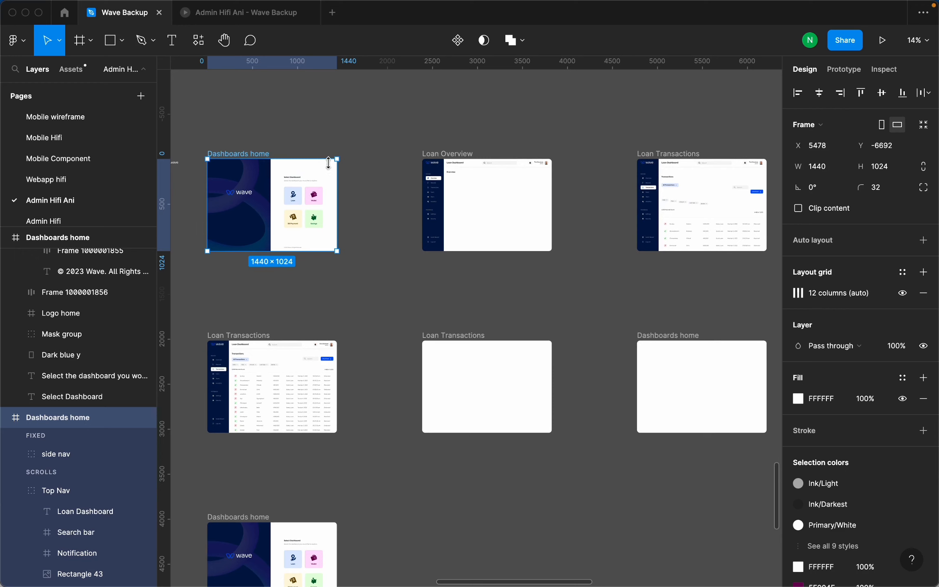
key(Escape)
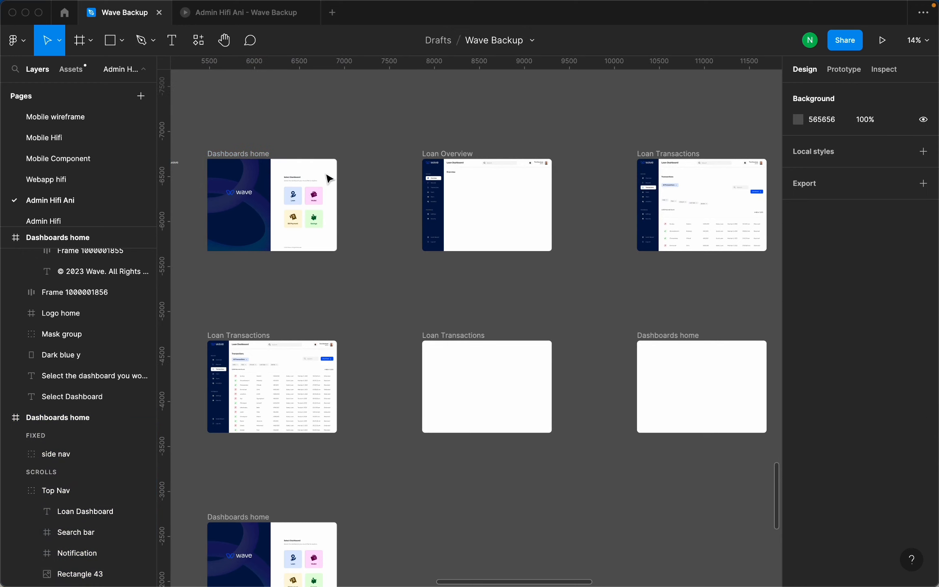
Select the hidden Top Nav group in the Dashboards home frame and set its layer opacity to 100%.
click(333, 175)
scroll(334, 175, up, 5)
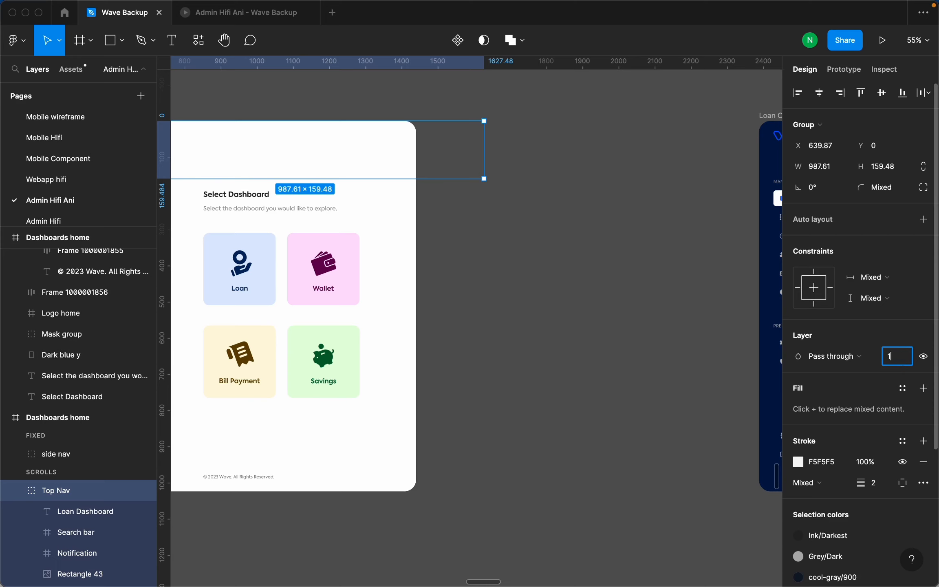
key(Return)
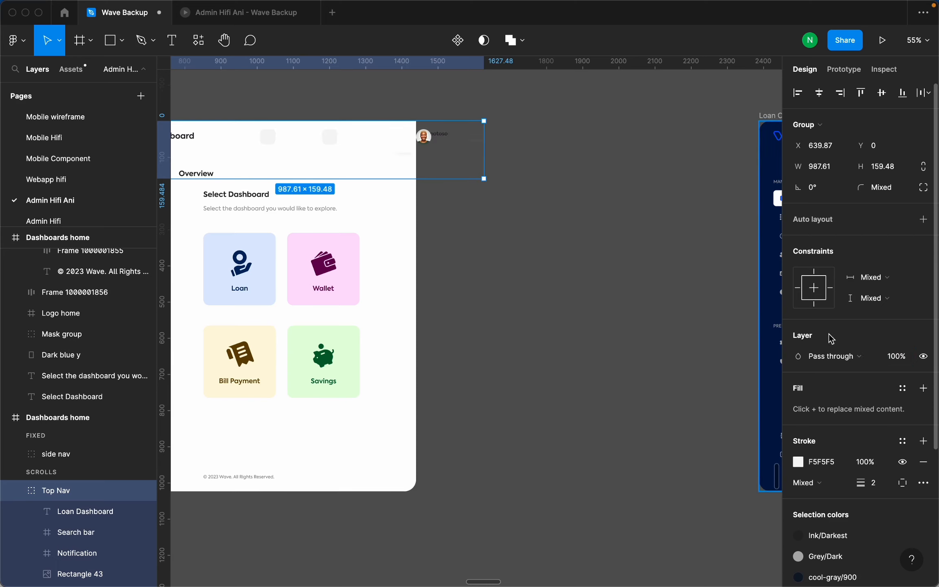
Examine the Top Nav's search bar, notification and profile texts in Dashboards home and compare them with the Loan Overview header.
scroll(750, 339, down, 2)
scroll(390, 210, up, 3)
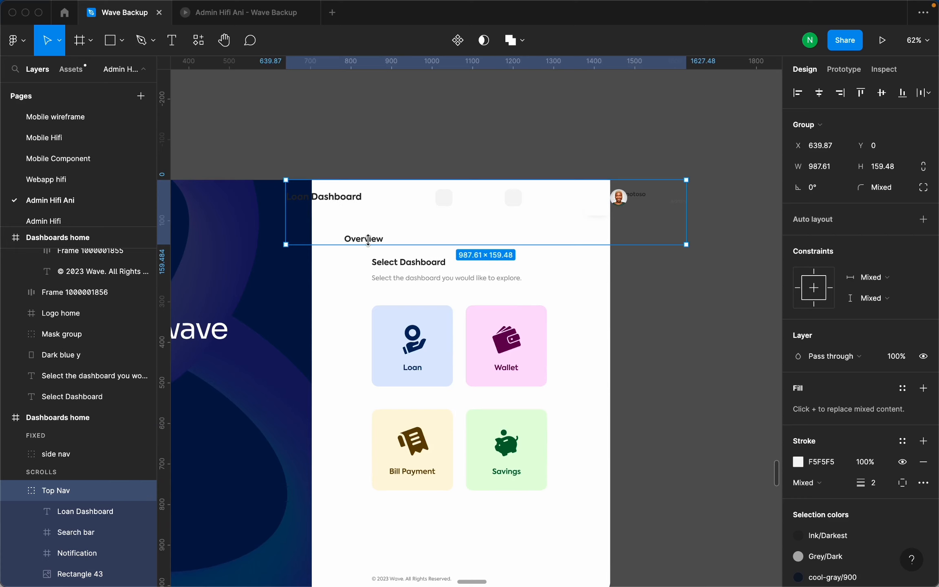
double_click(448, 202)
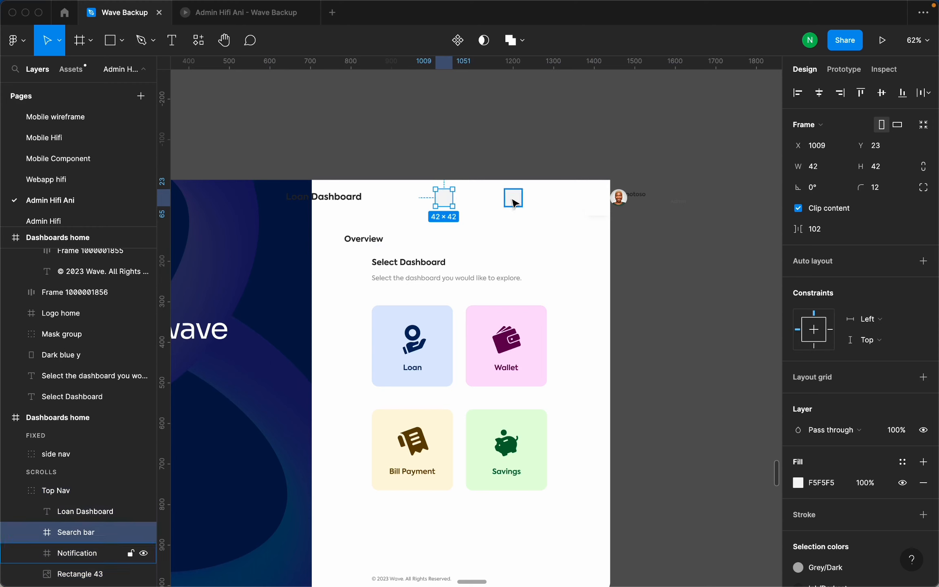
scroll(680, 208, up, 2)
scroll(639, 199, up, 5)
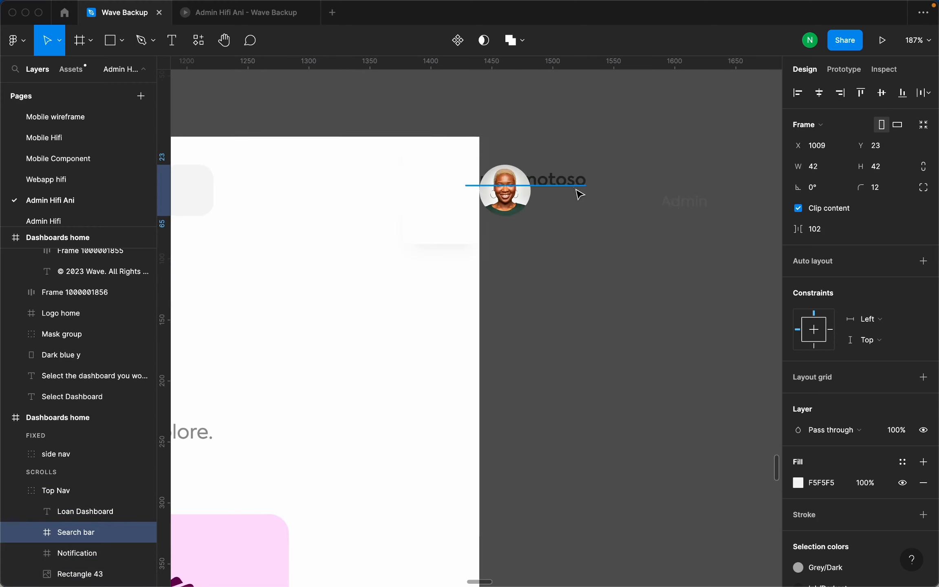
click(579, 190)
click(682, 204)
scroll(386, 220, down, 8)
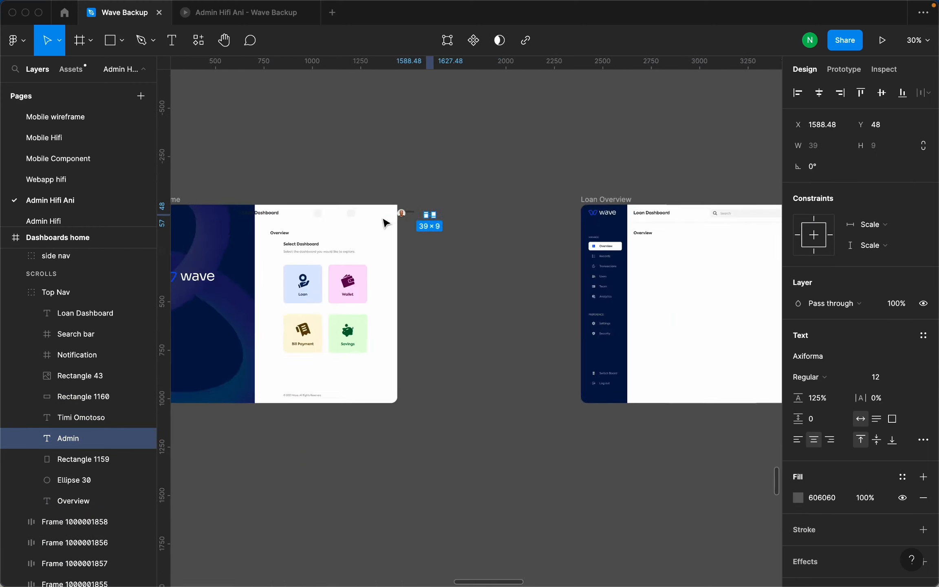
scroll(533, 221, up, 5)
scroll(482, 213, up, 1)
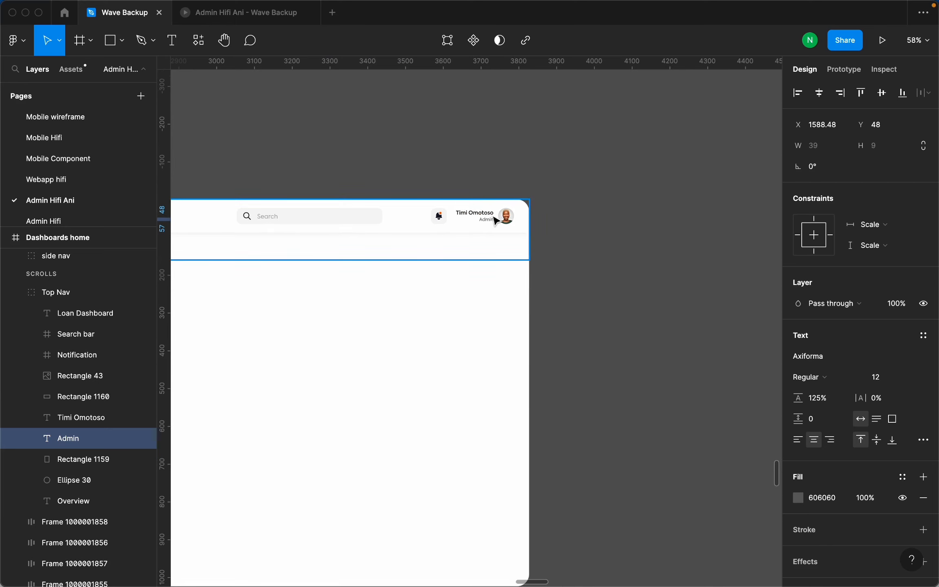
Undo the temporary Top Nav opacity and Clip content changes on the reference Dashboards home frame and clear the selection.
scroll(522, 218, down, 6)
scroll(304, 222, up, 3)
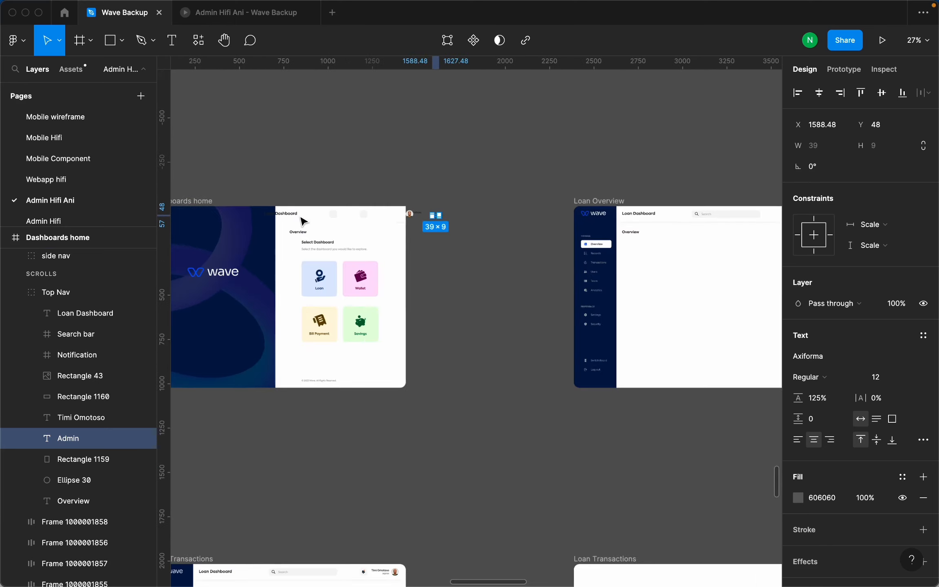
key(super+z)
key(super+z)
key(super+z)
key(super+z)
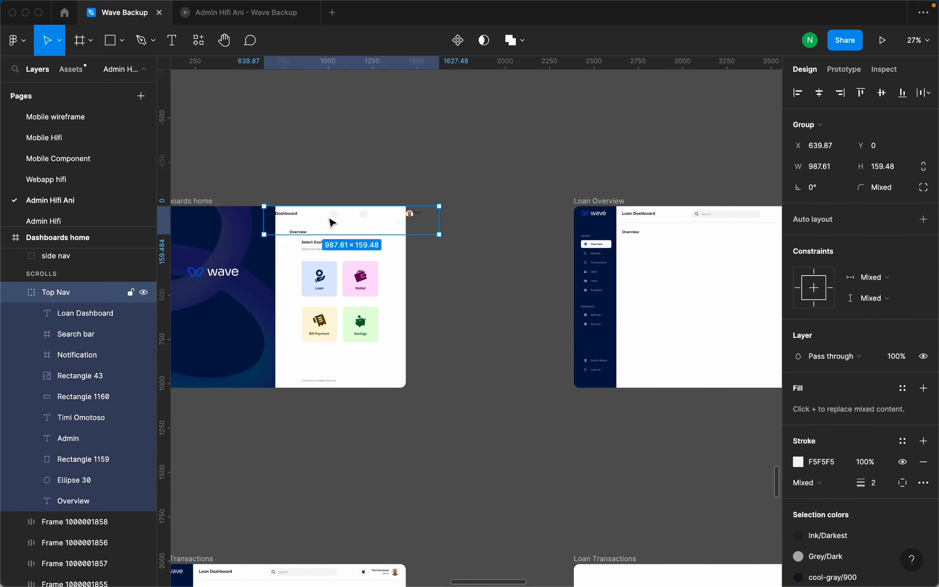
key(Escape)
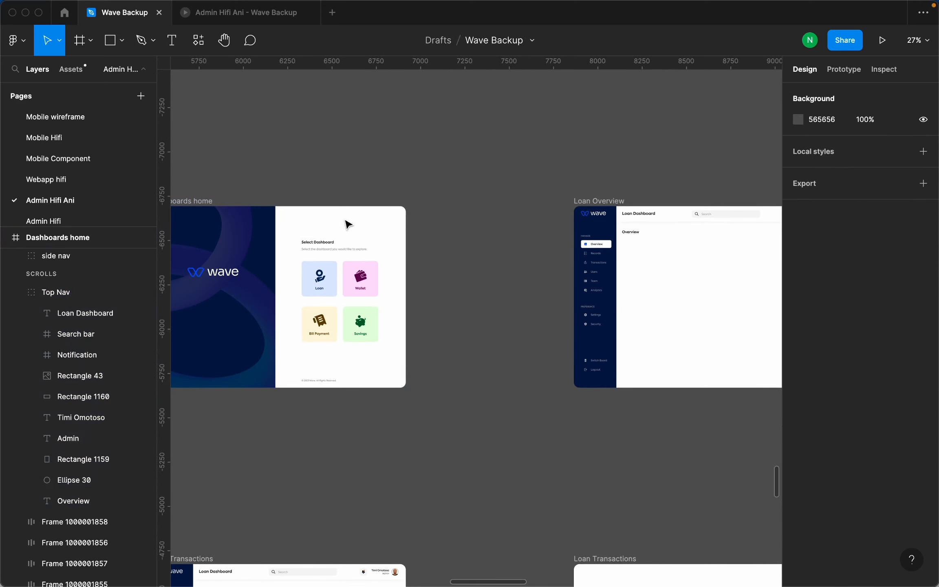
Copy the hidden Top Nav group from the reference Dashboards home frame into the Select Dashboard frame beside the Loan Card component.
scroll(310, 224, down, 3)
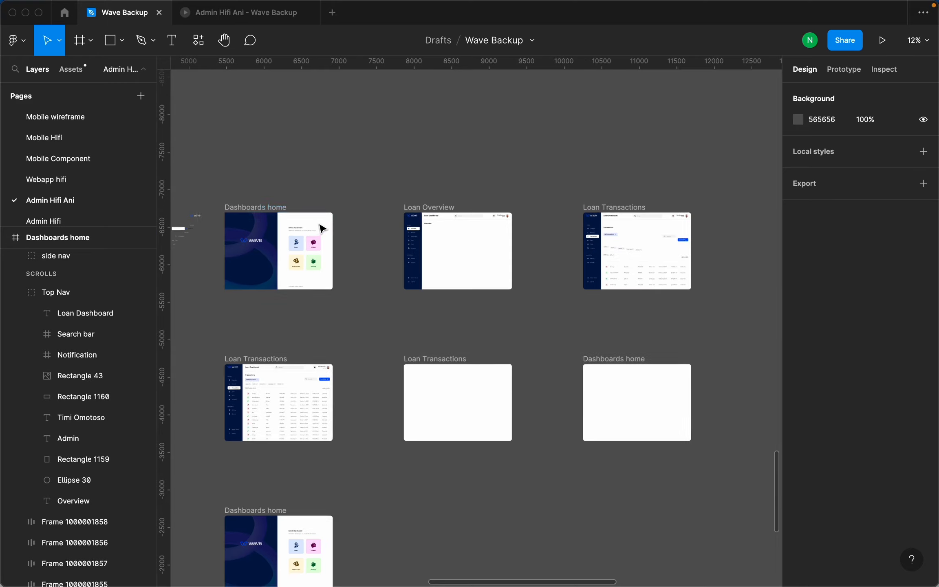
scroll(322, 228, up, 3)
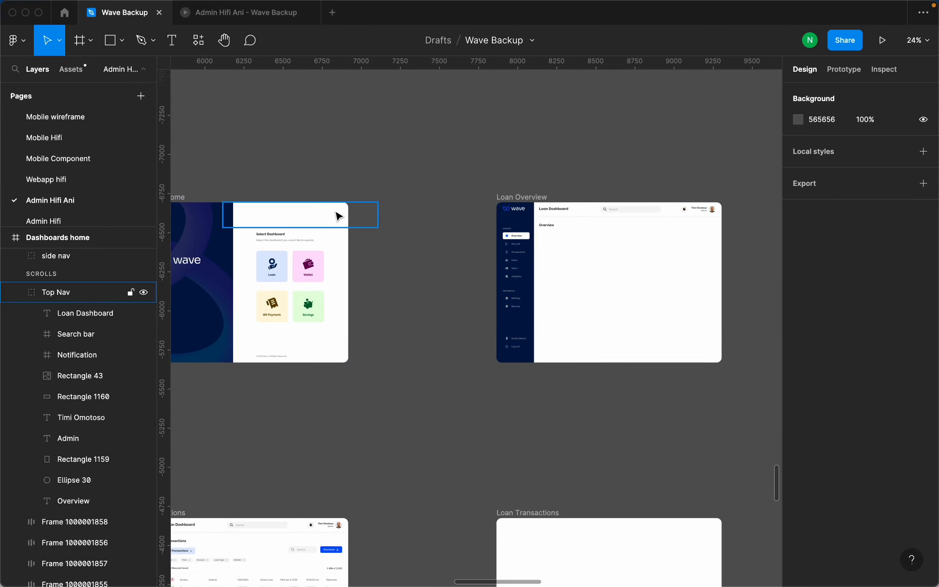
click(337, 211)
scroll(248, 232, down, 3)
scroll(457, 300, down, 2)
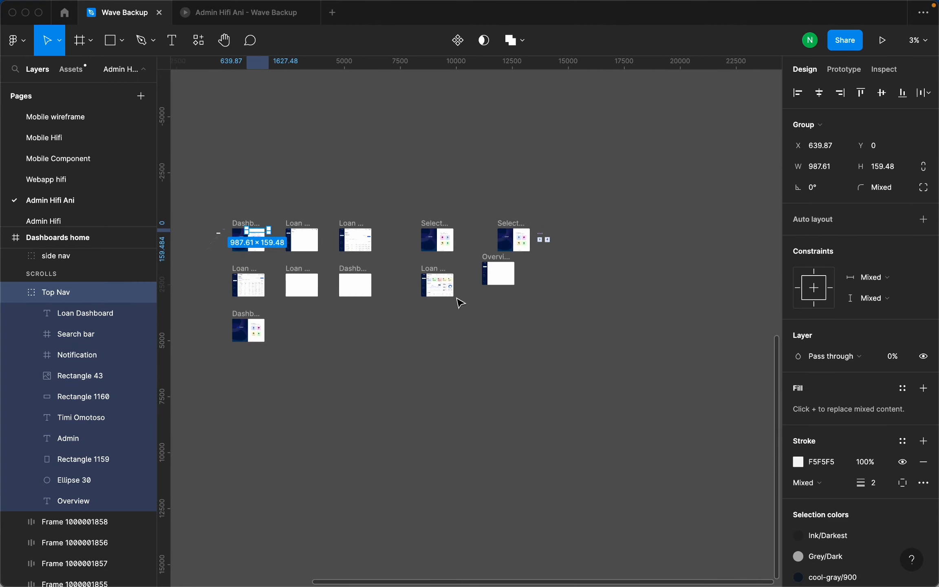
scroll(440, 273, up, 5)
scroll(677, 285, up, 5)
scroll(707, 290, up, 3)
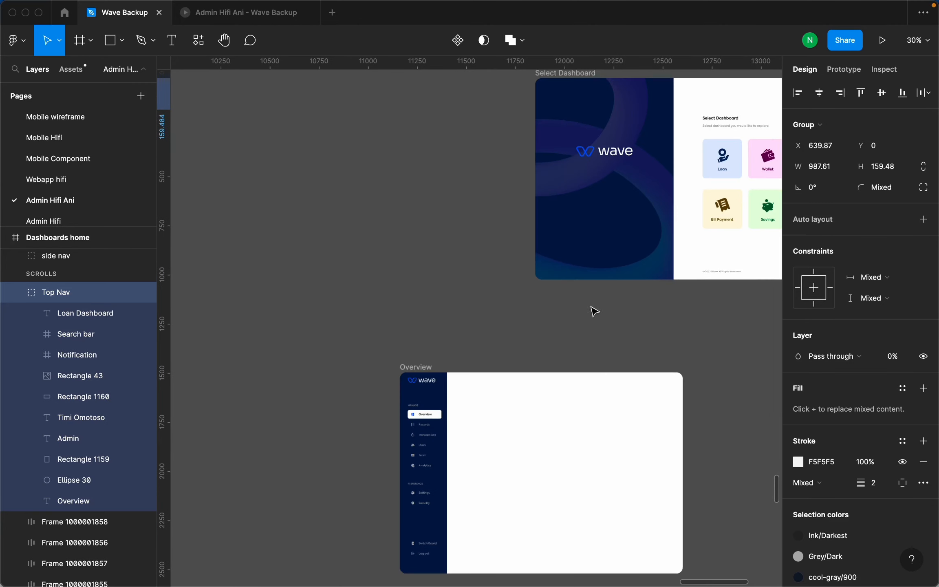
scroll(592, 310, down, 2)
click(503, 342)
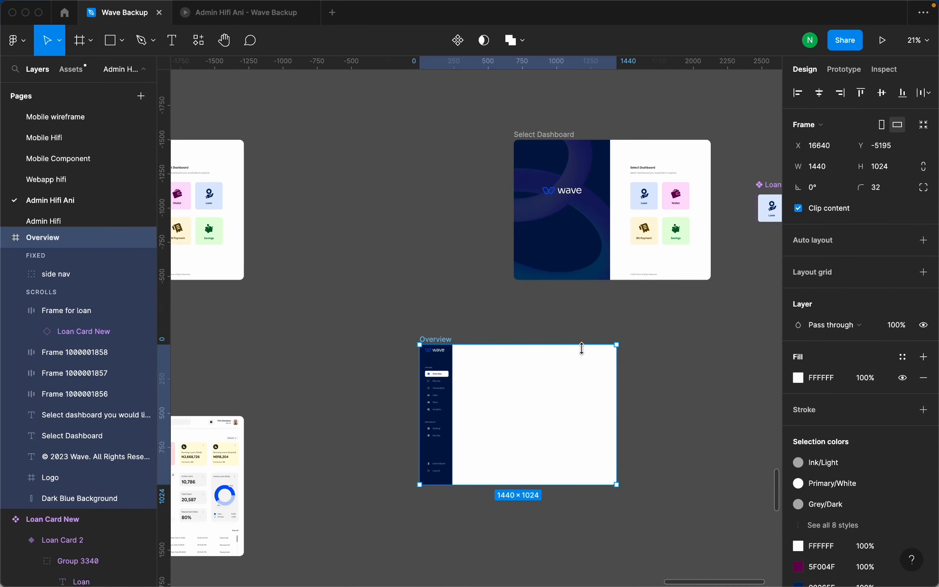
scroll(587, 363, up, 5)
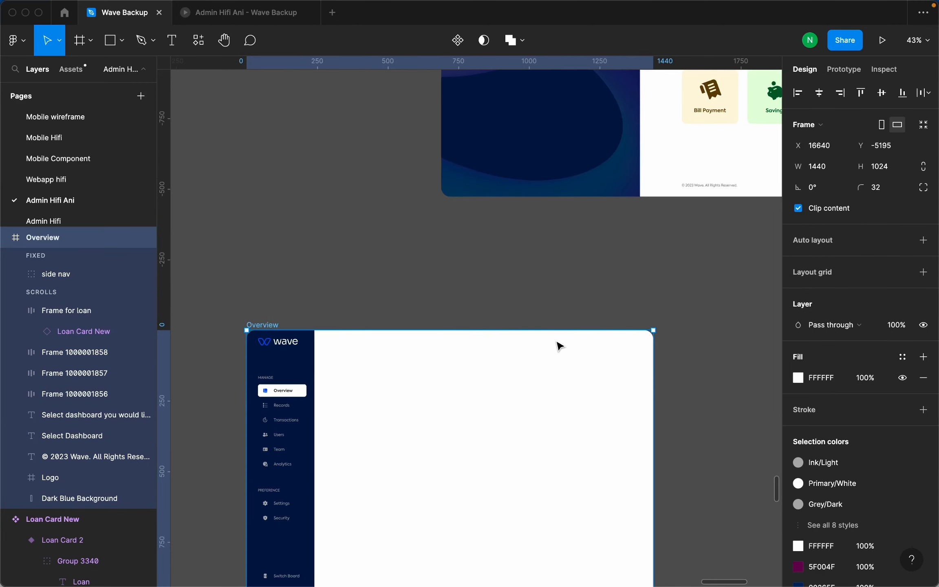
scroll(530, 340, down, 4)
scroll(651, 185, up, 3)
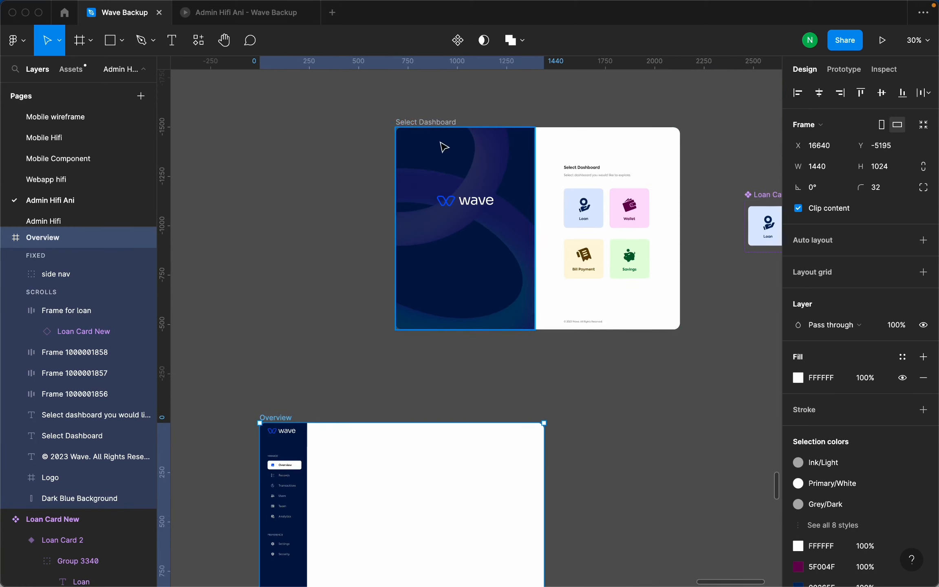
click(421, 124)
key(super+v)
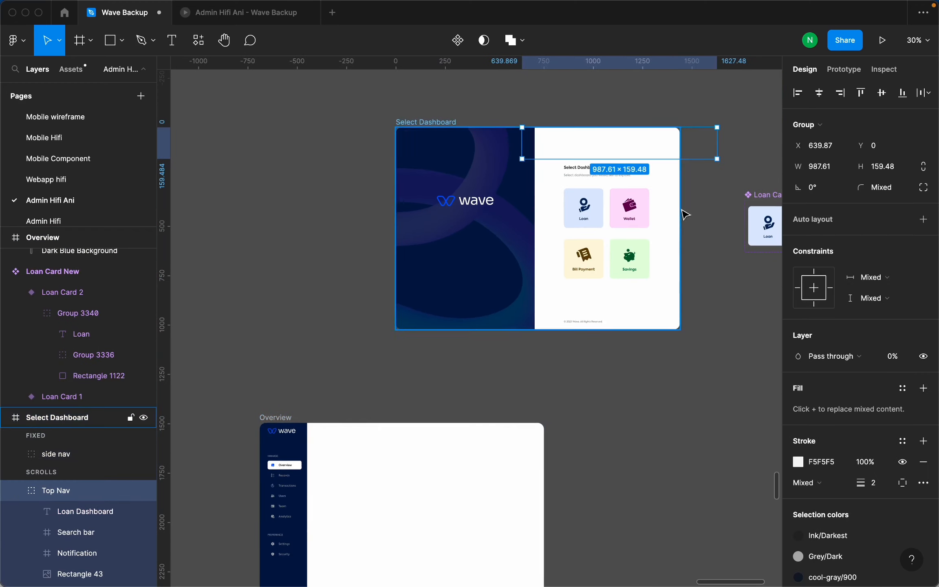
Copy the full-width Top Nav group from the mostly empty Loan Overview reference frame into the Overview frame.
scroll(682, 214, down, 5)
scroll(634, 223, down, 2)
scroll(375, 185, up, 3)
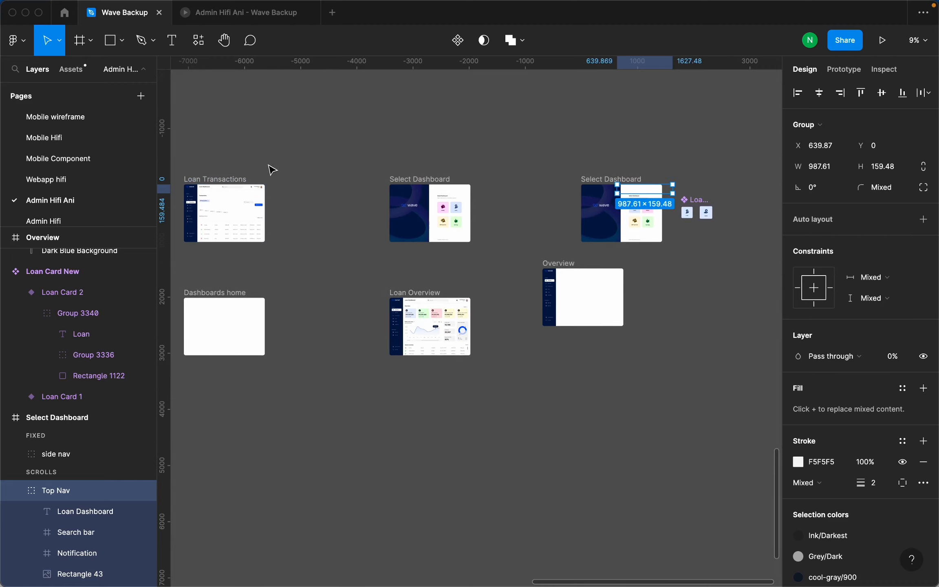
scroll(233, 191, up, 4)
scroll(285, 207, down, 3)
scroll(218, 216, down, 4)
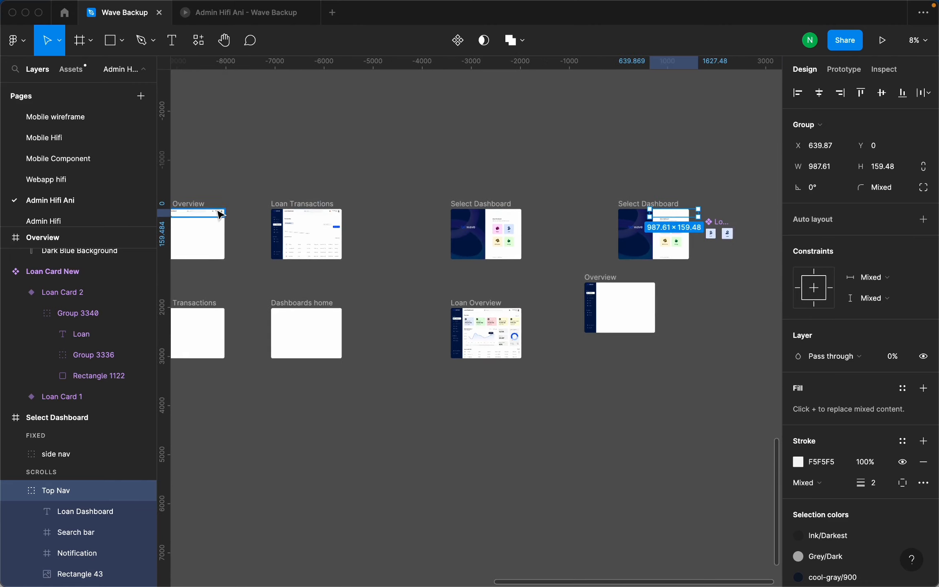
scroll(309, 167, up, 6)
click(308, 163)
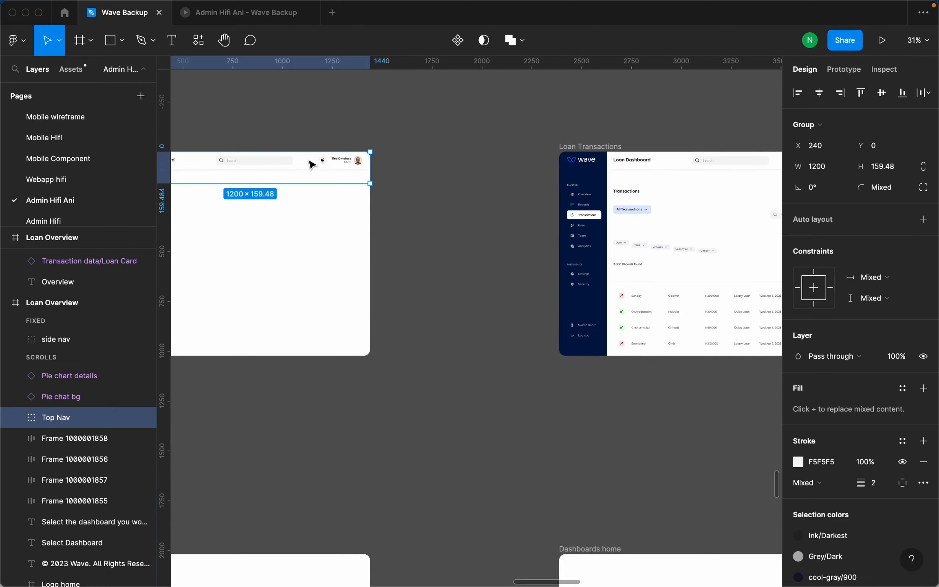
scroll(308, 163, down, 8)
scroll(369, 223, up, 8)
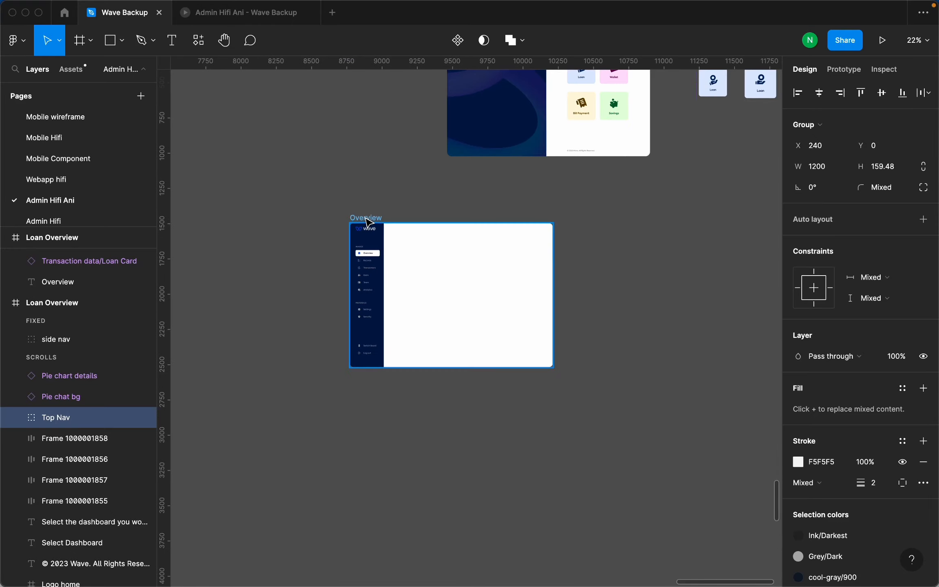
click(369, 222)
click(411, 185)
scroll(400, 218, up, 2)
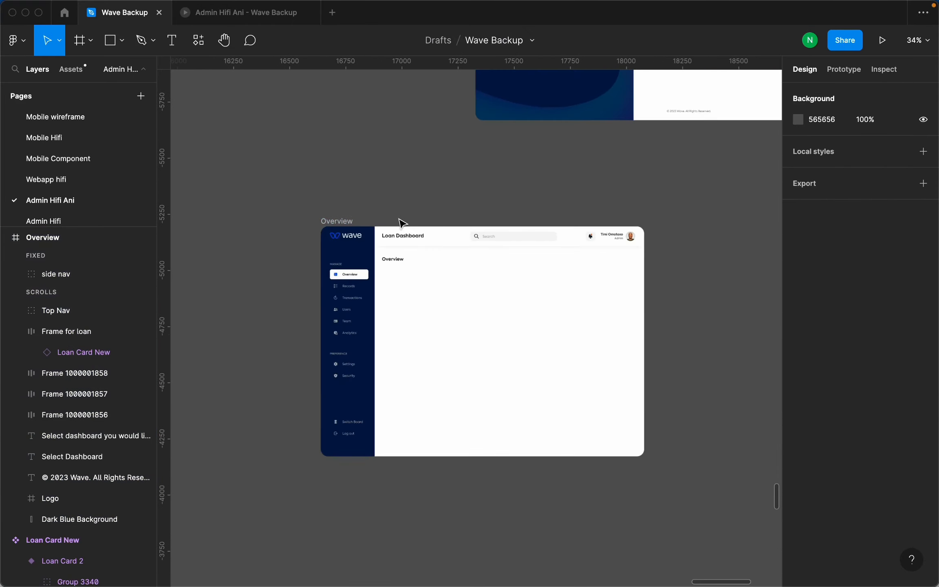
Preview the Loan card's transition to Overview in the prototype, then return to the Wave Backup design file.
click(276, 17)
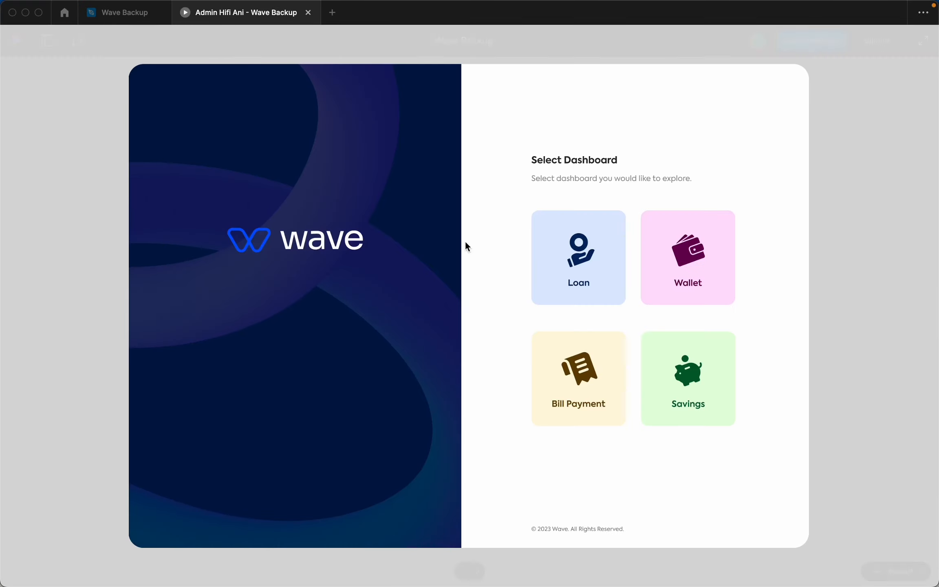
click(594, 253)
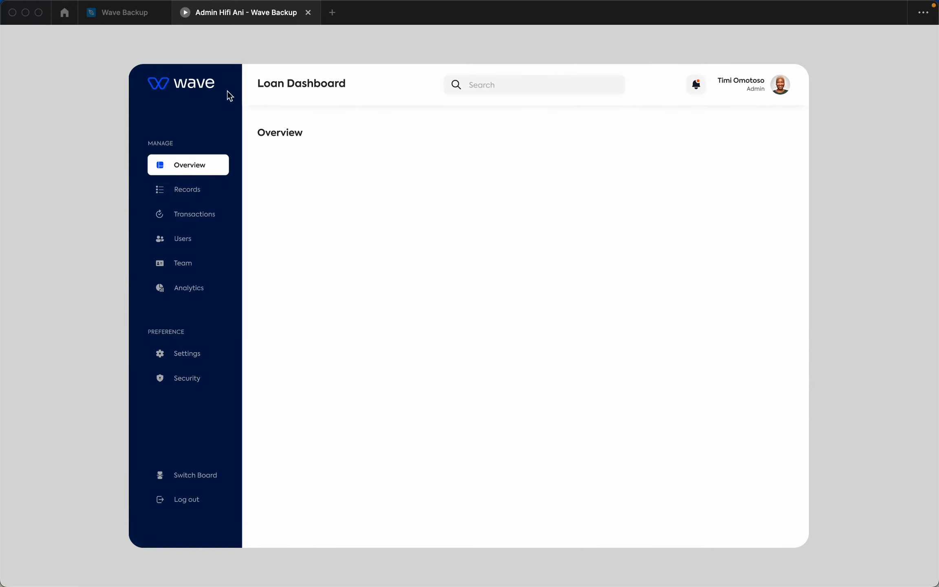
click(141, 18)
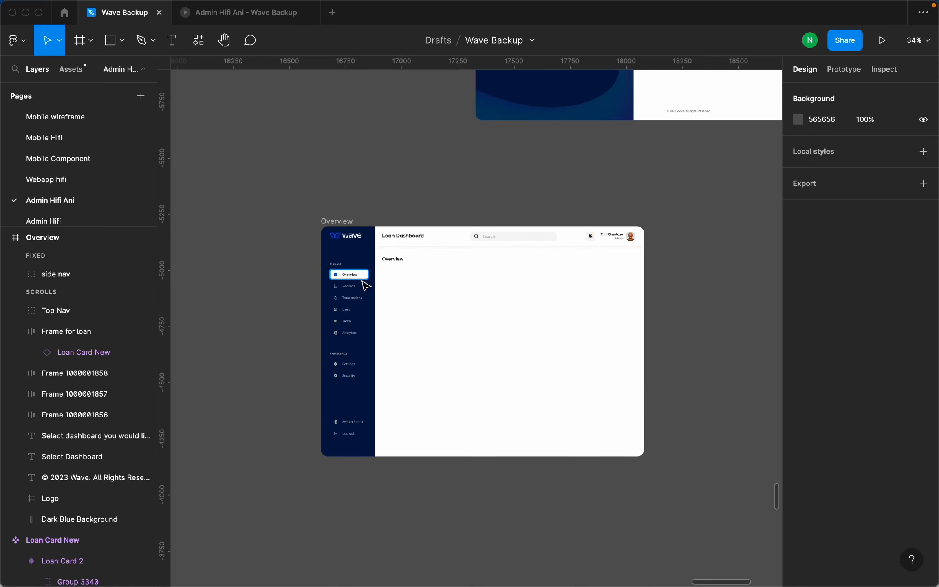
Examine the summary cards, chart and user statistics in the completed Loan Overview frame as reference for the Overview content.
scroll(362, 282, down, 4)
scroll(382, 290, up, 4)
scroll(516, 329, down, 4)
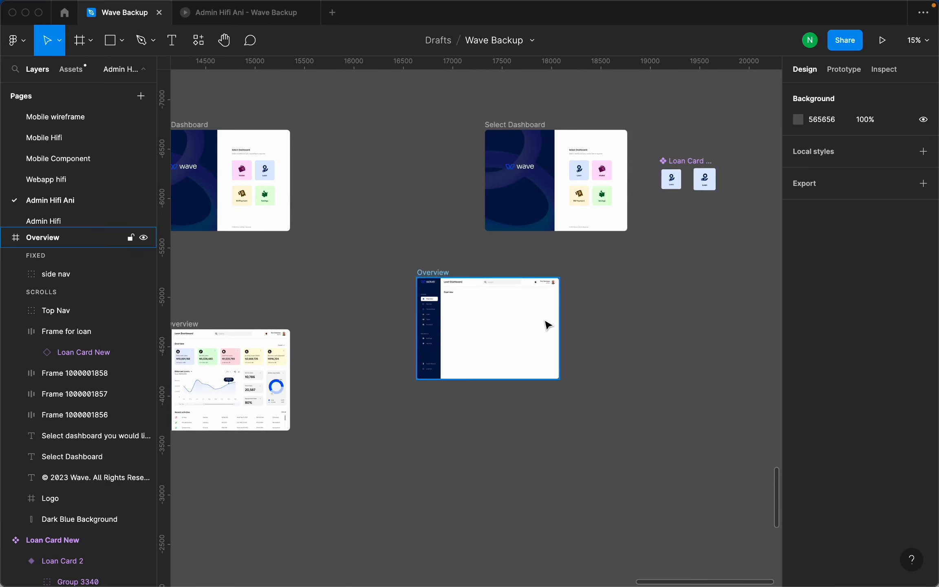
scroll(548, 325, down, 4)
scroll(421, 348, up, 5)
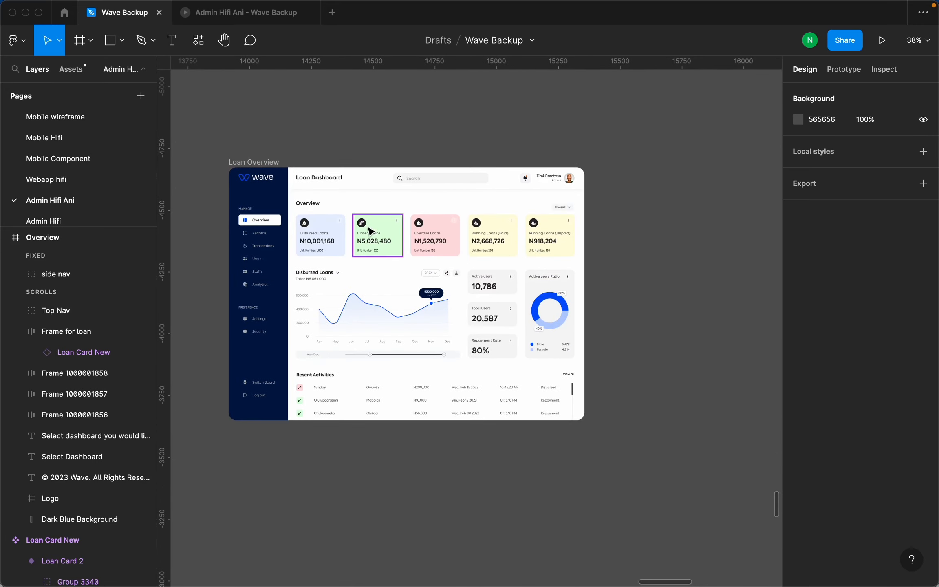
scroll(325, 245, down, 2)
scroll(325, 245, down, 2)
scroll(286, 249, up, 5)
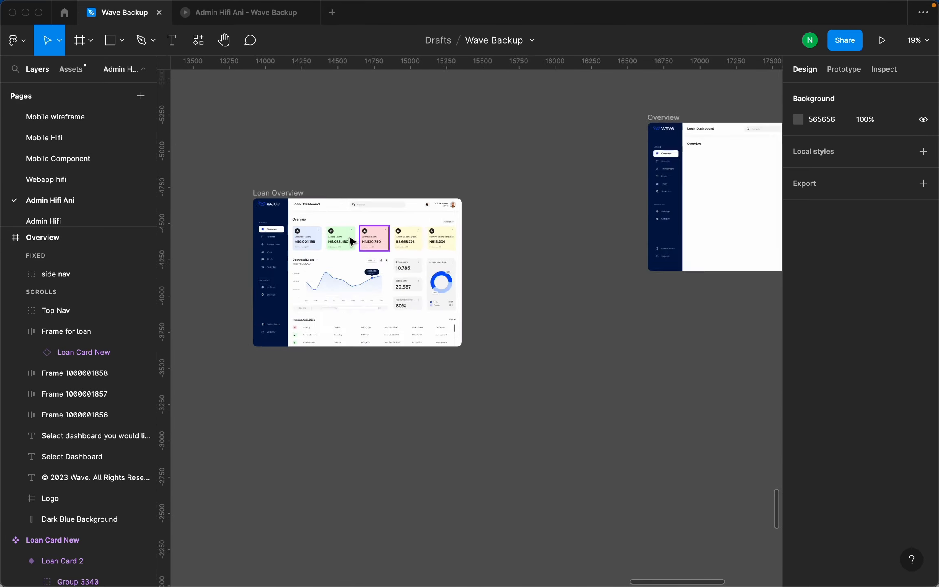
scroll(273, 256, down, 2)
scroll(220, 229, up, 4)
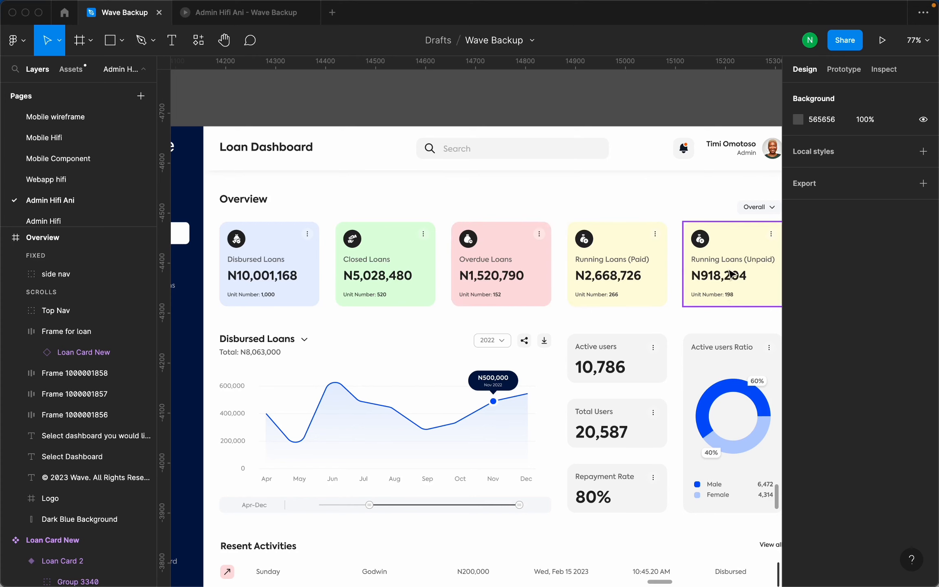
scroll(566, 272, down, 3)
scroll(338, 202, up, 3)
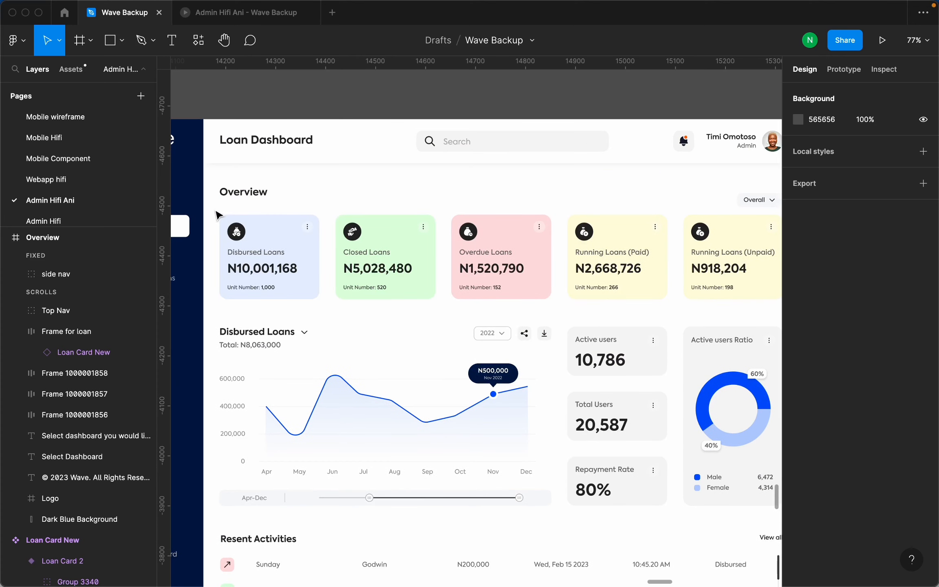
Copy the Disbursed Loans and Closed Loans cards from the completed Loan Overview frame into the Overview frame.
drag(212, 211, 428, 311)
scroll(507, 283, down, 10)
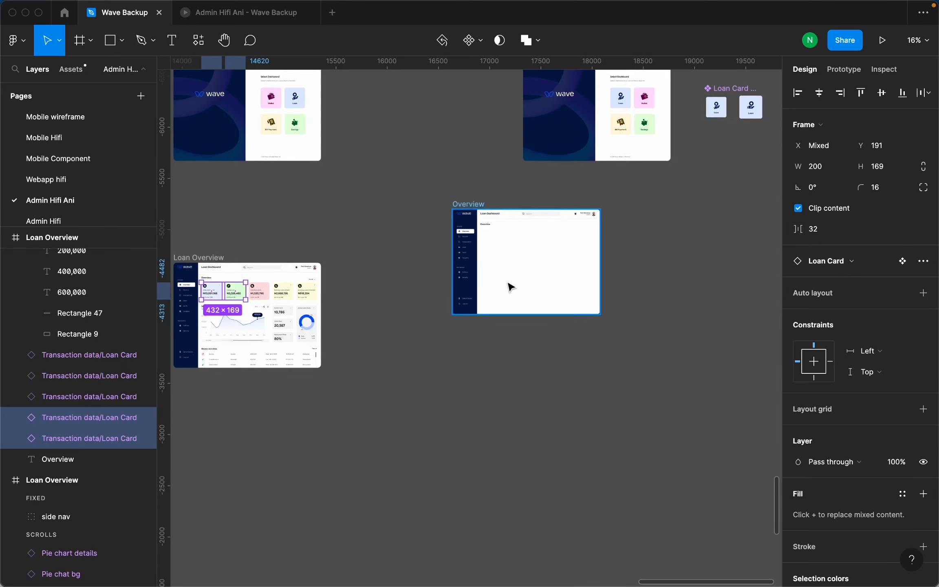
scroll(507, 283, up, 5)
click(415, 130)
key(super+v)
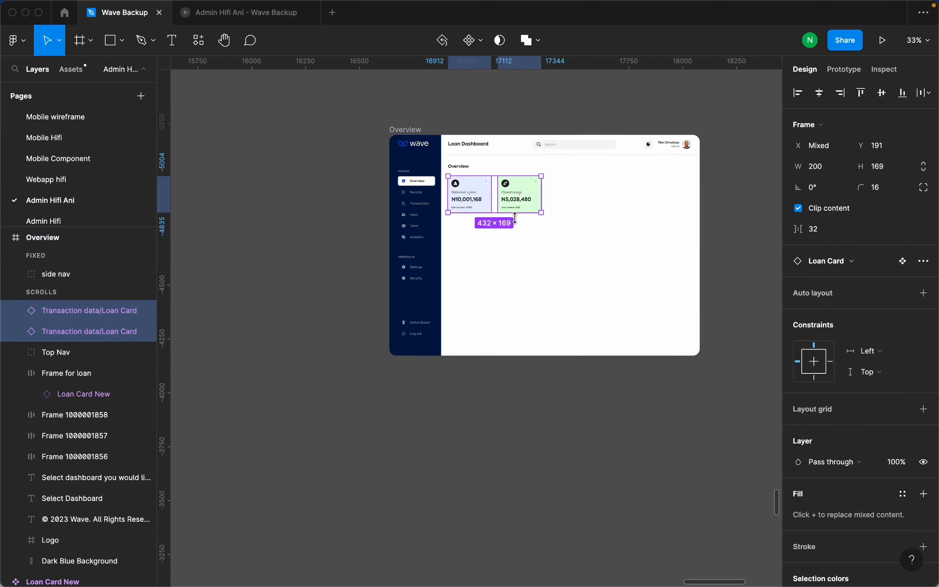
Move the two pasted loan cards out of the Overview frame onto the empty canvas to its right.
scroll(508, 224, up, 5)
scroll(373, 204, down, 6)
drag(372, 210, 626, 215)
scroll(677, 210, up, 3)
click(649, 203)
scroll(648, 203, up, 3)
Detach the Closed Loans and Disbursed Loans card instances from their main component.
click(621, 220)
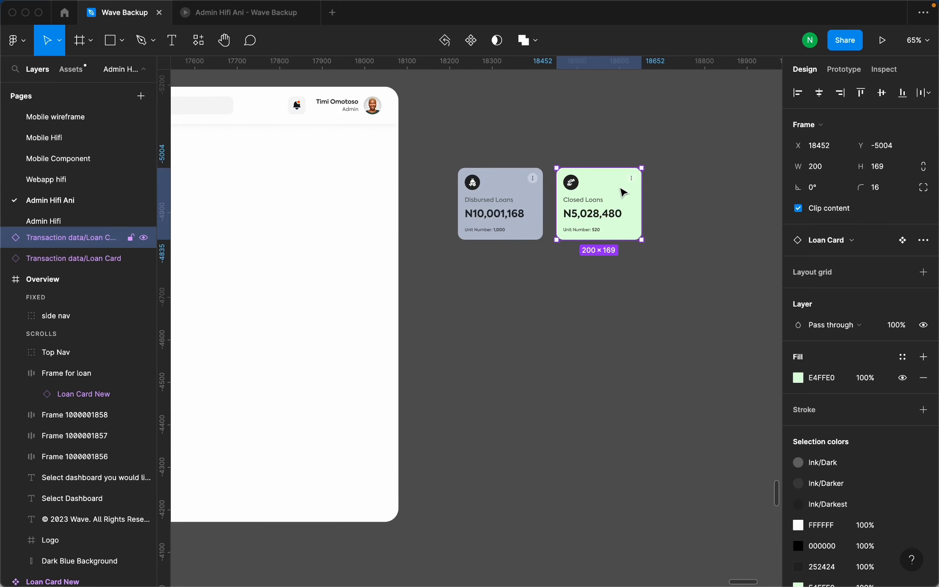
right_click(622, 190)
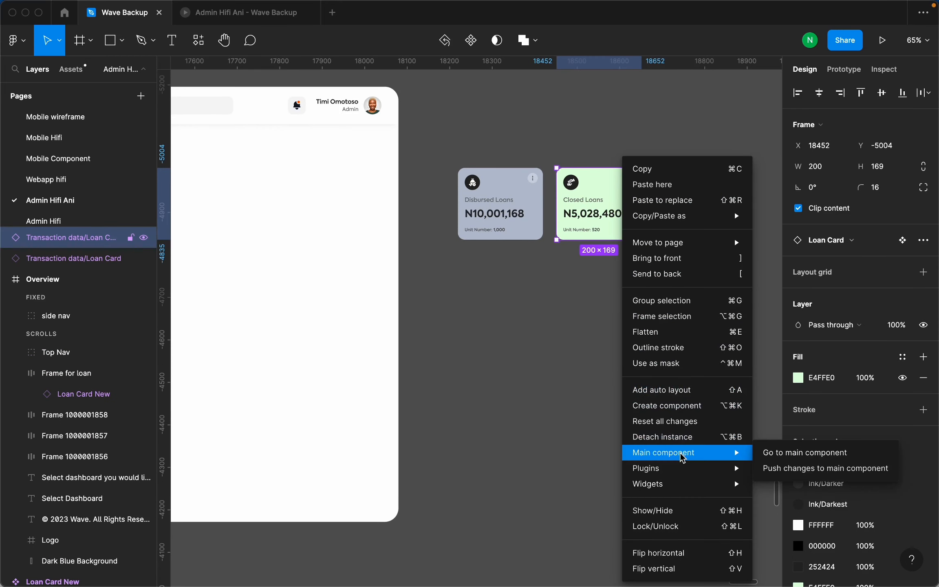
click(684, 437)
click(533, 206)
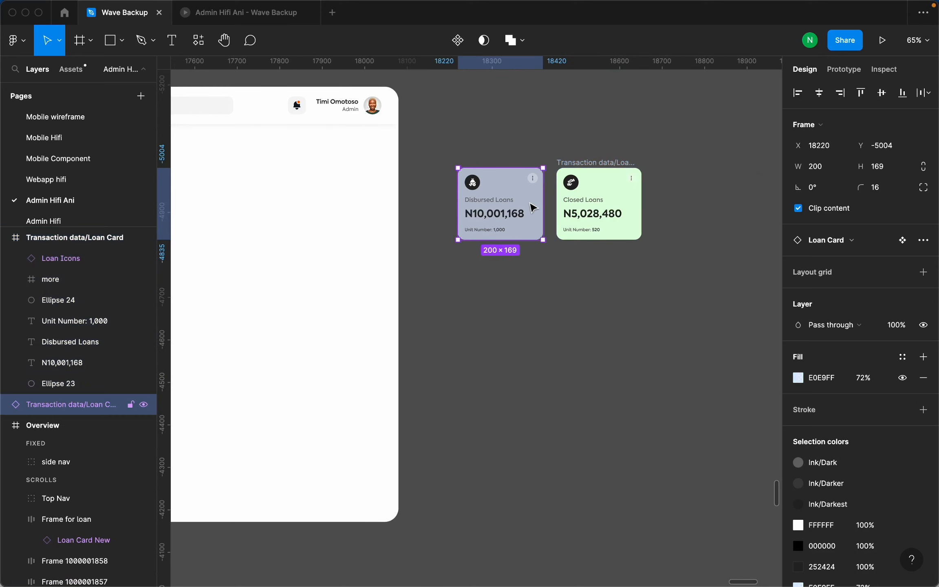
right_click(532, 205)
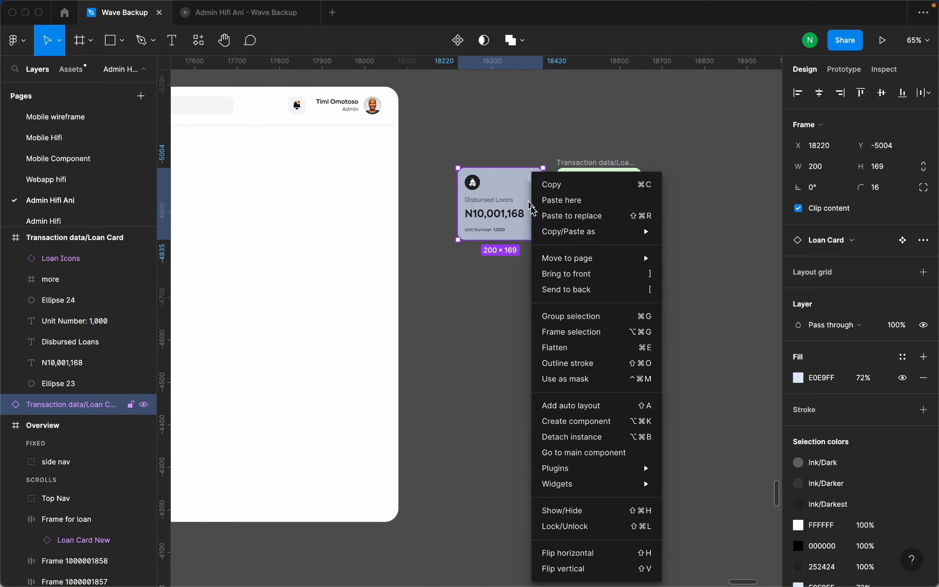
click(596, 437)
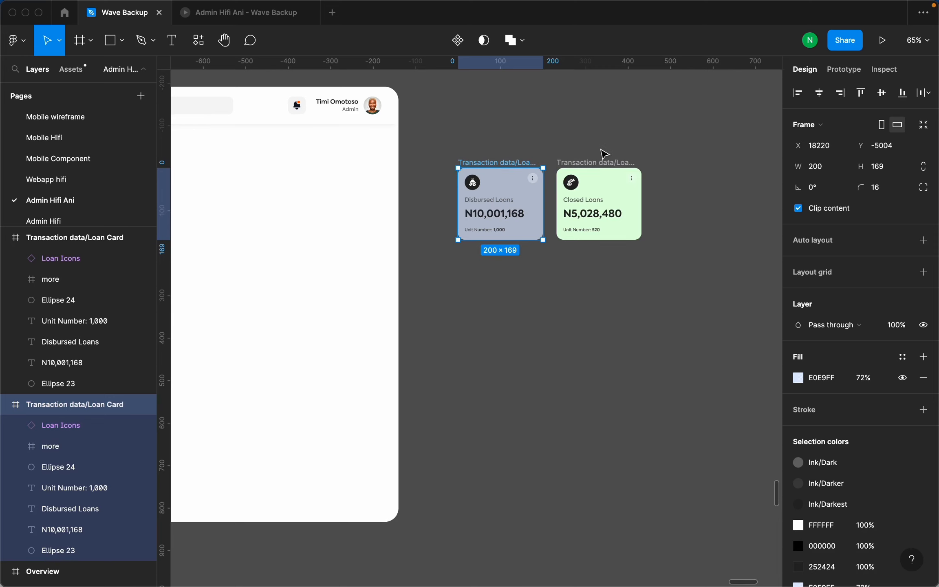
Space the Closed Loans card farther from Disbursed Loans and move the Disbursed Loans card's icons and texts onto the canvas below its frame.
drag(604, 162, 698, 162)
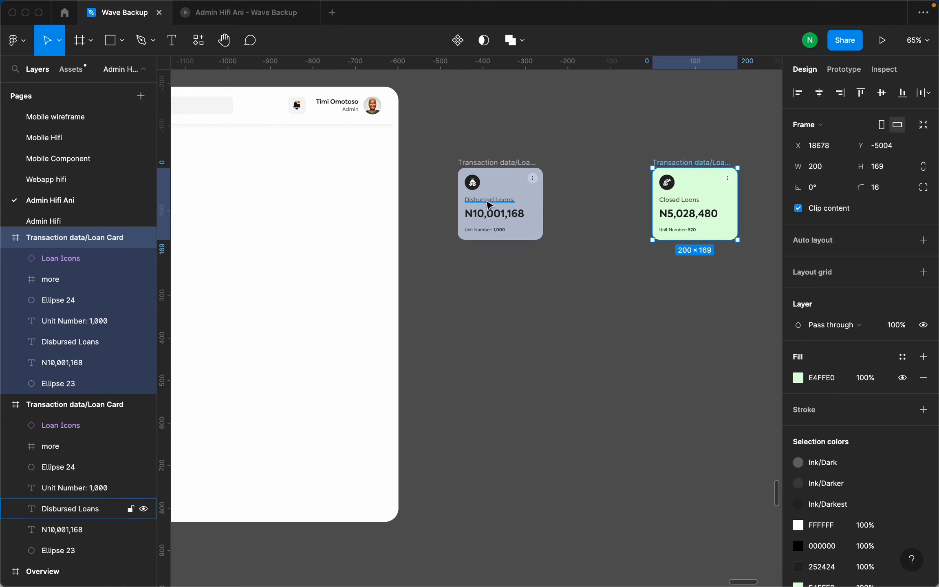
click(481, 181)
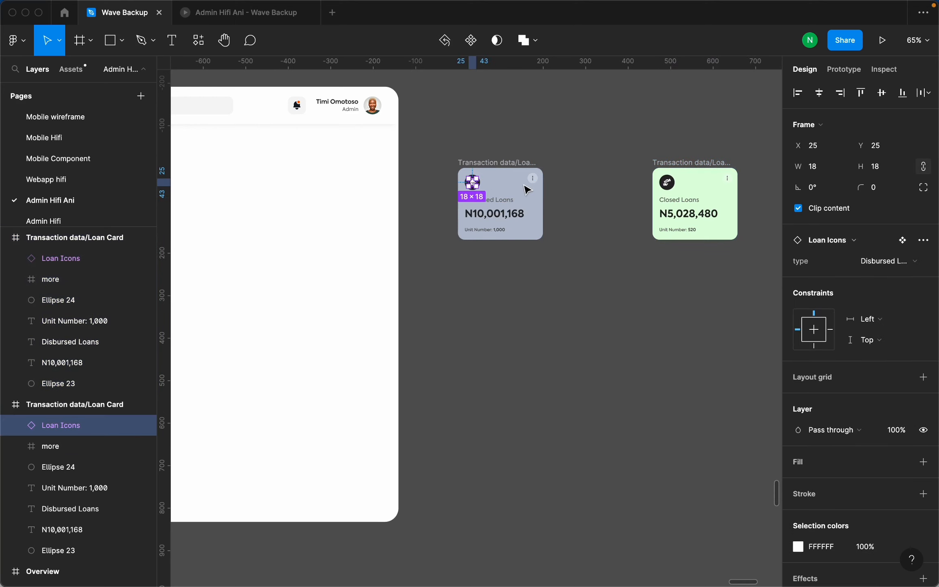
click(557, 206)
drag(556, 232, 476, 281)
click(617, 311)
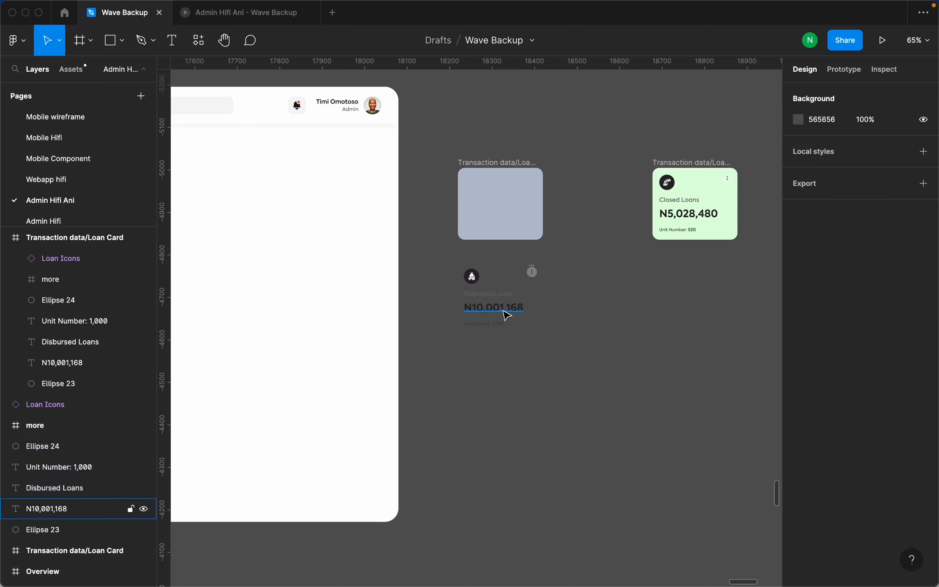
click(507, 312)
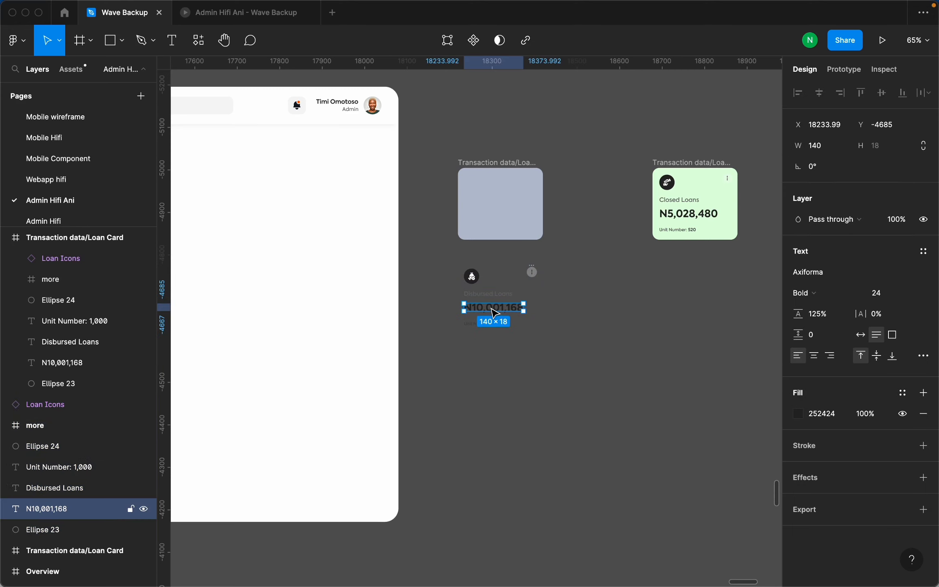
Move the Disbursed Loans amount text farther down the canvas, away from the card's other detached contents.
drag(495, 313, 499, 399)
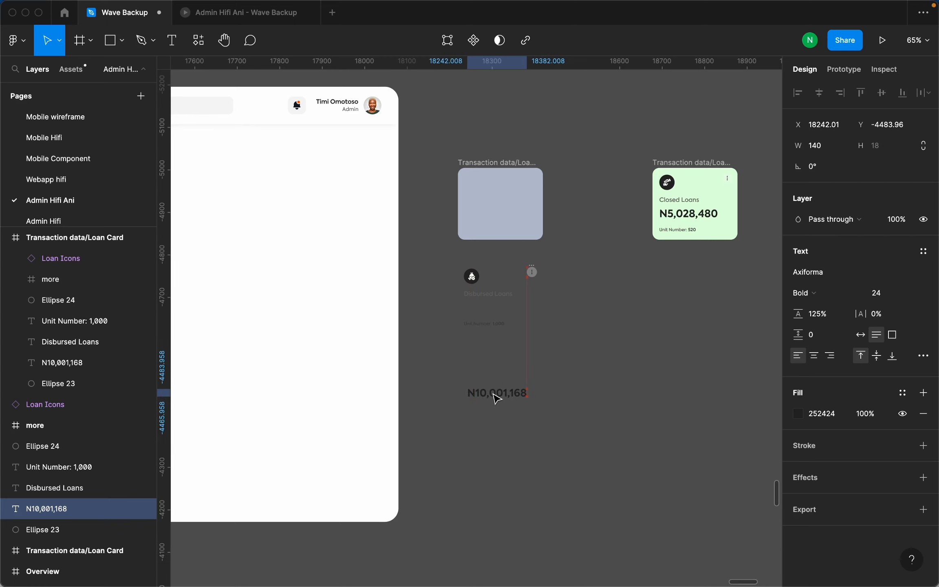
click(496, 166)
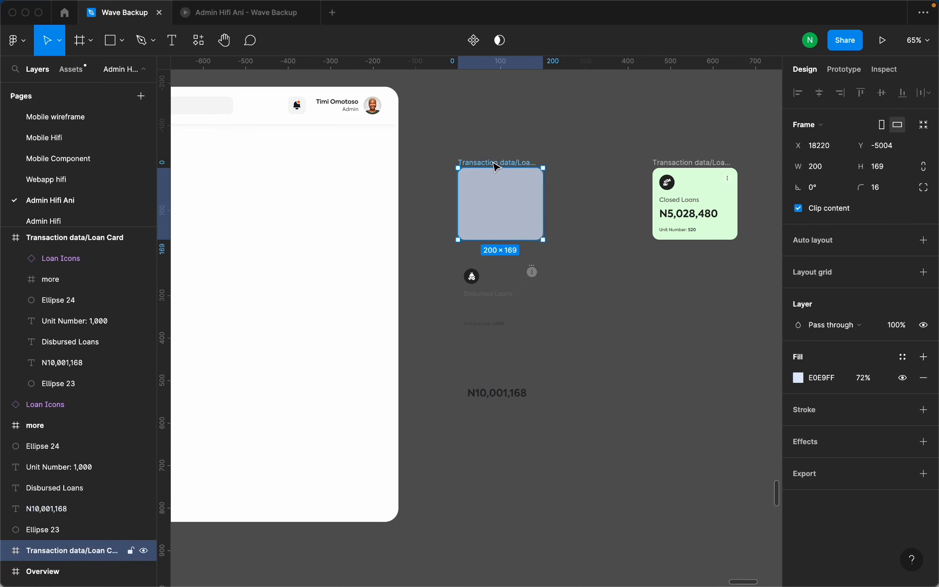
click(514, 390)
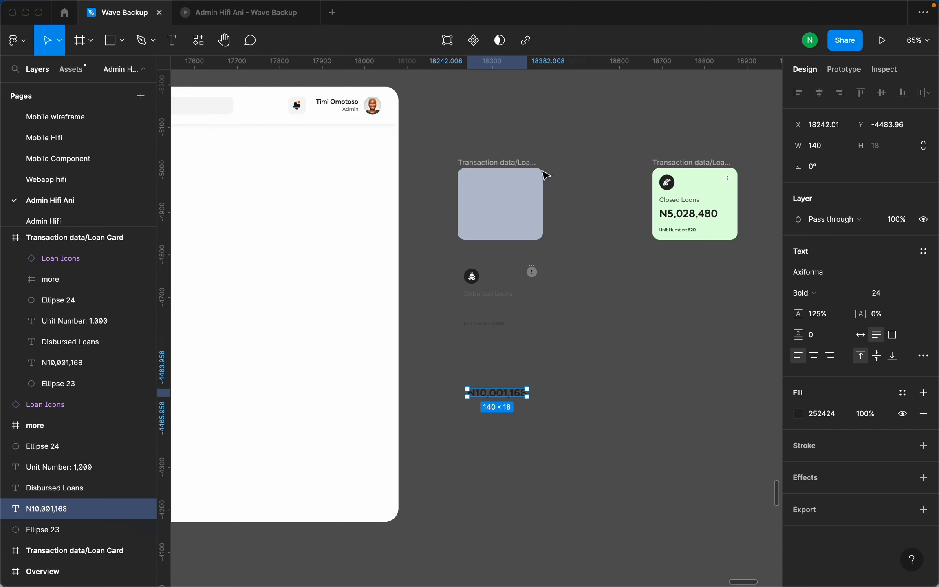
Undo the moves of the Disbursed Loans card's icons and texts back to when they sat inside its frame.
key(super+z)
key(super+z)
key(super+z)
key(super+z)
key(super+z)
key(super+z)
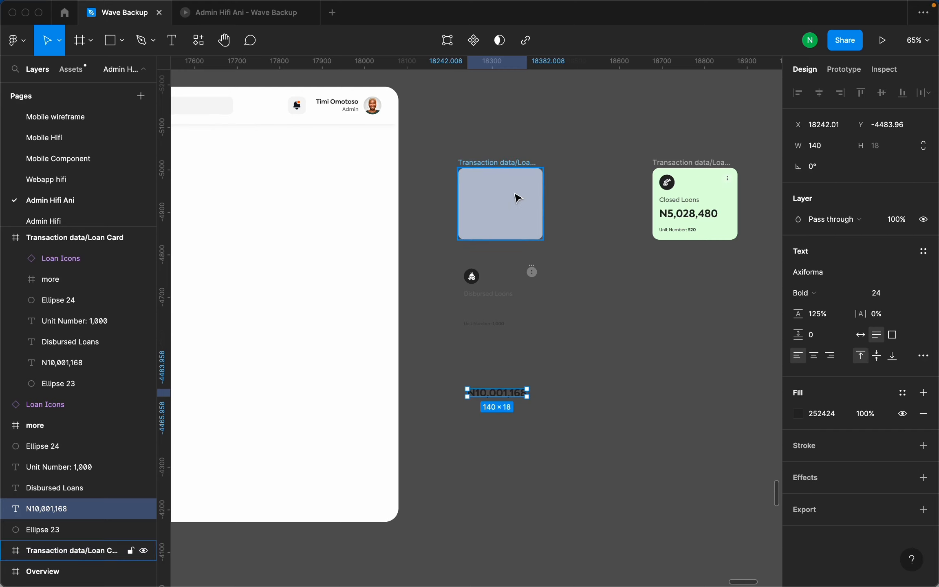
key(super+z)
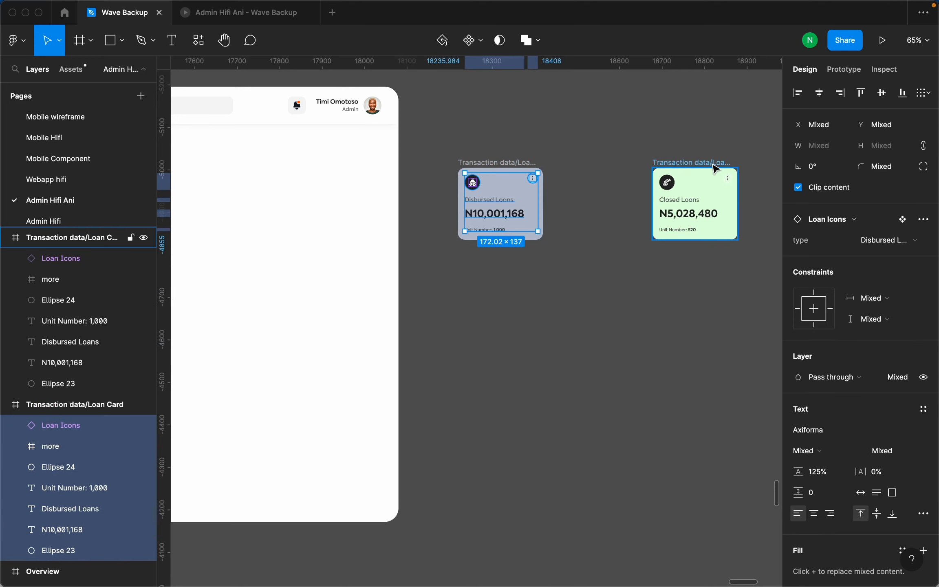
click(610, 181)
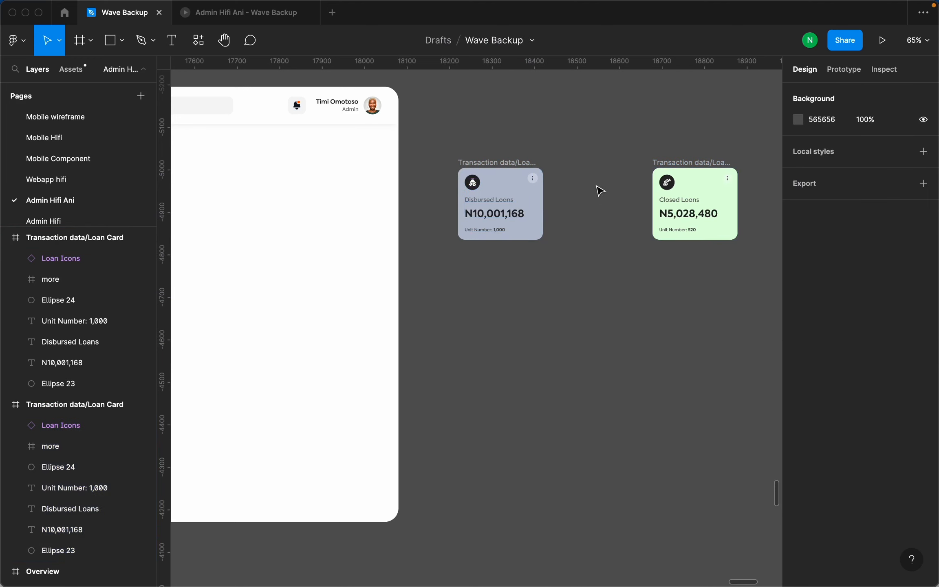
Try placing only the Disbursed Loans amount text on the canvas below its card.
drag(523, 216, 524, 291)
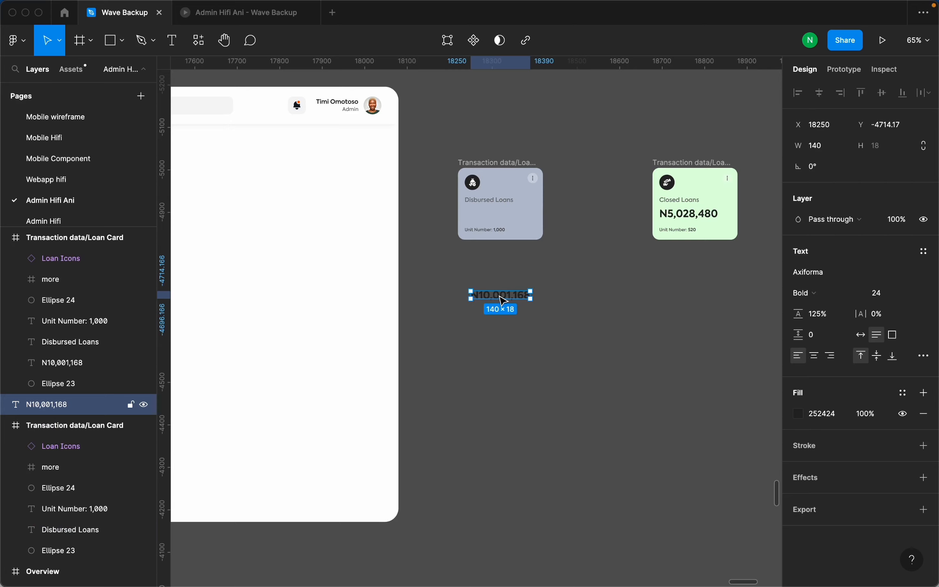
drag(504, 301, 522, 293)
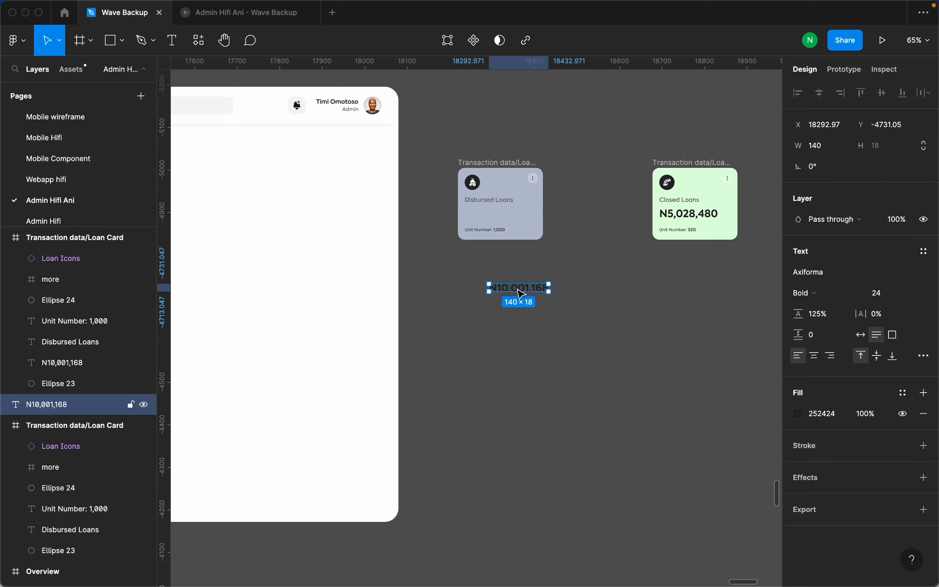
scroll(521, 294, down, 1)
key(super+z)
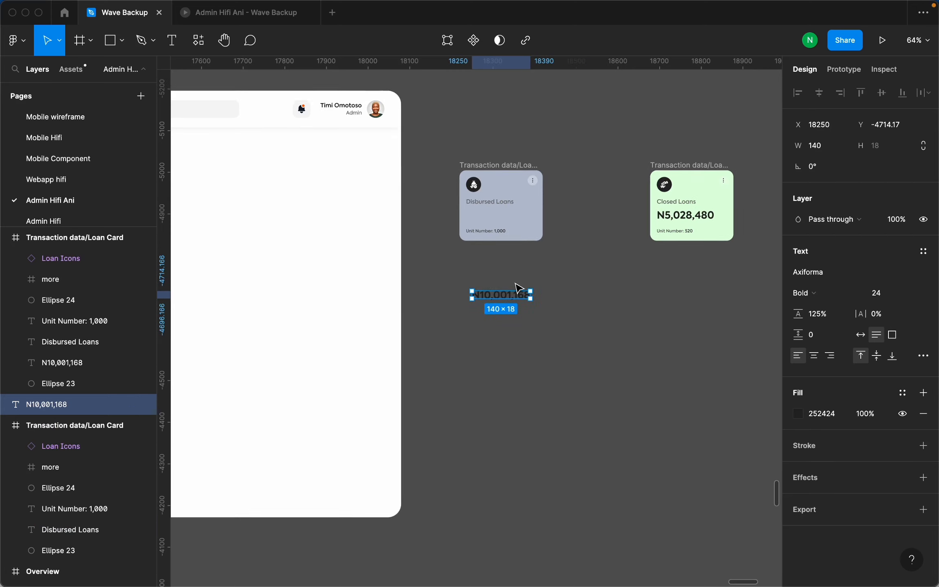
key(super+z)
Find the dis values frame among the value lists and read through its sequence of increasing amounts from first to last.
scroll(624, 277, down, 5)
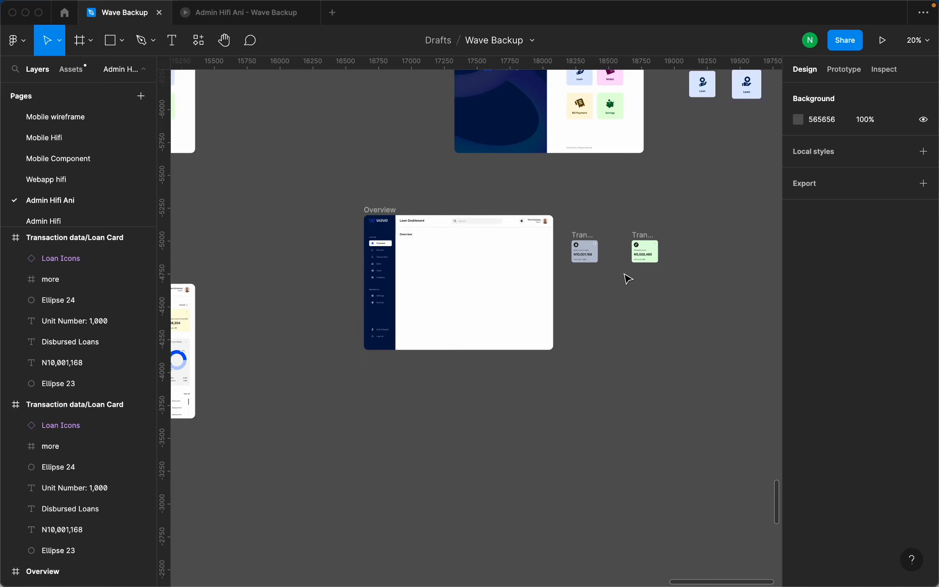
scroll(600, 262, up, 5)
scroll(600, 262, up, 3)
scroll(646, 265, down, 6)
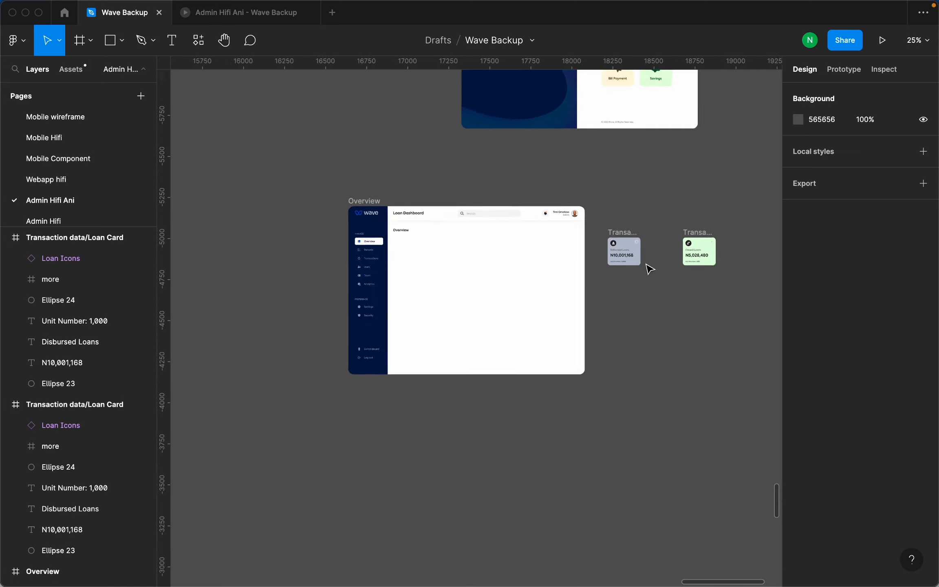
scroll(648, 267, up, 3)
scroll(656, 268, down, 6)
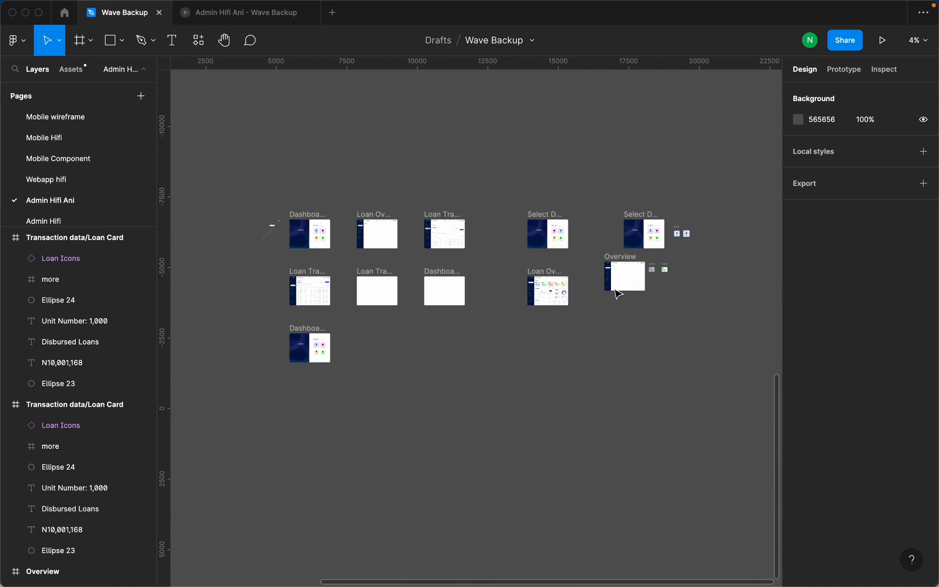
scroll(666, 301, down, 2)
scroll(413, 314, up, 12)
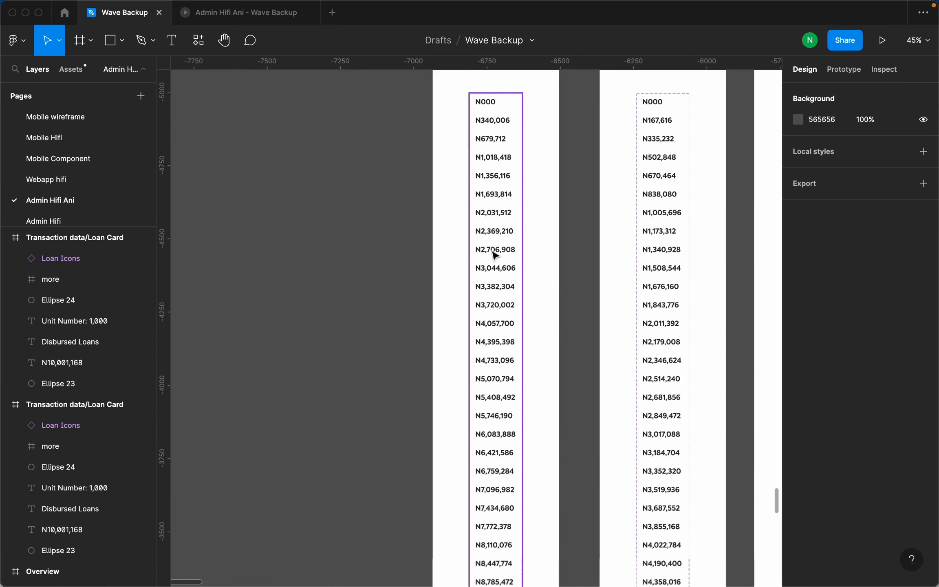
scroll(485, 253, down, 4)
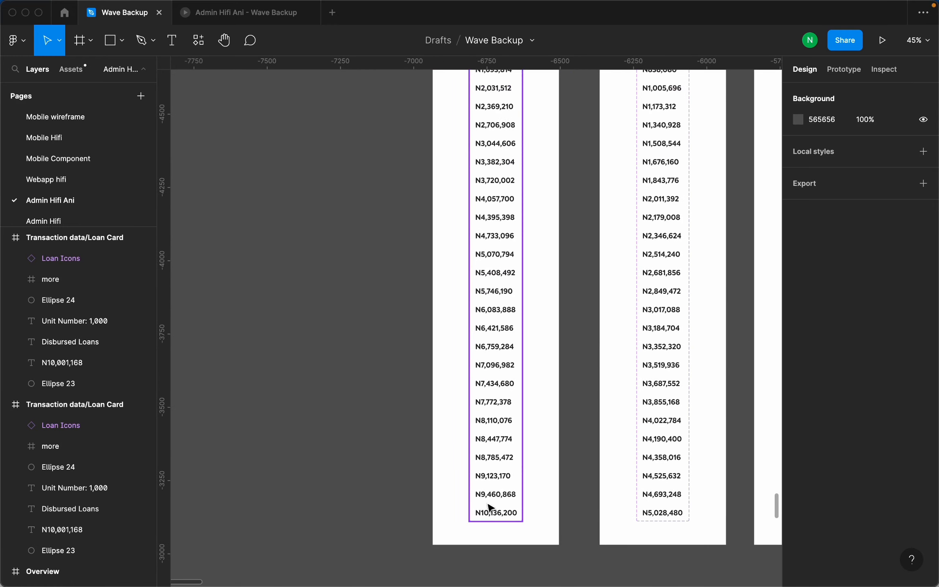
scroll(502, 465, up, 6)
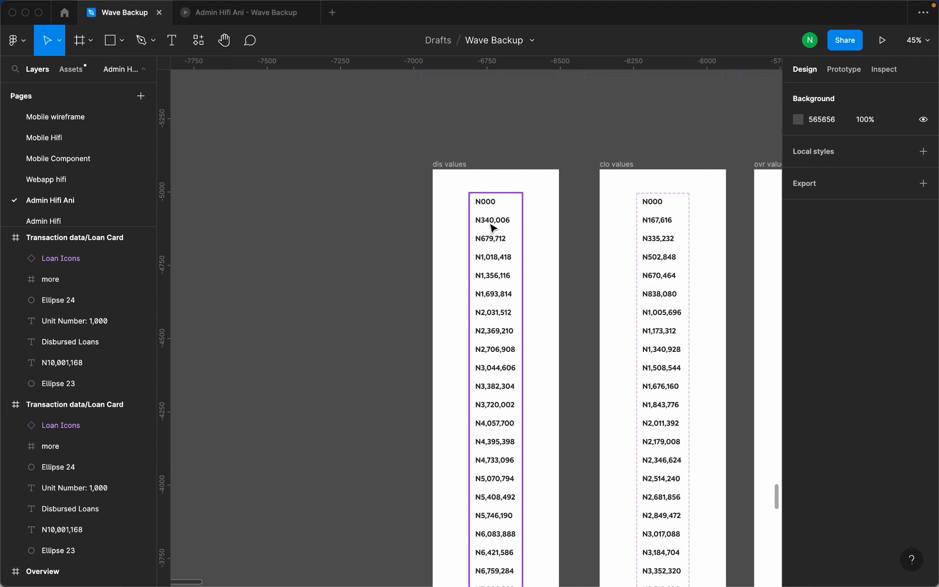
scroll(494, 253, down, 5)
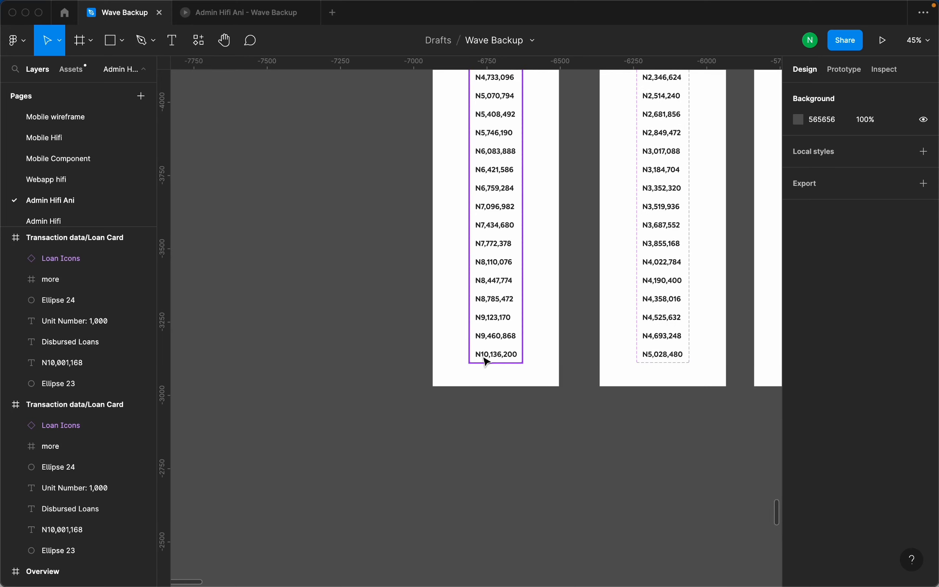
scroll(508, 361, up, 5)
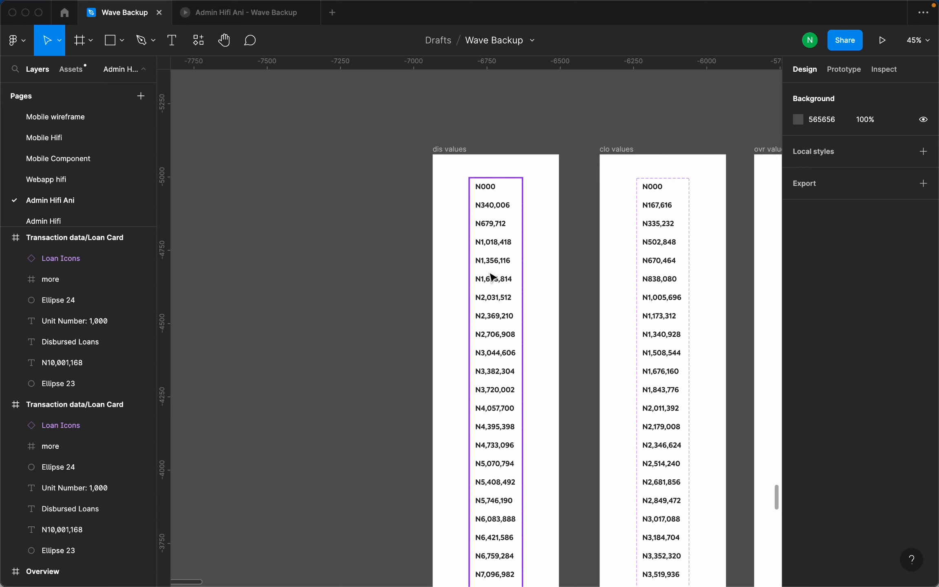
scroll(493, 279, down, 10)
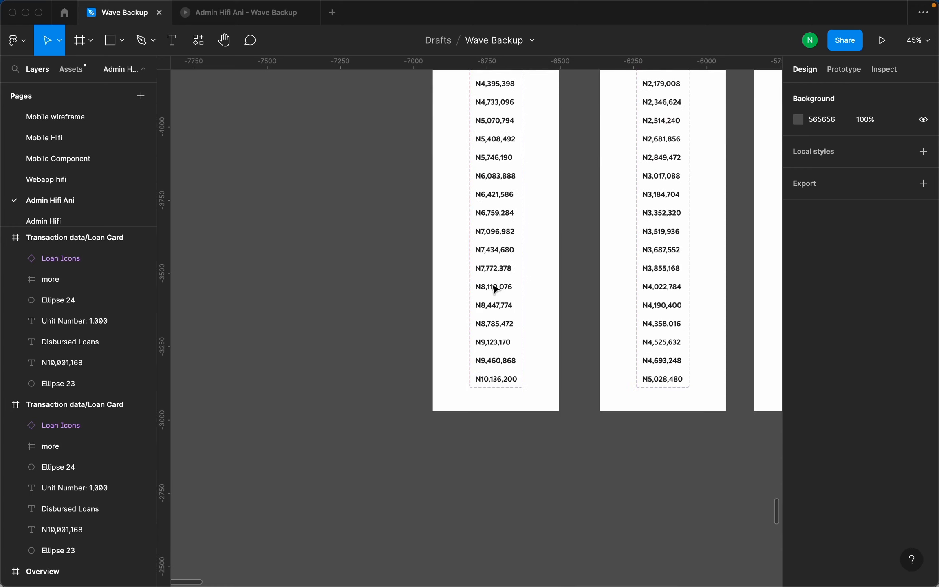
scroll(497, 289, up, 12)
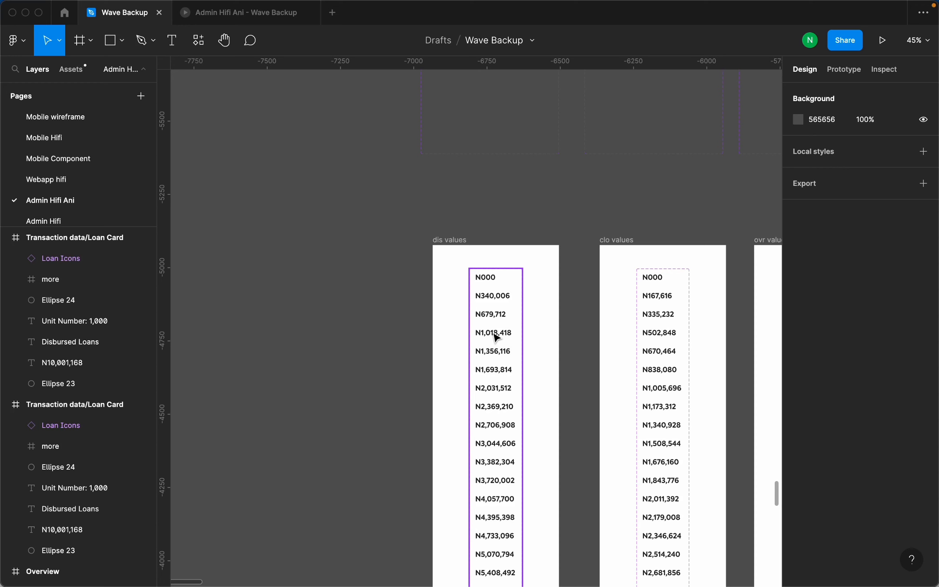
scroll(497, 339, down, 10)
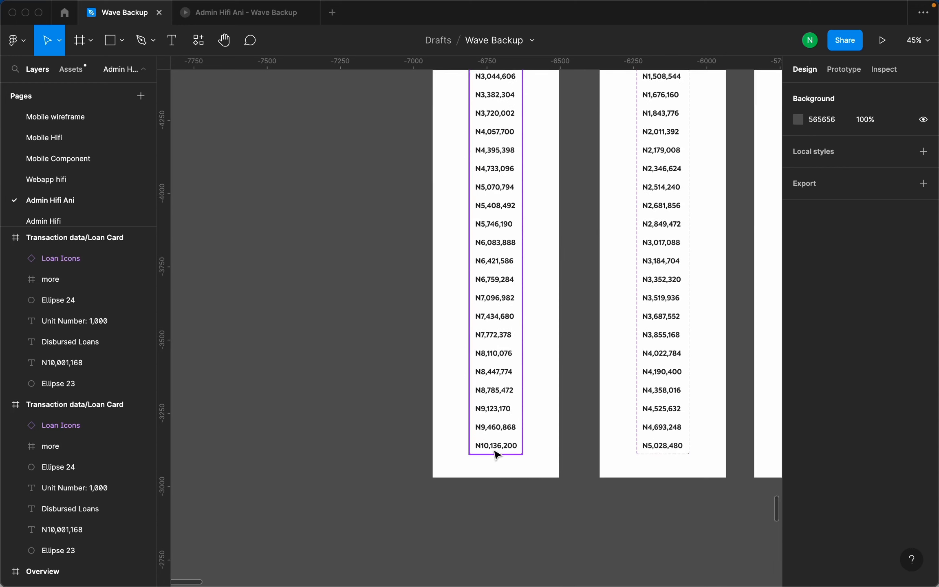
scroll(498, 456, up, 6)
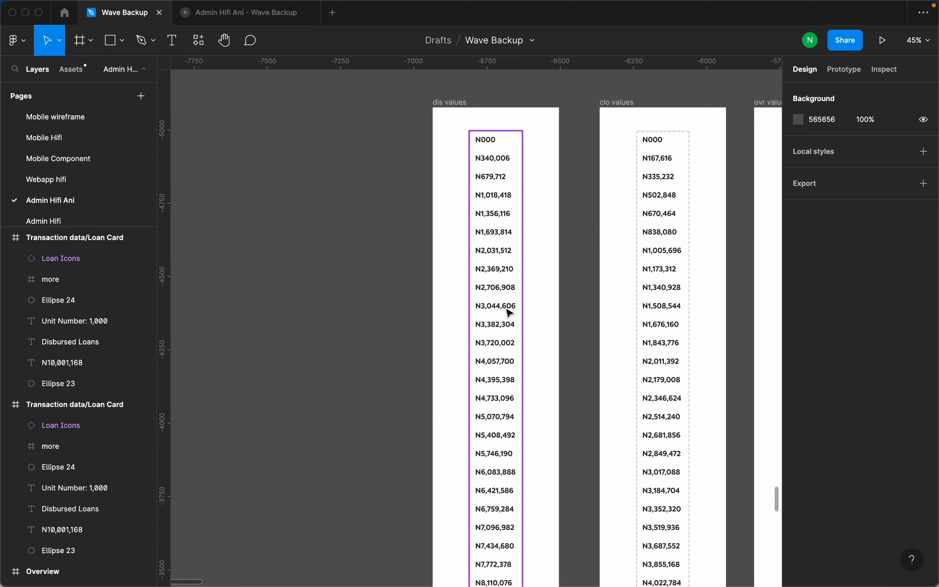
scroll(494, 265, down, 4)
scroll(504, 353, up, 4)
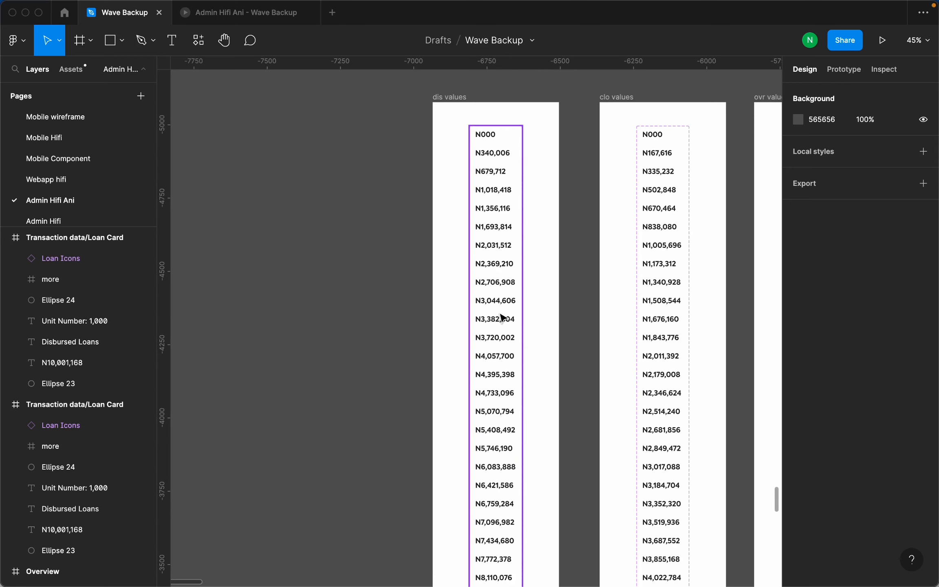
Examine variants 1 and 2 of the Dis Loans Value component set and the text layer inside each.
click(488, 141)
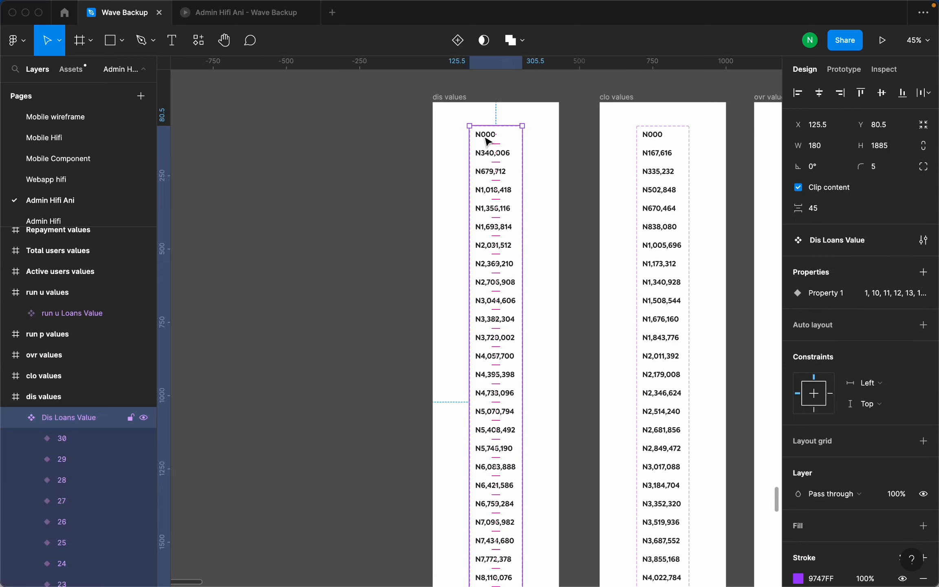
click(488, 142)
scroll(489, 141, up, 2)
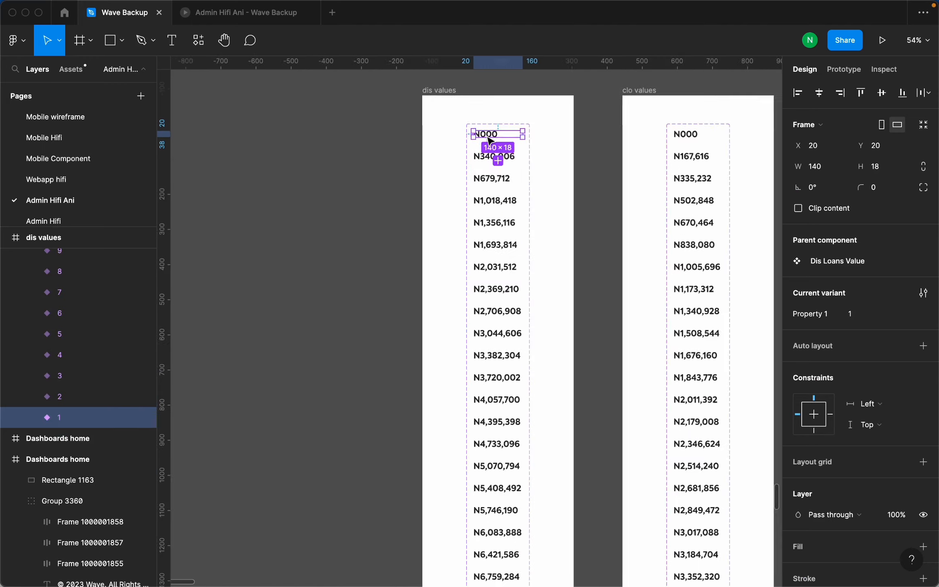
scroll(491, 141, up, 5)
click(31, 417)
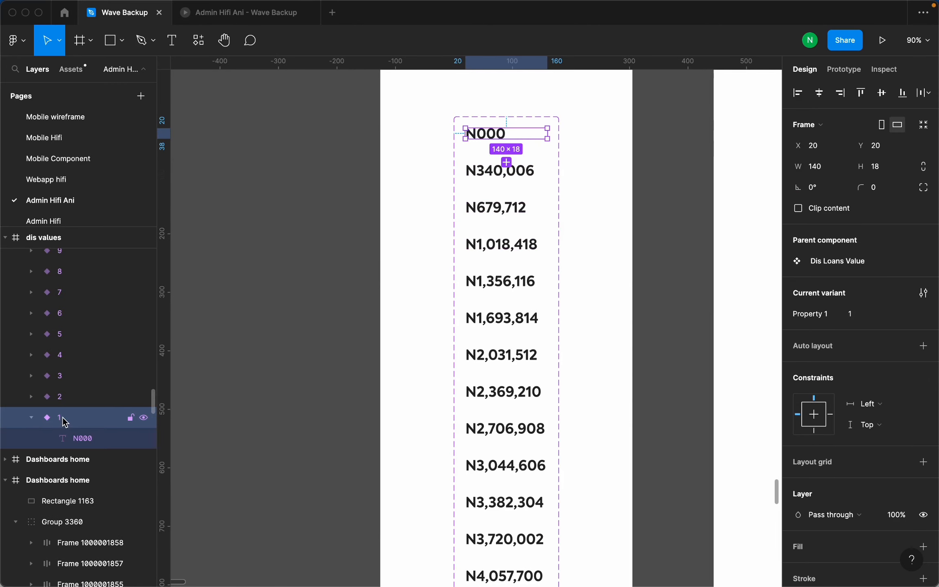
click(30, 417)
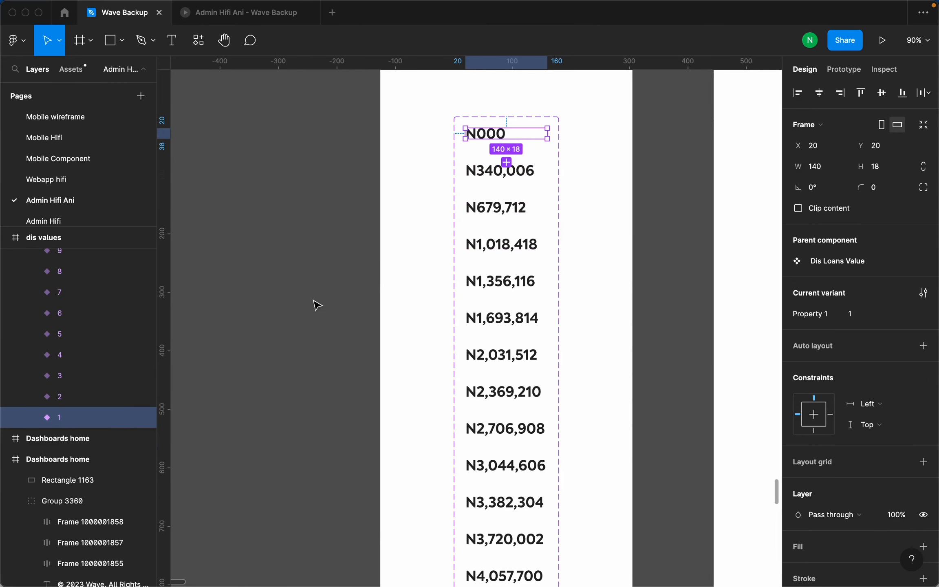
click(482, 176)
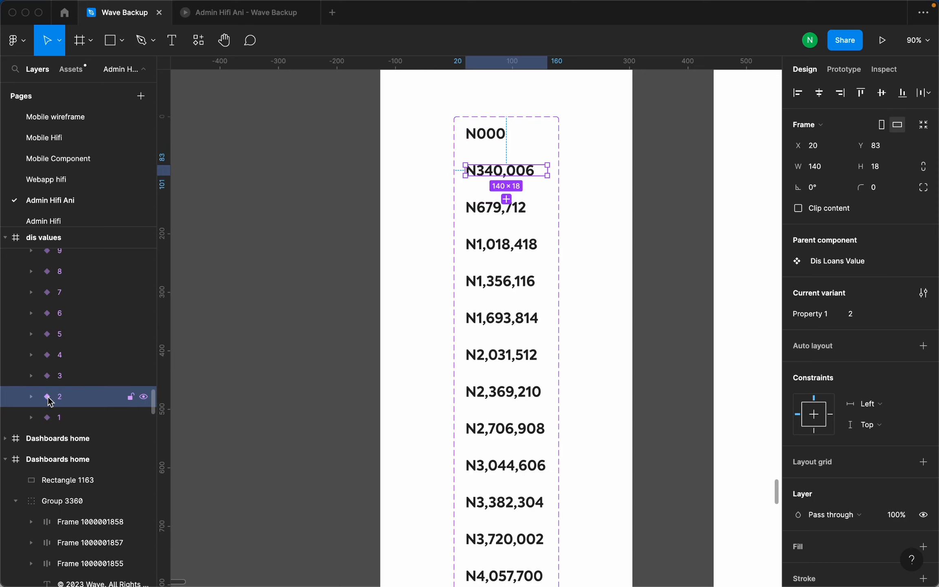
click(31, 397)
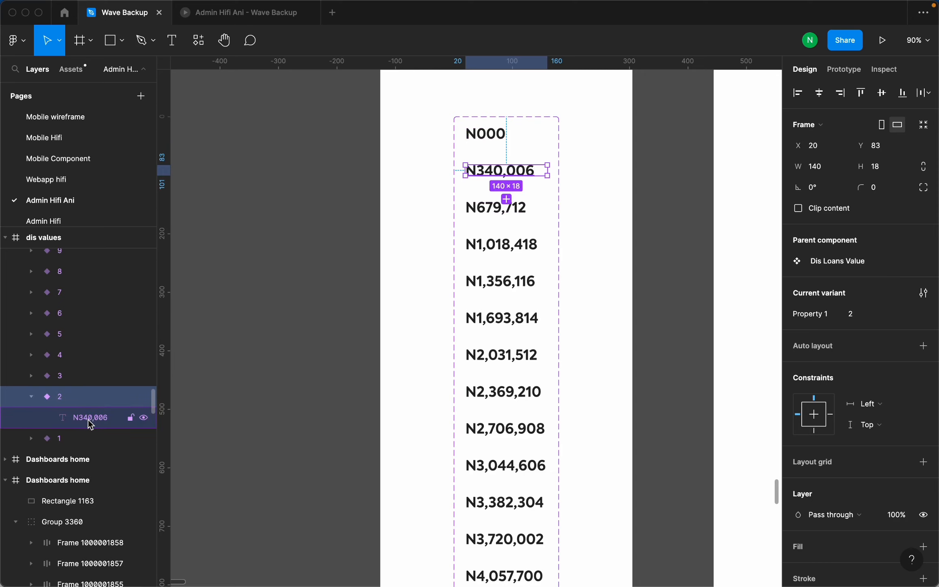
click(31, 396)
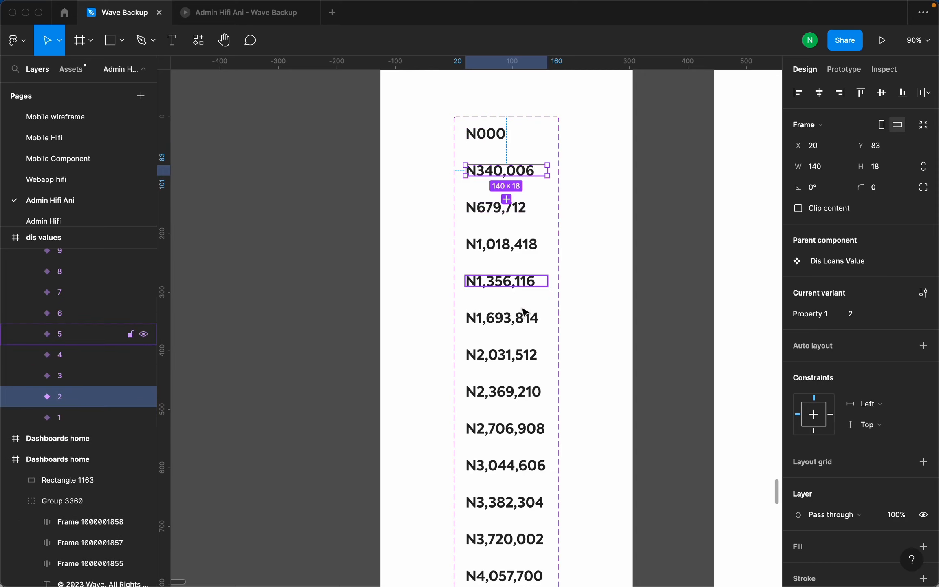
scroll(520, 349, down, 15)
scroll(519, 350, down, 5)
scroll(512, 325, up, 20)
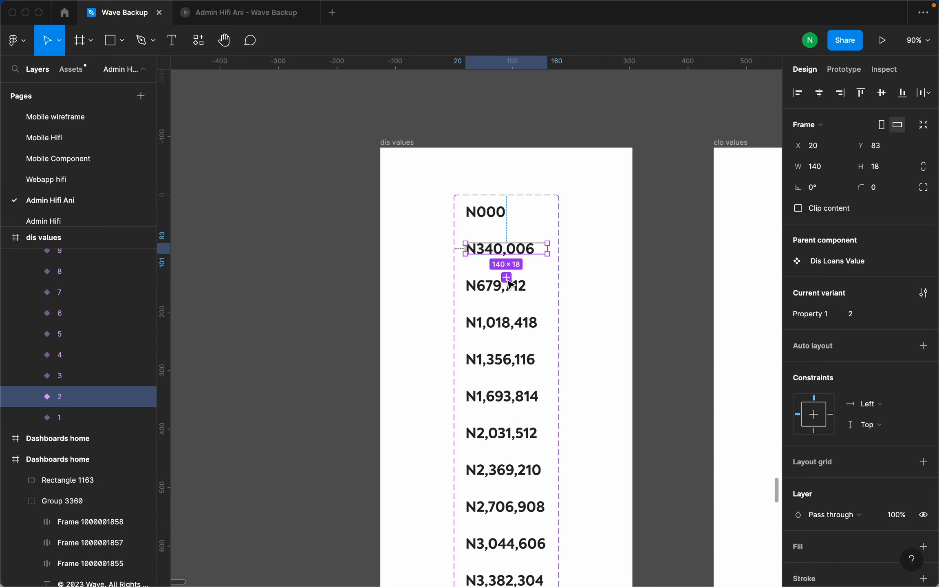
scroll(511, 287, down, 5)
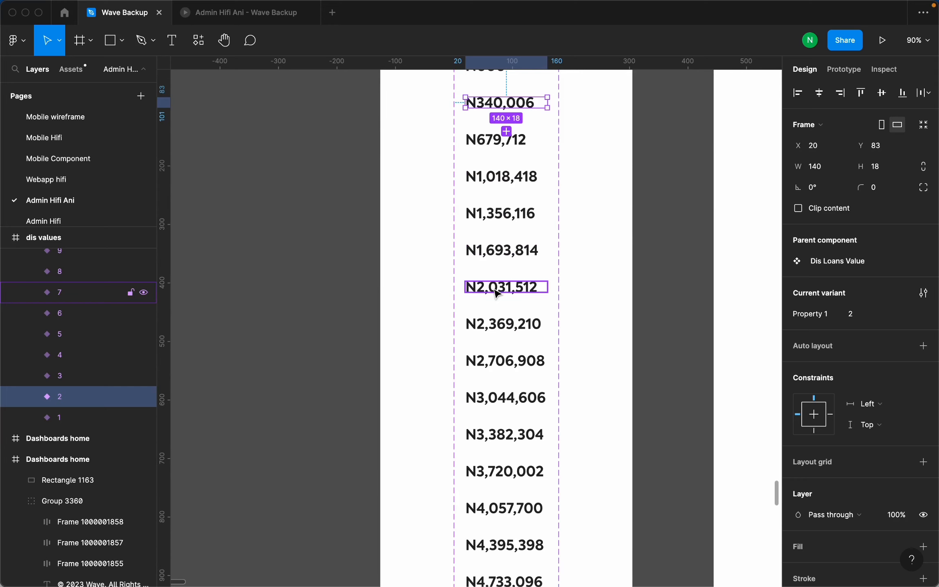
scroll(497, 293, up, 3)
click(498, 200)
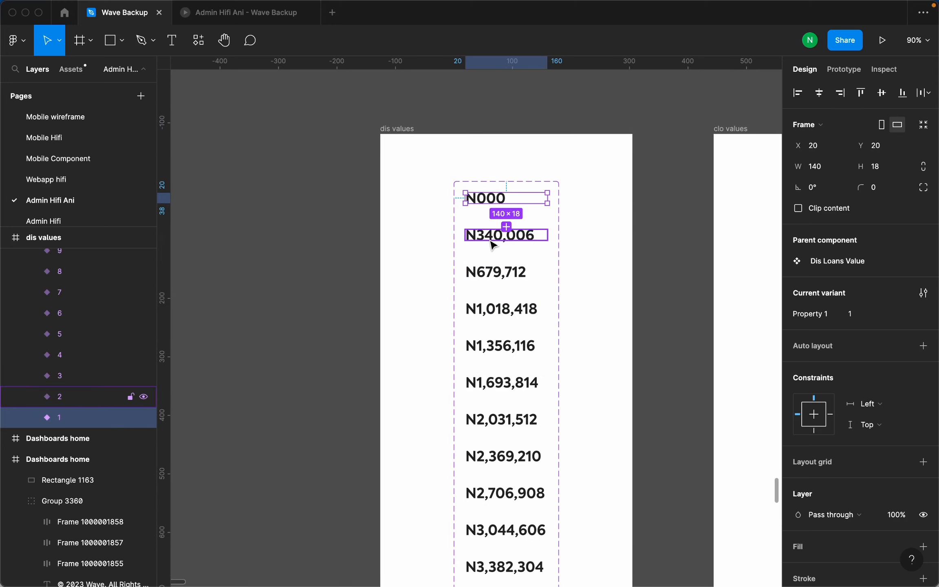
Duplicate the dis values frame onto the empty canvas beside the original and select the copy's Dis Loans Value component set.
scroll(494, 245, down, 10)
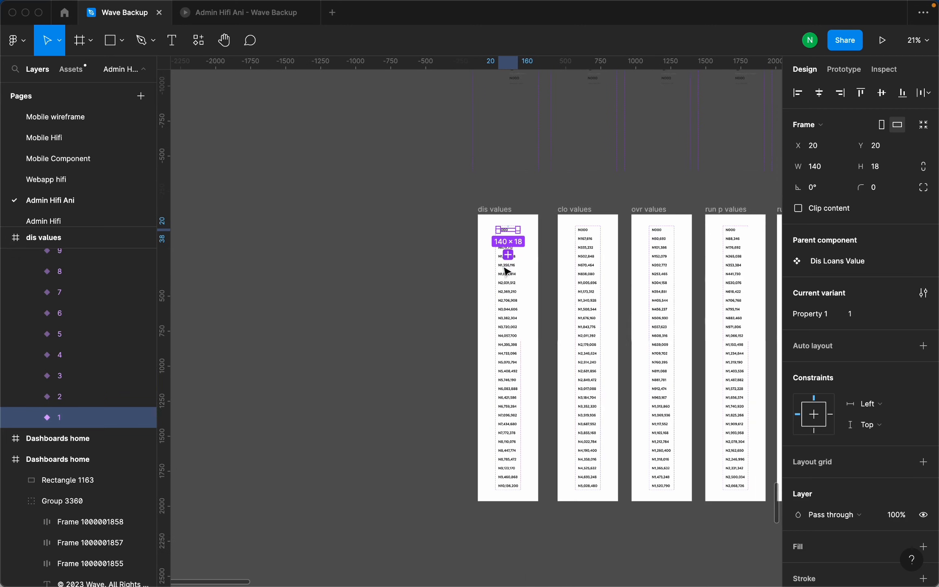
scroll(505, 271, up, 5)
click(477, 172)
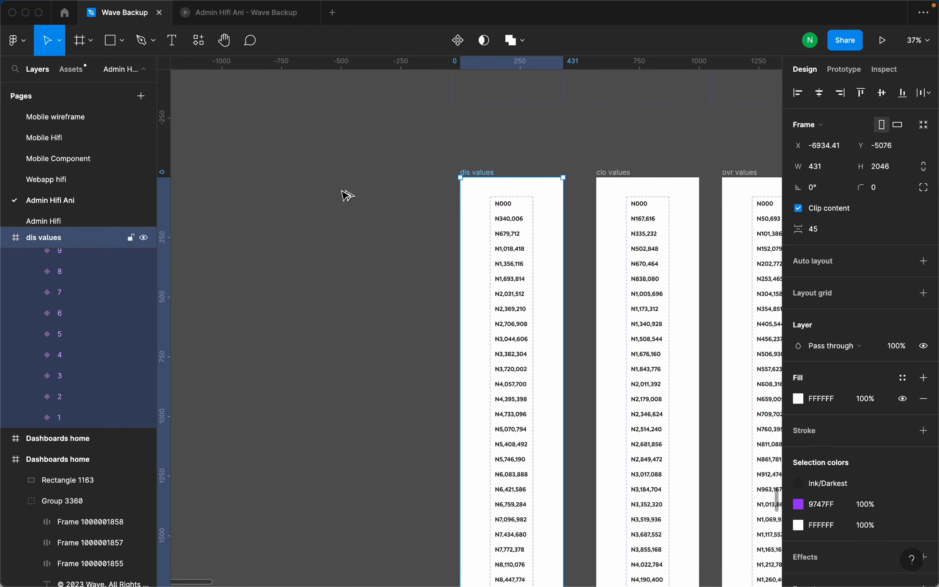
drag(342, 191, 306, 189)
click(420, 209)
click(335, 244)
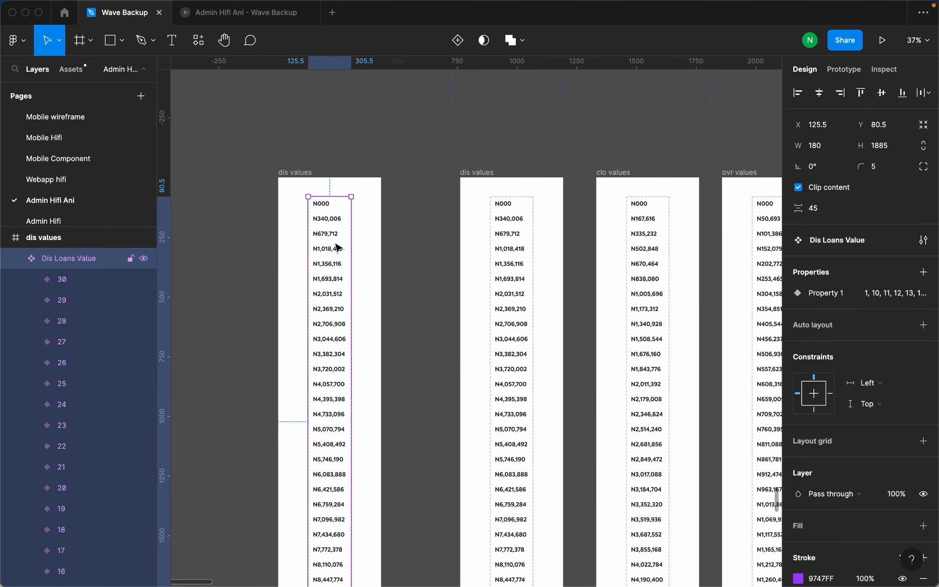
Undo the duplication of the dis values frame and return to variant 1 in the original Dis Loans Value set.
key(super+z)
key(super+z)
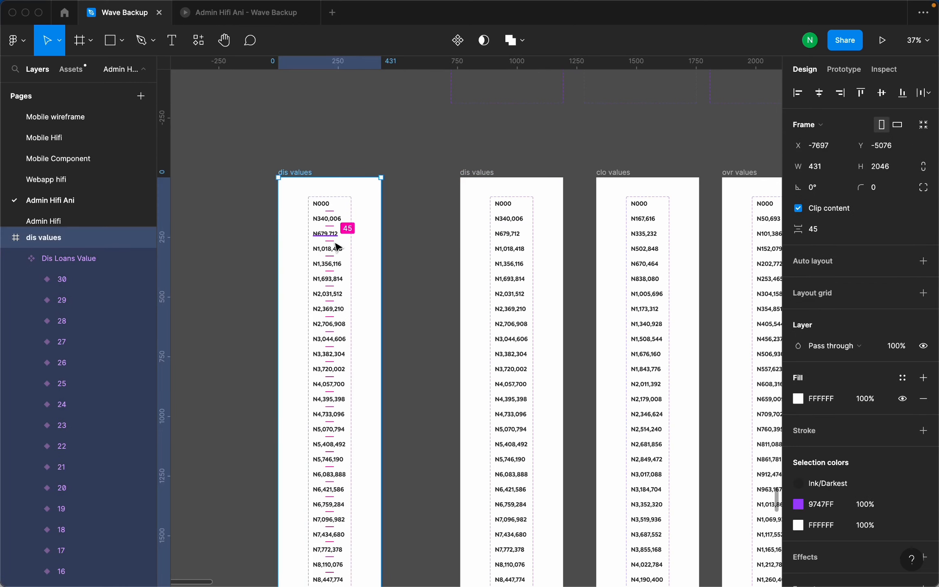
key(super+z)
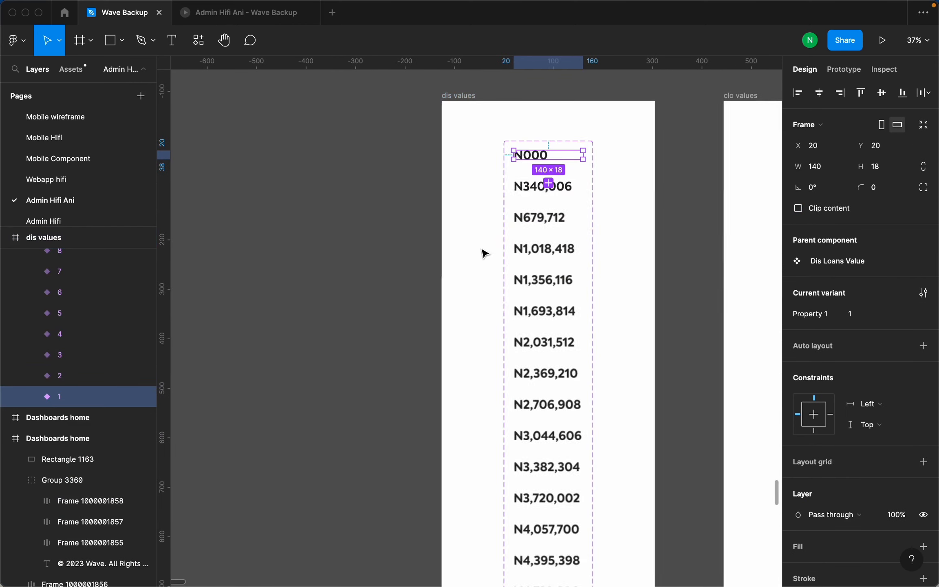
scroll(481, 251, up, 5)
scroll(489, 232, down, 2)
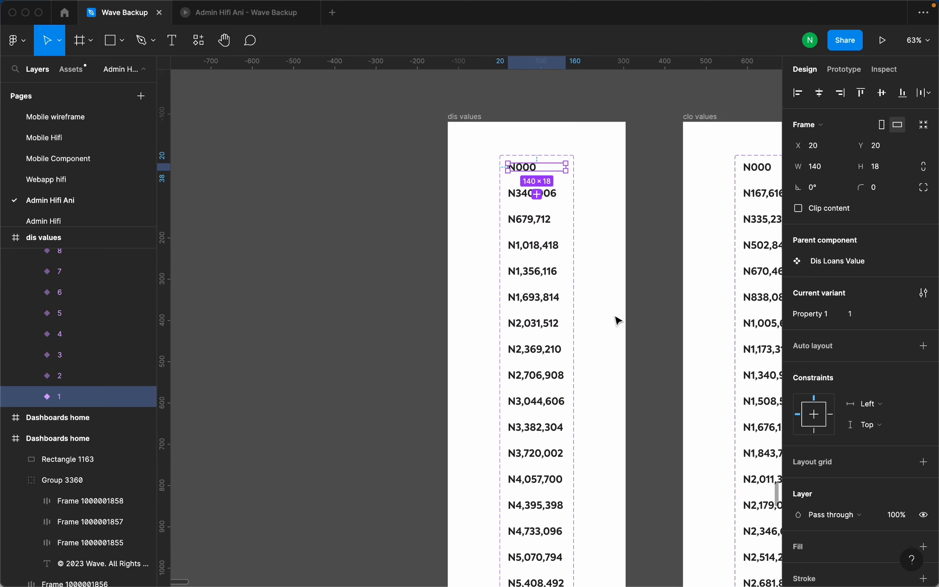
Inspect the After delay prototype interactions of variants 1 and 2 in the Dis Loans Value set.
click(845, 70)
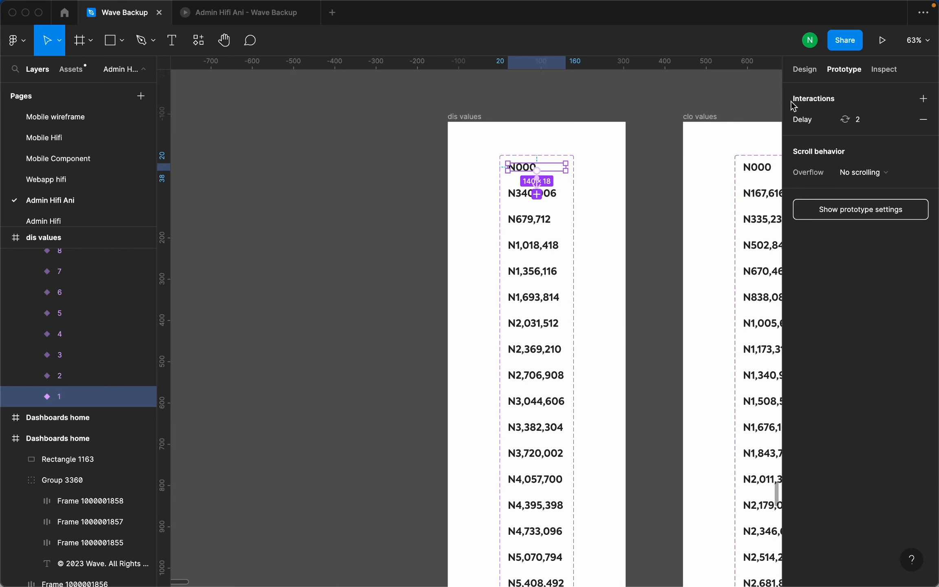
scroll(559, 171, up, 3)
scroll(517, 190, up, 4)
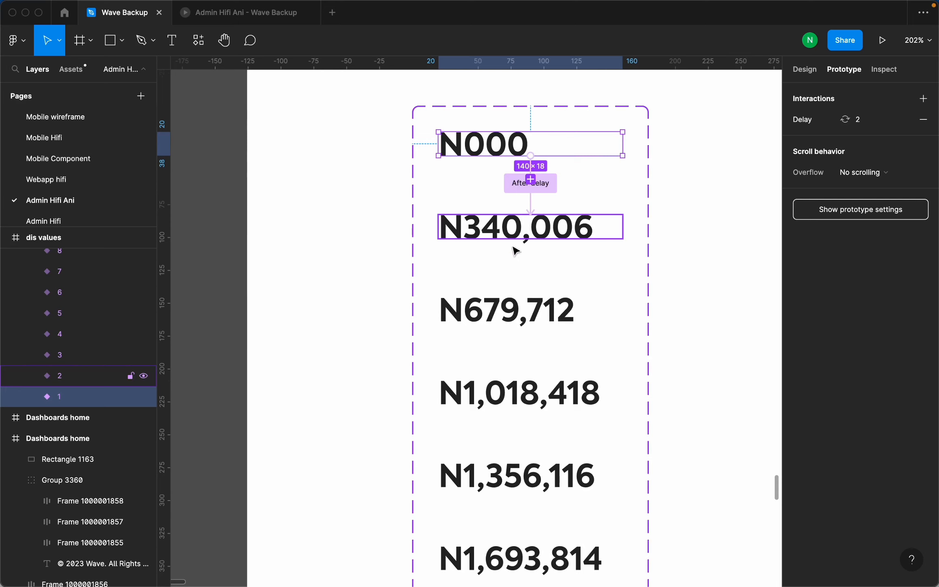
click(534, 200)
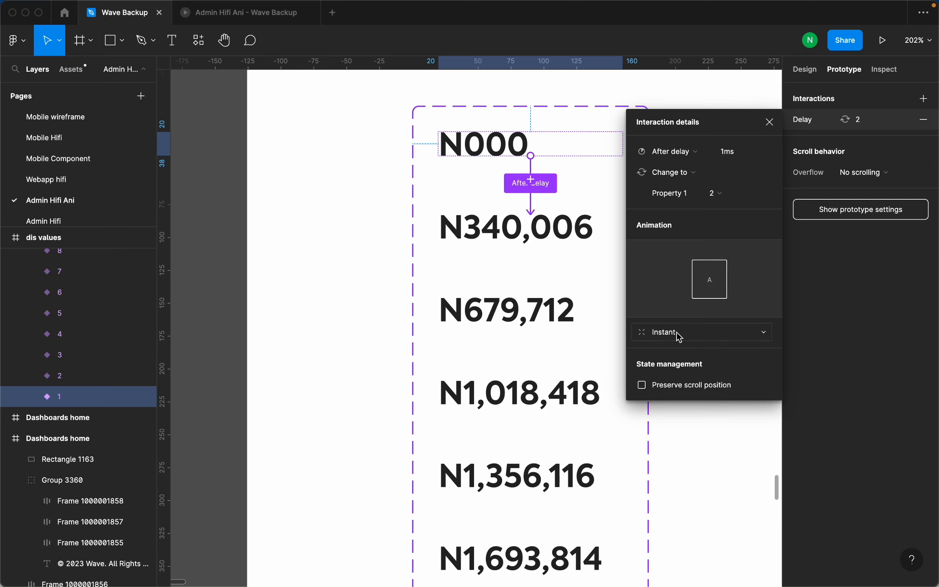
click(546, 228)
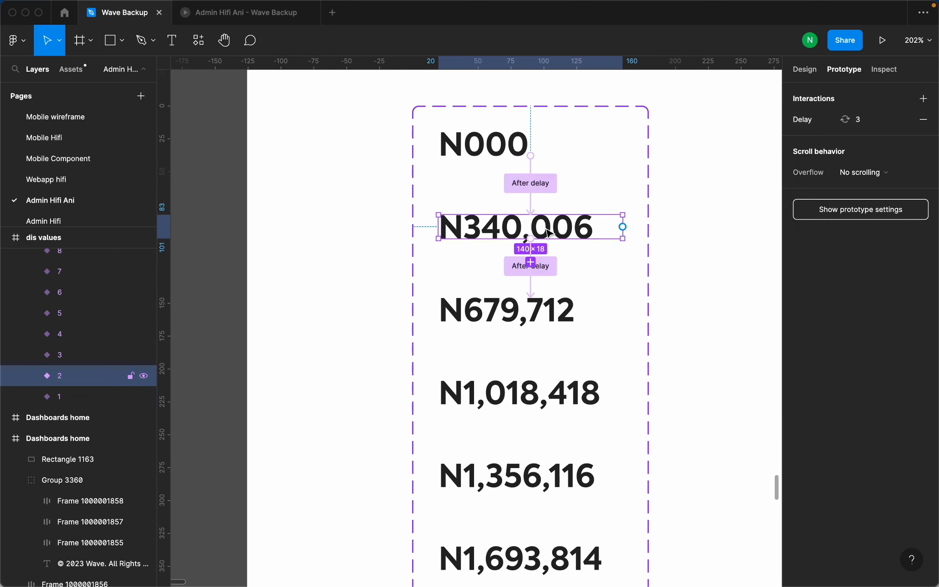
click(532, 283)
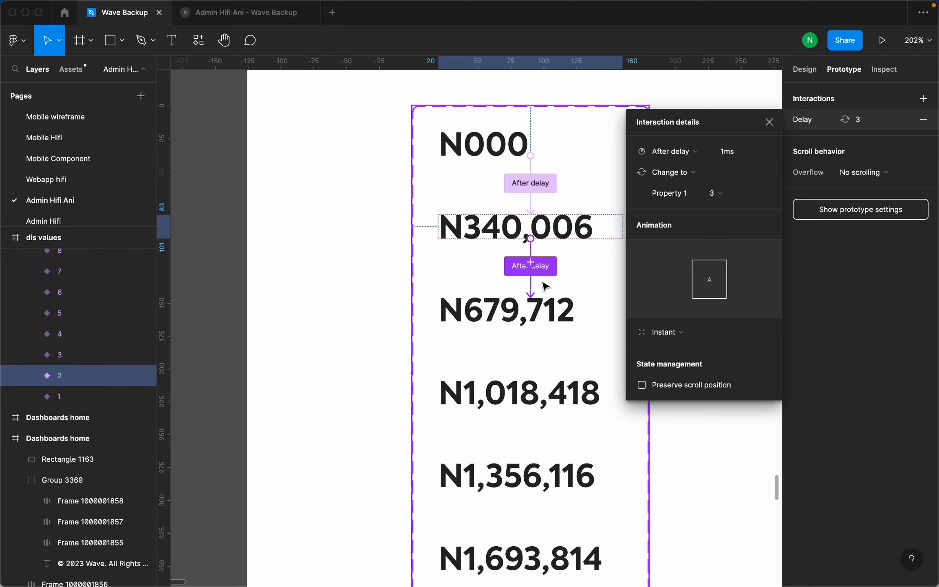
Check the After delay connections of variants 3, 4 and 5 in the Dis Loans Value set.
click(539, 322)
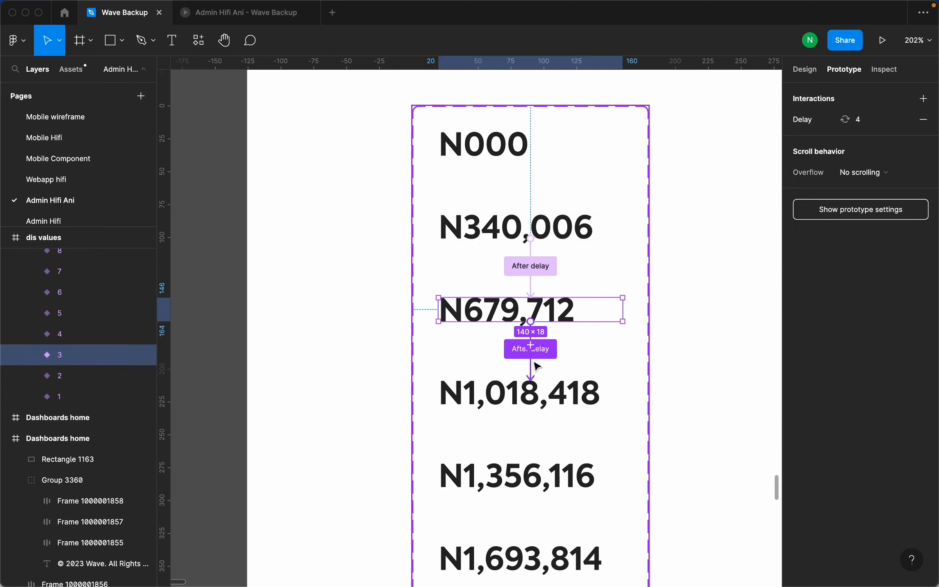
click(530, 397)
click(531, 449)
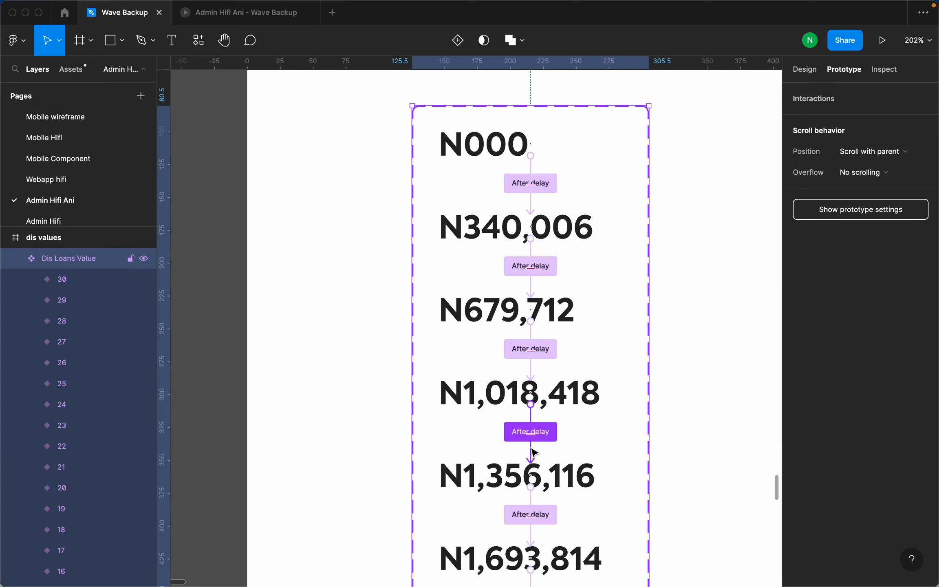
click(532, 448)
scroll(533, 451, down, 3)
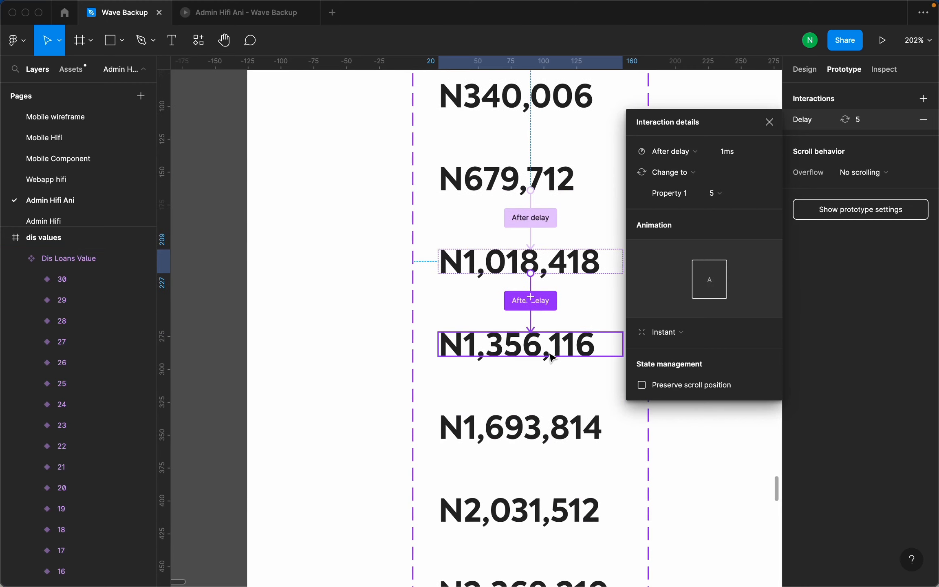
click(524, 346)
Check how the last variant in the dis values frame, N10,136,200, is connected in the prototype.
scroll(489, 391, down, 10)
scroll(487, 382, down, 10)
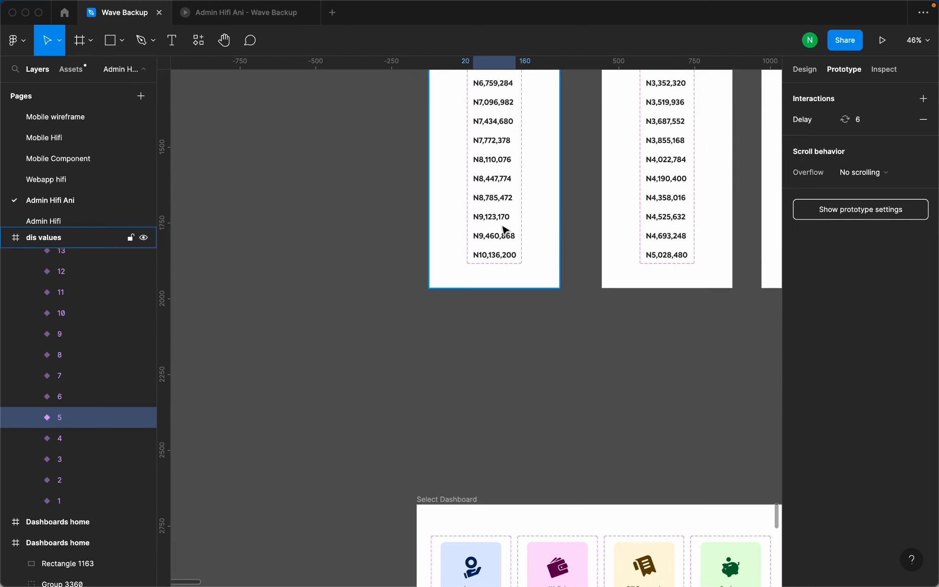
scroll(493, 261, up, 5)
click(497, 270)
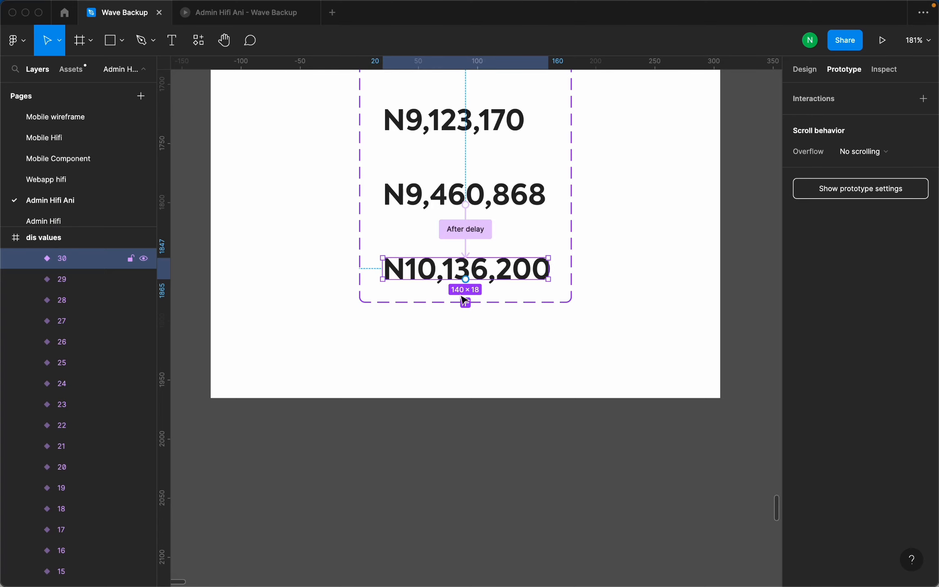
ctrl+scroll(465, 300, down, 10)
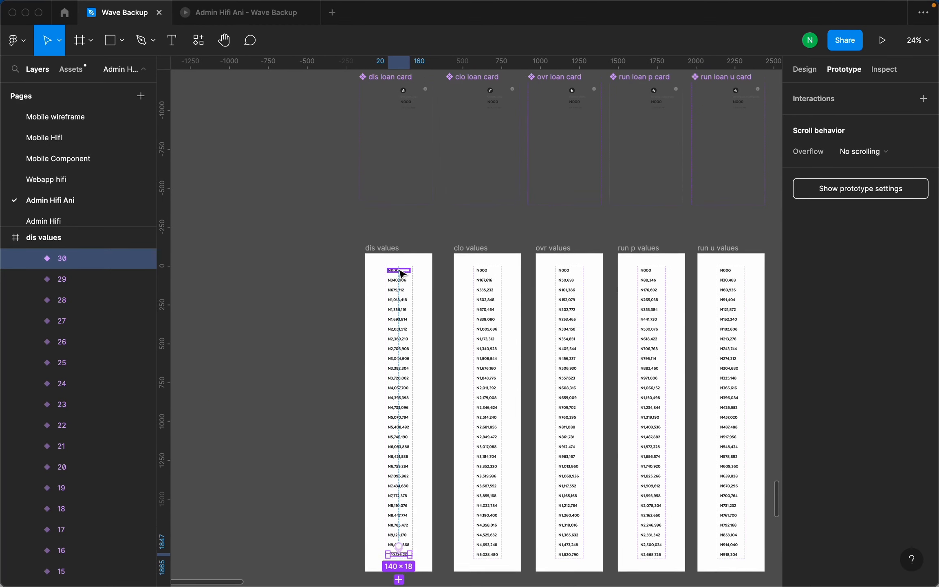
Survey the row of value frames, from dis values, clo values and ovr values to the remaining lists.
scroll(401, 274, down, 5)
ctrl+scroll(372, 112, up, 5)
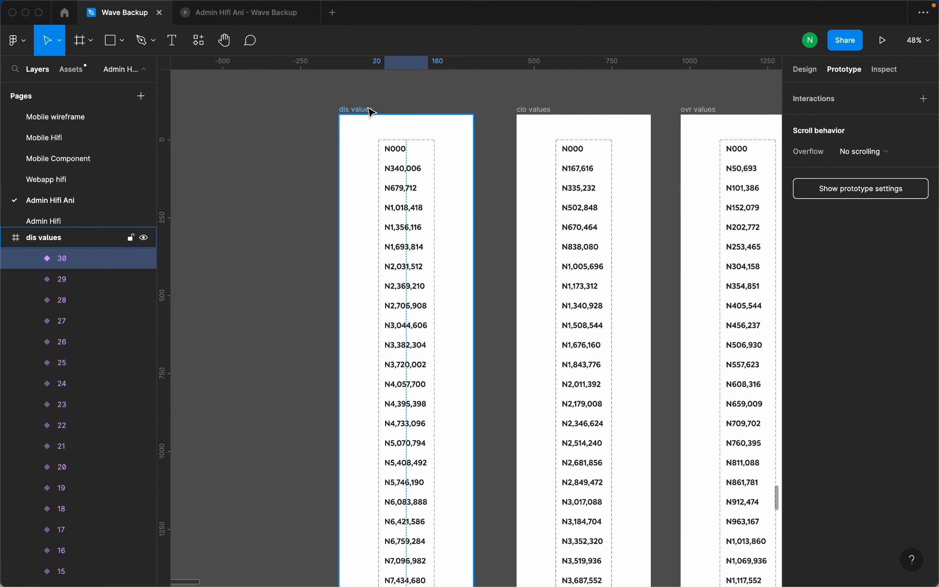
ctrl+scroll(363, 113, up, 3)
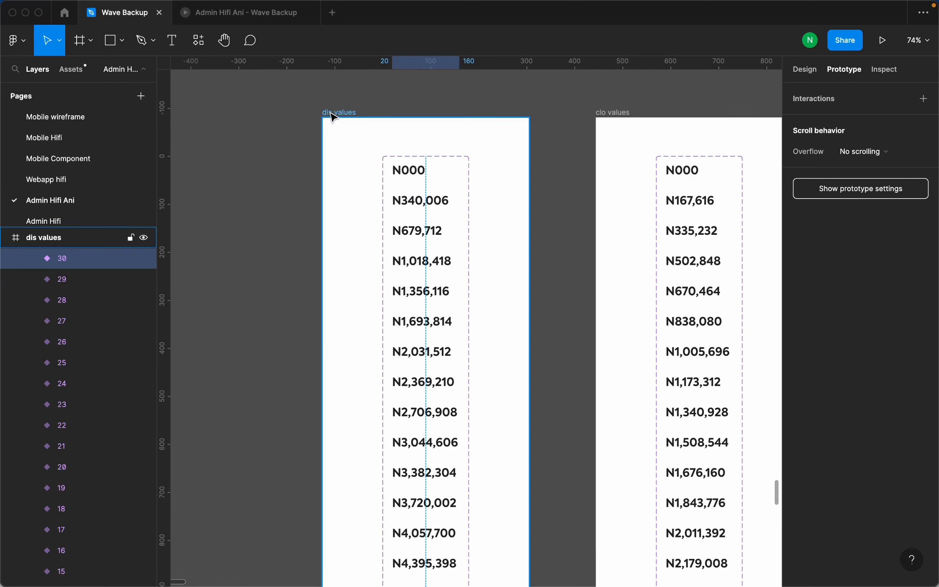
ctrl+scroll(332, 121, down, 5)
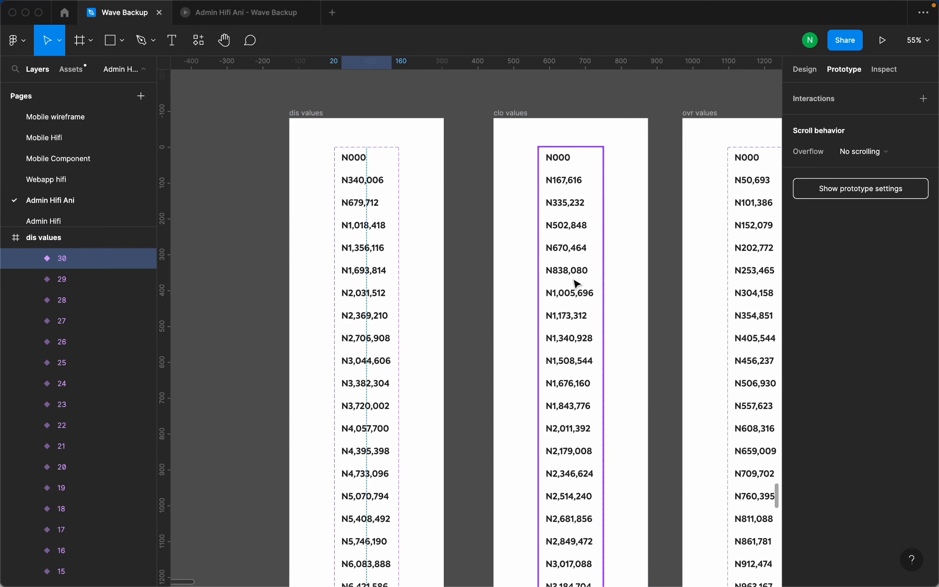
ctrl+scroll(571, 244, down, 5)
ctrl+scroll(539, 187, up, 4)
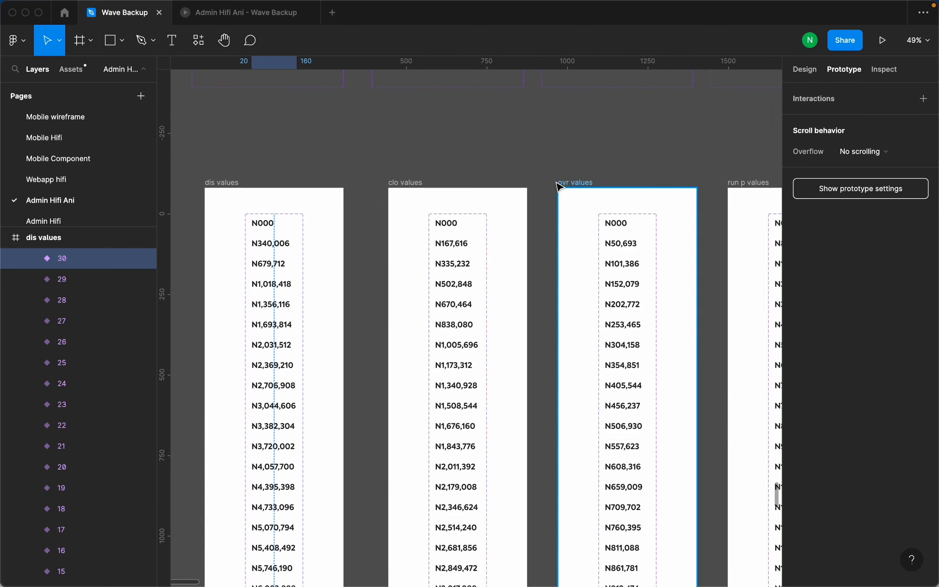
ctrl+scroll(598, 209, down, 2)
ctrl+scroll(594, 245, up, 2)
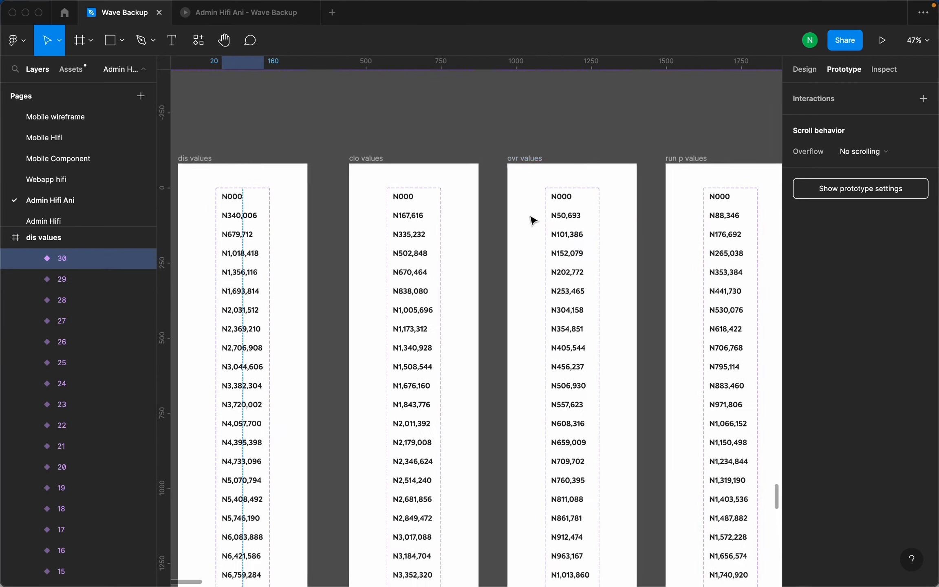
ctrl+scroll(537, 250, down, 5)
ctrl+scroll(469, 183, down, 2)
scroll(629, 203, up, 4)
ctrl+scroll(652, 261, down, 3)
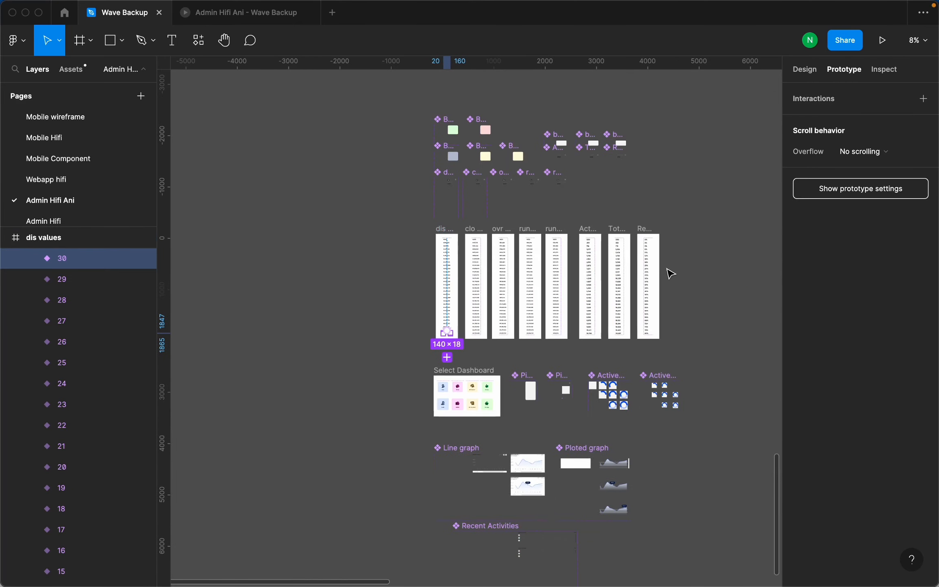
ctrl+scroll(652, 280, up, 2)
ctrl+scroll(430, 281, up, 6)
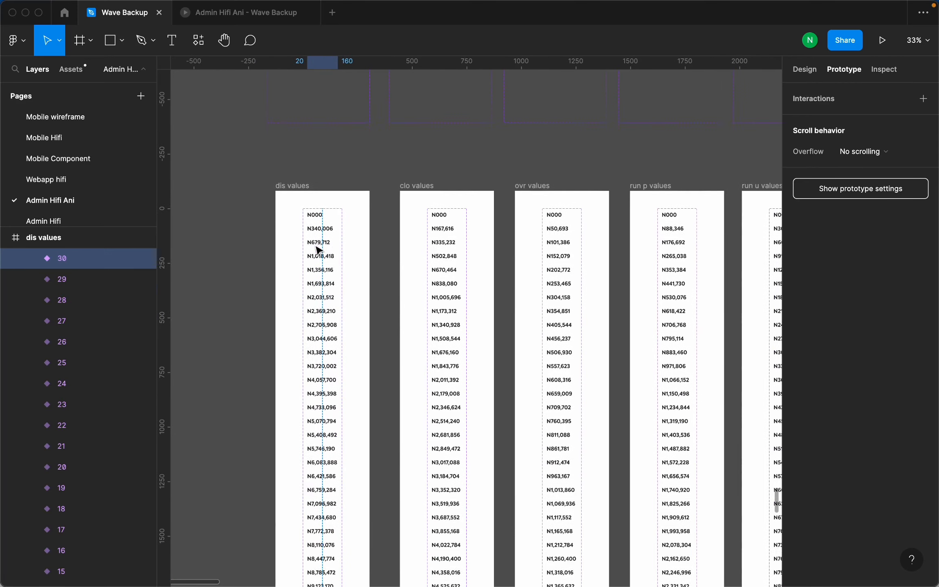
Compare the amount sequences in the dis values and clo values frames from start to end.
ctrl+scroll(310, 285, up, 4)
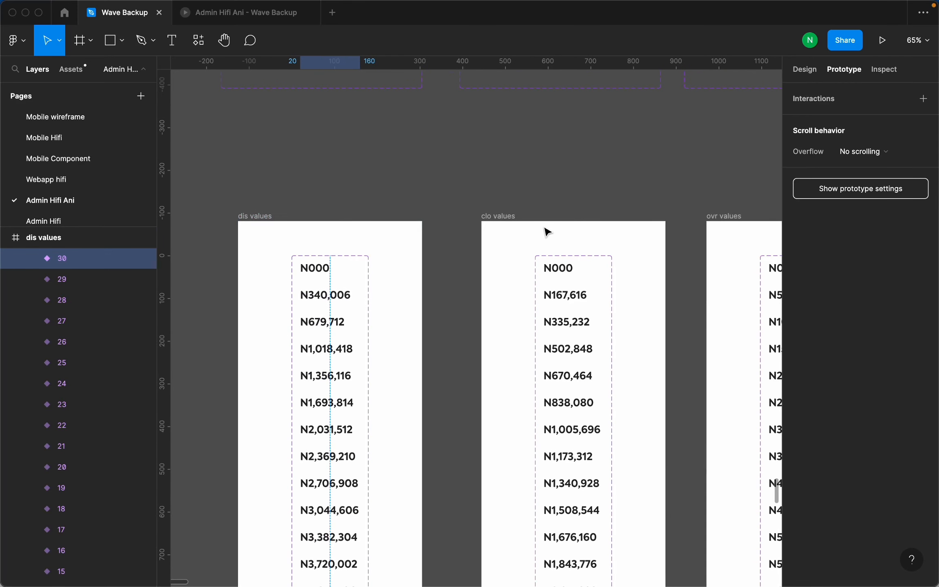
scroll(510, 214, down, 2)
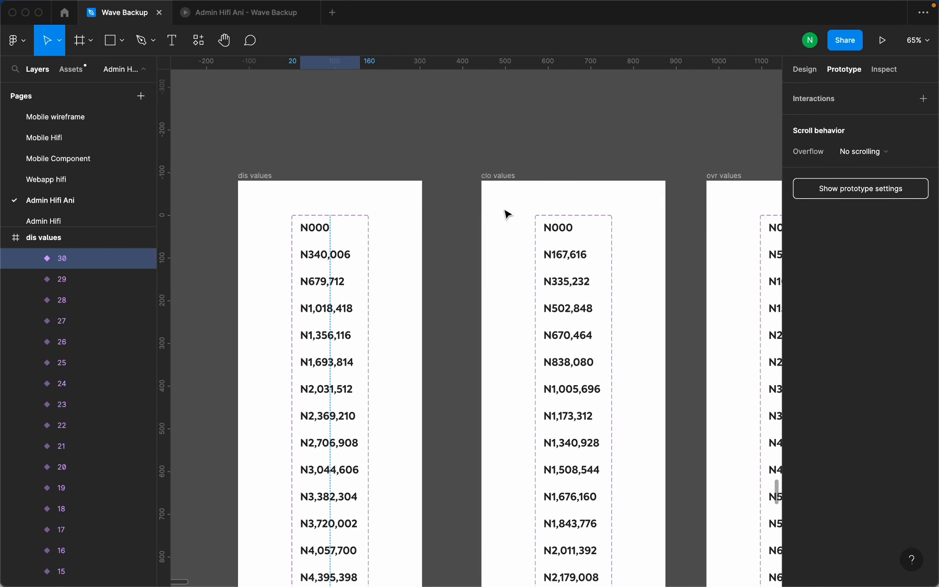
scroll(573, 212, down, 6)
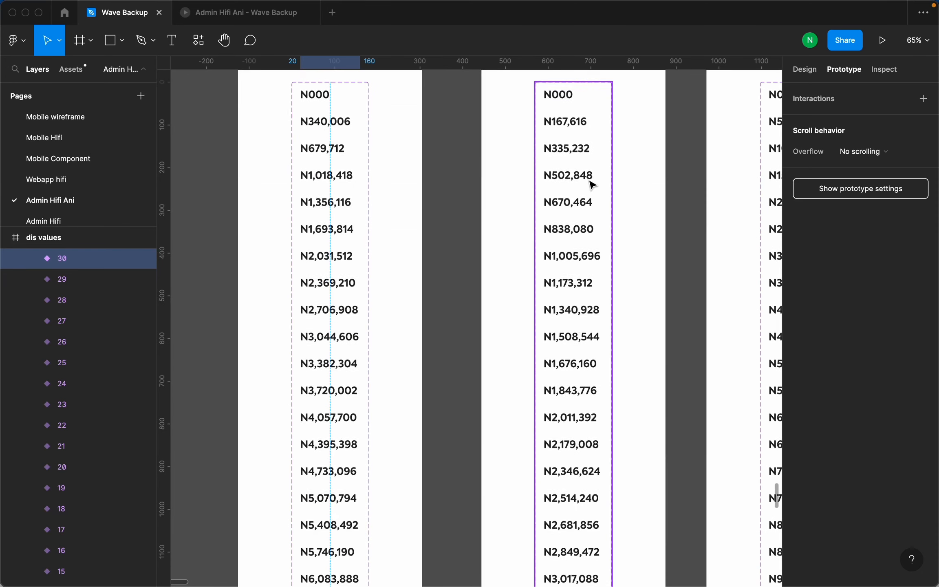
scroll(579, 212, up, 5)
scroll(583, 309, down, 20)
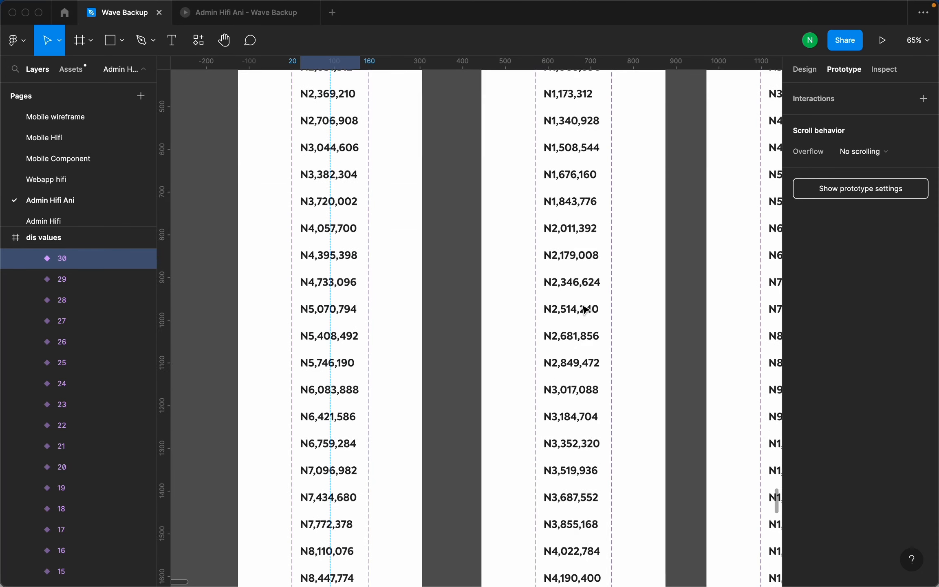
scroll(407, 310, up, 2)
scroll(367, 306, up, 3)
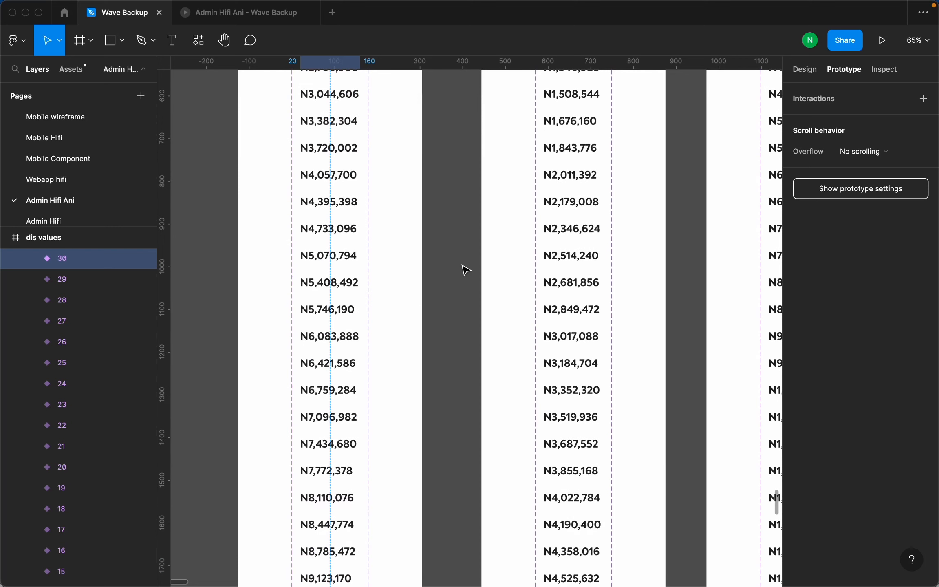
Inspect the delay interaction of the N5,070,794 variant, then view the prototype connections across all the value lists.
click(349, 261)
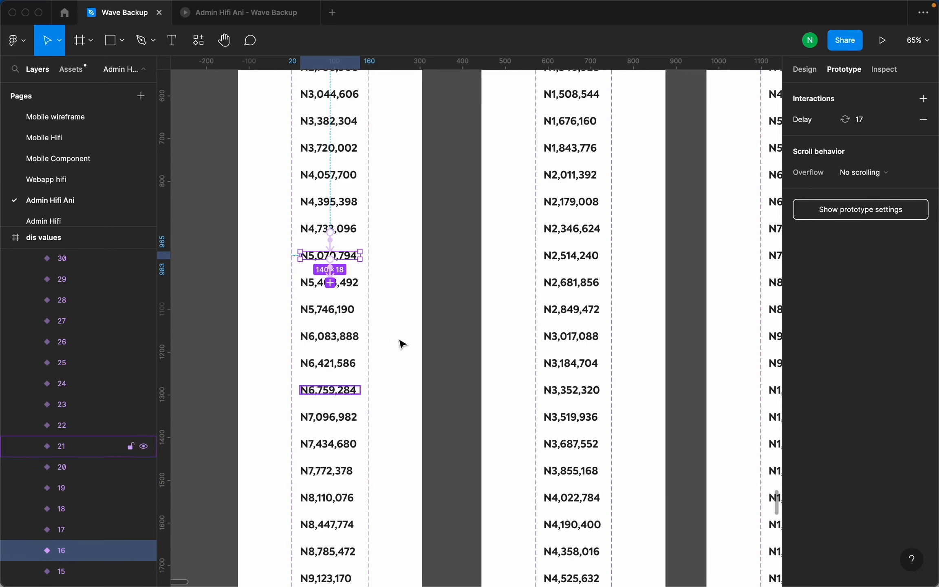
scroll(402, 304, down, 5)
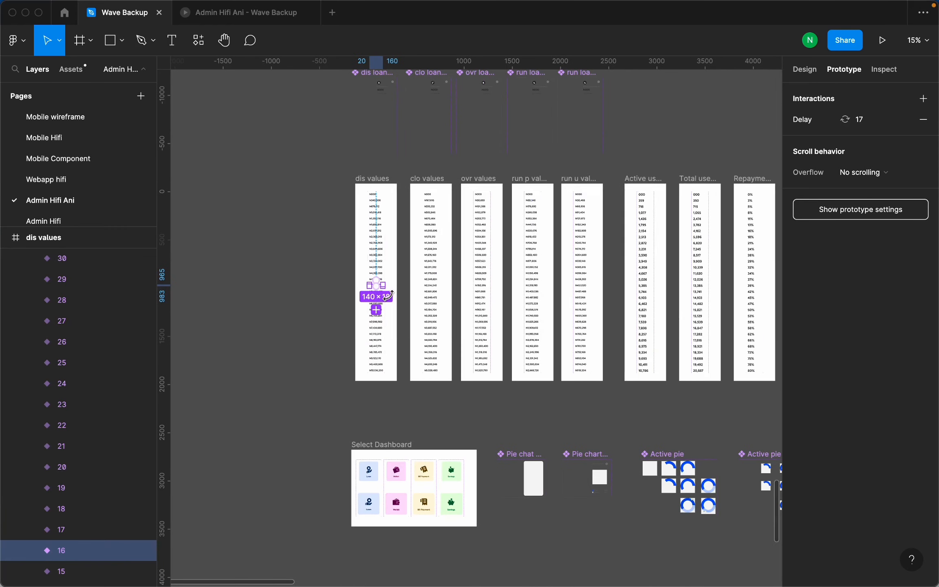
click(298, 211)
scroll(383, 182, up, 5)
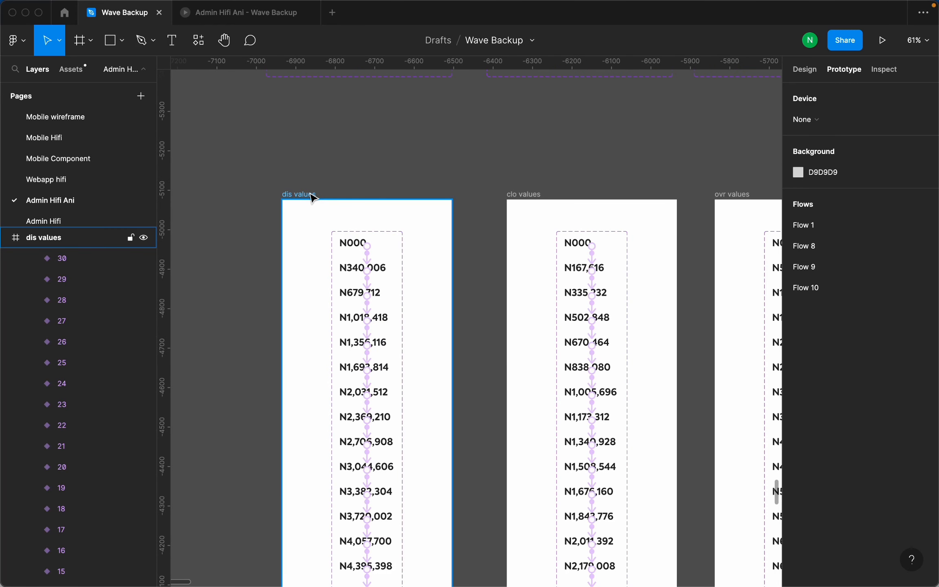
Copy variant 1 (N000) of Dis Loans Value into the Overview frame and place it below the Overview heading.
click(354, 244)
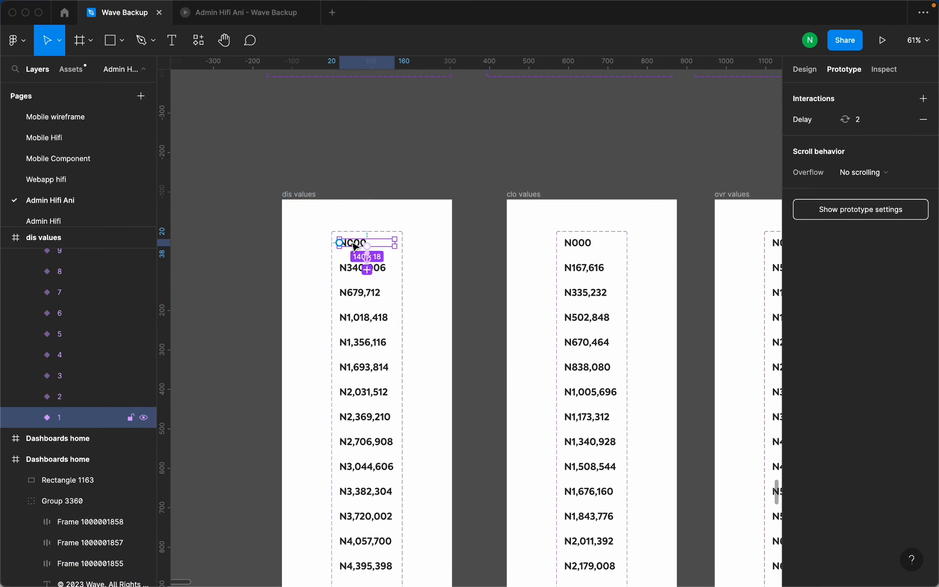
scroll(354, 247, down, 5)
click(805, 69)
key(shift+1)
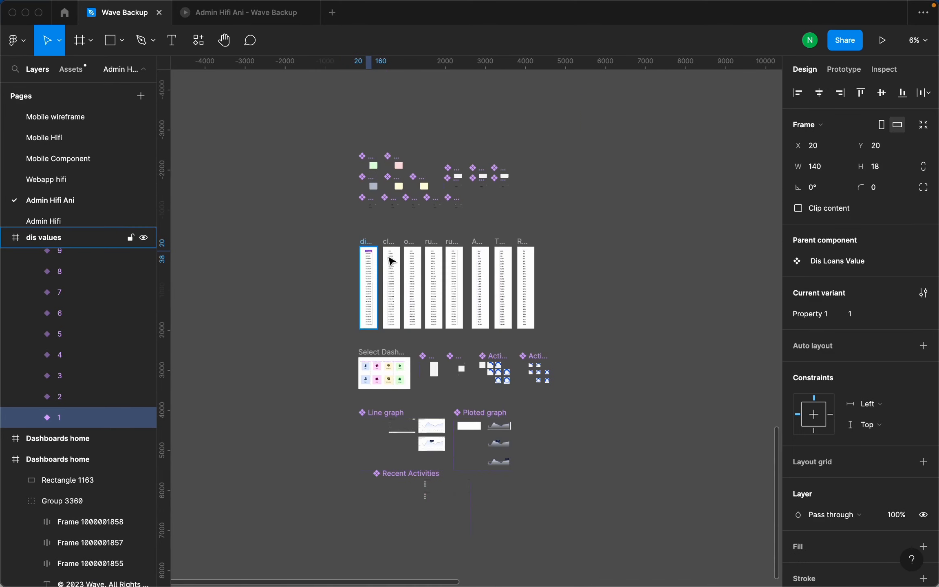
scroll(559, 295, down, 4)
scroll(696, 267, up, 7)
scroll(453, 260, down, 3)
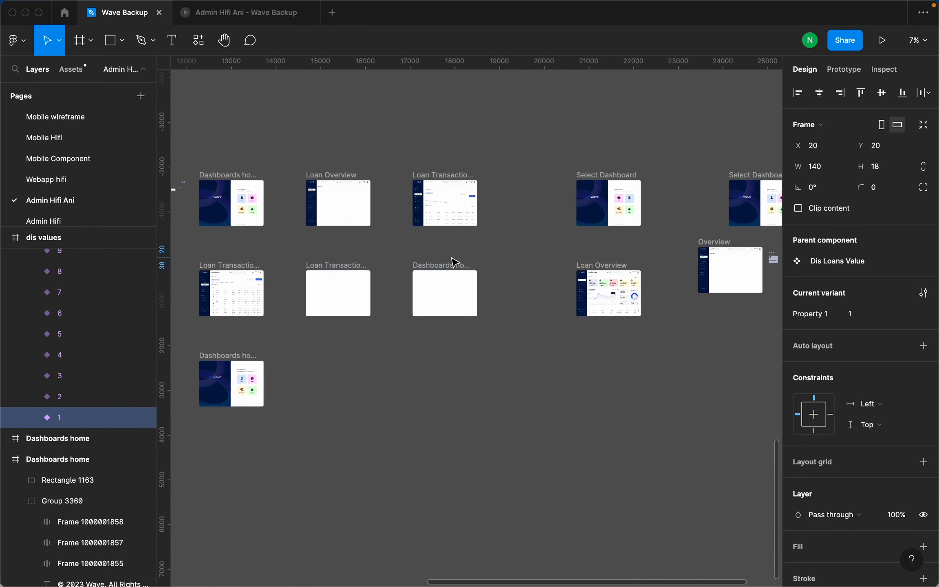
scroll(318, 196, up, 3)
scroll(314, 216, down, 5)
scroll(540, 247, up, 10)
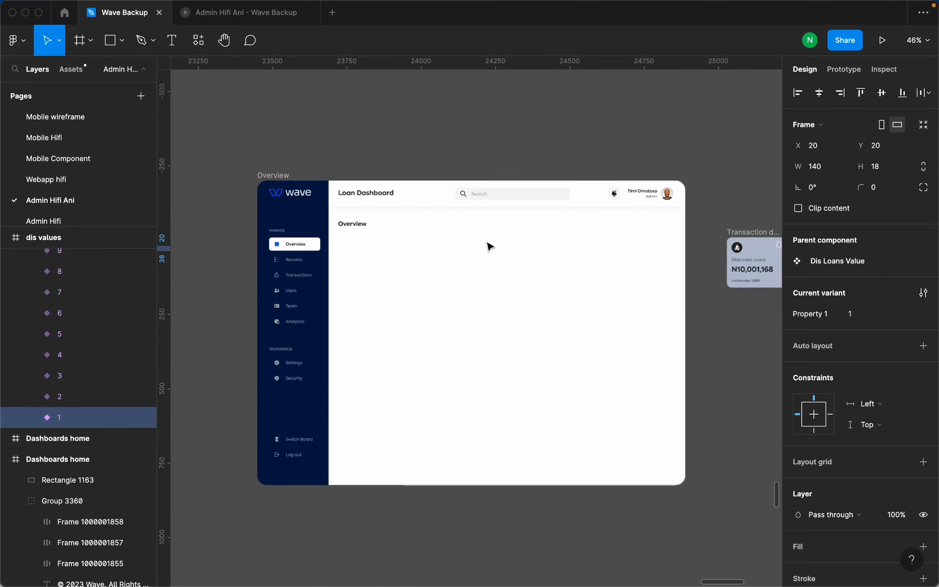
click(294, 175)
key(ctrl+v)
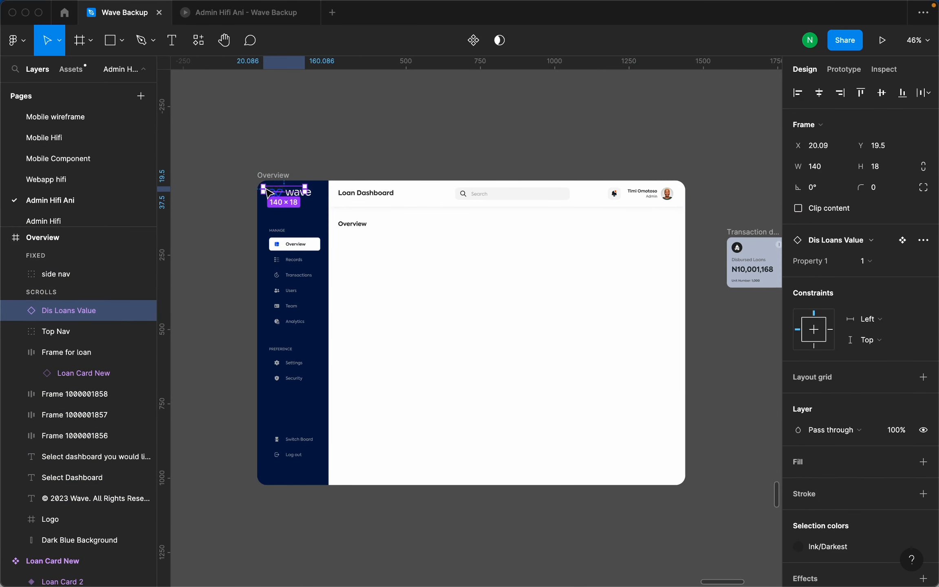
scroll(273, 195, up, 5)
drag(269, 190, 552, 436)
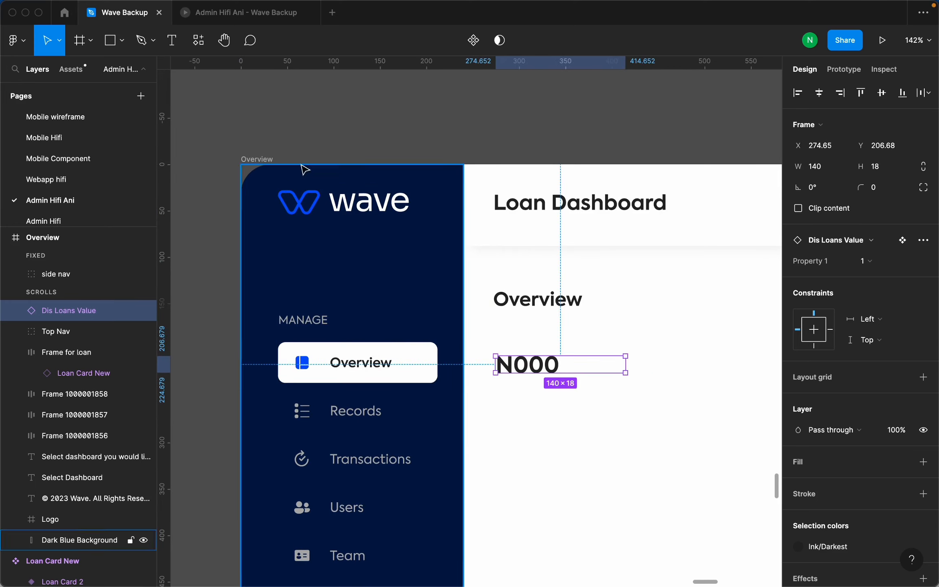
Preview the Loan dashboard twice from the start of the prototype to check the amount counting up on Overview.
click(249, 15)
key(r)
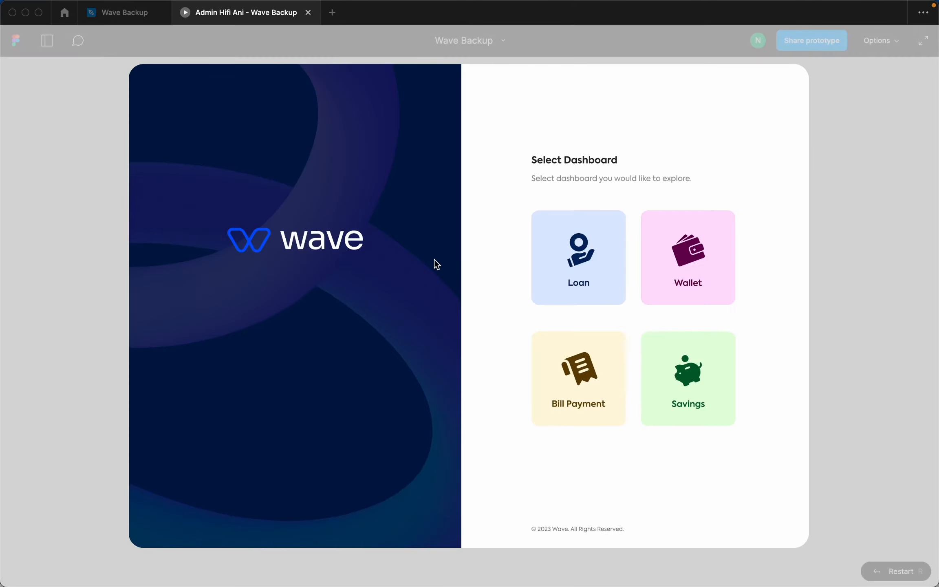
click(576, 273)
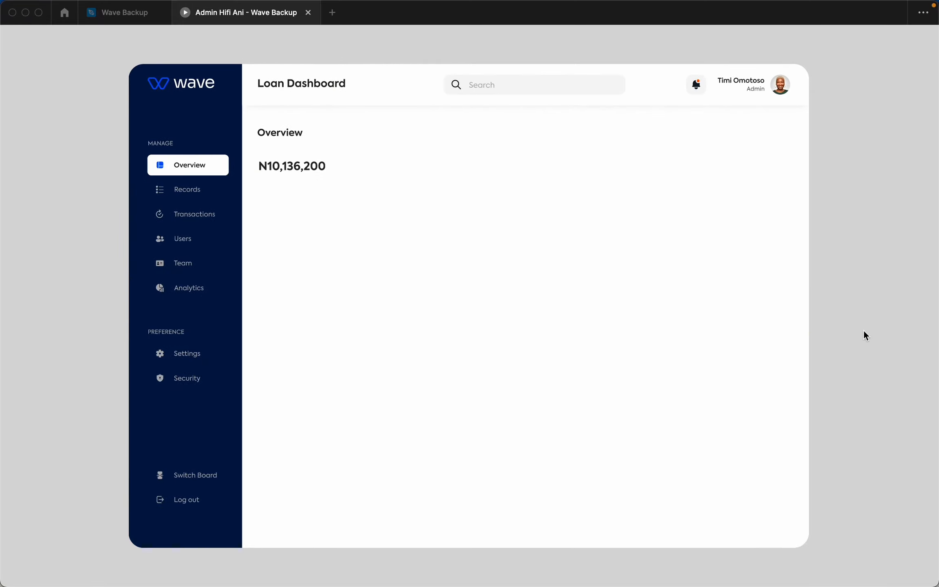
key(r)
click(592, 269)
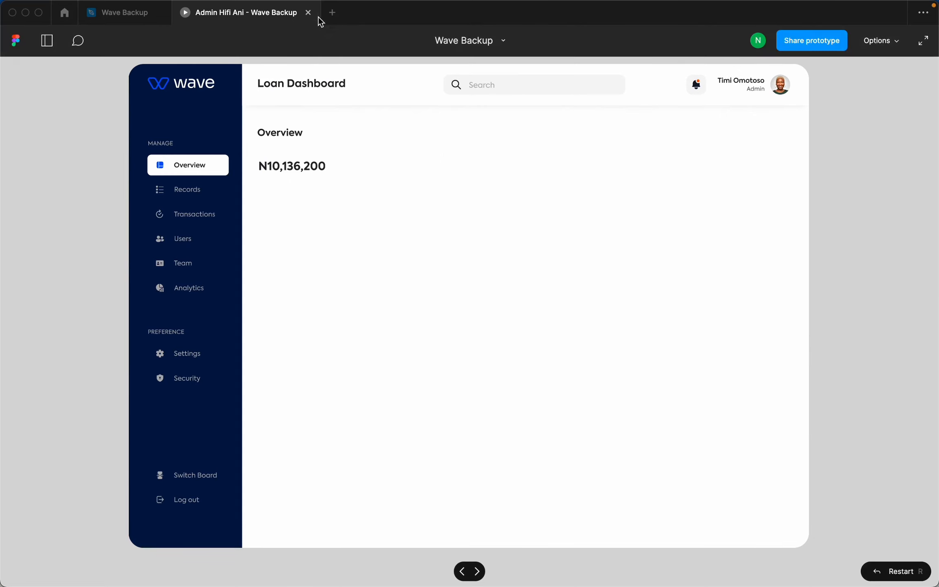
Return to the design file and move the Dis Loans Value instance out of the Overview frame onto empty canvas below the loan cards.
click(129, 14)
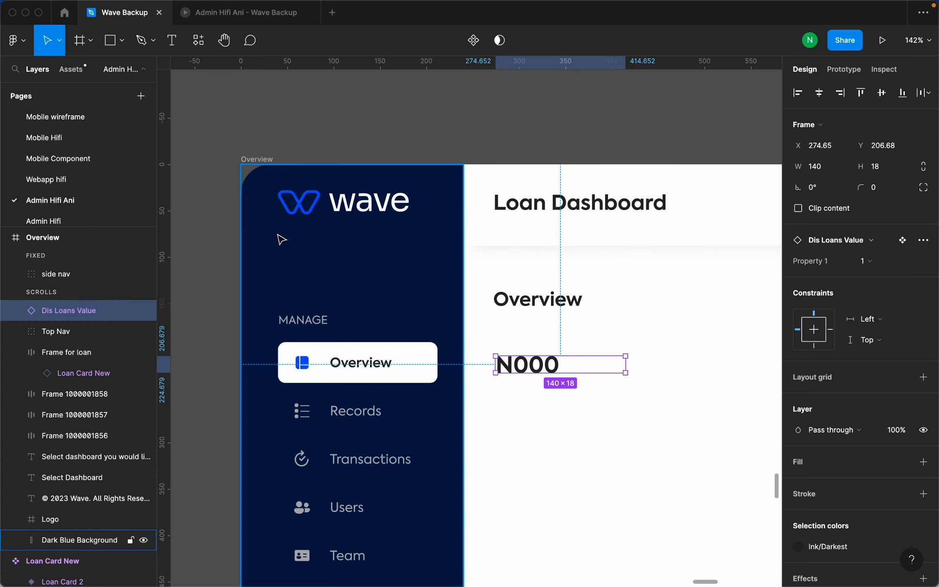
scroll(279, 237, down, 5)
scroll(438, 296, up, 4)
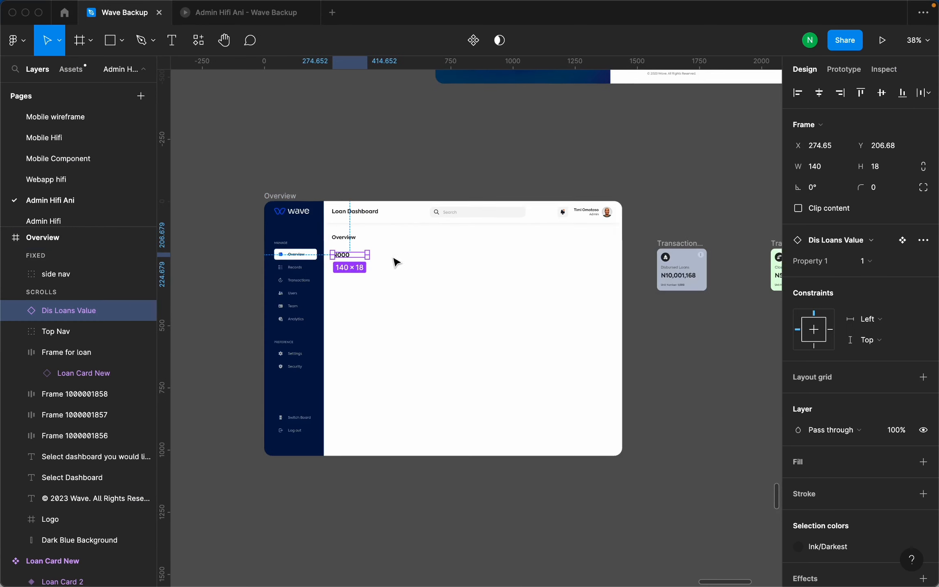
scroll(326, 204, down, 3)
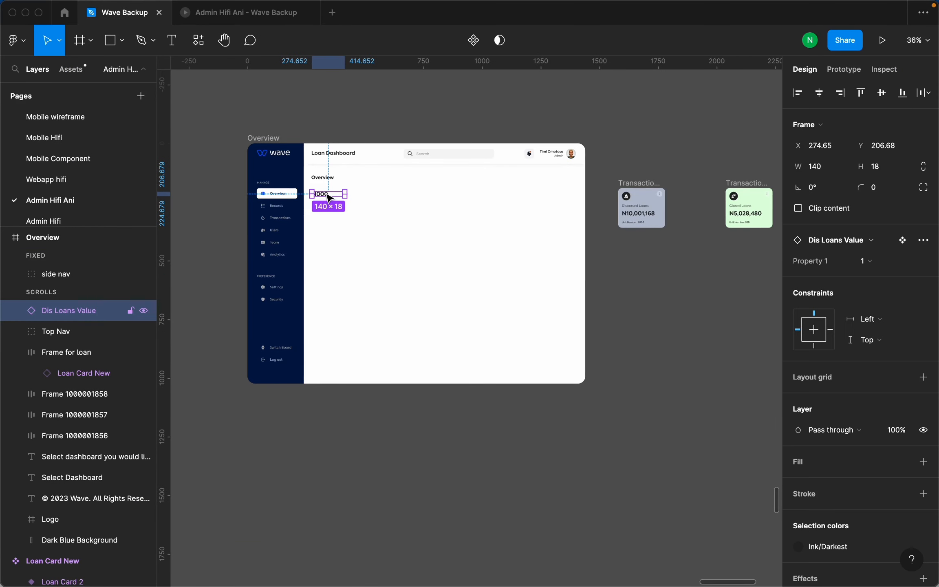
drag(328, 196, 745, 297)
Duplicate the Disbursed Loans card and place the copy directly below the original at X 18220, Y -4610.
scroll(719, 268, up, 6)
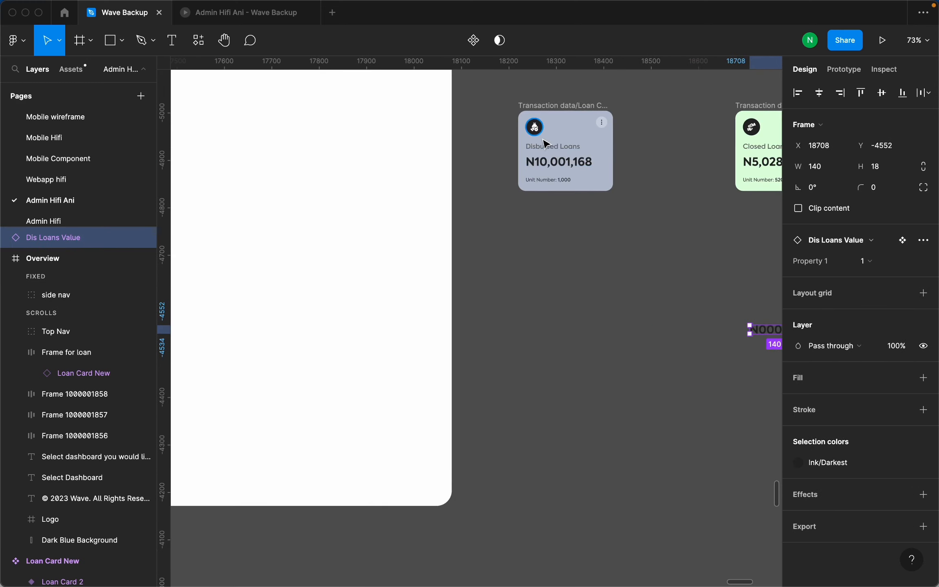
scroll(552, 147, up, 3)
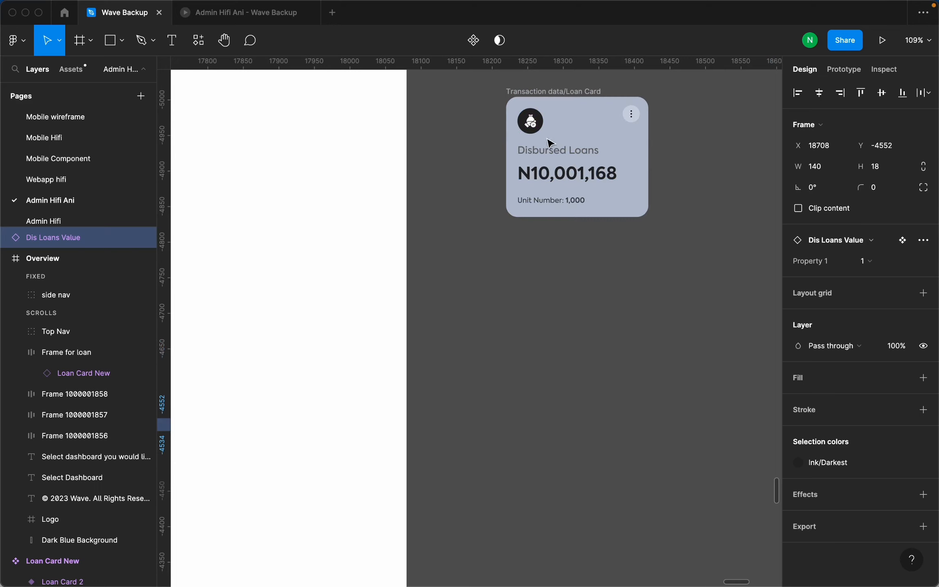
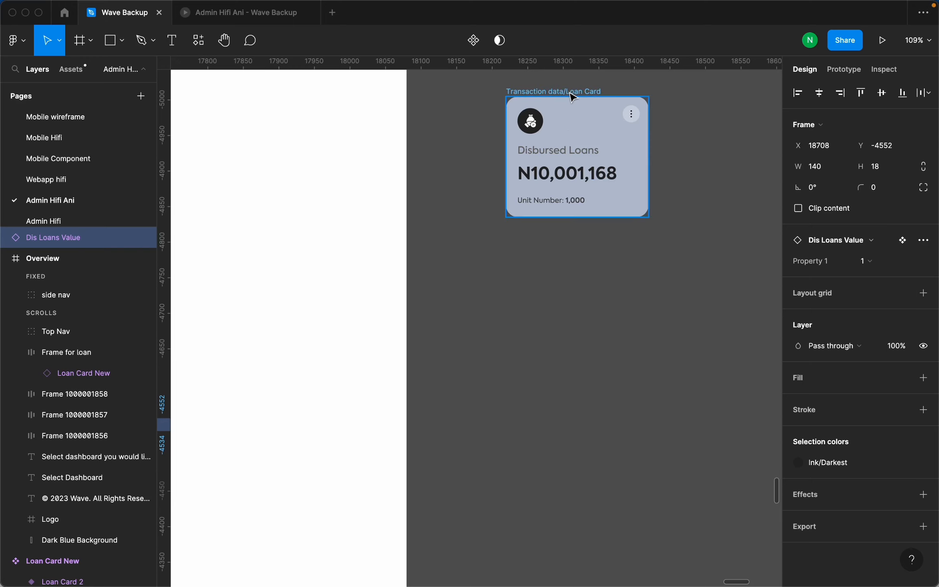
scroll(574, 102, down, 5)
scroll(579, 117, up, 2)
drag(606, 147, 595, 304)
key(shift+2)
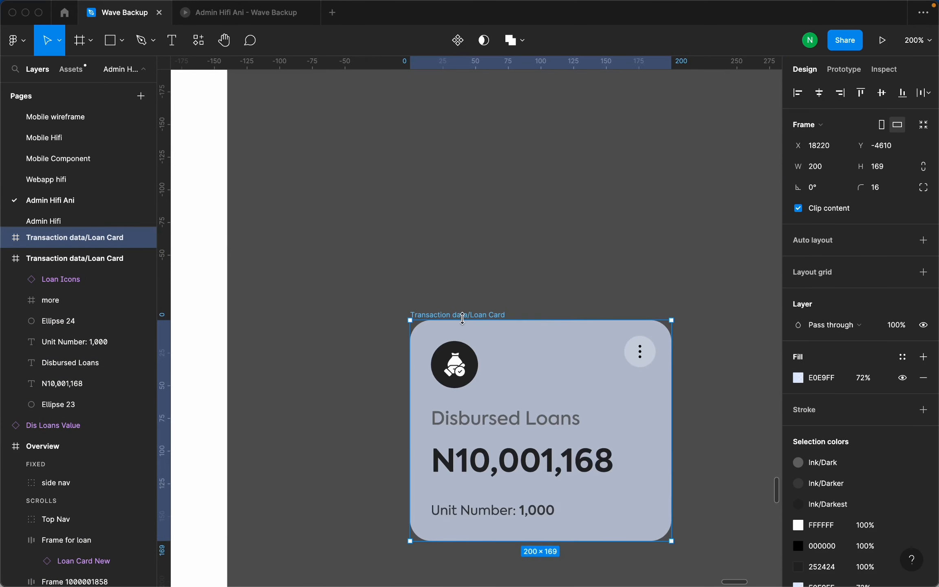
Open the name of the duplicated Disbursed Loans card frame for editing.
double_click(472, 315)
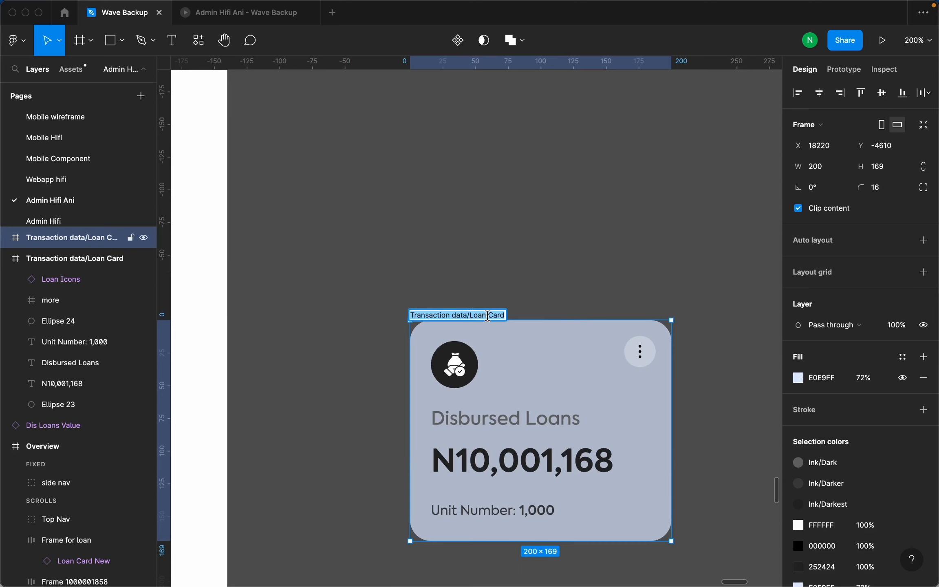
Rename the copied Disbursed Loans card frame as Dis Background.
text(Dis Background)
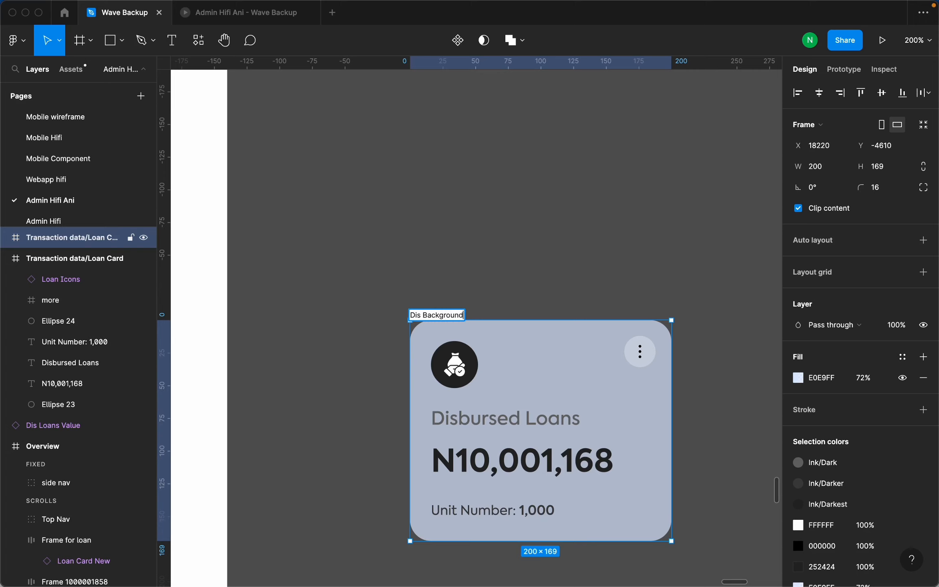
key(Return)
scroll(479, 265, down, 5)
scroll(480, 265, up, 5)
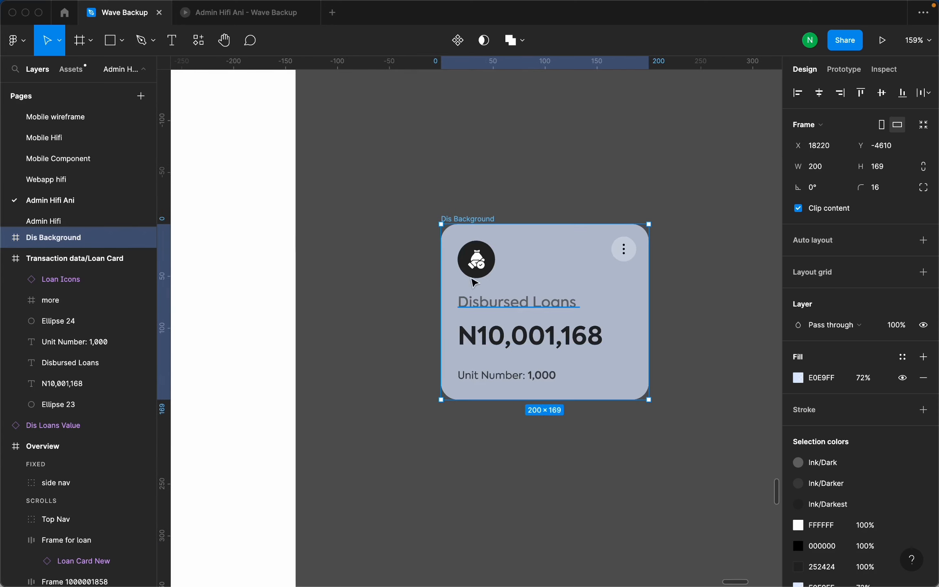
click(480, 265)
shift+click(467, 271)
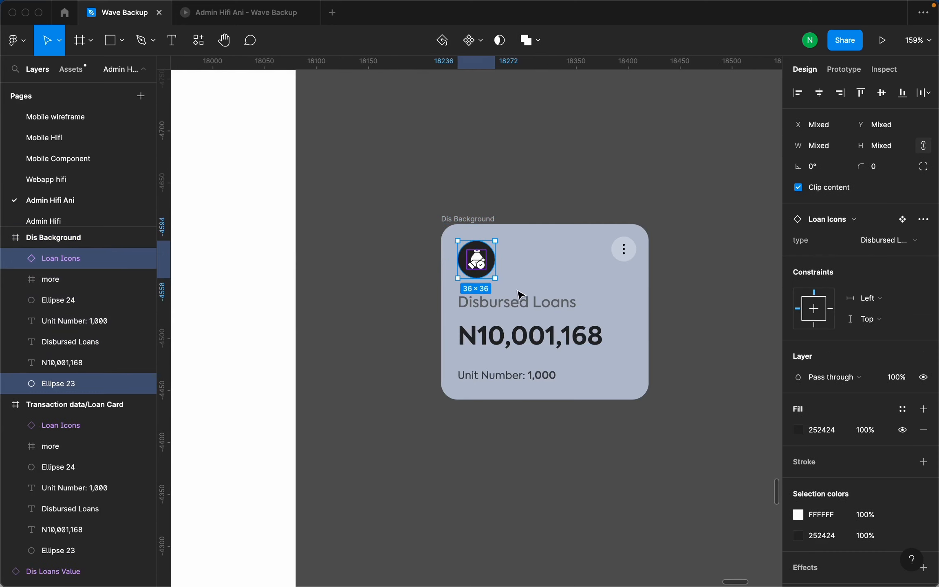
shift+click(522, 303)
shift+click(530, 336)
shift+click(508, 375)
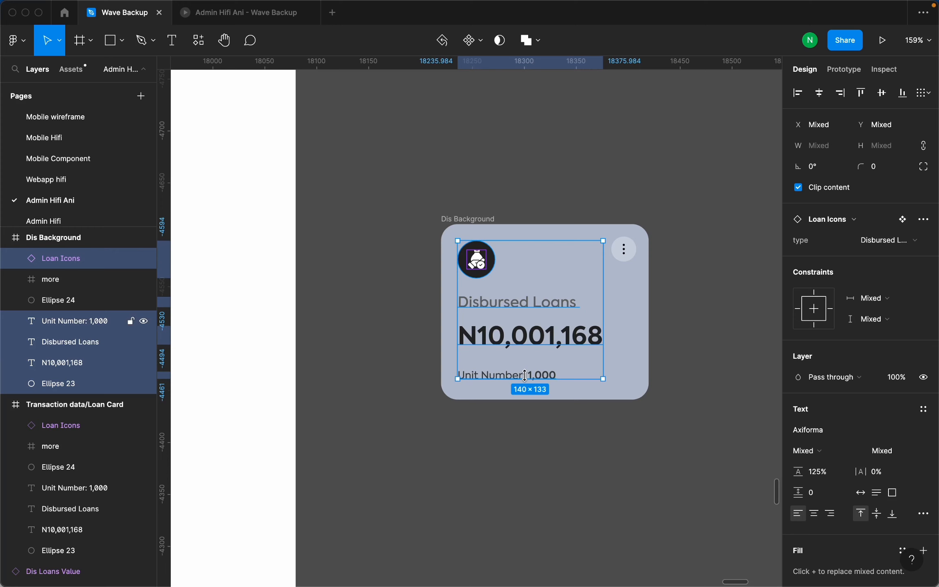
shift+click(626, 252)
scroll(625, 253, up, 5)
scroll(626, 285, up, 2)
shift+click(625, 310)
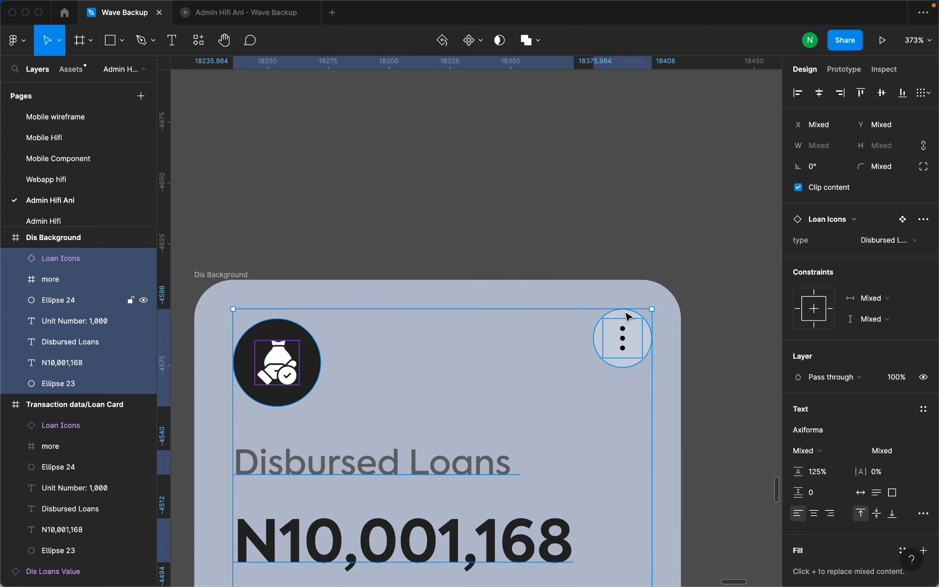
key(Delete)
scroll(440, 325, down, 5)
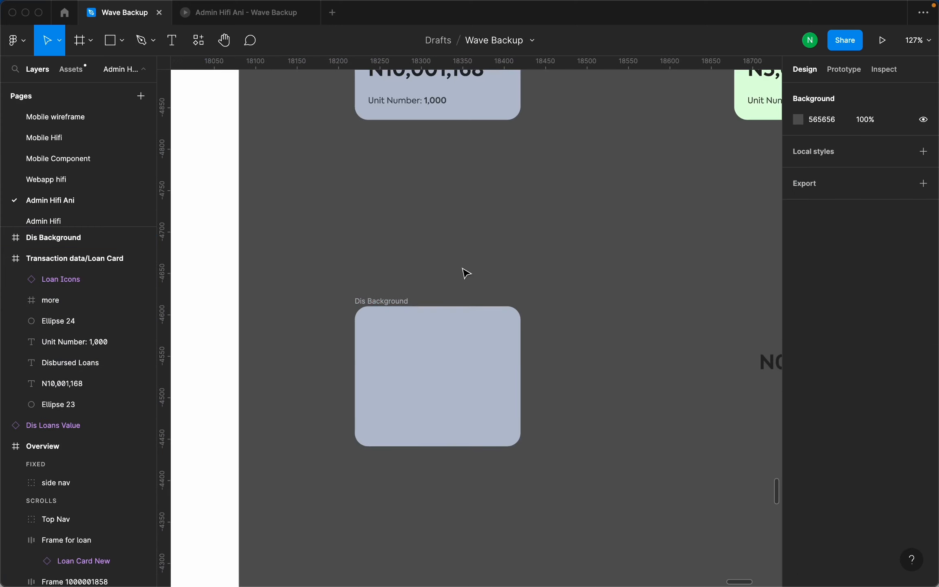
scroll(424, 281, down, 2)
click(417, 294)
key(ctrl+v)
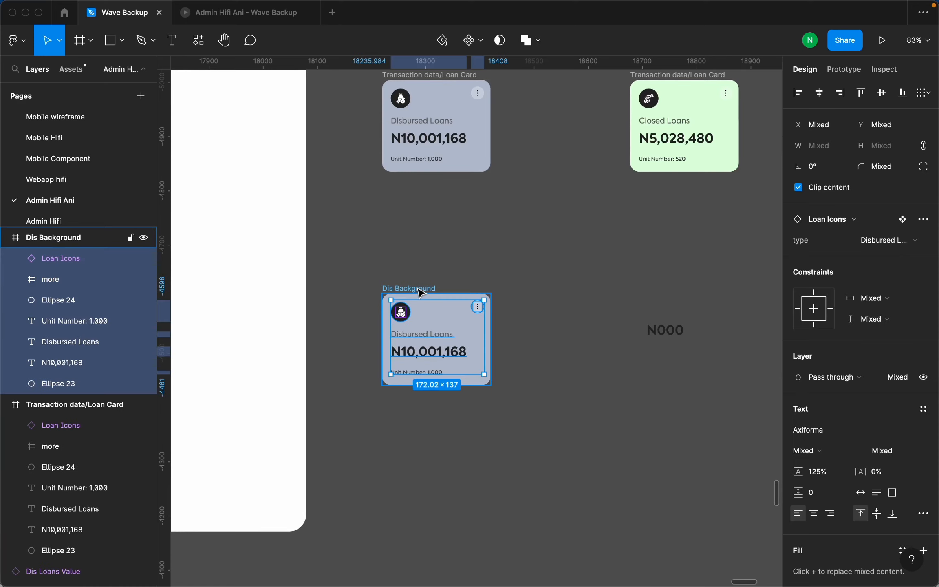
Duplicate the Dis Background card up and to the right, and delete all contents of the original card.
drag(531, 234, 546, 197)
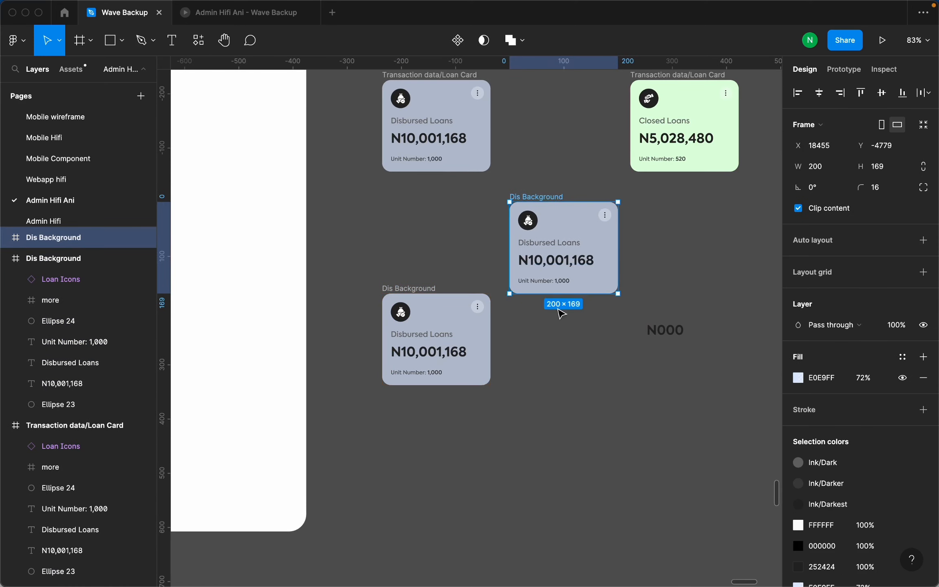
click(514, 344)
click(440, 354)
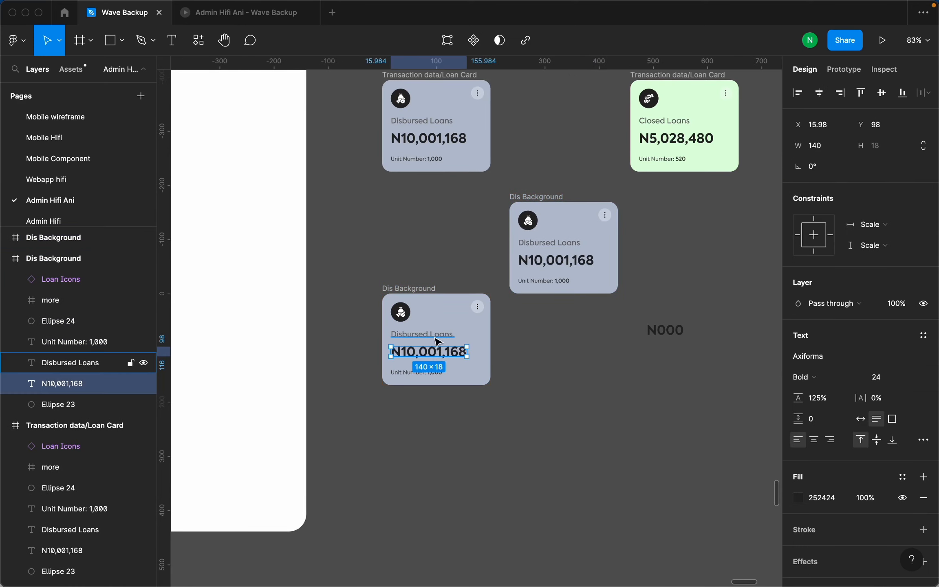
key(Escape)
drag(488, 376, 377, 306)
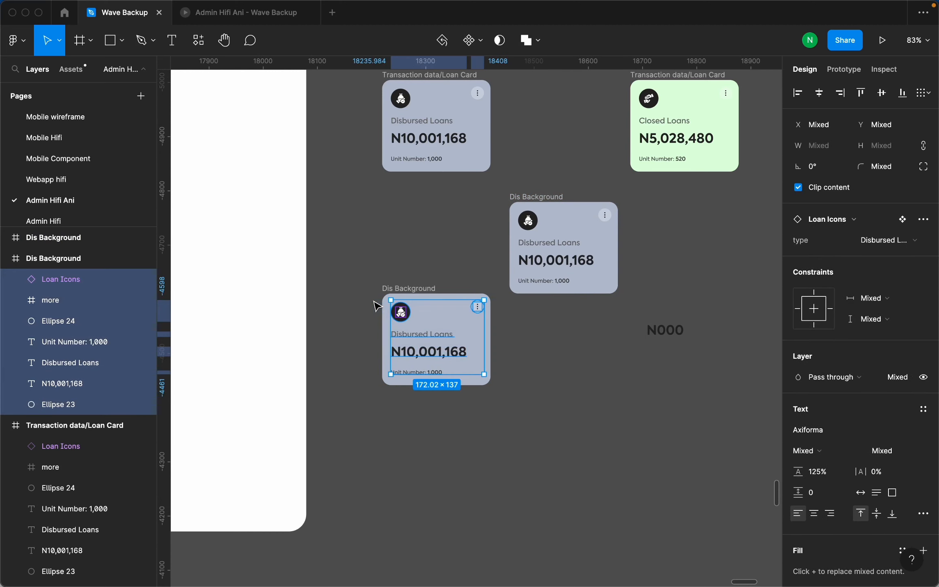
key(BackSpace)
scroll(436, 338, up, 5)
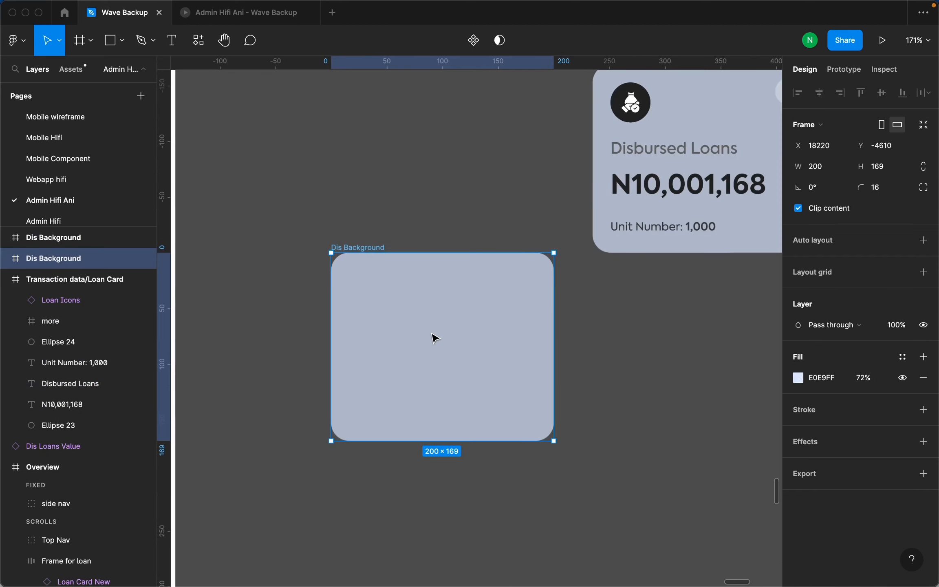
scroll(433, 338, down, 3)
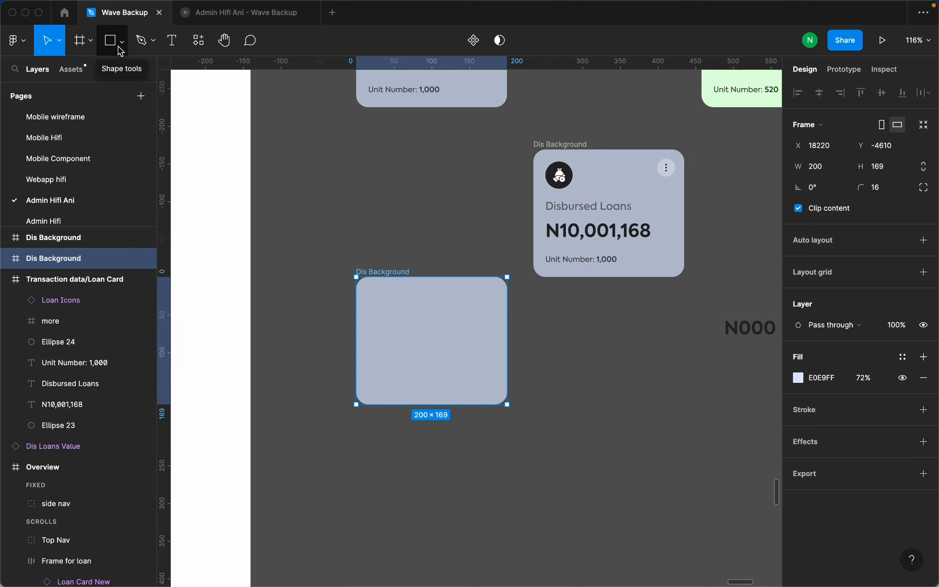
Draw a rectangle about 200 × 150 directly below the empty Dis Background frame and set its height to 169.
click(103, 39)
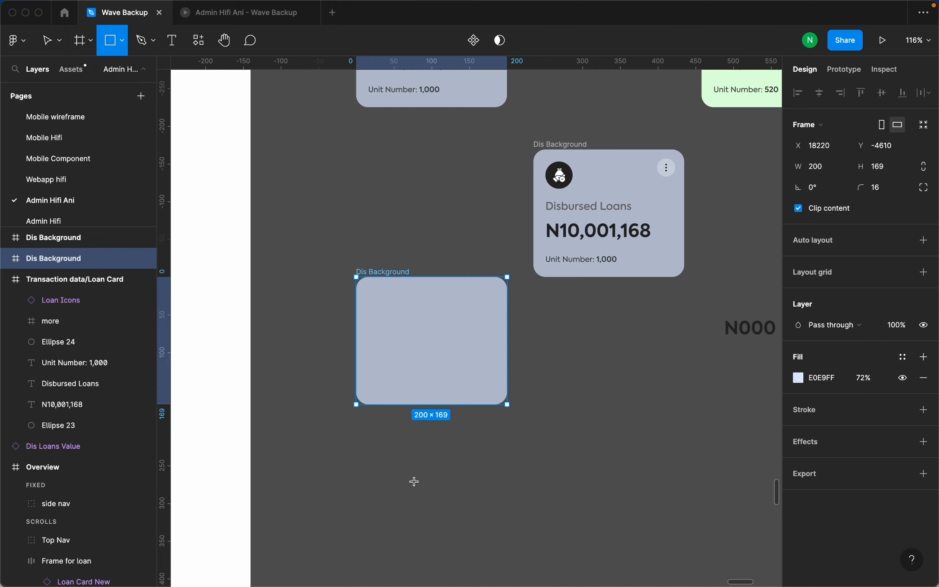
drag(358, 428, 507, 541)
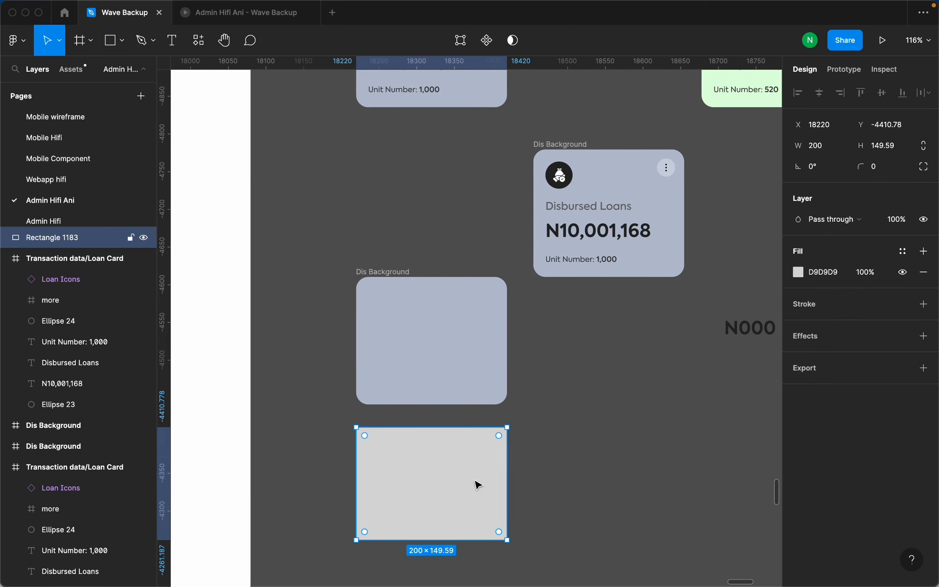
click(414, 359)
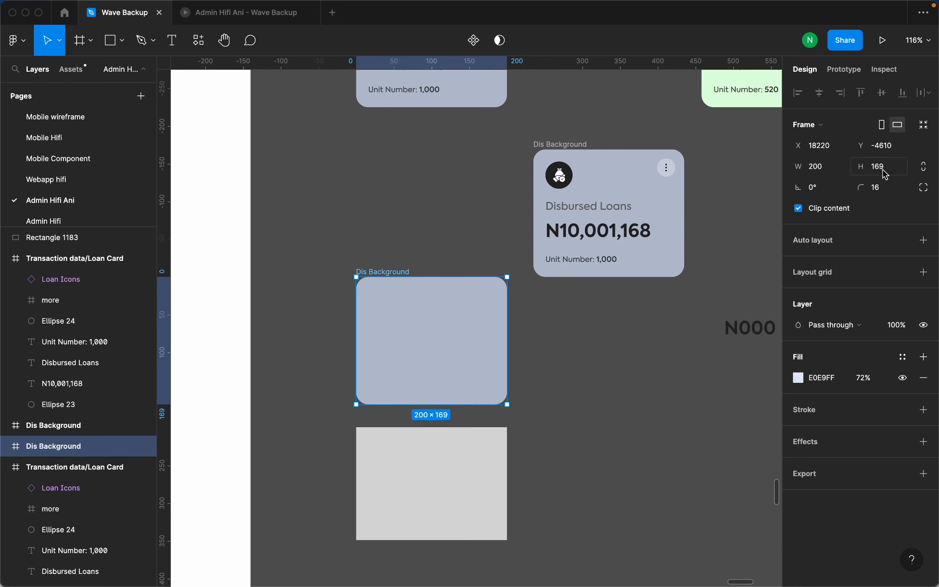
click(473, 491)
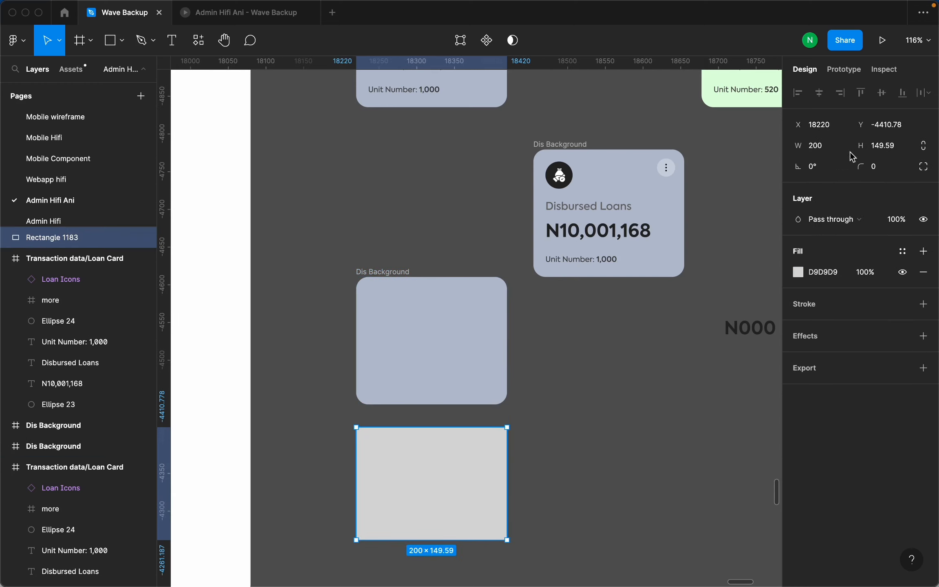
click(871, 149)
key(Return)
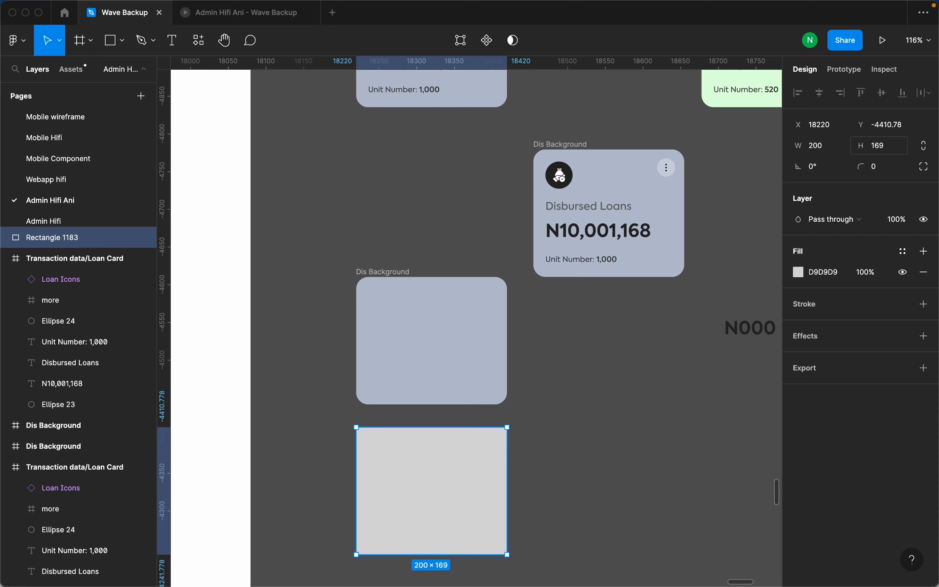
Set the rectangle's corner radius to 16 and sample its fill colour B9C0D0 from the empty Dis Background frame.
click(395, 273)
click(464, 459)
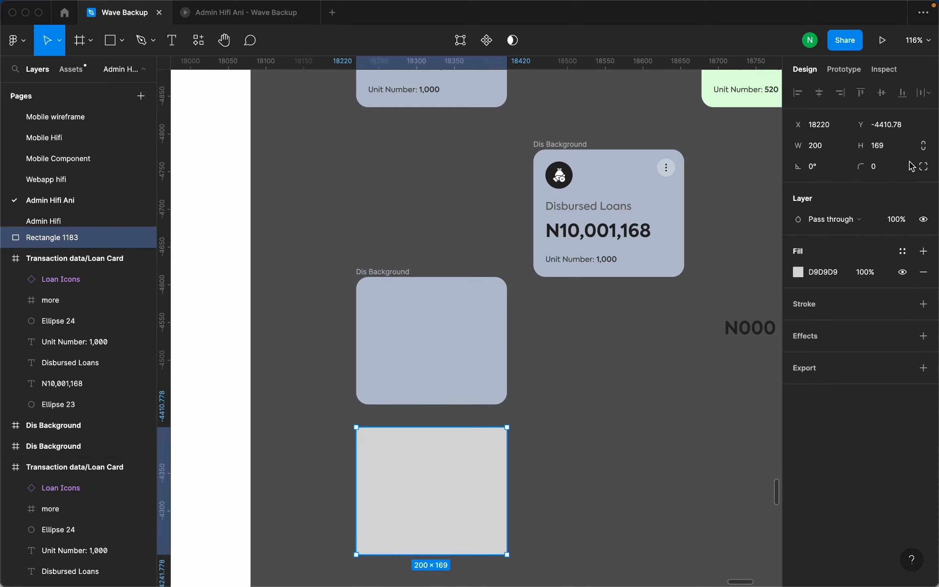
click(885, 170)
text(16)
key(Return)
key(i)
click(450, 321)
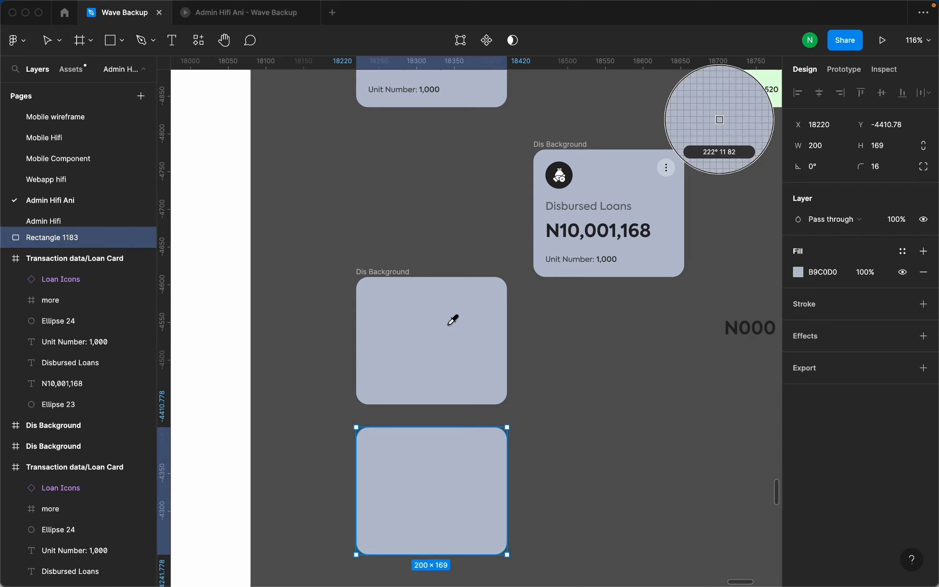
click(593, 387)
click(430, 493)
Hide the empty Dis Background frame's fill and set its corner radius to 0.
click(421, 353)
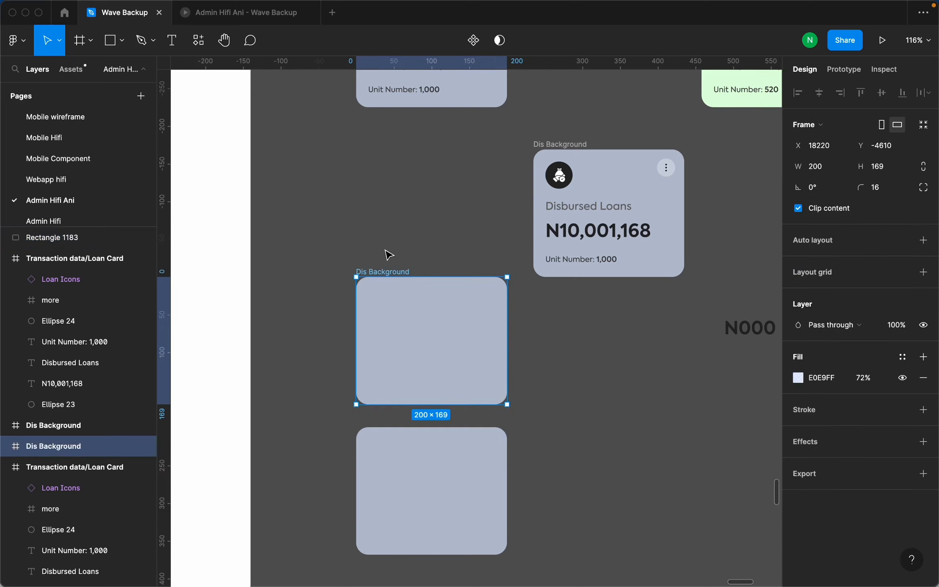
click(903, 378)
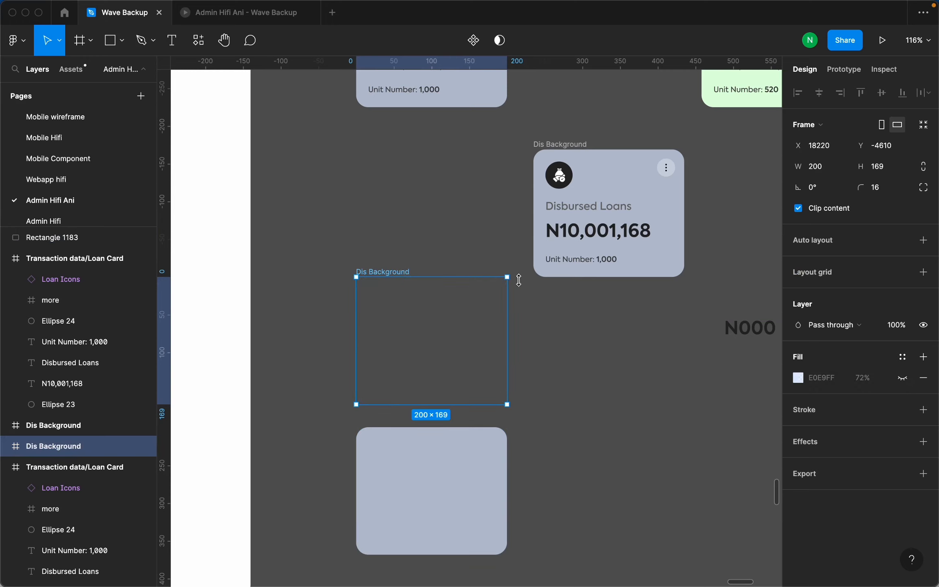
click(887, 188)
text(0)
key(Return)
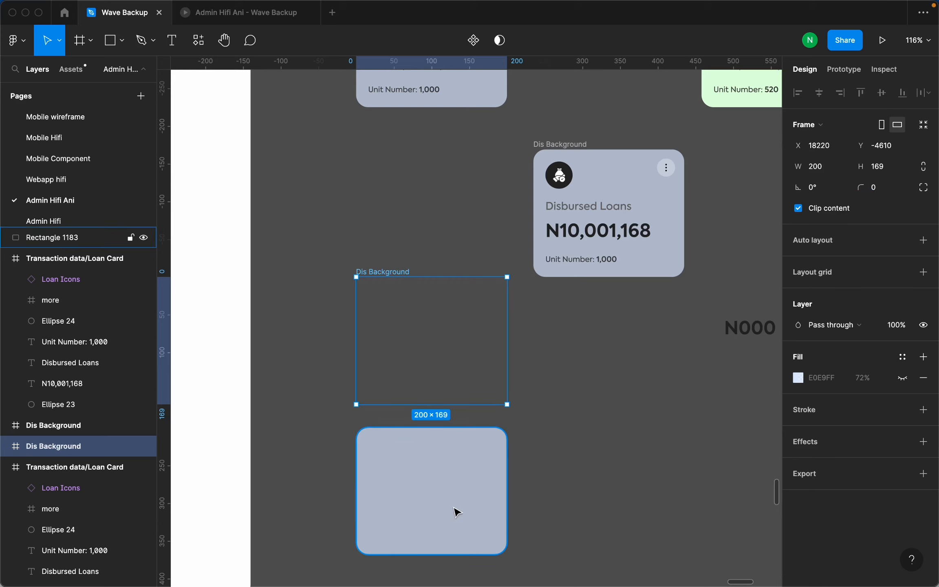
Move the rectangle into the empty Dis Background frame so it fills it, and move the frame to open canvas at X 18761, Y -4255.5.
drag(446, 510, 441, 361)
click(579, 483)
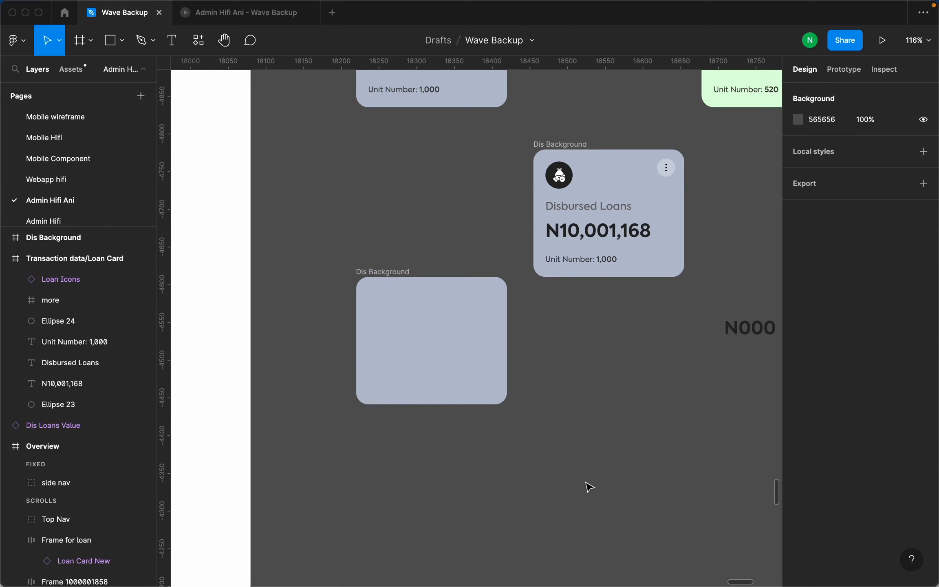
scroll(530, 408, down, 5)
scroll(533, 392, down, 2)
drag(486, 302, 666, 425)
scroll(602, 427, down, 2)
scroll(604, 489, up, 10)
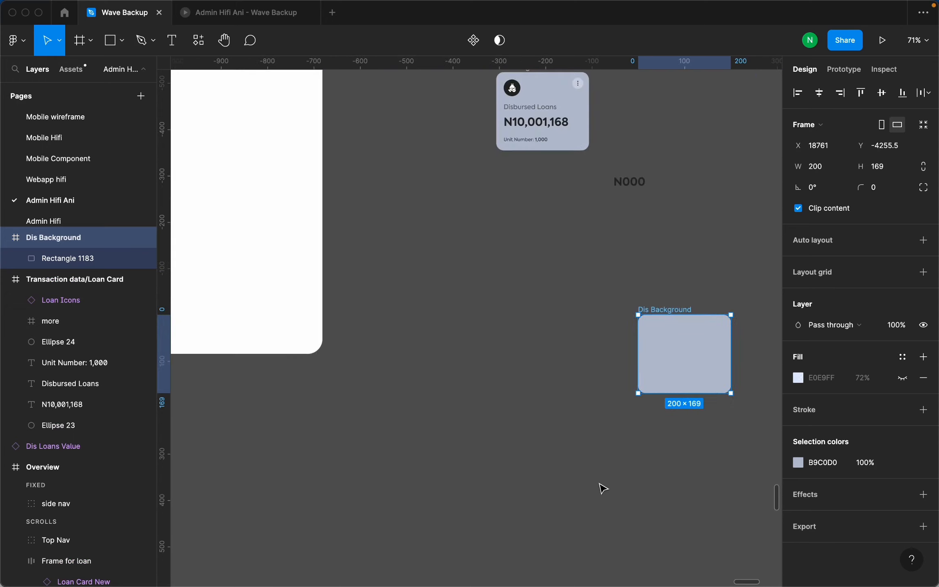
scroll(558, 301, down, 3)
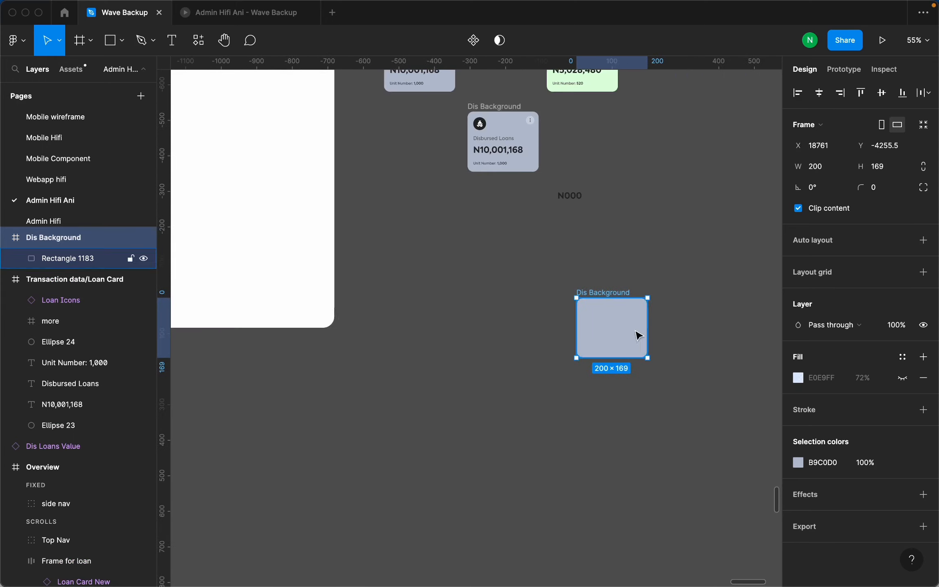
Duplicate the Dis Background frame to its left at X 18537, and shift the original frame further right.
scroll(640, 330, up, 4)
click(653, 302)
scroll(602, 373, up, 4)
click(537, 247)
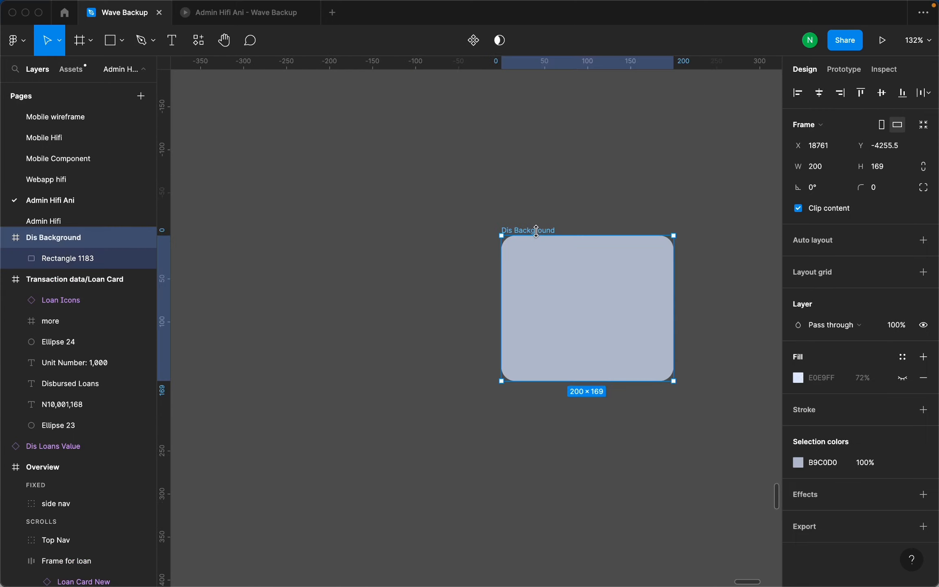
drag(548, 232, 355, 240)
double_click(449, 292)
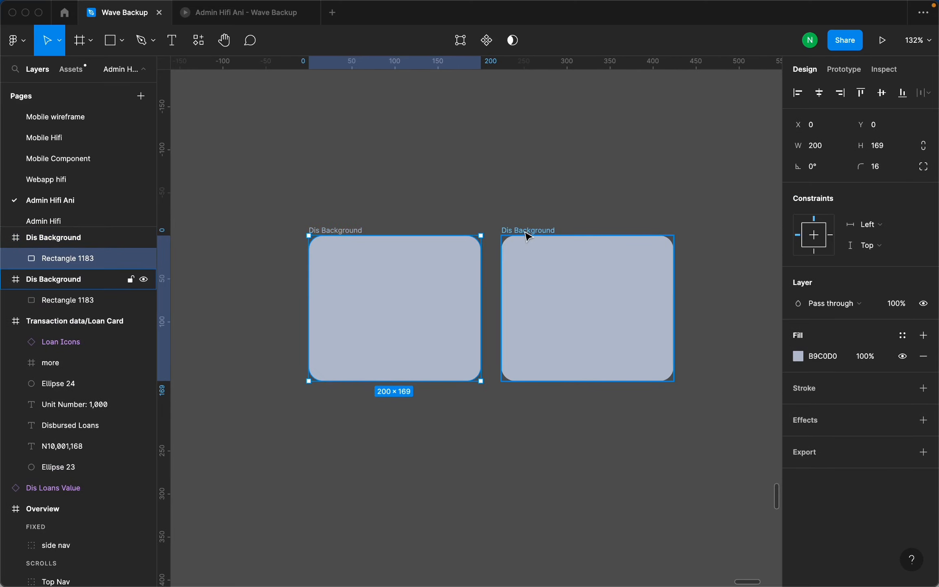
drag(528, 237, 577, 237)
Move the rectangle in the left Dis Background frame straight down to Y 200.76, keeping it nested in the frame.
click(434, 276)
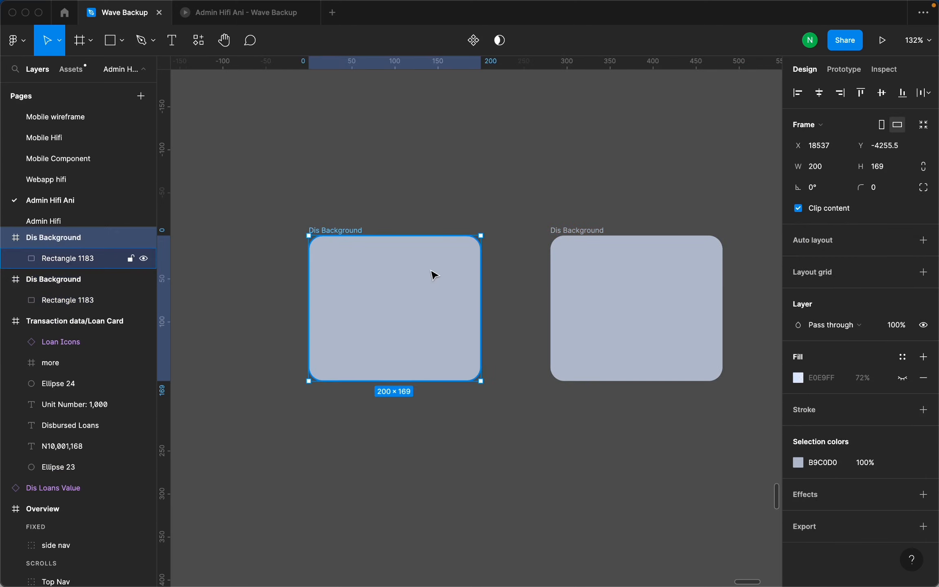
click(434, 275)
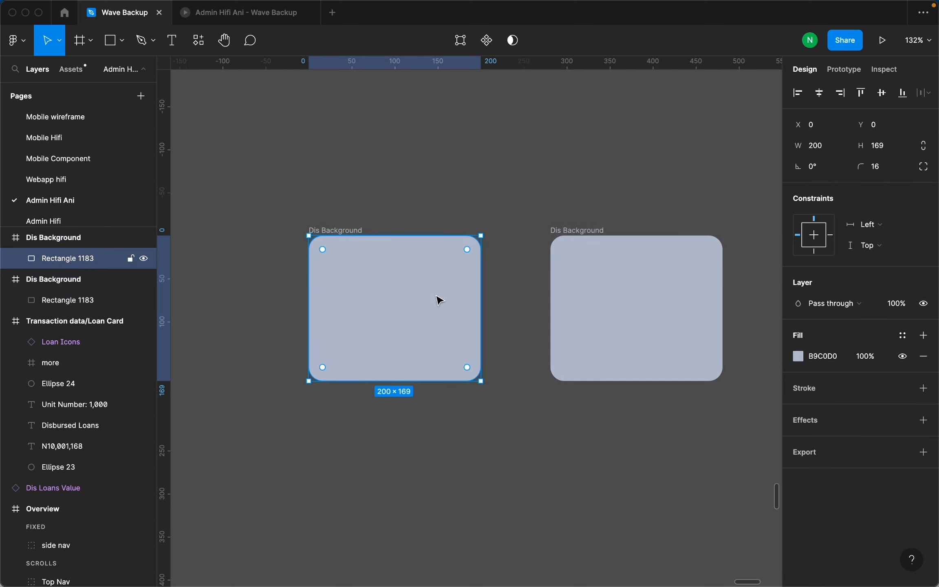
drag(441, 291, 443, 380)
key(Down)
key(Down)
key(Down)
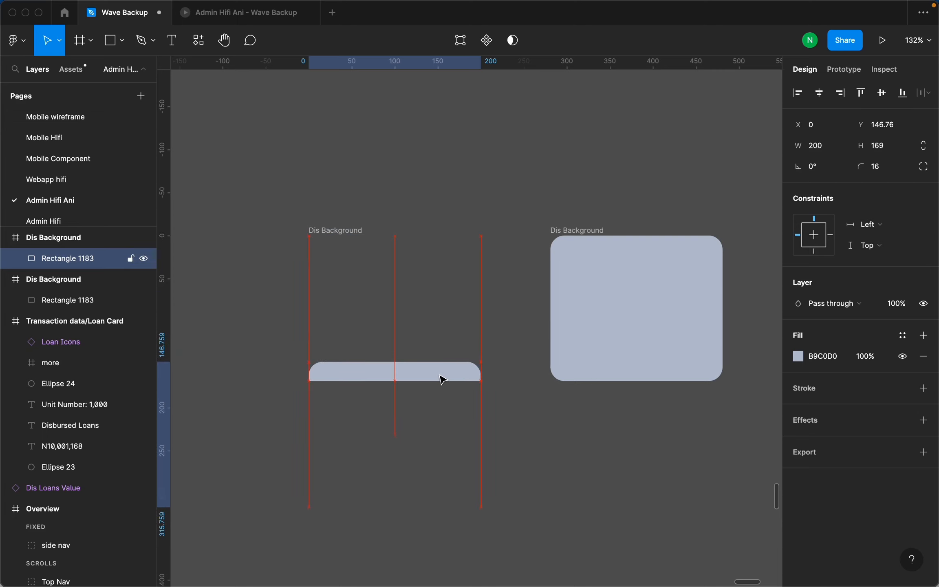
key(shift+Down)
key(shift+Down)
key(shift+Down)
key(shift+Down)
key(shift+Down)
key(Down)
key(Down)
key(Down)
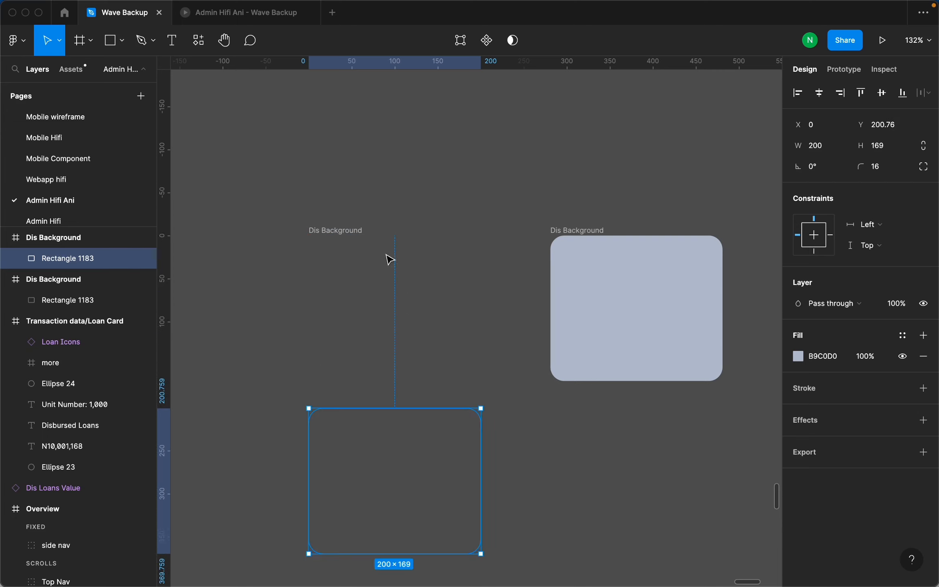
Turn off content clipping on the left Dis Background frame and nudge its rectangle straight up to Y 138.76.
click(346, 231)
click(800, 209)
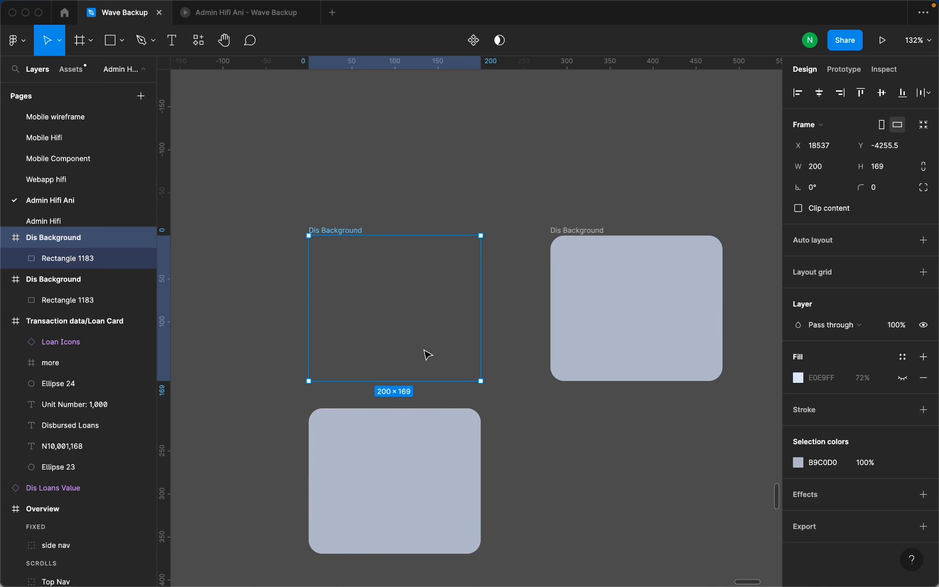
drag(445, 455, 447, 459)
key(Up)
key(Up)
key(Up)
key(Up)
key(Up)
key(Up)
key(Up)
key(Up)
key(Up)
key(Up)
key(Up)
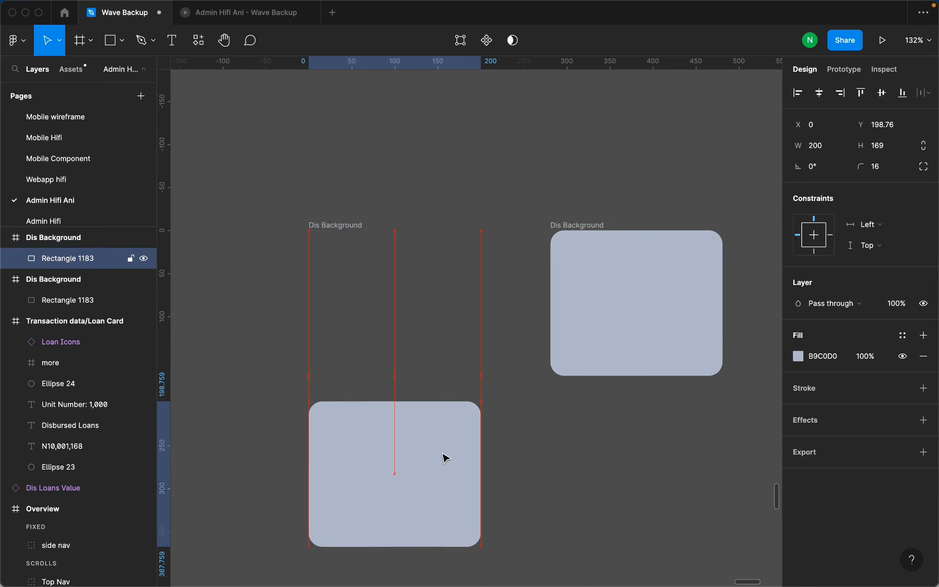
key(shift+Up)
key(shift+Up)
key(shift+Up)
key(shift+Up)
key(shift+Up)
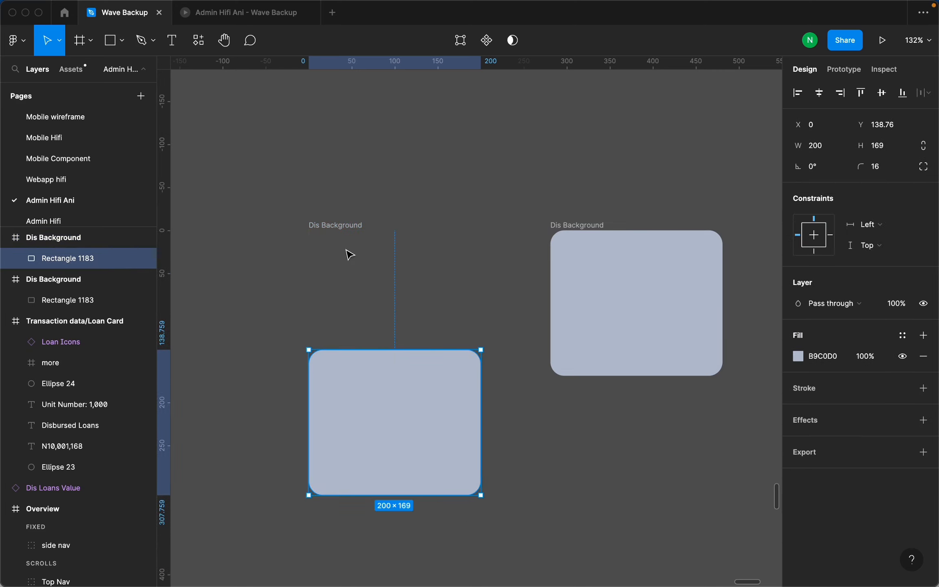
Nudge the rectangle in the left Dis Background frame straight down to Y 173.76, fully below the frame.
key(Down)
key(Down)
key(Down)
key(Down)
key(Down)
key(Down)
key(Down)
key(Down)
key(Down)
key(Down)
key(Down)
key(Down)
key(Down)
key(Down)
key(Down)
key(Down)
key(Down)
key(Down)
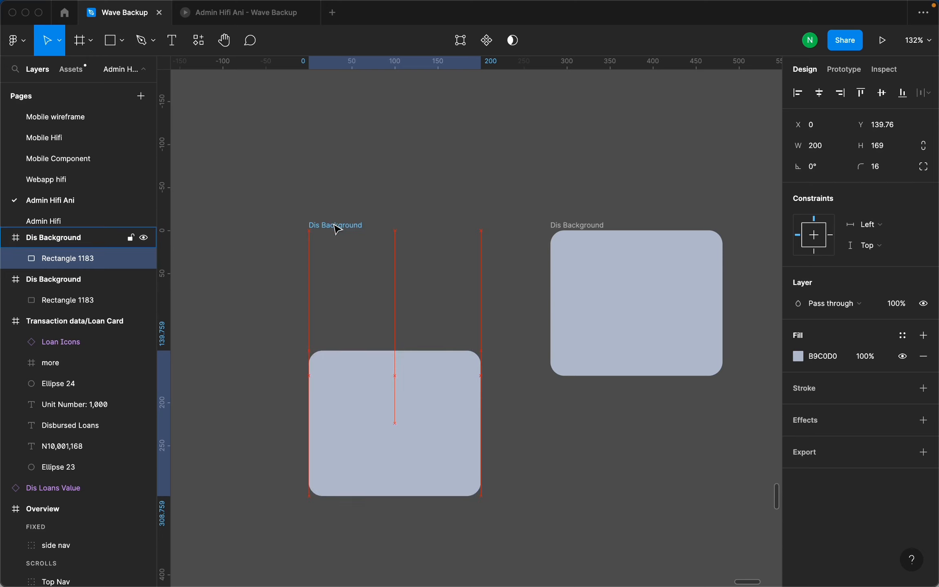
key(Down)
key(Down)
key(Down)
key(Down)
key(Down)
key(Down)
key(Down)
key(Down)
key(Down)
key(Down)
key(Down)
key(Down)
key(Down)
key(Down)
key(Down)
key(Down)
key(Down)
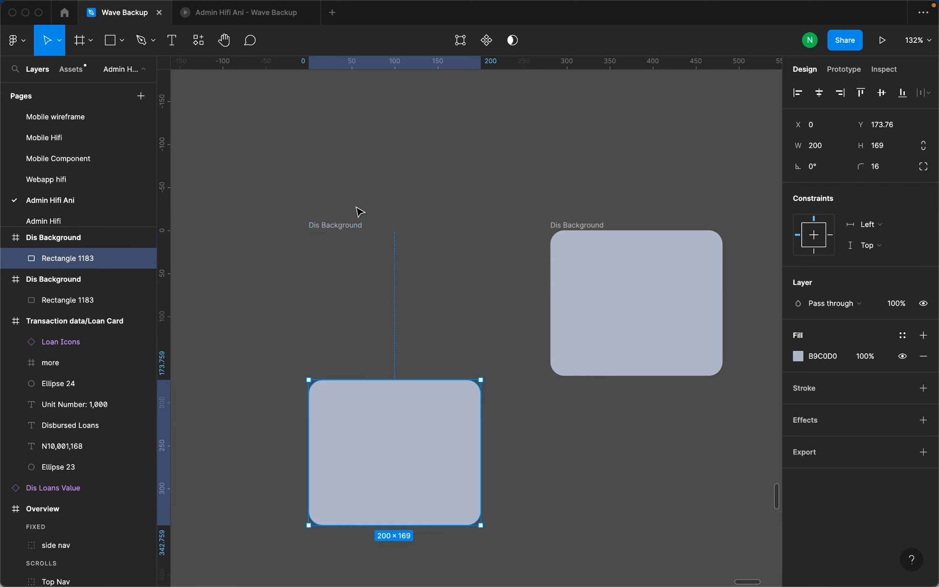
Turn on content clipping for the left Dis Background frame to hide its lowered rectangle.
click(346, 227)
click(799, 208)
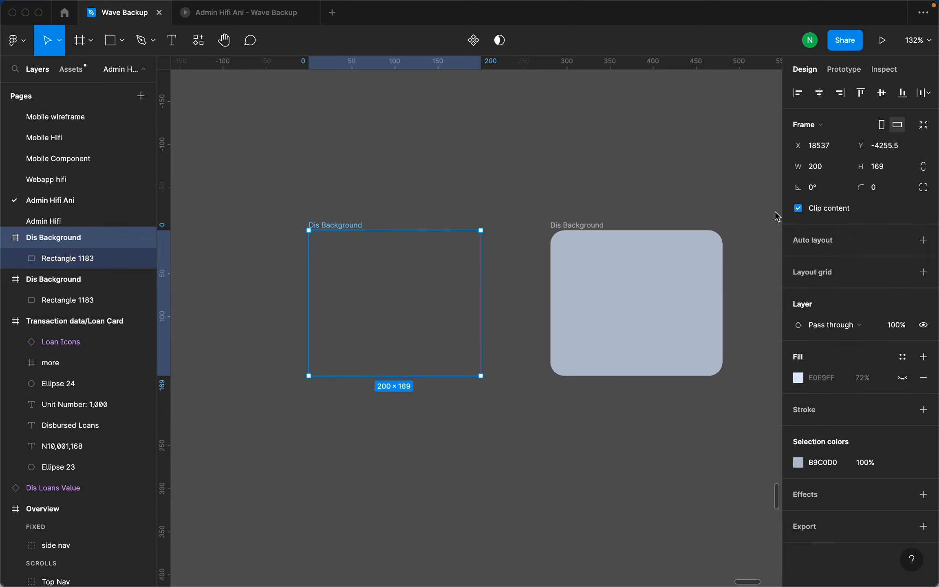
click(358, 208)
click(355, 227)
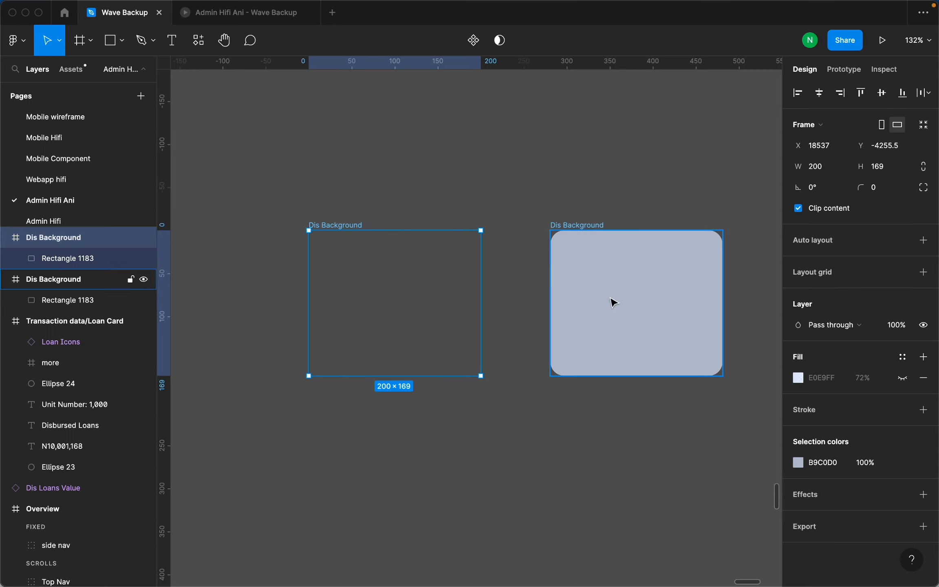
click(615, 300)
click(617, 301)
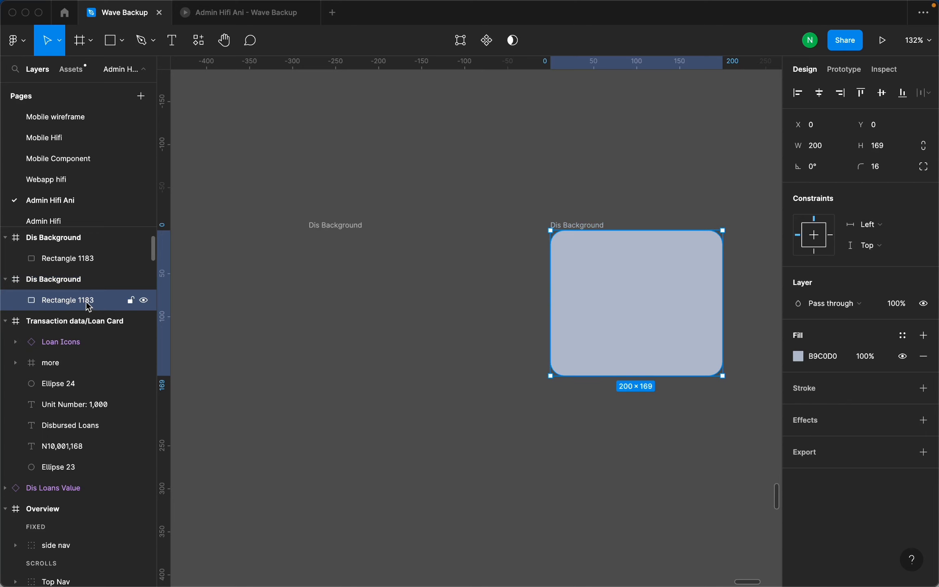
click(335, 239)
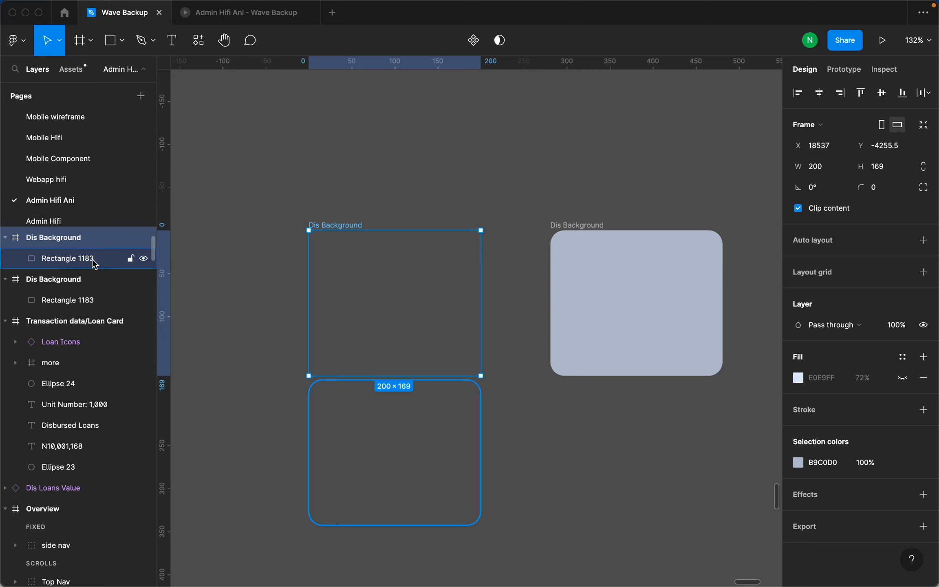
click(374, 200)
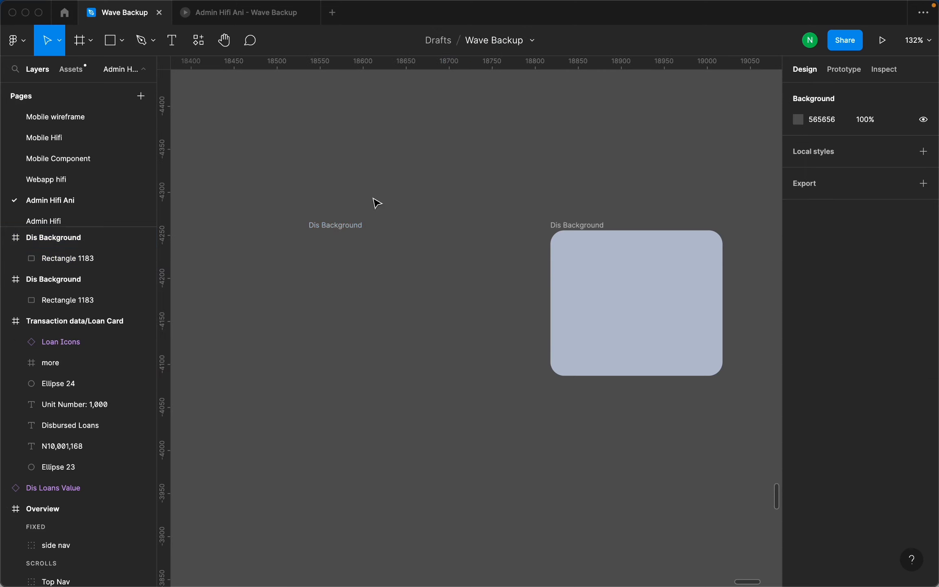
Rename the left Dis Background frame to 1 and the right one to 2.
double_click(328, 225)
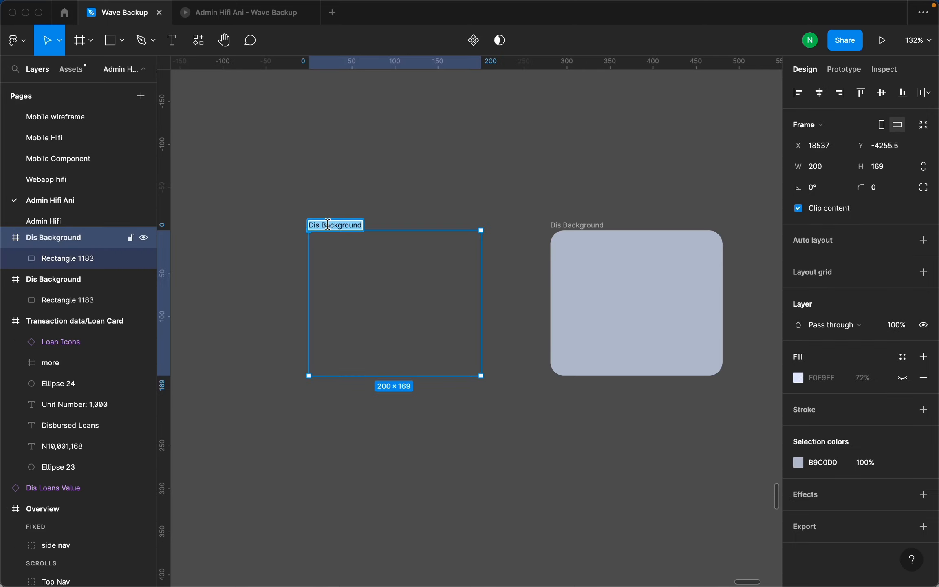
text(1)
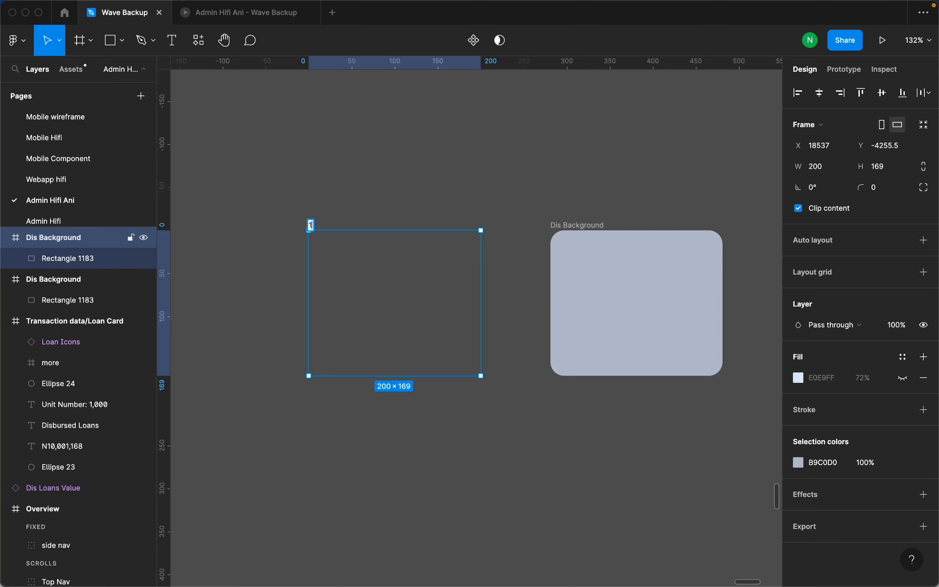
double_click(564, 224)
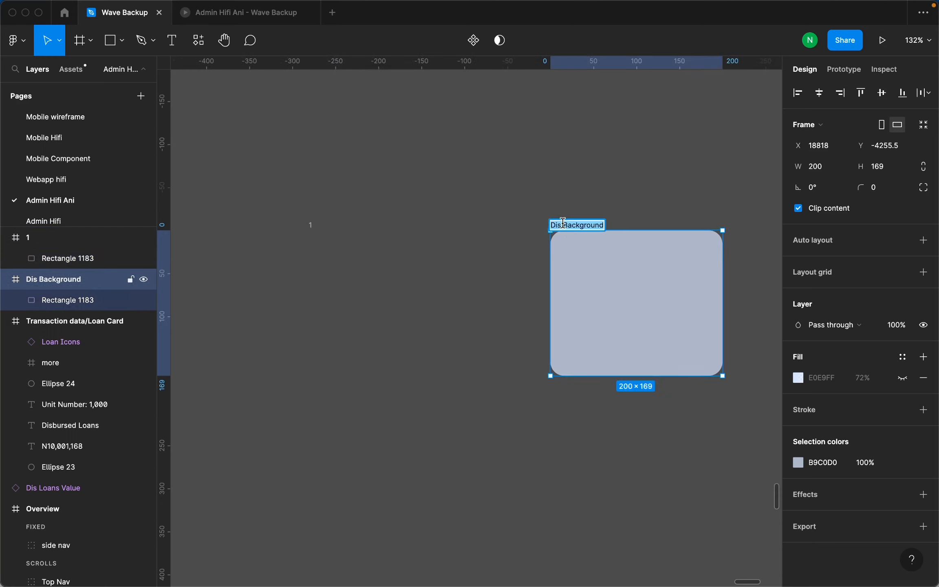
text(1)
key(Return)
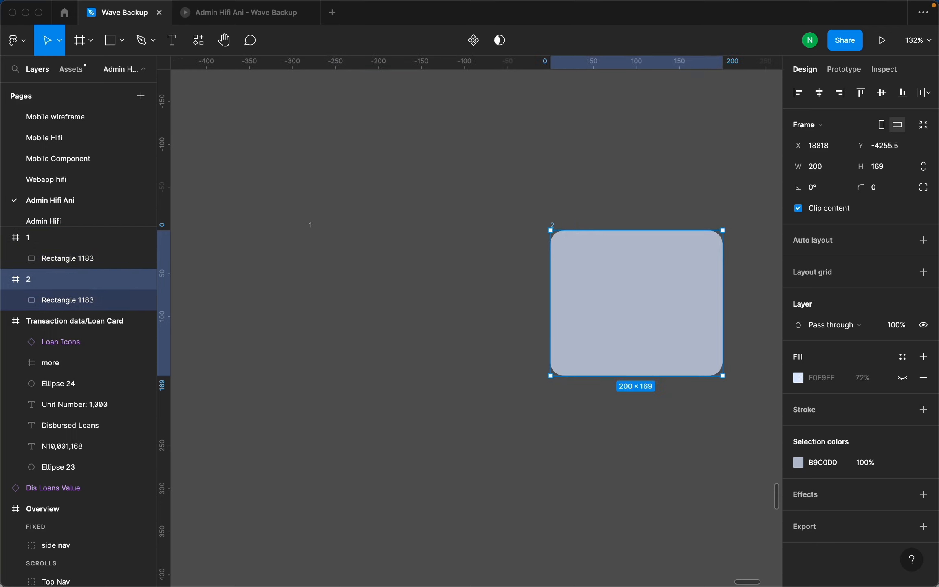
Select frames 1 and 2 together and turn them into a component set.
click(458, 203)
drag(723, 417, 251, 165)
click(466, 41)
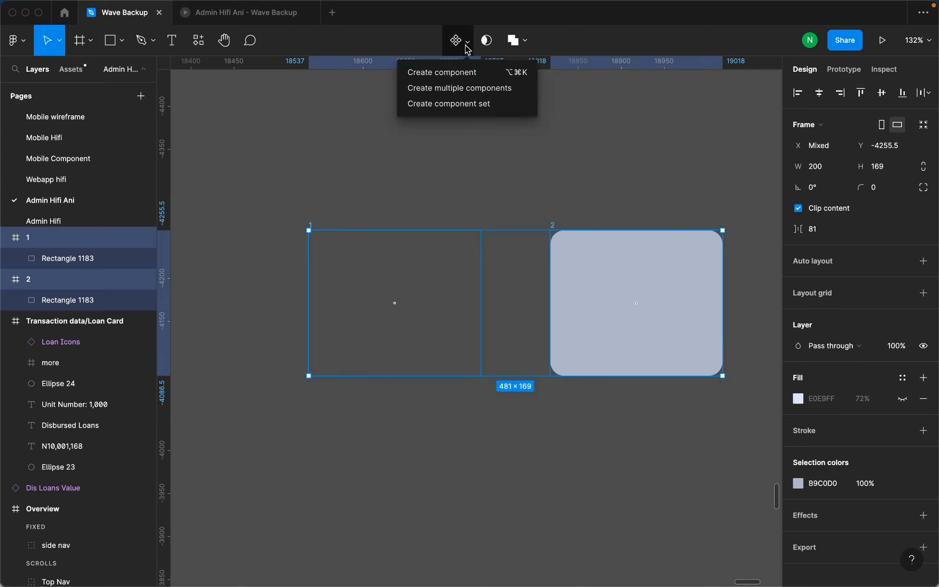
click(482, 106)
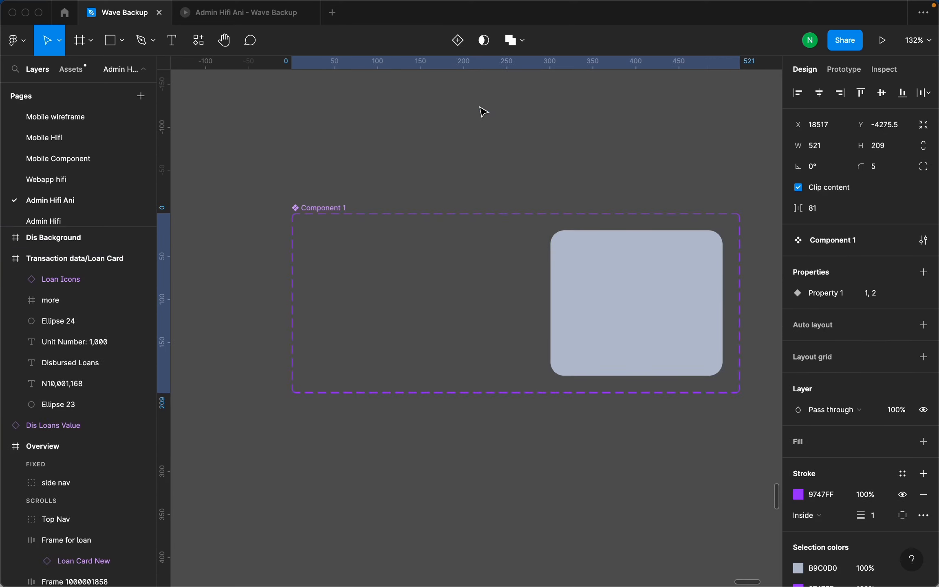
Connect variant 1 to variant 2 with a Change to interaction triggered after a delay of 1 ms.
click(858, 74)
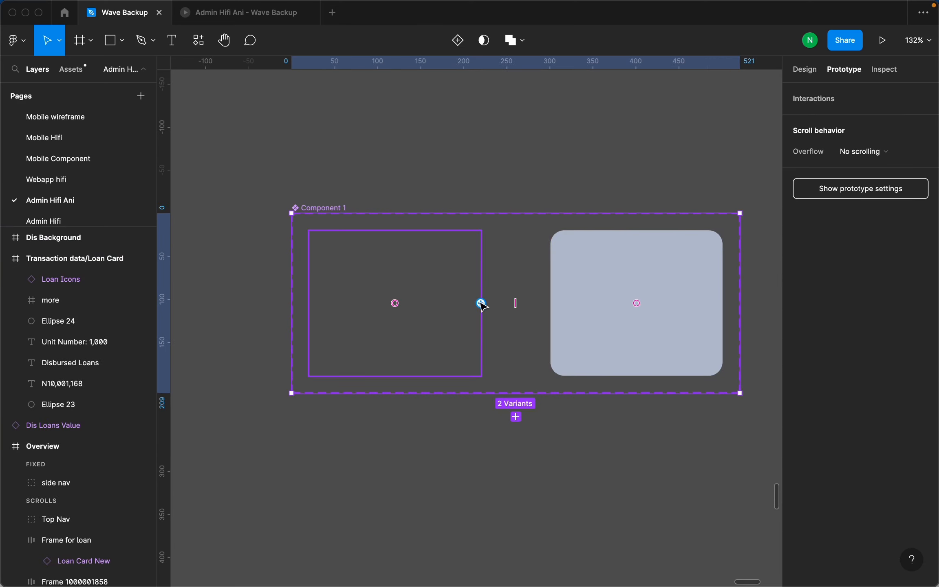
drag(482, 305, 557, 316)
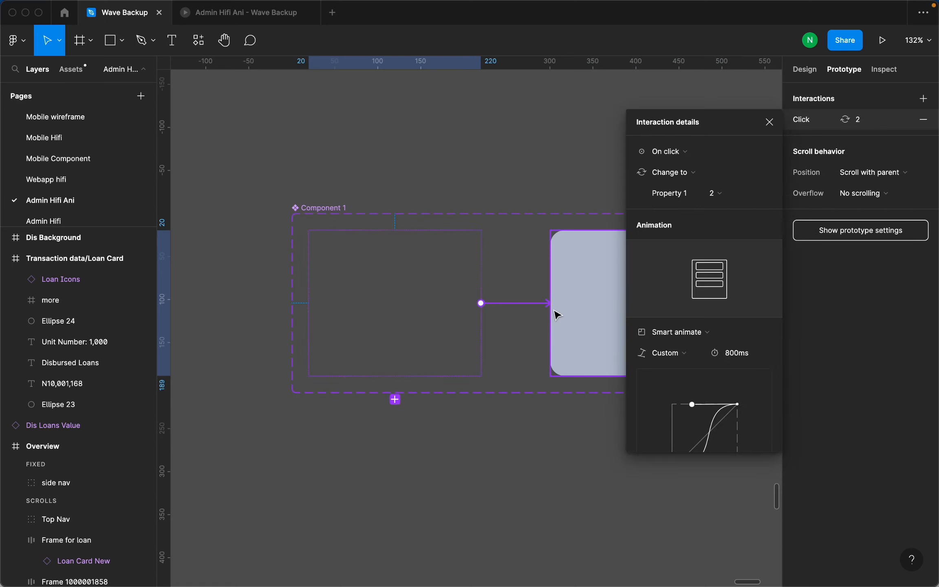
click(688, 154)
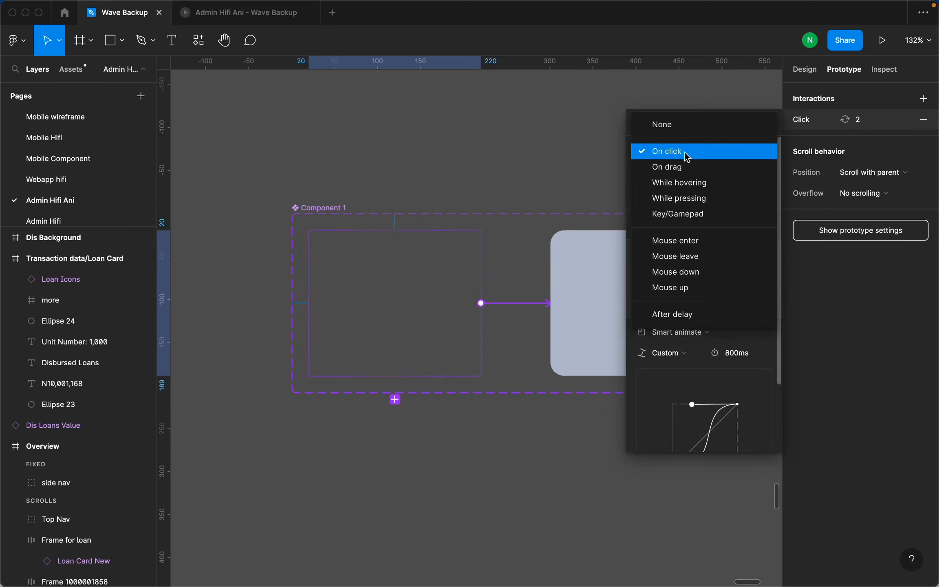
click(687, 316)
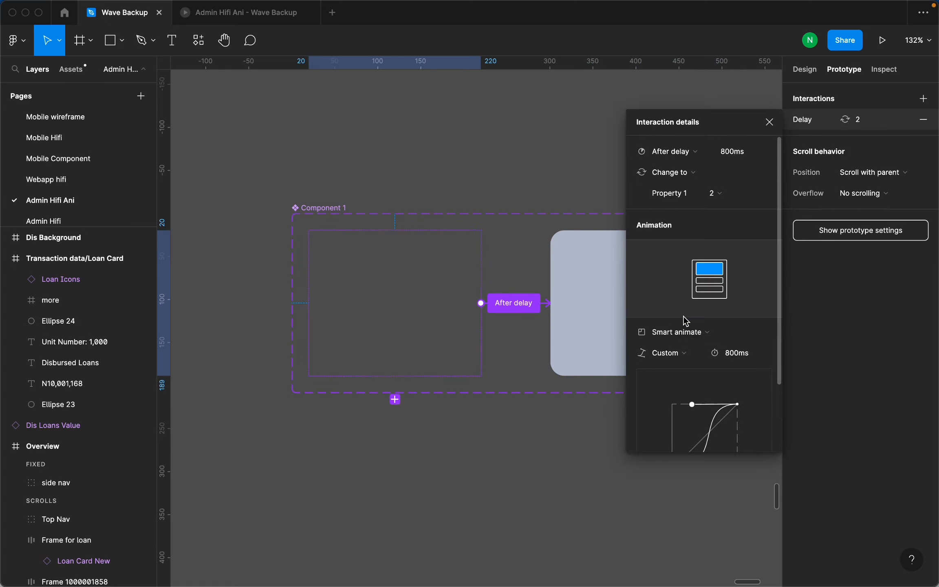
click(747, 154)
text(1)
key(Return)
Set the Smart animate easing of the interaction from variant 1 to variant 2 to Slow.
click(697, 358)
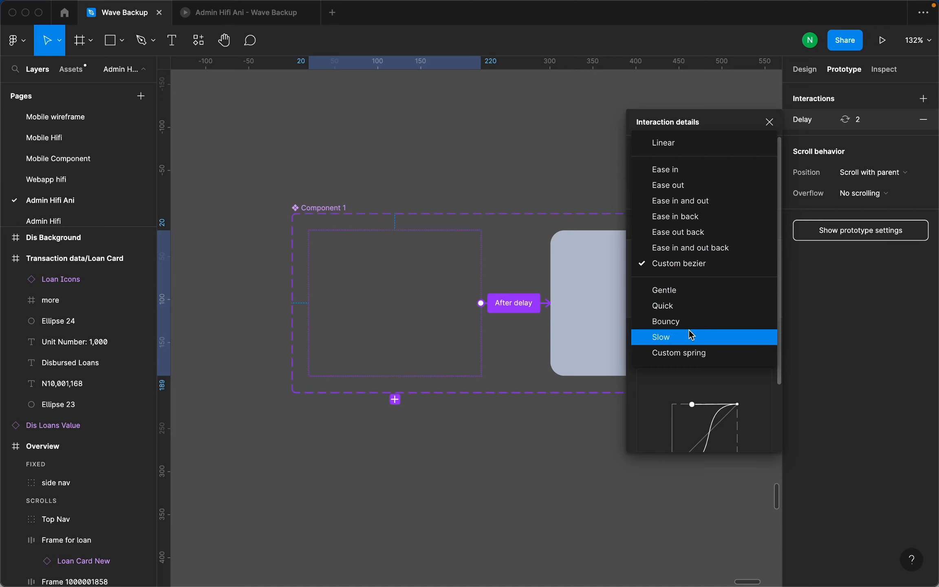
click(691, 344)
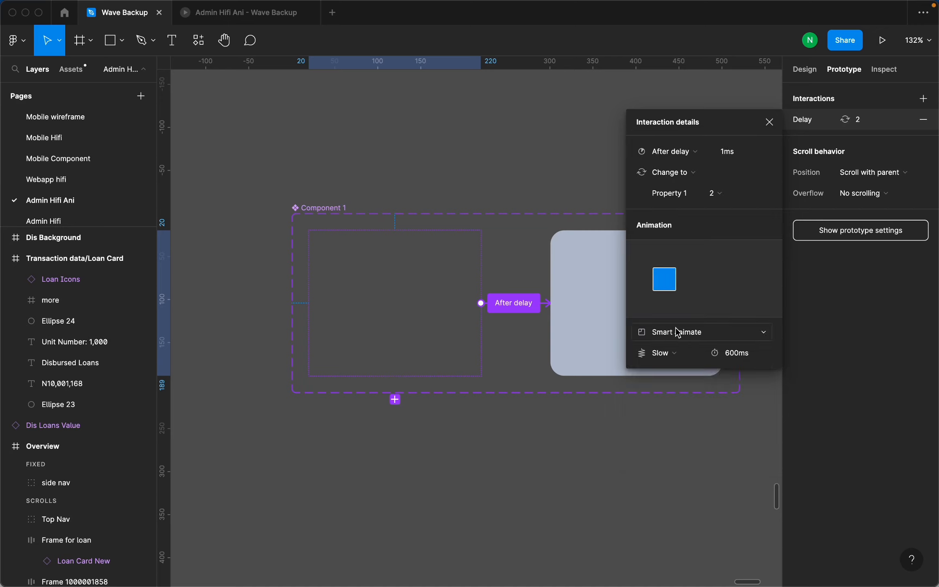
click(566, 178)
Examine the interaction settings of the existing Bg blue component, including its animation easing and duration.
scroll(618, 275, down, 10)
scroll(583, 296, down, 10)
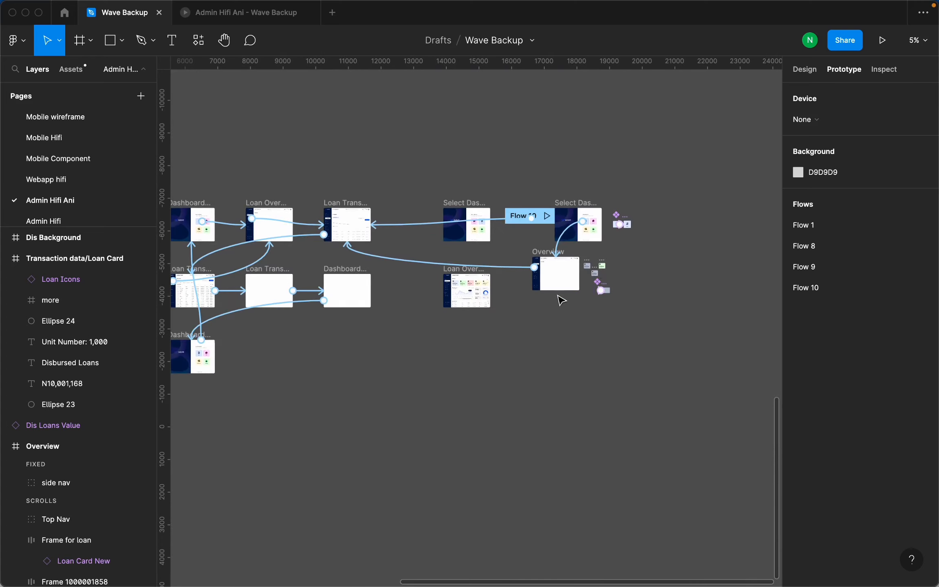
scroll(327, 276, up, 12)
scroll(349, 267, down, 2)
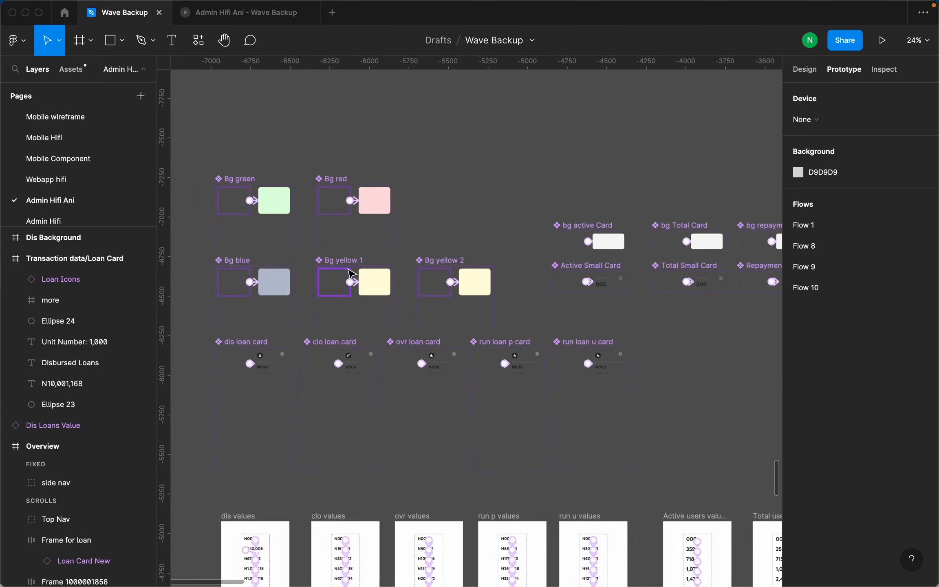
scroll(252, 238, up, 7)
scroll(361, 326, down, 7)
scroll(318, 342, up, 10)
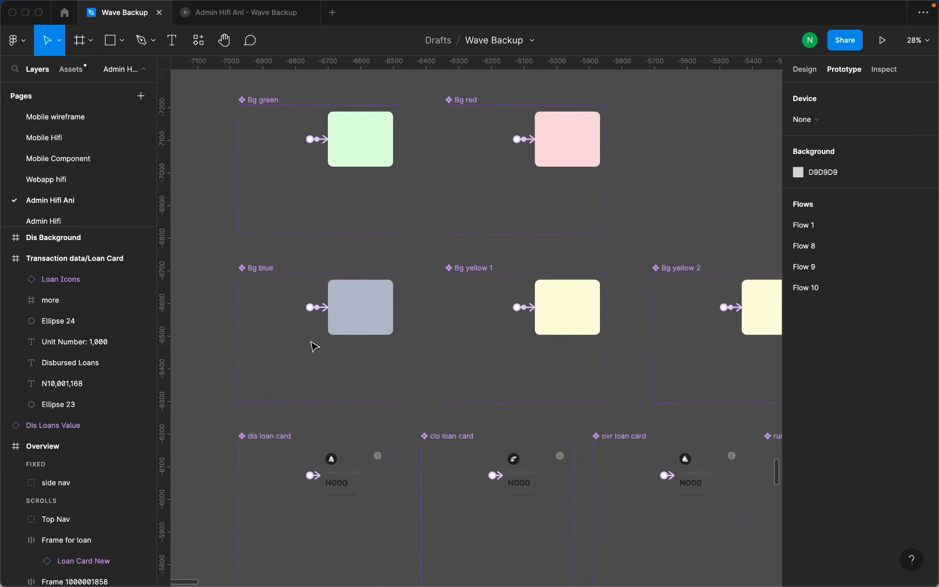
click(330, 276)
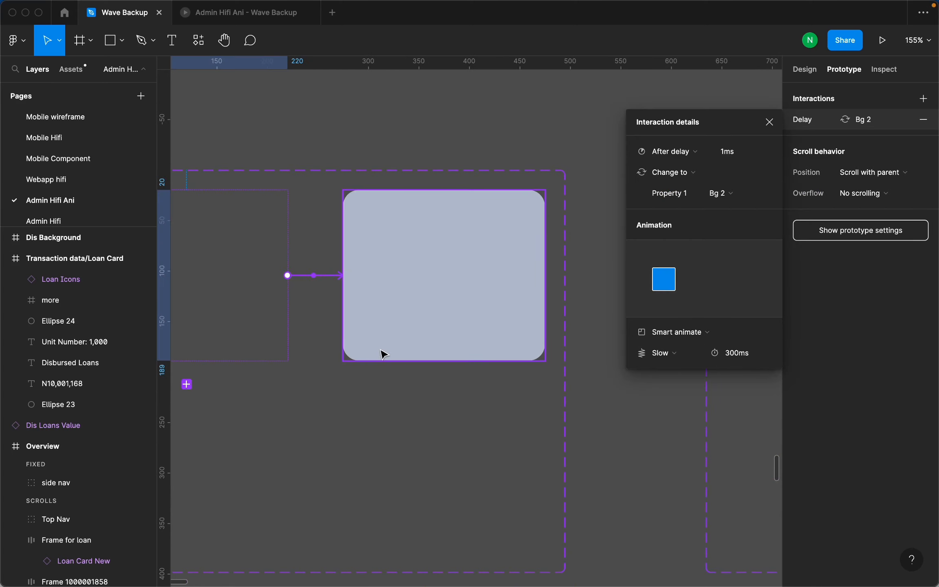
Set the animation duration of Component 1's after-delay interaction to 300 ms.
scroll(325, 352, down, 15)
click(502, 341)
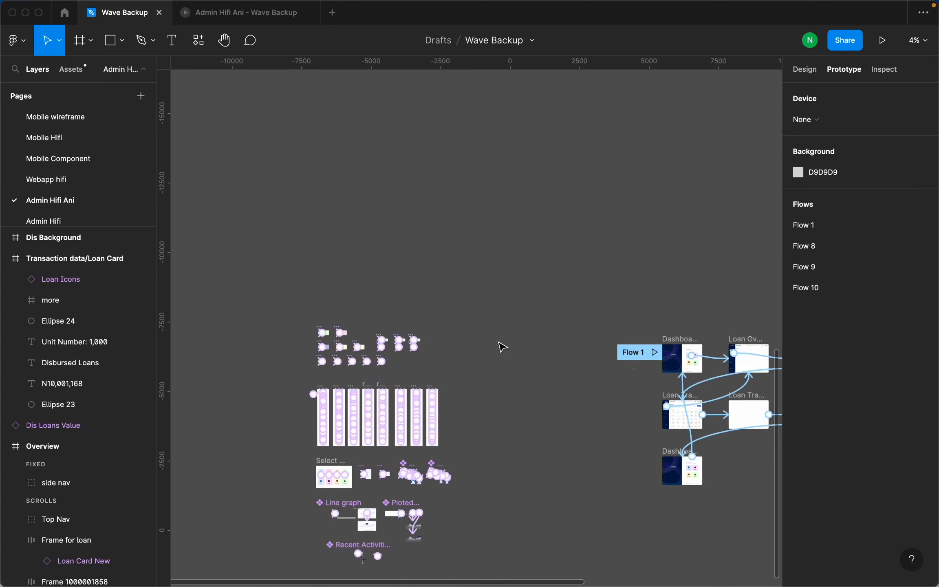
scroll(501, 342, down, 5)
scroll(667, 373, up, 8)
scroll(350, 342, down, 6)
scroll(292, 284, up, 8)
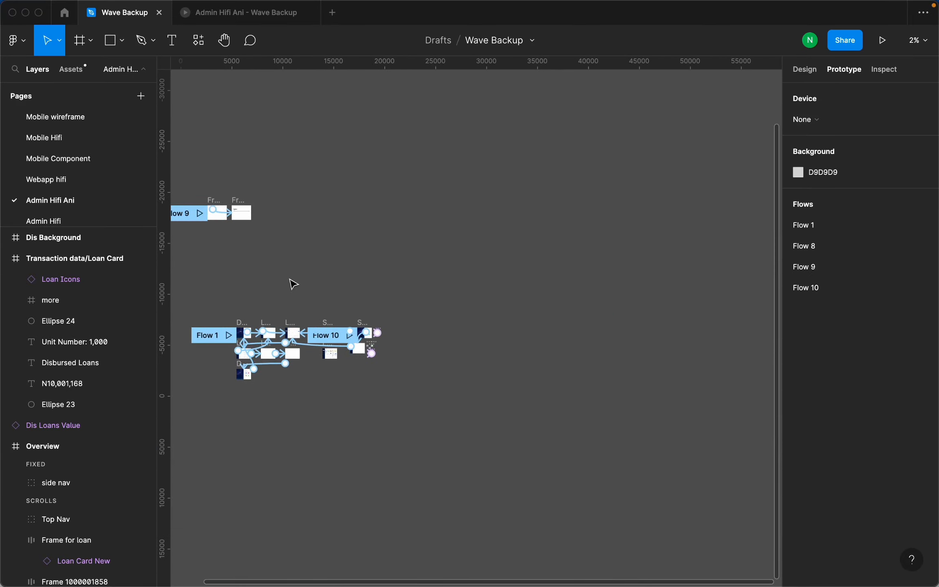
scroll(272, 290, up, 15)
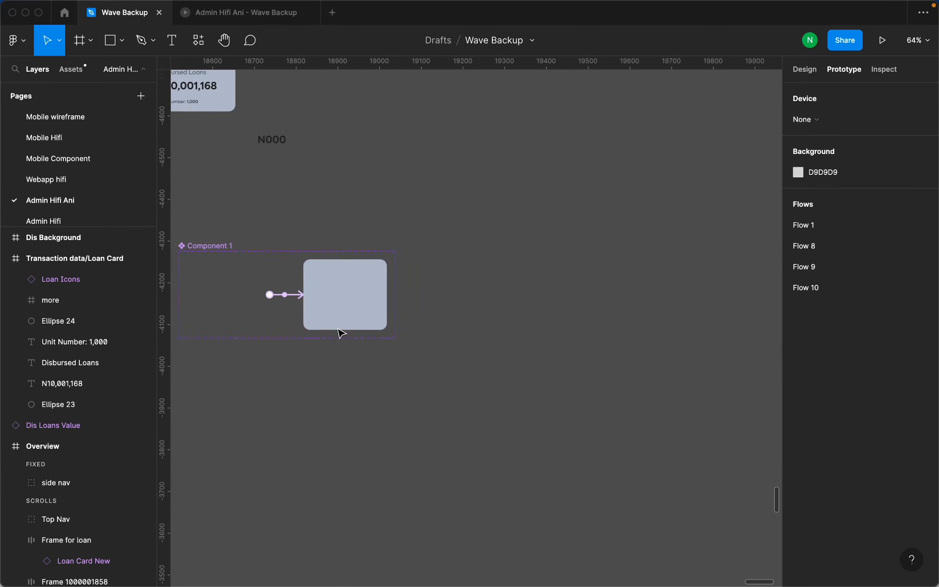
click(336, 297)
scroll(409, 336, down, 3)
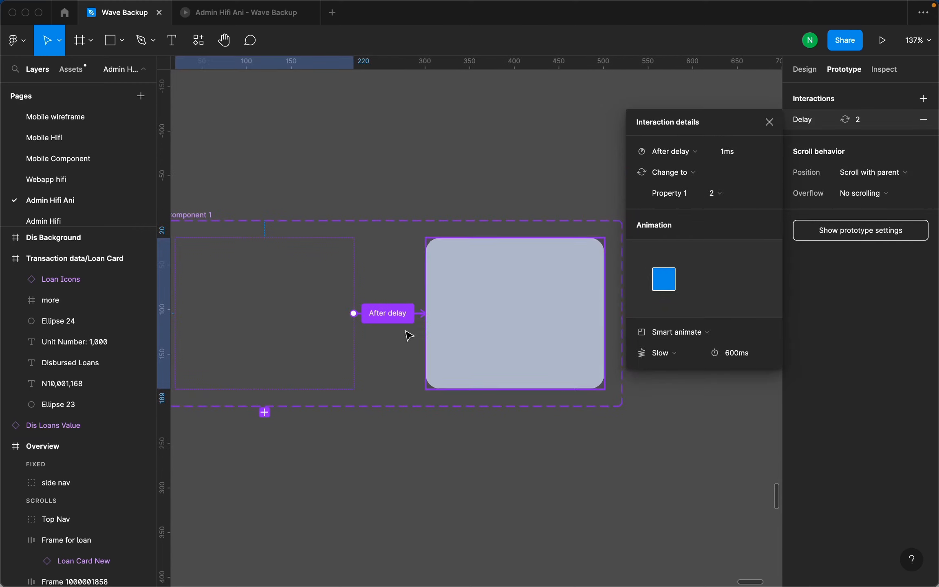
click(740, 355)
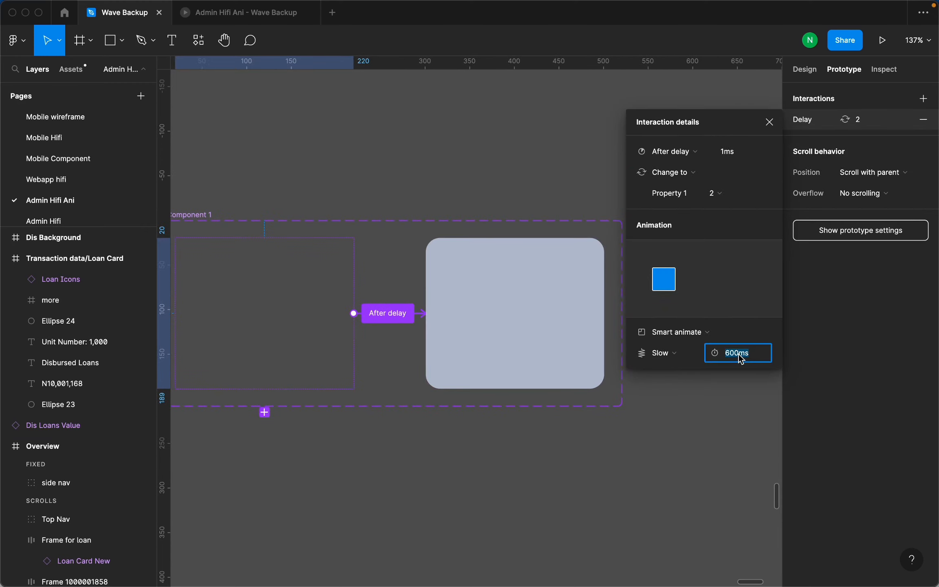
text(300)
key(Return)
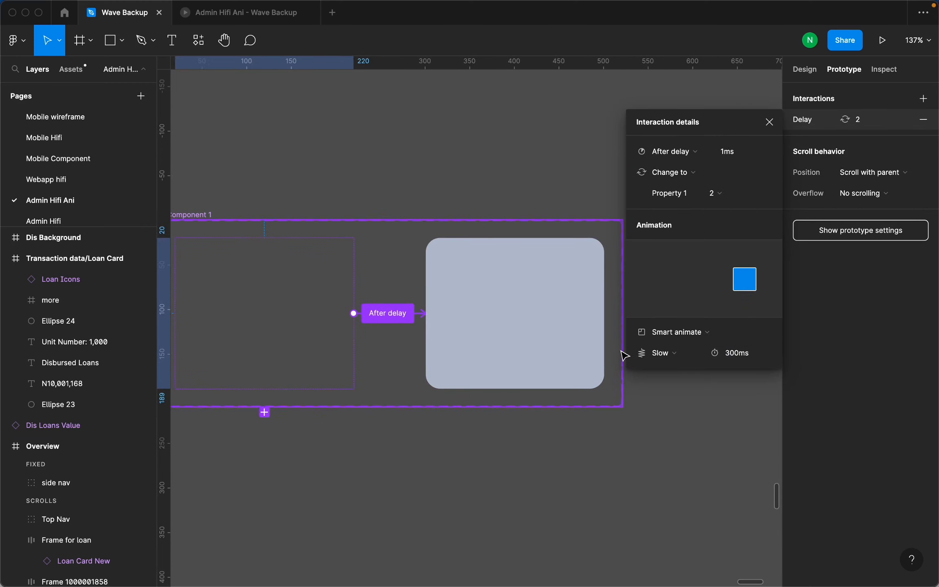
Rename the Component 1 component set to Blue BG.
scroll(400, 275, down, 3)
scroll(413, 299, up, 6)
double_click(394, 299)
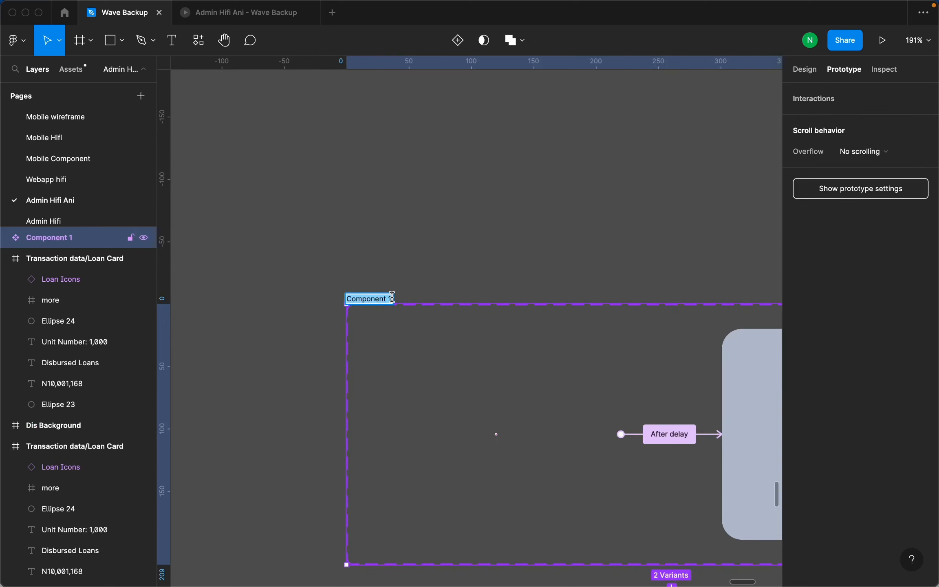
text(Blue BG)
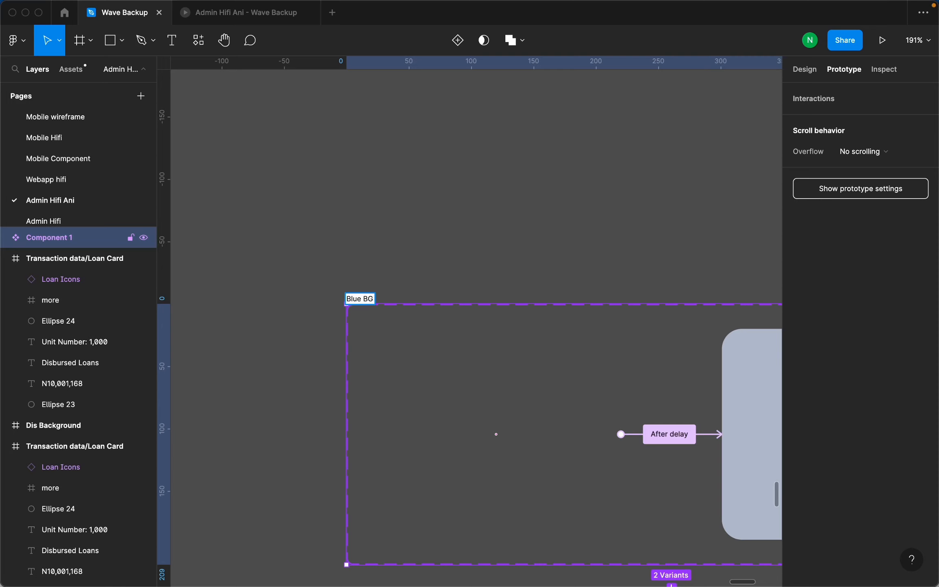
key(Return)
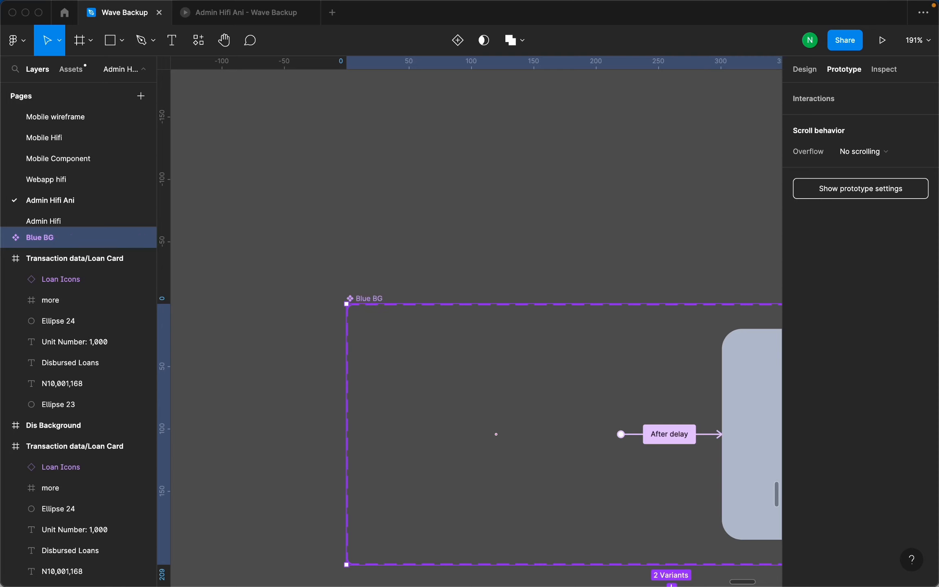
click(593, 270)
scroll(623, 291, down, 6)
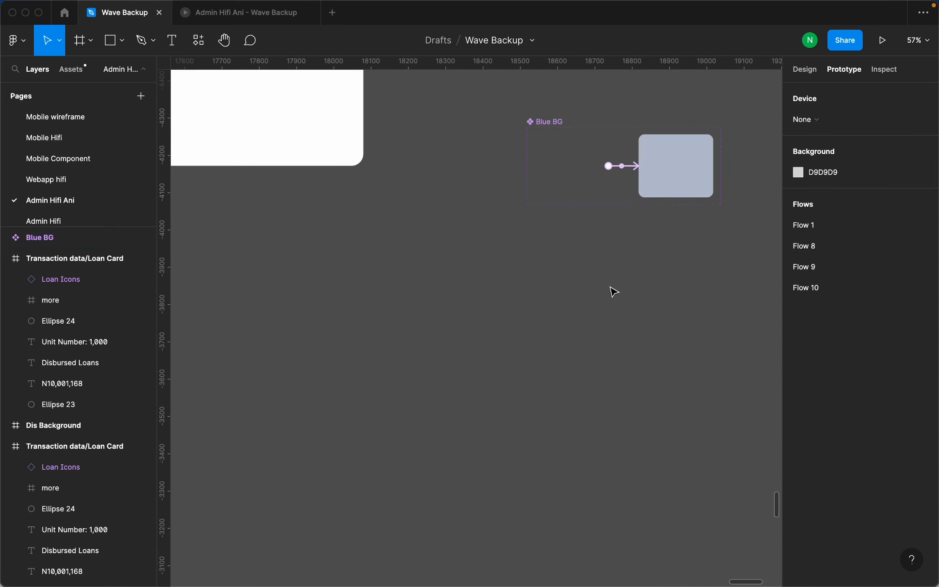
scroll(647, 328, down, 5)
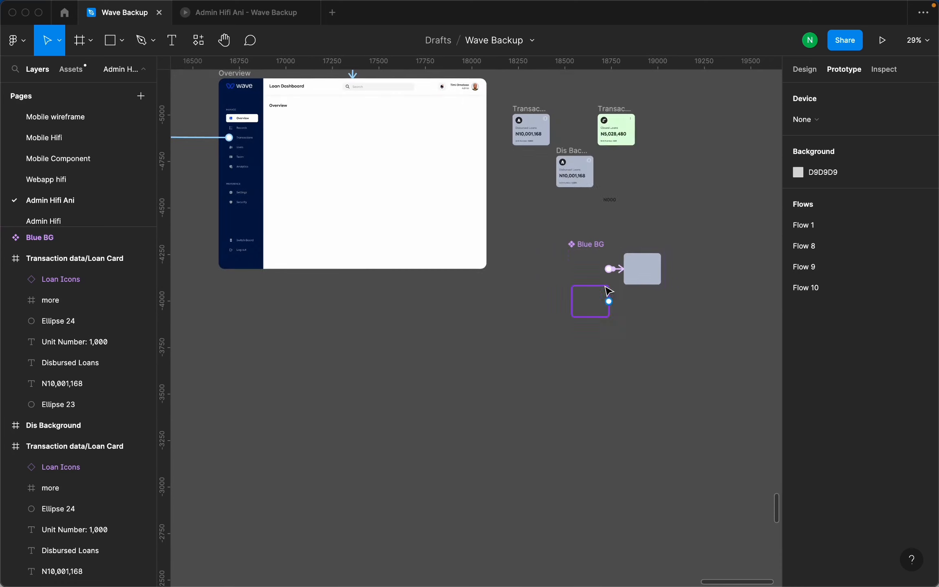
scroll(367, 132, up, 2)
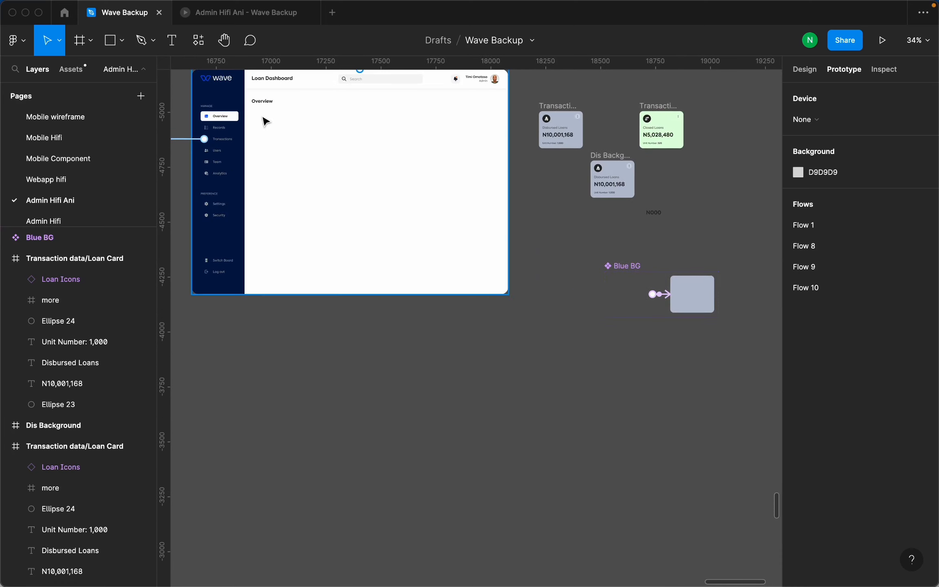
Check the Overview frame's design settings for a layout grid by toggling the layout grids on and off.
scroll(246, 97, up, 5)
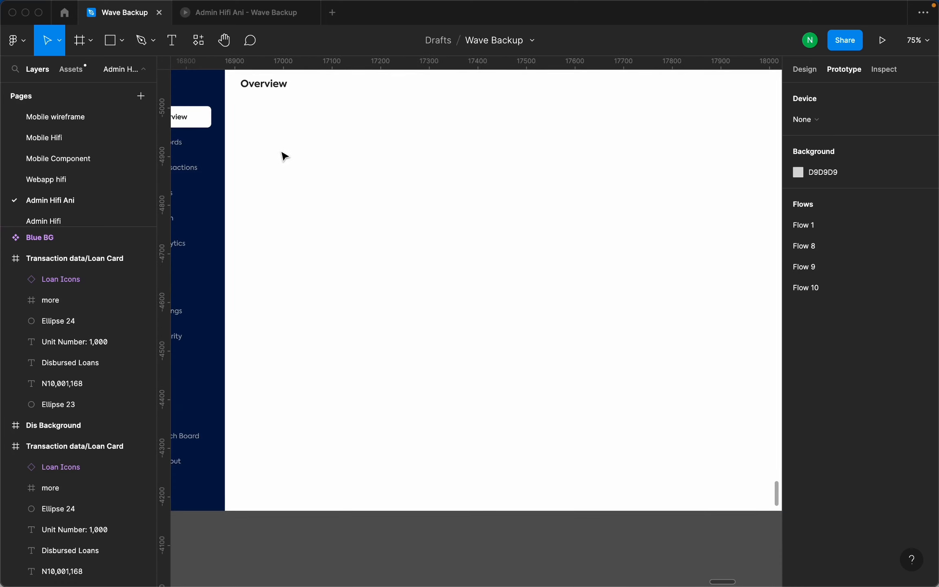
scroll(491, 206, down, 10)
scroll(539, 195, up, 5)
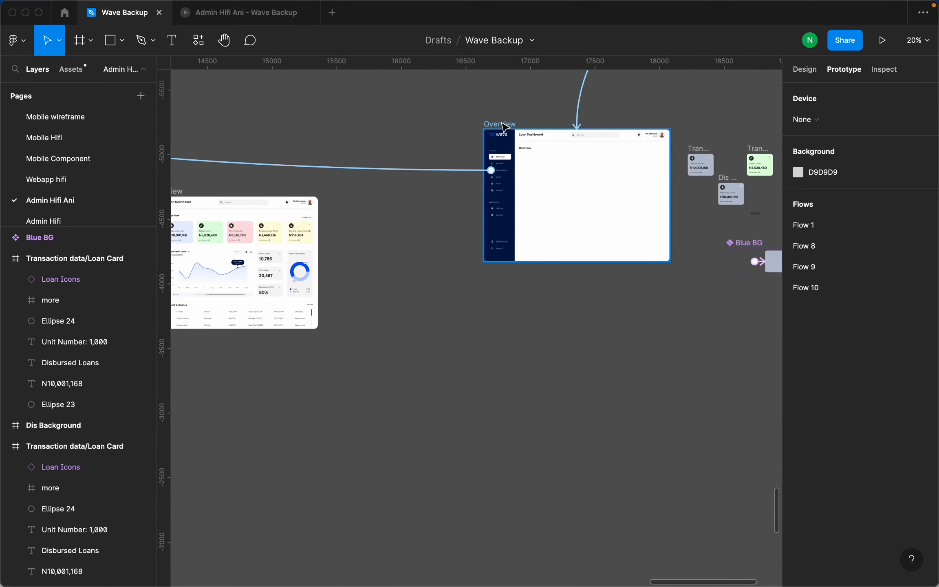
click(500, 124)
key(ctrl+g)
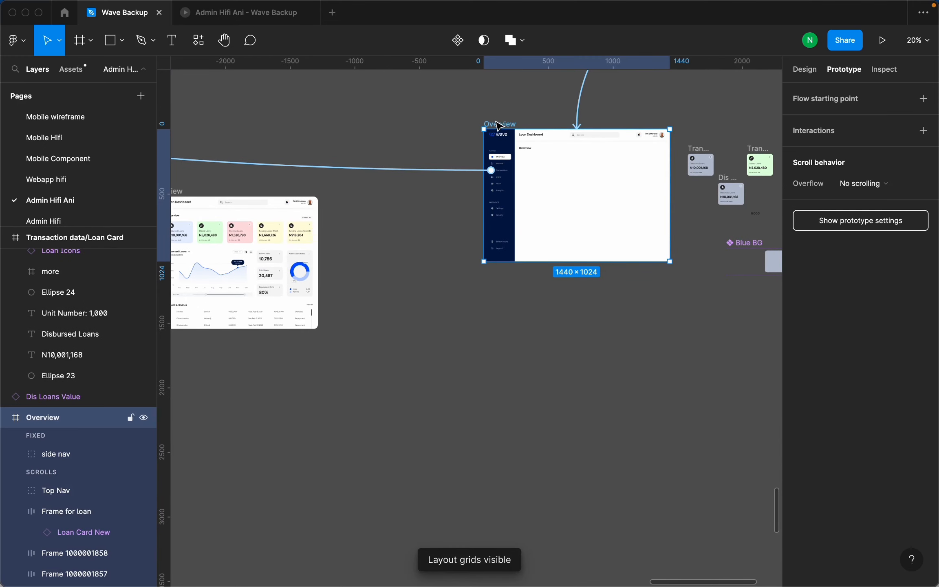
click(805, 73)
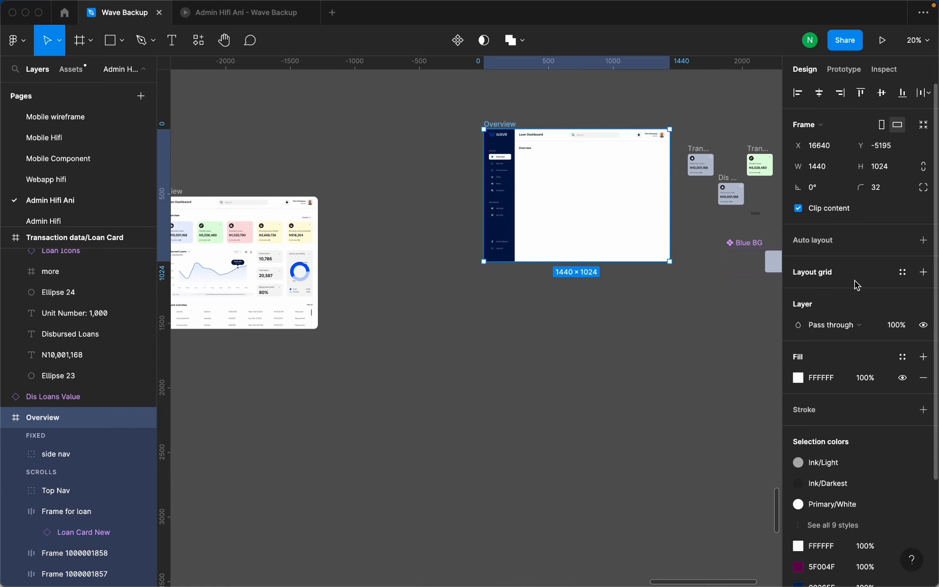
key(ctrl+g)
scroll(761, 267, down, 3)
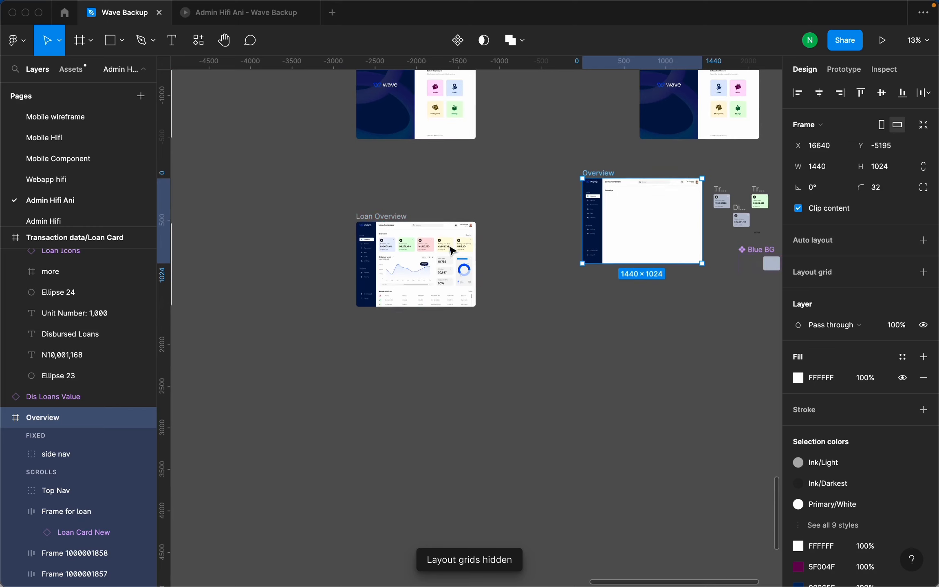
Select the Loan Overview frame and make its 12-column layout grid visible.
scroll(442, 241, up, 4)
click(321, 202)
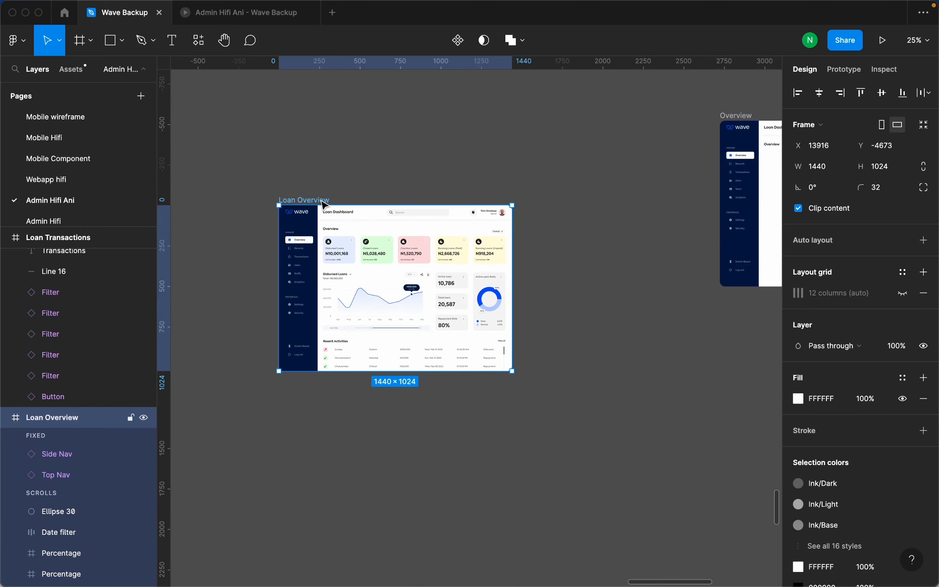
click(903, 293)
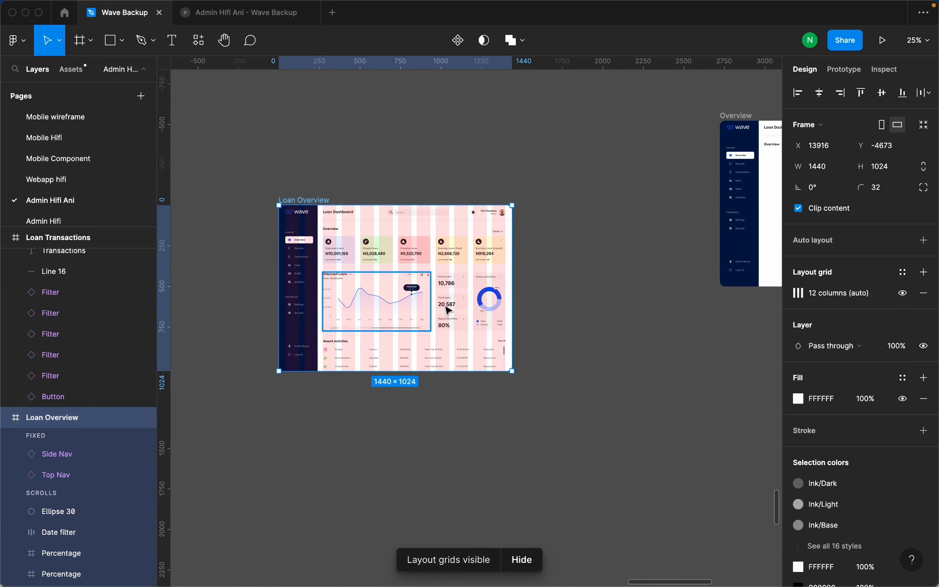
scroll(328, 242, up, 3)
scroll(435, 277, down, 5)
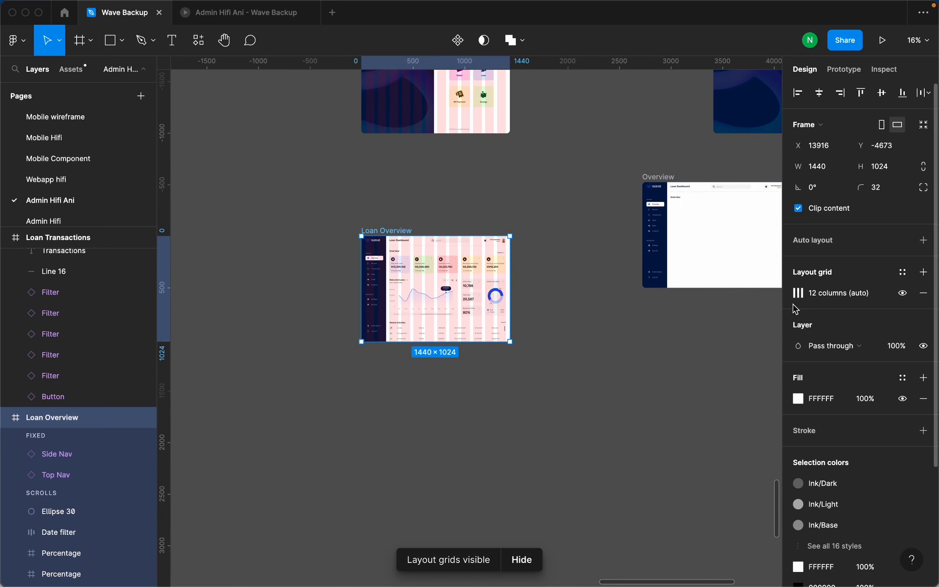
scroll(727, 300, up, 5)
scroll(624, 335, down, 3)
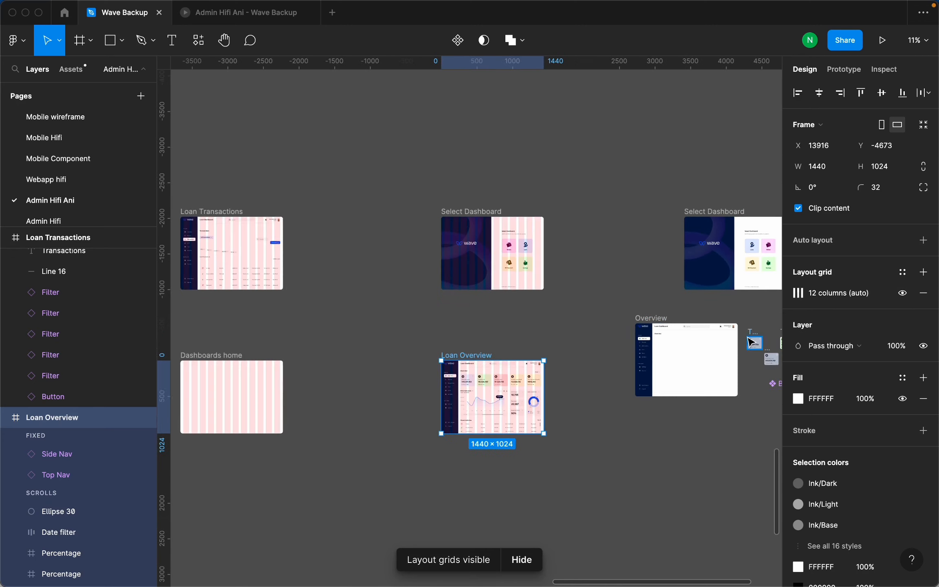
scroll(752, 342, up, 5)
scroll(432, 380, down, 3)
scroll(288, 373, up, 3)
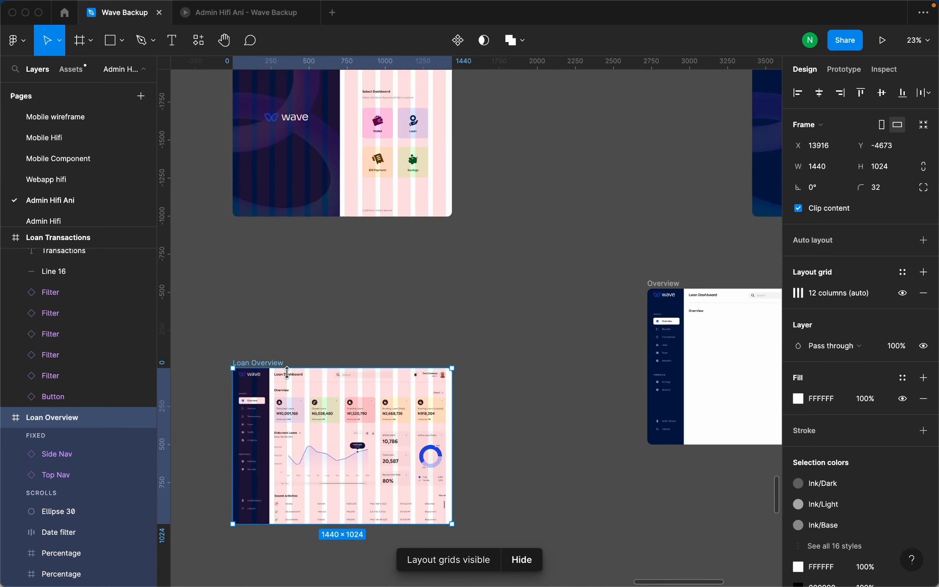
Copy the 12-column layout grid from the Loan Overview frame and paste it onto the Overview frame.
click(790, 300)
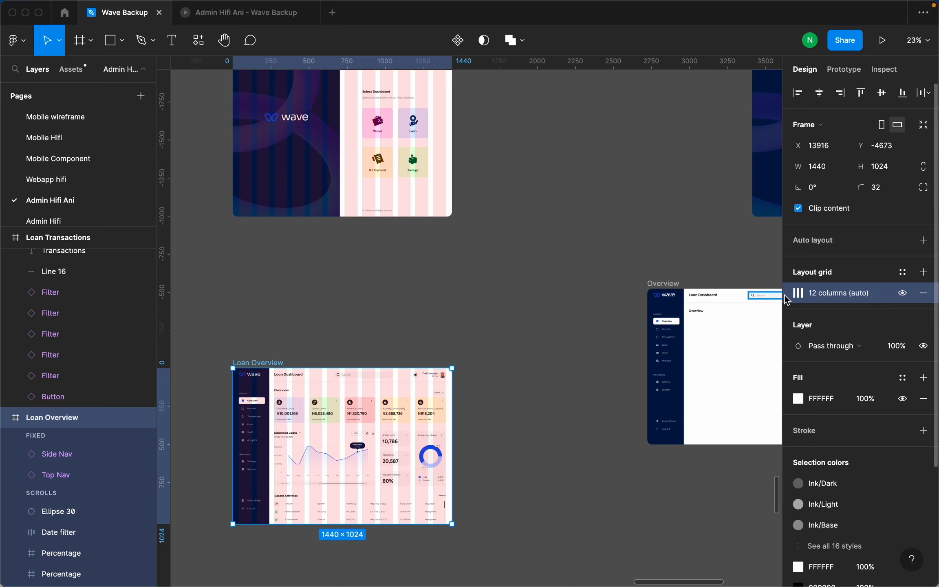
click(679, 286)
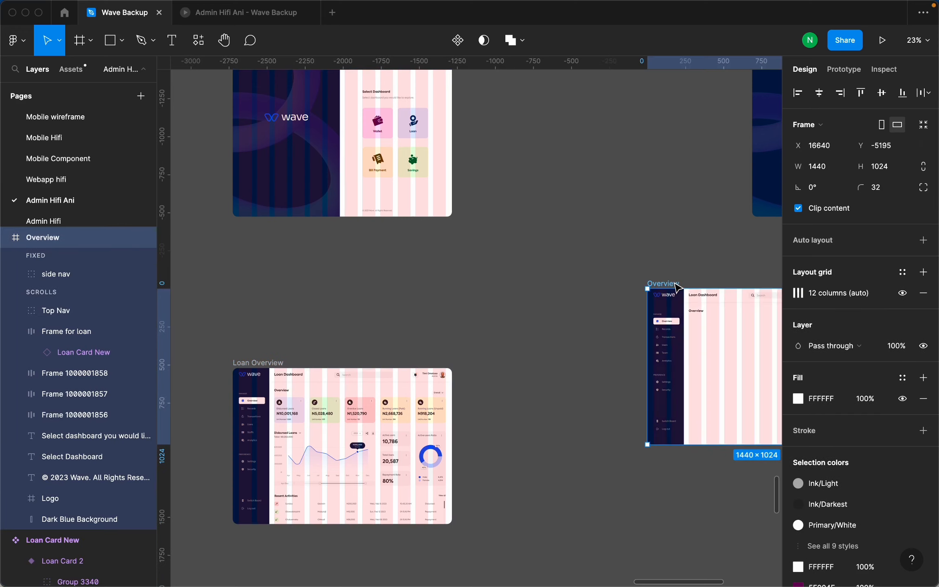
key(shift+2)
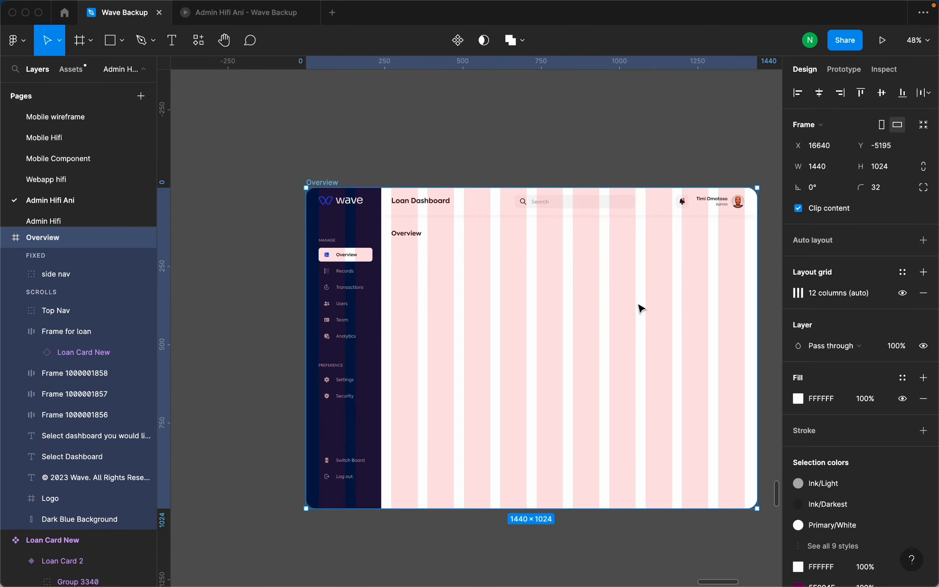
scroll(562, 314, down, 3)
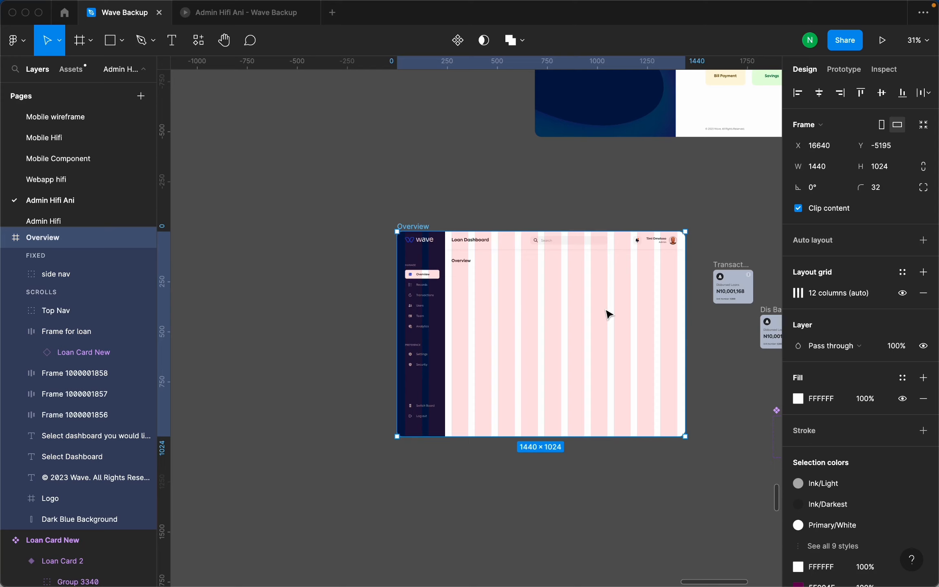
click(790, 299)
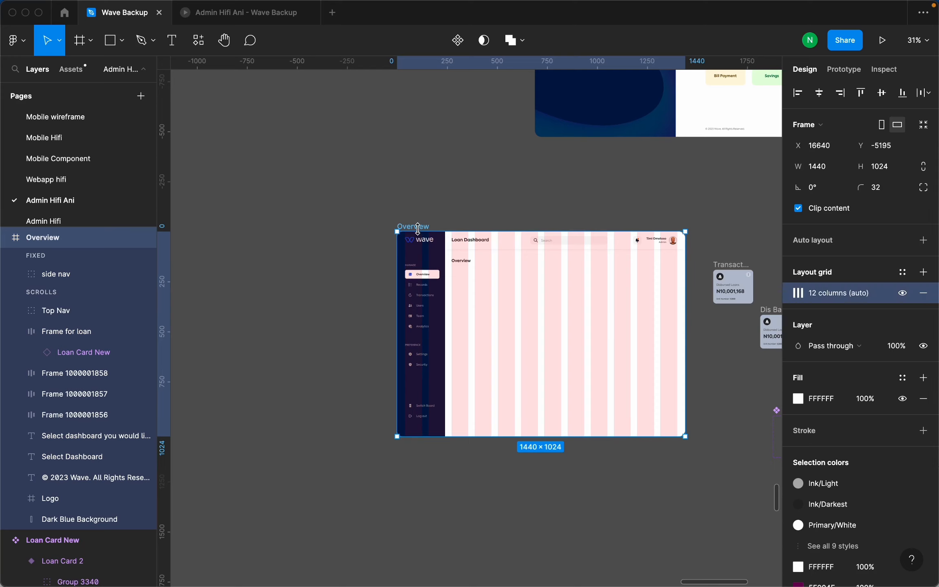
scroll(624, 287, down, 3)
scroll(539, 329, up, 4)
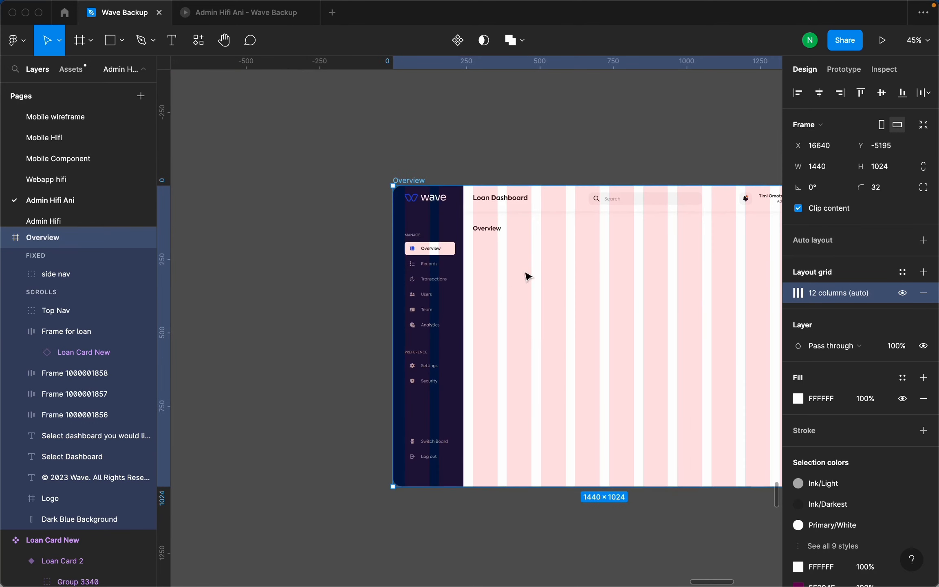
Copy the Disbursed Loans card from the Loan Overview frame and paste it into the Overview frame.
scroll(526, 274, down, 4)
scroll(455, 306, down, 2)
scroll(320, 332, up, 5)
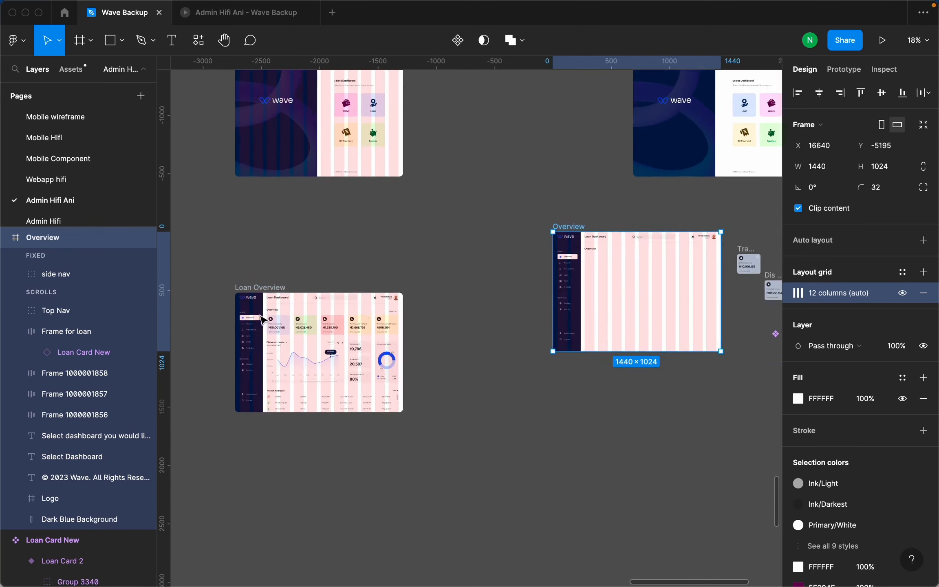
click(318, 332)
scroll(318, 331, down, 3)
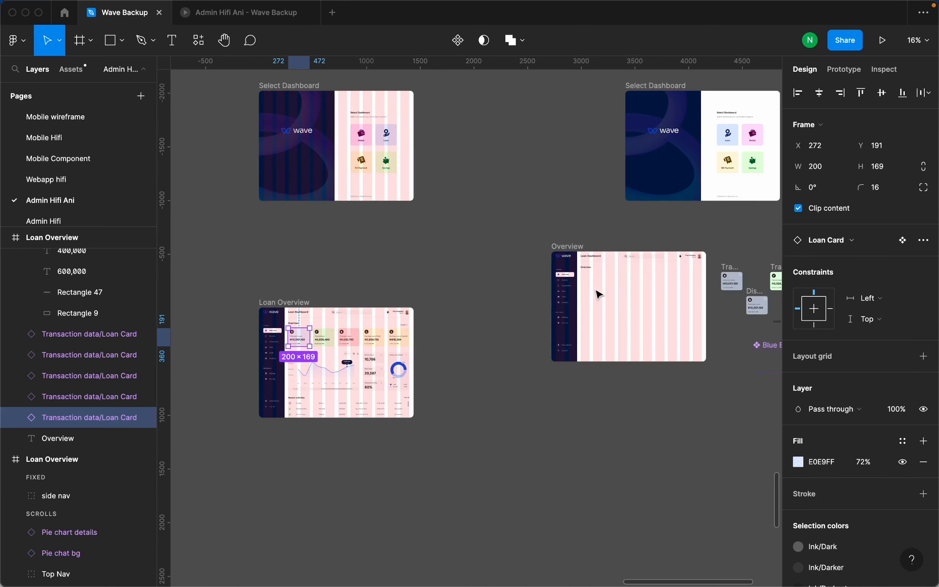
scroll(545, 229, up, 5)
click(505, 197)
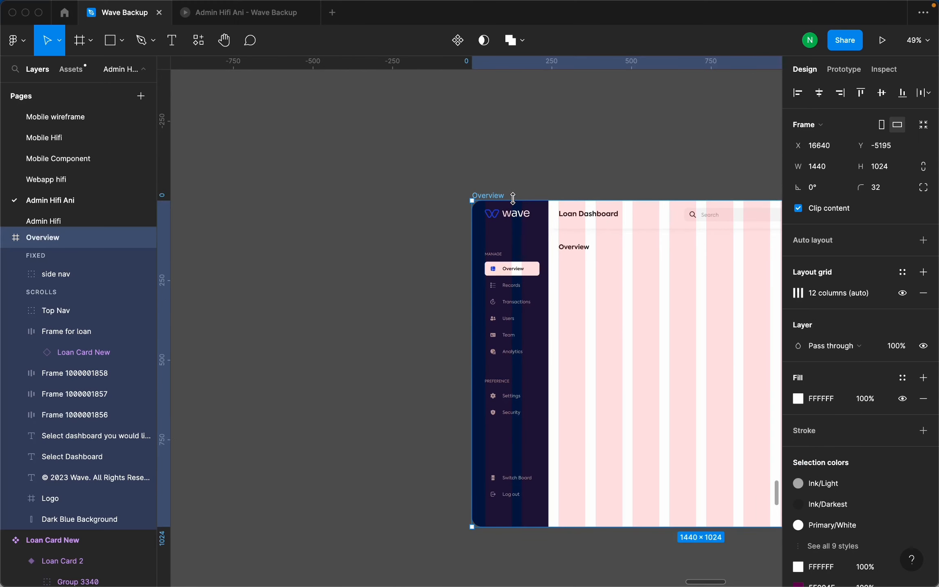
key(super+v)
scroll(534, 295, down, 3)
scroll(562, 292, up, 5)
scroll(562, 293, down, 6)
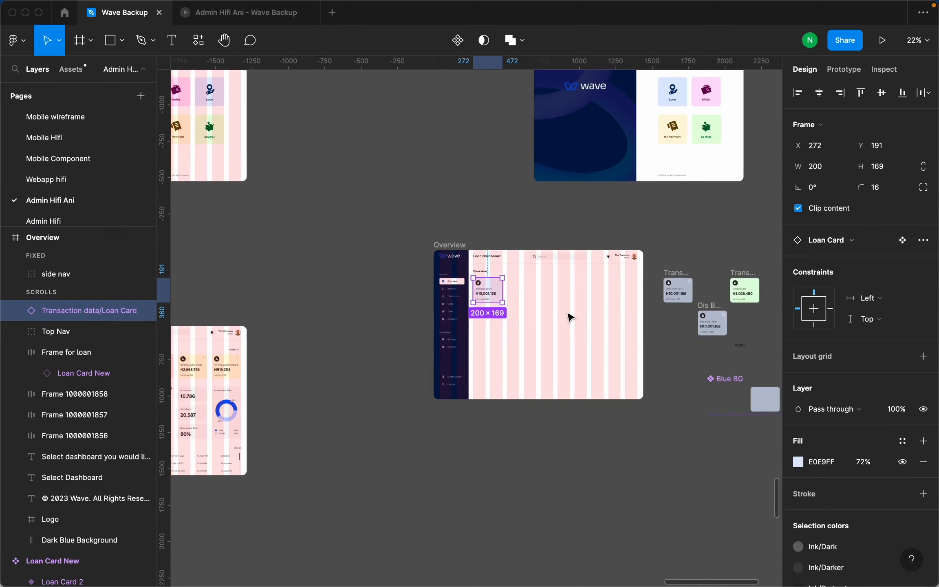
Move the pasted Disbursed Loans card horizontally to about X 666 in the Overview frame.
scroll(568, 313, up, 6)
drag(362, 244, 608, 243)
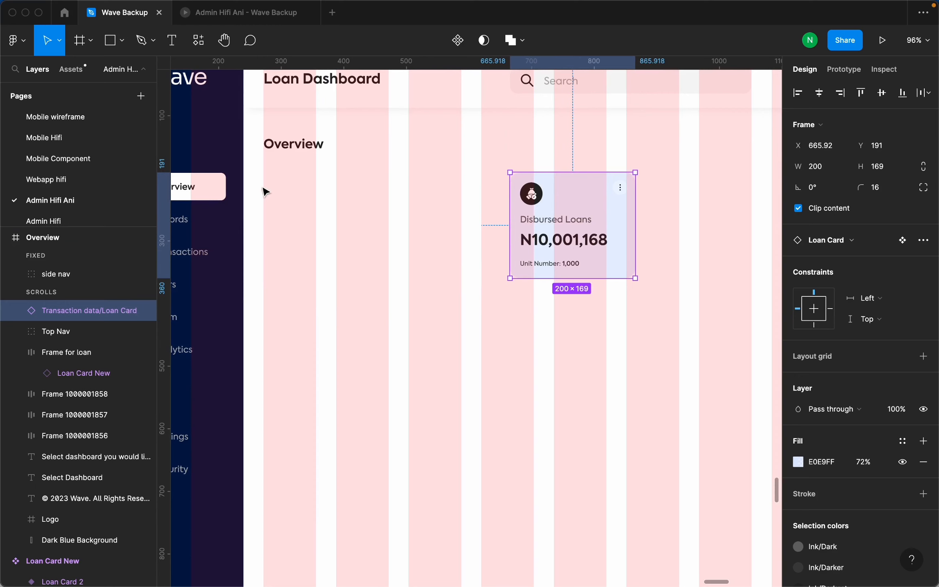
scroll(368, 223, down, 4)
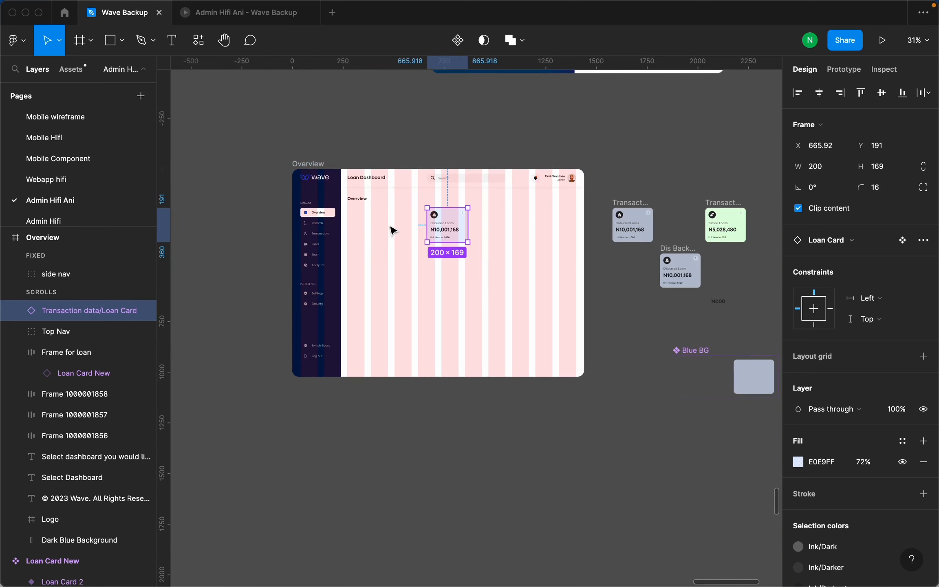
Place an instance of Blue BG variant 1 in the Overview frame below the Overview heading, at X 272, Y 191.
click(704, 381)
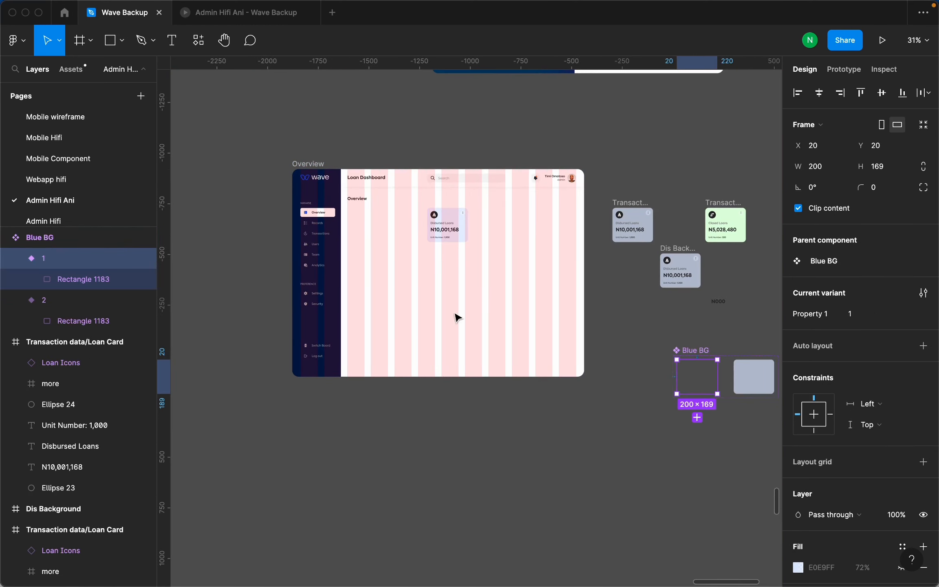
click(378, 261)
scroll(375, 249, up, 4)
key(super+v)
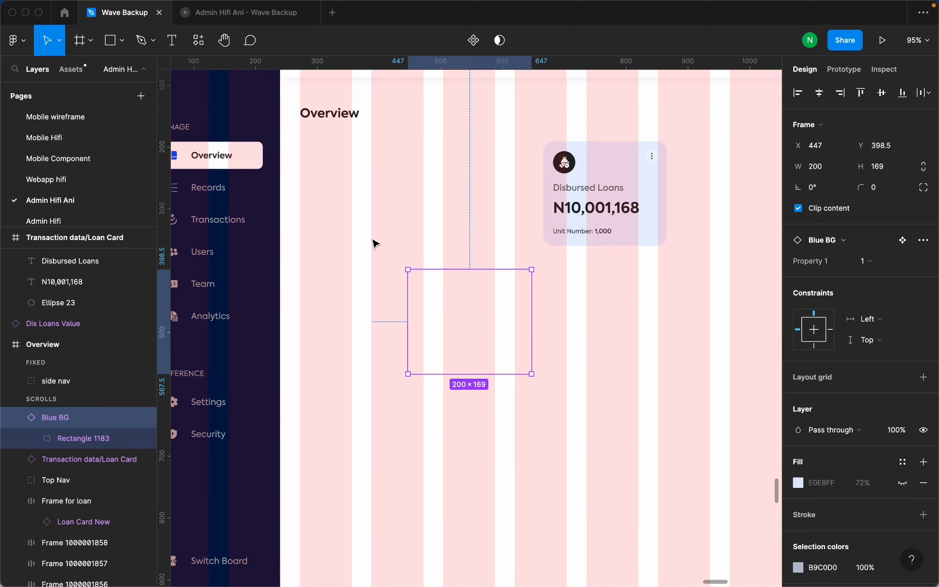
drag(476, 325, 347, 206)
drag(367, 196, 365, 195)
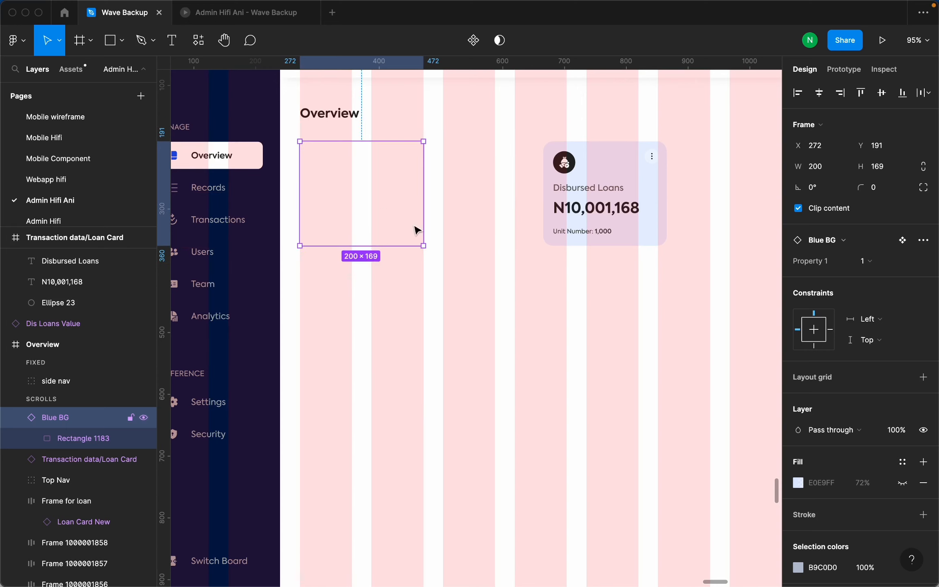
Delete the Disbursed Loans card from the Overview frame.
scroll(417, 231, down, 10)
click(486, 232)
key(Delete)
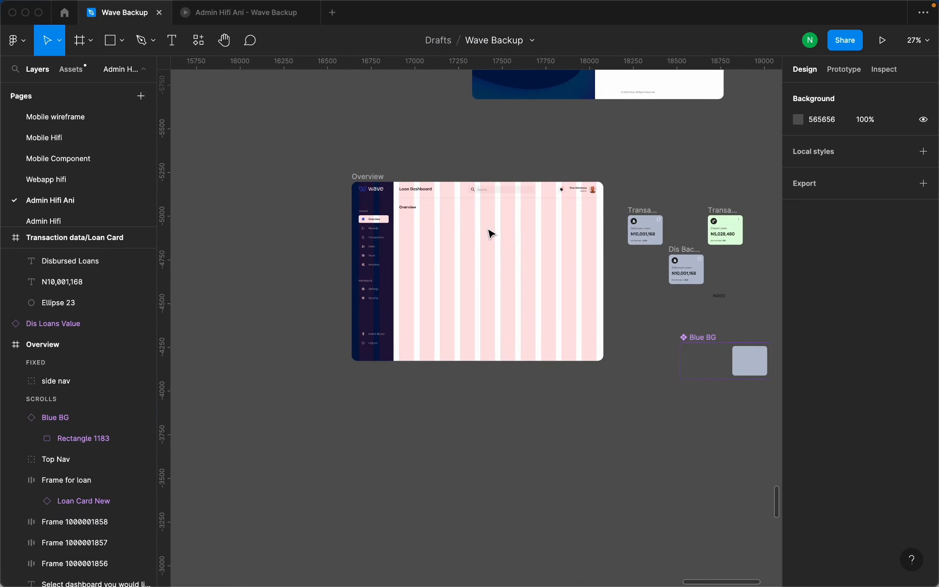
Hide the layout grids across the canvas.
scroll(482, 235, up, 2)
key(ctrl+g)
scroll(473, 238, up, 2)
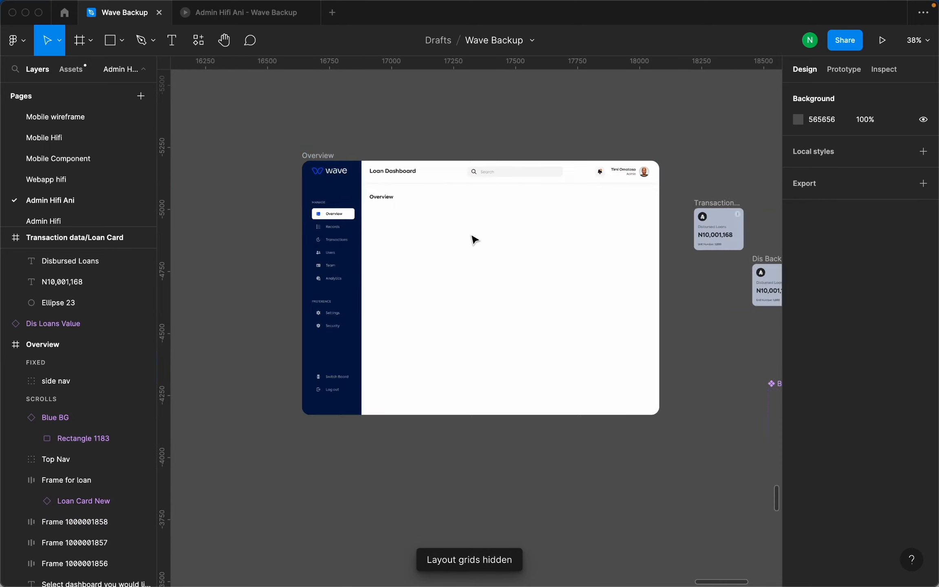
scroll(476, 240, up, 2)
Examine the Blue BG instance in the Overview frame and compare it with variants 1 and 2 of its component set.
click(380, 235)
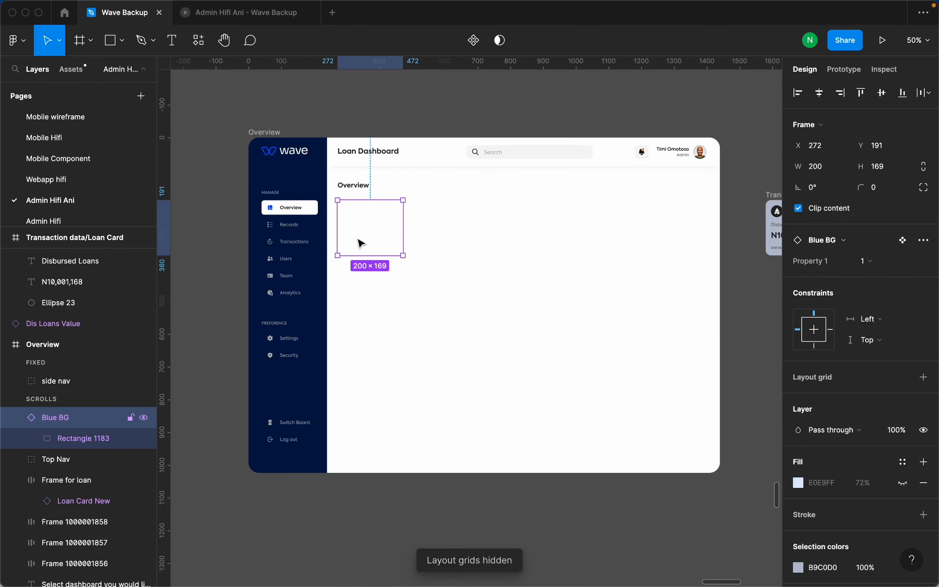
scroll(360, 243, down, 5)
scroll(510, 315, up, 3)
scroll(554, 314, up, 3)
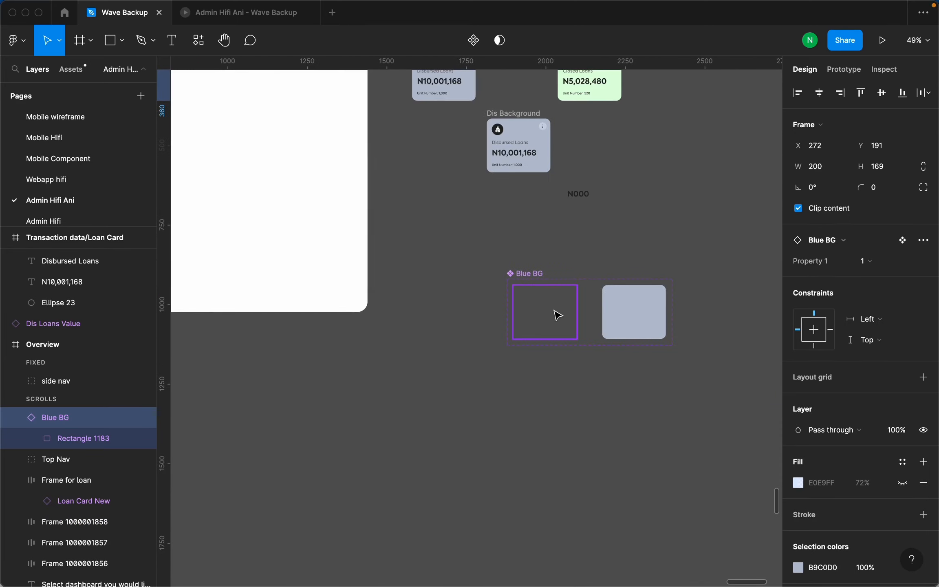
click(557, 316)
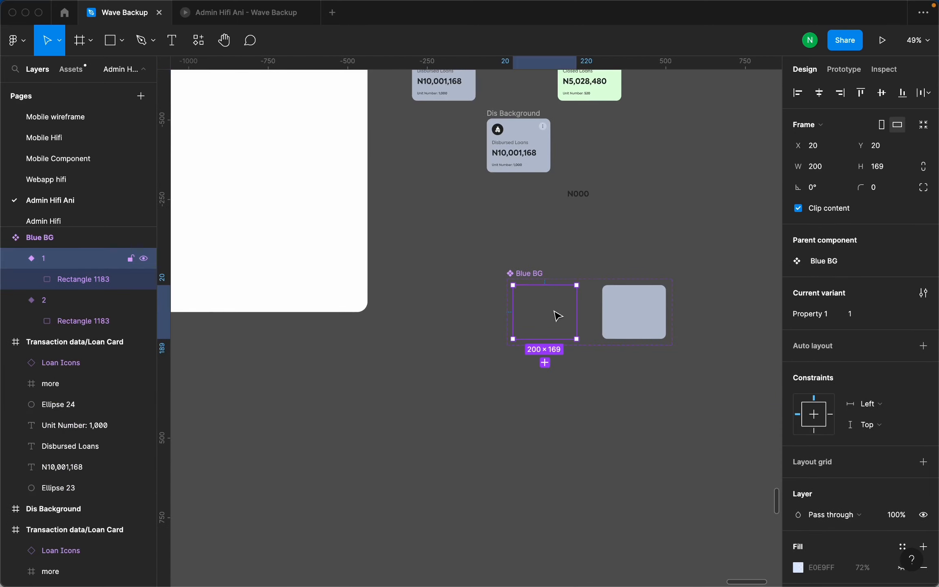
click(648, 315)
scroll(651, 314, down, 4)
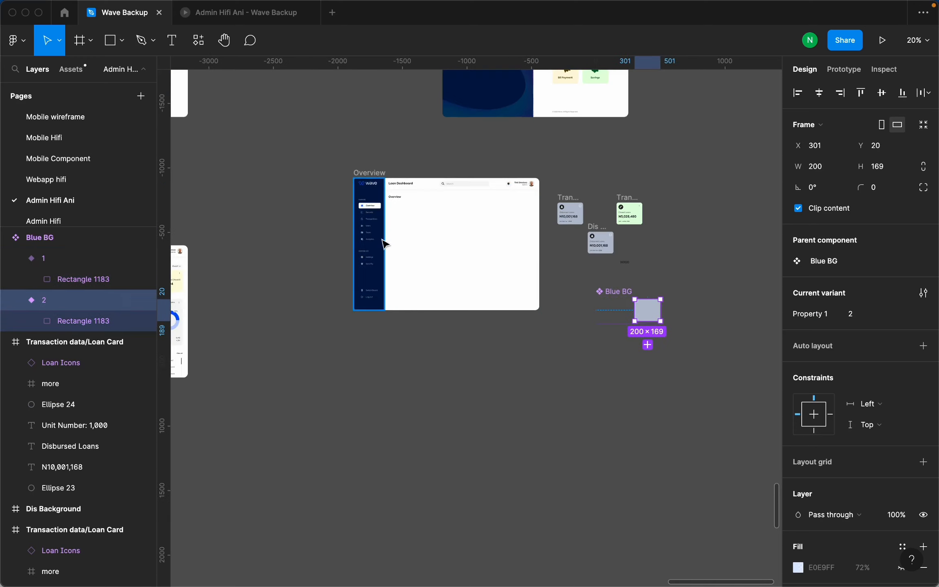
scroll(383, 243, up, 3)
click(368, 197)
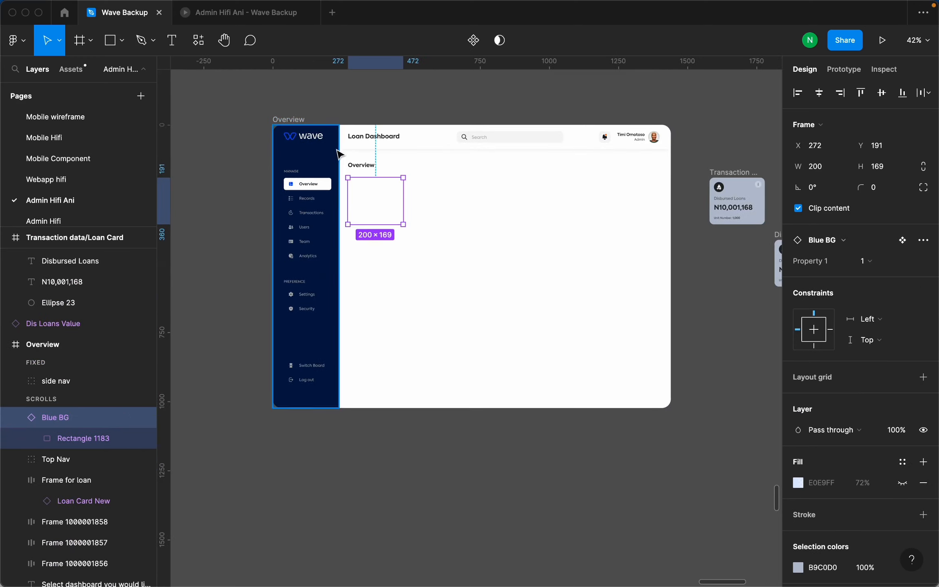
Restart the prototype preview and open the Loan dashboard to test the Blue BG animation on the Overview screen.
click(304, 120)
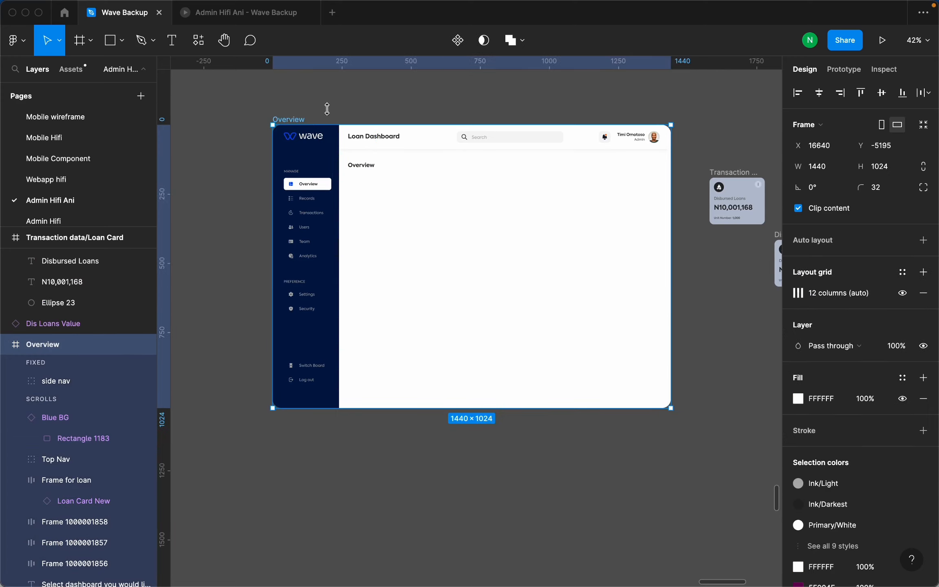
click(257, 13)
key(r)
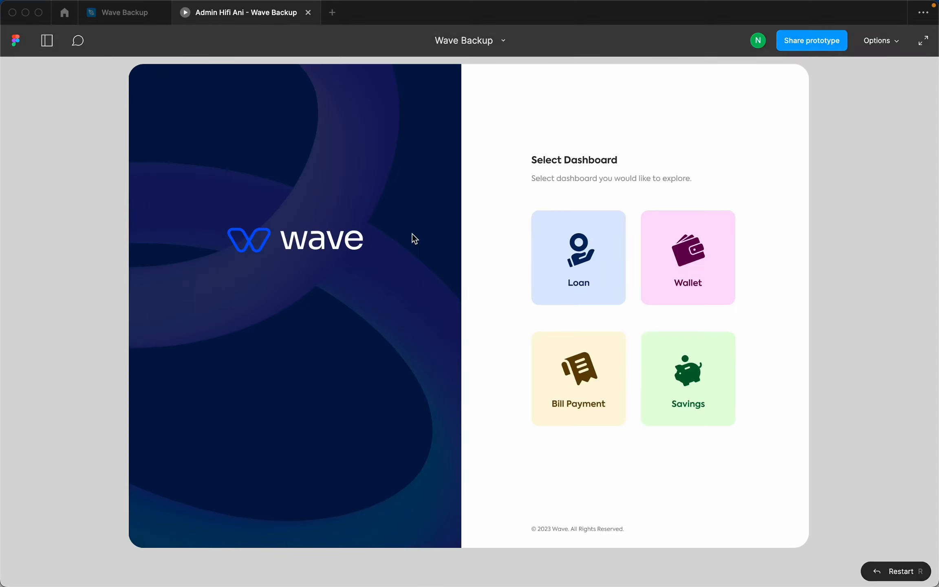
click(573, 270)
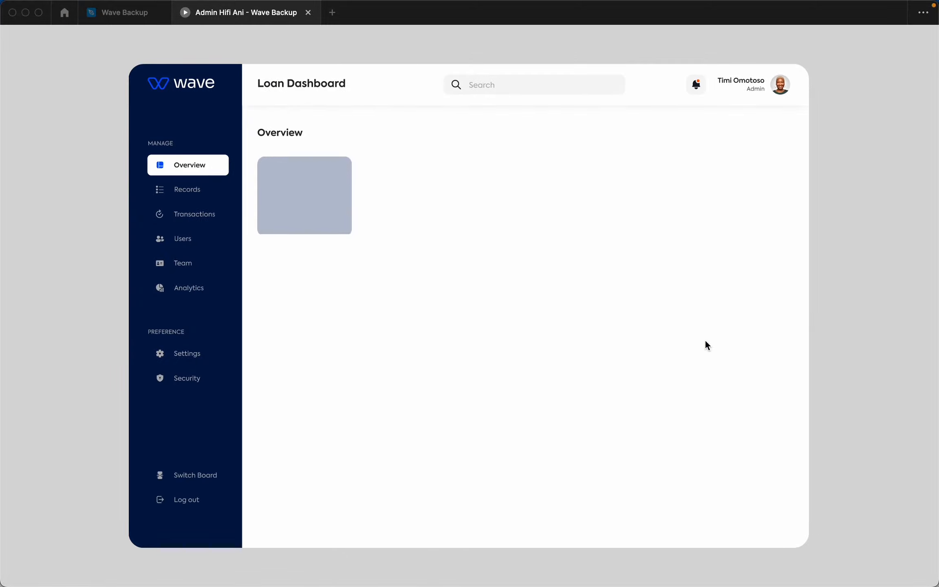
Replay the prototype preview several times to check how the Blue BG slides up on the Overview screen.
key(r)
click(596, 261)
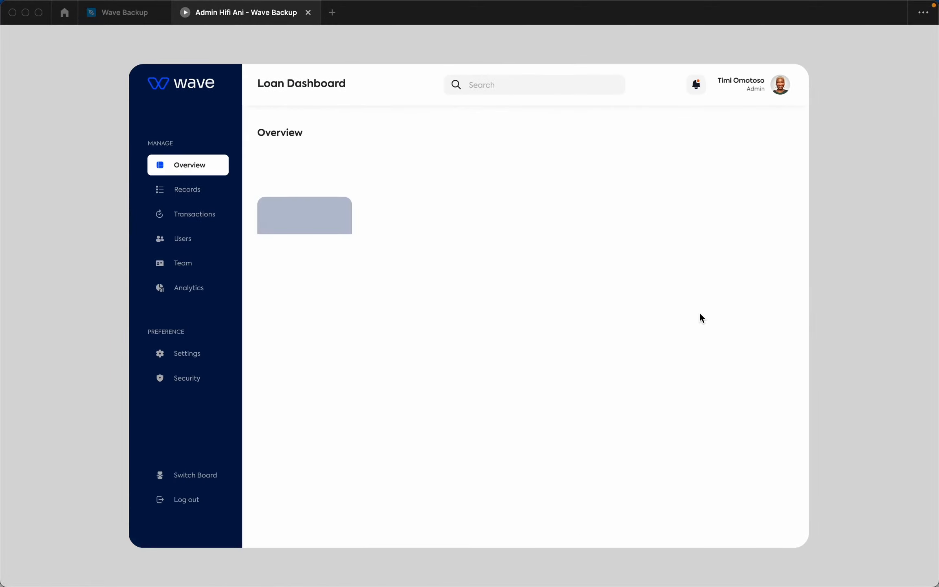
key(r)
click(589, 277)
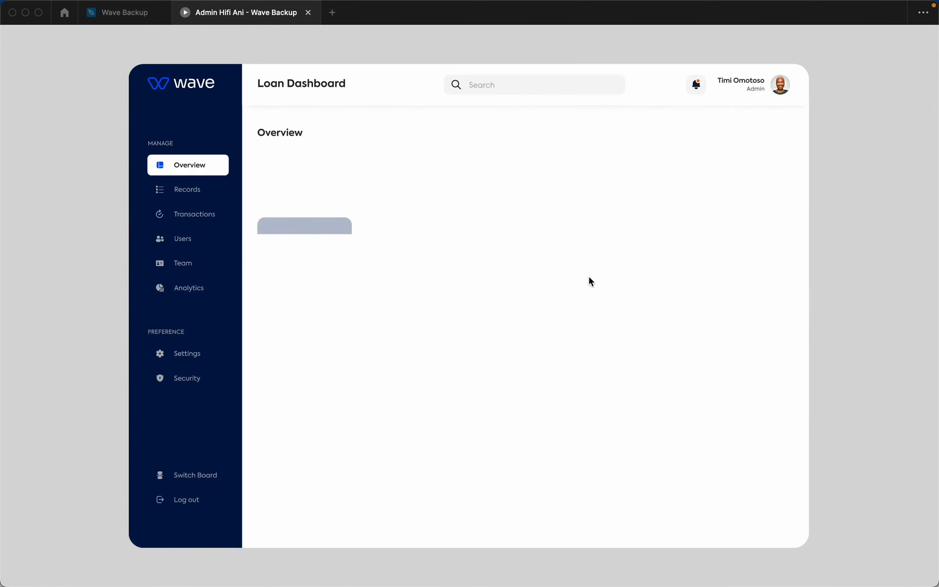
key(r)
click(589, 279)
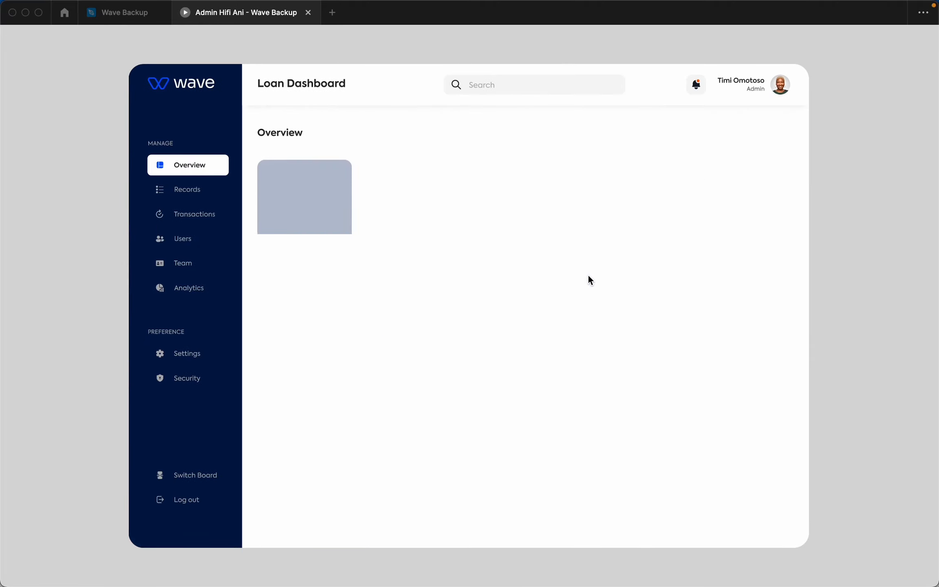
Return to the Wave Backup design file and copy the fill colour code of the Dis Background frame.
click(134, 20)
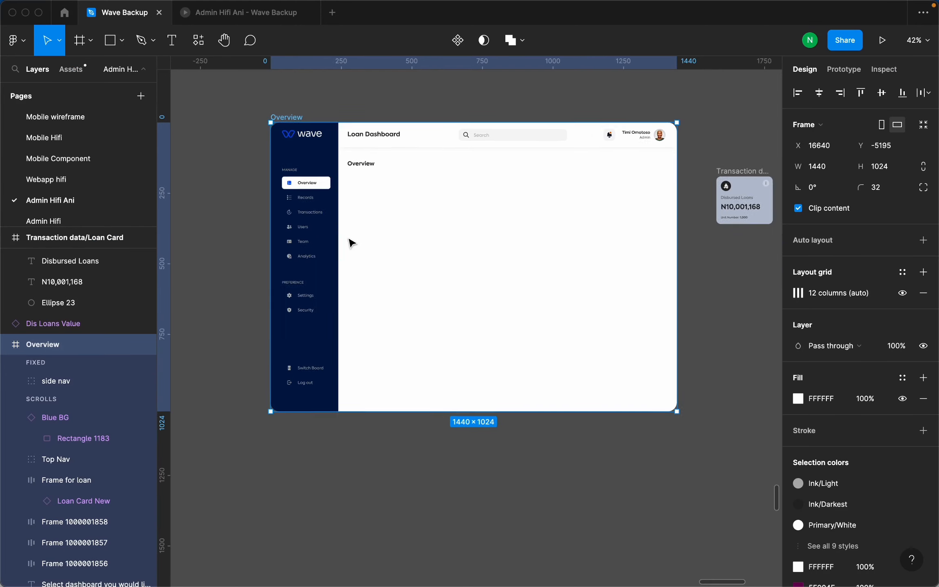
scroll(351, 240, down, 5)
scroll(587, 318, up, 5)
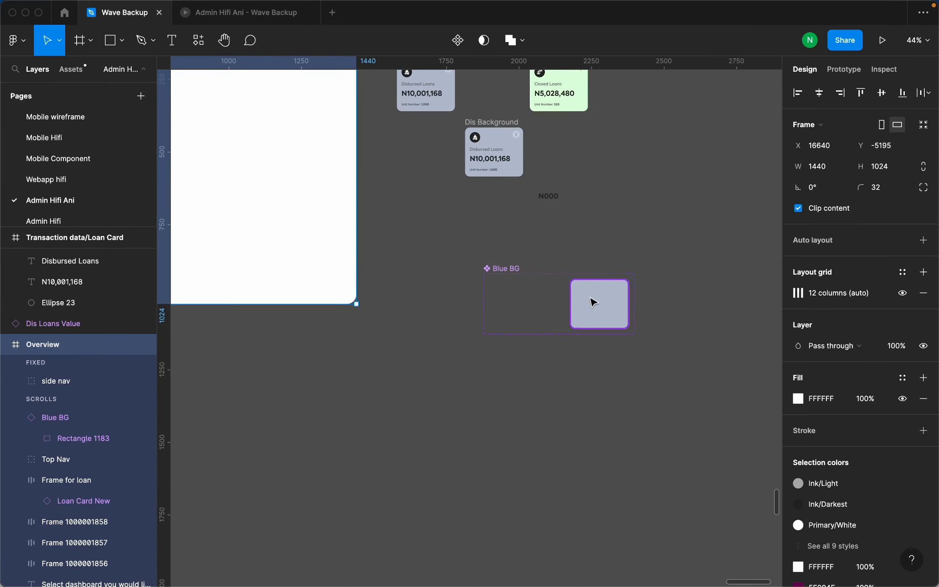
scroll(594, 302, up, 3)
scroll(624, 322, up, 5)
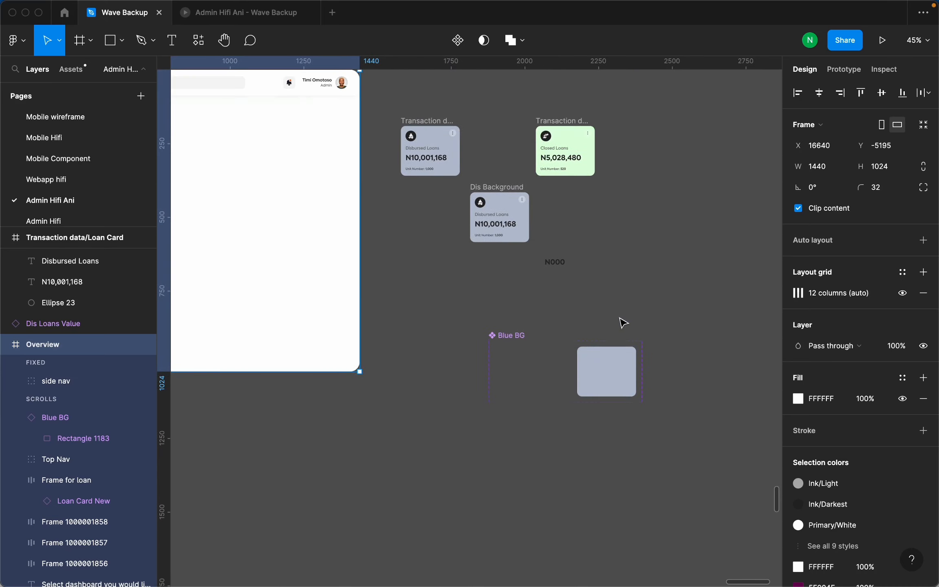
key(Escape)
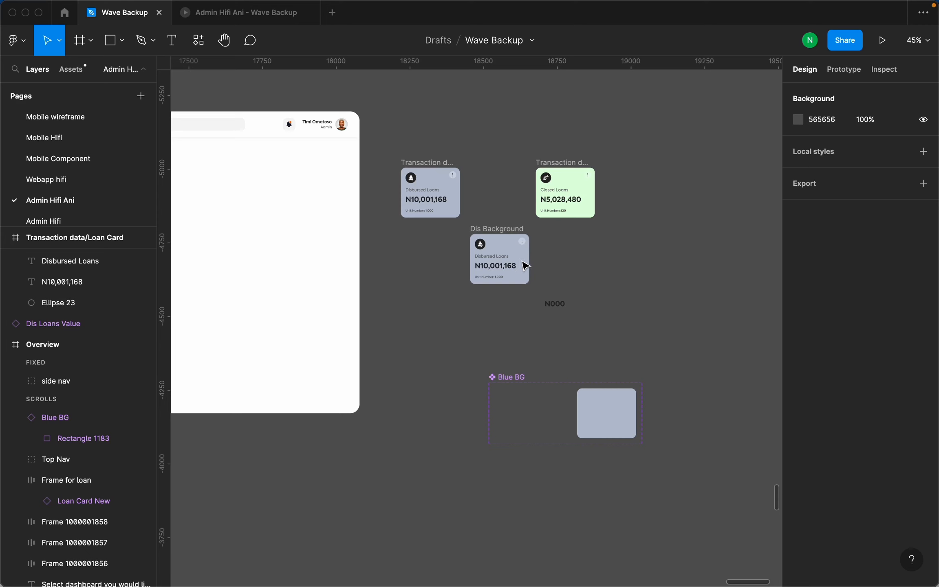
click(502, 266)
click(496, 229)
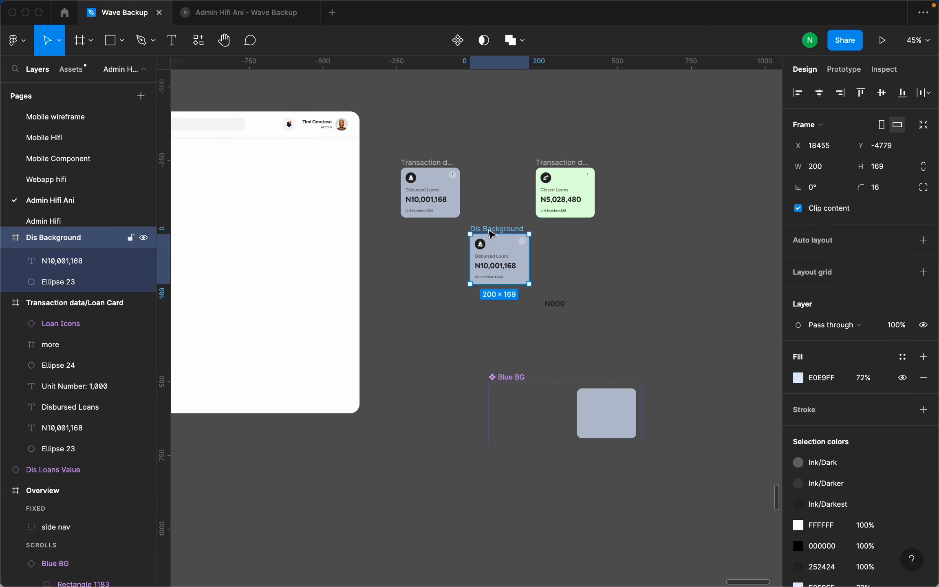
scroll(440, 197, up, 3)
click(830, 381)
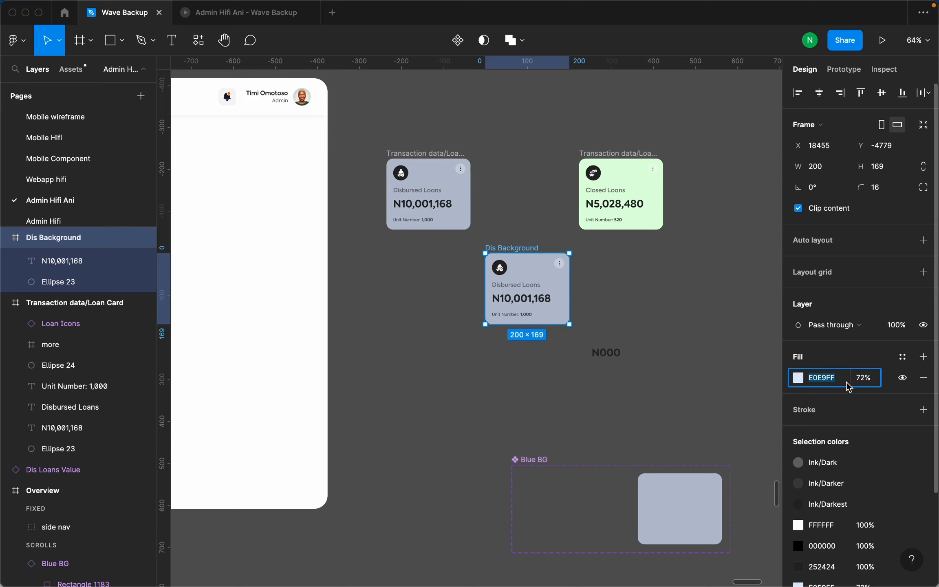
Set the fill of the rectangle in Blue BG variant 2 to E0E9FF at 72% opacity.
scroll(413, 363, down, 3)
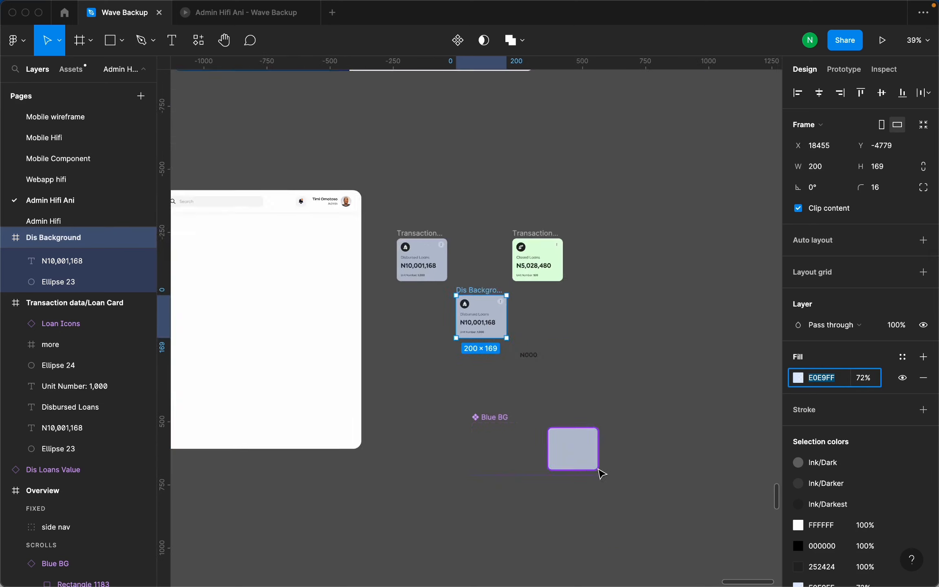
scroll(600, 472, up, 5)
click(530, 405)
scroll(811, 443, down, 5)
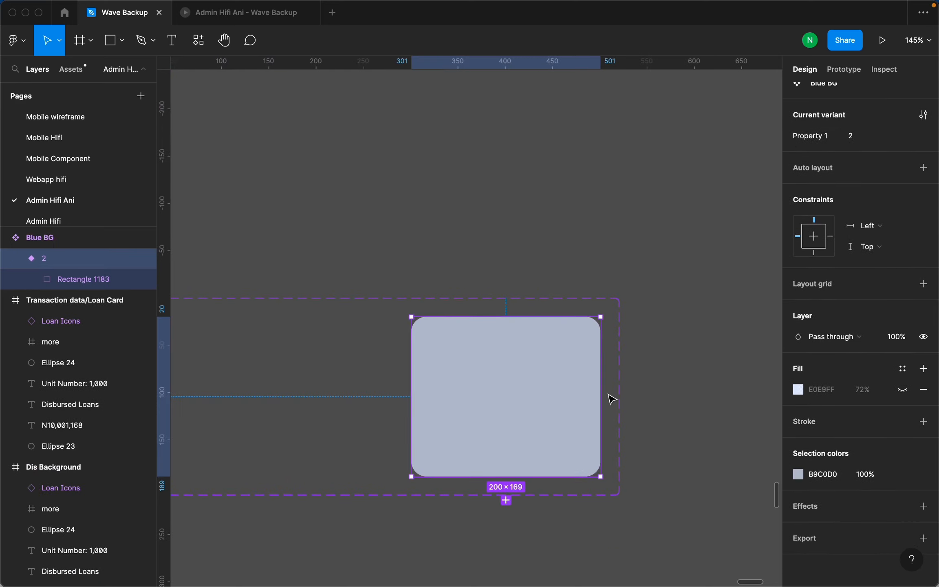
double_click(489, 411)
click(833, 415)
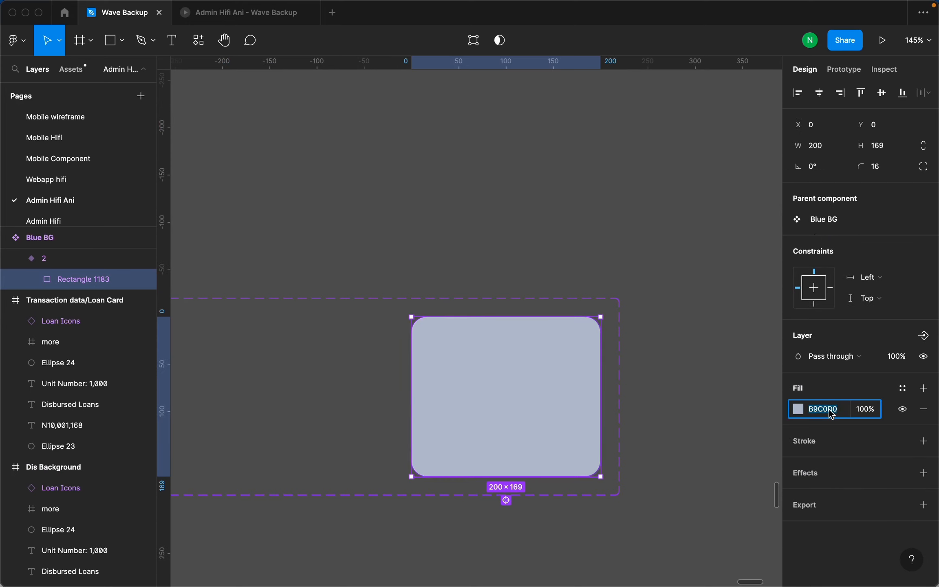
text(E0E9FF)
key(Return)
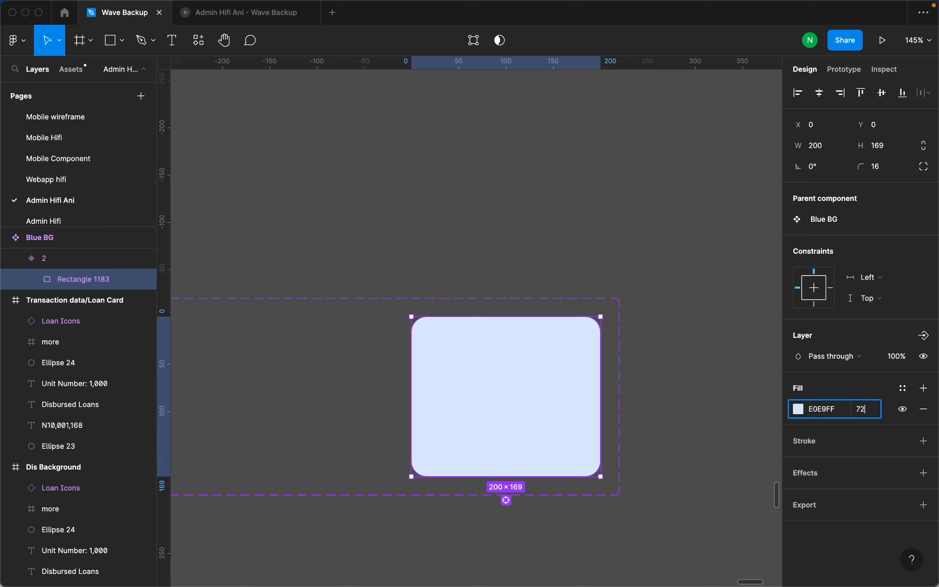
key(Return)
scroll(711, 369, down, 5)
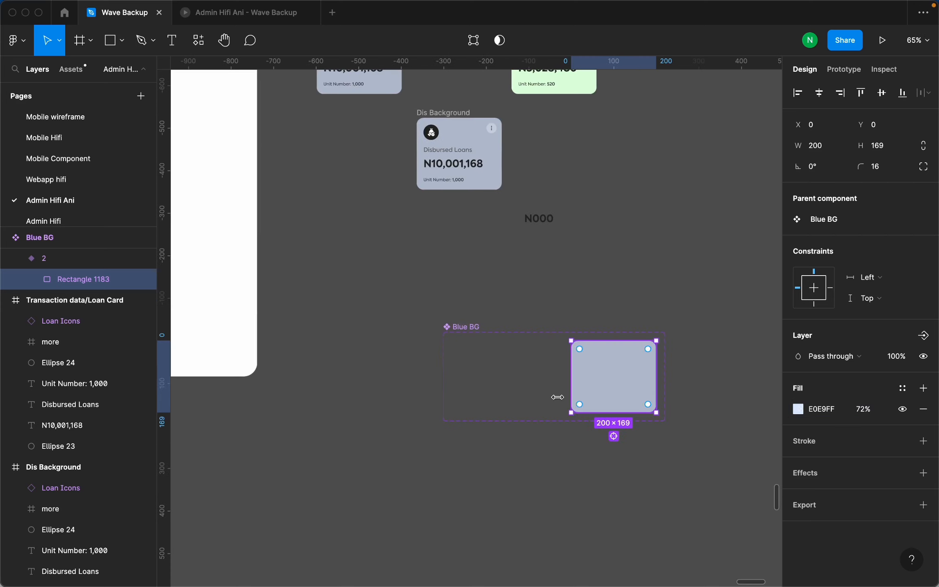
Set the fill of the rectangle in Blue BG variant 1 to E0E9FF at 72% opacity.
click(465, 328)
click(628, 387)
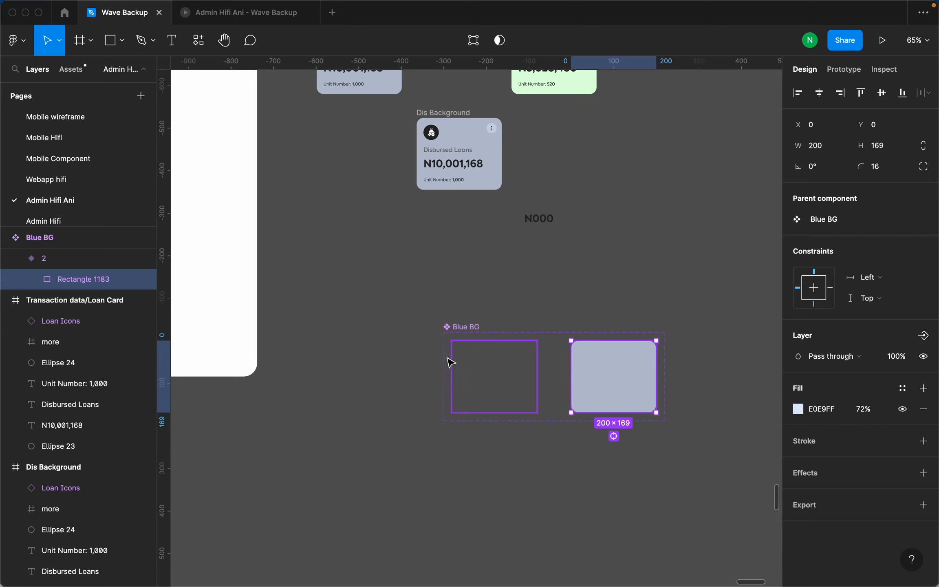
click(494, 356)
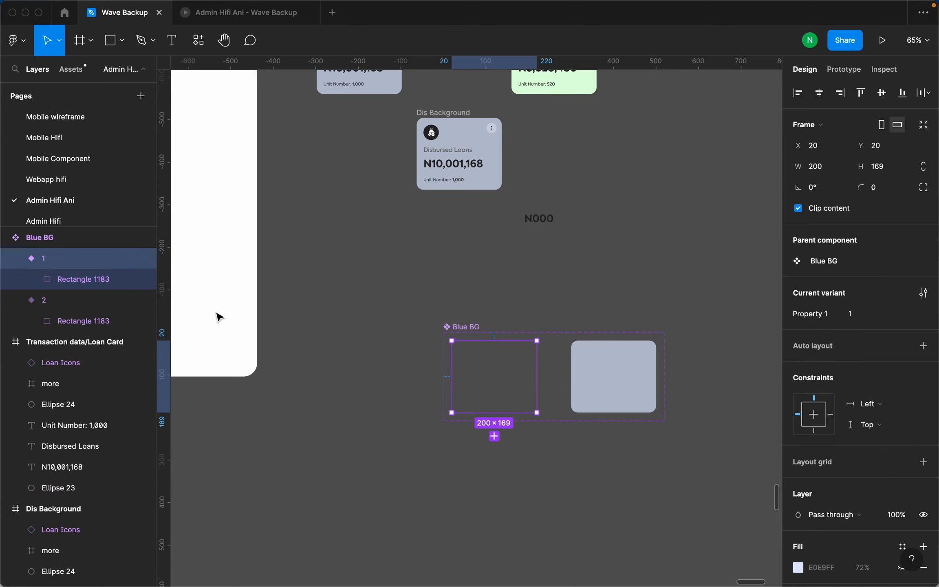
click(106, 285)
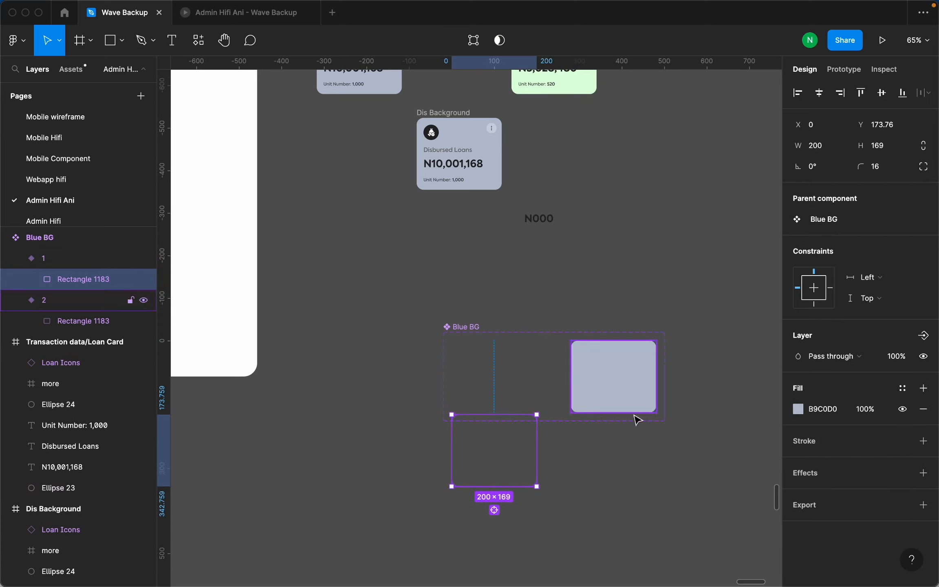
click(824, 409)
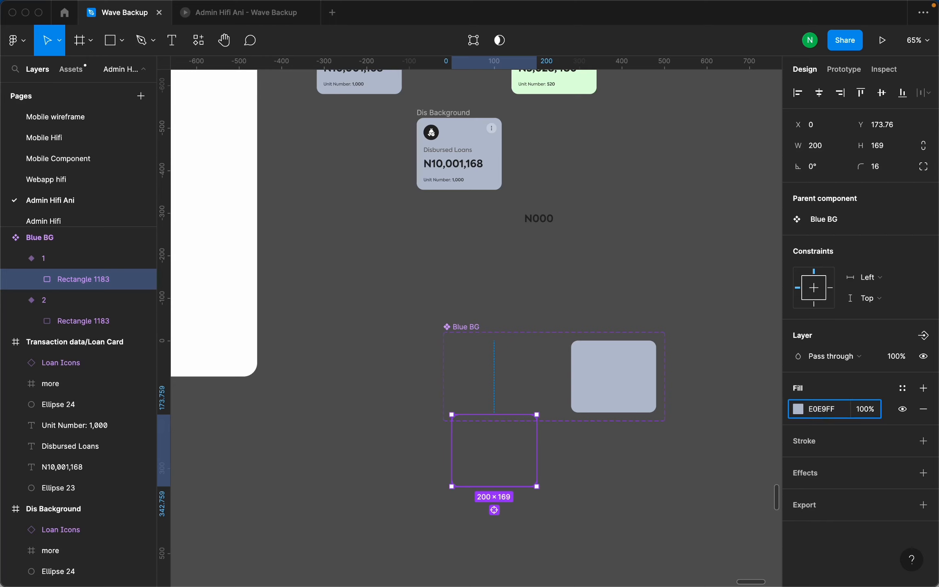
text(E0E9FF)
click(862, 412)
text(72)
key(Return)
click(583, 300)
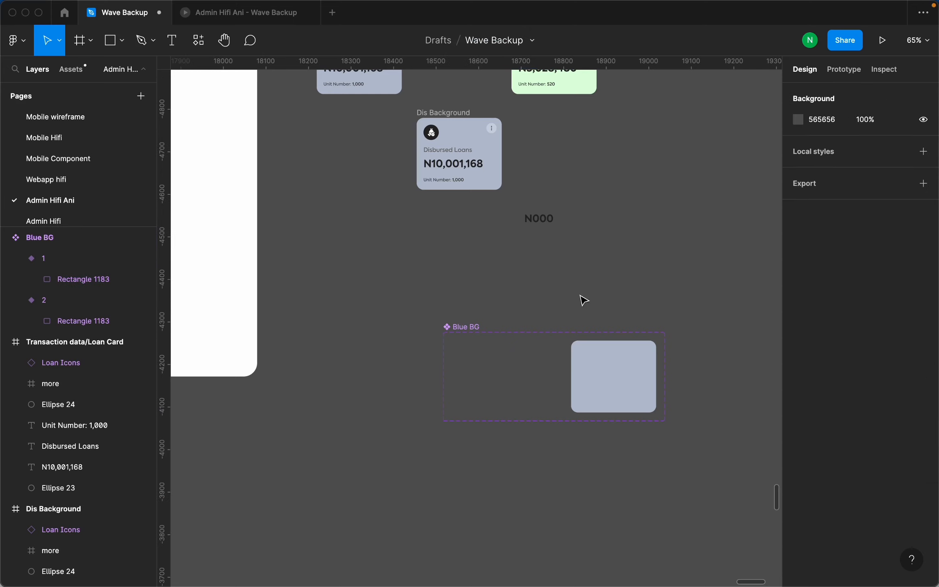
Move the Dis Background card into the empty canvas area below the Blue BG component set.
scroll(503, 360, down, 3)
scroll(448, 273, up, 3)
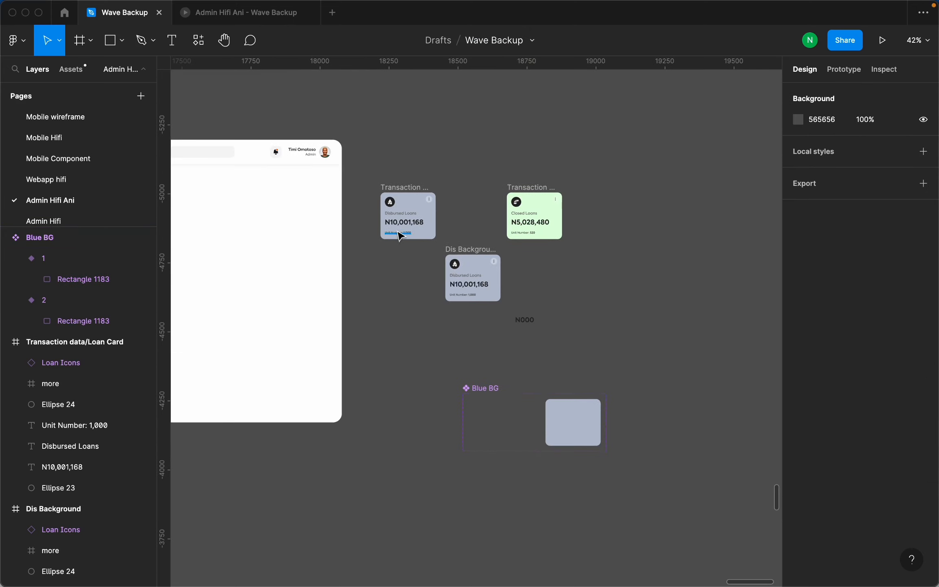
scroll(400, 236, up, 6)
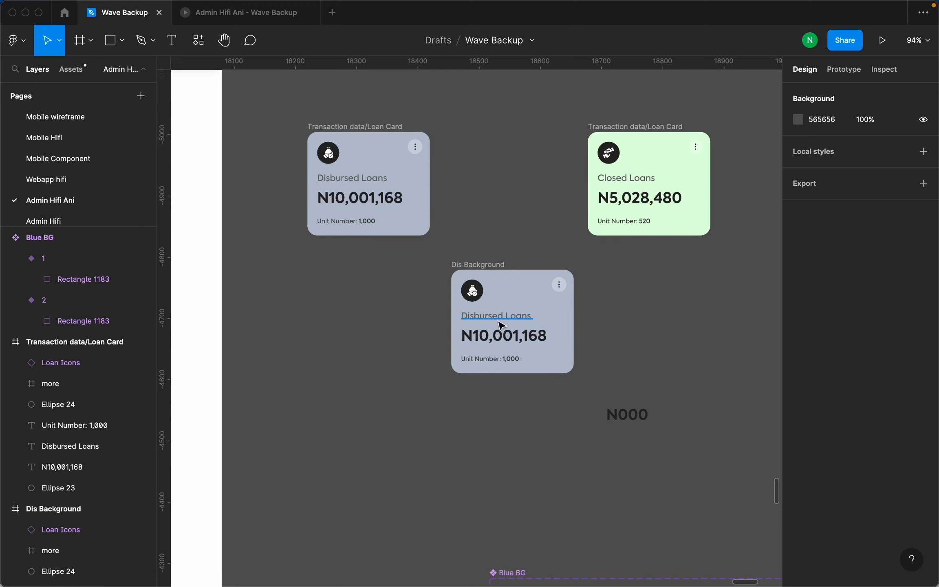
scroll(497, 320, down, 4)
click(513, 287)
scroll(513, 287, down, 5)
drag(494, 131, 636, 472)
key(shift+2)
Check the amount text in the Dis Background card and move the Dis Loans Value instance beside the card.
click(503, 424)
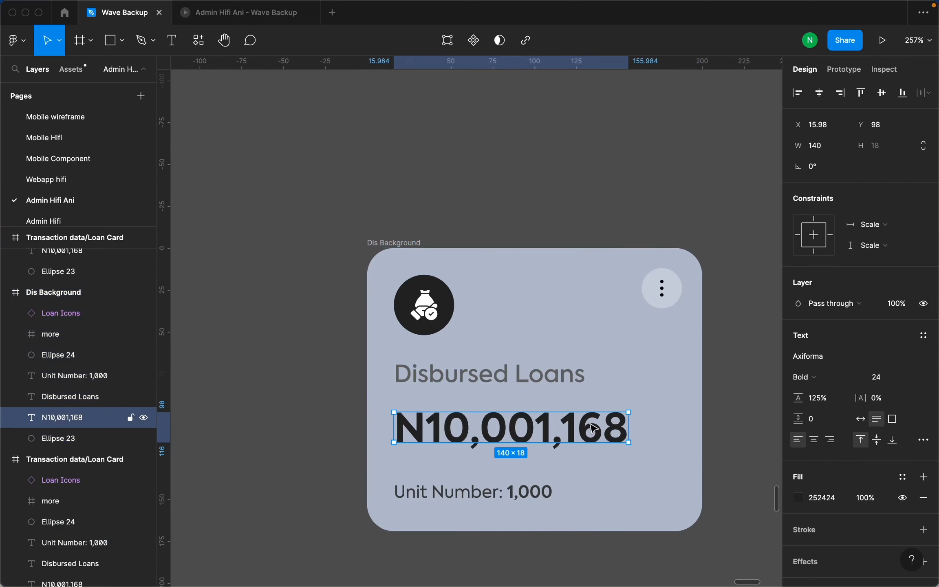
scroll(503, 411, down, 5)
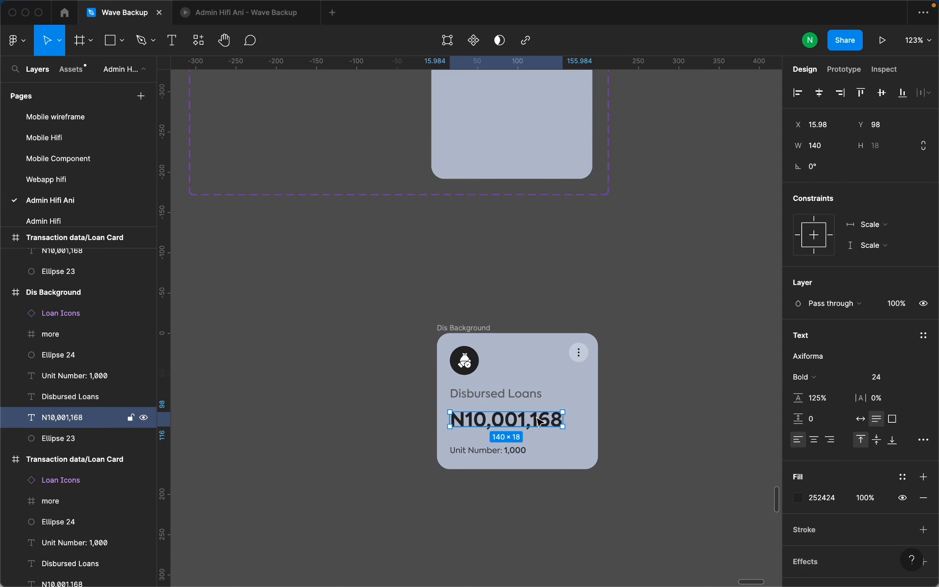
scroll(540, 422, down, 1)
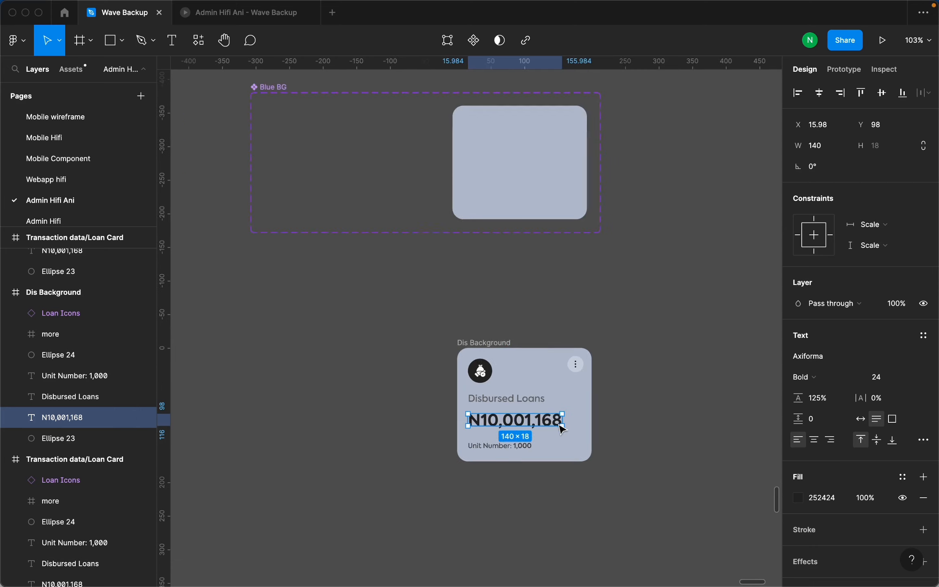
scroll(524, 446, up, 5)
scroll(486, 389, up, 2)
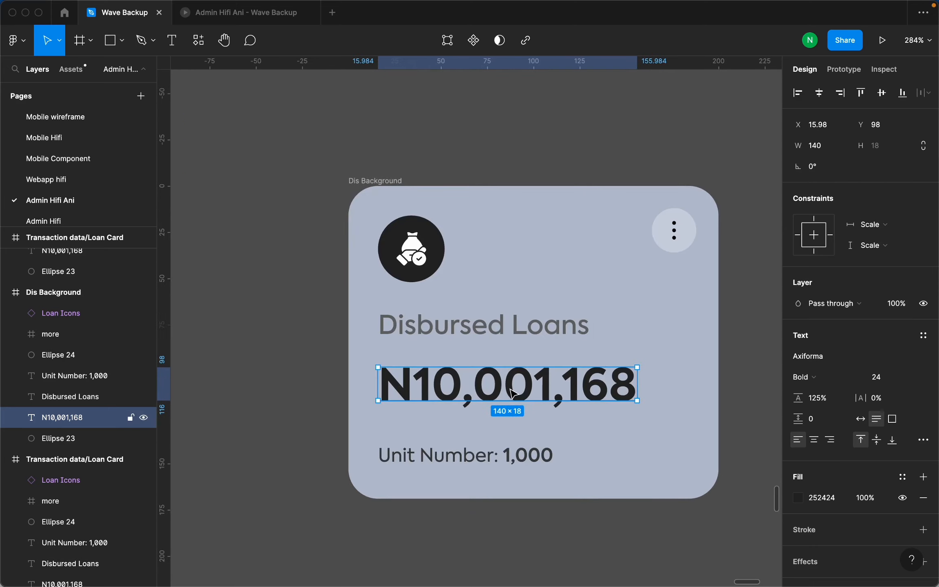
scroll(512, 402, down, 10)
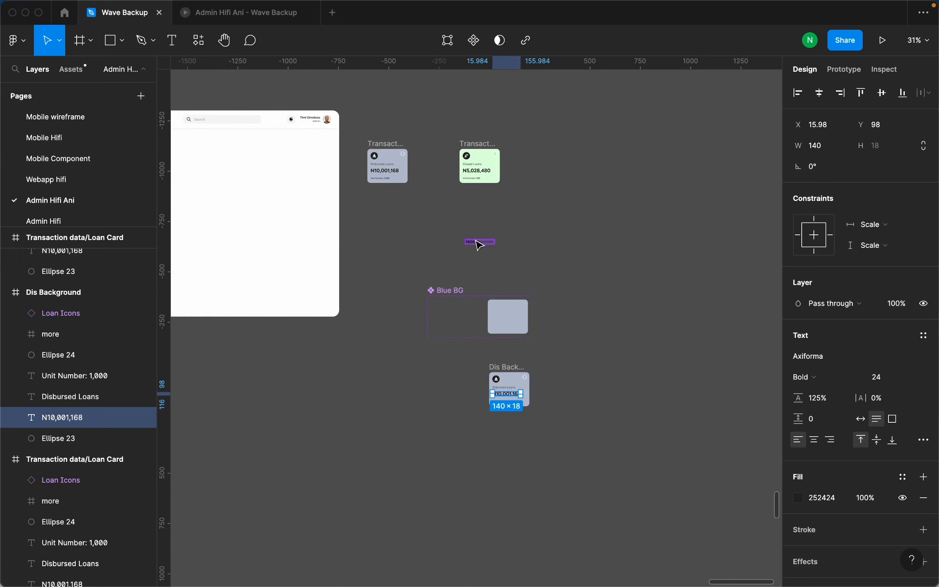
drag(480, 245, 561, 387)
scroll(561, 391, up, 6)
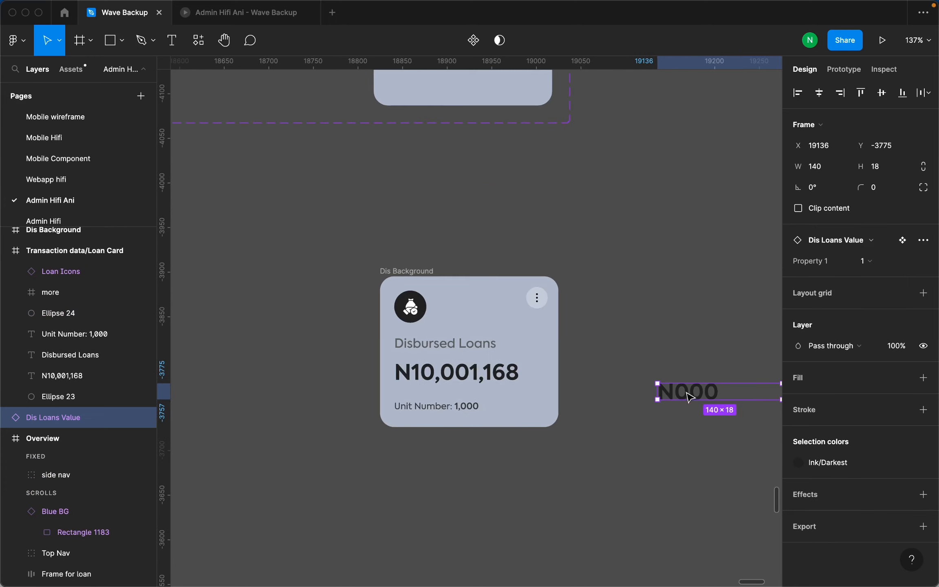
Place the Dis Loans Value instance over the card's amount at X 16, Y 98 and delete the original N10,001,168 text.
click(452, 375)
drag(688, 402, 430, 386)
click(432, 381)
key(Delete)
click(606, 366)
Set the Dis Background frame's corner radius to 0 and hide its fill.
click(415, 272)
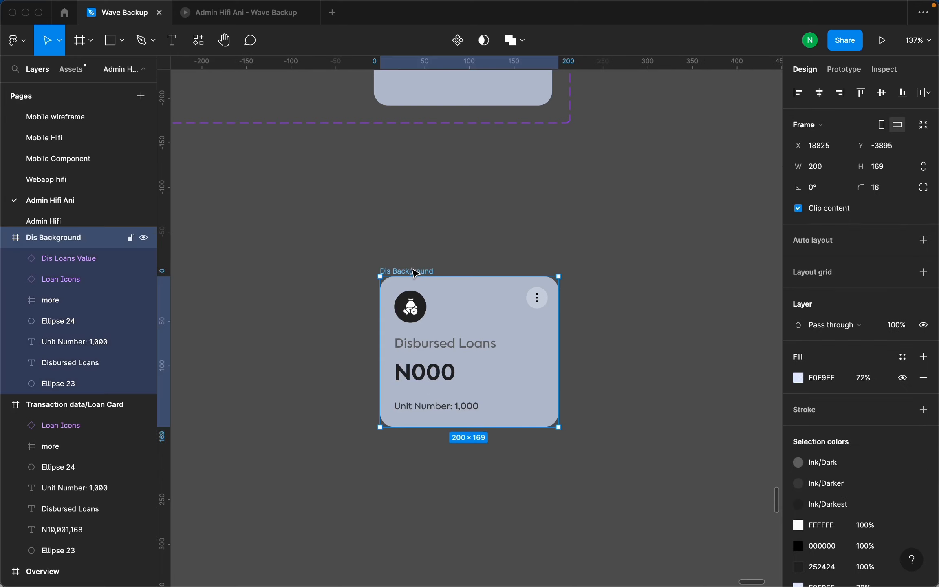
click(891, 196)
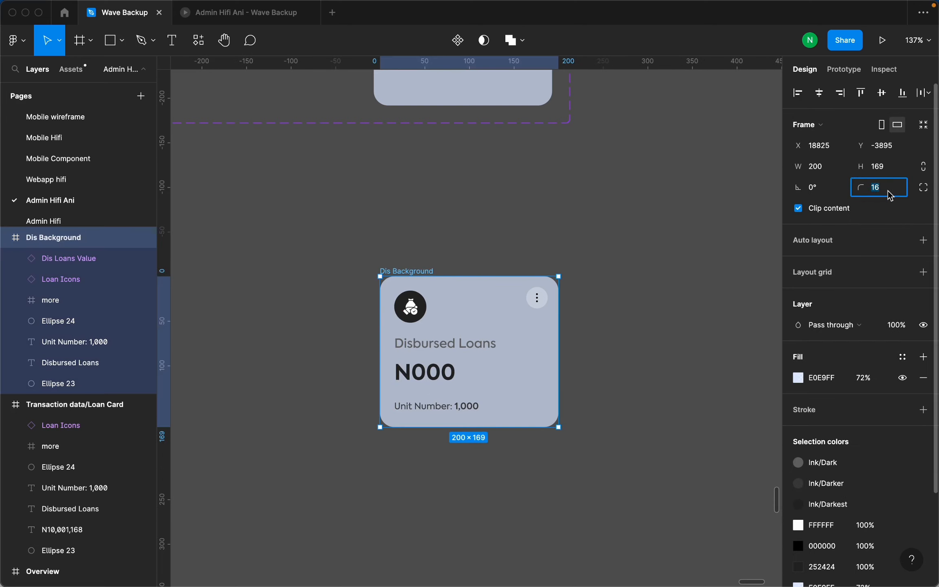
text(0)
key(Return)
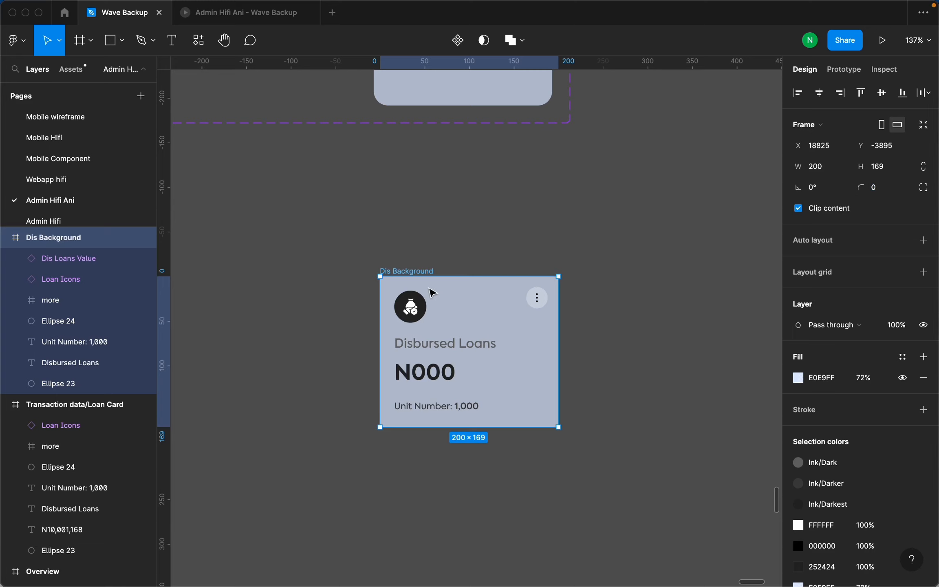
click(905, 379)
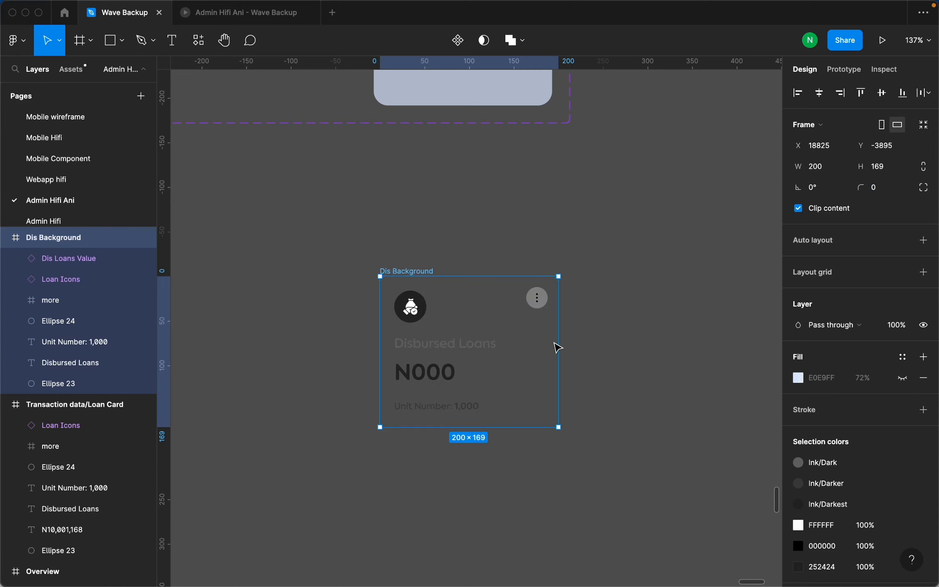
Examine the Dis Loans Value instance inside the Dis Background card and select the whole card frame.
scroll(665, 307, down, 3)
scroll(514, 373, up, 3)
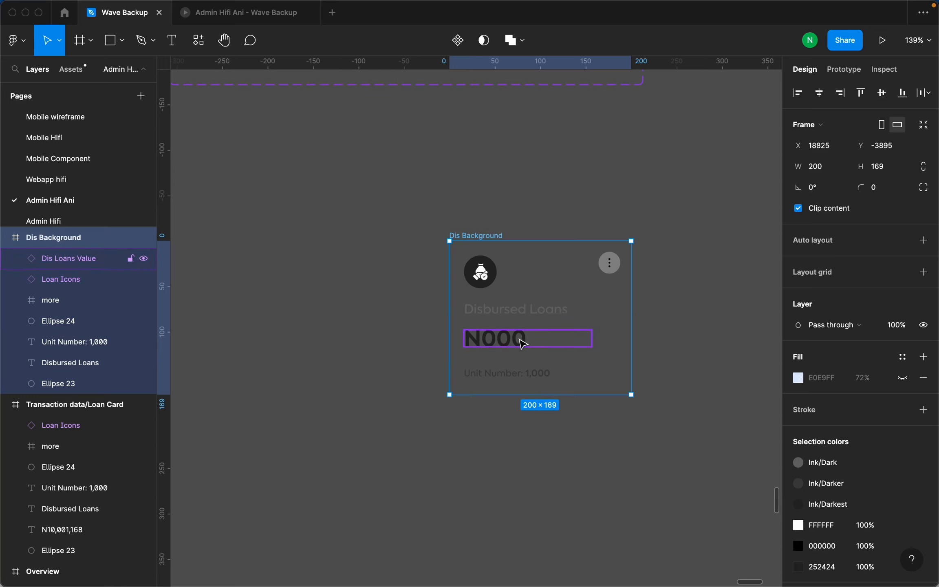
click(522, 345)
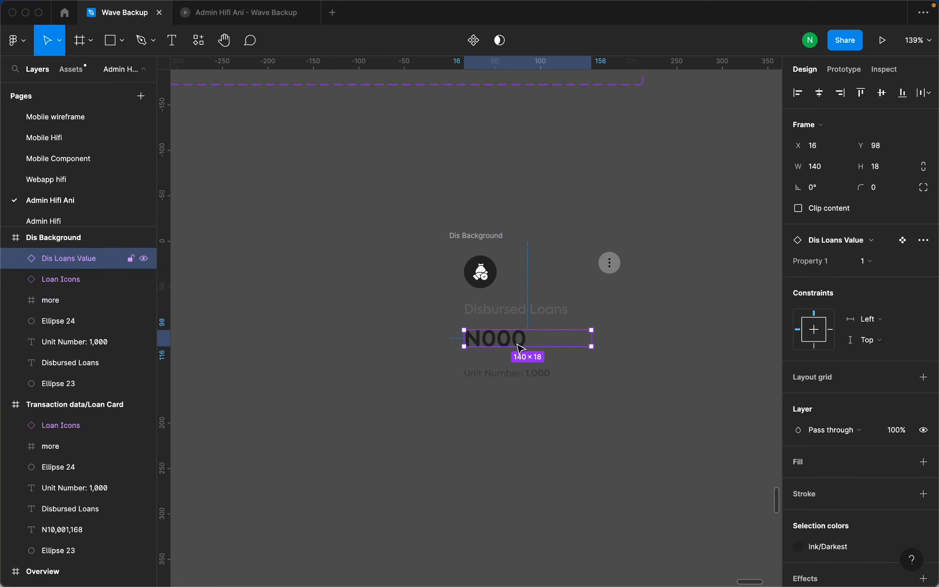
scroll(606, 344, down, 2)
scroll(544, 342, up, 4)
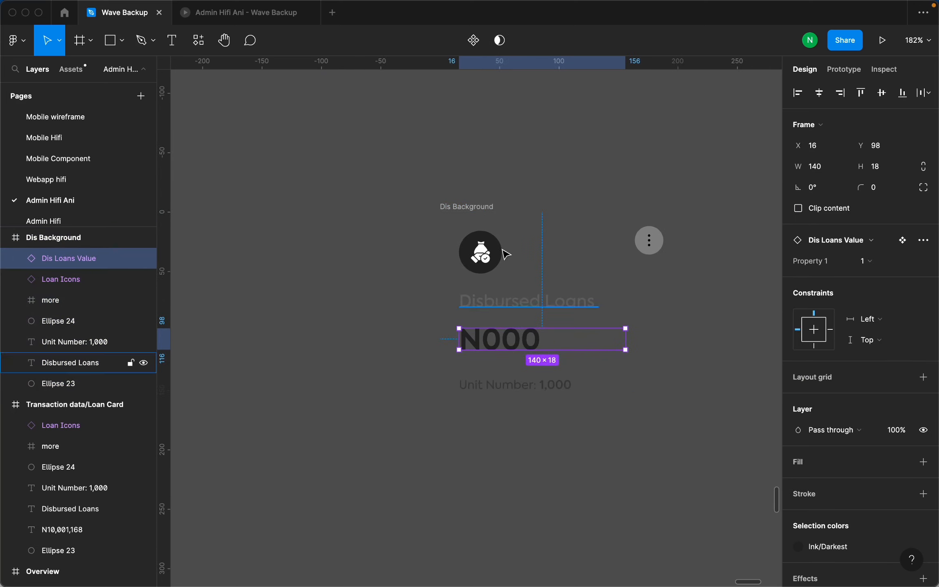
click(489, 207)
scroll(543, 245, down, 3)
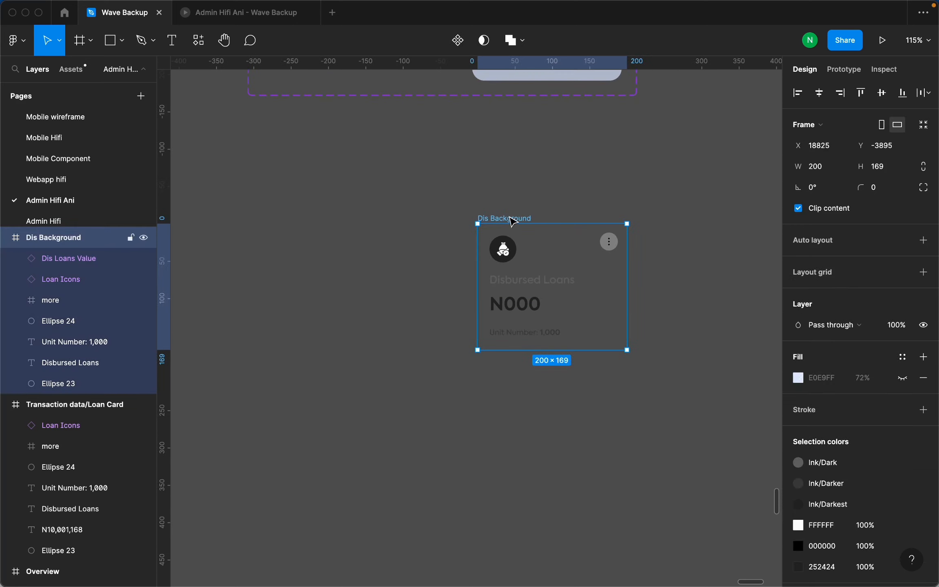
Rename the Dis Background frame as 2 and place a duplicate named 1 to its left.
double_click(510, 218)
text(2)
key(Return)
click(510, 193)
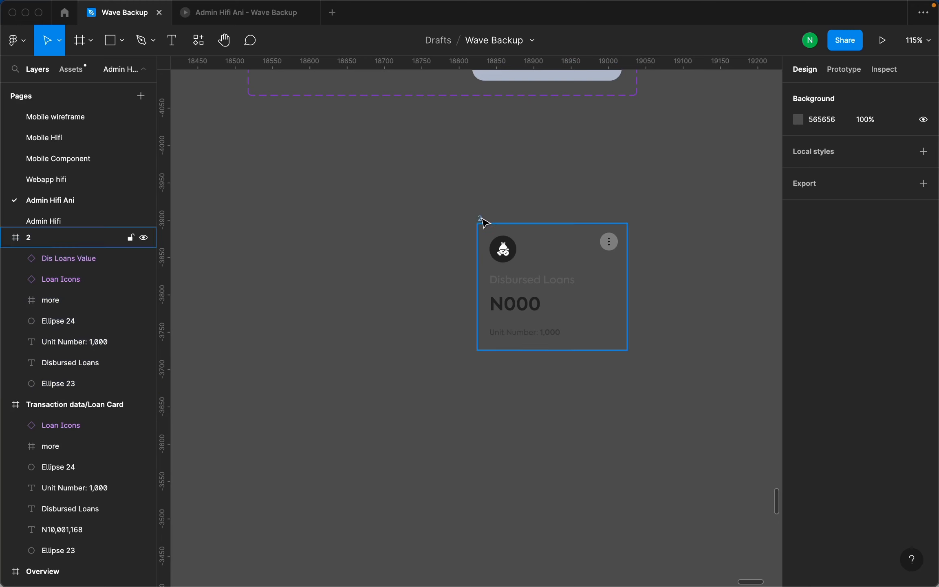
alt+drag(481, 218, 297, 218)
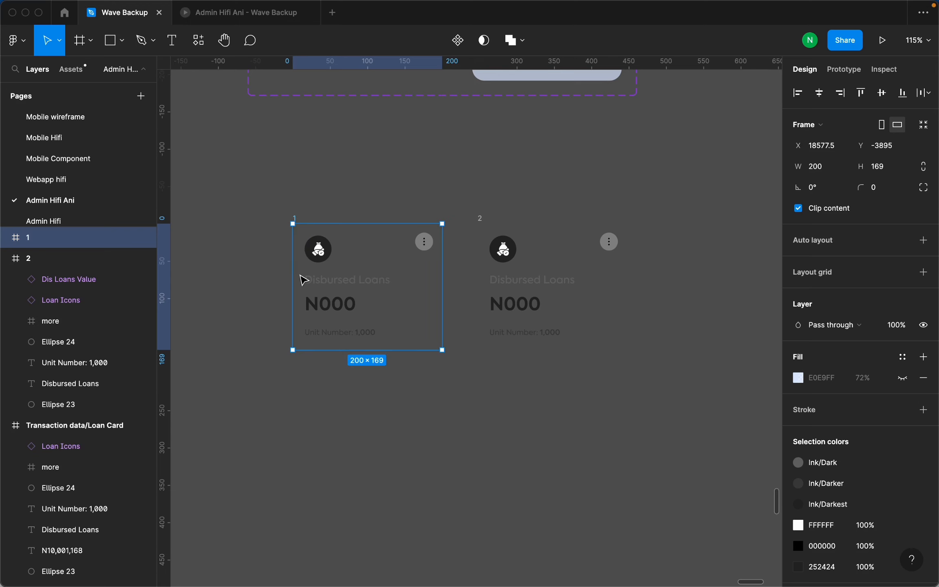
click(318, 250)
scroll(328, 253, up, 5)
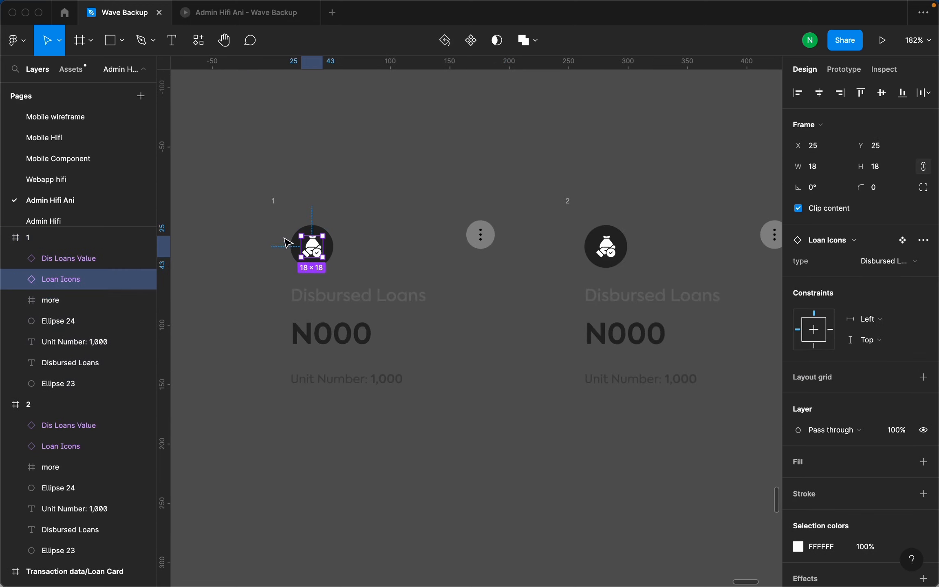
drag(288, 243, 487, 296)
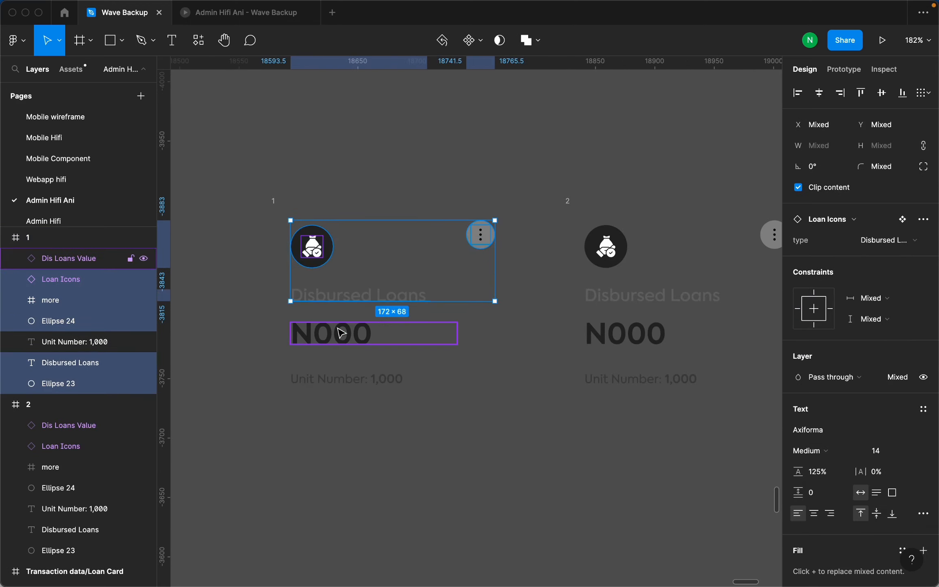
shift+click(342, 334)
shift+click(354, 379)
key(Return)
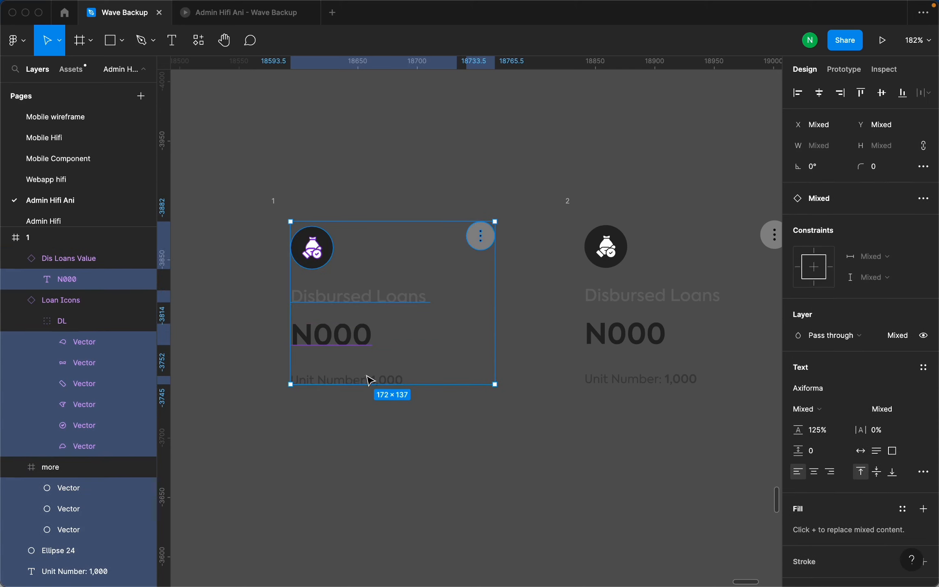
key(super+z)
click(240, 220)
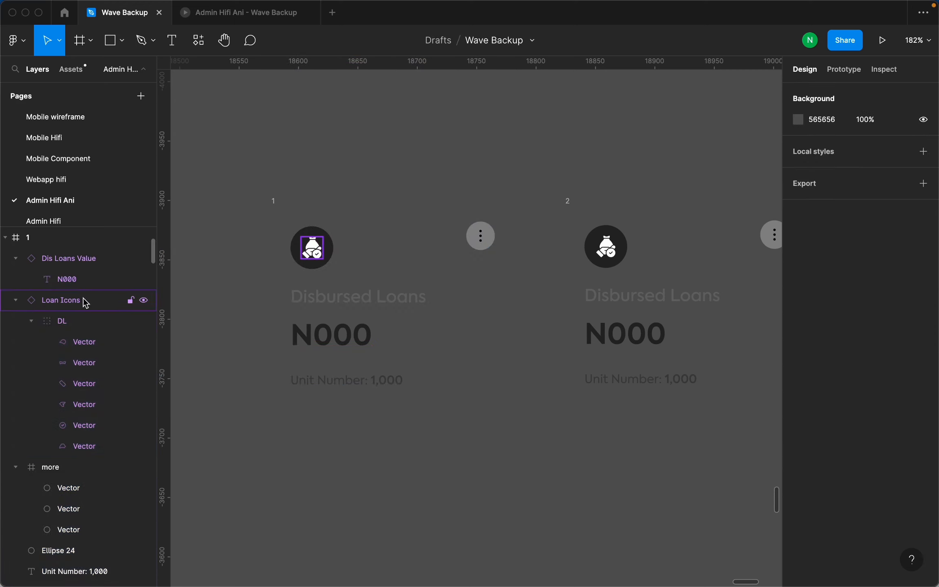
click(32, 321)
click(17, 302)
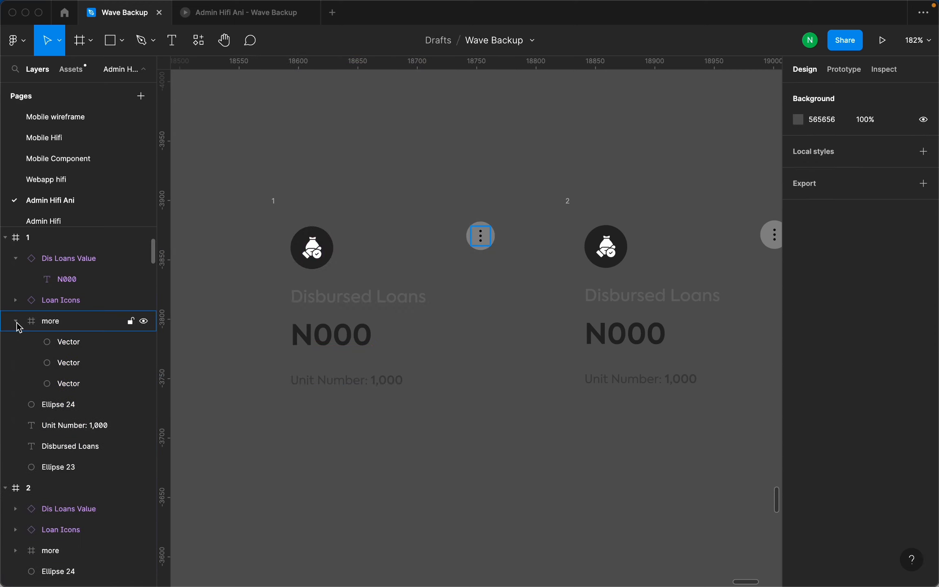
click(16, 321)
click(16, 259)
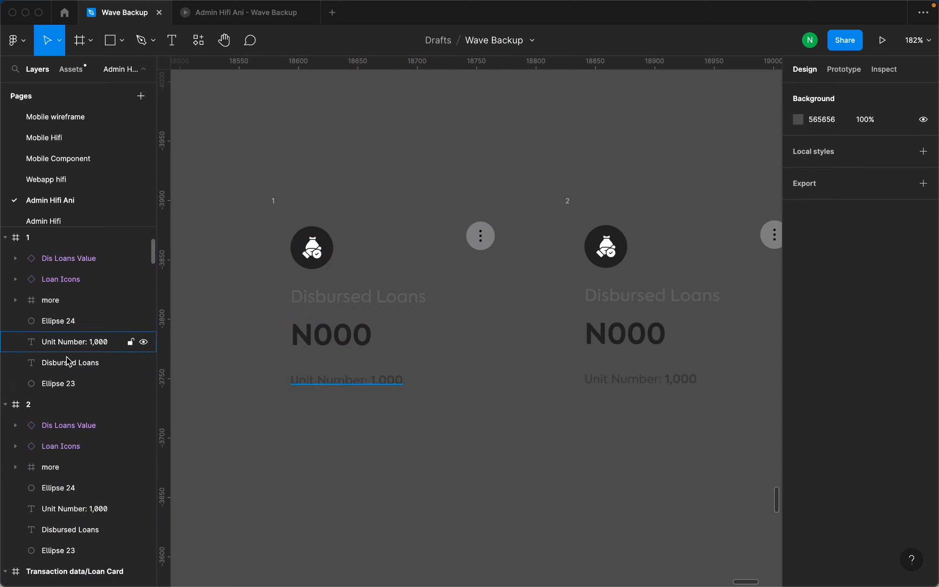
Select all the contents of frame 1 and move them down about 170 px, below the frame's bounds.
click(316, 261)
drag(230, 237, 506, 412)
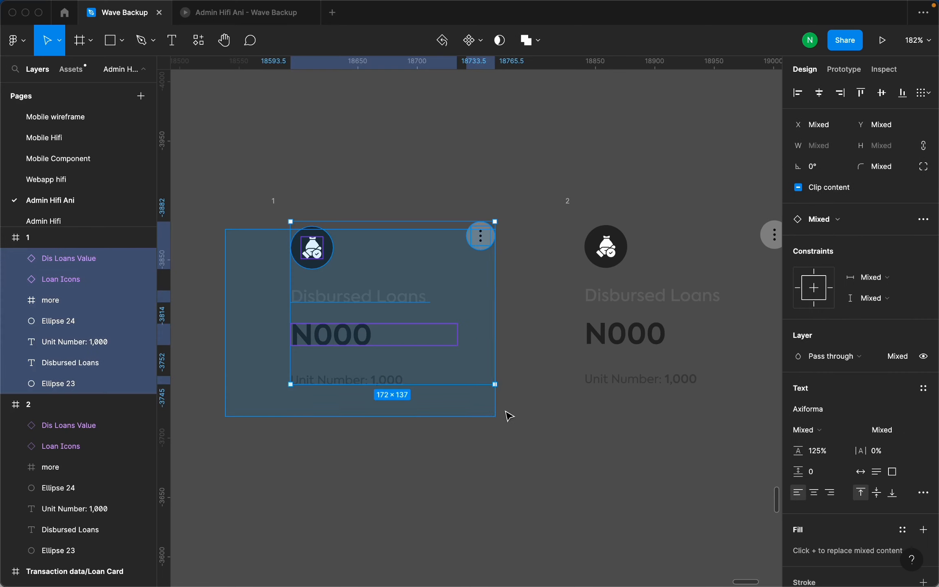
key(shift+Down)
key(shift+Down)
key(shift+Down)
key(shift+Down)
key(shift+Down)
key(shift+Down)
key(shift+Down)
key(shift+Down)
key(shift+Down)
key(shift+Down)
key(shift+Down)
key(shift+Down)
key(shift+Down)
key(shift+Down)
key(shift+Down)
key(shift+Down)
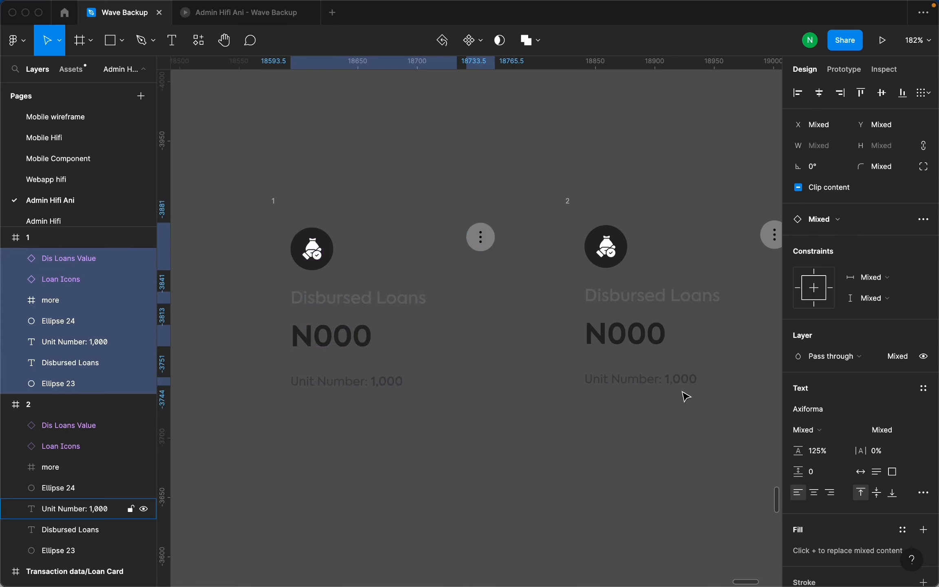
key(shift+Down)
key(shift+Down)
key(shift+Down)
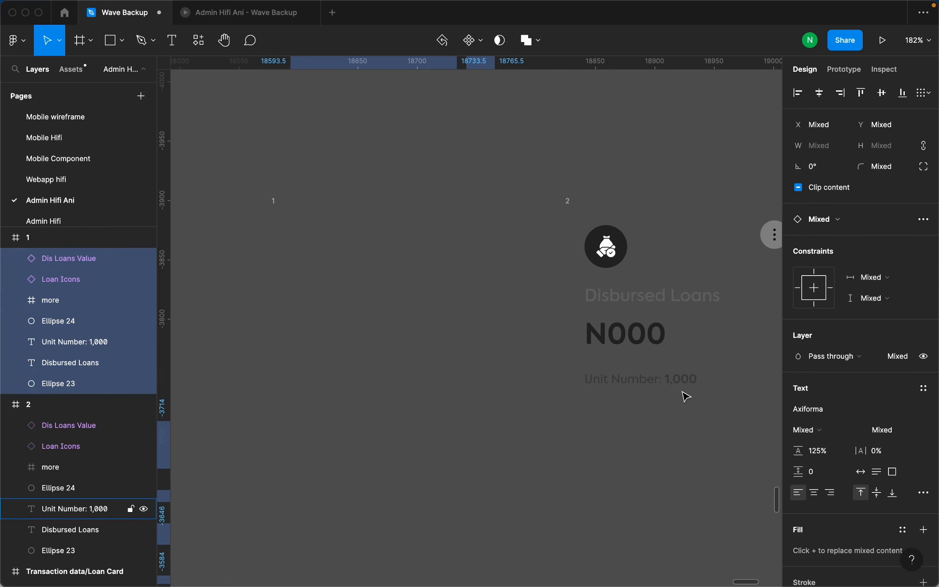
click(799, 188)
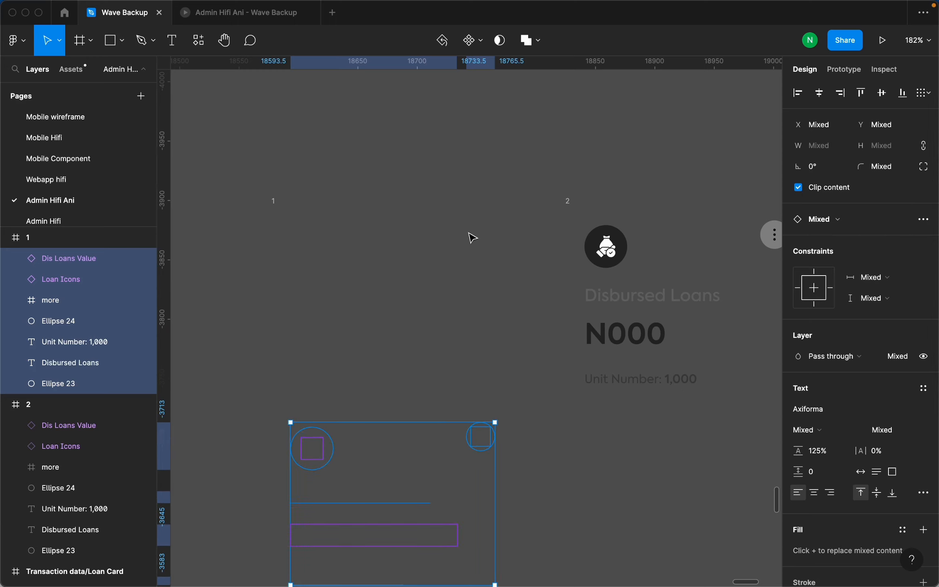
key(super+z)
key(super+z)
key(super+shift+z)
Turn off content clipping for frame 1.
click(273, 201)
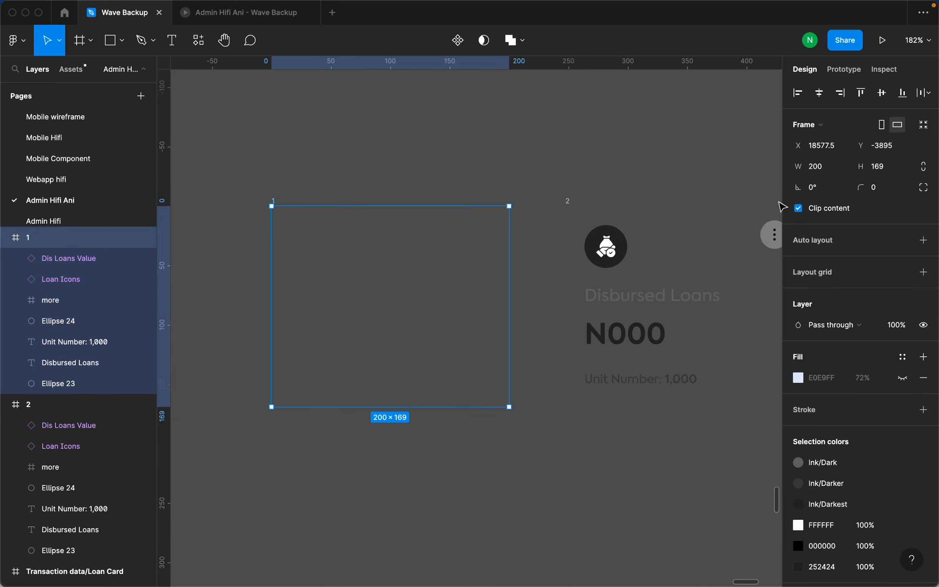
click(799, 209)
scroll(481, 377, down, 5)
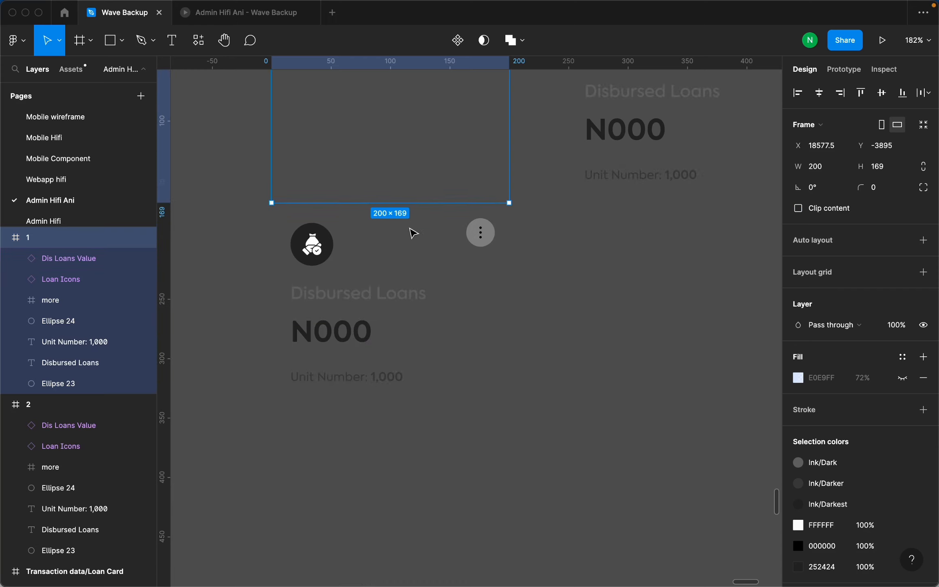
Move frame 1's more button with its circle and all three text lines about 47 px lower, leaving the loan icon in place.
scroll(618, 373, up, 7)
scroll(624, 302, down, 3)
scroll(624, 302, down, 3)
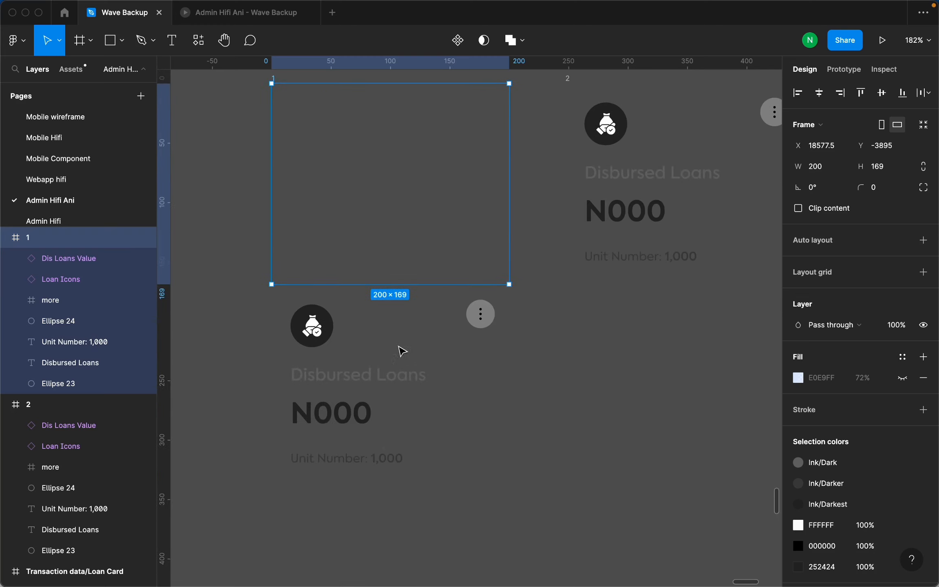
drag(267, 365, 413, 491)
shift+click(485, 315)
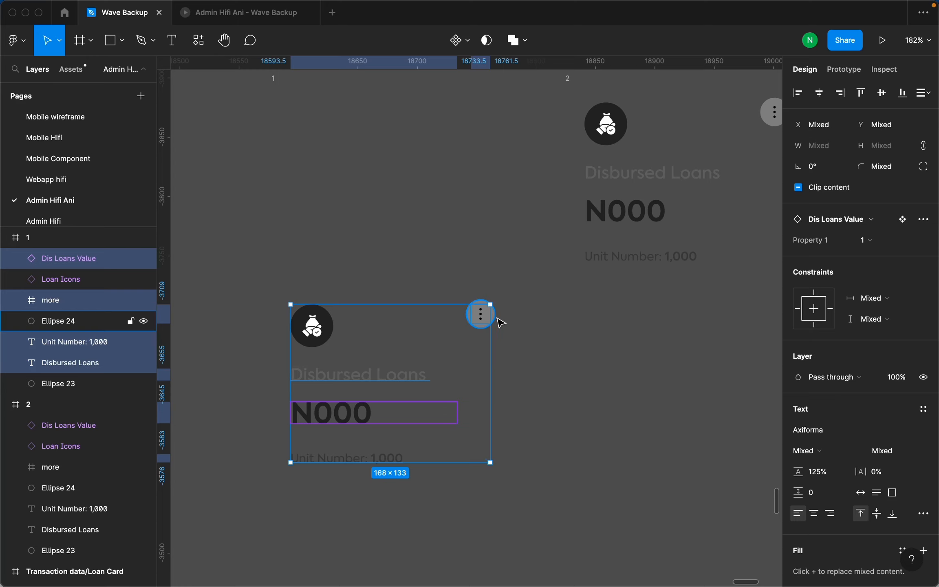
key(shift+Down)
key(shift+Down)
key(shift+Down)
key(shift+Down)
key(shift+Down)
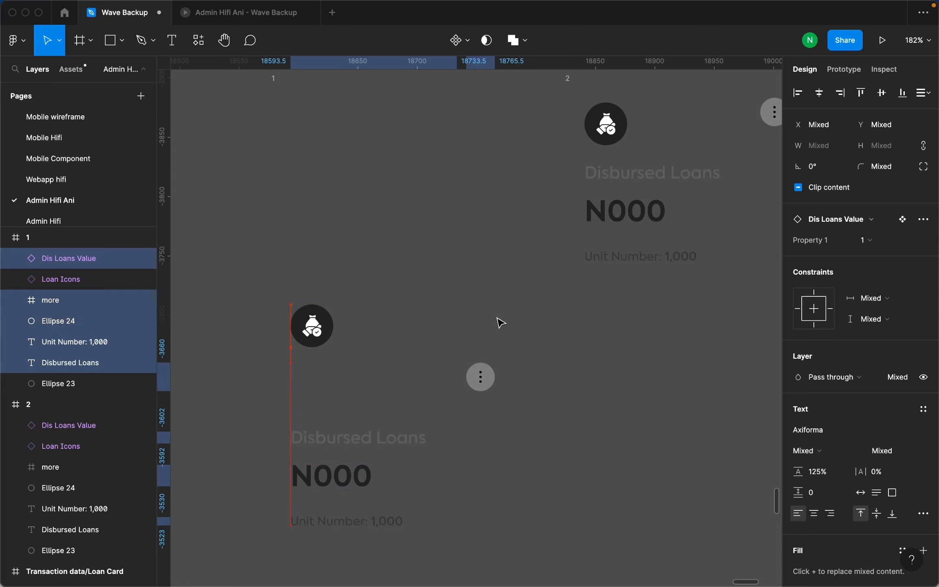
key(Up)
key(Up)
key(Up)
key(Up)
key(Up)
key(Up)
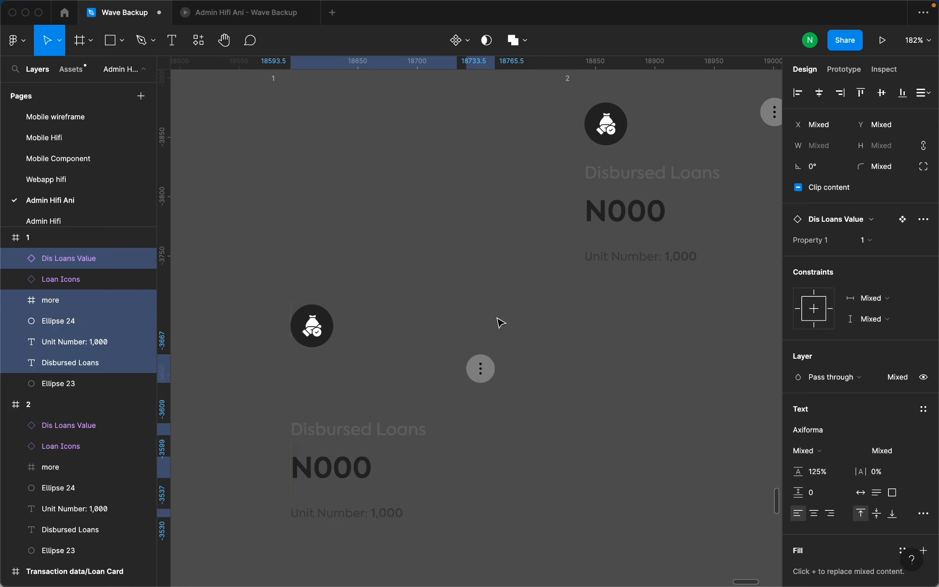
Move the Disbursed Loans title, amount and unit number in frame 1 about 20 px further down, without the more button.
shift+click(481, 371)
shift+click(473, 372)
key(Down)
key(Down)
key(Down)
key(Down)
key(Down)
key(Down)
key(Down)
key(Down)
key(Down)
key(Down)
key(Down)
key(Down)
key(Down)
key(Down)
key(Down)
key(Down)
key(Down)
key(Down)
key(Down)
key(Down)
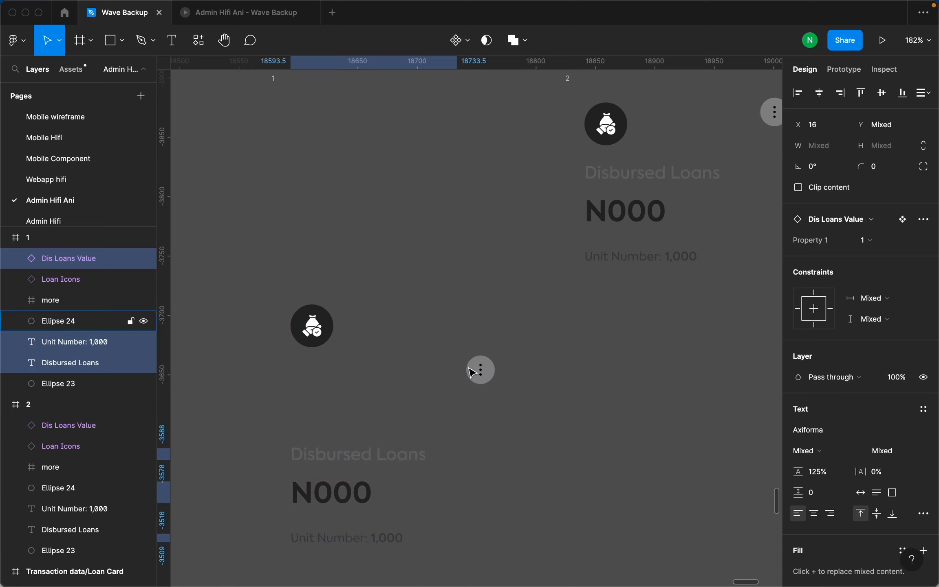
Move only the amount and the unit number in frame 1 about 31 px further down.
scroll(473, 372, down, 3)
shift+click(369, 341)
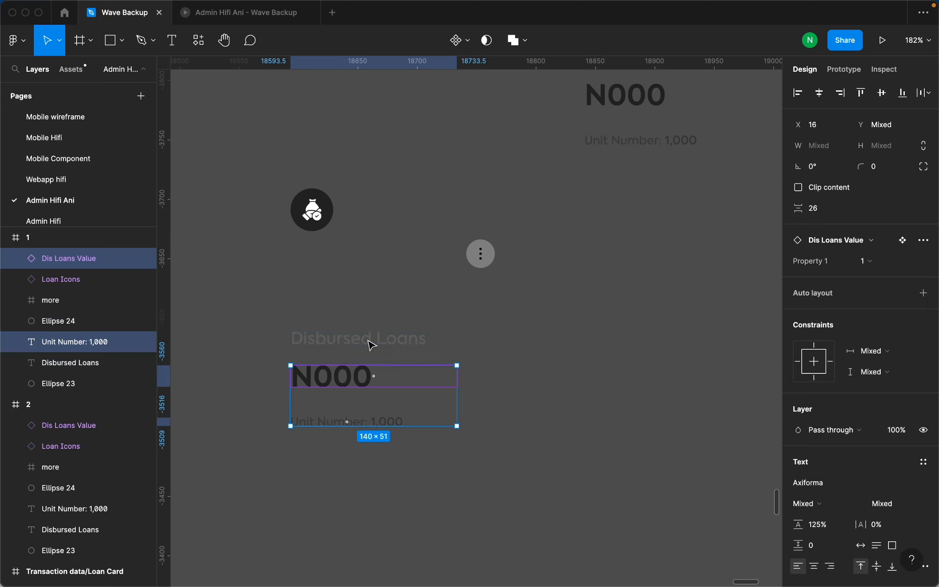
key(Down)
key(Down)
key(Down)
key(Down)
key(Down)
key(Down)
key(Down)
key(Down)
key(Down)
key(Down)
key(Down)
key(Down)
key(Down)
key(Down)
key(Down)
key(Down)
key(Down)
key(Down)
key(Down)
key(Down)
key(Down)
key(Down)
key(Down)
key(Down)
key(Down)
key(Down)
key(Down)
key(Down)
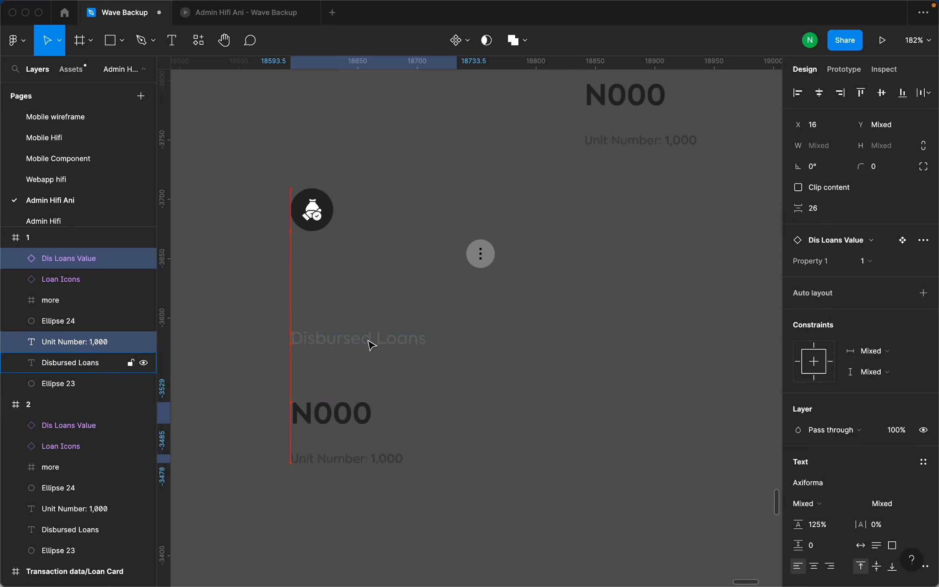
Move the Unit Number text in frame 1 down to Y 450.
shift+click(367, 419)
key(Down)
key(Down)
key(Down)
key(Down)
key(Down)
key(Down)
key(Down)
key(Down)
key(Down)
key(Down)
key(Down)
key(Down)
key(Down)
key(Down)
key(Down)
key(Down)
key(Down)
key(Down)
key(Down)
key(Down)
key(Down)
key(Down)
key(Down)
key(Down)
key(Down)
key(Down)
key(Down)
key(Down)
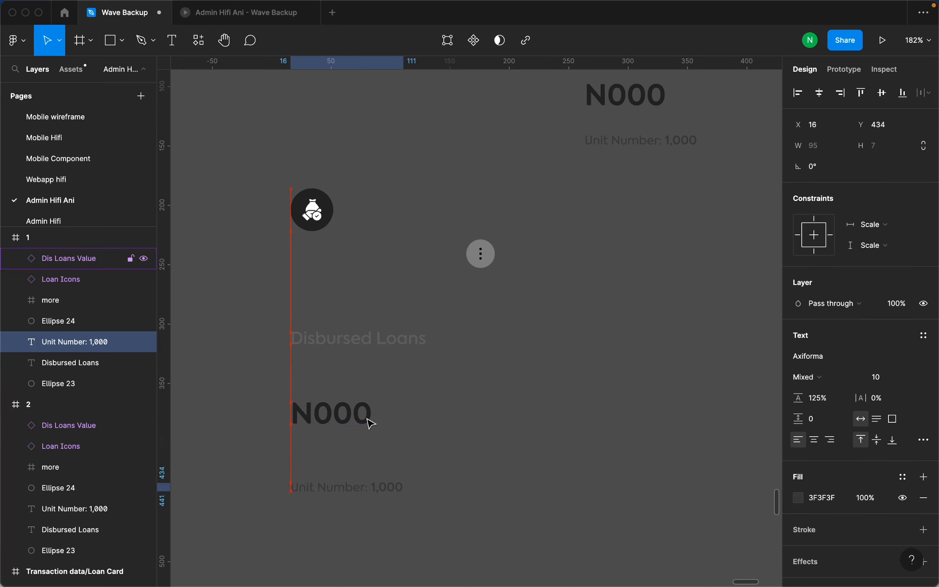
scroll(370, 424, down, 5)
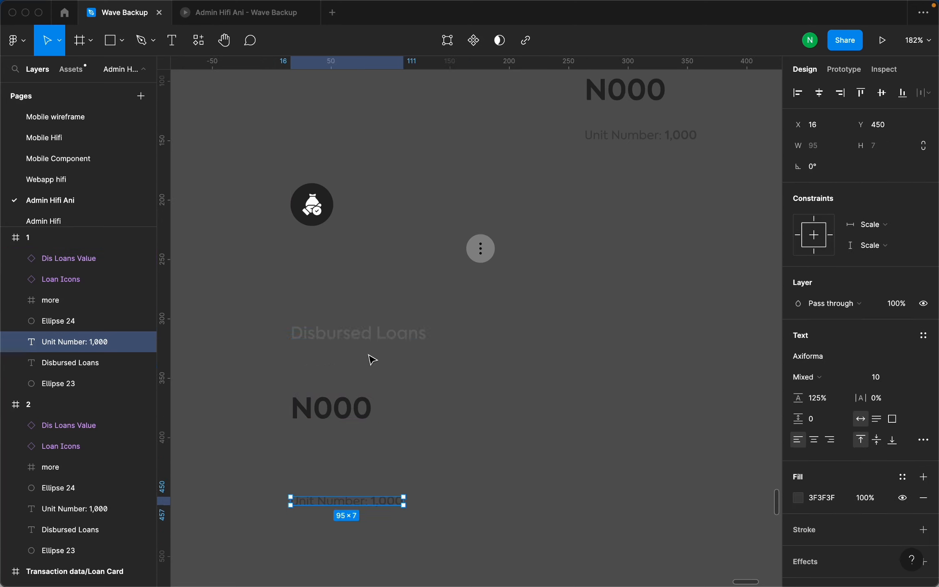
key(Escape)
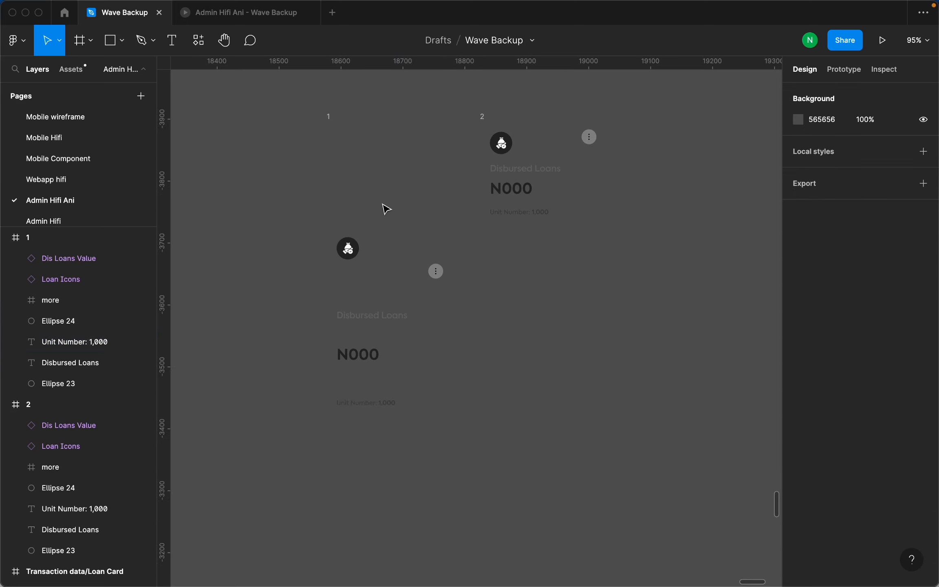
scroll(368, 375, up, 3)
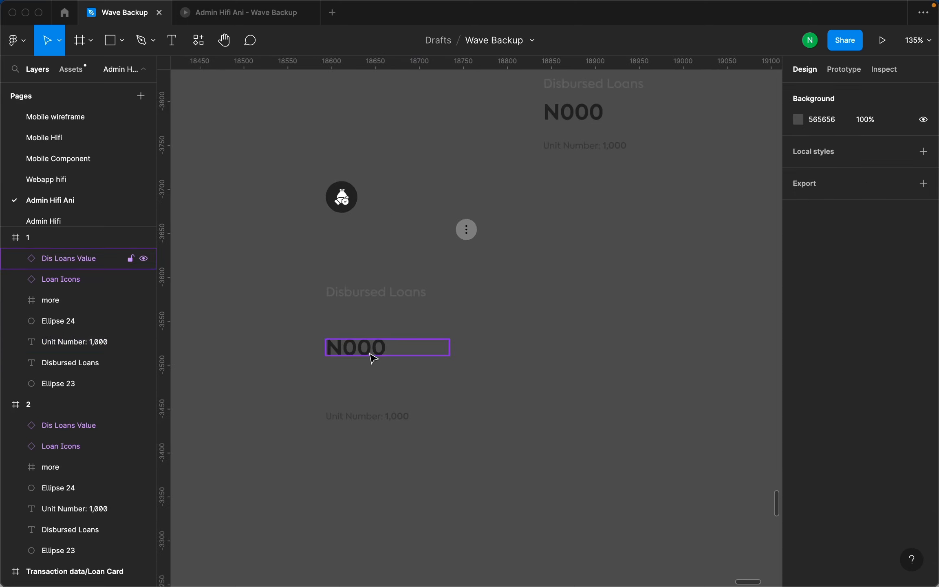
Detach the Dis Loans Value instance in frame 1, keeping the one in frame 2 as an instance.
click(372, 357)
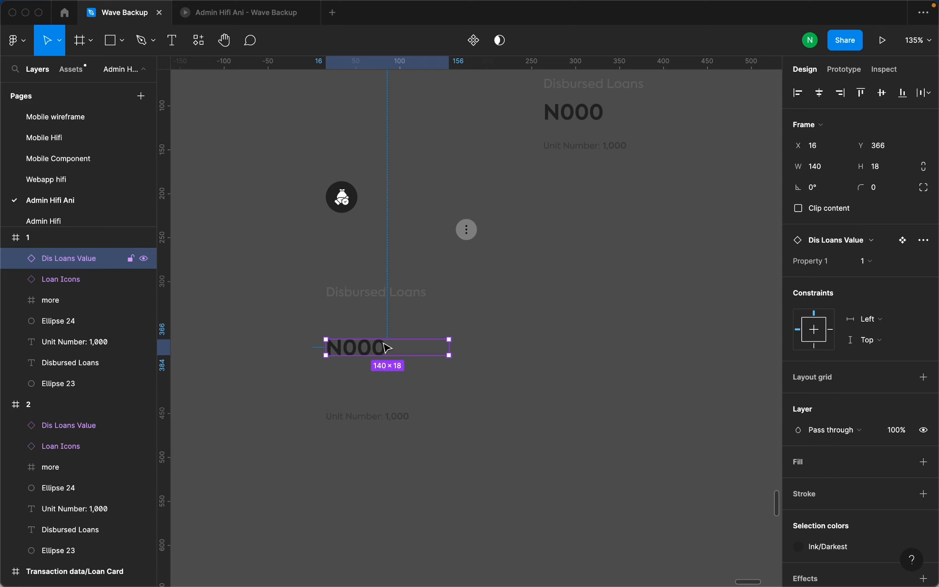
scroll(388, 348, up, 2)
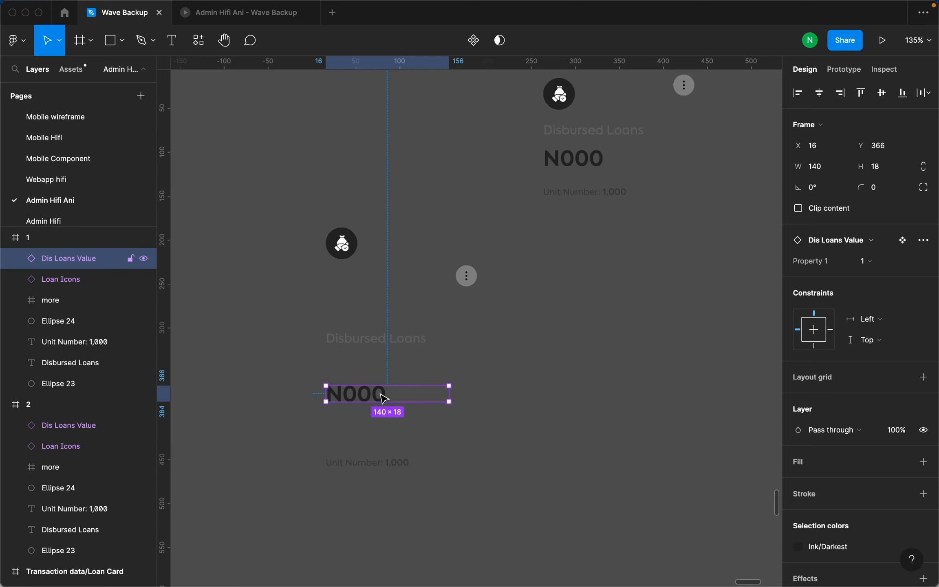
scroll(384, 398, up, 2)
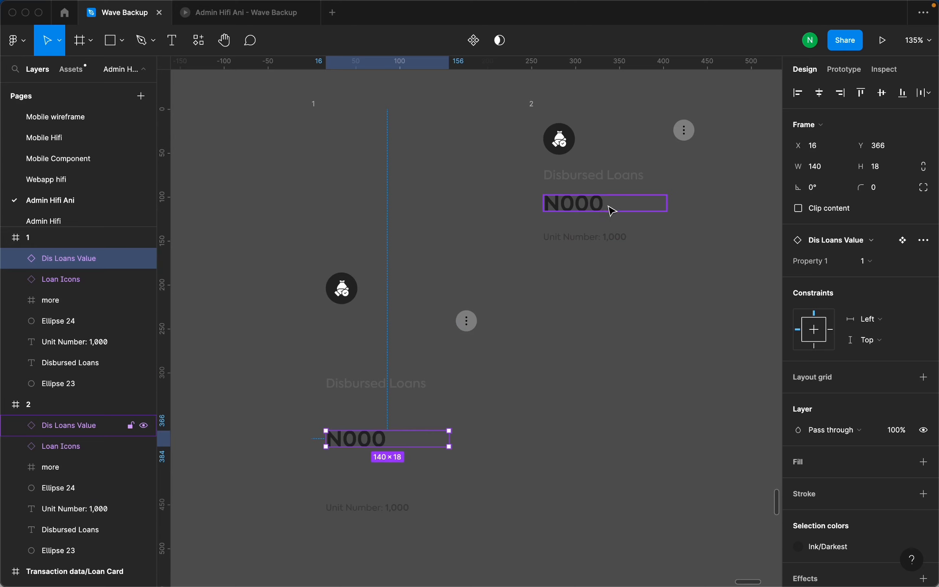
right_click(376, 439)
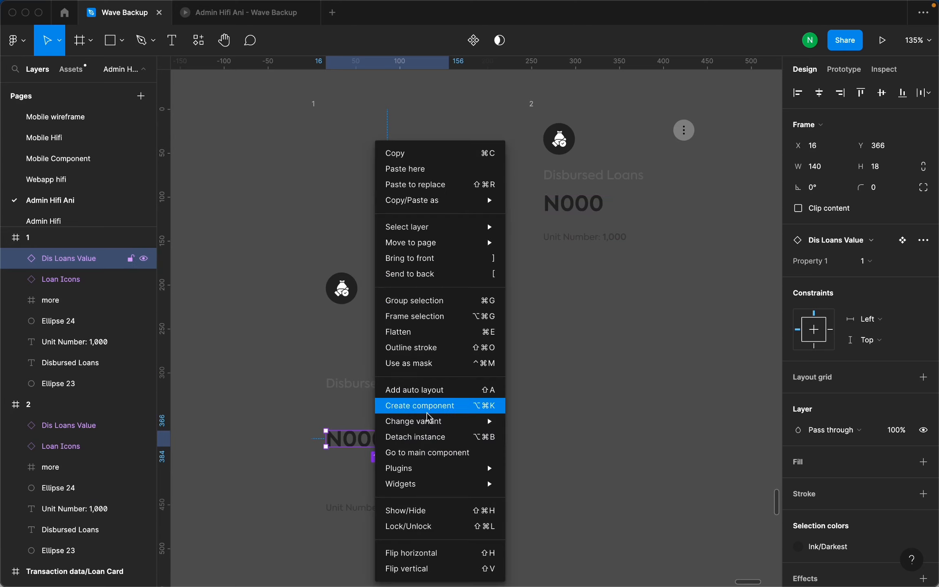
click(437, 437)
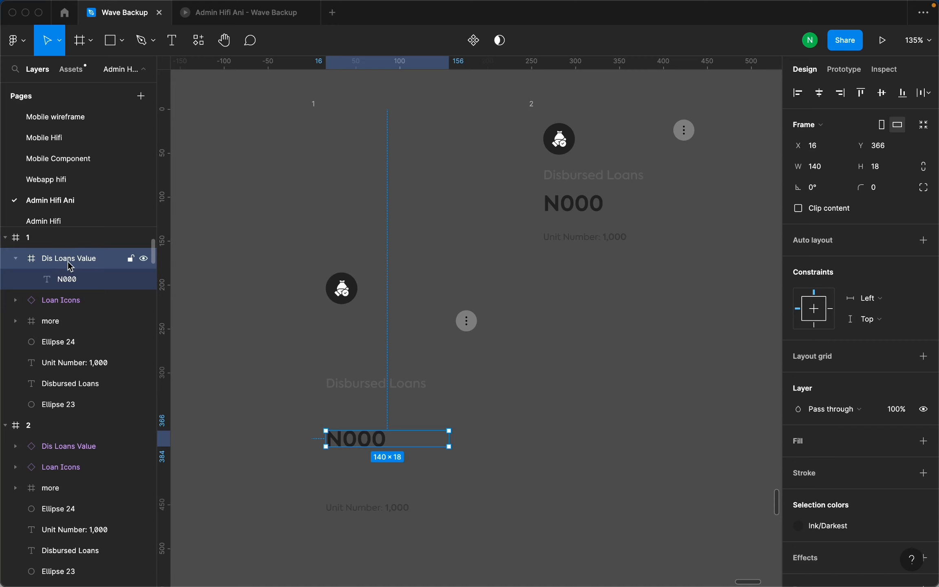
click(78, 449)
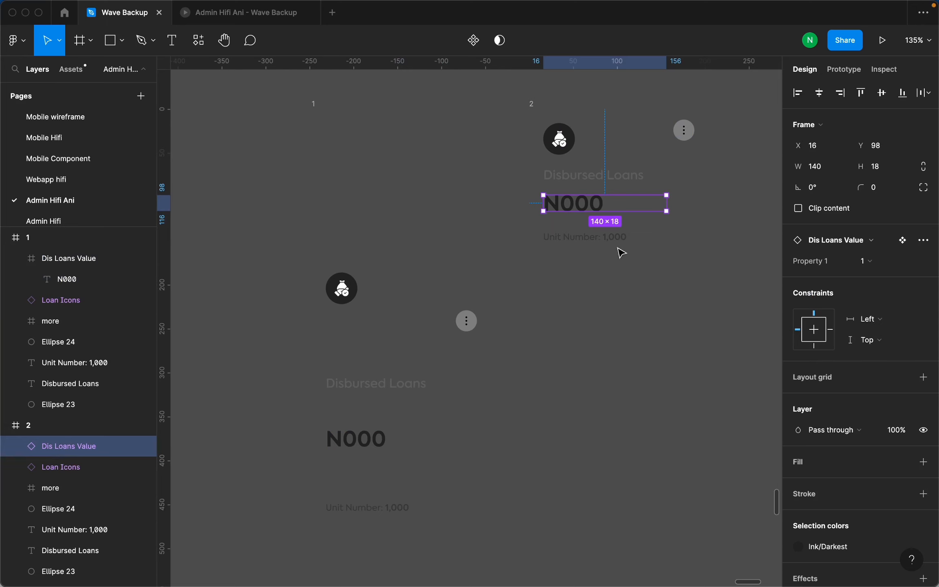
Turn content clipping back on for frame 1.
scroll(386, 432, up, 5)
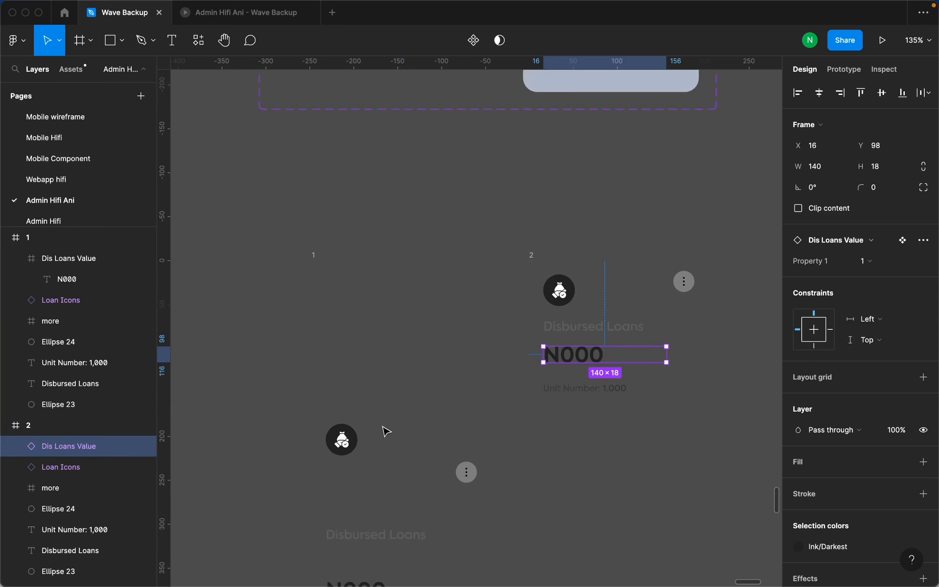
click(314, 257)
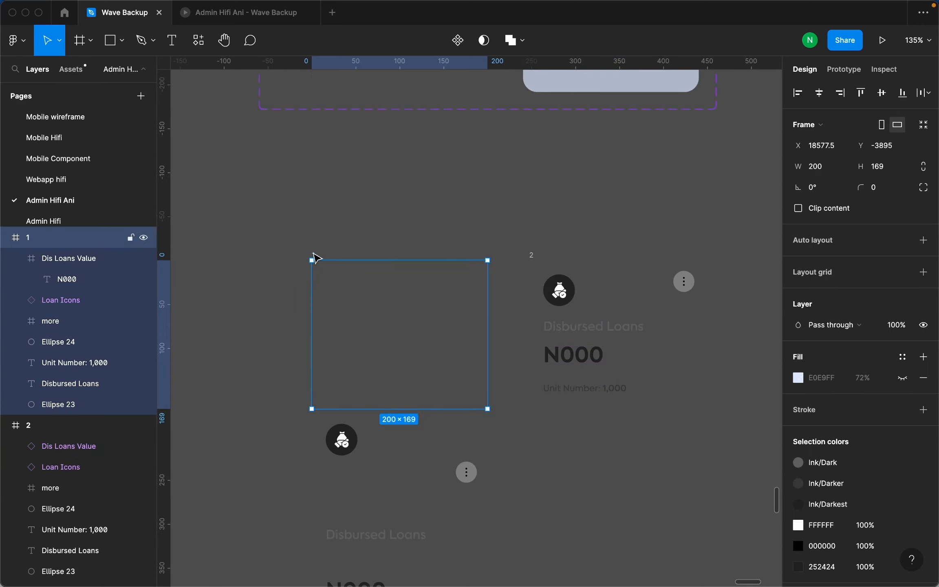
click(798, 209)
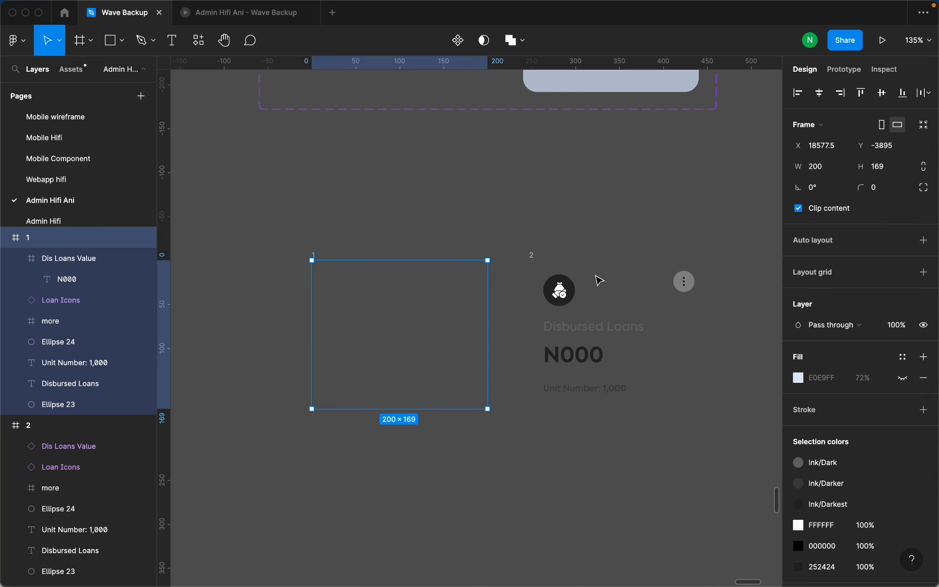
Combine frames 1 and 2 into a single component set with variants 1 and 2.
click(694, 411)
drag(744, 493, 253, 201)
click(469, 44)
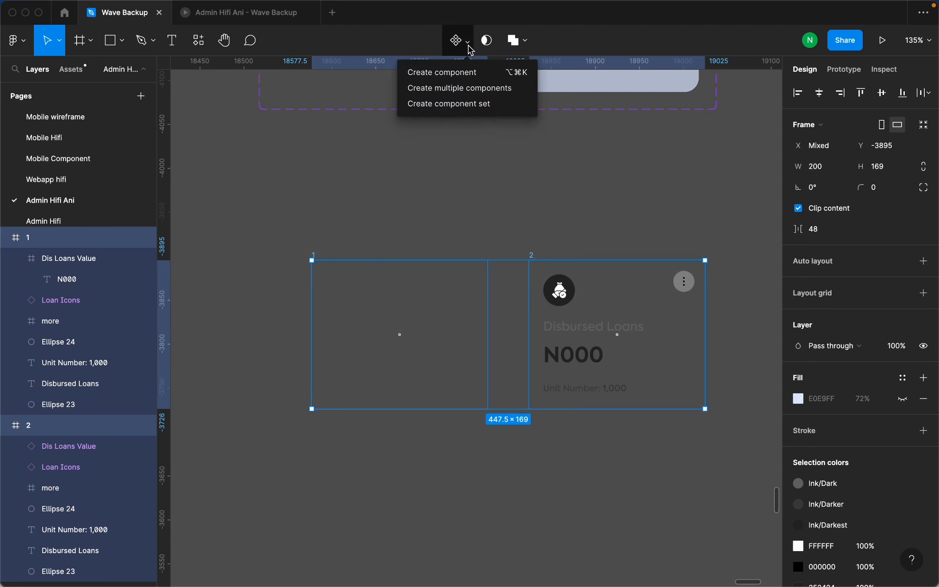
click(483, 105)
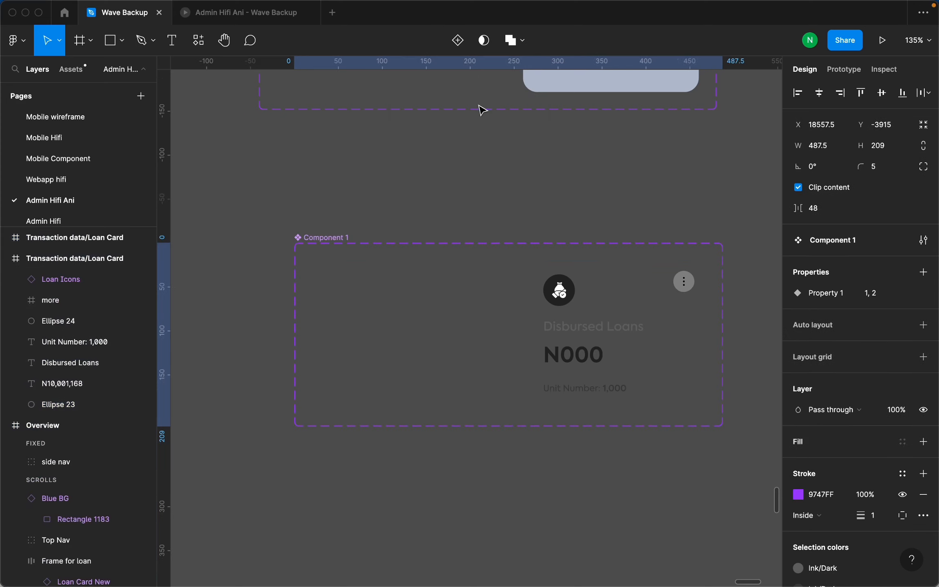
click(442, 300)
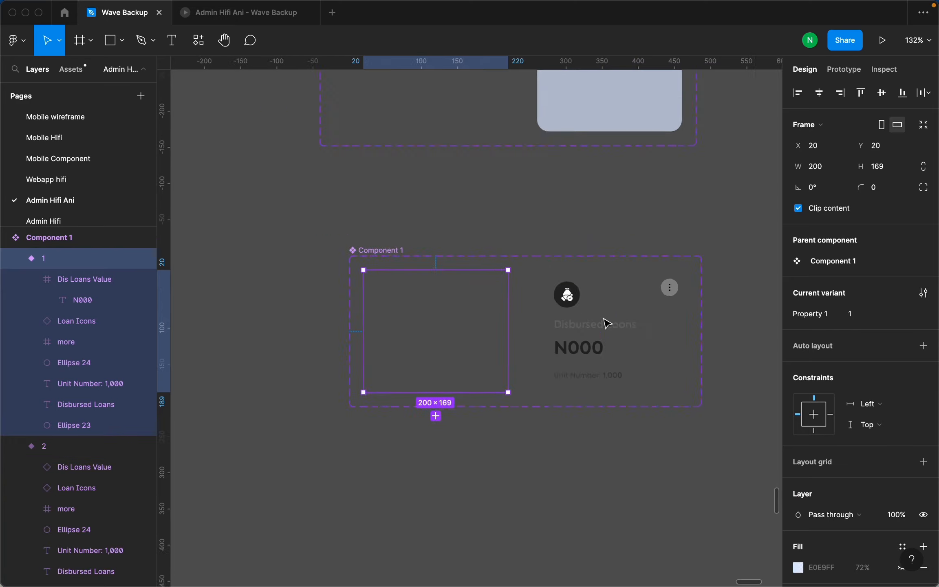
Examine the delay interaction and animation settings on the first variant of the dis loan card component.
key(shift+1)
scroll(541, 356, down, 3)
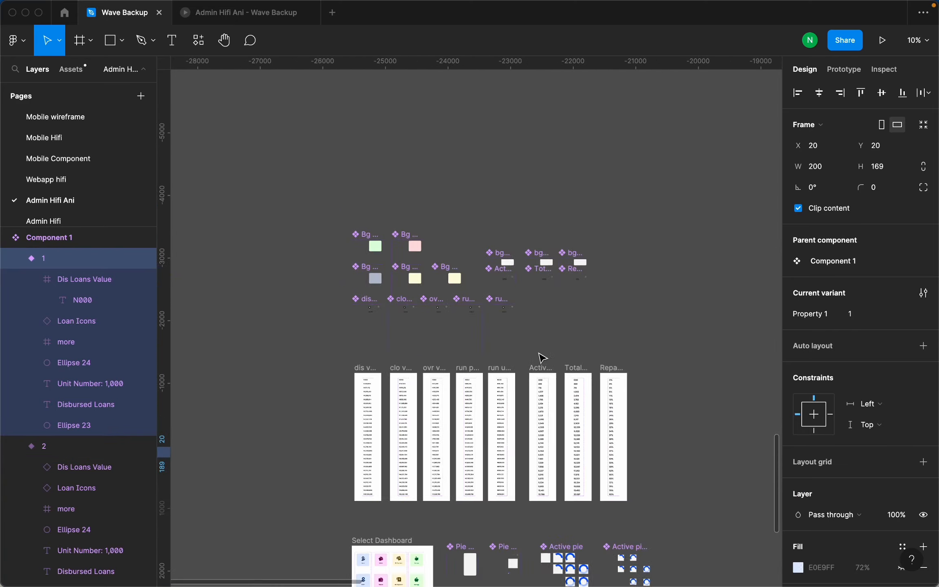
scroll(402, 329, up, 10)
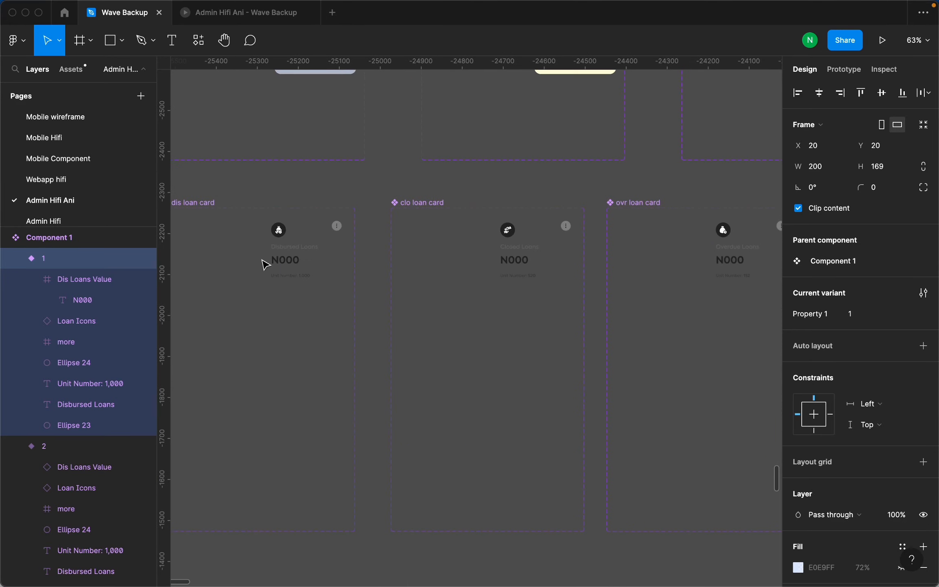
click(222, 208)
click(852, 72)
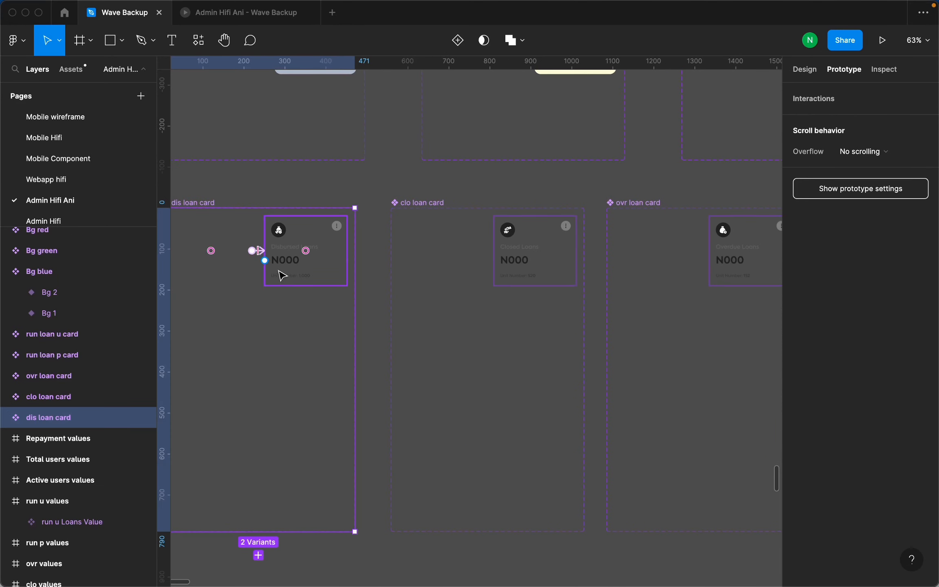
click(251, 251)
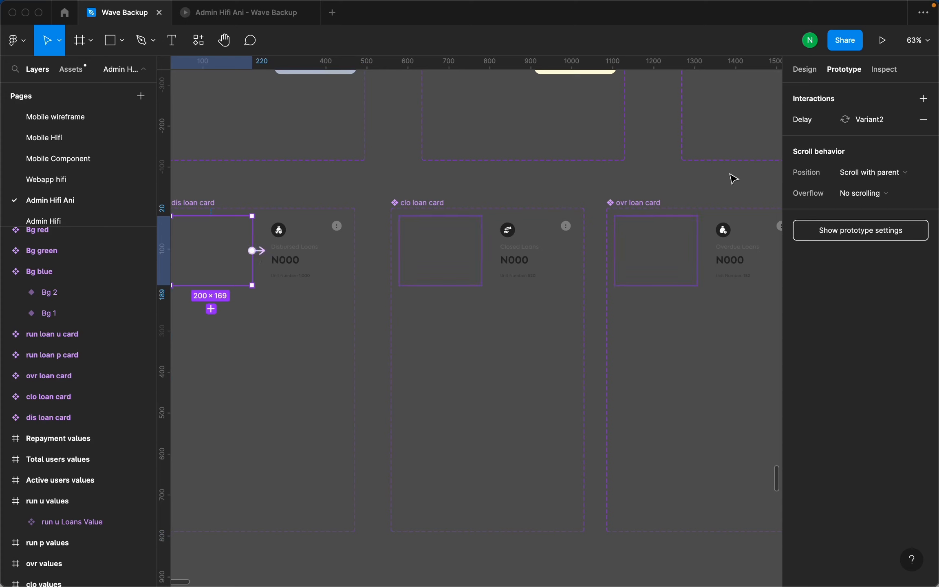
scroll(274, 261, up, 6)
click(245, 236)
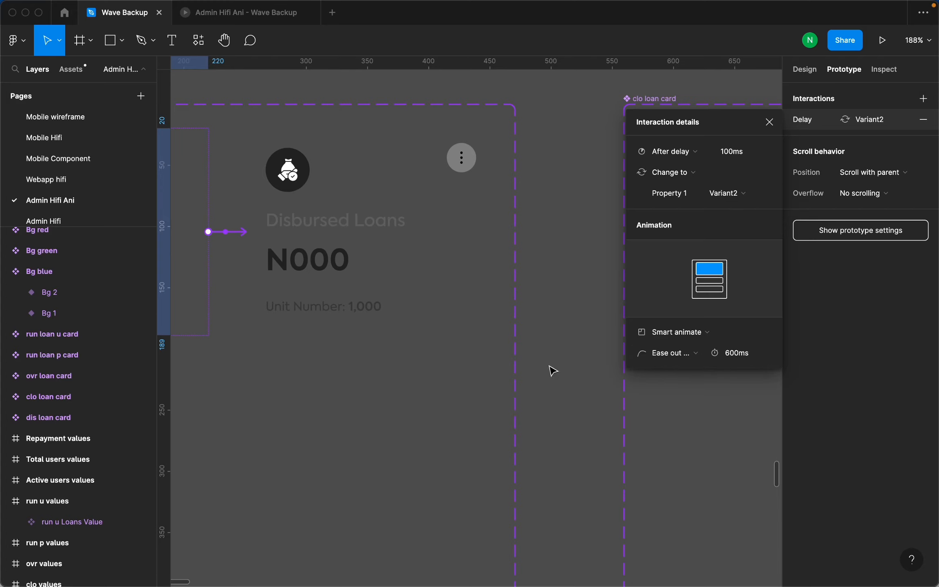
Rename the Component 1 set below Blue BG to "Dis content".
scroll(445, 355, down, 15)
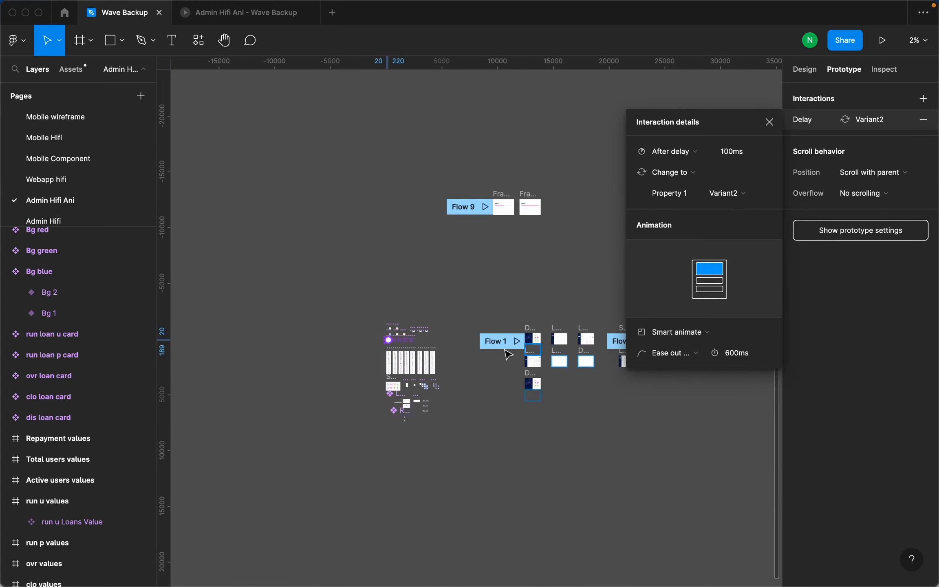
scroll(508, 354, up, 6)
scroll(513, 340, down, 4)
scroll(562, 231, up, 5)
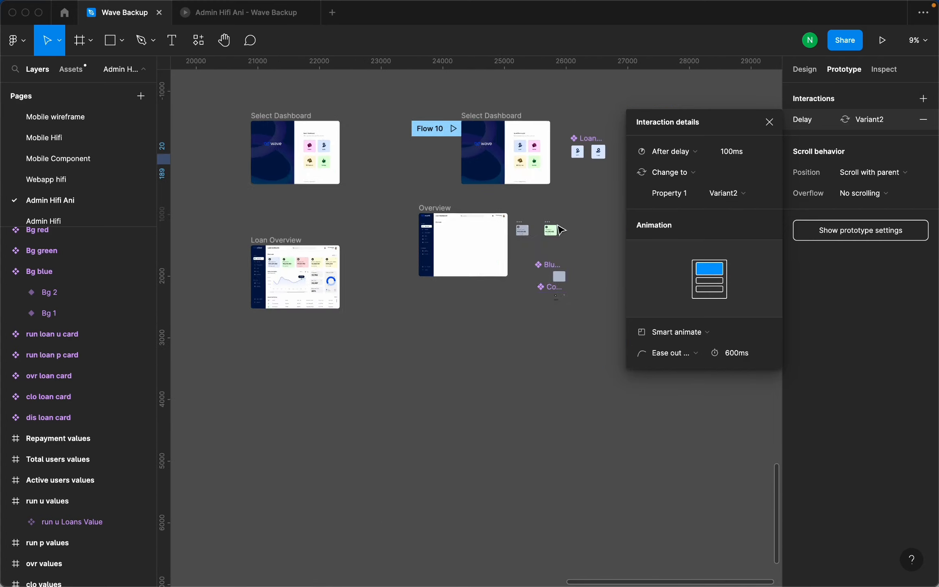
scroll(561, 230, up, 6)
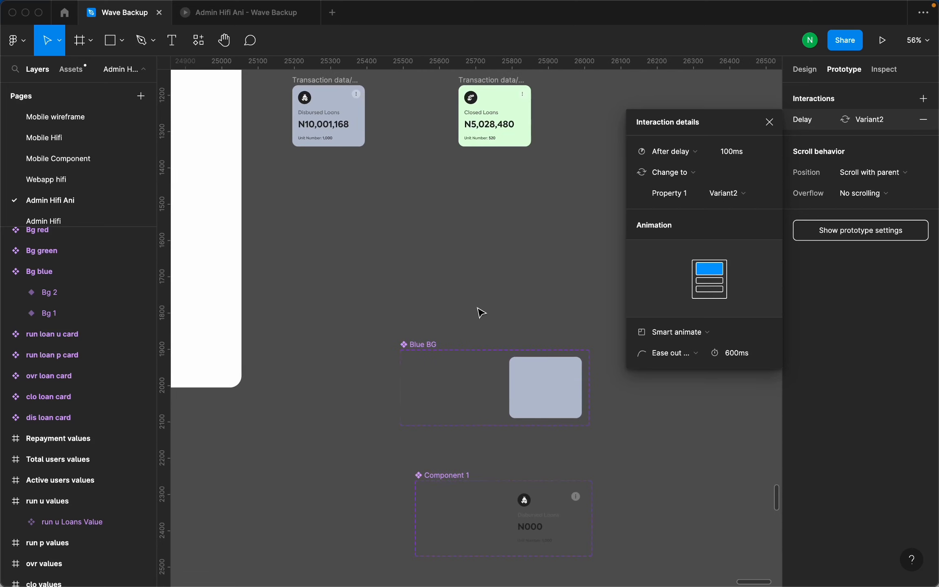
scroll(480, 311, down, 4)
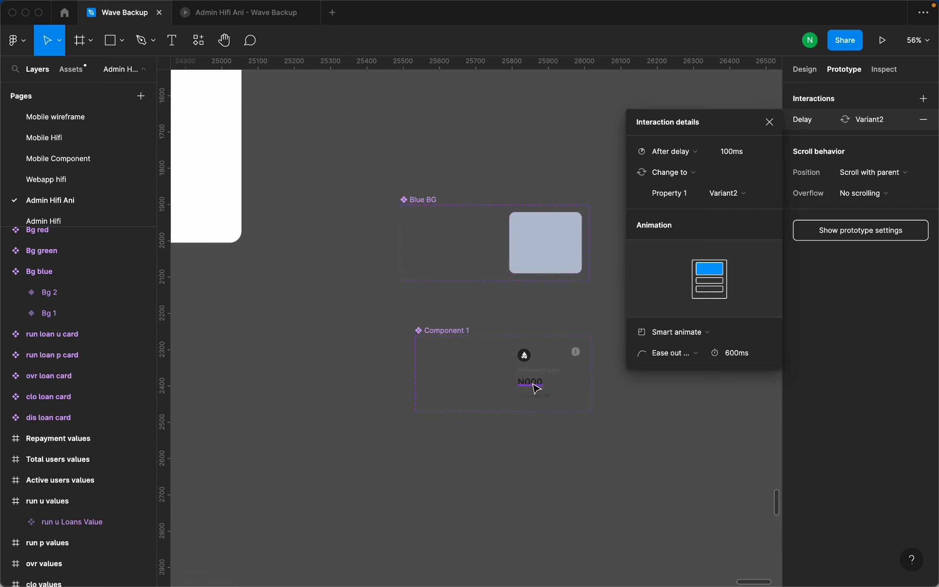
scroll(538, 385, up, 3)
scroll(411, 310, down, 3)
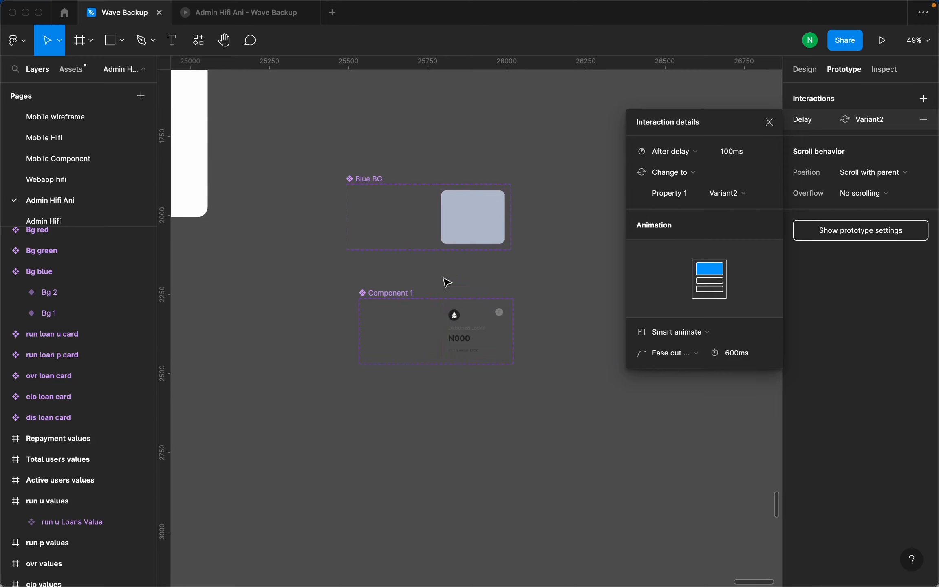
scroll(436, 319, up, 3)
scroll(449, 297, down, 2)
scroll(483, 308, up, 2)
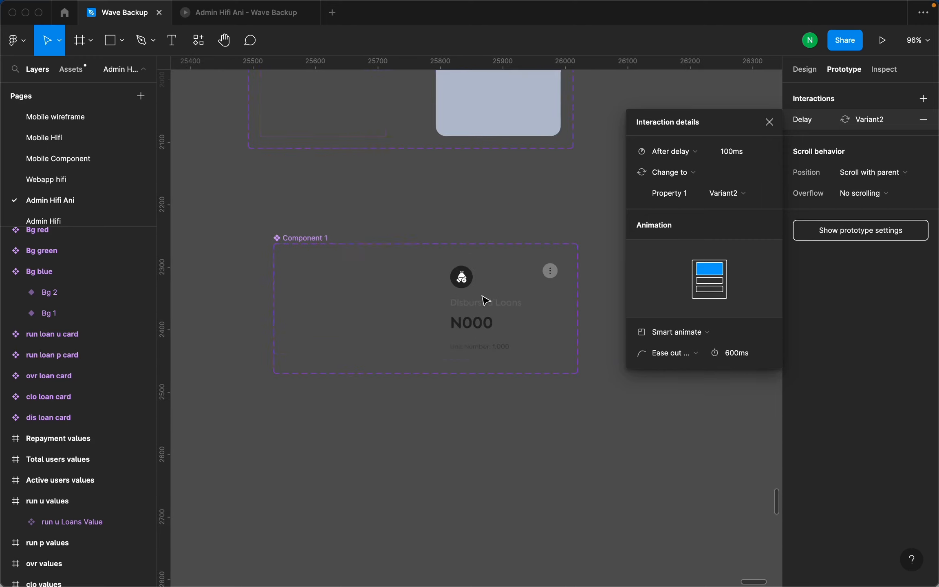
double_click(330, 242)
scroll(329, 241, up, 5)
scroll(329, 243, down, 3)
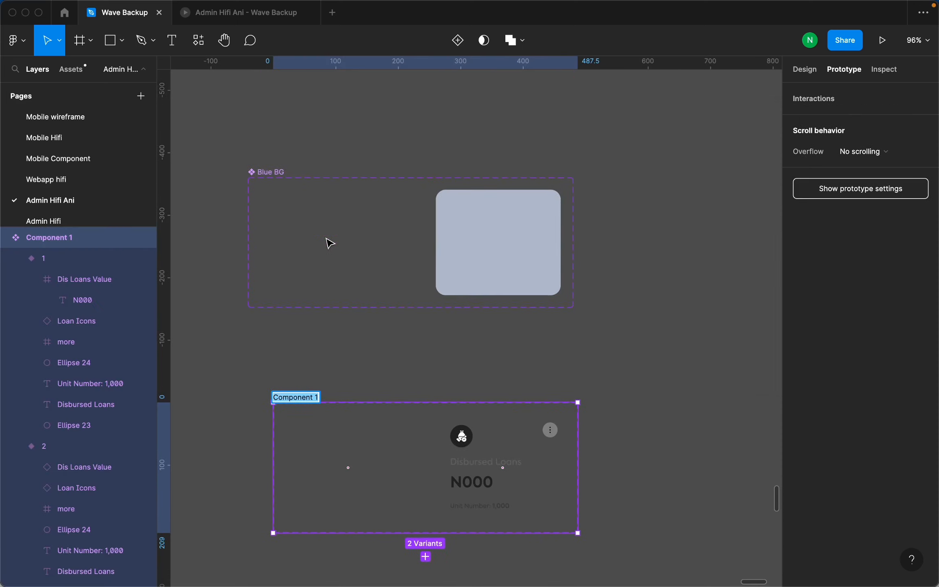
text(Di)
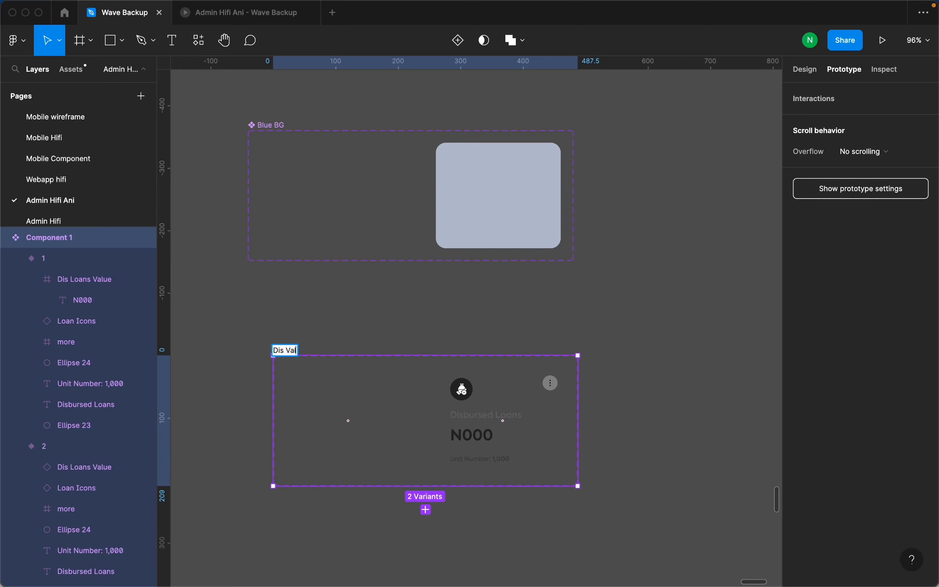
text(s content)
key(Return)
Add a prototype interaction in Dis content that changes variant 1 to variant 2.
click(385, 388)
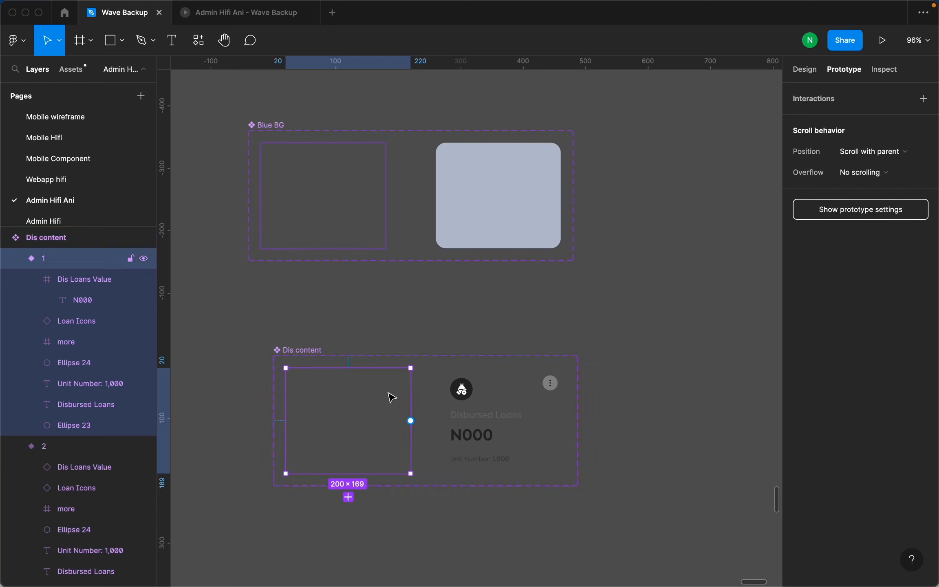
scroll(436, 447, up, 2)
scroll(438, 447, up, 5)
drag(390, 402, 465, 420)
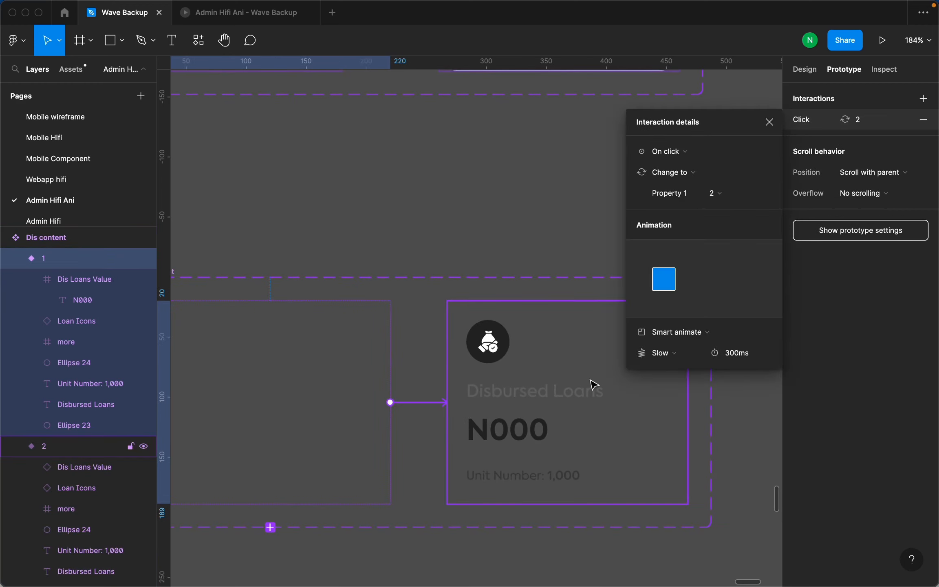
Check the dis loan card's variant interaction again for its trigger, delay, easing and duration.
scroll(560, 314, down, 10)
scroll(428, 340, down, 2)
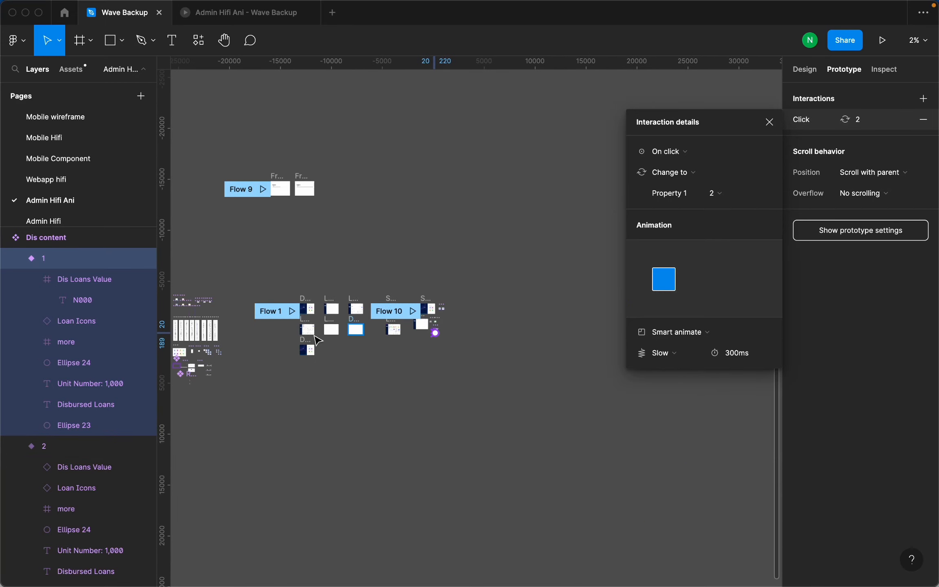
scroll(222, 228, up, 15)
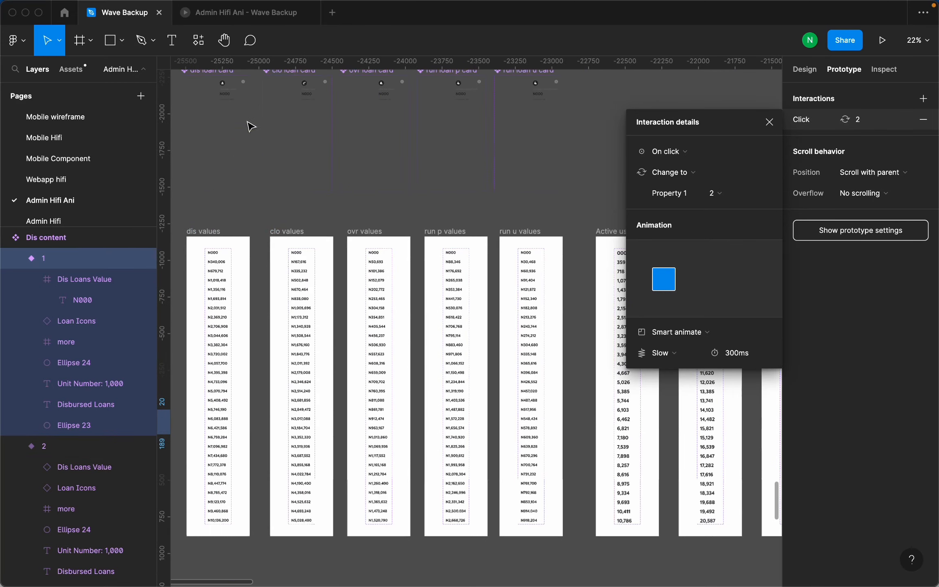
click(239, 233)
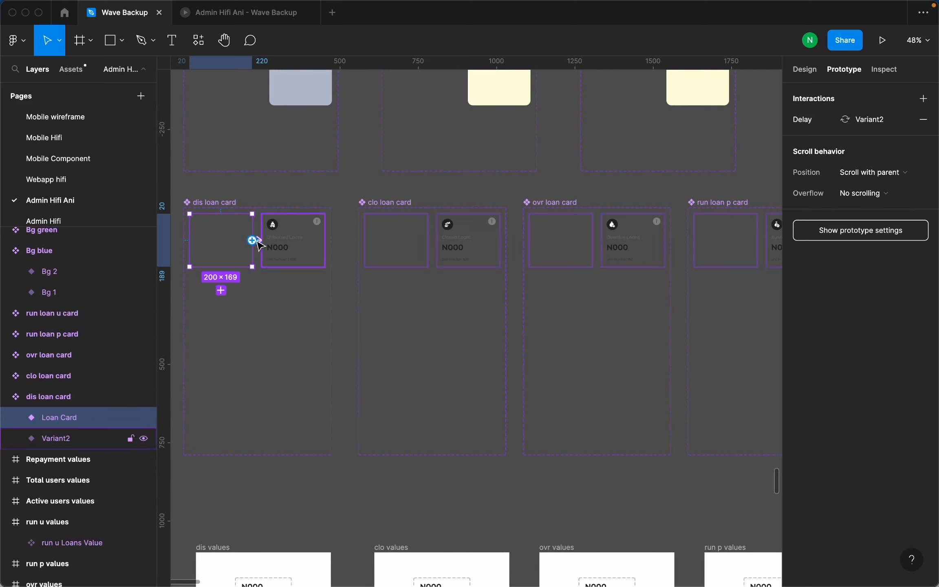
scroll(253, 242, up, 8)
click(280, 249)
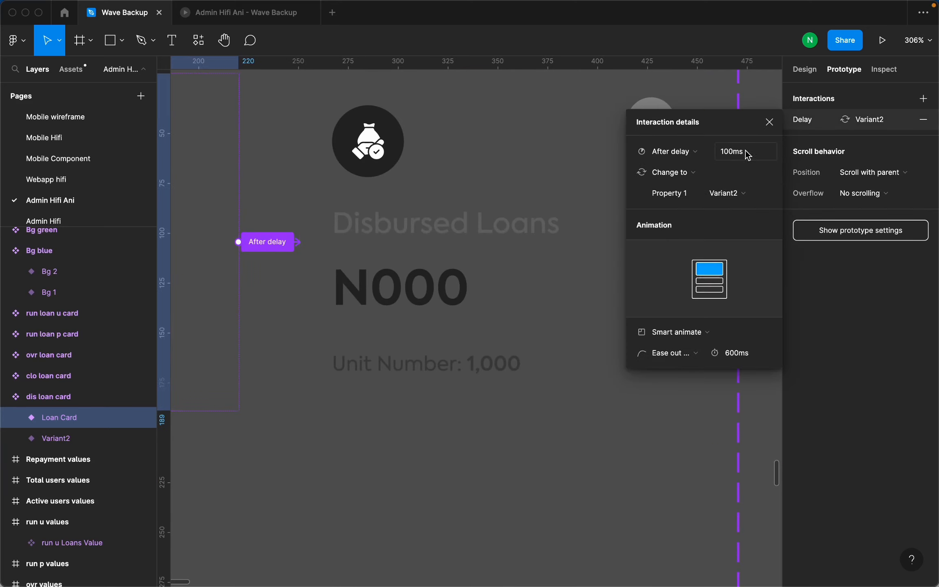
Inspect the interaction settings between variants 1 and 2 of Blue BG.
scroll(318, 280, down, 15)
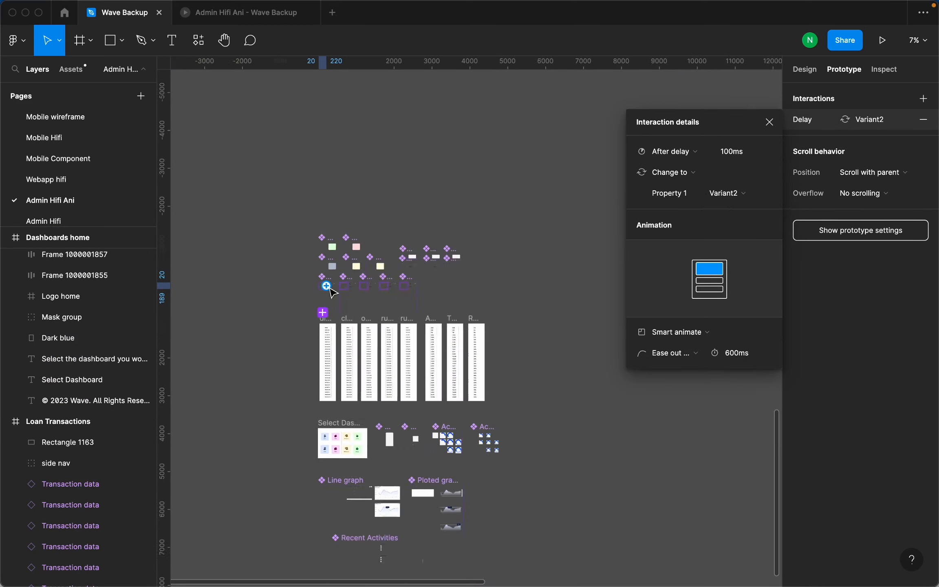
scroll(474, 265, up, 8)
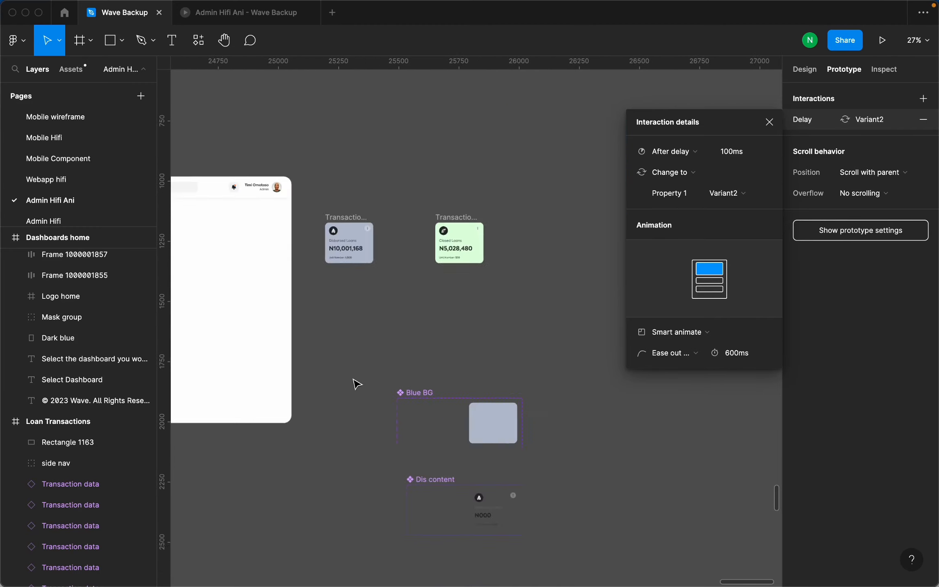
scroll(448, 318, down, 3)
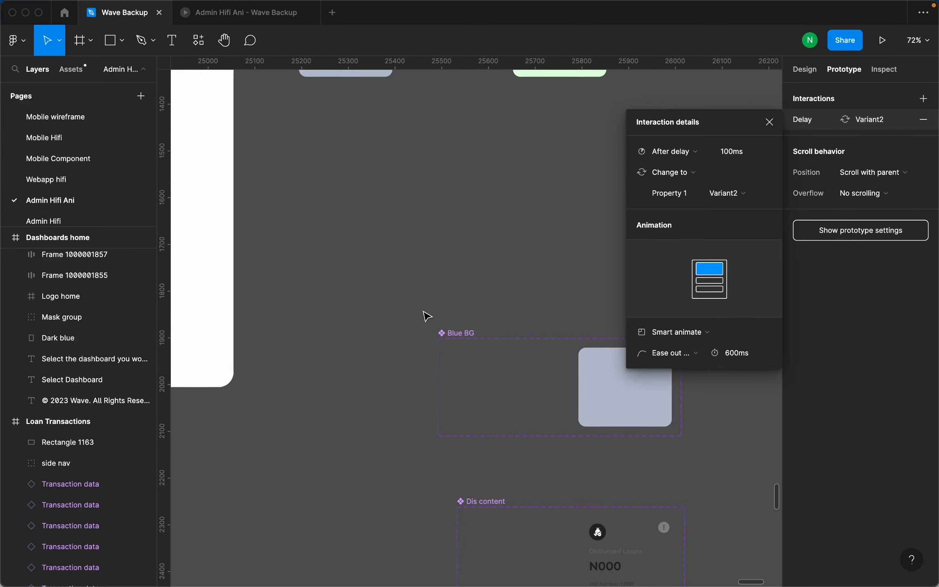
click(557, 398)
click(569, 390)
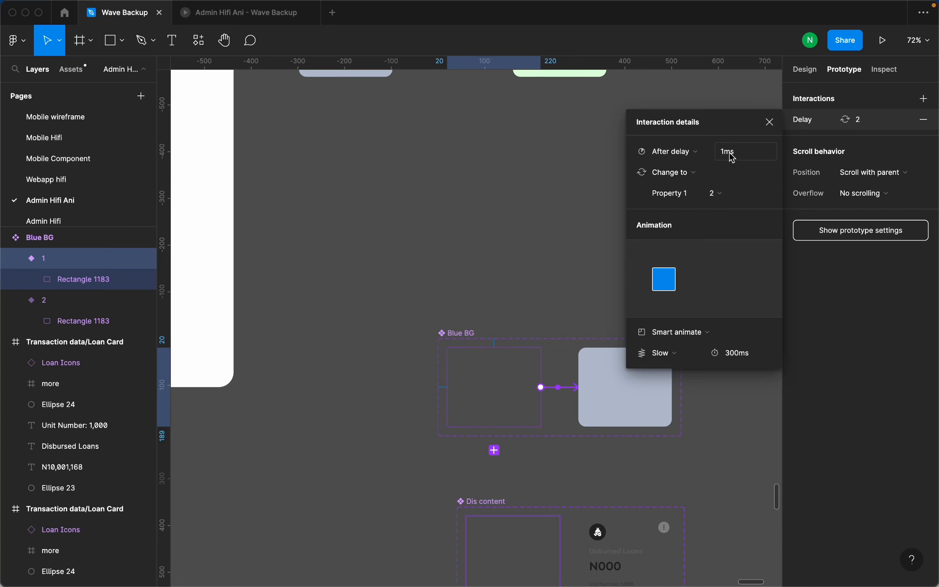
Change the trigger of Dis content's variant 1 interaction to After delay with a 100 ms delay.
scroll(512, 268, down, 5)
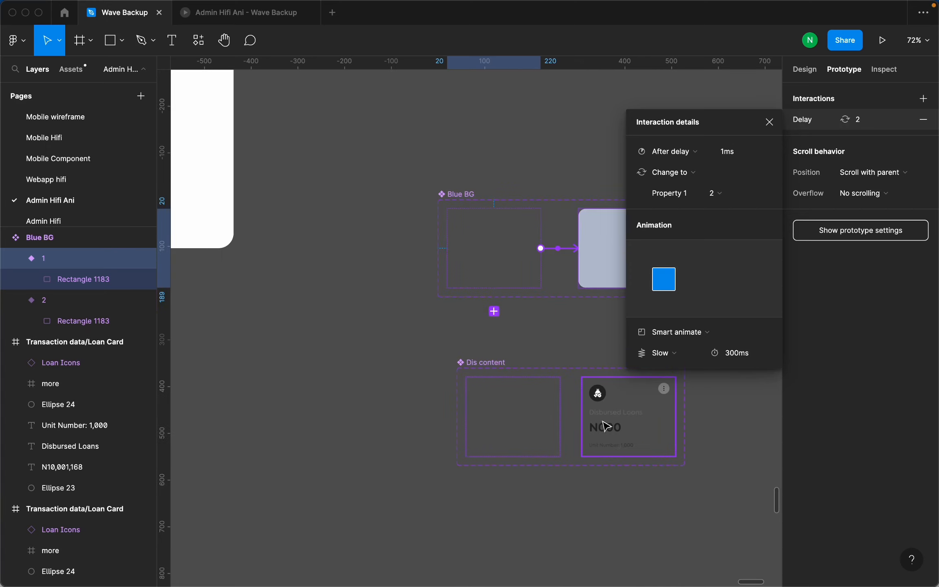
click(560, 388)
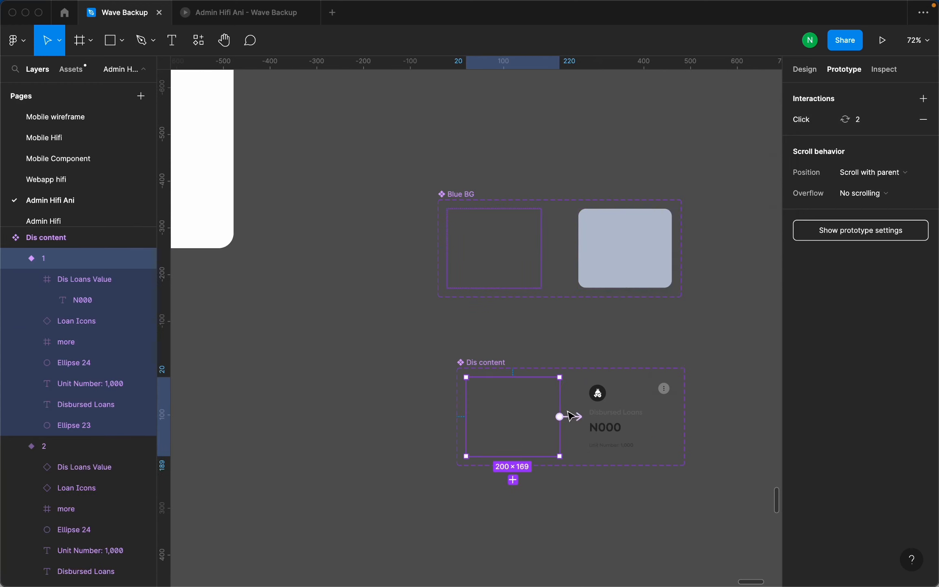
click(590, 252)
click(560, 426)
click(581, 421)
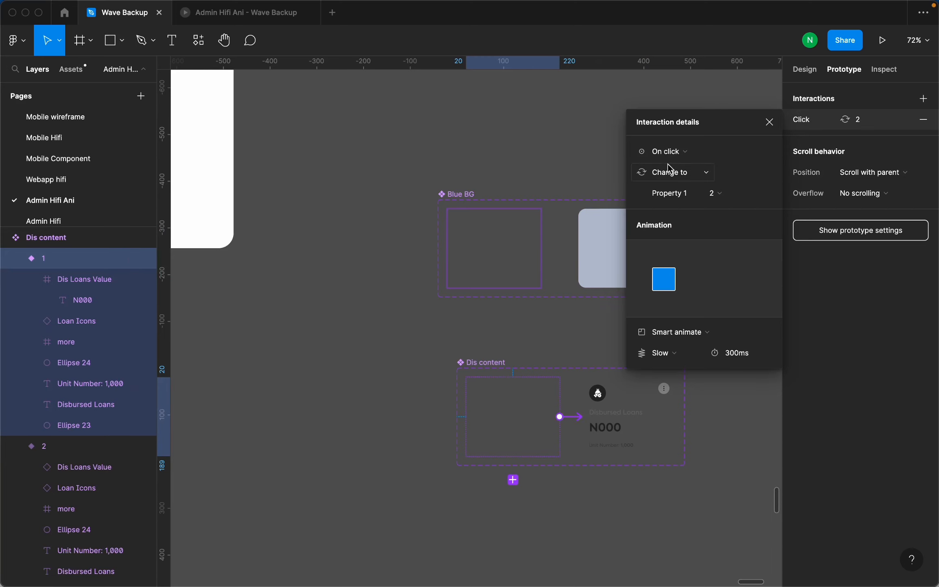
click(677, 153)
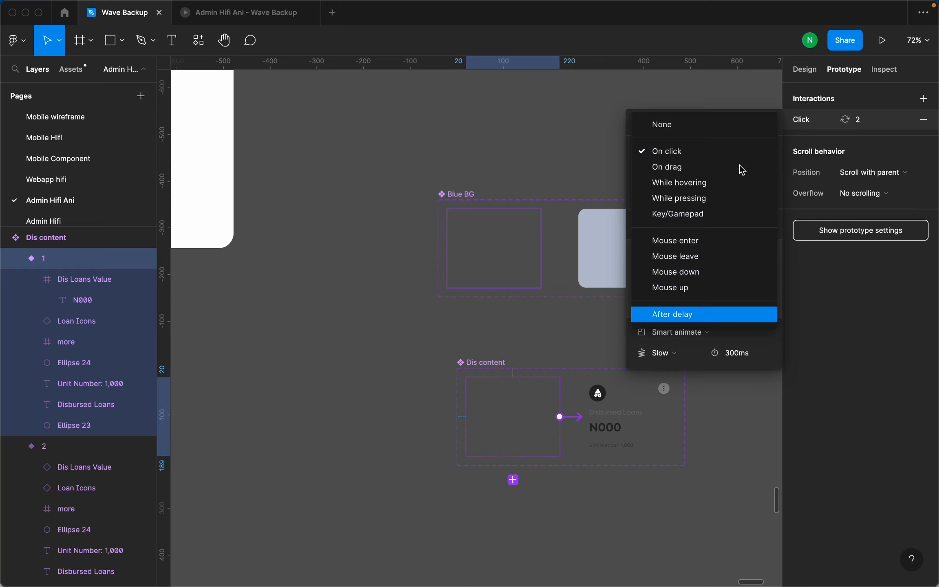
key(Return)
click(746, 154)
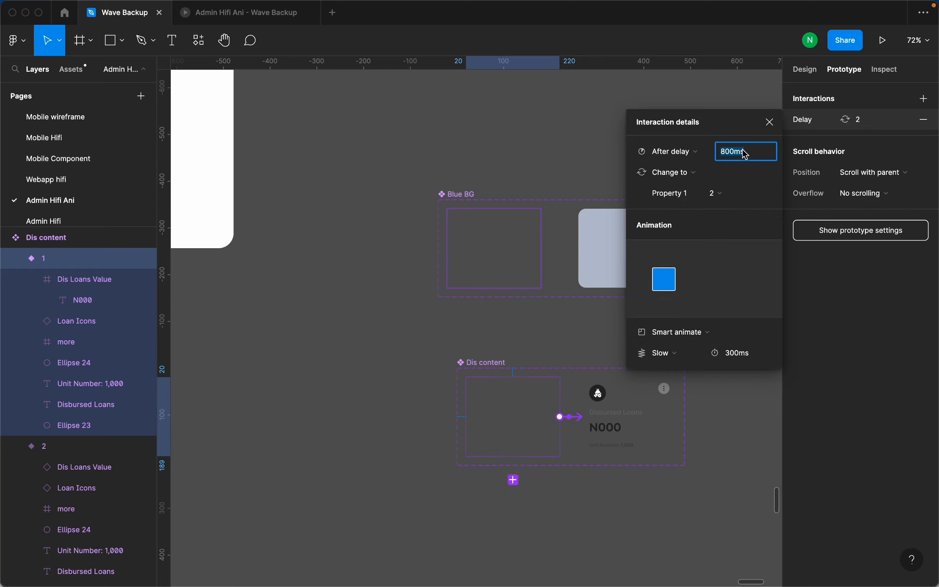
text(100)
key(Return)
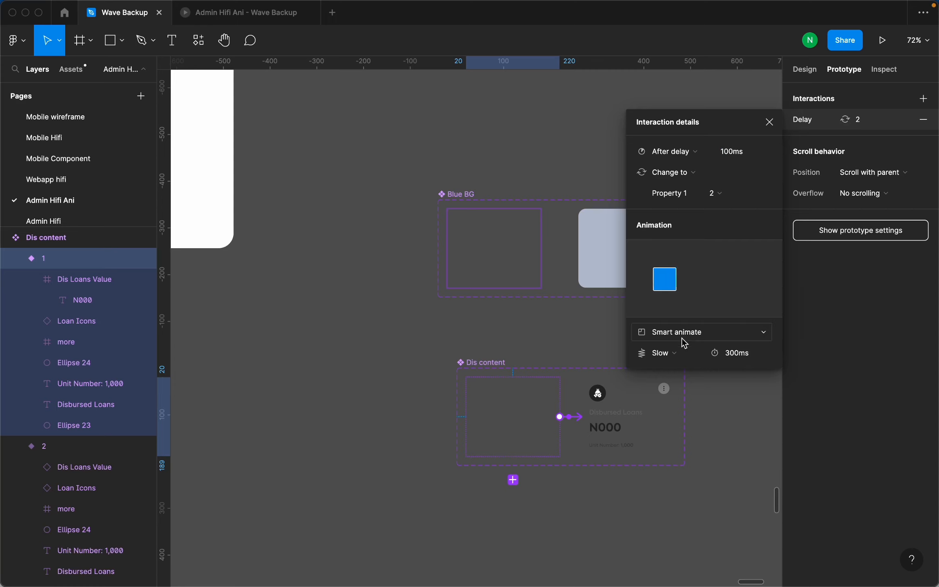
Set the variant 1 Smart animate interaction of Dis content to Ease out back easing with a 600 ms duration.
click(682, 356)
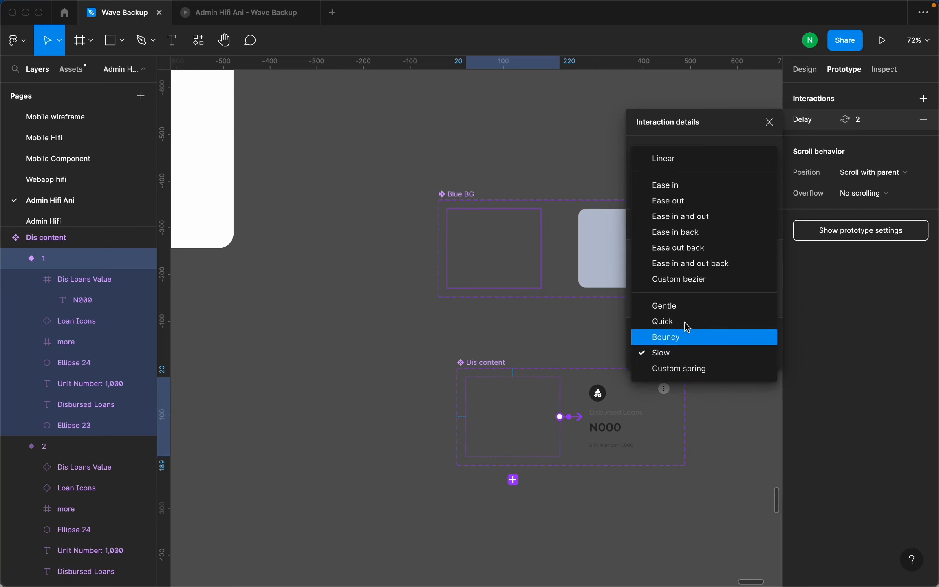
click(690, 250)
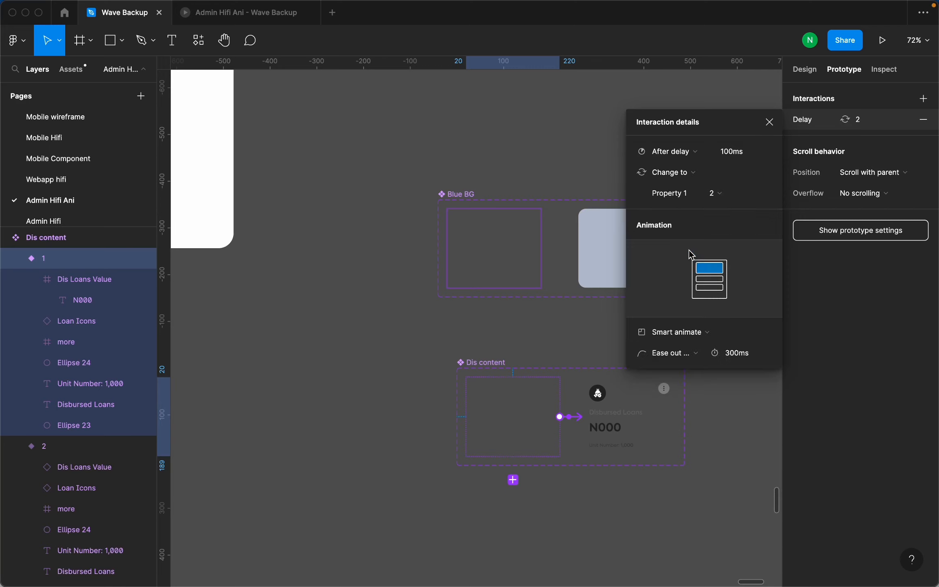
click(736, 359)
text(600)
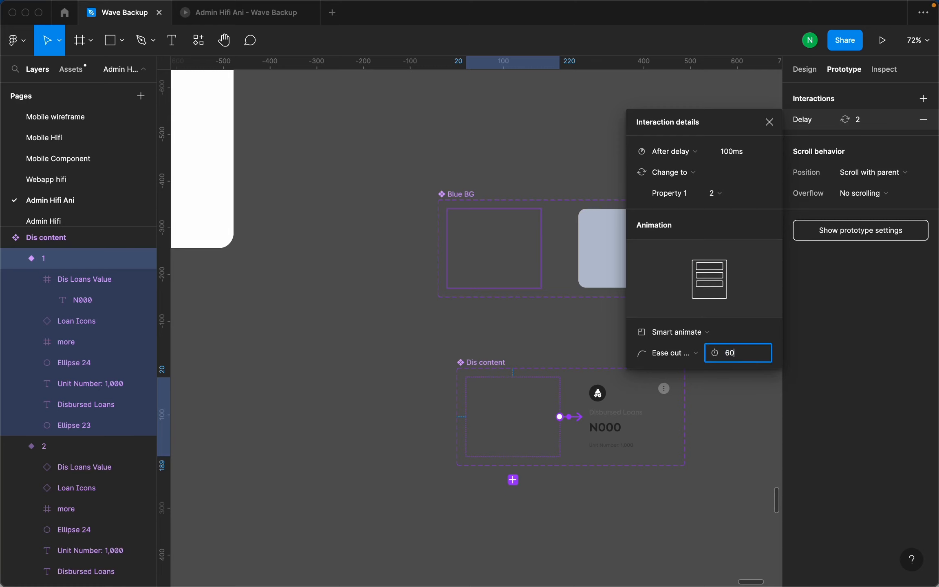
key(Return)
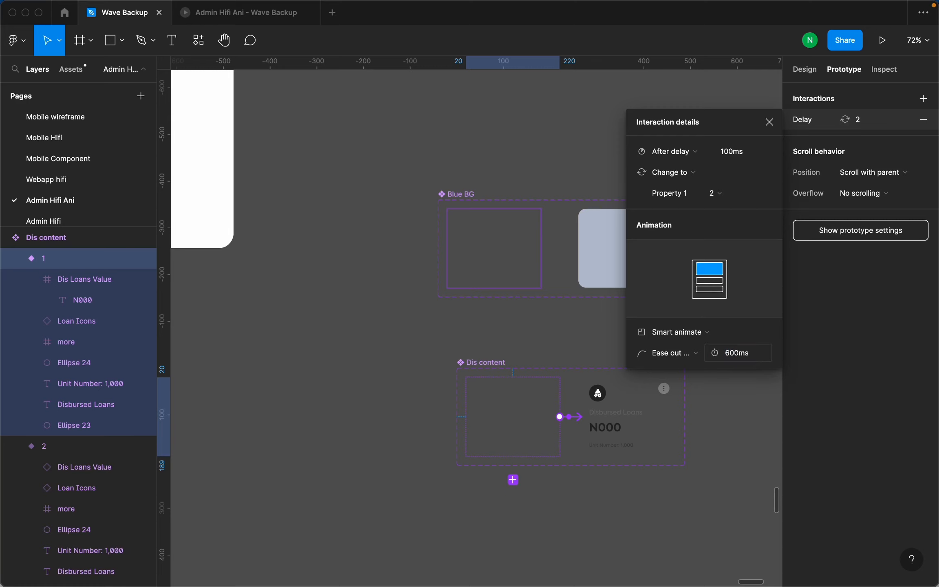
click(515, 351)
Copy variant 1 of Dis content and paste it as an instance into the Overview frame.
scroll(514, 367, down, 10)
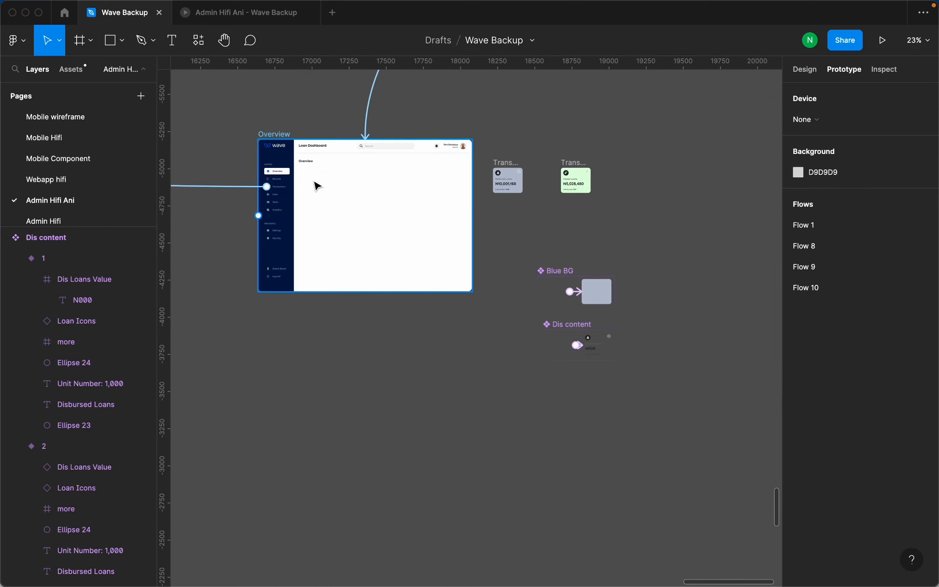
scroll(322, 184, up, 5)
click(808, 70)
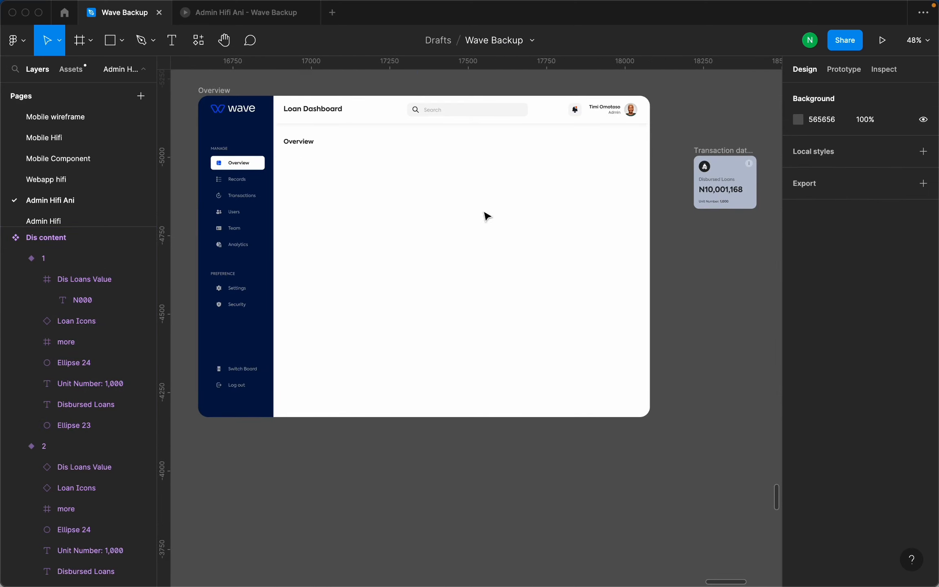
scroll(551, 367, down, 6)
scroll(544, 326, up, 3)
scroll(544, 327, up, 3)
click(532, 346)
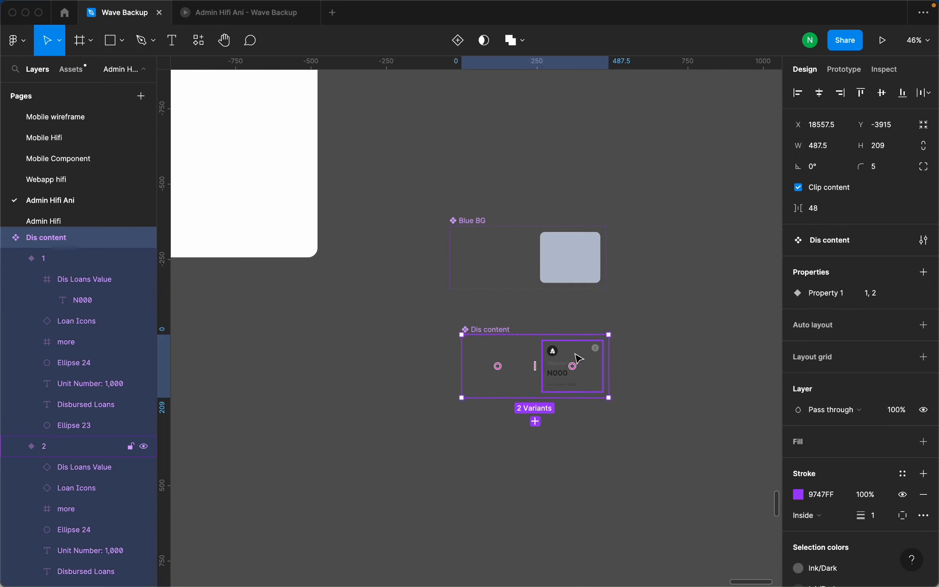
click(511, 359)
scroll(510, 360, down, 5)
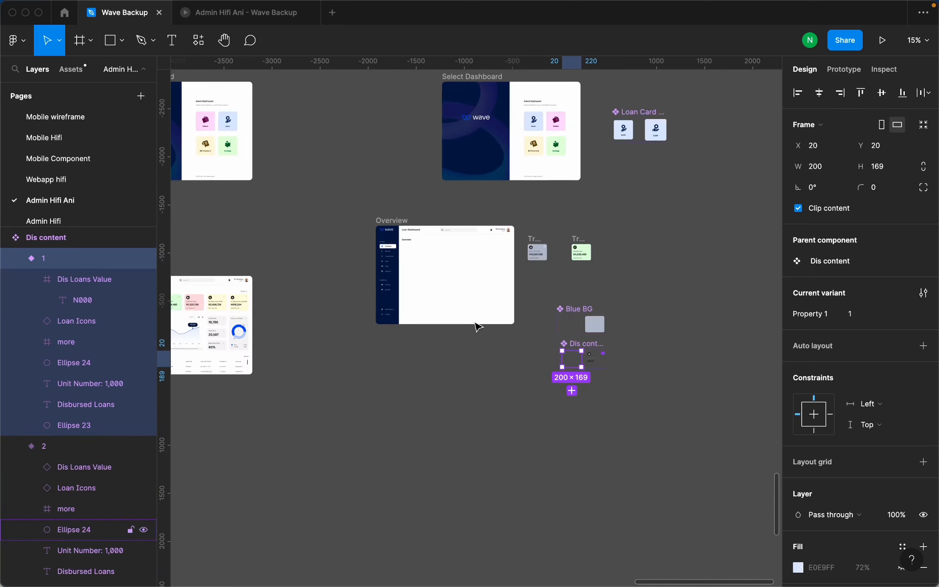
scroll(478, 326, up, 8)
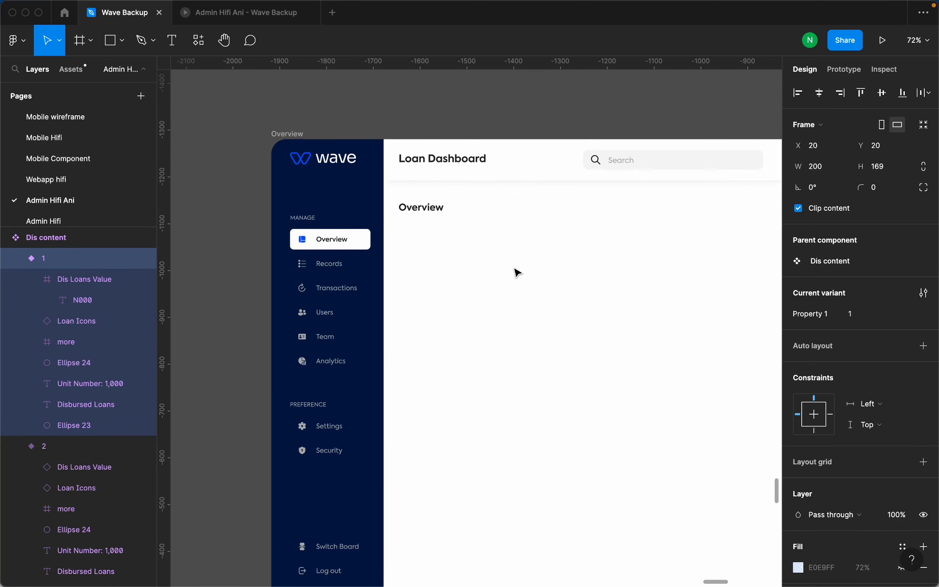
click(300, 132)
key(ctrl+v)
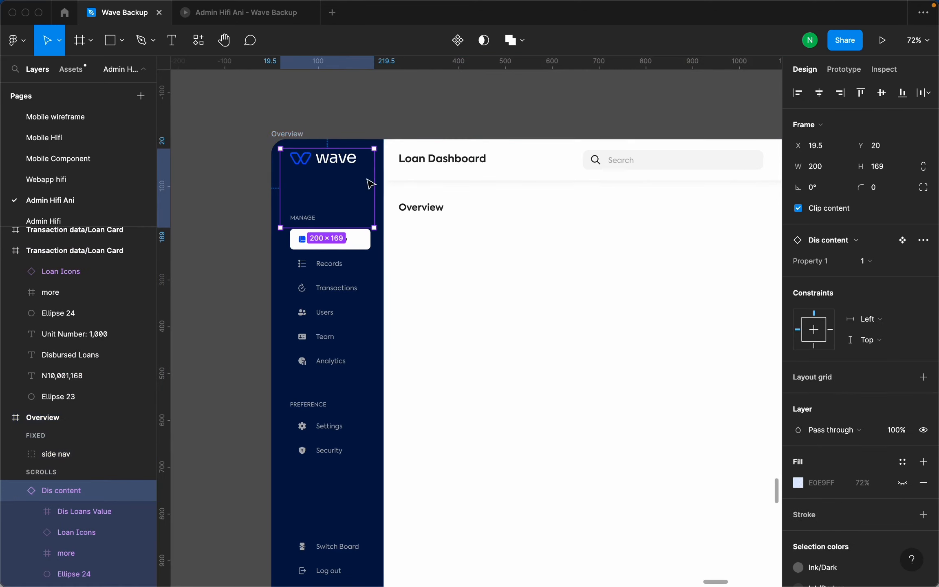
Move the pasted Dis content instance into the Overview content area and switch its Property 1 to 2.
drag(296, 183, 543, 309)
click(868, 261)
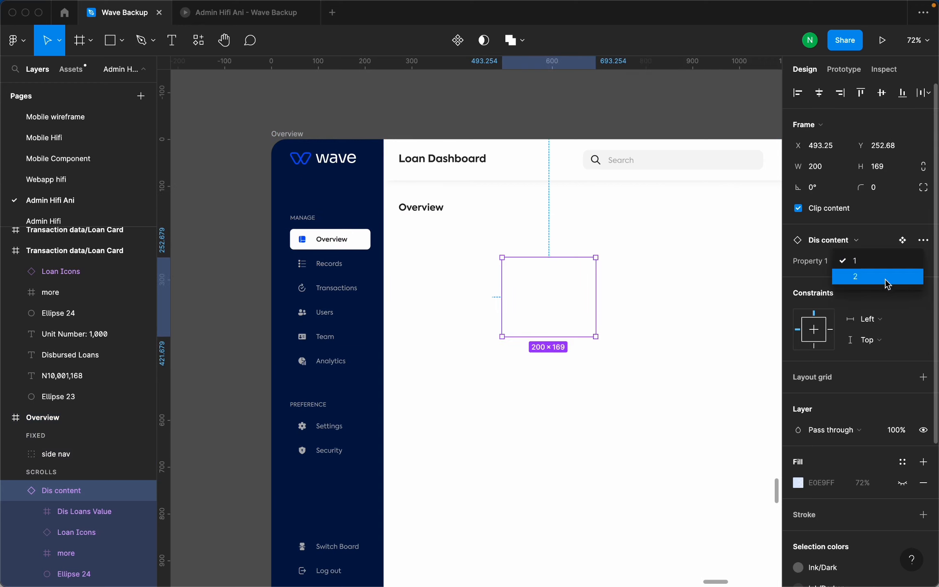
click(887, 279)
Show the layout grids and place the Dis content instance over the empty card below the Overview heading, at X 272.
scroll(526, 299, up, 5)
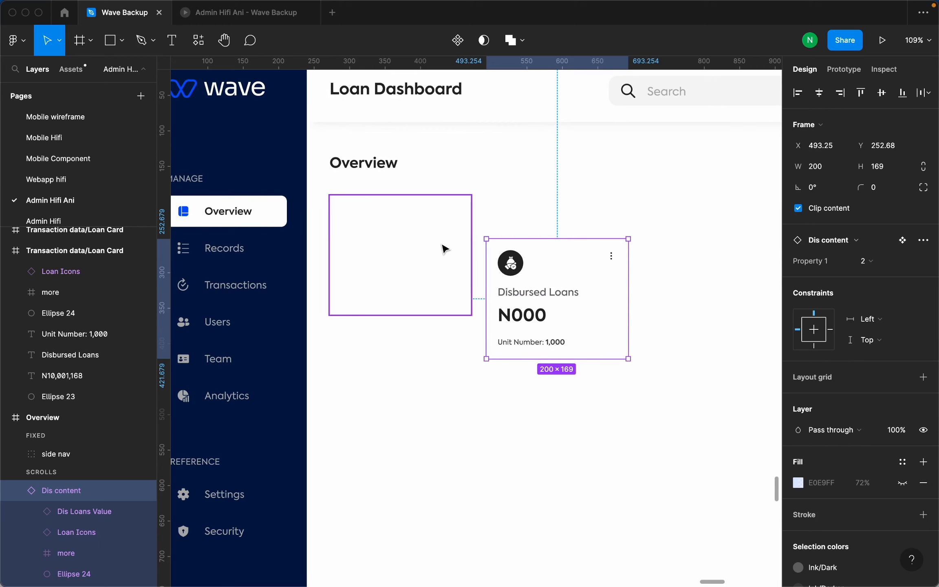
key(ctrl+g)
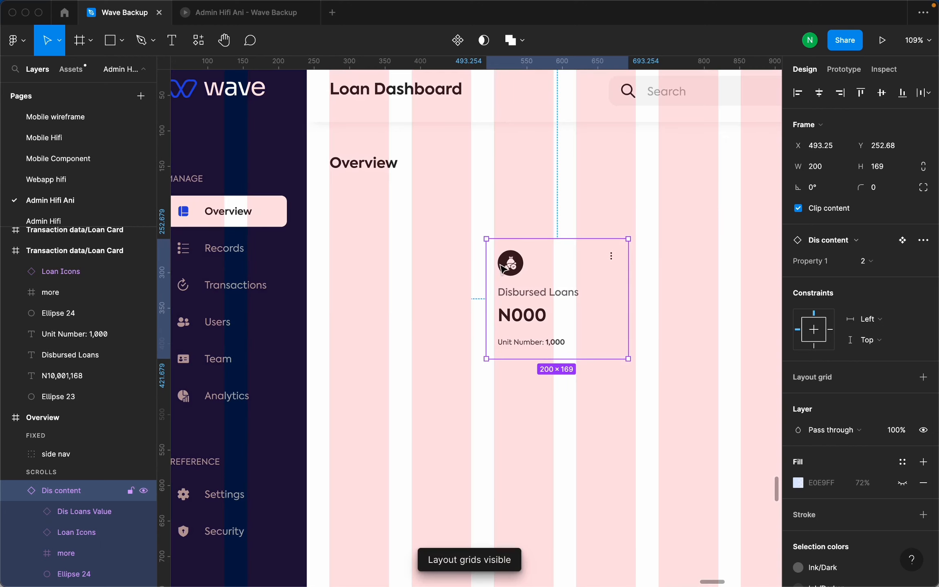
drag(514, 270, 365, 215)
click(503, 279)
drag(501, 275, 432, 241)
click(519, 273)
drag(358, 214, 356, 222)
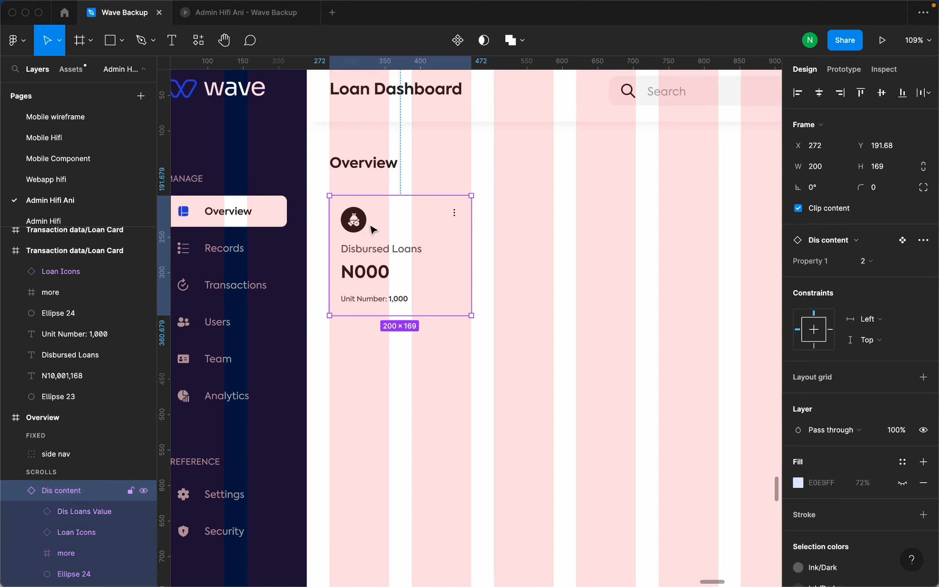
Select the Dis content instance together with the card instance beneath it and align their top edges.
drag(515, 271, 434, 248)
scroll(425, 282, up, 5)
scroll(427, 287, right, 3)
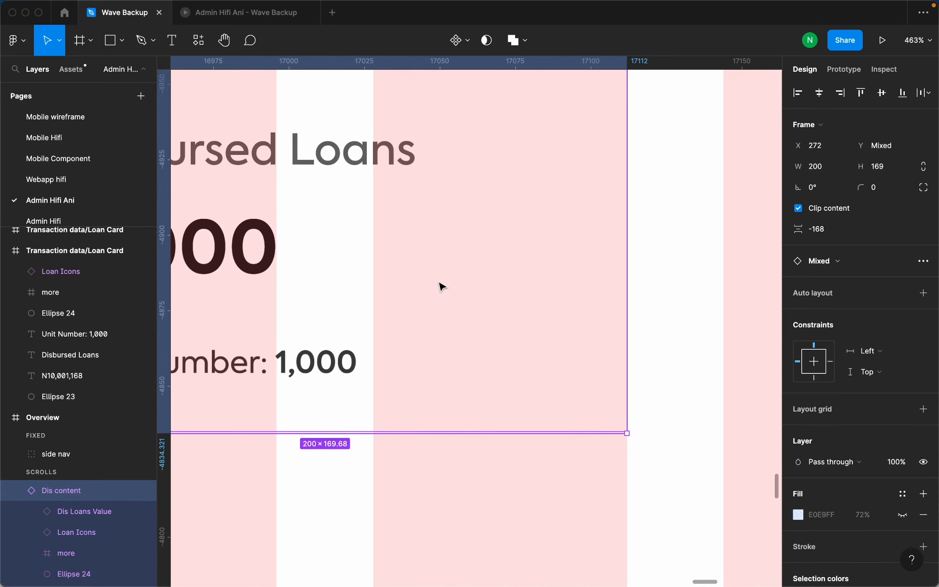
scroll(441, 283, down, 5)
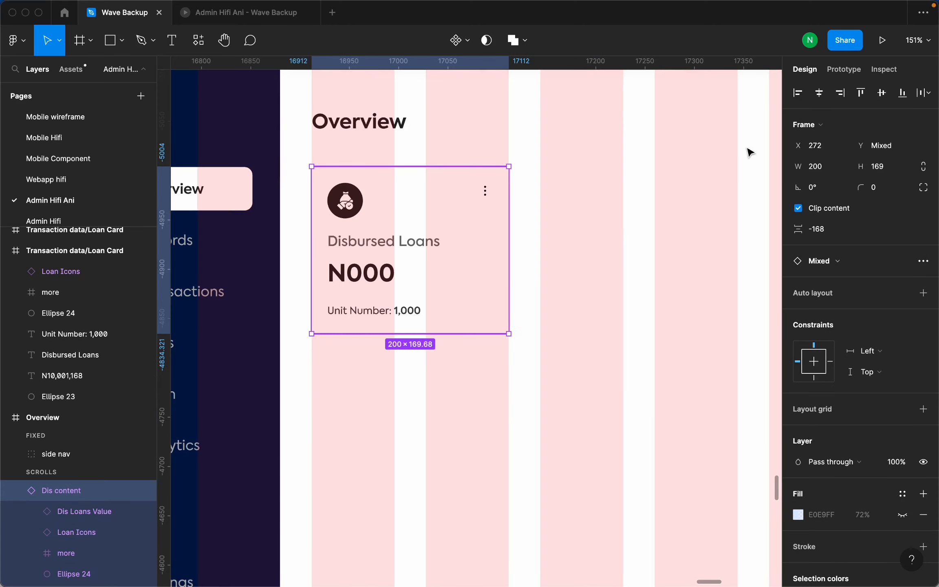
click(862, 94)
scroll(404, 261, down, 5)
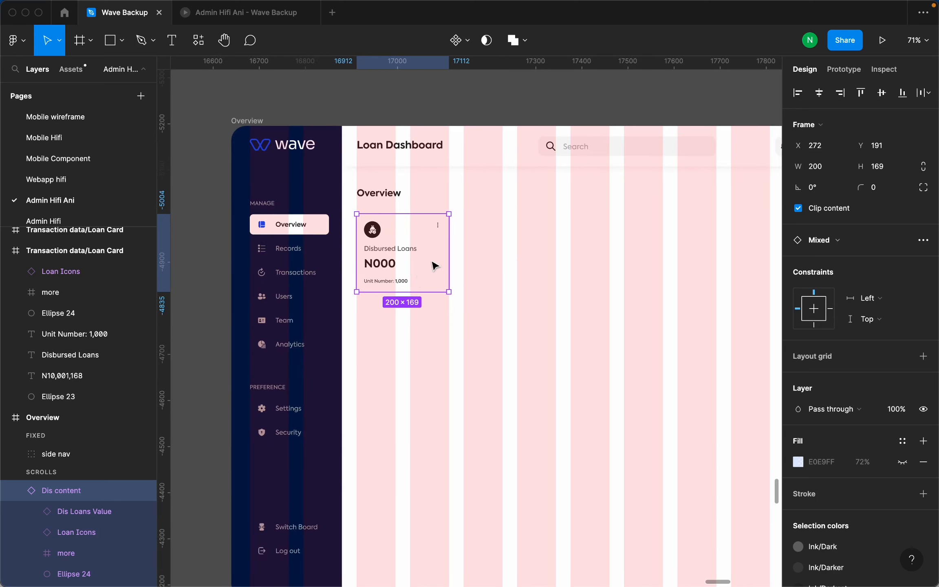
Set the Dis content instance's Property 1 back to 1 and hide the layout grids.
click(480, 255)
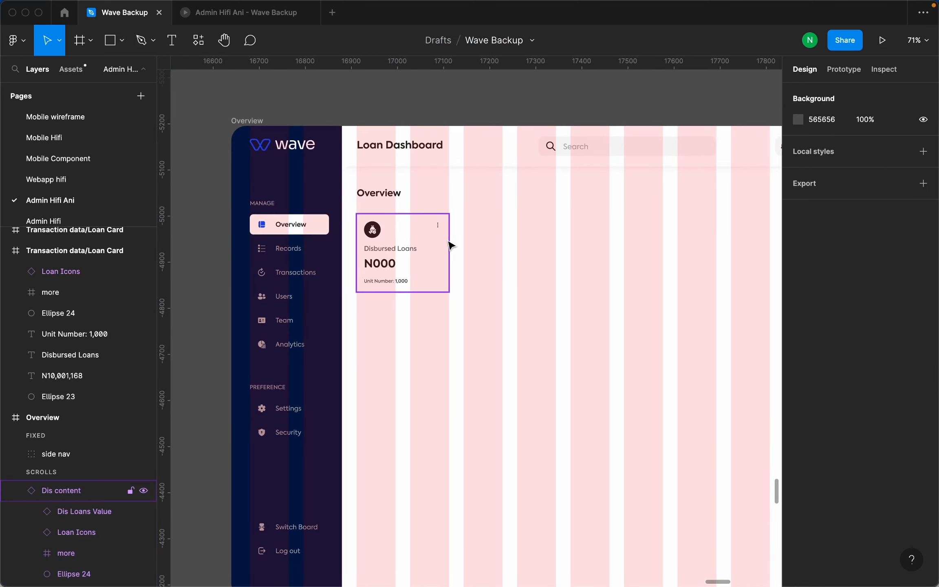
click(420, 250)
click(877, 262)
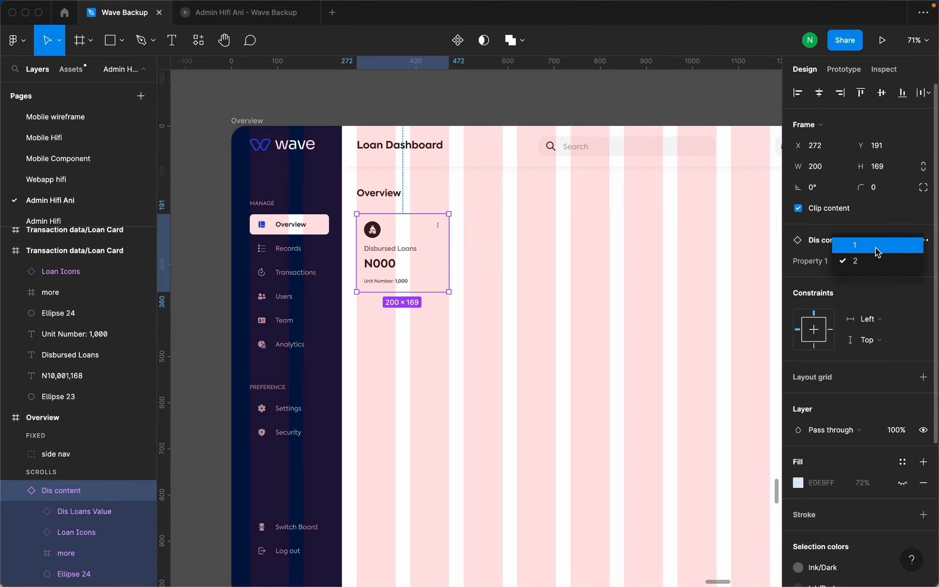
click(877, 245)
click(510, 221)
key(ctrl+g)
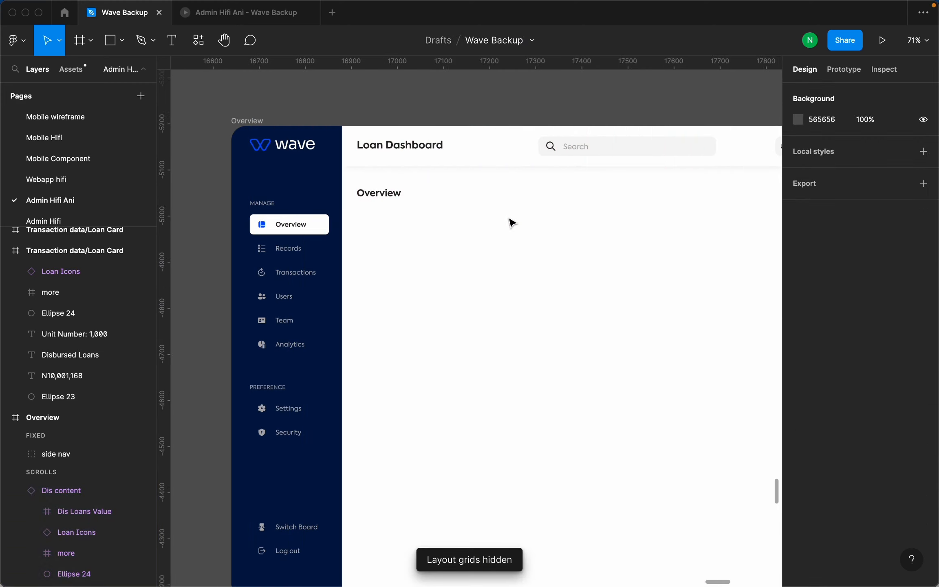
Restart the prototype preview and open the Loan dashboard to watch the Disbursed Loans card animate.
scroll(465, 206, down, 3)
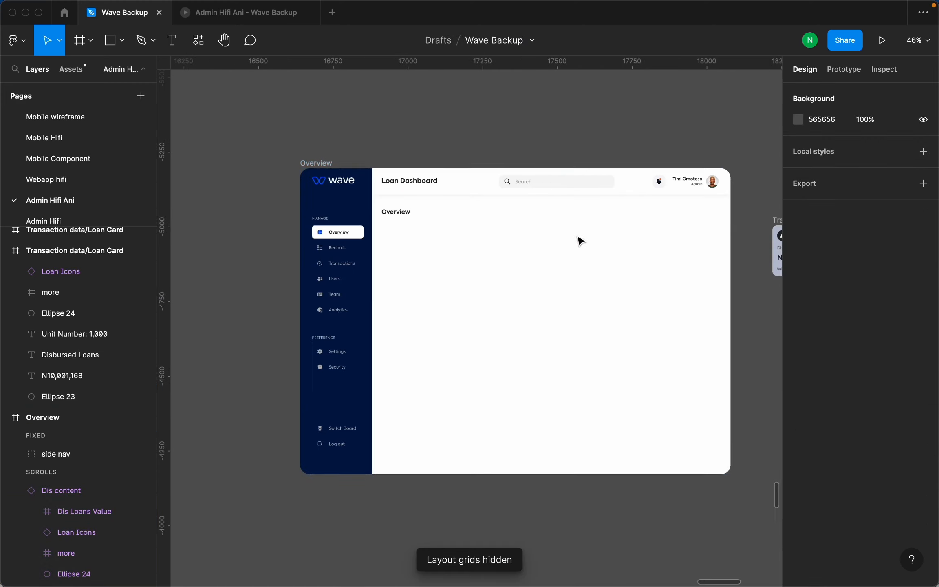
click(280, 8)
key(r)
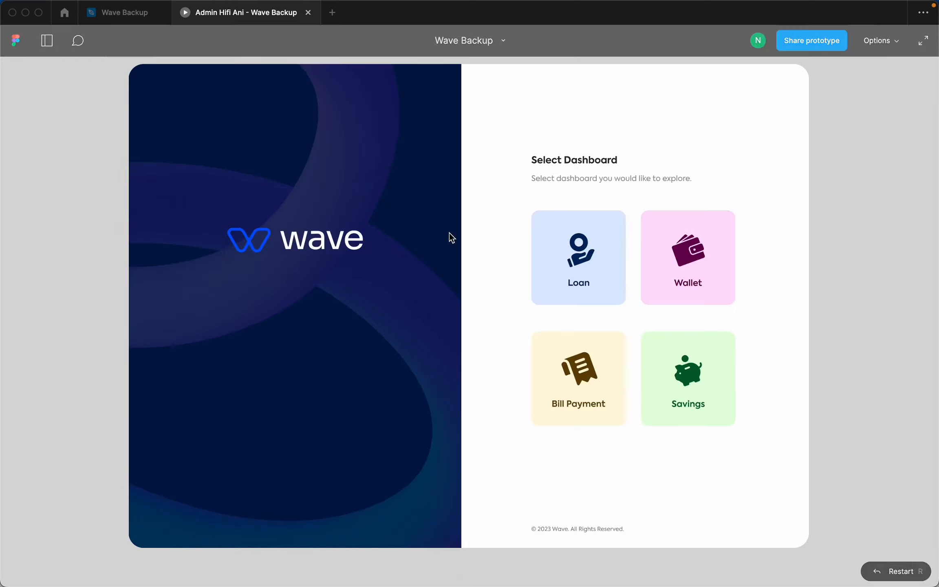
click(597, 248)
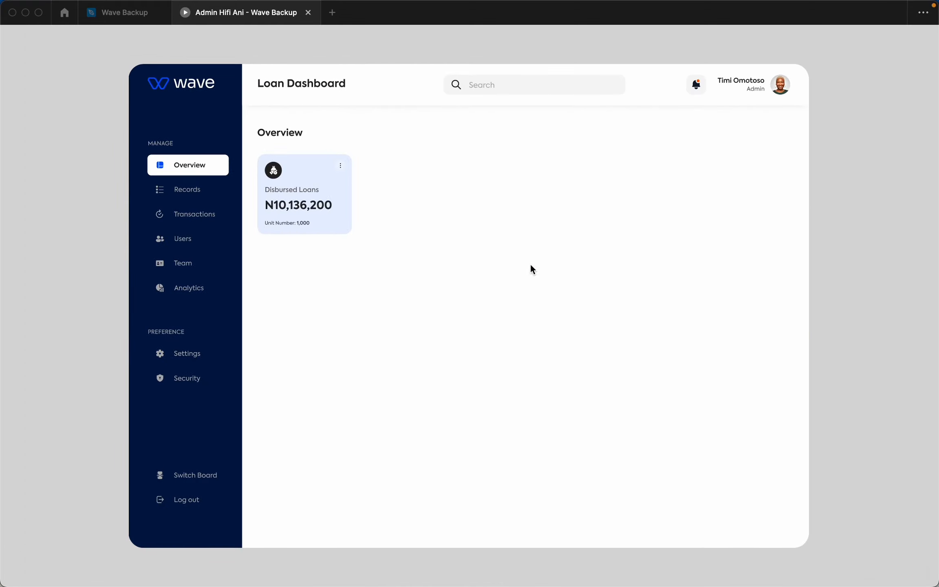
Check the easing and duration settings of Dis content's variant 1 interaction in the design file.
click(140, 12)
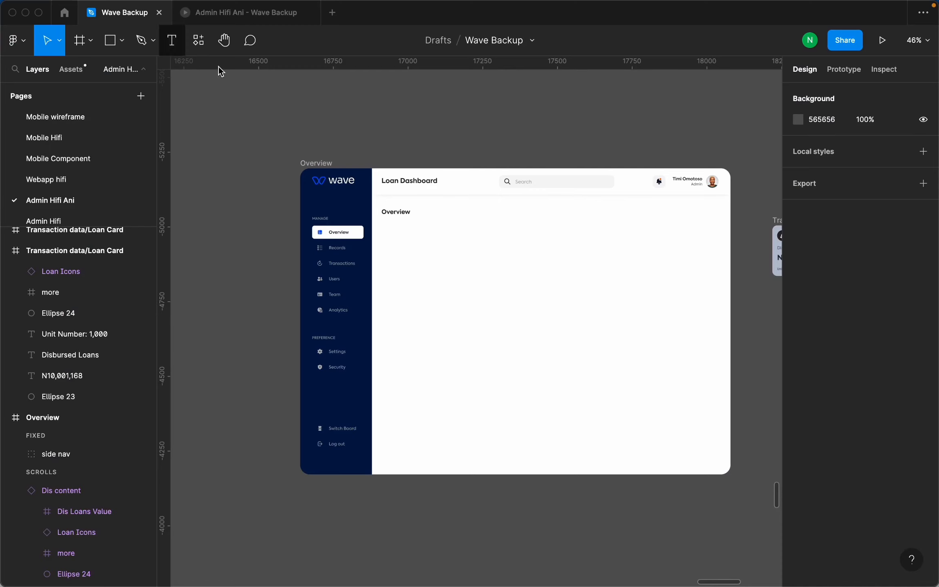
scroll(408, 248, down, 4)
scroll(591, 363, up, 8)
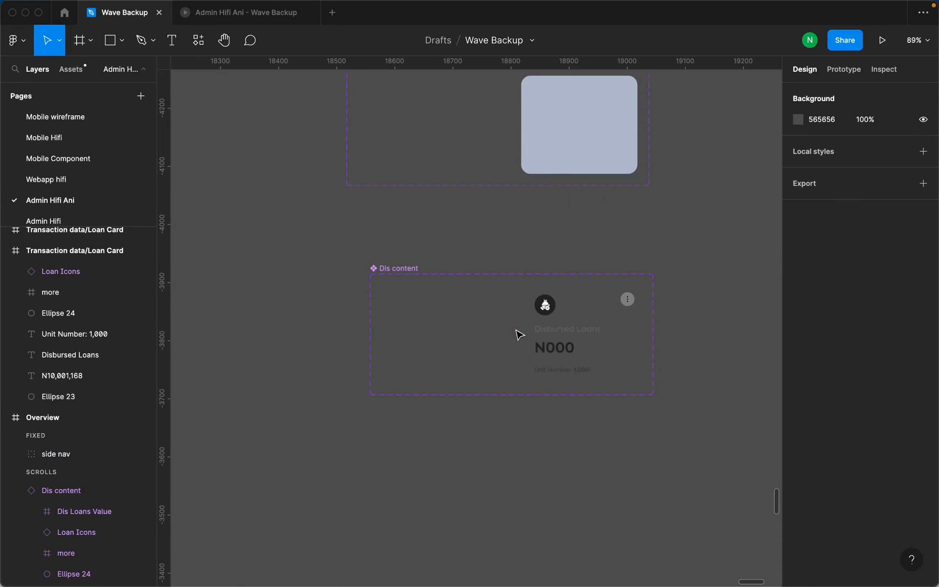
click(531, 336)
click(495, 332)
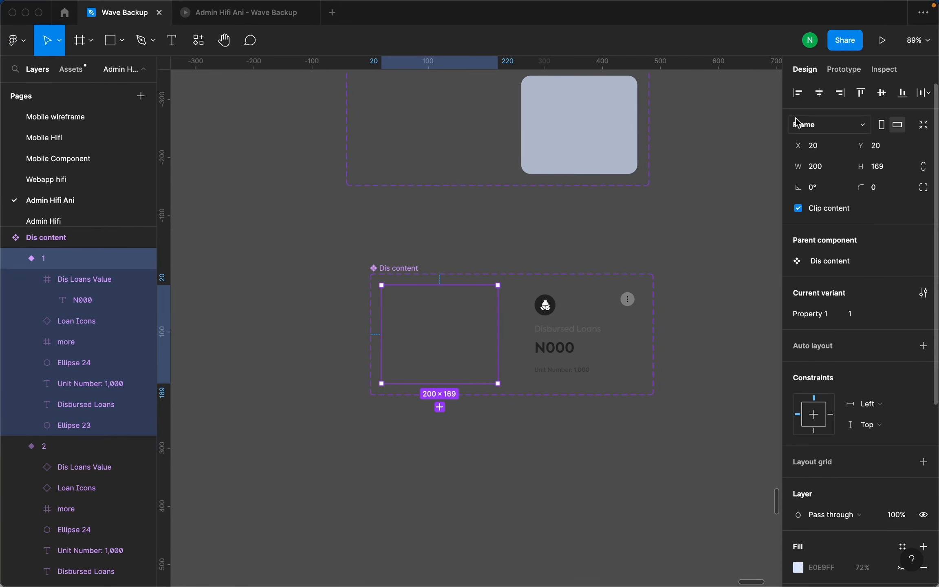
click(844, 69)
click(516, 336)
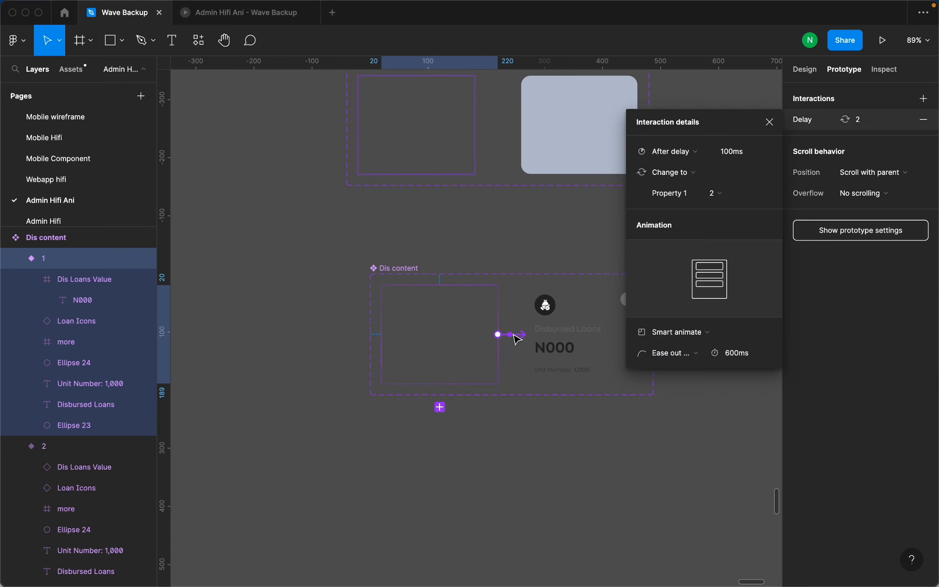
click(687, 354)
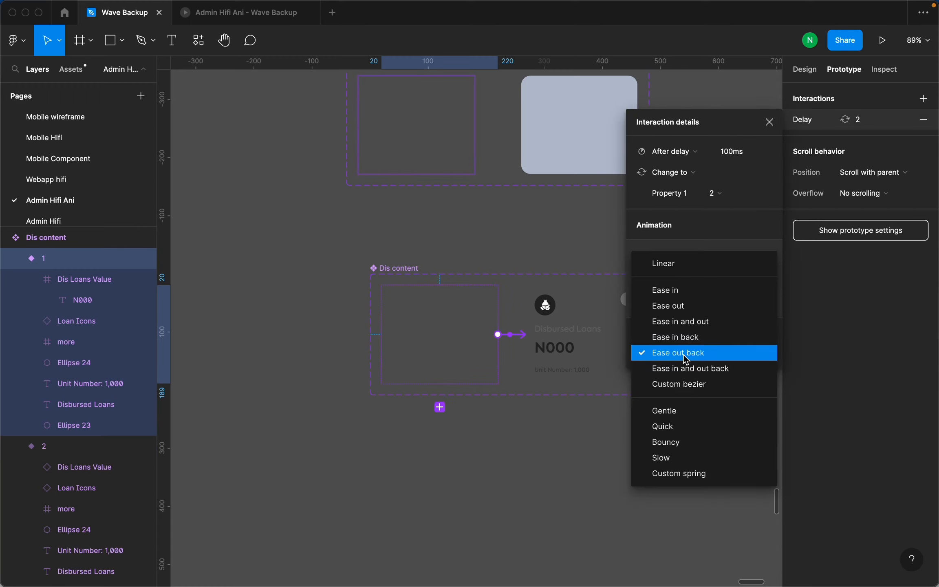
click(528, 440)
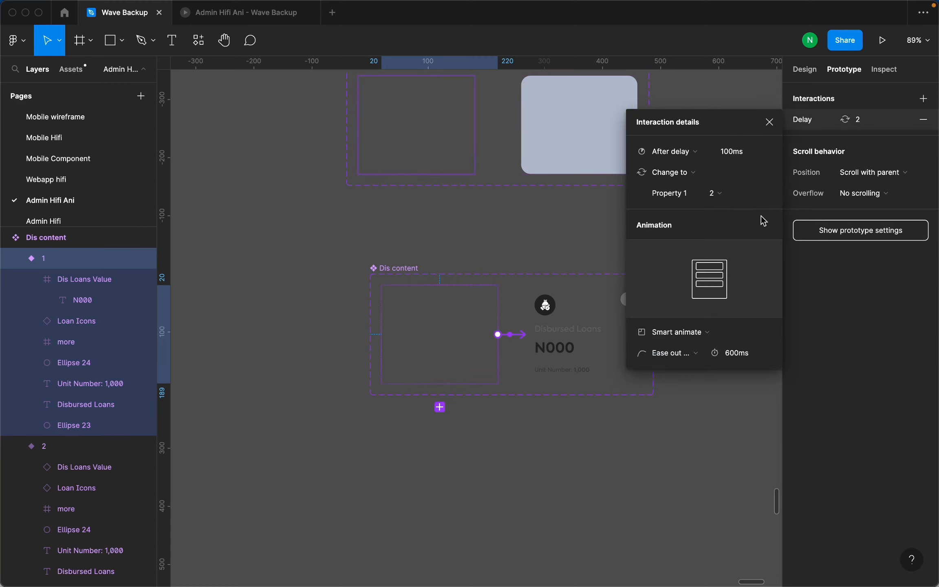
click(771, 124)
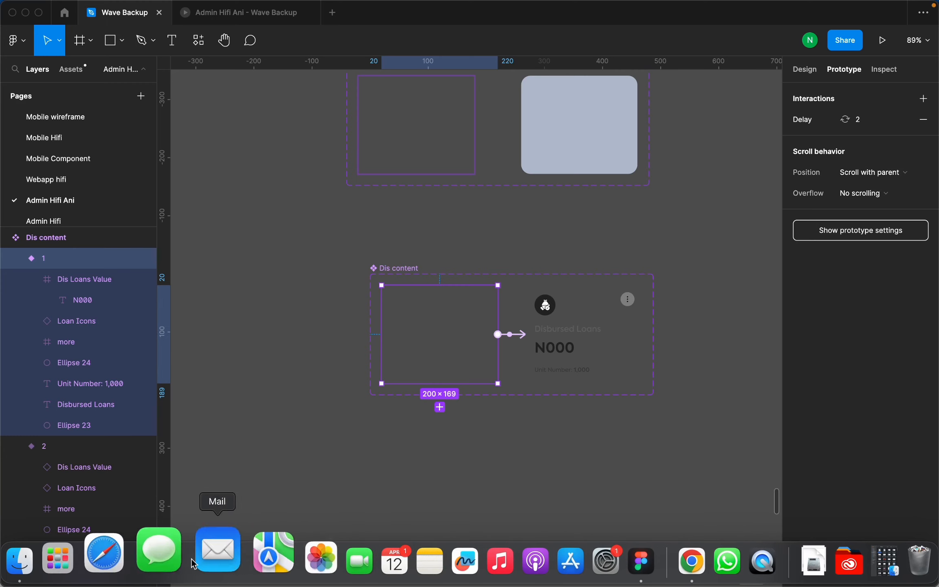
Open Wave Dashboard ani twitter.mp4 from the Downloads folder in Finder and scrub to 00:04 to examine the cards' entrance animation.
click(20, 562)
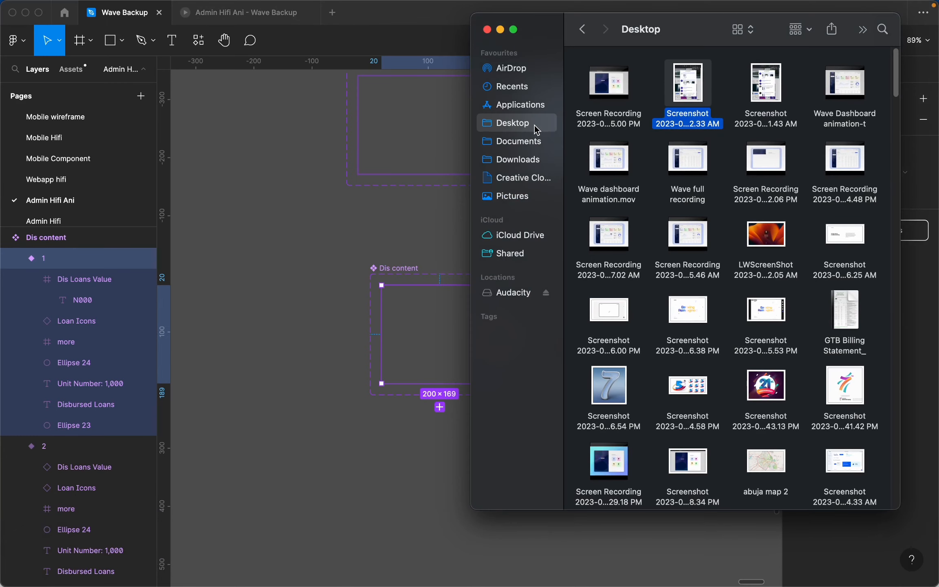
click(538, 159)
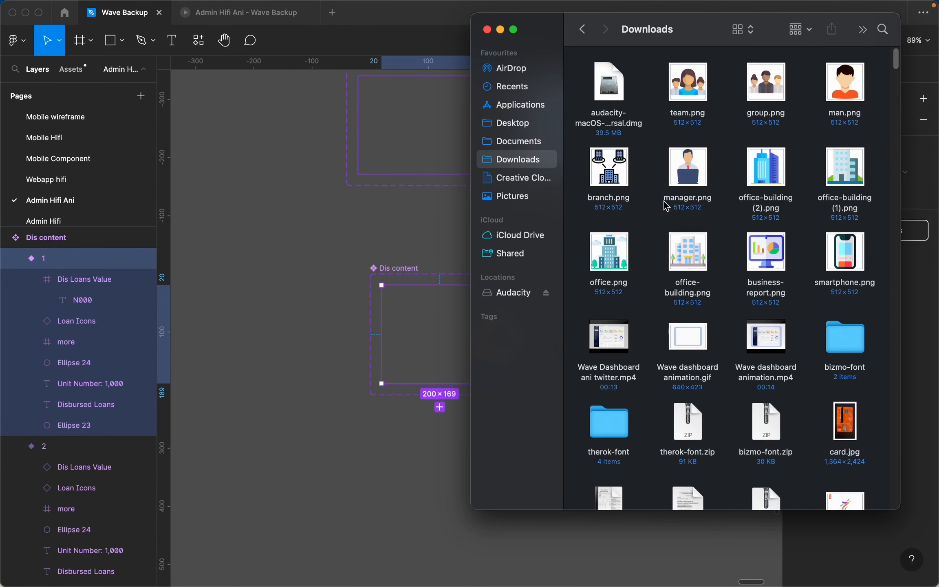
scroll(656, 218, down, 2)
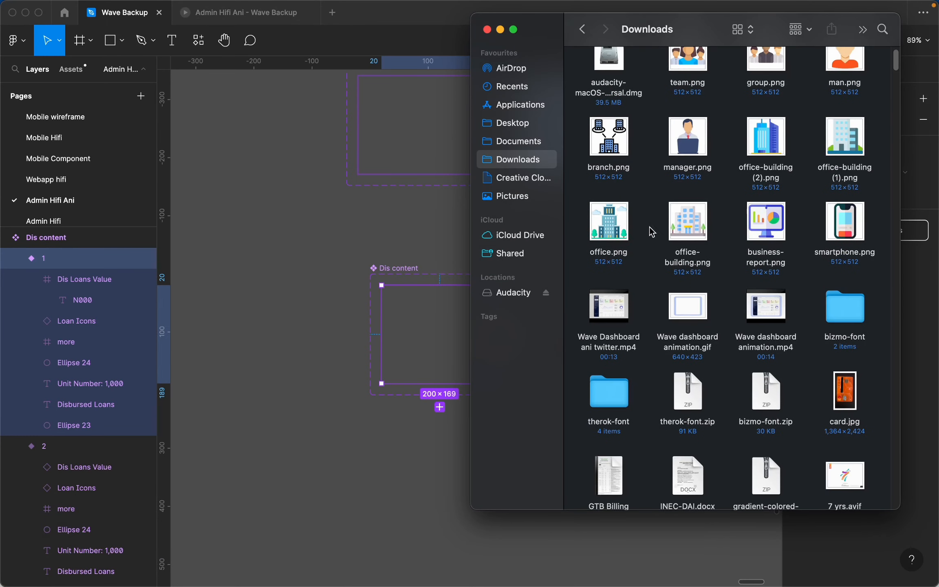
double_click(627, 318)
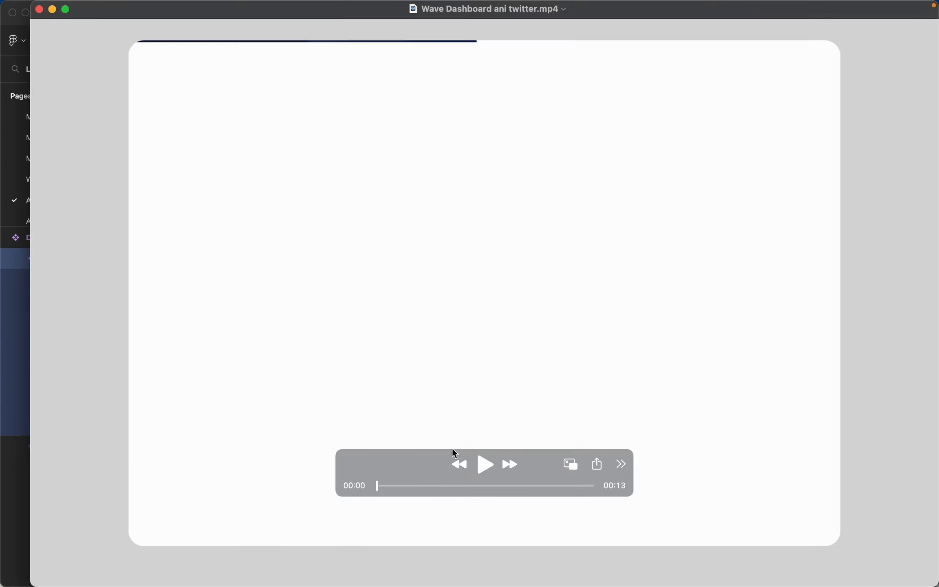
drag(379, 485, 443, 481)
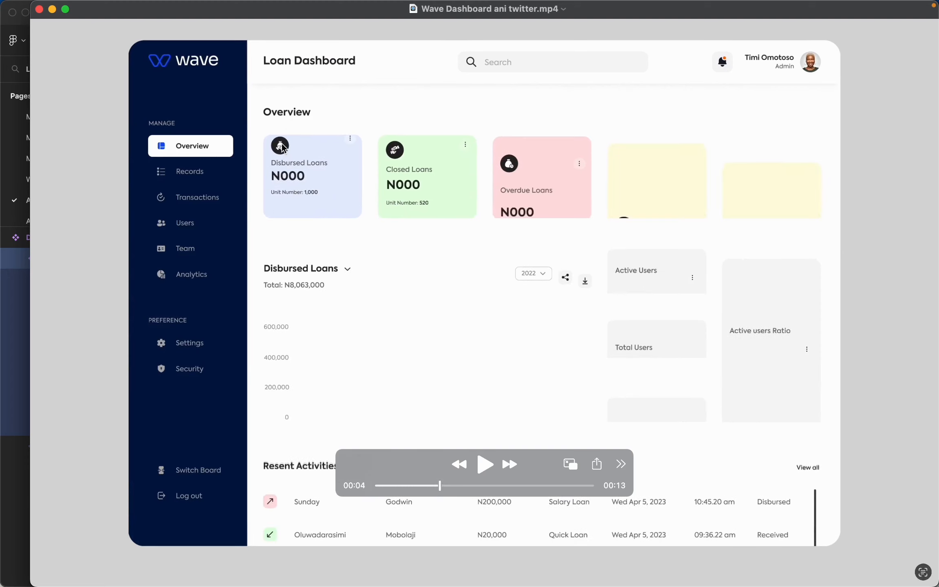
Scrub slightly further through the reference video to examine the cards' staggered entrance, close it and return to the Figma design file.
drag(443, 488, 447, 488)
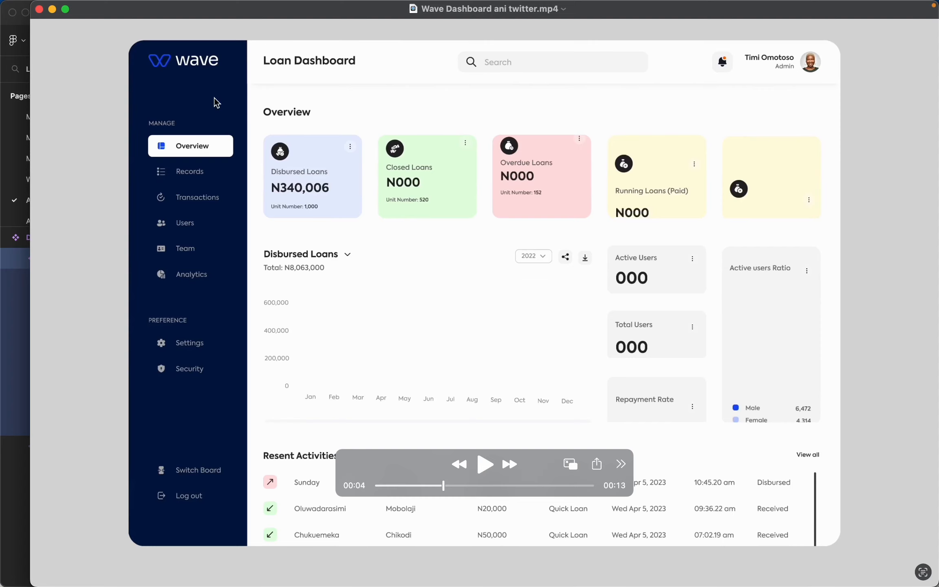
click(53, 10)
click(410, 223)
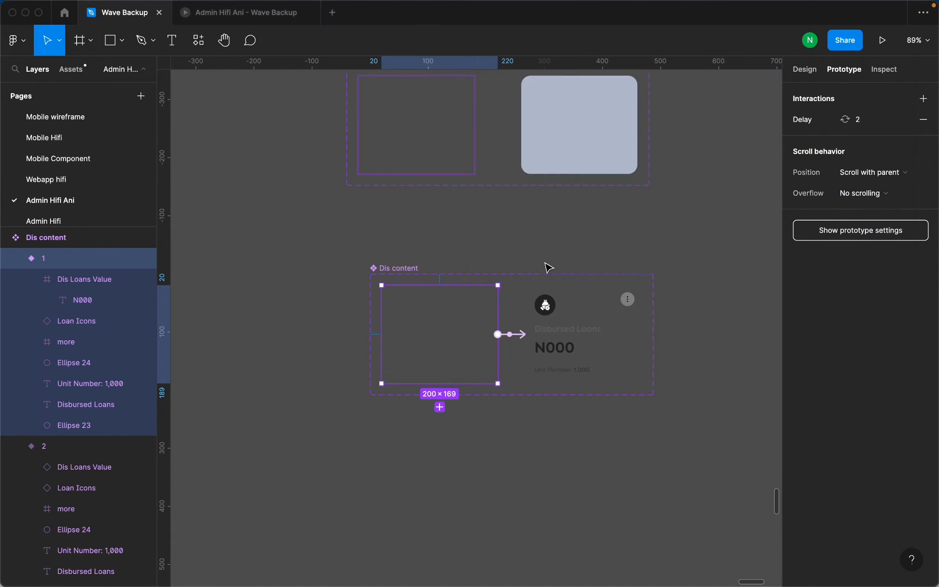
Restart the prototype preview and replay the Disbursed Loans card's entrance for comparison with the reference video.
scroll(572, 361, down, 10)
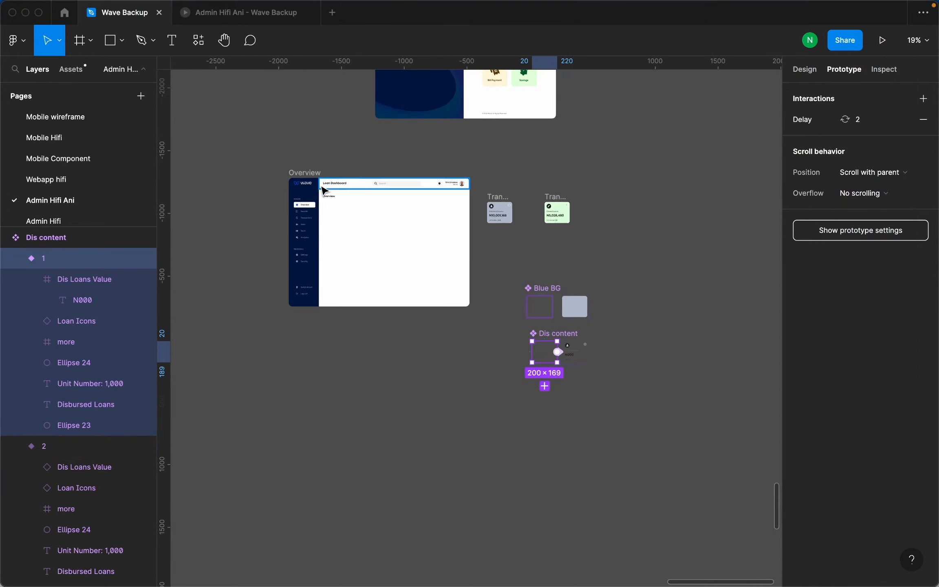
click(253, 14)
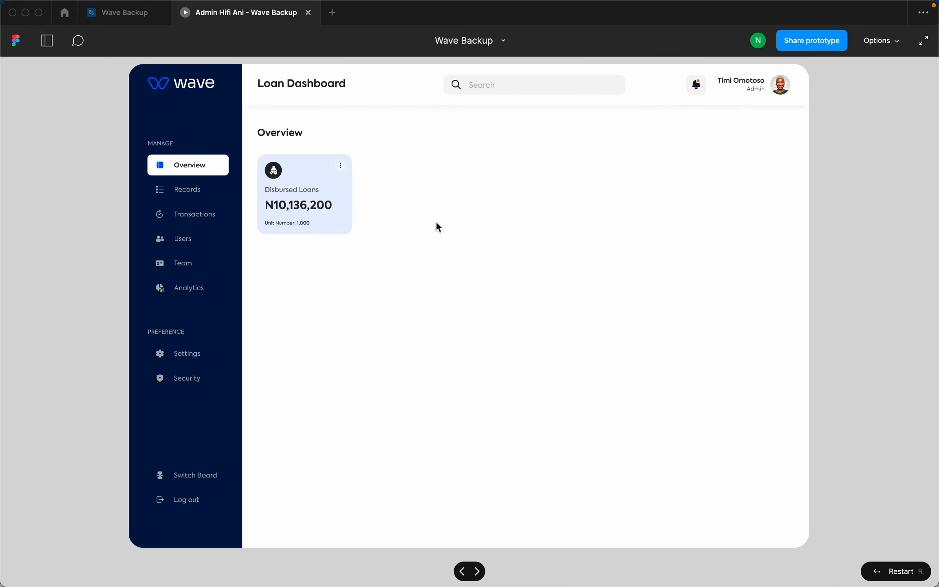
key(r)
click(574, 278)
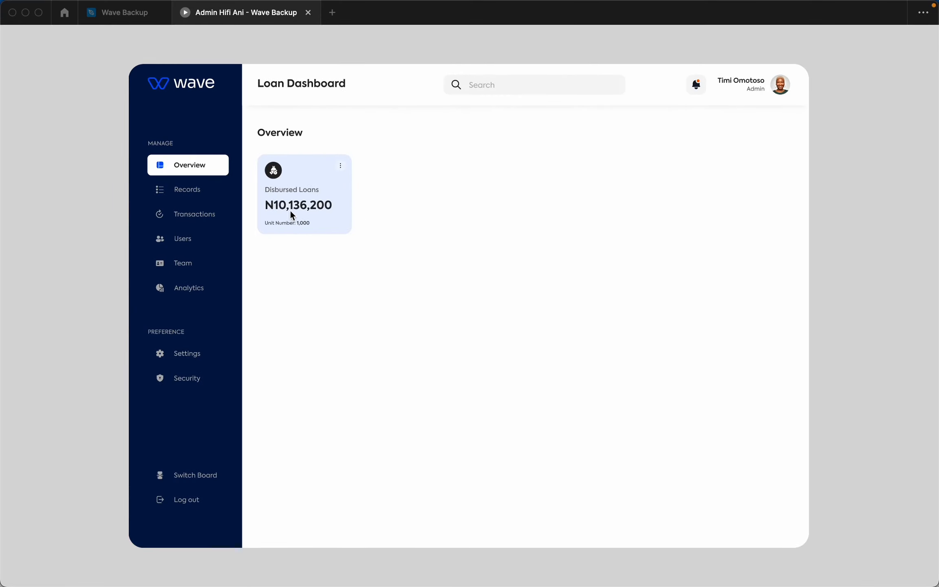
Return to the design file and examine the Blue BG and Dis content components, including the Dis Loans Value layer in variant 2.
click(122, 12)
scroll(334, 229, up, 2)
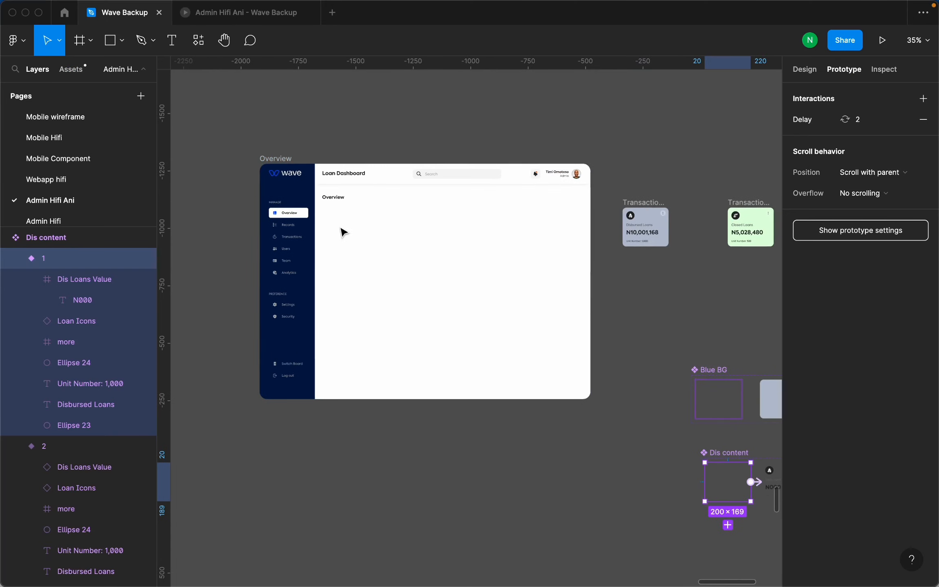
scroll(524, 257, down, 2)
scroll(717, 244, up, 2)
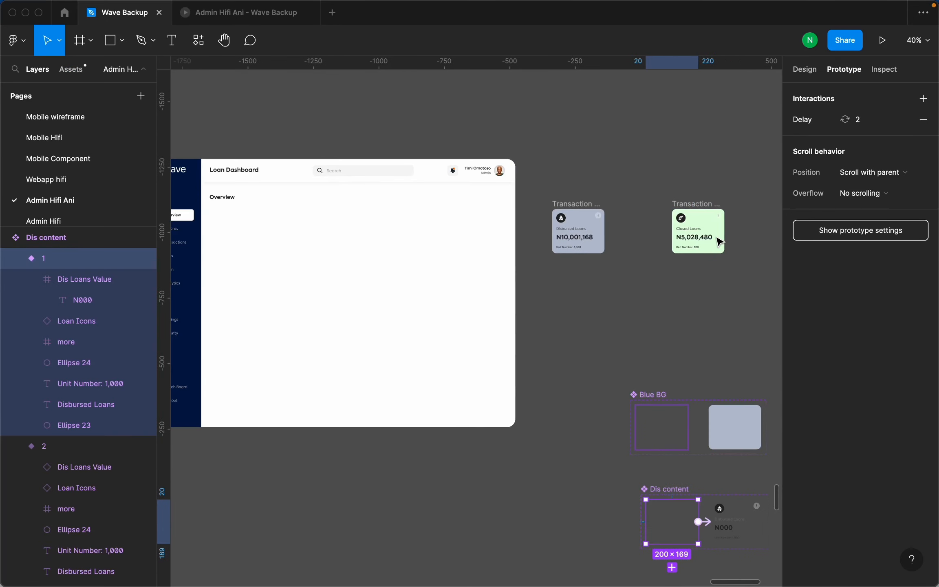
scroll(661, 431, up, 2)
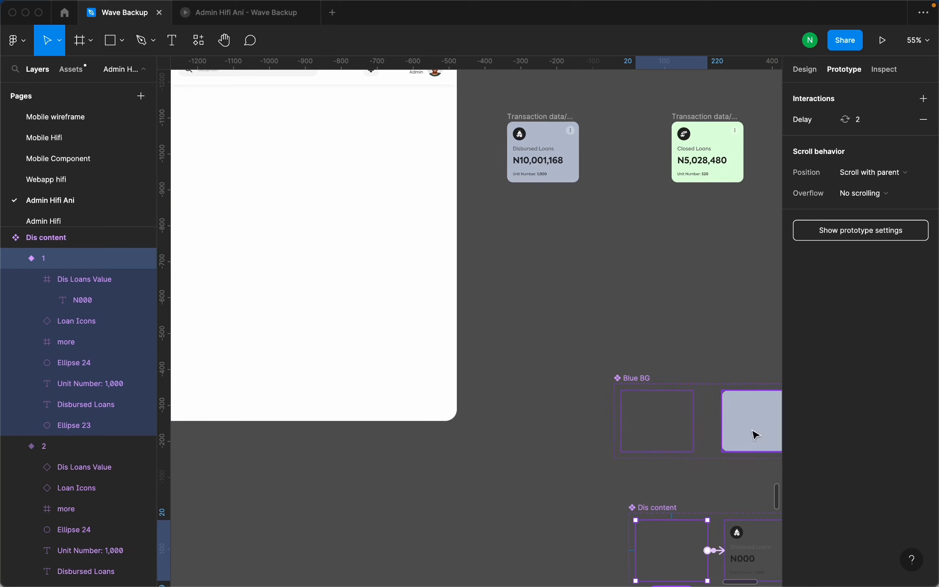
scroll(677, 433, down, 3)
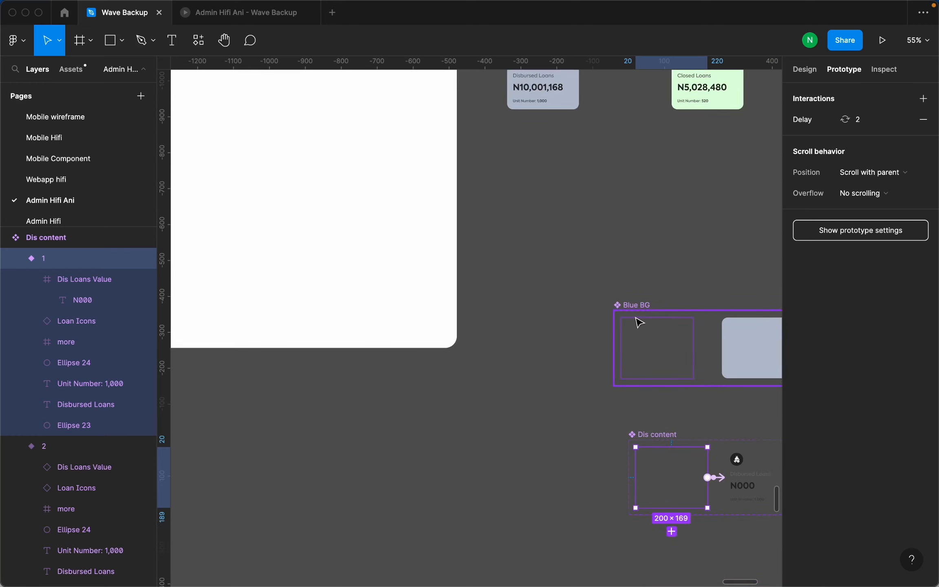
scroll(637, 318, down, 2)
scroll(732, 329, up, 1)
scroll(723, 347, up, 3)
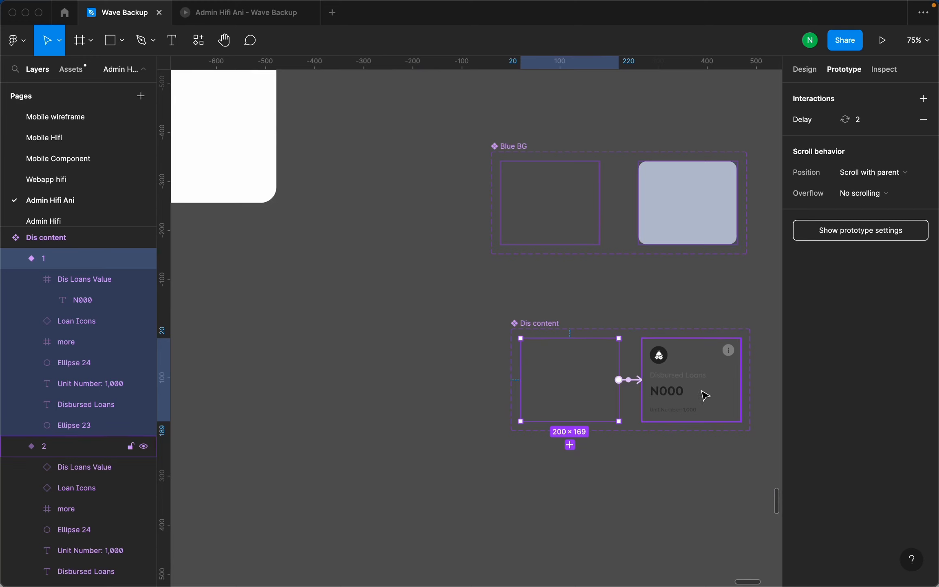
scroll(704, 392, up, 2)
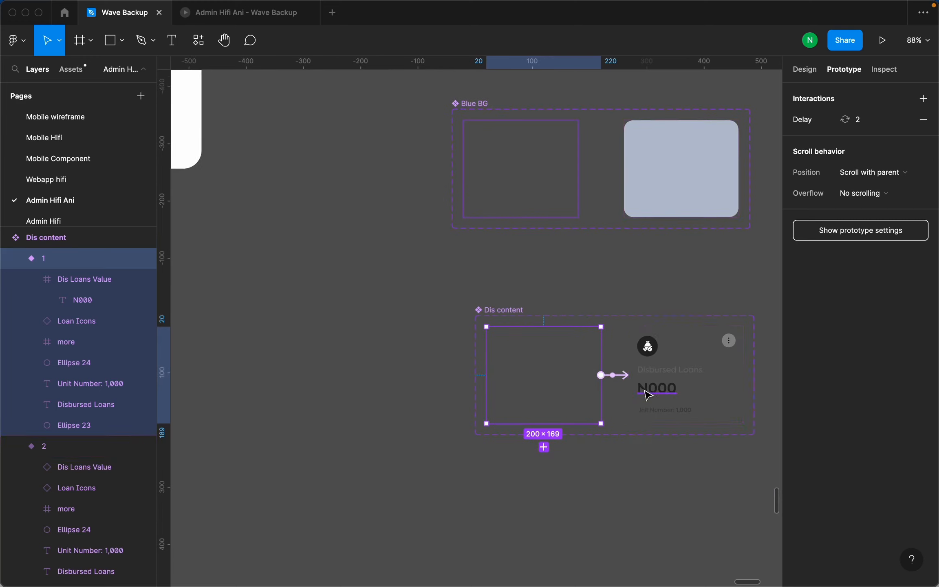
scroll(677, 396, up, 3)
double_click(677, 396)
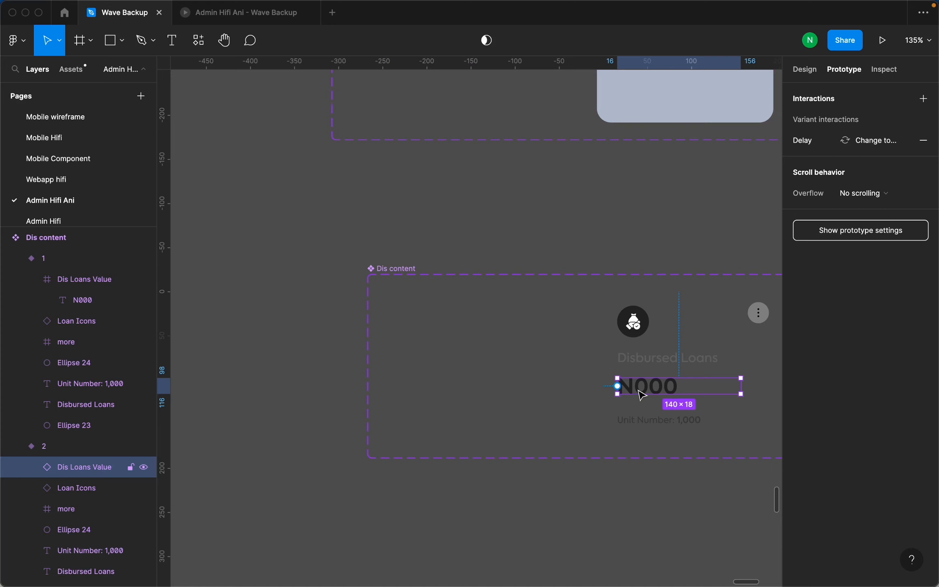
scroll(642, 398, down, 5)
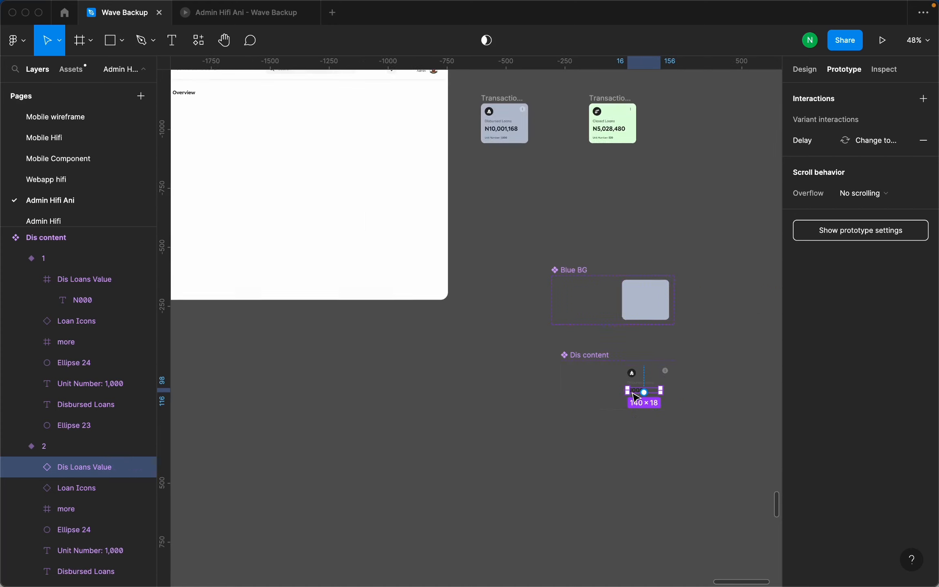
Copy the closed, overdue and two running loan cards with their green, red and yellow backgrounds from the empty-state Loan Overview into the Overview frame.
click(620, 340)
scroll(365, 170, down, 3)
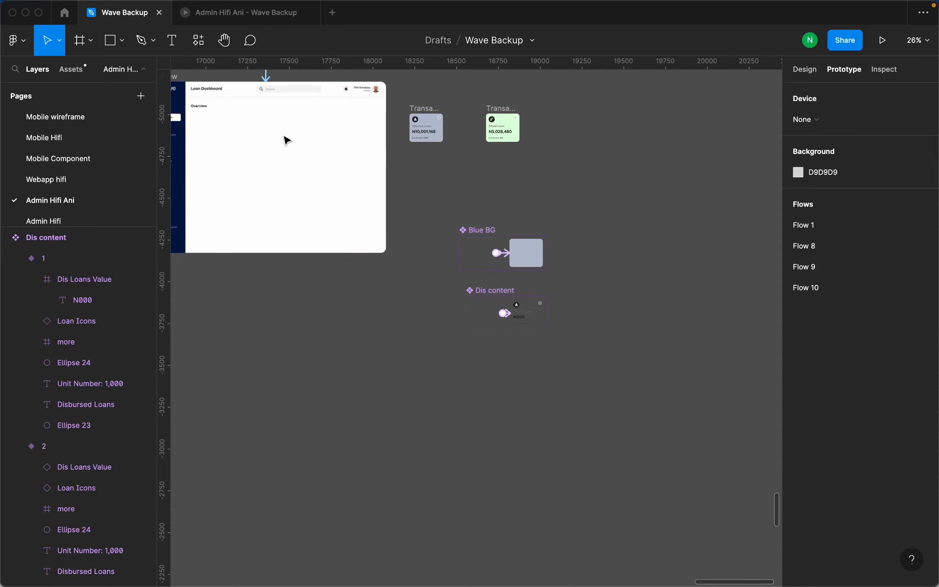
scroll(503, 165, down, 3)
scroll(419, 153, up, 5)
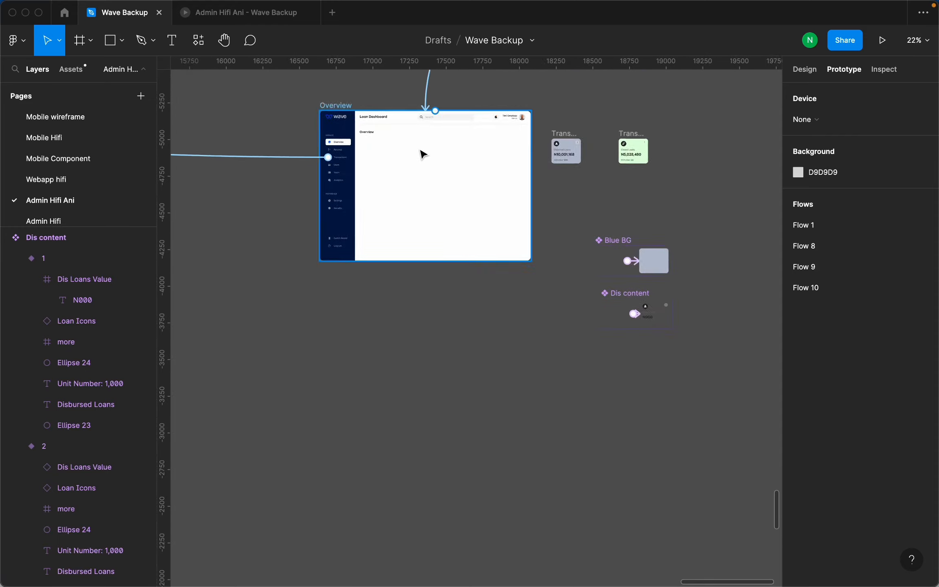
scroll(615, 233, down, 5)
scroll(510, 253, up, 4)
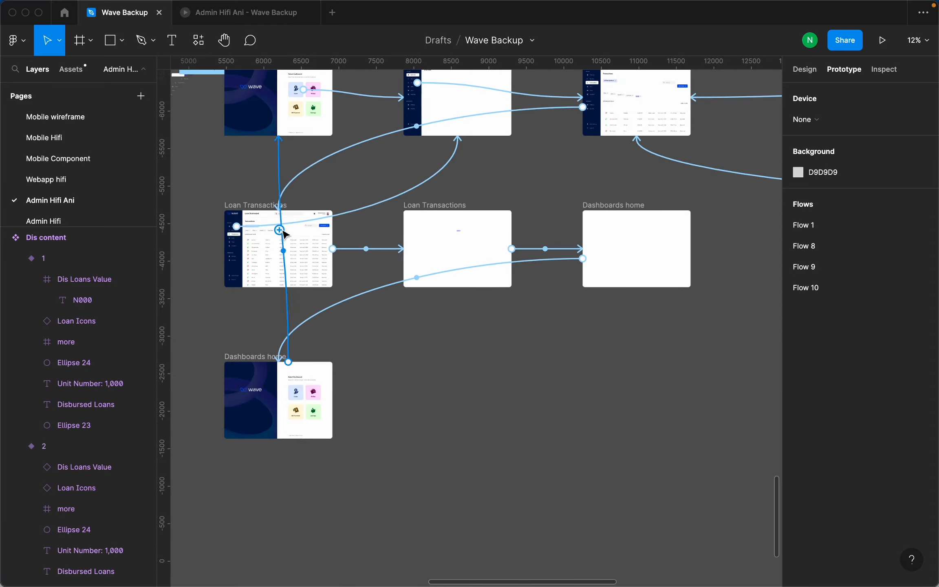
scroll(482, 281, down, 3)
scroll(480, 192, up, 5)
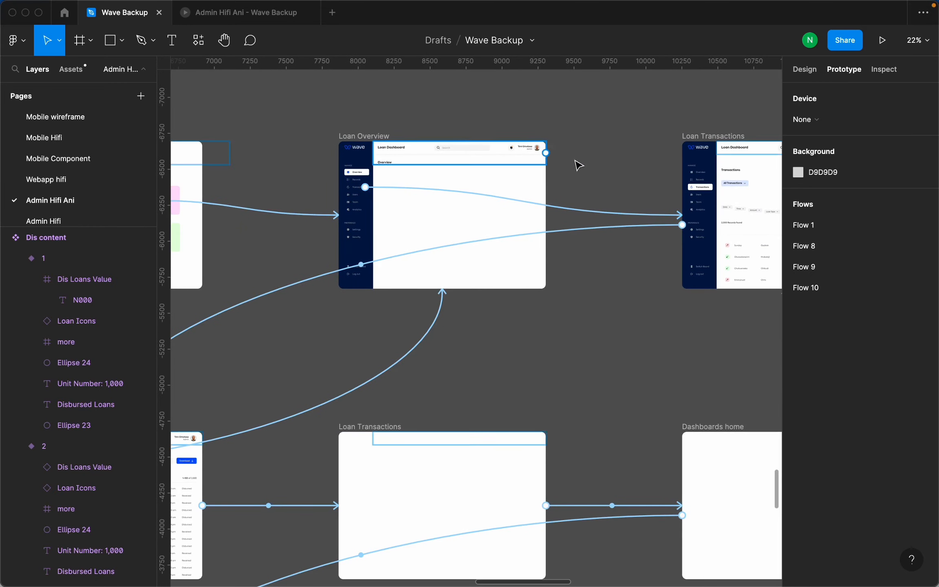
drag(560, 186, 421, 177)
scroll(494, 204, down, 6)
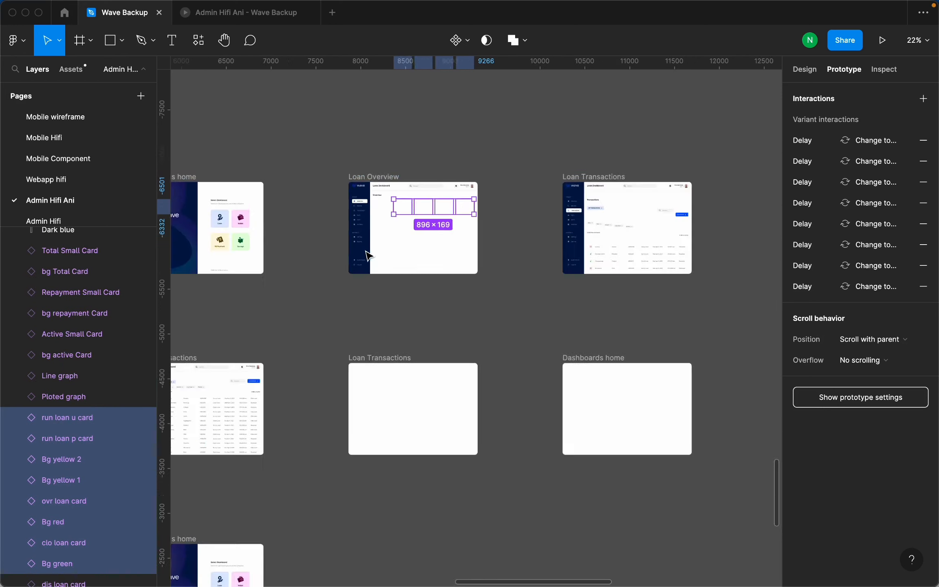
scroll(660, 286, up, 6)
click(584, 220)
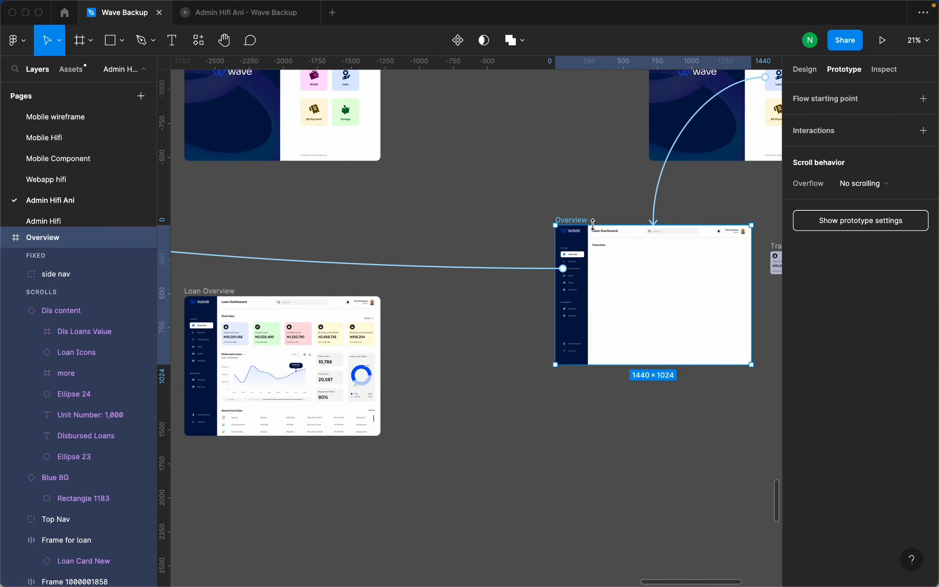
scroll(662, 265, up, 6)
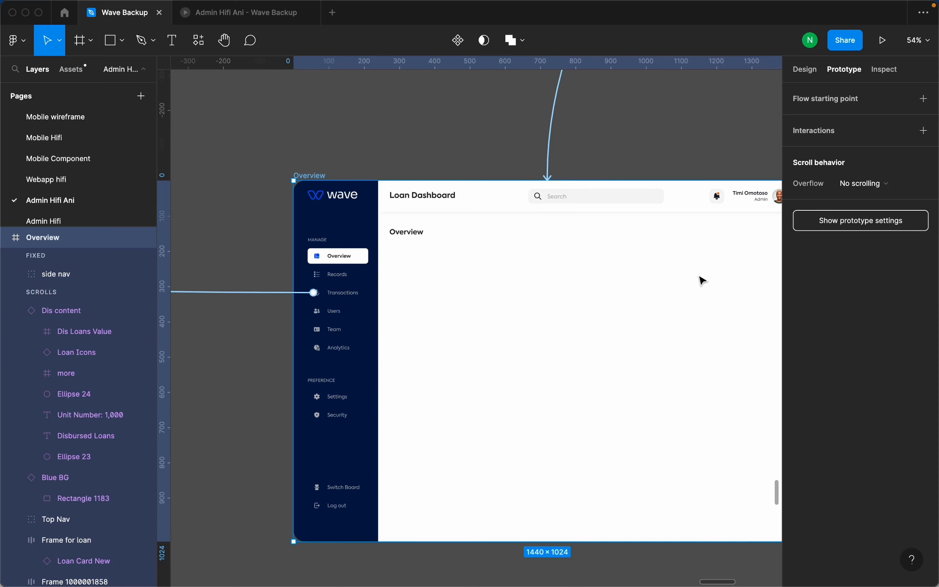
key(ctrl+v)
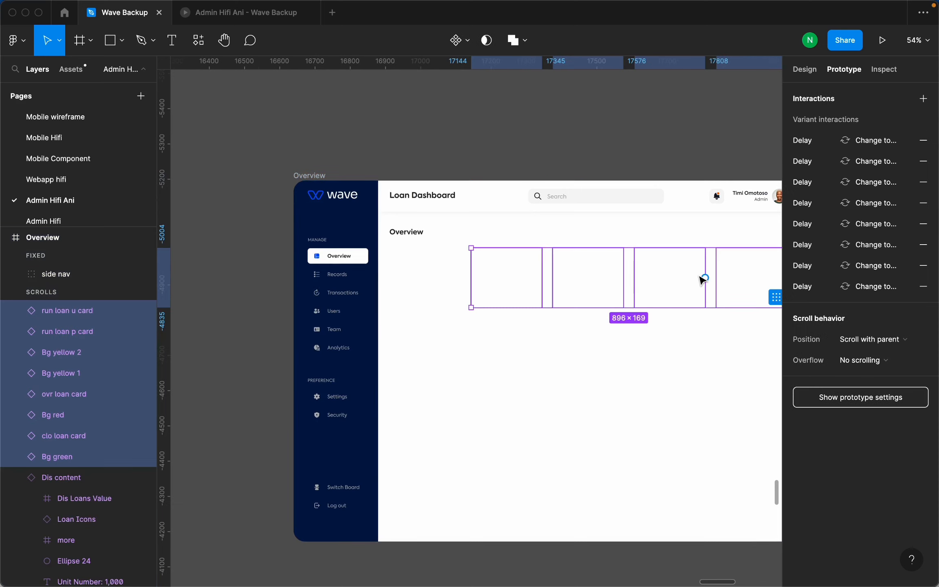
click(510, 285)
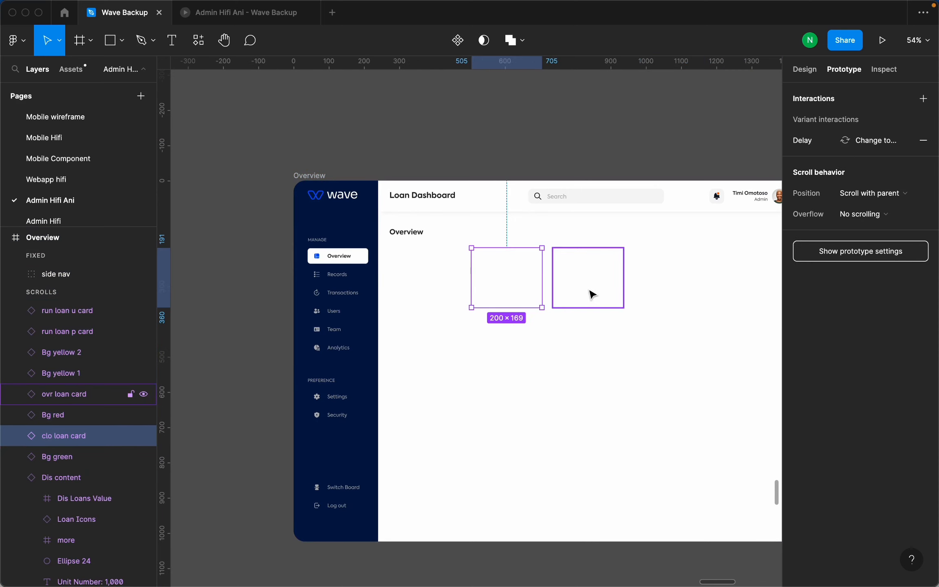
click(591, 293)
Locate the card background components and open the details of Bg green's first-variant interaction to examine its delay.
scroll(574, 291, down, 5)
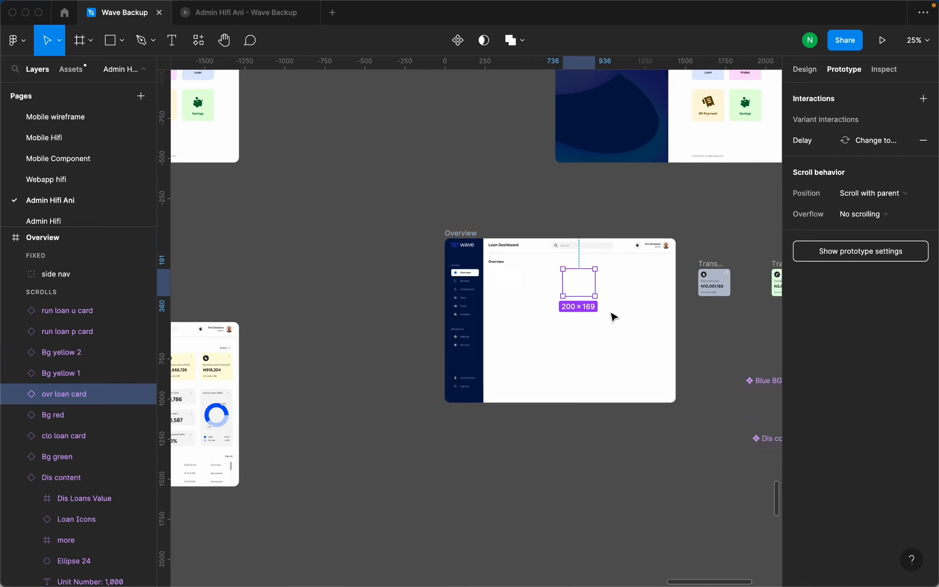
scroll(612, 314, down, 10)
scroll(241, 300, up, 15)
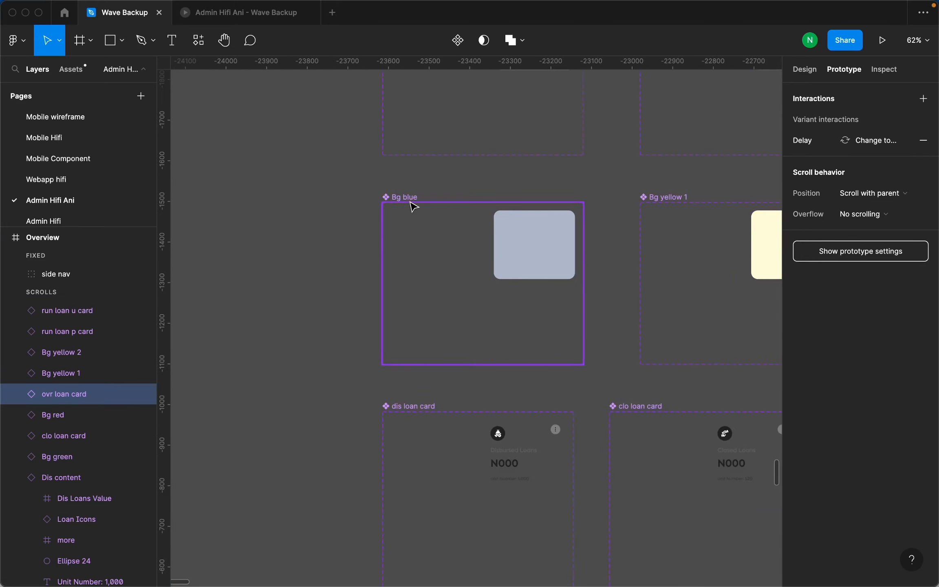
scroll(413, 208, down, 5)
scroll(424, 188, up, 2)
click(424, 188)
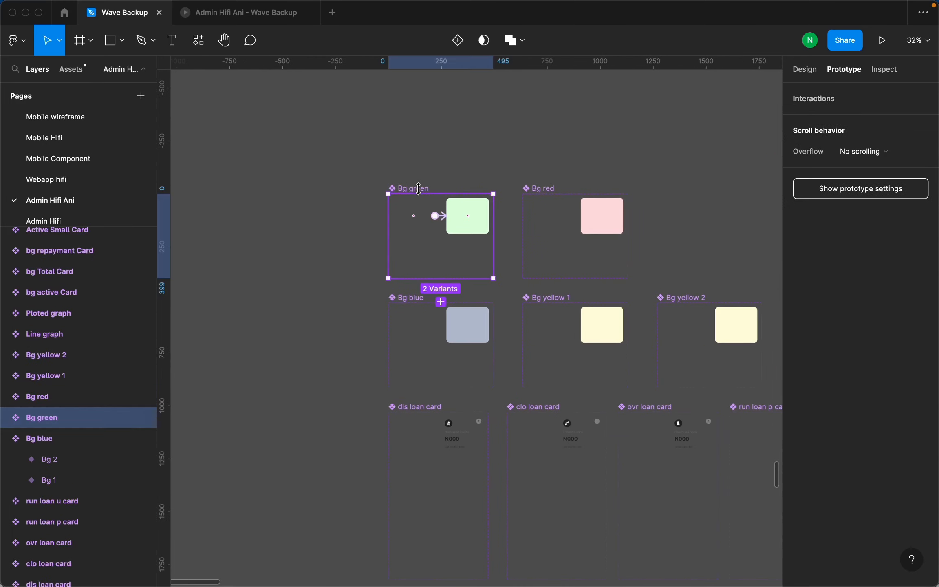
key(shift+2)
click(475, 239)
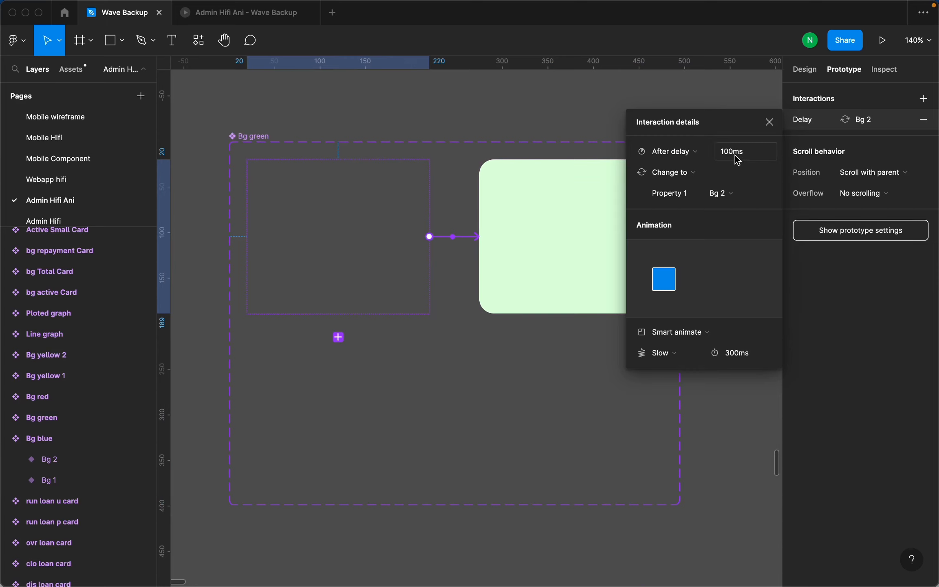
Compare the after-delay values of the Bg blue and Bg green variant interactions.
scroll(485, 365, down, 6)
click(462, 454)
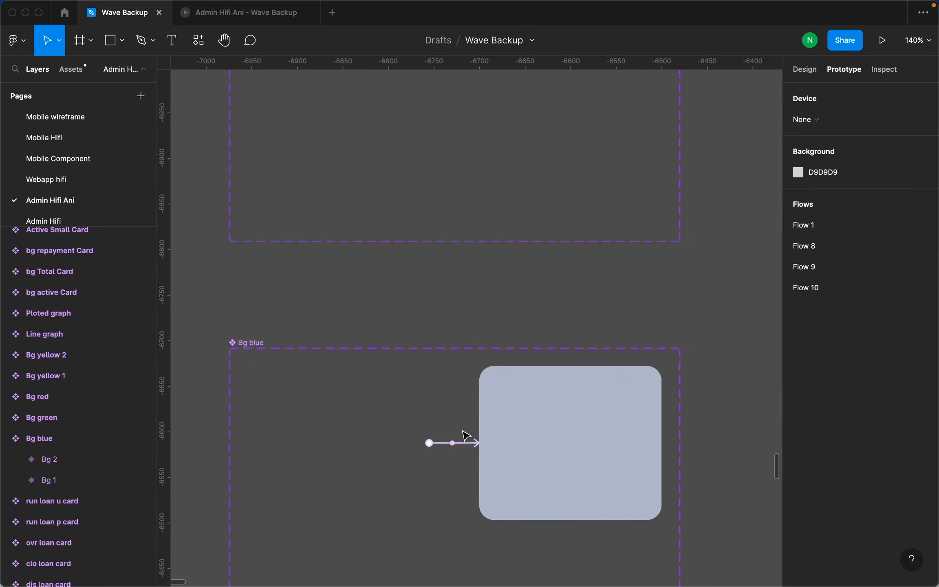
scroll(464, 435, down, 3)
click(465, 306)
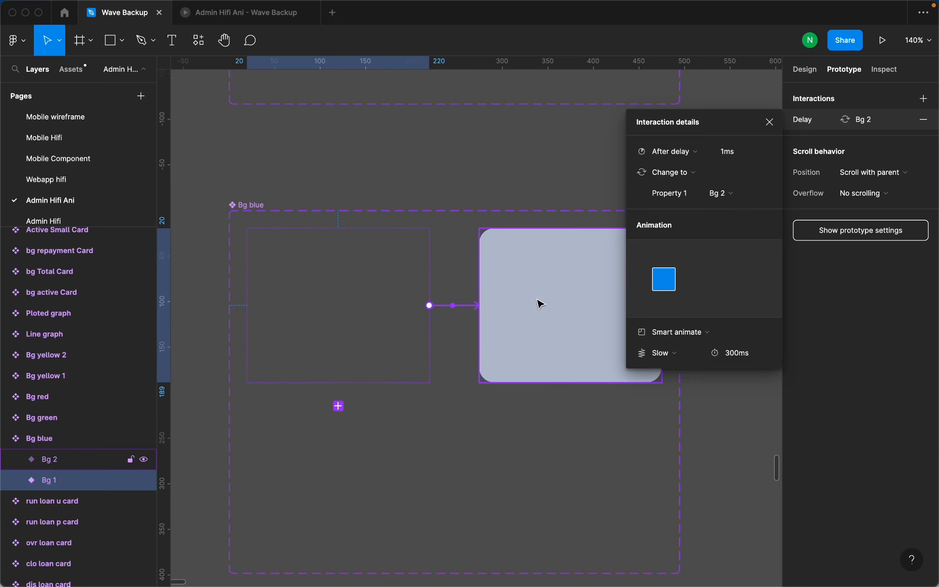
scroll(489, 308, up, 10)
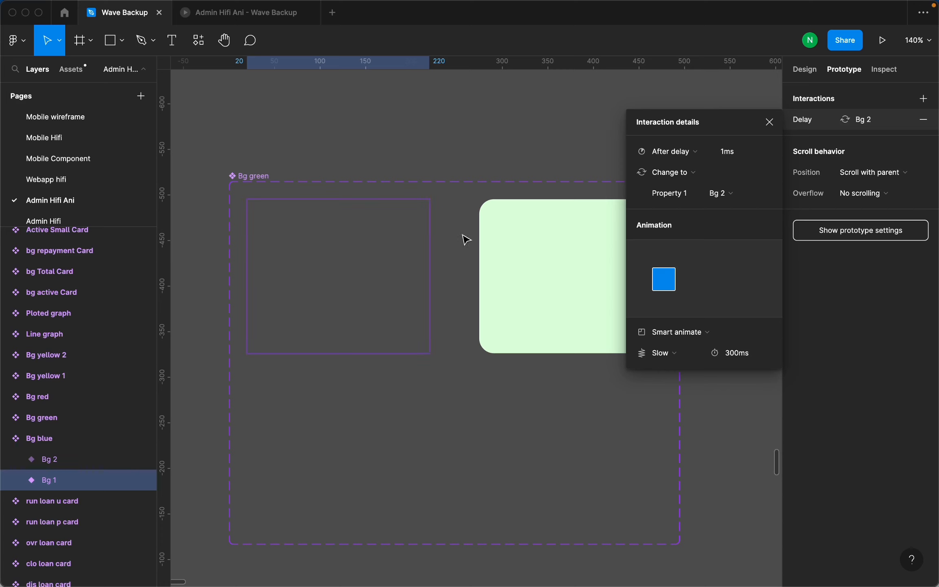
click(467, 270)
click(468, 277)
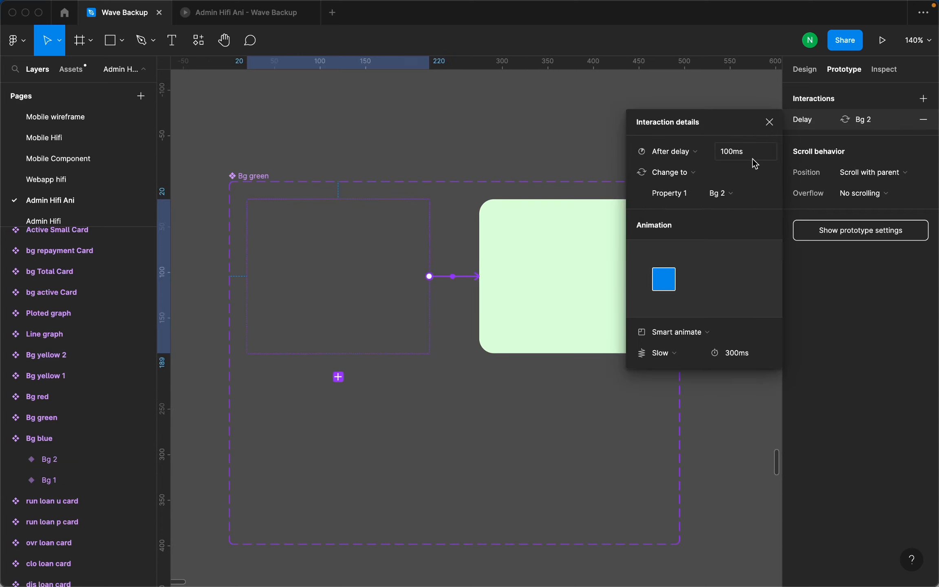
Examine the after-delay values of the Bg red and Bg yellow 1 variant interactions.
scroll(287, 308, down, 10)
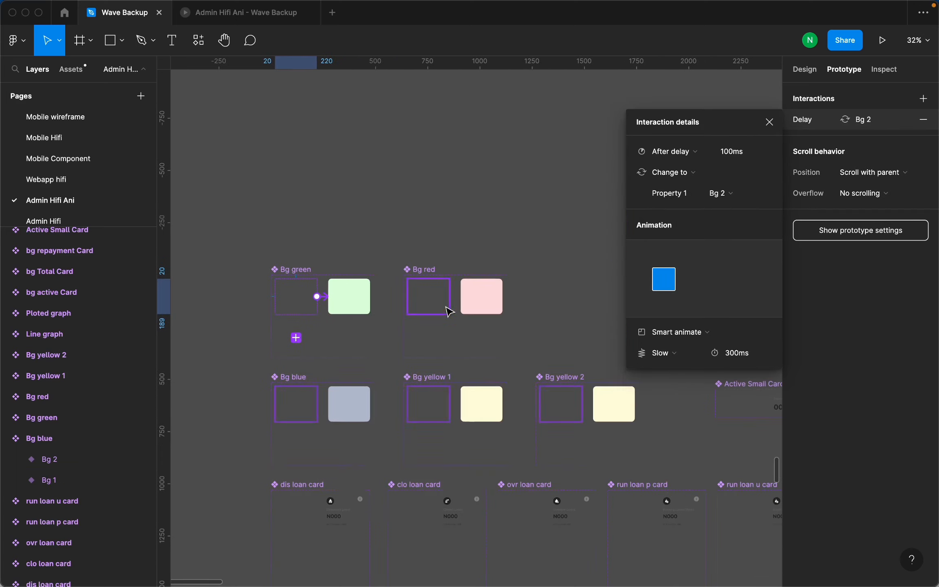
scroll(449, 306, up, 5)
click(358, 244)
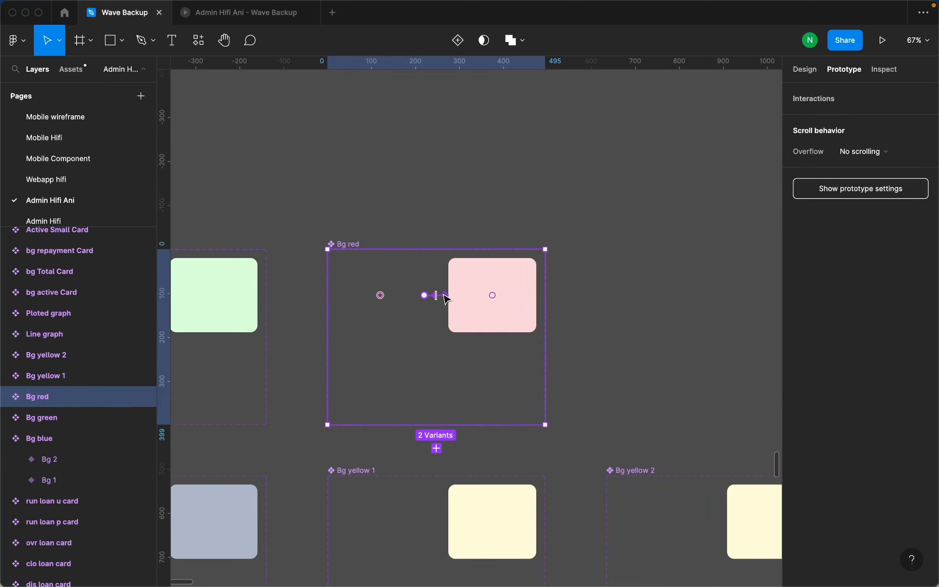
click(446, 295)
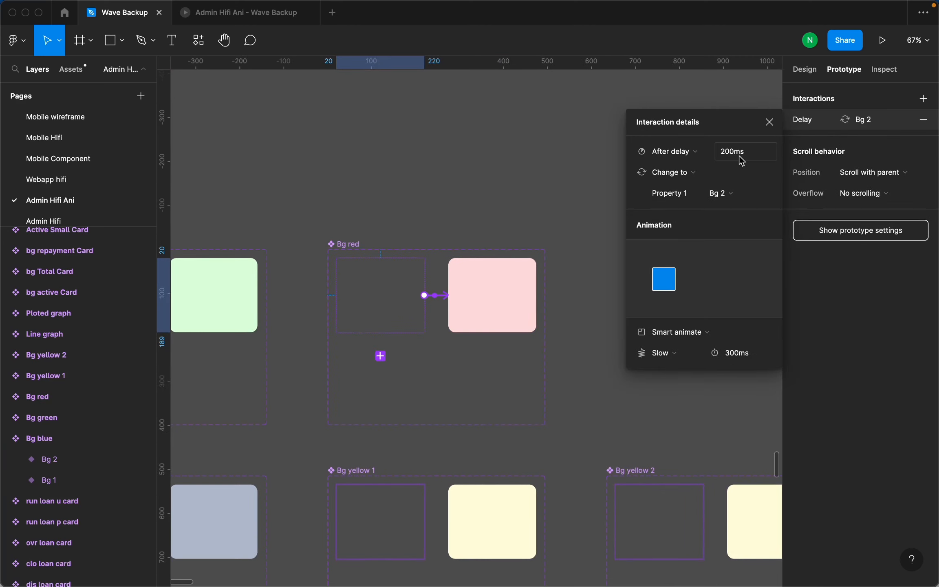
scroll(365, 257, down, 4)
click(378, 338)
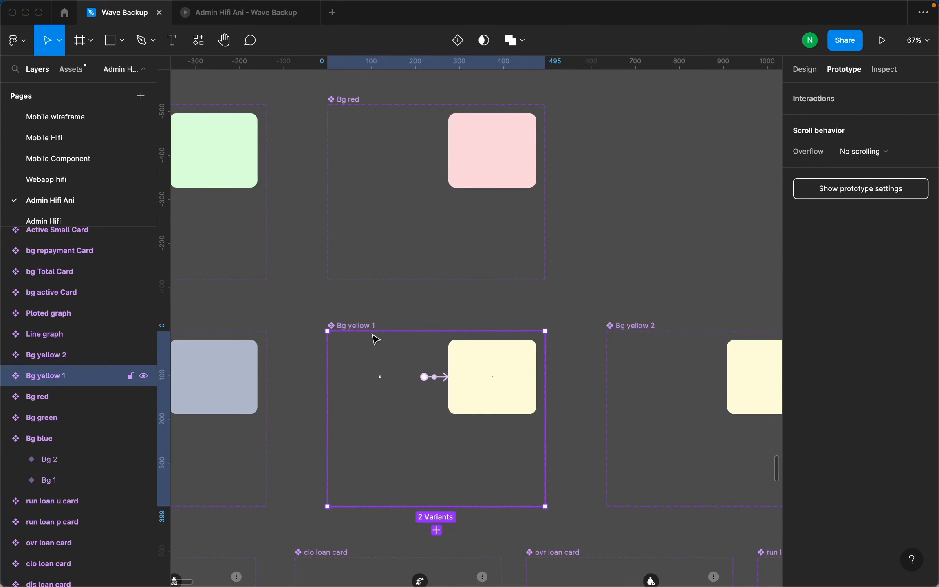
click(451, 384)
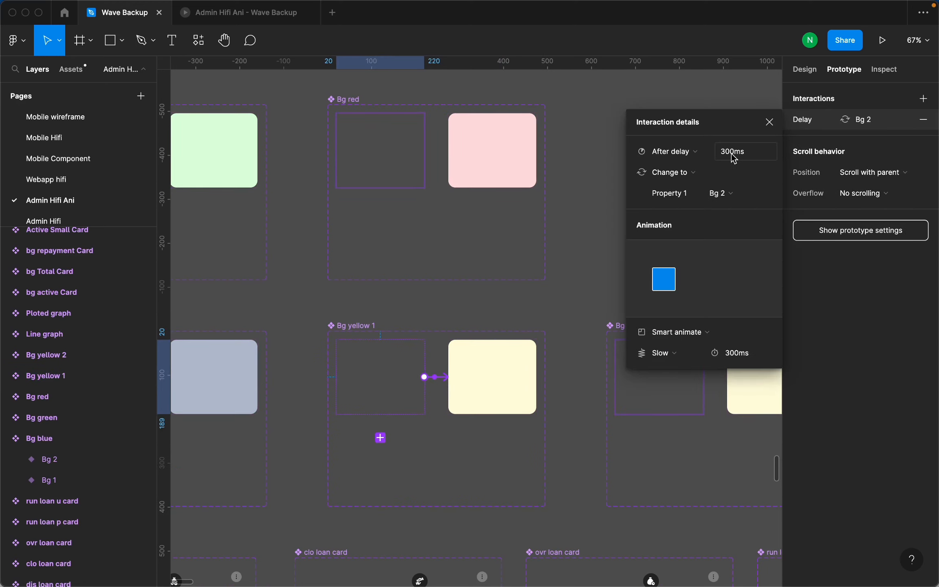
Examine the after-delay value of the interaction between the Bg yellow 2 variants.
scroll(320, 367, down, 5)
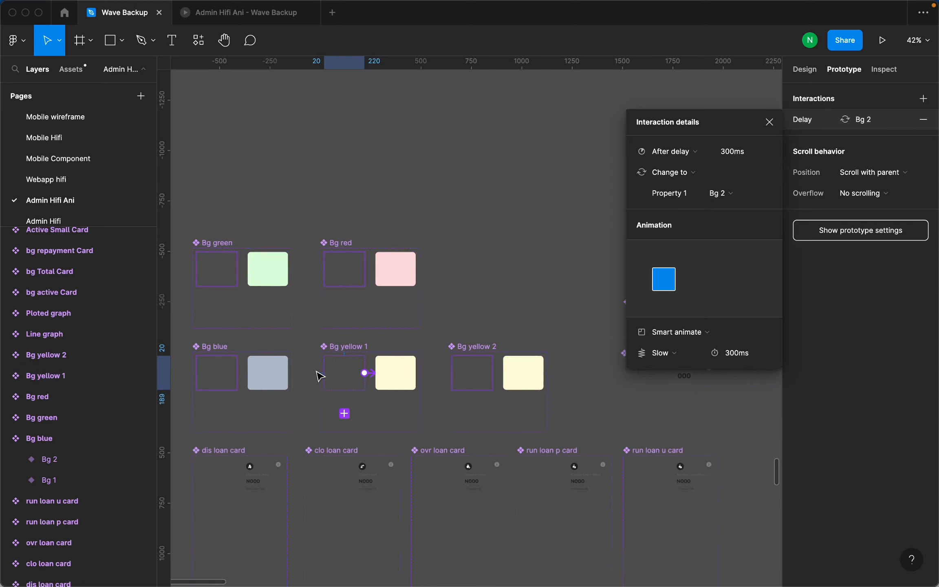
scroll(481, 364, up, 5)
click(460, 330)
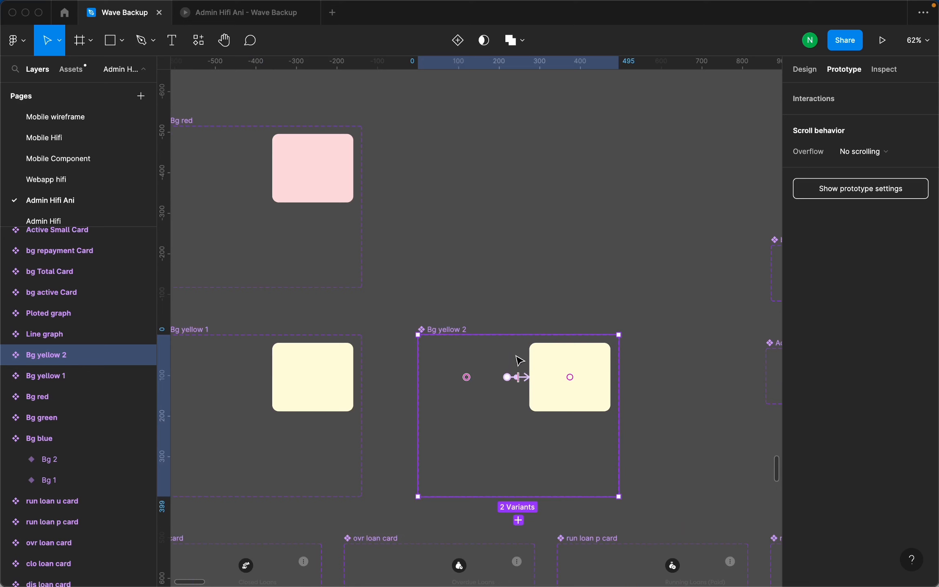
click(523, 377)
scroll(493, 337, down, 3)
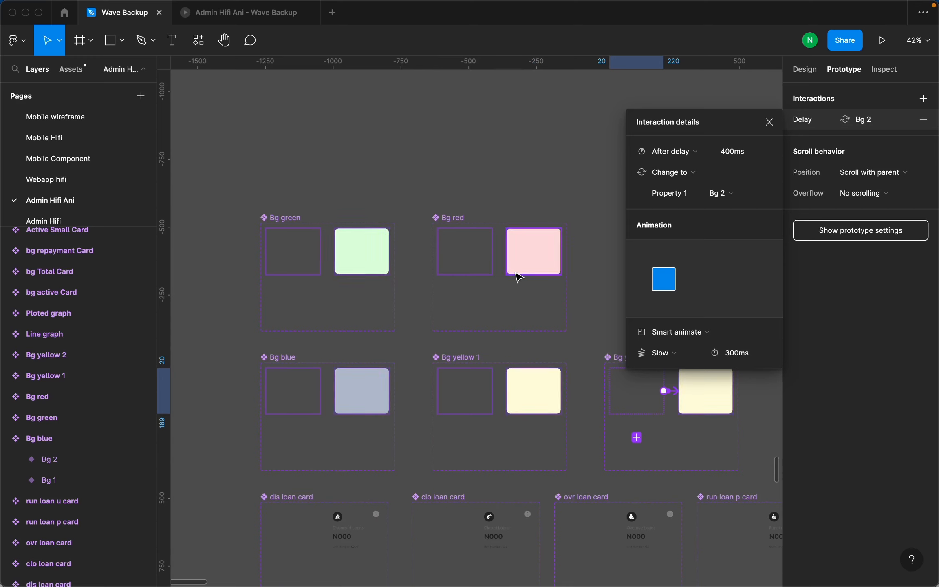
Open the details of the dis loan card's first-variant interaction and examine its delay and animation settings.
scroll(581, 390, down, 3)
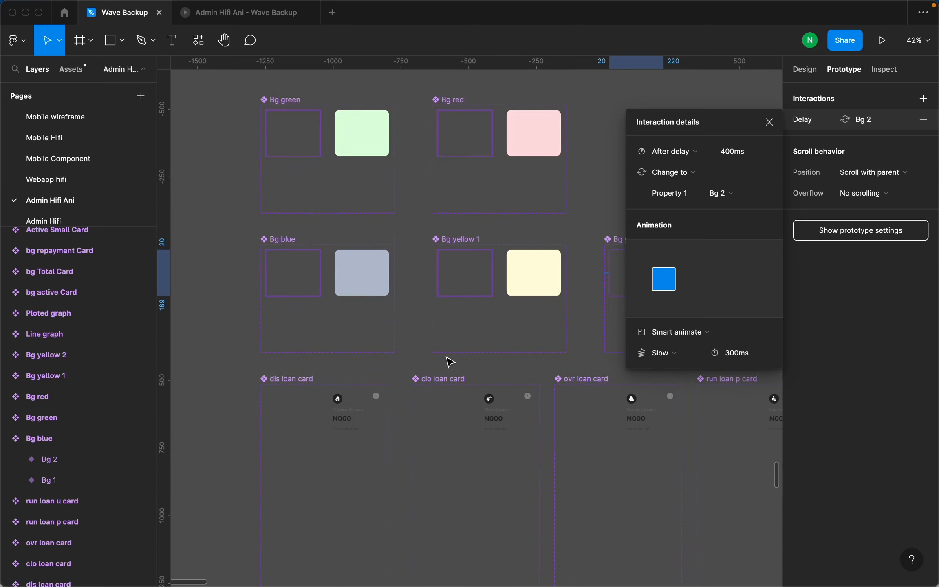
scroll(343, 367, down, 3)
scroll(358, 391, up, 5)
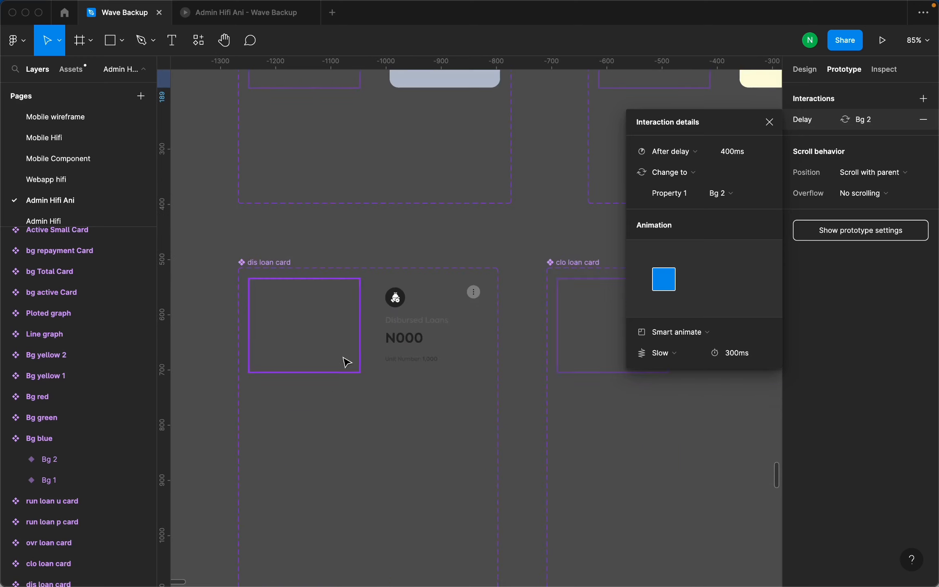
click(379, 331)
click(360, 325)
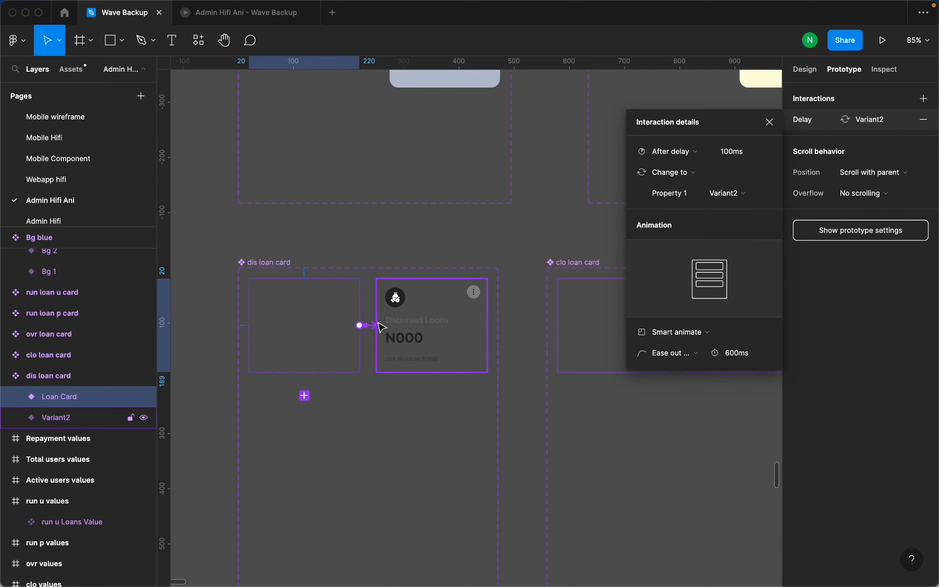
Review the card backgrounds and examine the after-delay value of the clo loan card's first-variant interaction.
scroll(326, 333, down, 3)
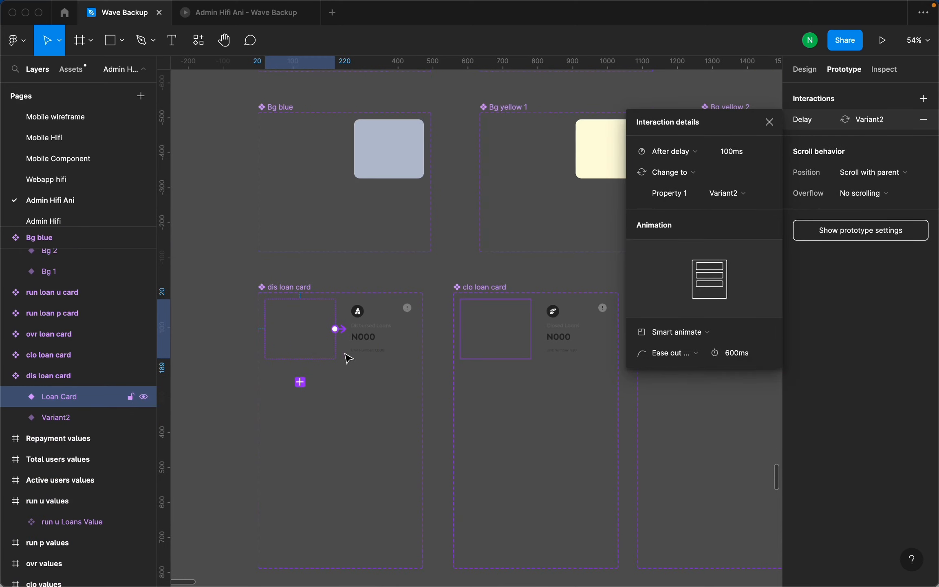
scroll(346, 356, up, 3)
scroll(361, 454, up, 3)
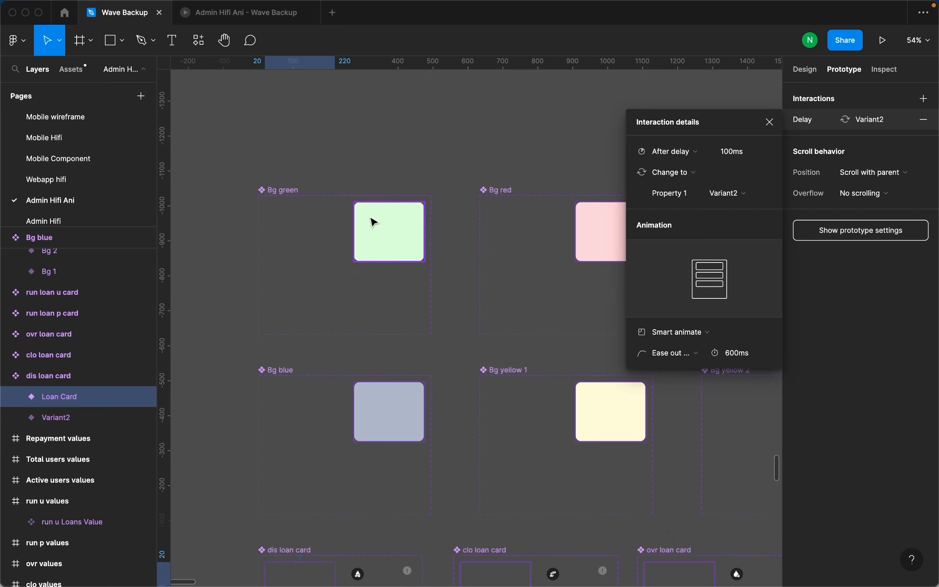
scroll(391, 243, down, 2)
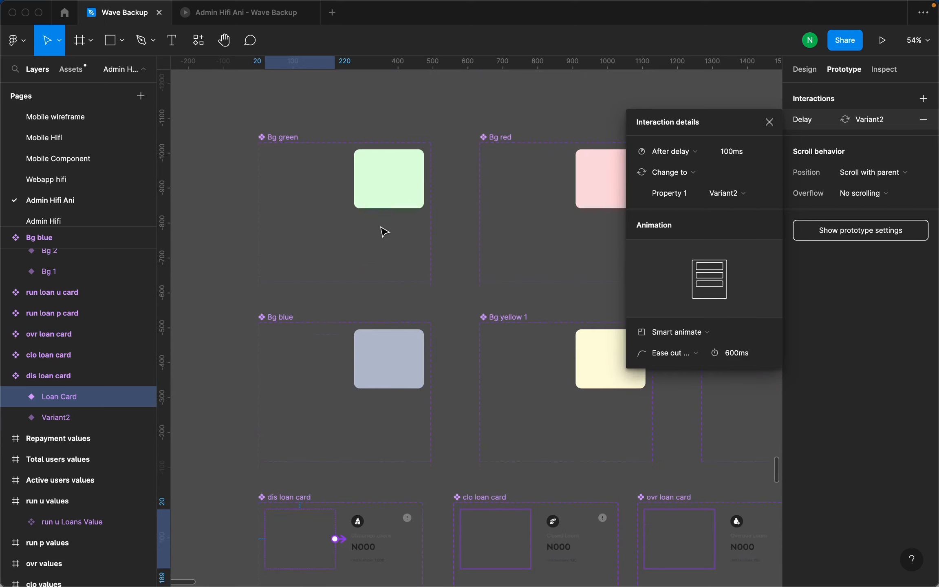
scroll(348, 191, down, 2)
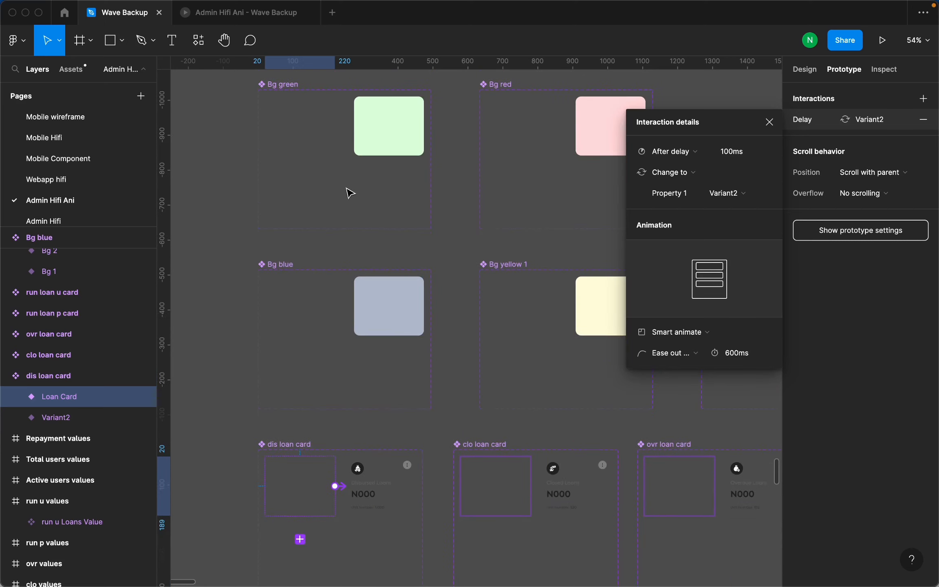
scroll(367, 215, down, 3)
scroll(501, 314, up, 5)
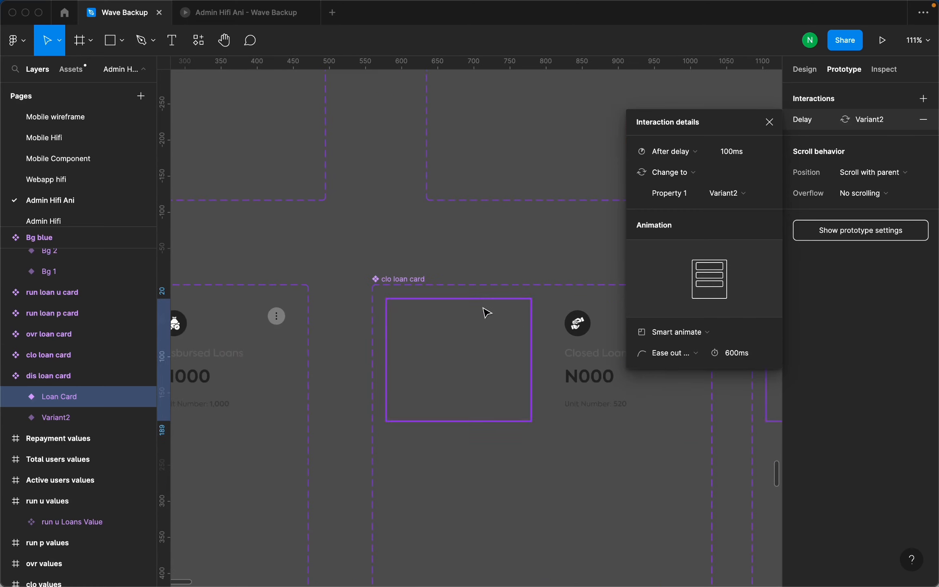
click(409, 279)
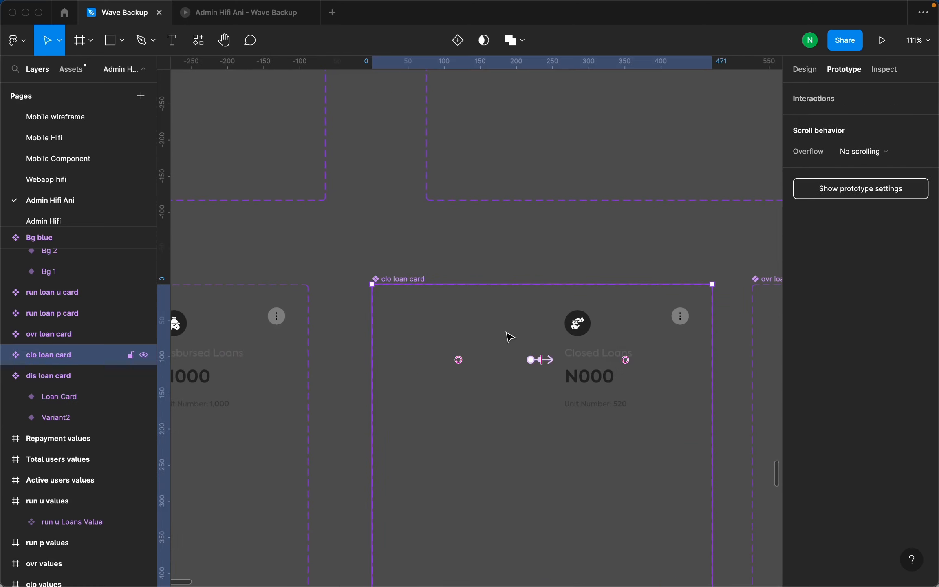
click(546, 360)
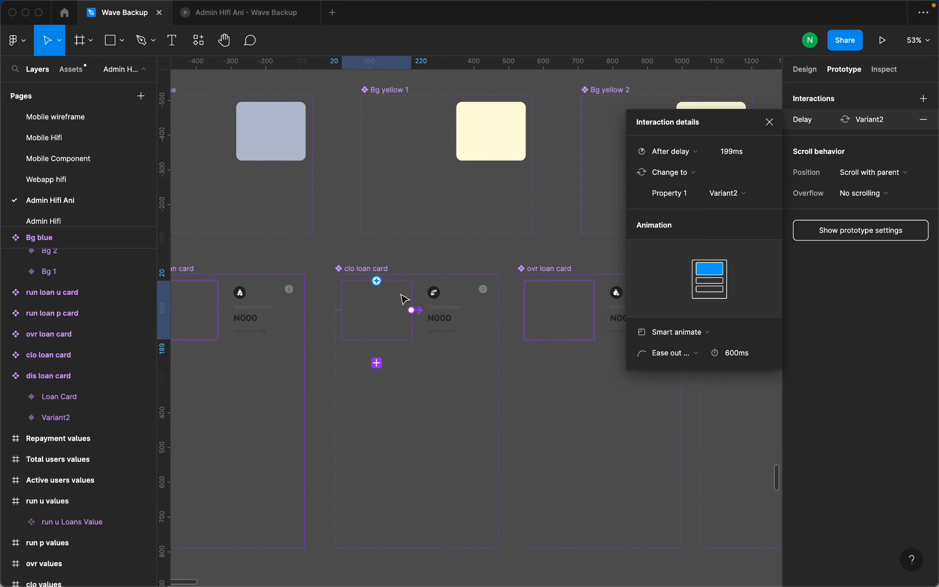
ctrl+scroll(405, 299, up, 5)
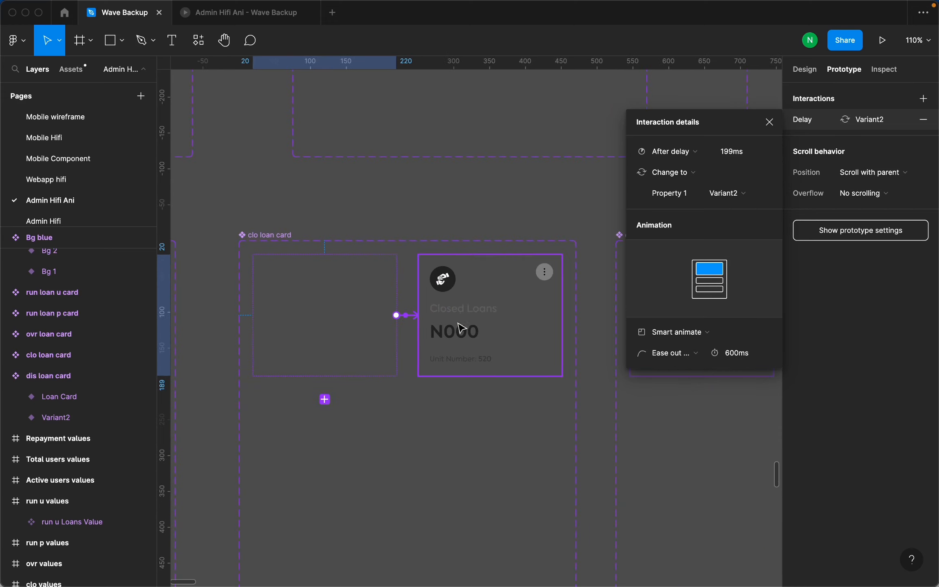
Compare the after-delay values of the ovr loan card and run loan p card variant interactions.
ctrl+scroll(367, 318, down, 5)
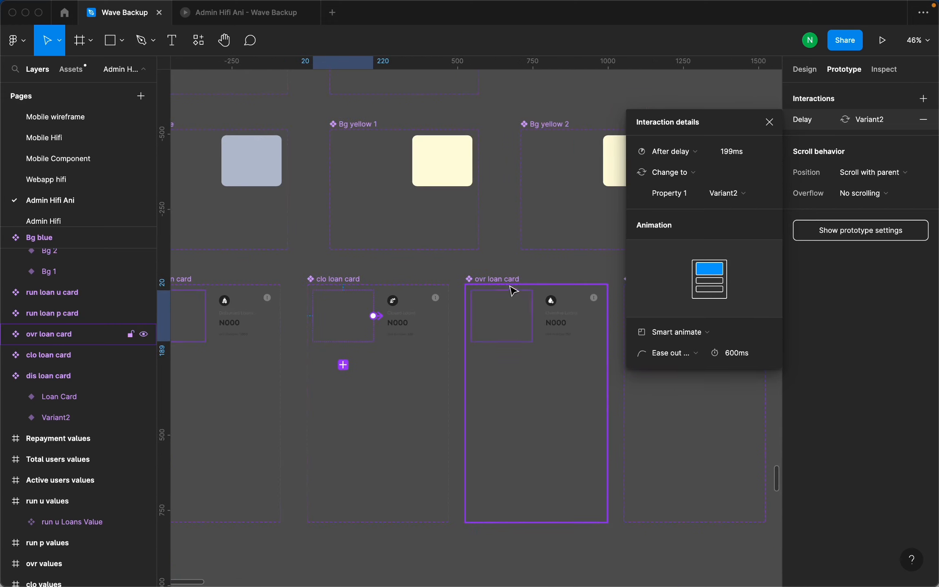
click(514, 291)
ctrl+scroll(550, 310, up, 5)
click(529, 311)
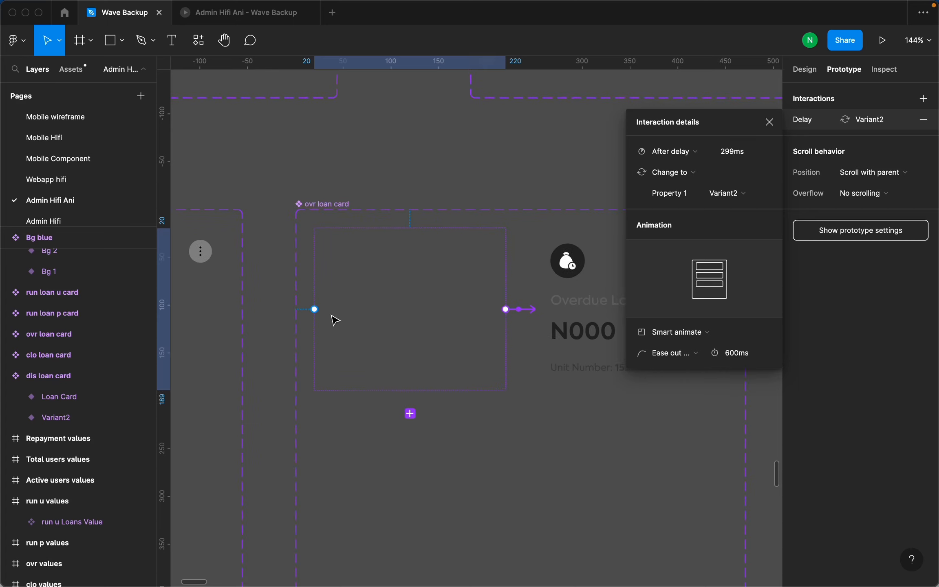
ctrl+scroll(331, 316, down, 5)
ctrl+scroll(530, 318, up, 4)
click(451, 251)
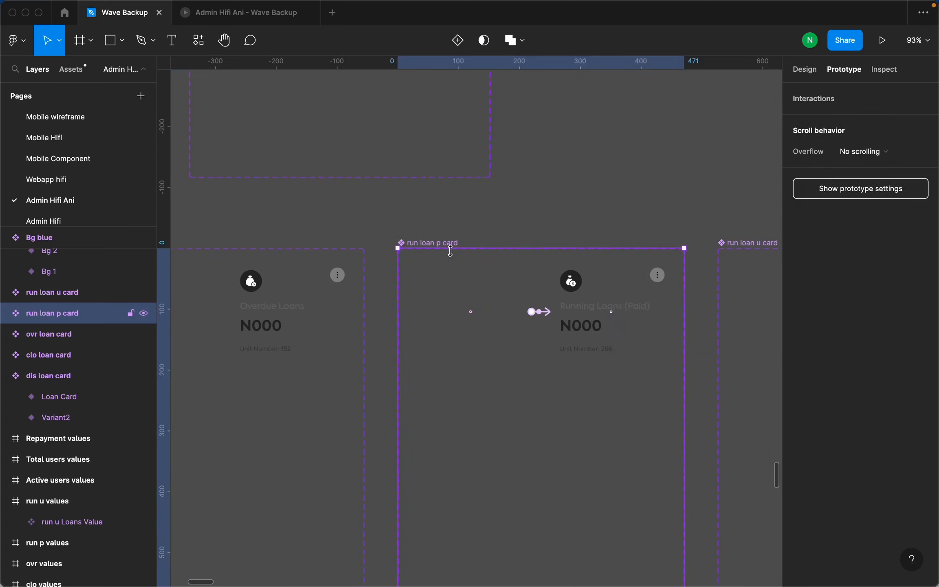
click(548, 313)
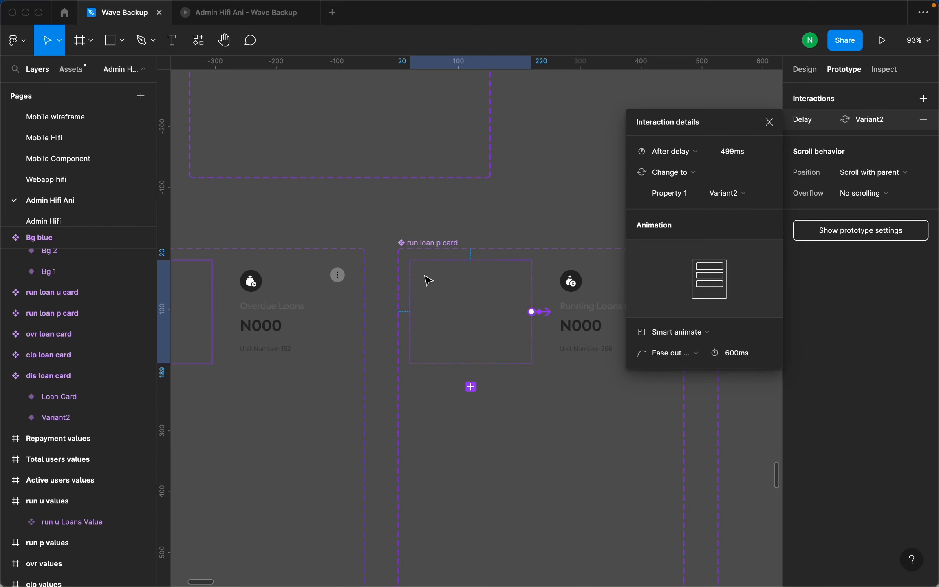
Examine the after-delay, easing and duration settings of the run loan u card's first-variant interaction.
ctrl+scroll(425, 280, down, 6)
ctrl+scroll(510, 268, up, 3)
click(446, 276)
ctrl+scroll(478, 297, up, 5)
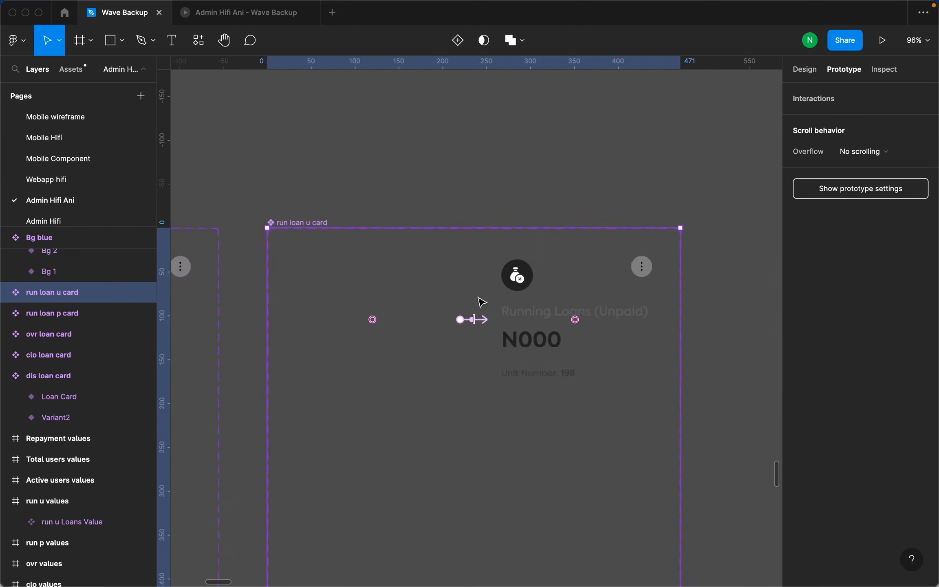
ctrl+scroll(483, 302, up, 5)
click(477, 320)
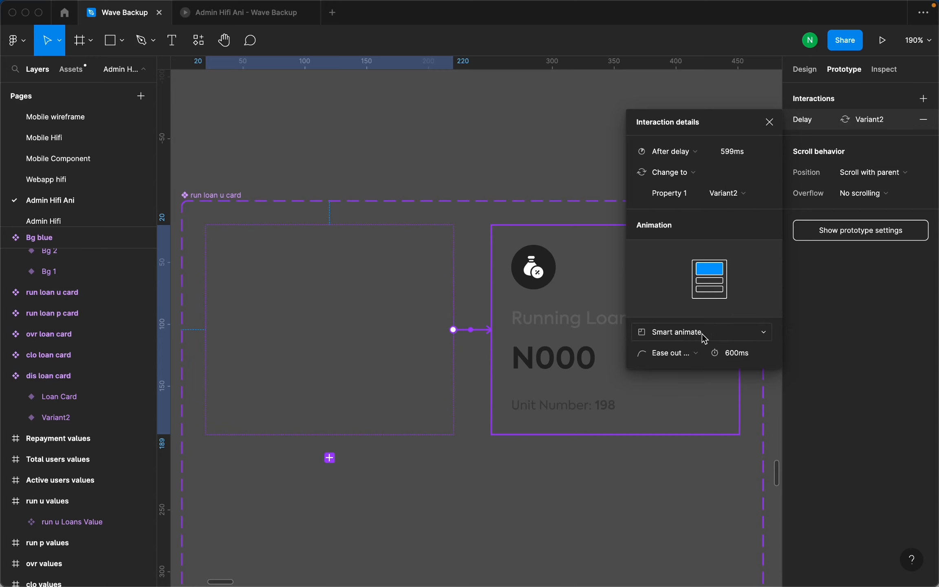
click(672, 358)
click(744, 245)
scroll(541, 346, down, 5)
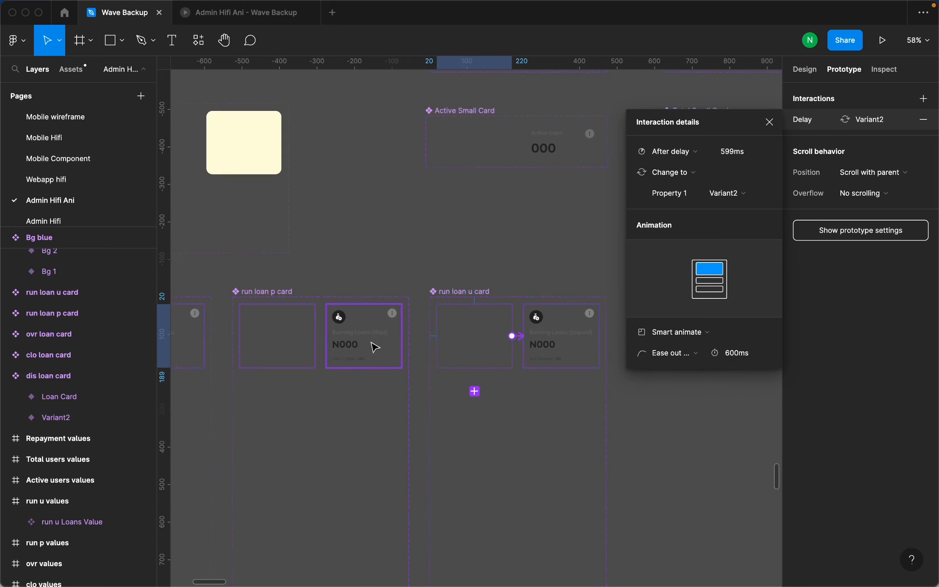
Recheck the after-delay value of the run loan p card's variant interaction and close its details.
scroll(327, 334, up, 5)
click(335, 326)
click(405, 332)
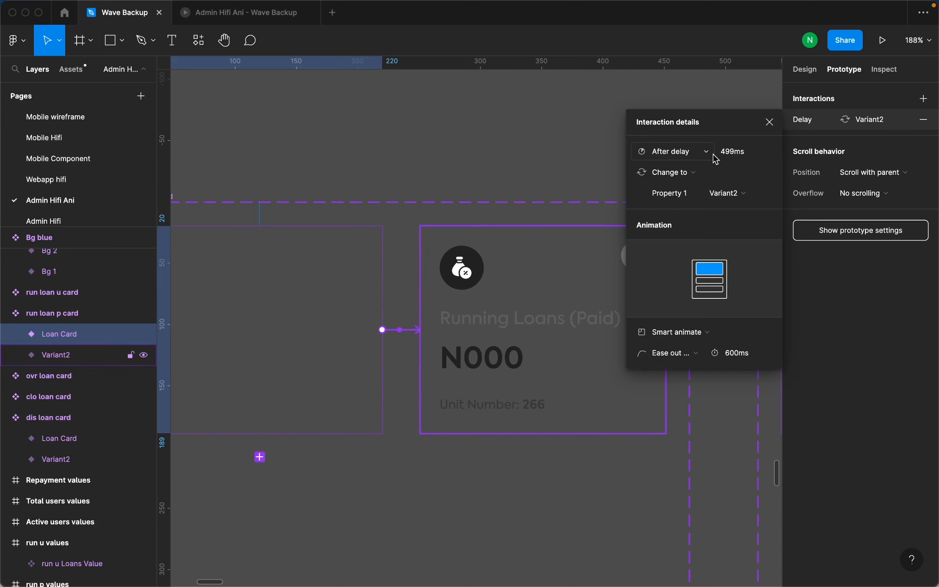
click(481, 165)
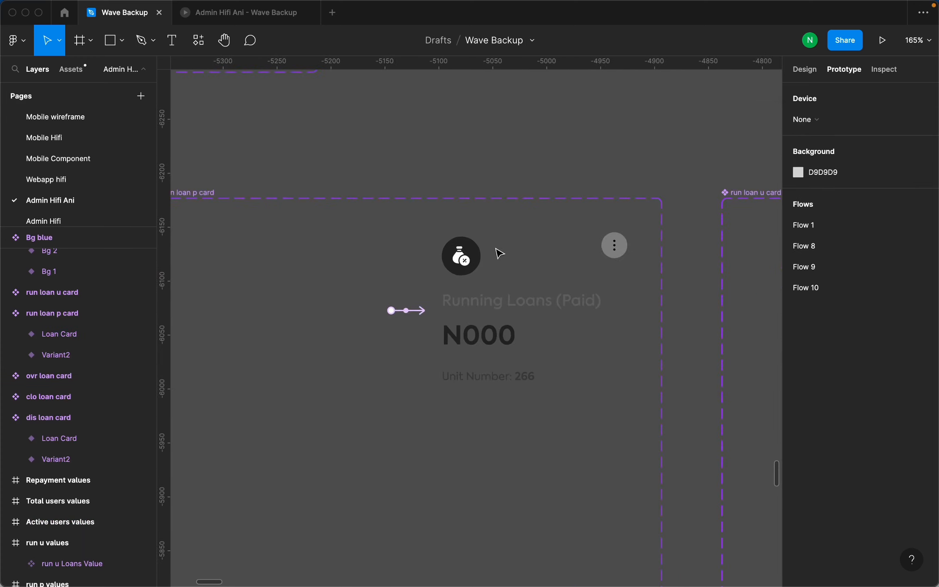
Return to the background components and review the delay and easing settings of the Bg yellow 1 interaction.
scroll(499, 254, down, 10)
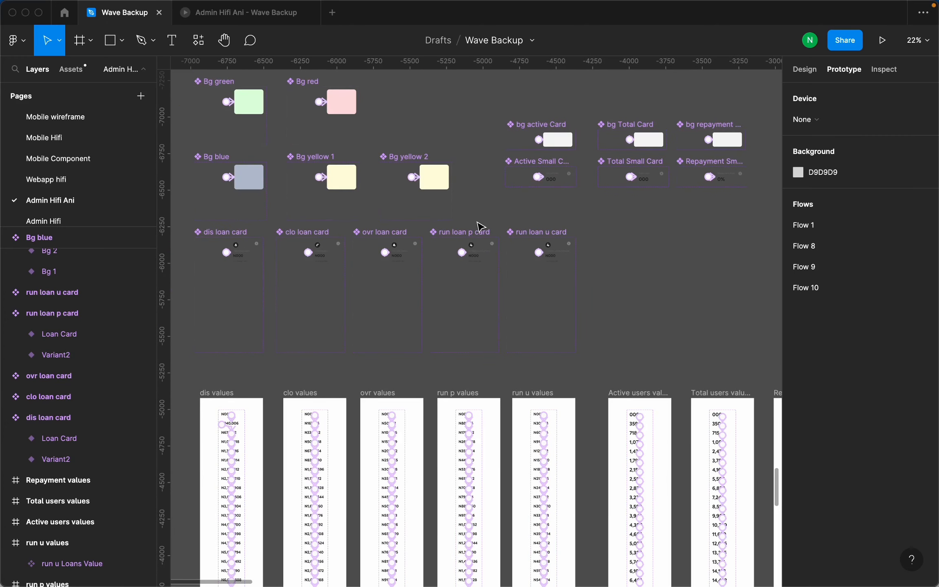
scroll(495, 224, down, 5)
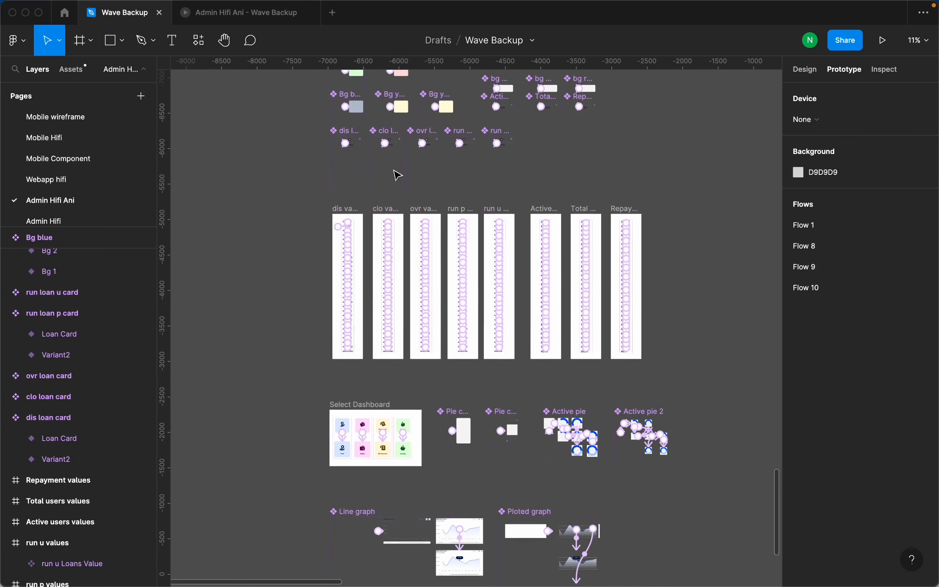
scroll(499, 174, up, 8)
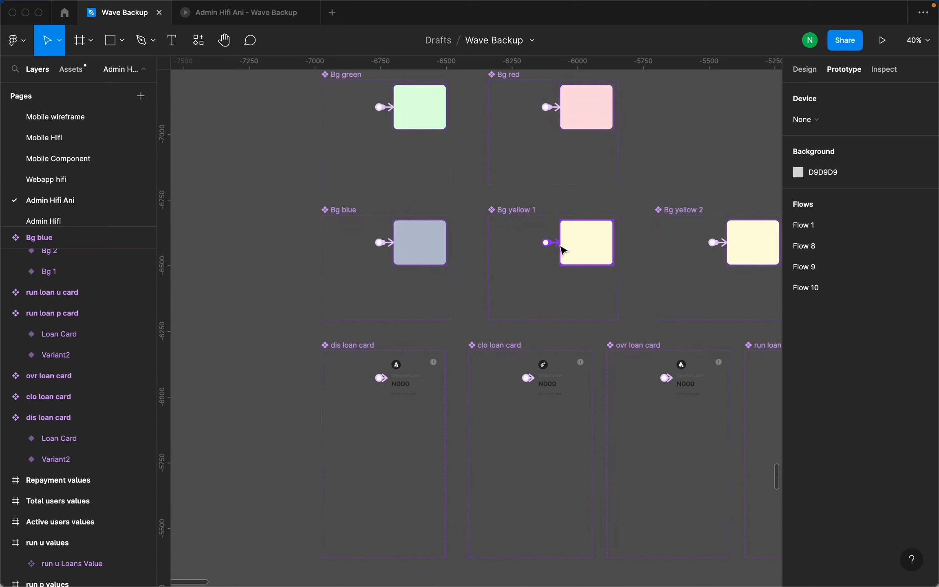
click(561, 246)
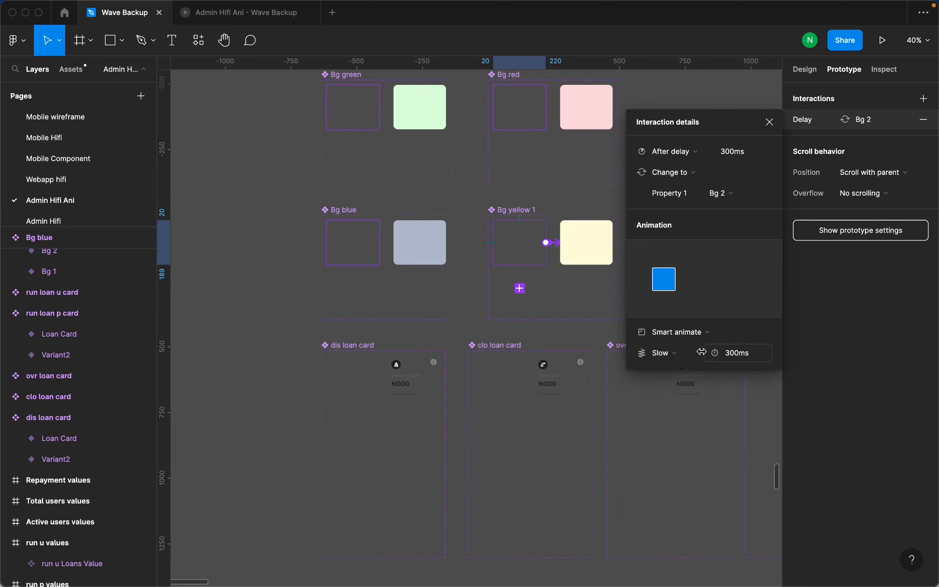
scroll(593, 296, up, 3)
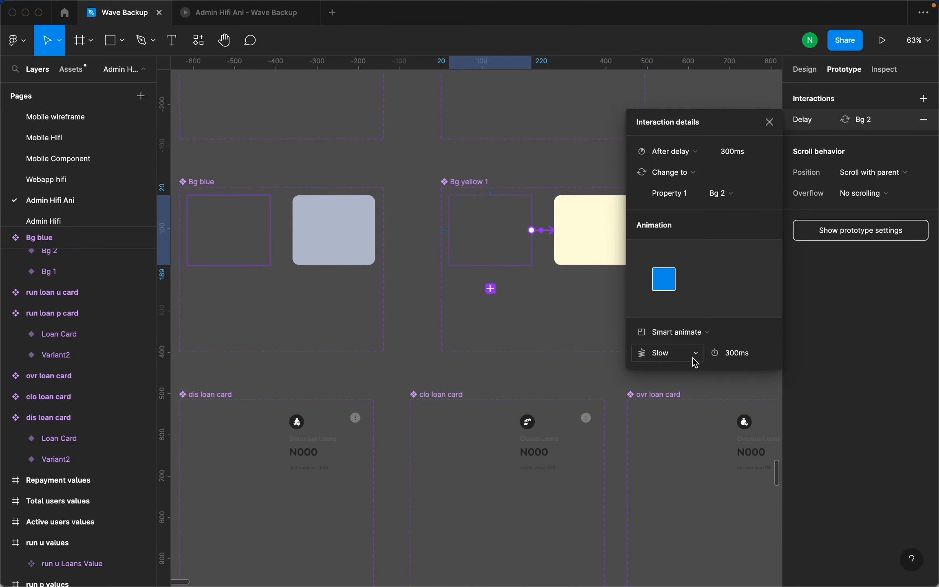
key(Escape)
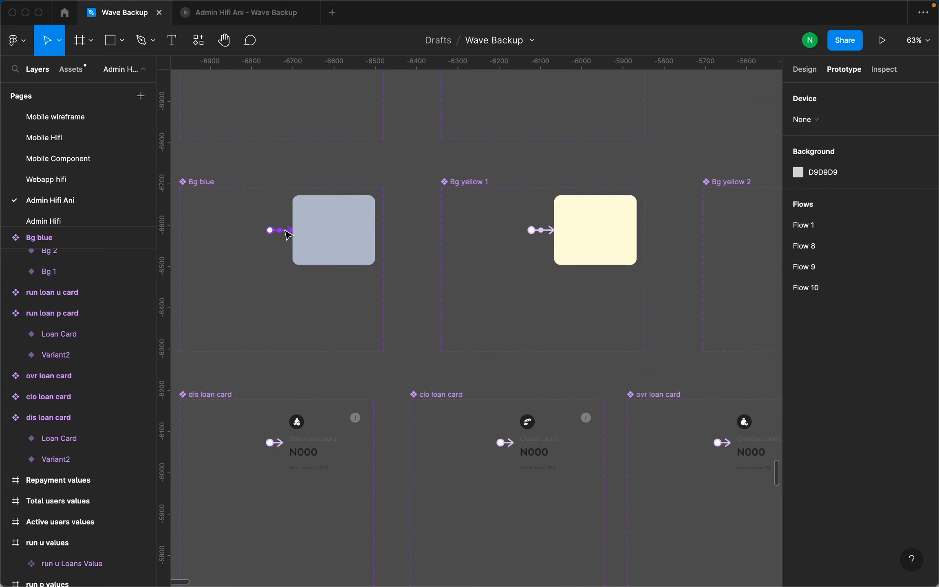
Recheck the after-delay values of the Bg blue and Bg green variant interactions.
click(281, 231)
scroll(286, 167, up, 4)
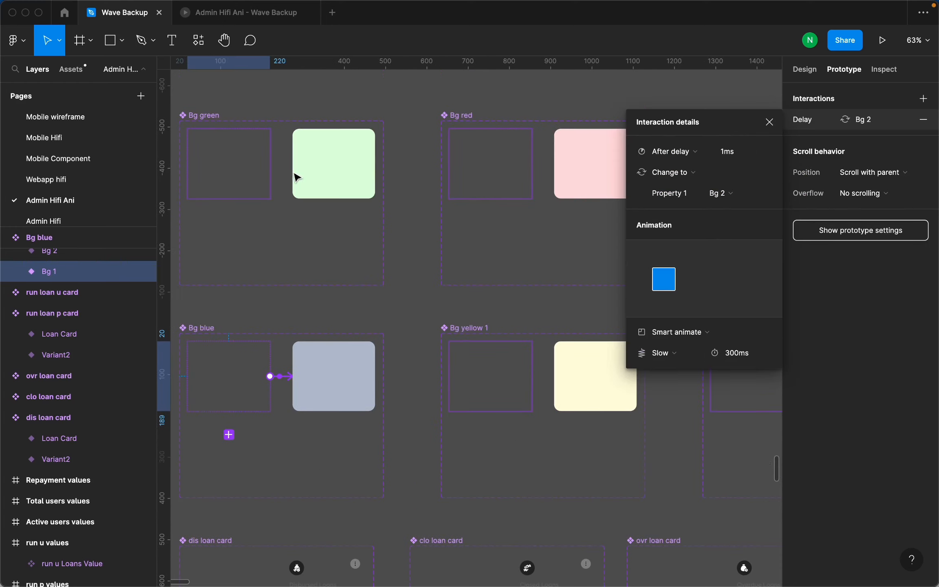
key(Escape)
click(288, 165)
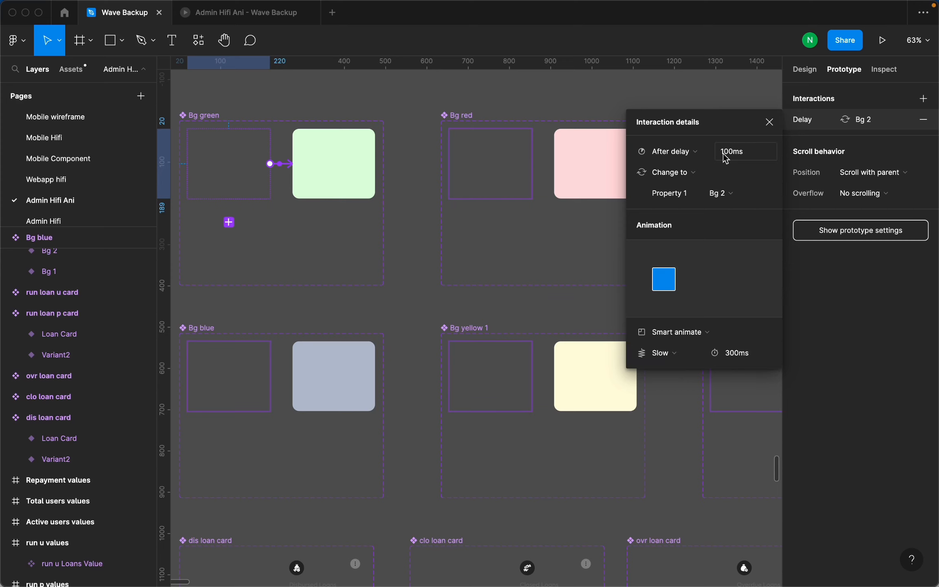
scroll(333, 231, down, 5)
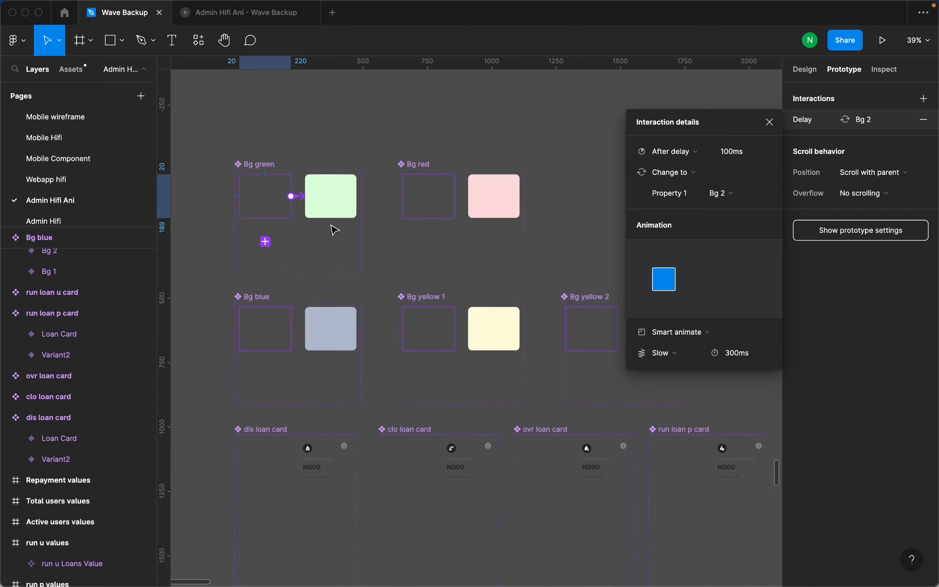
Go back to the new Overview frame beneath the Flow 10 Select Dashboard and select it.
scroll(302, 239, down, 10)
scroll(285, 272, down, 5)
scroll(282, 273, down, 6)
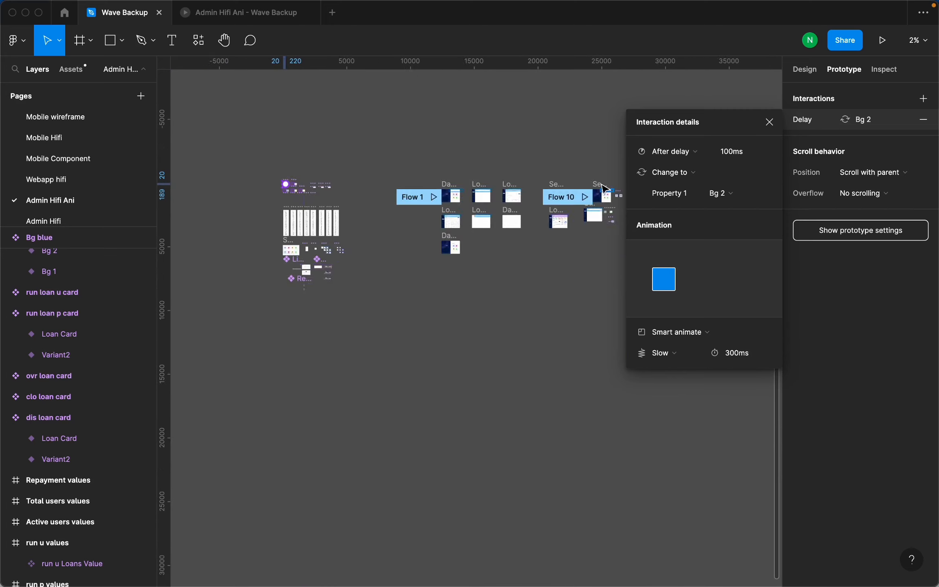
scroll(555, 185, up, 6)
scroll(408, 229, down, 4)
scroll(469, 232, up, 10)
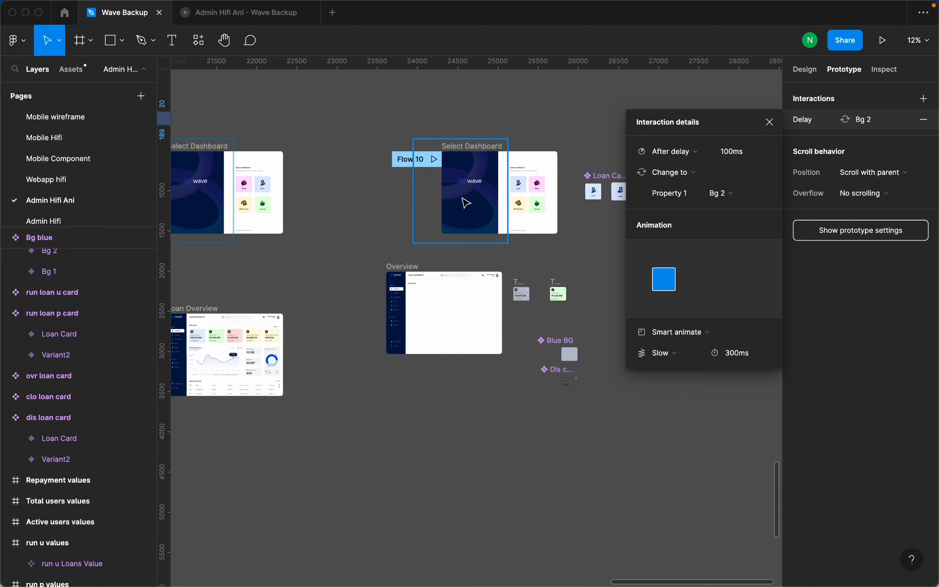
scroll(444, 313, up, 5)
click(399, 250)
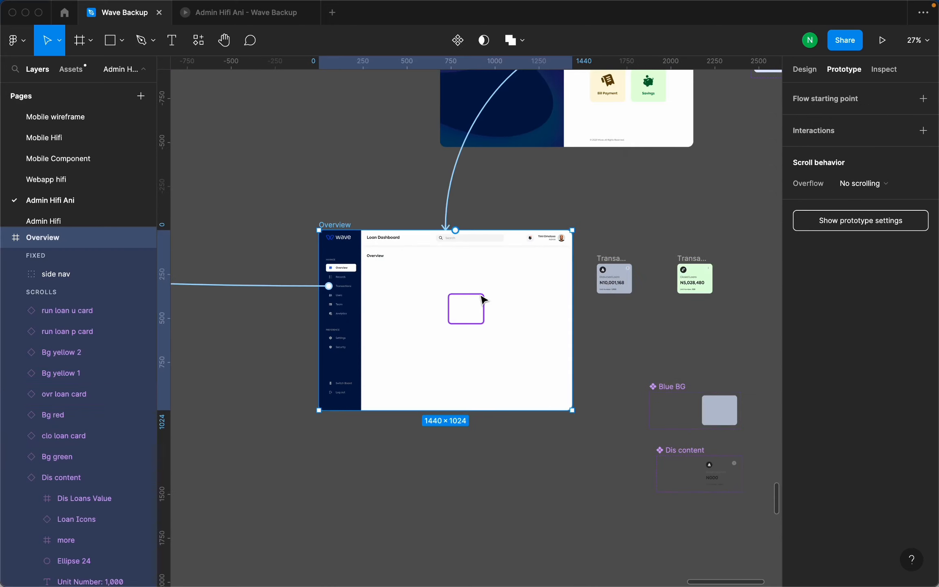
Restart the Admin Hifi Ani prototype twice, opening the Loan dashboard each time to watch the Overview cards' staggered entrance.
scroll(482, 305, up, 3)
click(805, 69)
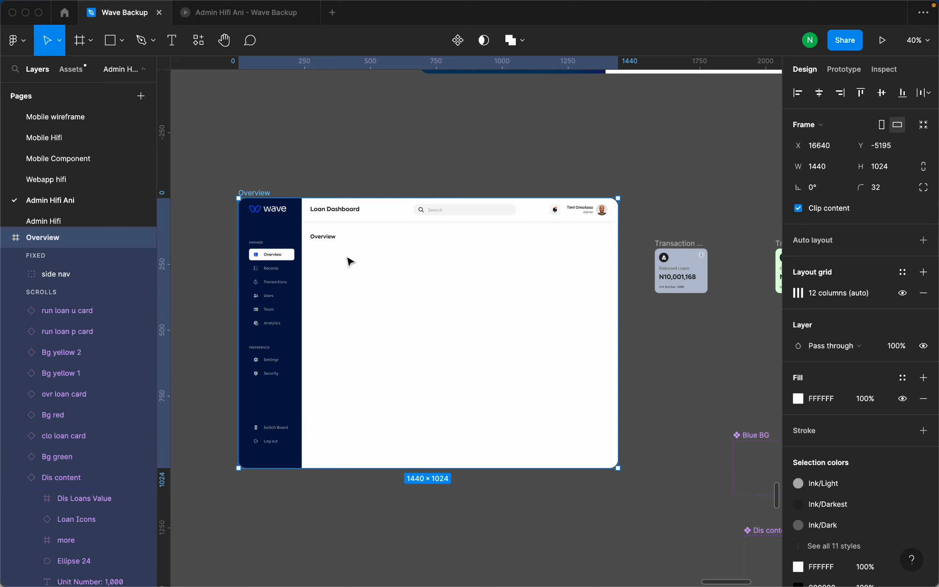
click(252, 20)
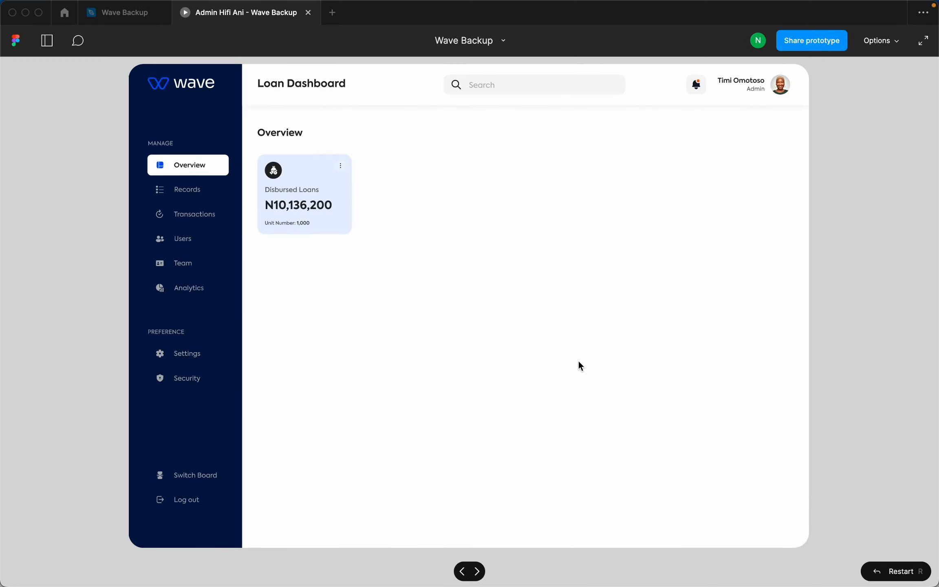
key(r)
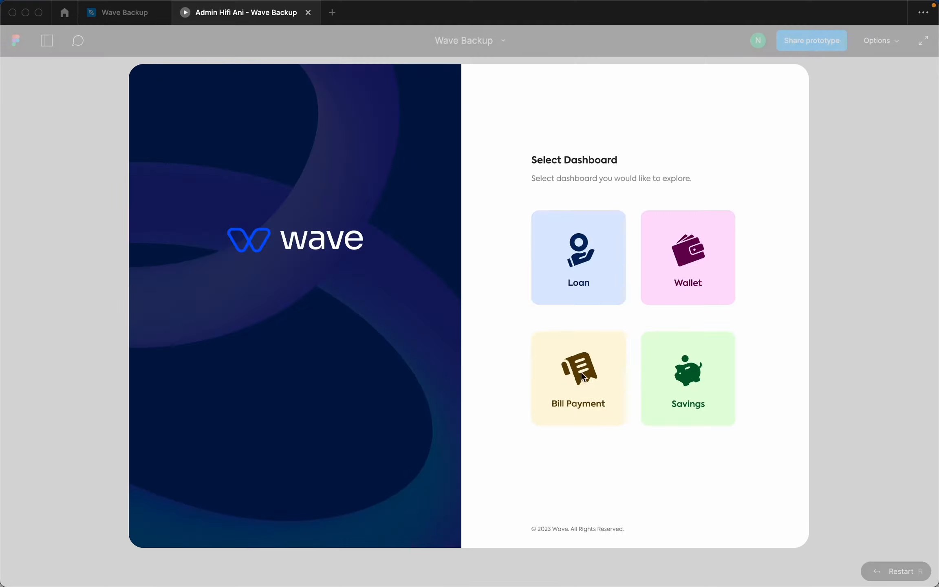
click(586, 253)
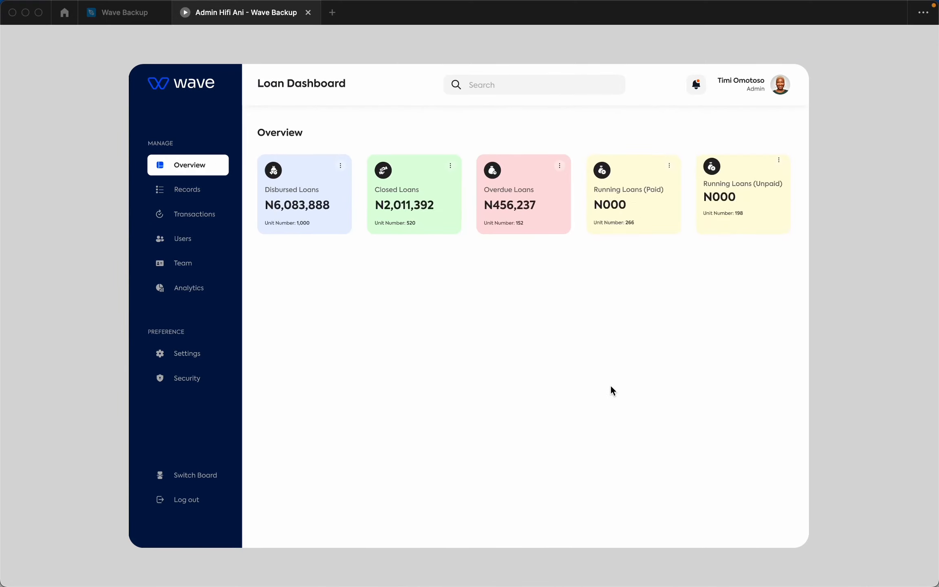
key(r)
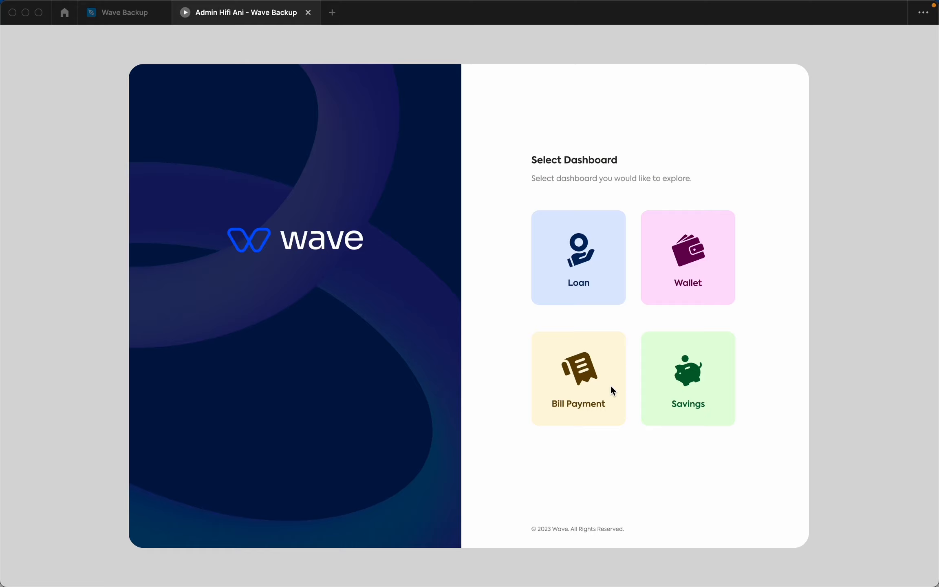
click(593, 291)
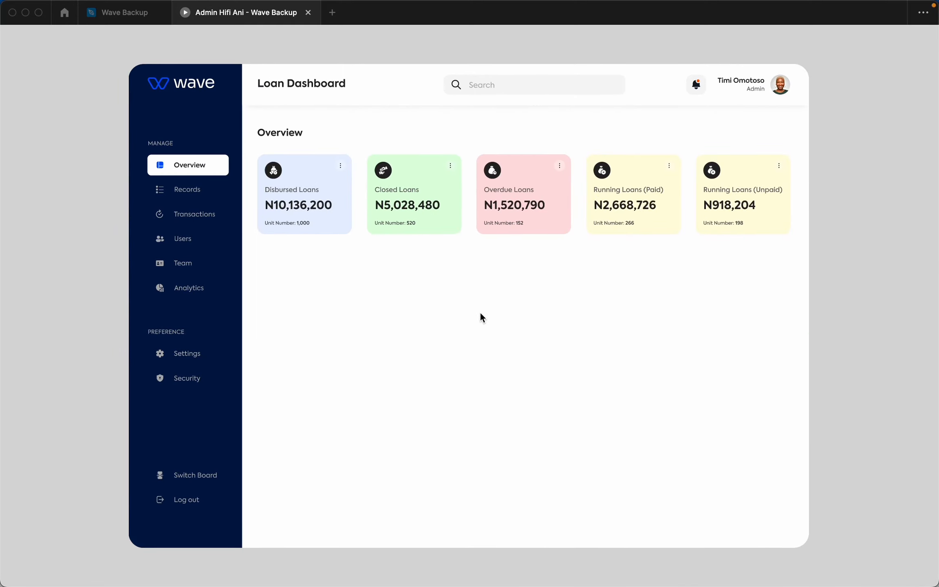
Return to the Wave Backup design file and examine the reference Loan Overview frame's cards, Disbursed Loans chart and Recent Activities.
click(116, 13)
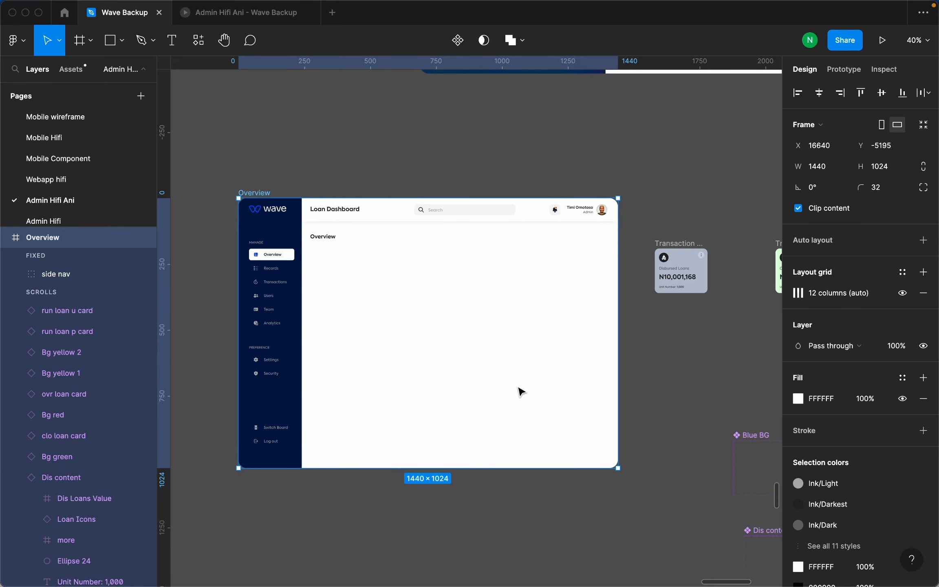
scroll(438, 361, down, 2)
scroll(438, 361, down, 4)
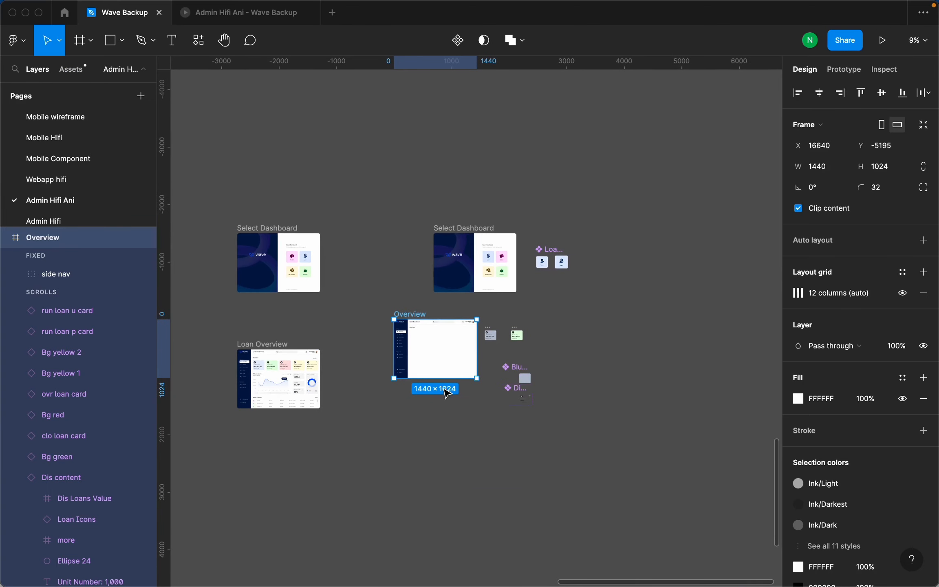
scroll(473, 387, up, 2)
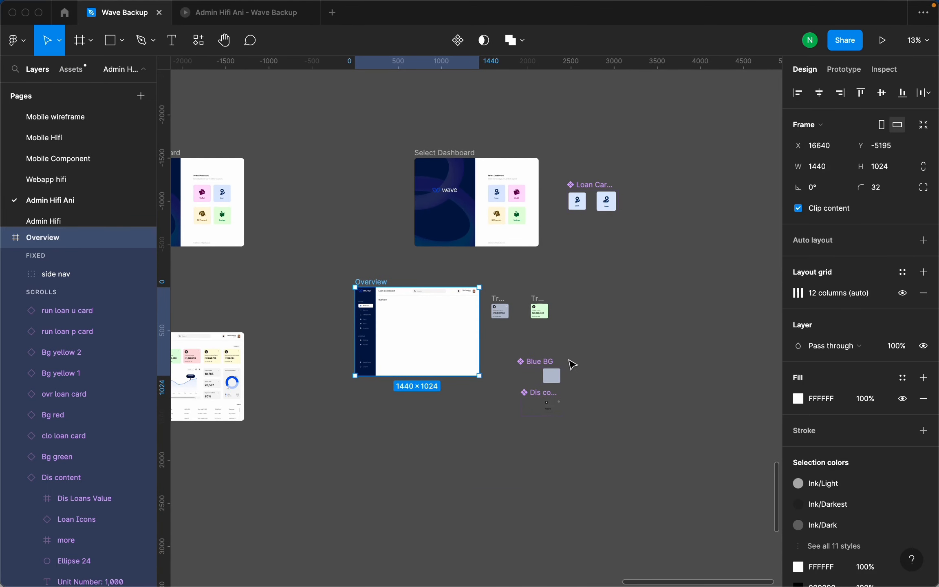
scroll(570, 364, down, 3)
scroll(369, 399, up, 2)
scroll(369, 399, up, 10)
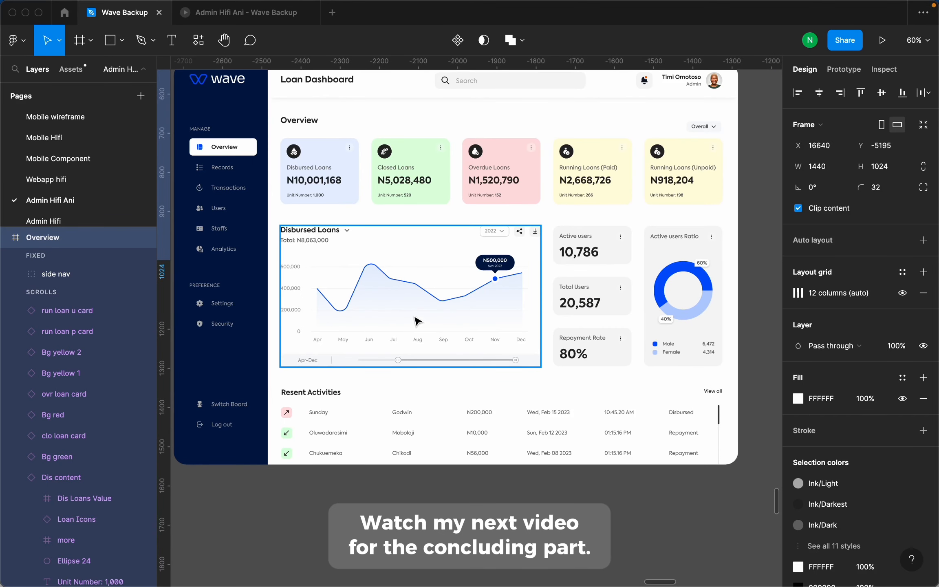
scroll(404, 324, down, 3)
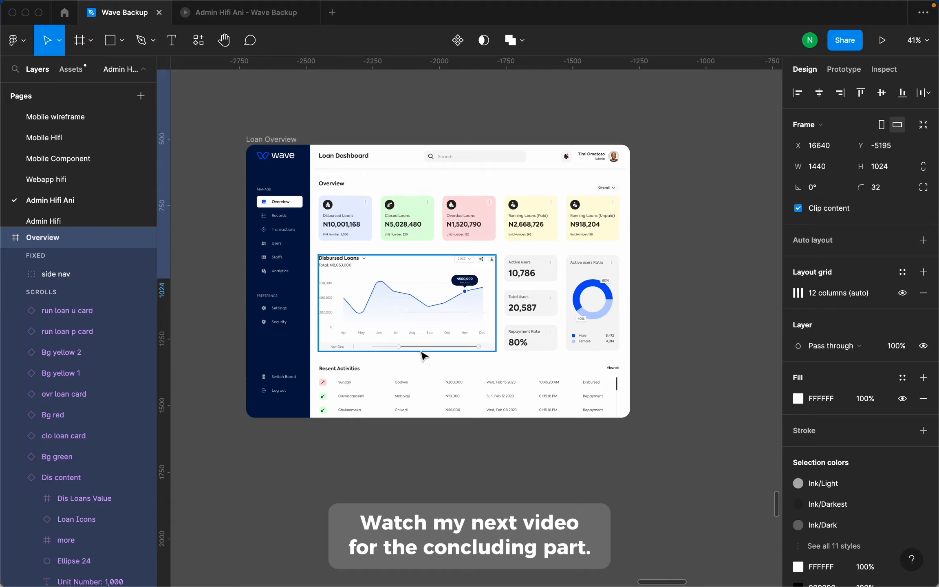